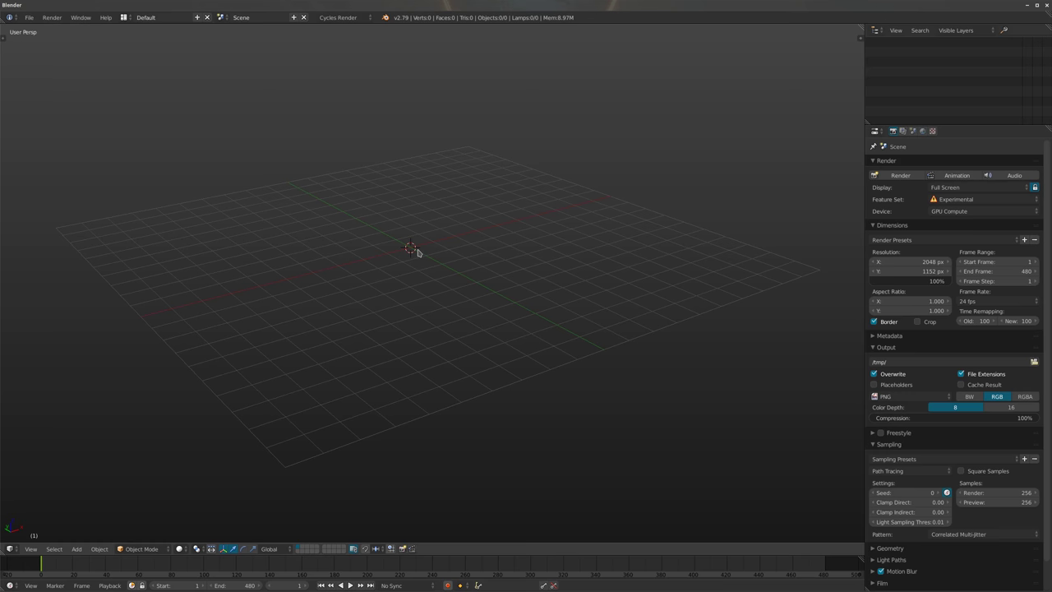
Review the default interpolation choices for new F-curves in the editing preferences and close the preferences window
key("ctrl+alt+i")
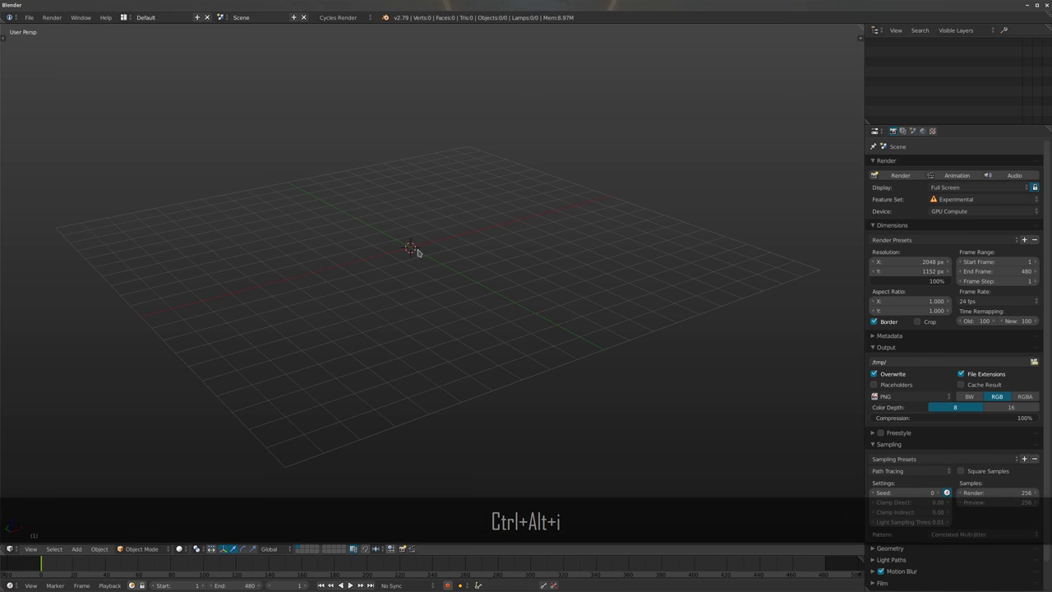
key("ctrl+alt+u")
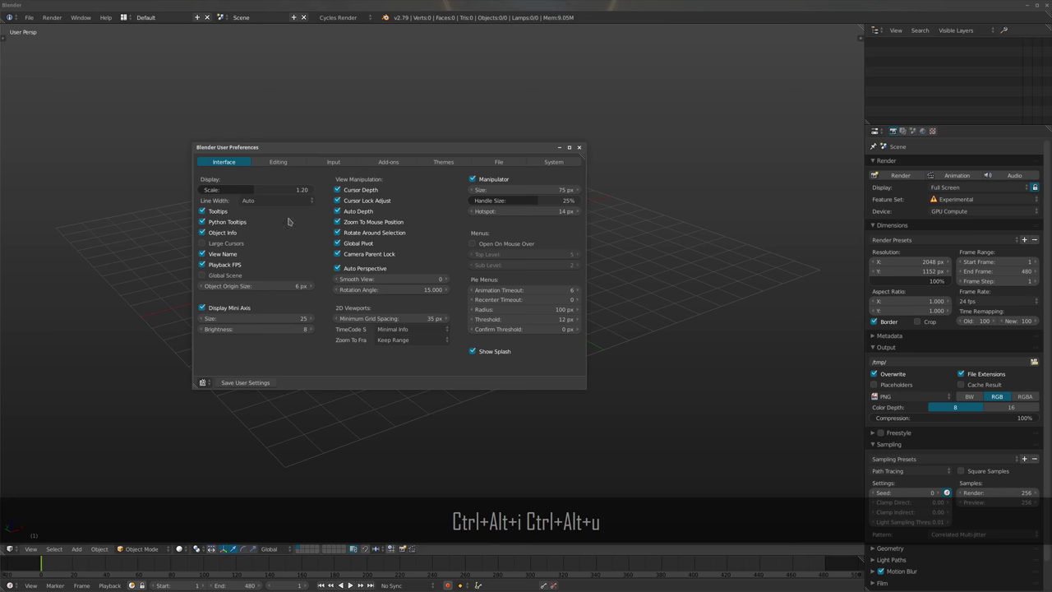
left_click(283, 163)
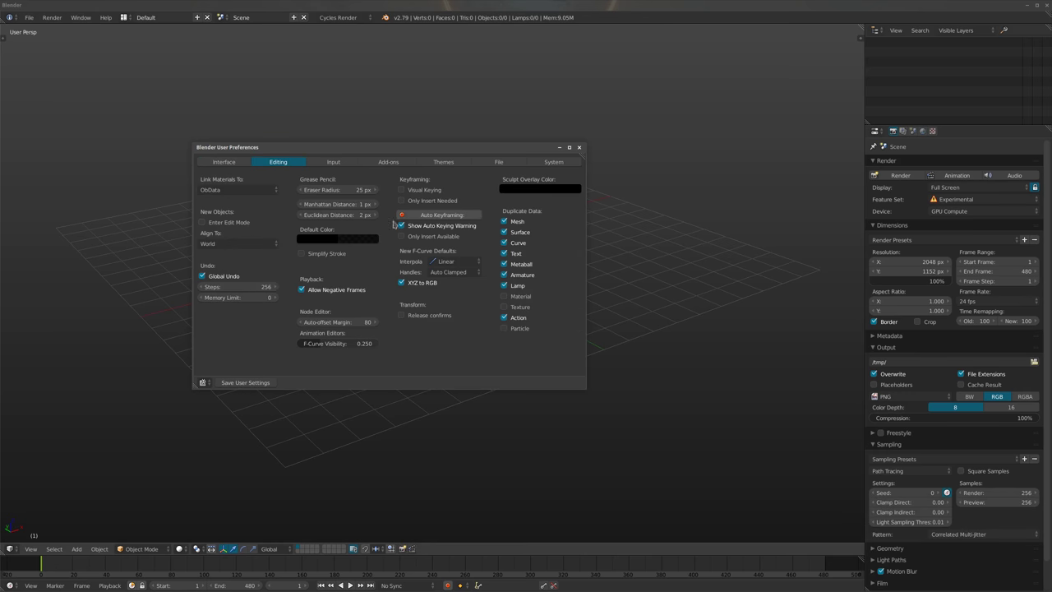
left_click(446, 261)
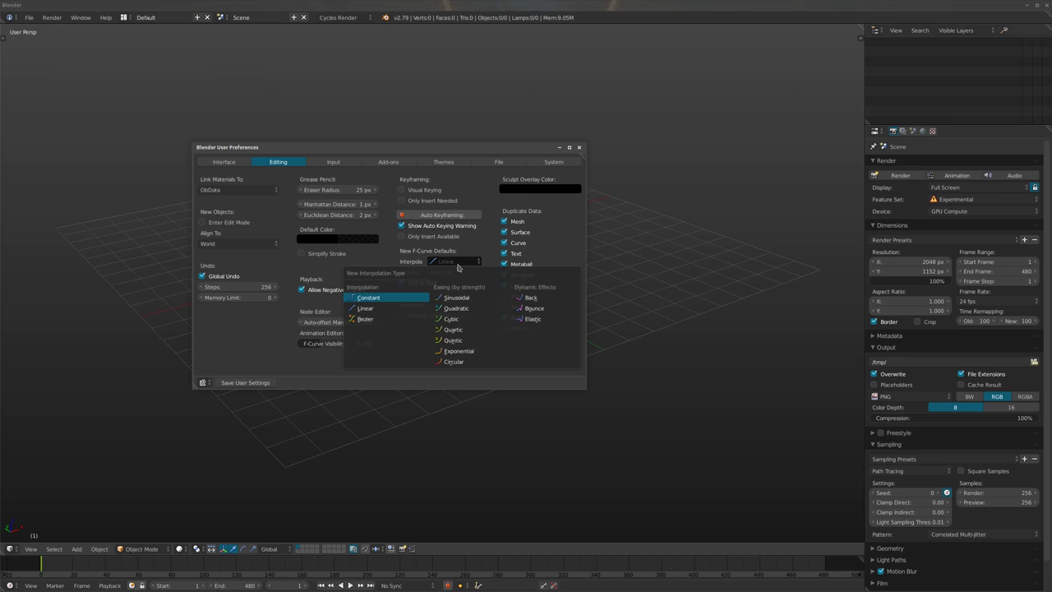
left_click(578, 148)
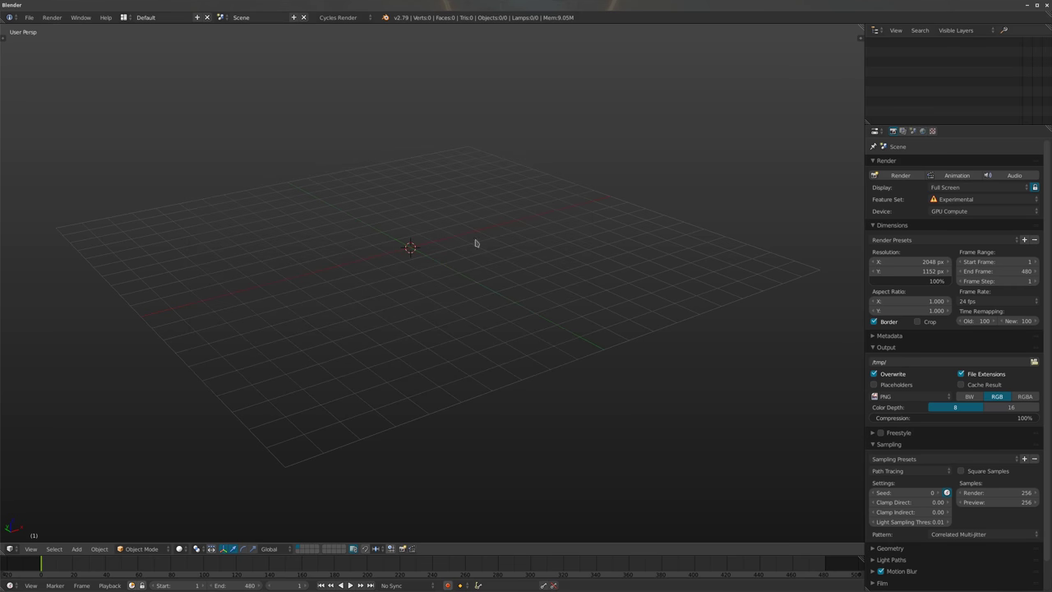
Add a cube mesh at the centre of the scene
key("shift+a")
mouse_move(361, 254)
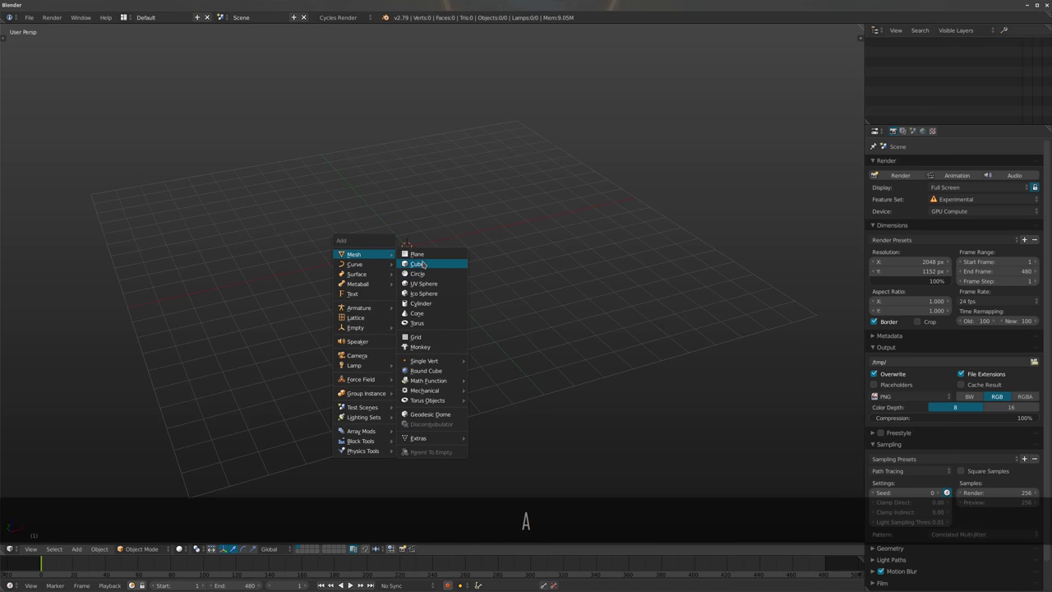
left_click(421, 264)
Move the cube to about -5 on the X axis and keyframe its location at frame 1
middle_click_drag(526, 245, 432, 246)
left_click_drag(432, 245, 583, 251)
left_click(293, 251)
key("i")
left_click(428, 256)
key("i")
left_click(583, 250)
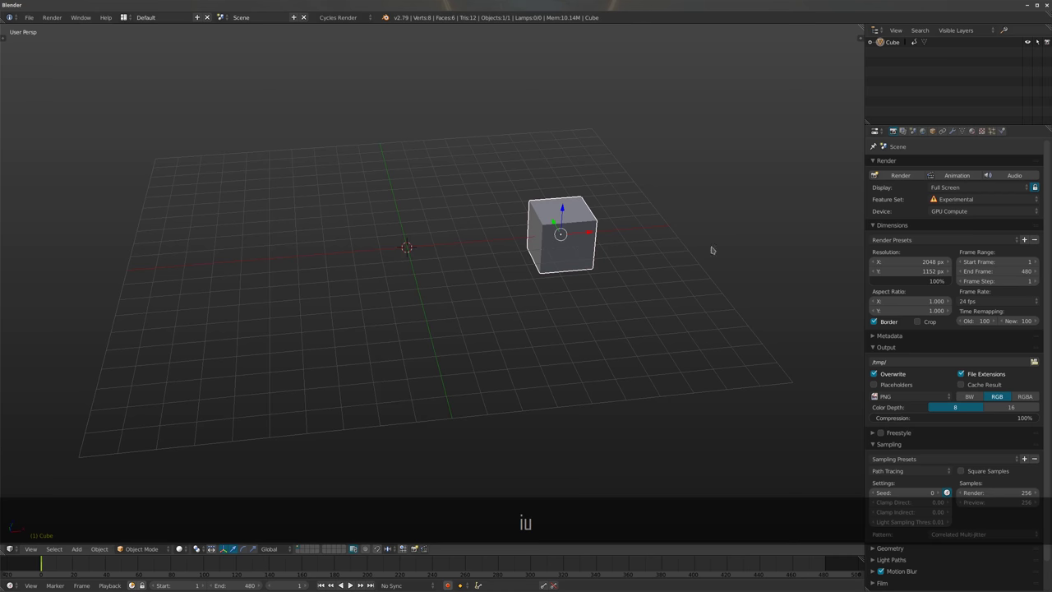
Go to frame 480, move the cube along X to about 5 and insert a Location keyframe
key("shift+Up")
key("shift+Right")
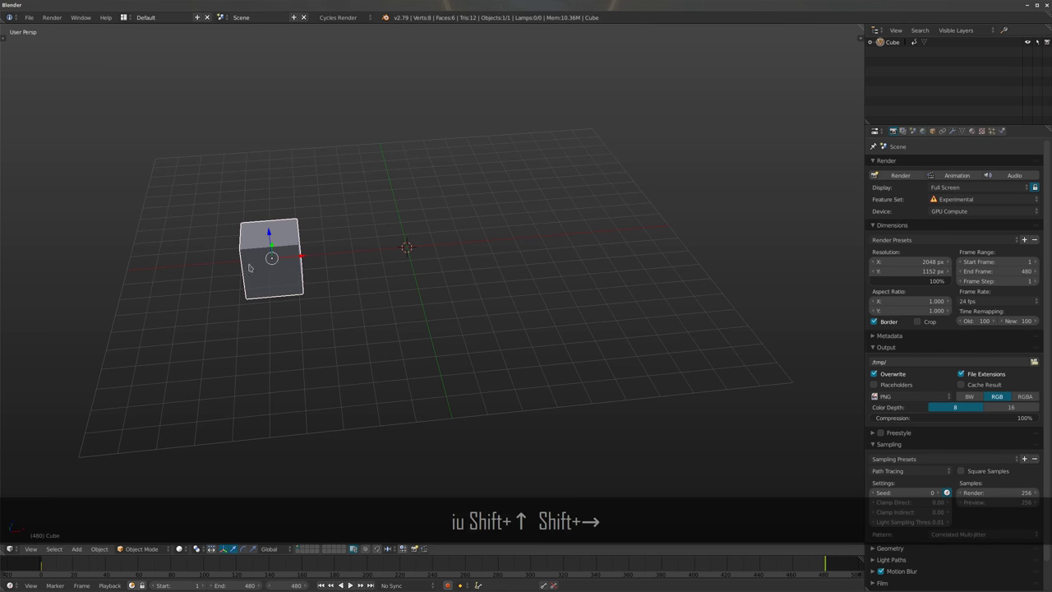
left_click_drag(298, 259, 580, 243)
key("i")
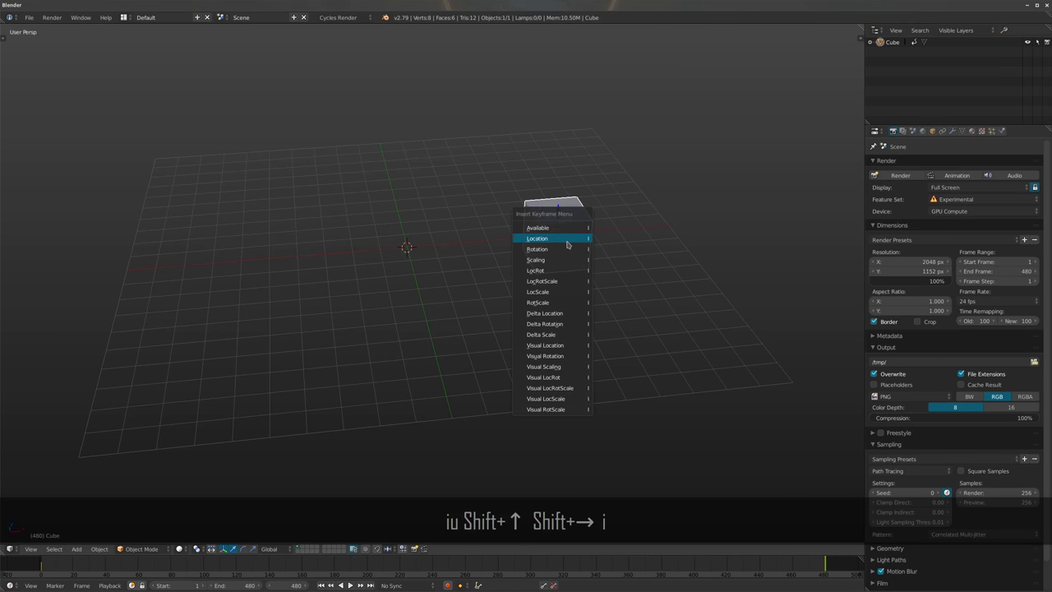
left_click(560, 238)
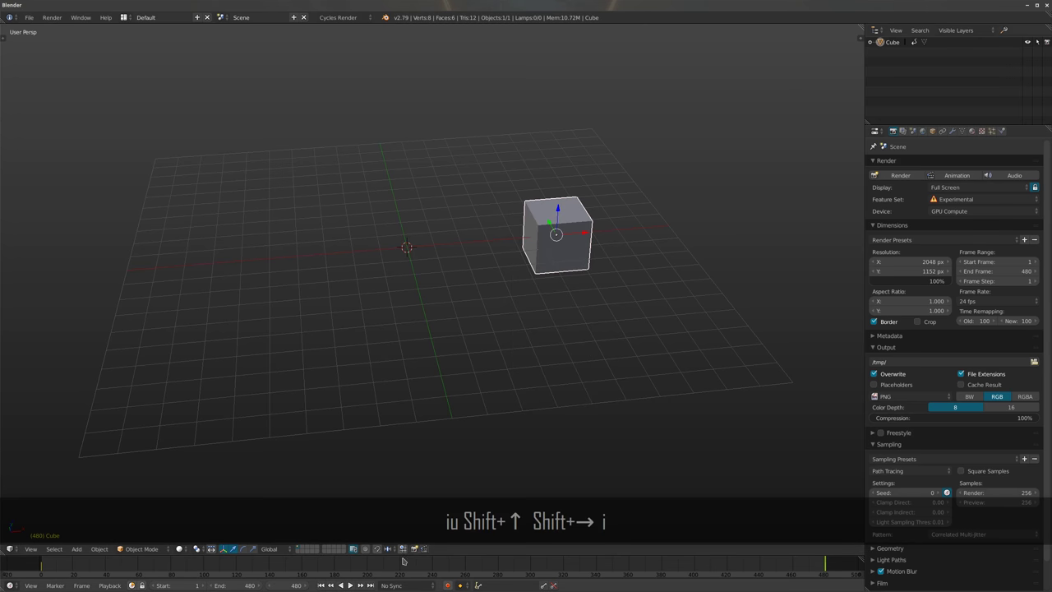
Enlarge the timeline area and switch it to the Graph Editor with the cube's curves framed
left_click_drag(405, 556, 406, 395)
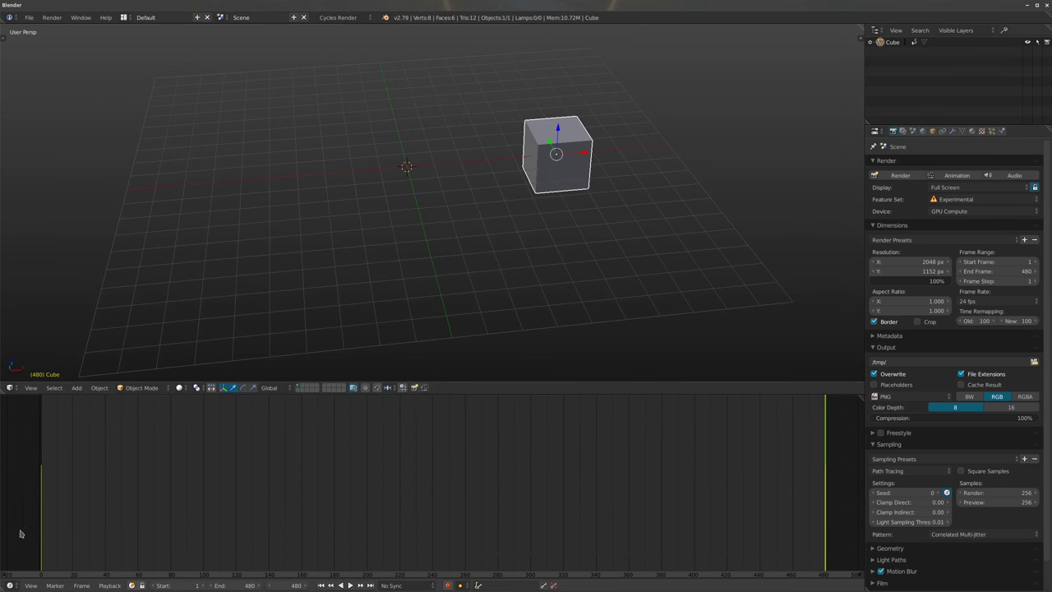
left_click(10, 585)
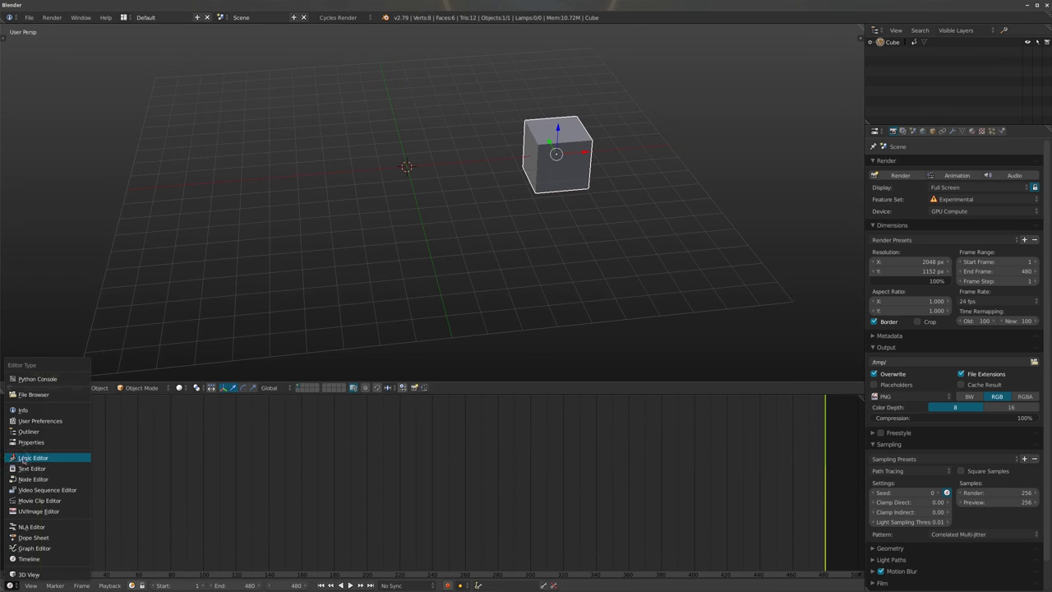
left_click(34, 547)
key("Home")
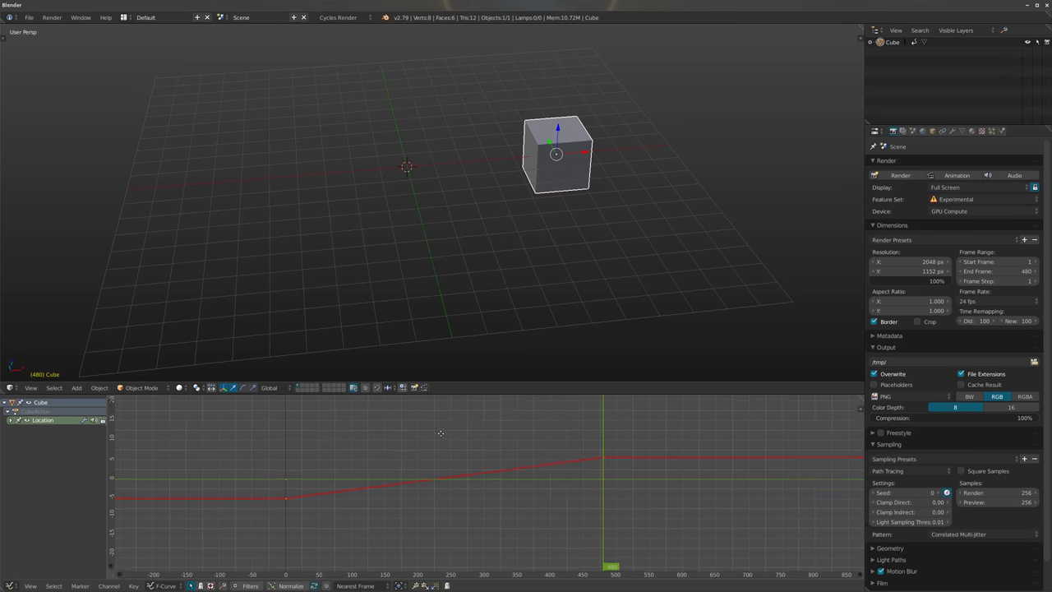
Switch all of the cube's location keyframes to Bezier interpolation and back to Linear
key("a")
key("a")
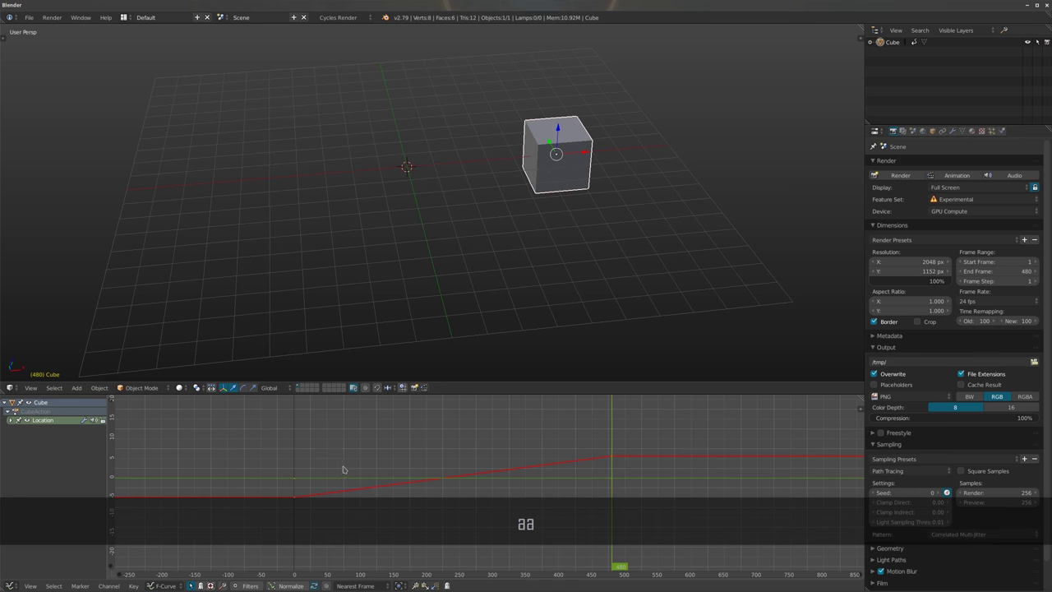
key("t")
left_click(177, 496)
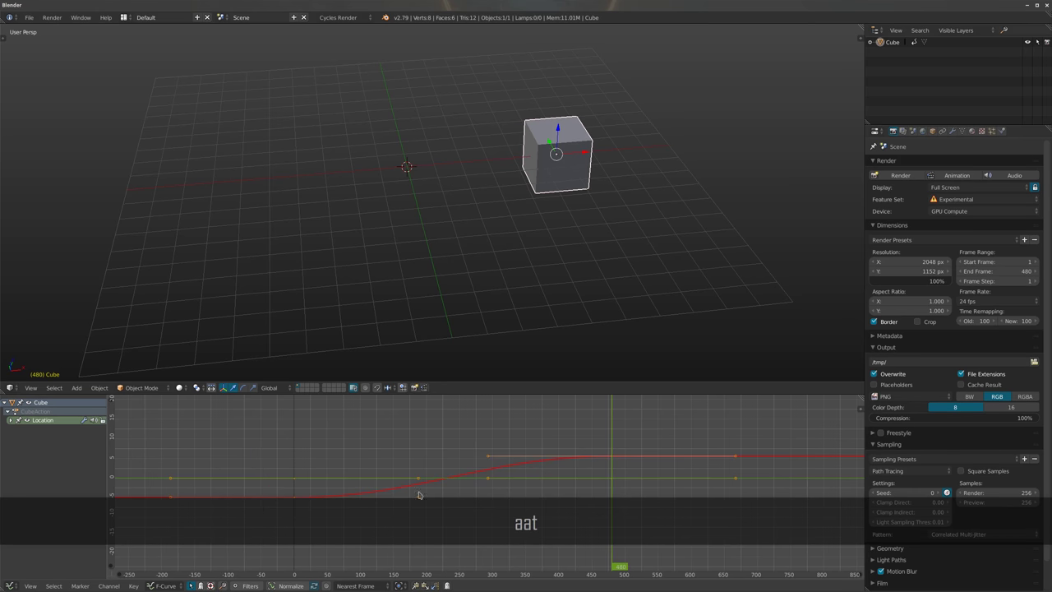
key("t")
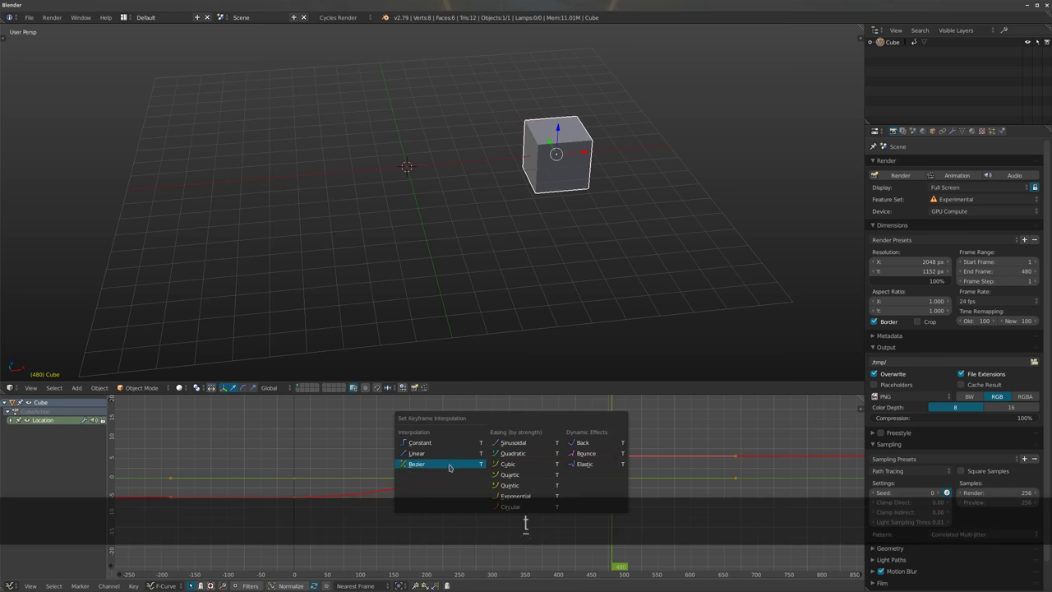
left_click(439, 450)
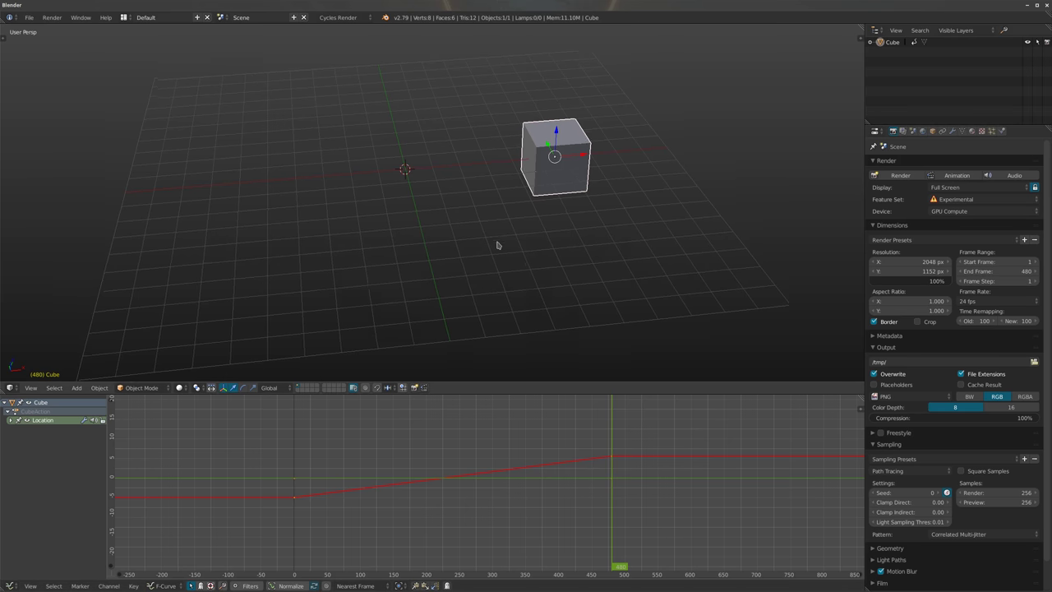
Delete the animated cube from the scene
key("a")
key("a")
key("Delete")
key("Return")
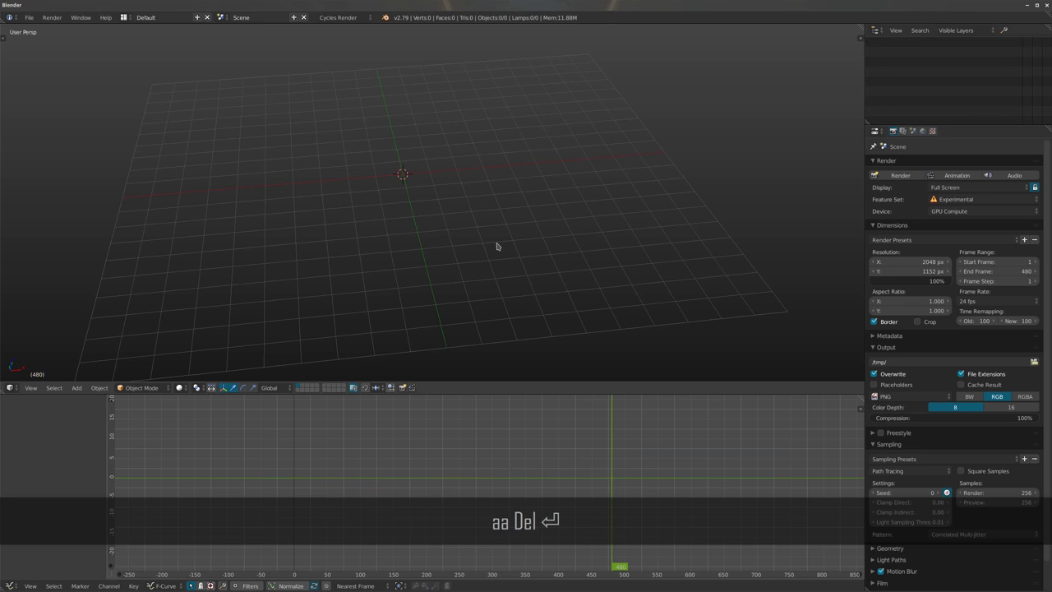
Switch the Graph Editor area back to the Timeline and shrink it to a narrow strip
left_click(12, 586)
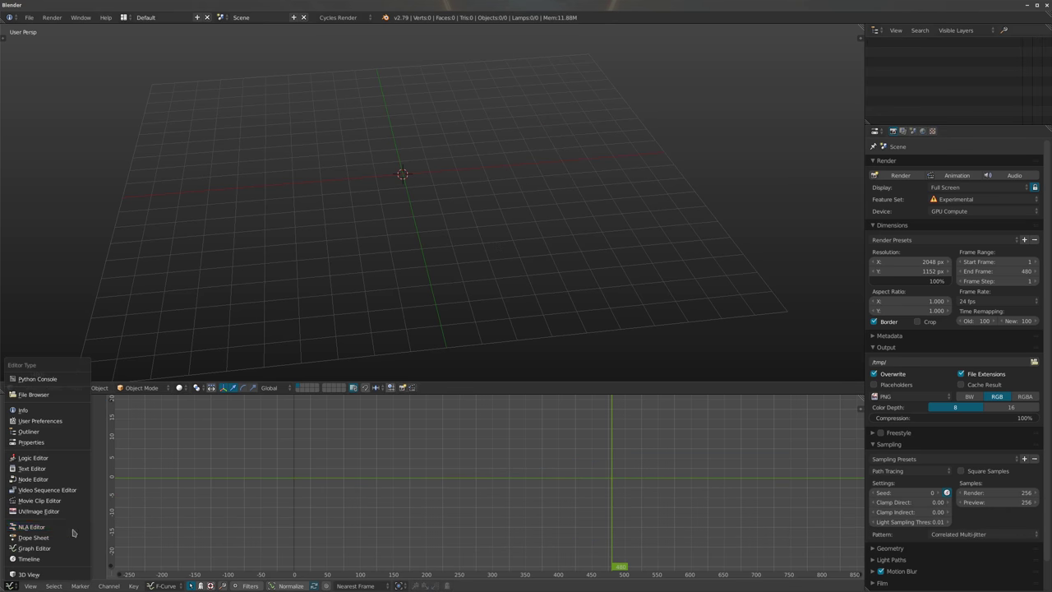
left_click(49, 559)
left_click_drag(484, 393, 483, 549)
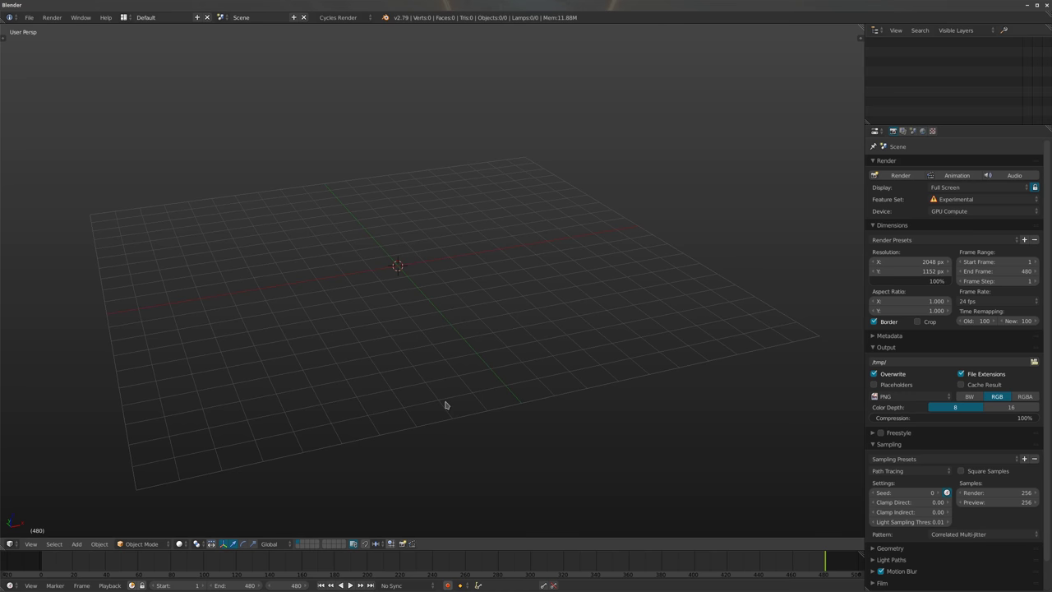
Add a Monkey mesh at the centre of the scene
middle_click_drag(507, 255, 462, 296)
key("shift+a")
mouse_move(395, 277)
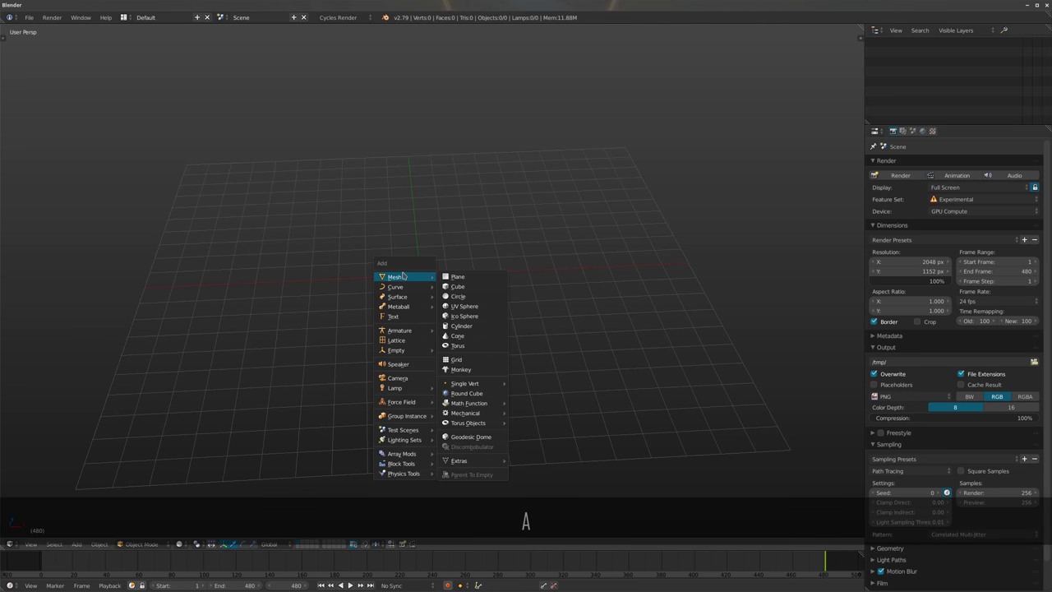
left_click(462, 368)
Scale the monkey's whole mesh by 10 in Edit Mode and return to Object Mode
key("Tab")
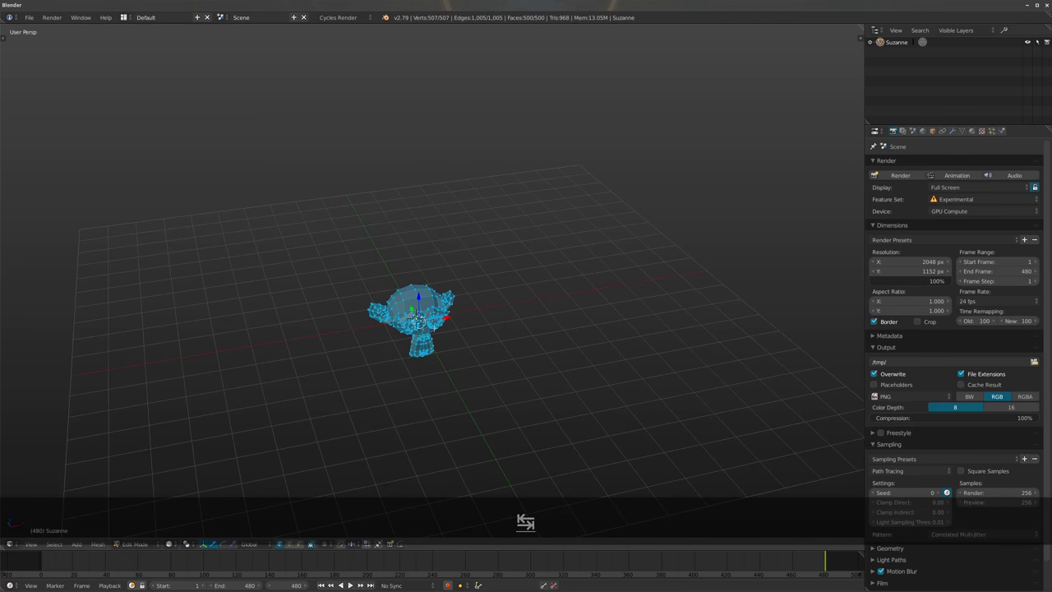
key("s")
key("1")
key("0")
key("Return")
key("Tab")
scroll(434, 328, "down", 6)
mouse_move(552, 383)
middle_mouse_down()
mouse_move(485, 380)
mouse_move(558, 385)
middle_mouse_up()
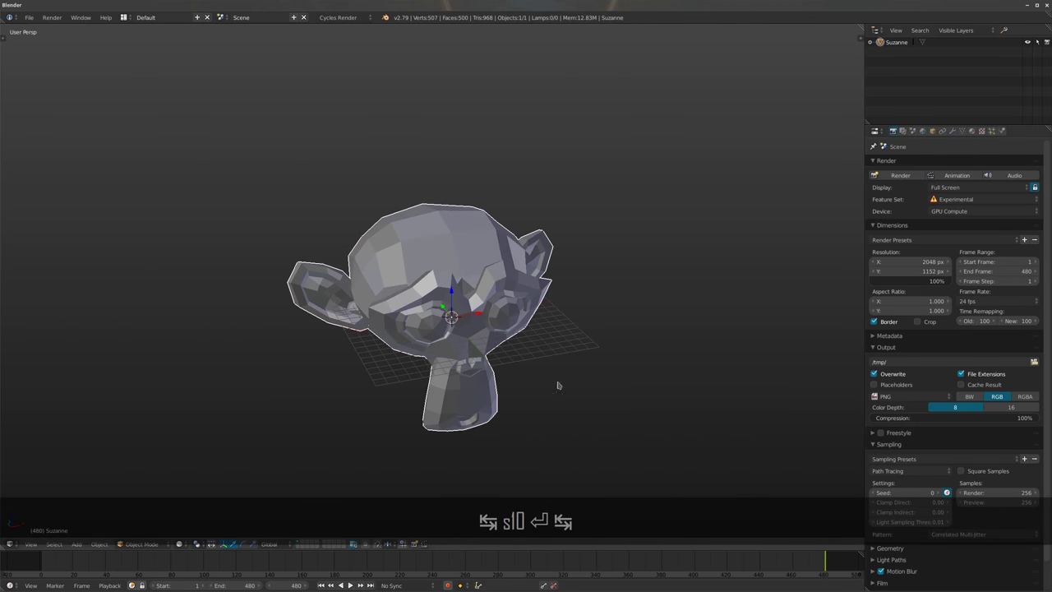
Set the scene's end frame to 120
left_click(986, 271)
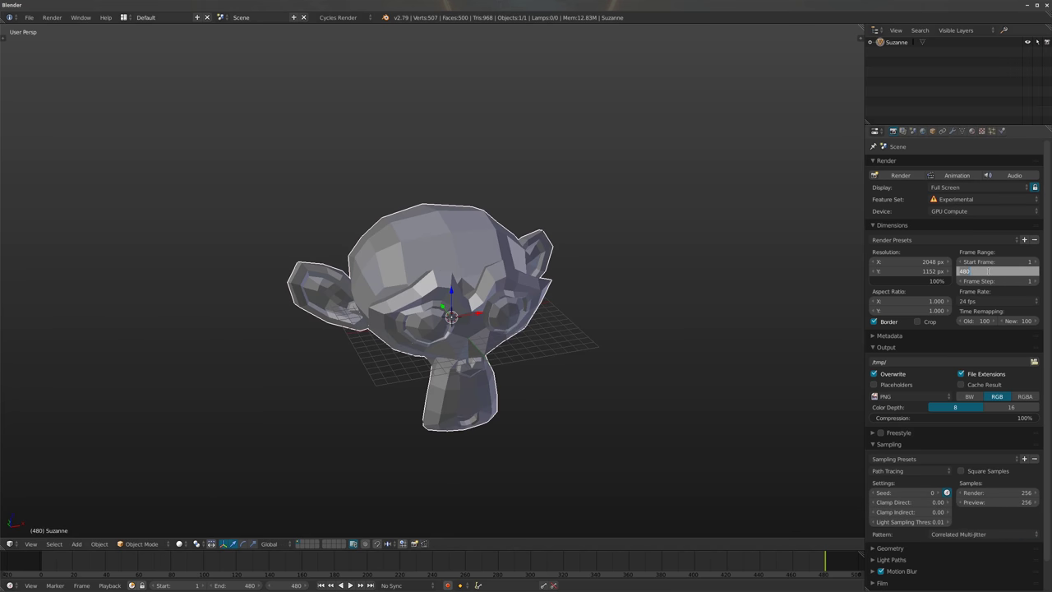
type("10")
key("BackSpace")
type("20")
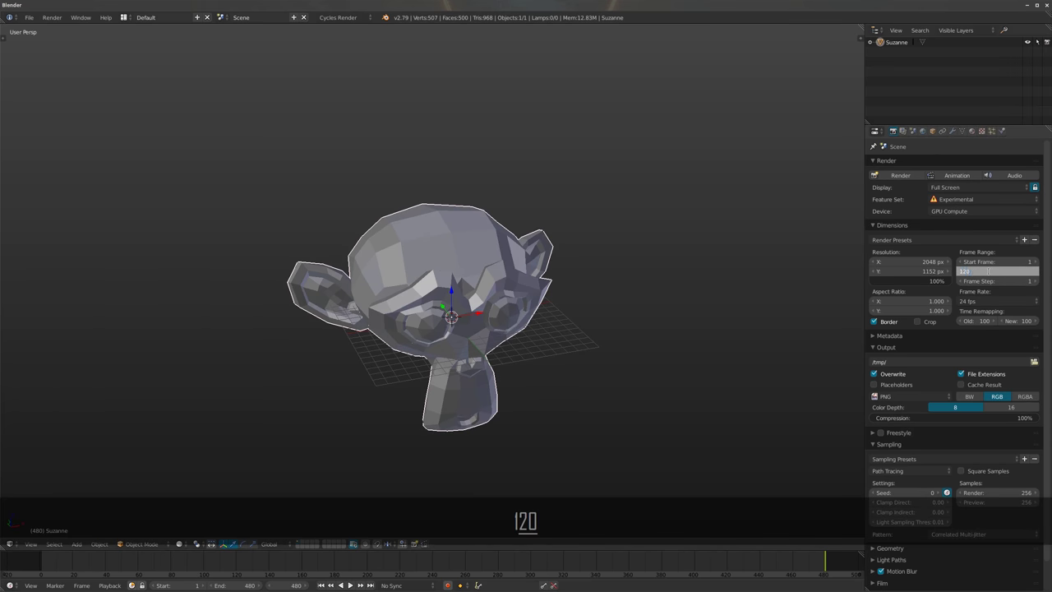
key("Return")
Fit the timeline to the new frame range and show the viewport's transform properties for the monkey
scroll(432, 301, "down", 2)
middle_click_drag(398, 370, 455, 359)
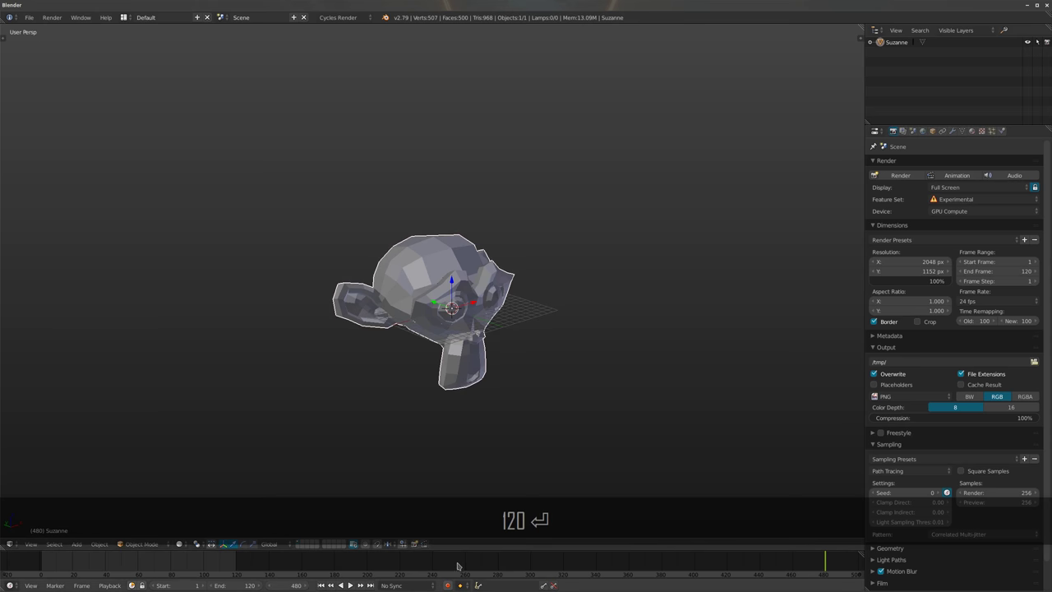
key("Home")
scroll(453, 317, "up", 2)
mouse_move(467, 303)
middle_mouse_down()
mouse_move(446, 324)
mouse_move(467, 291)
mouse_move(461, 305)
middle_mouse_up()
key("n")
scroll(467, 291, "up", 1)
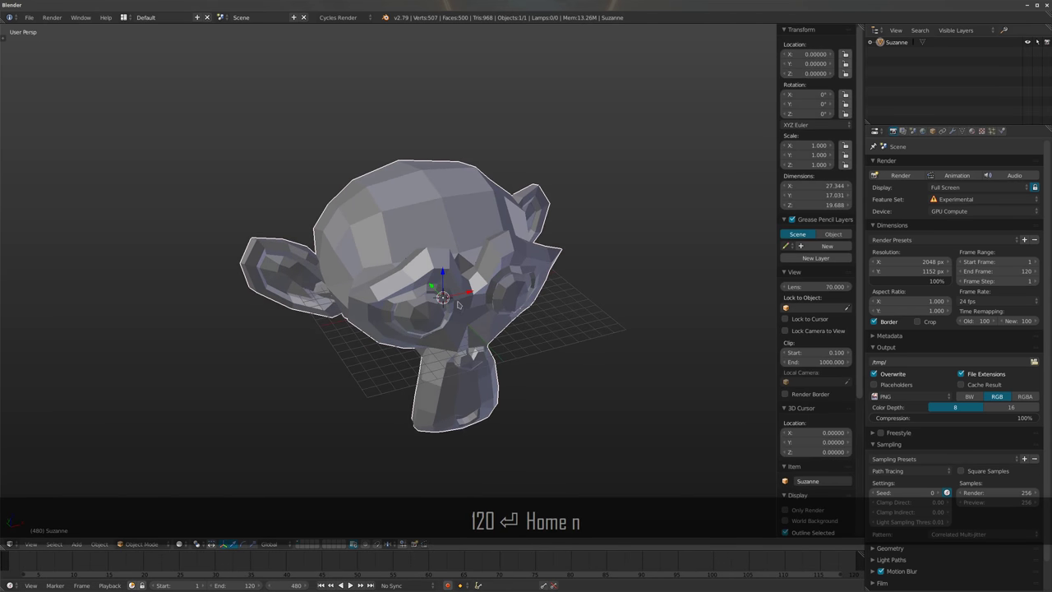
Go to frame 1 and insert a single keyframe on the monkey's Y rotation
key("shift+Left")
key("i")
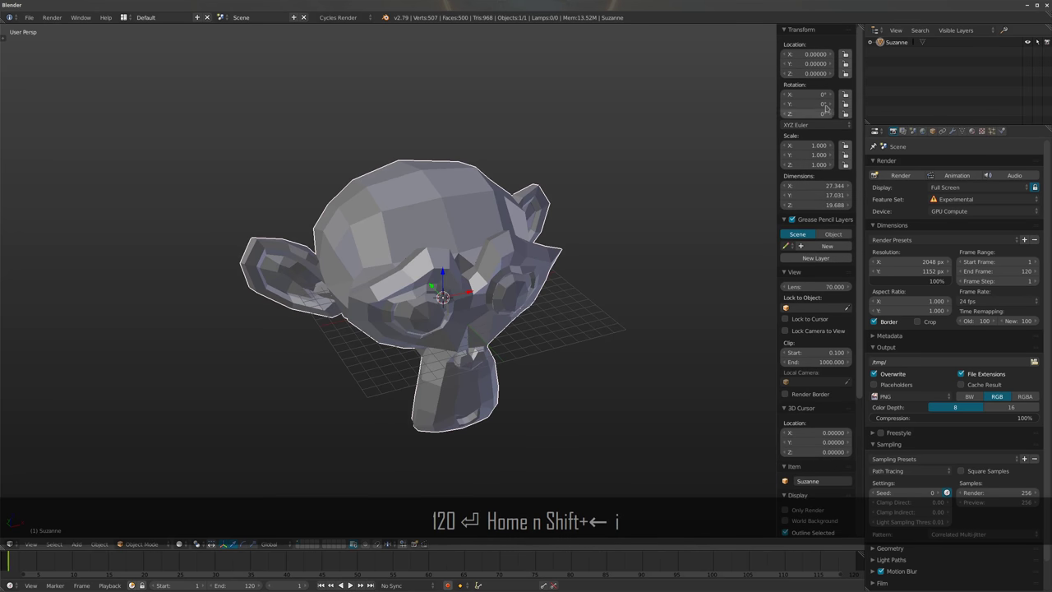
right_click(795, 107)
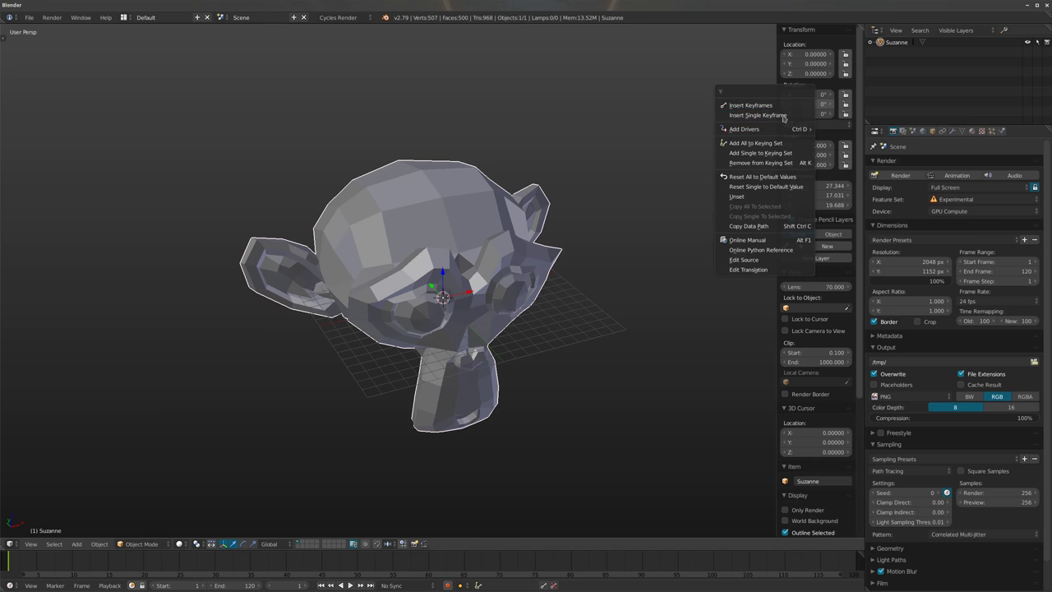
left_click(774, 119)
Clear the Y rotation keyframes and insert a single keyframe on the monkey's Z rotation at frame 1
middle_click_drag(435, 215, 516, 210)
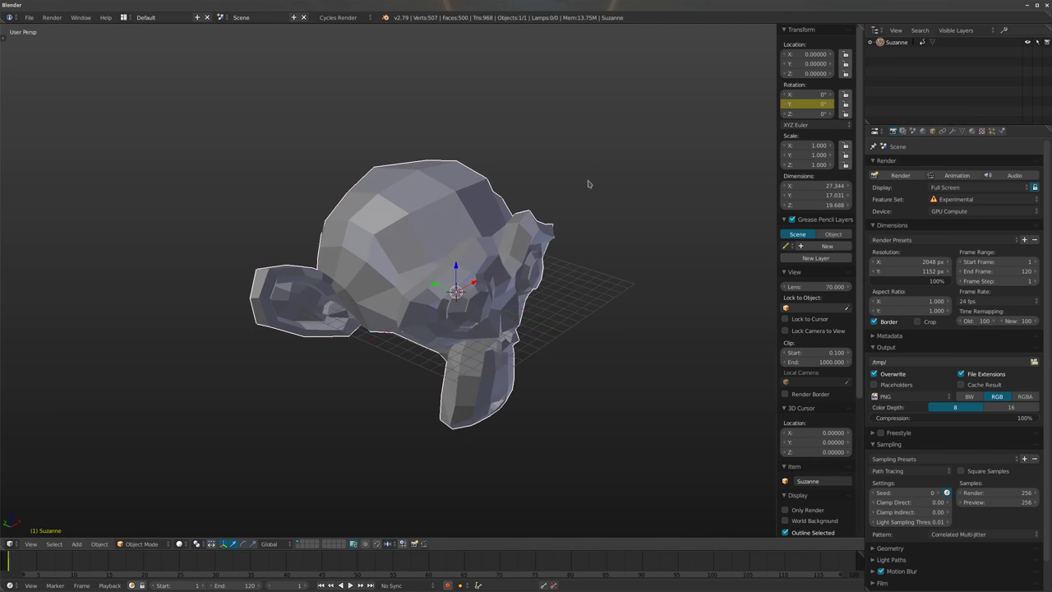
middle_click_drag(641, 177, 556, 185)
right_click(798, 105)
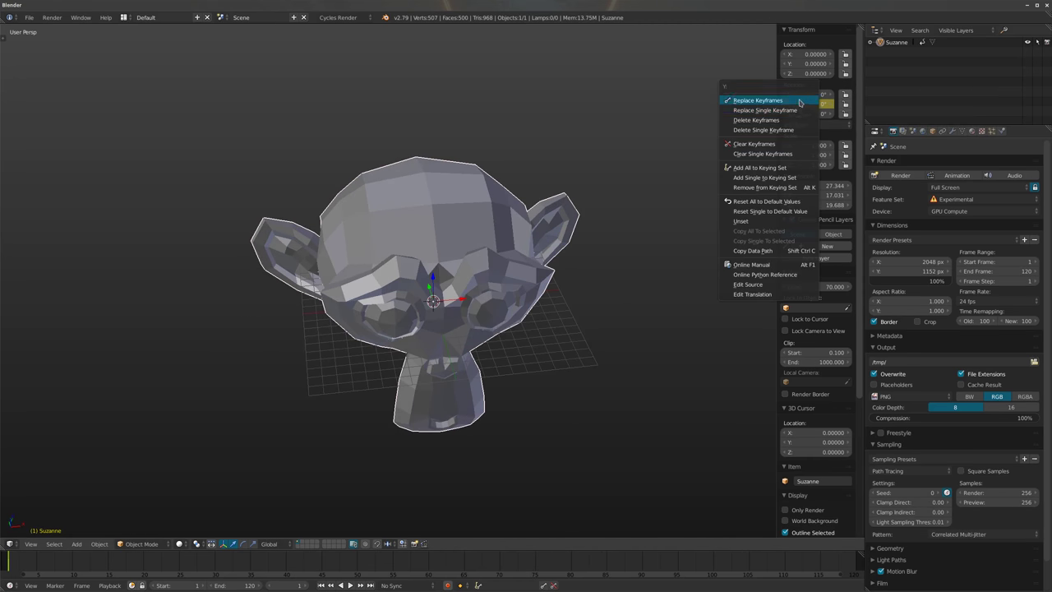
left_click(762, 144)
right_click(804, 115)
left_click(771, 125)
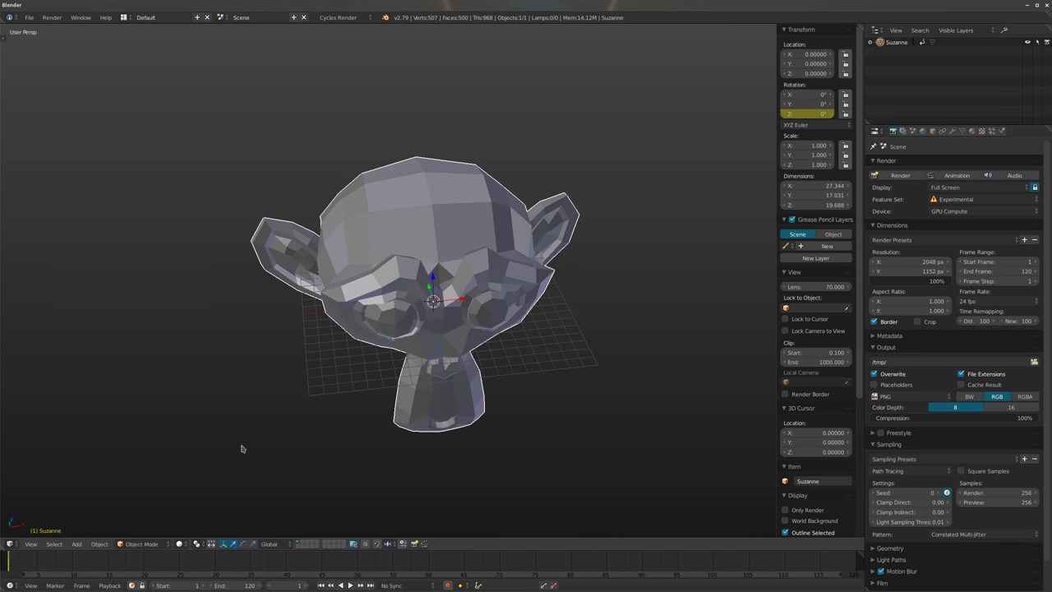
Go to frame 120, set the monkey's Z rotation to 360° and keyframe it
key("shift+Right")
left_click(805, 113)
type("360")
key("Return")
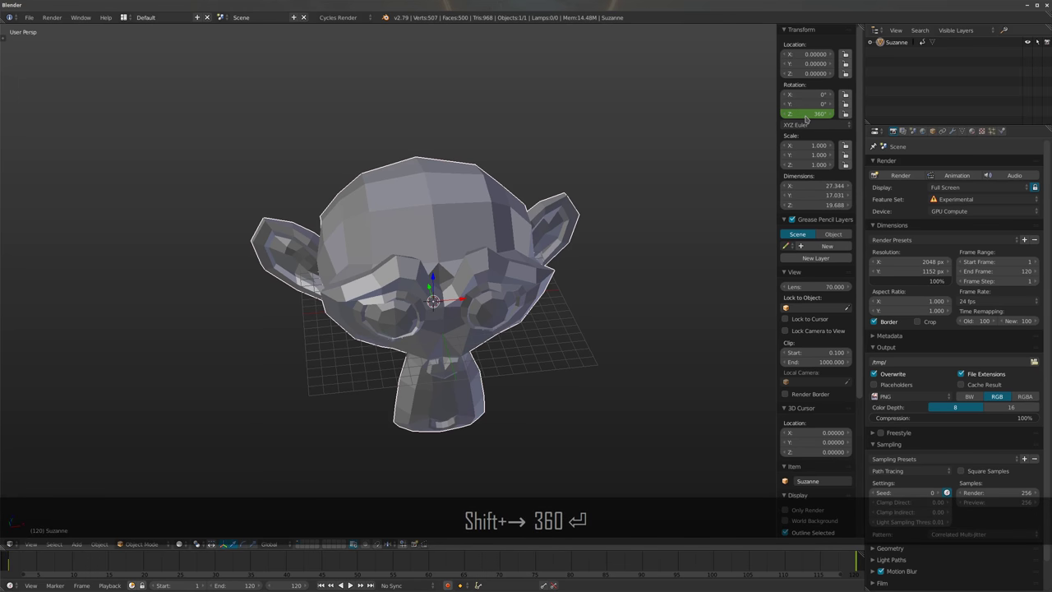
key("i")
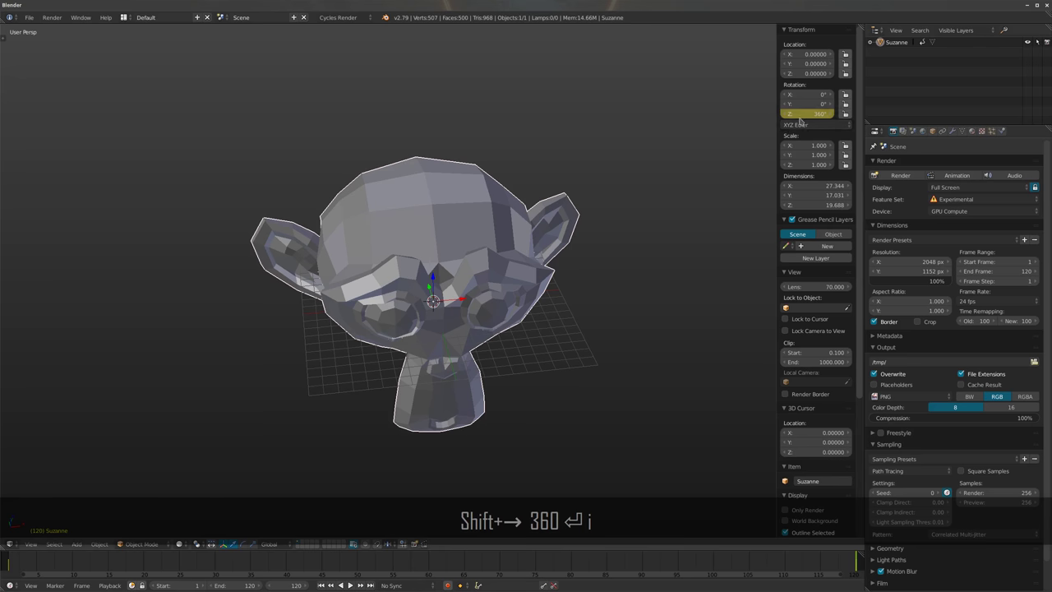
Clear the monkey's rotation at frame 120
middle_click_drag(436, 328, 492, 296)
key("alt+r")
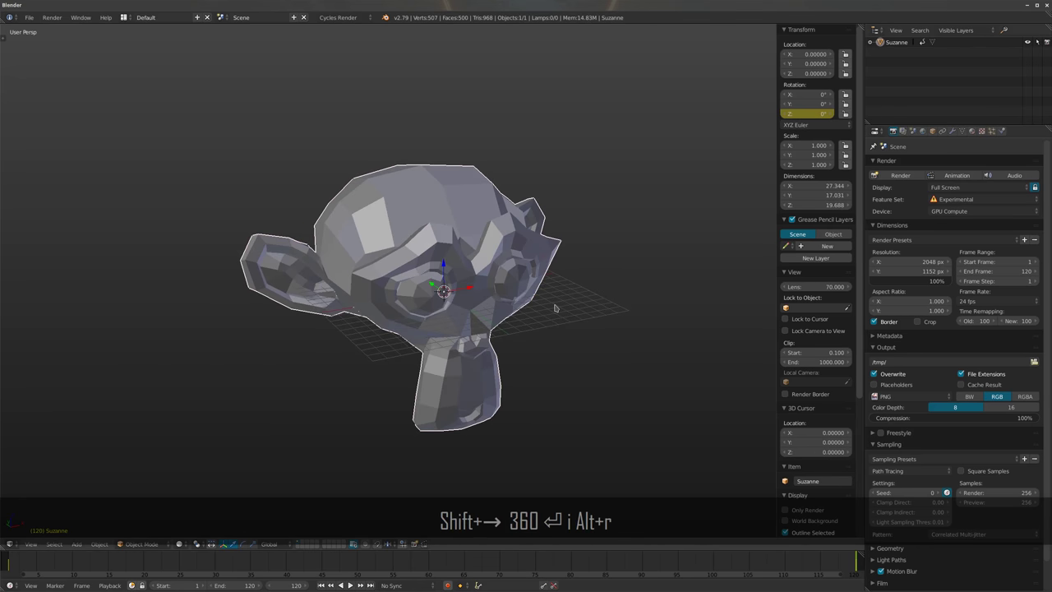
Play the animation, try moving and rotating the monkey during playback, and undo both changes
key("alt+a")
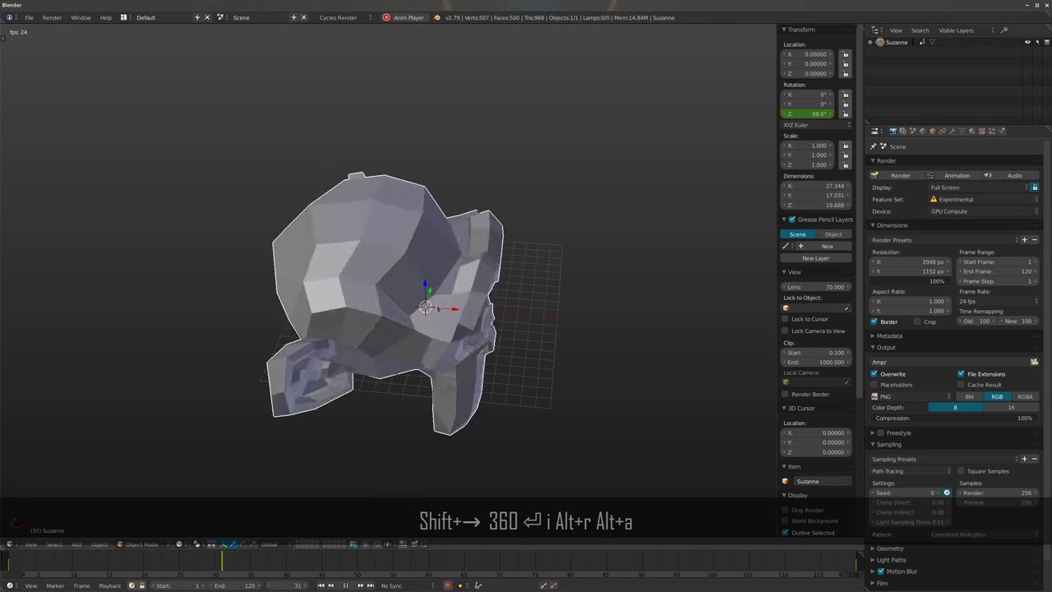
key("g")
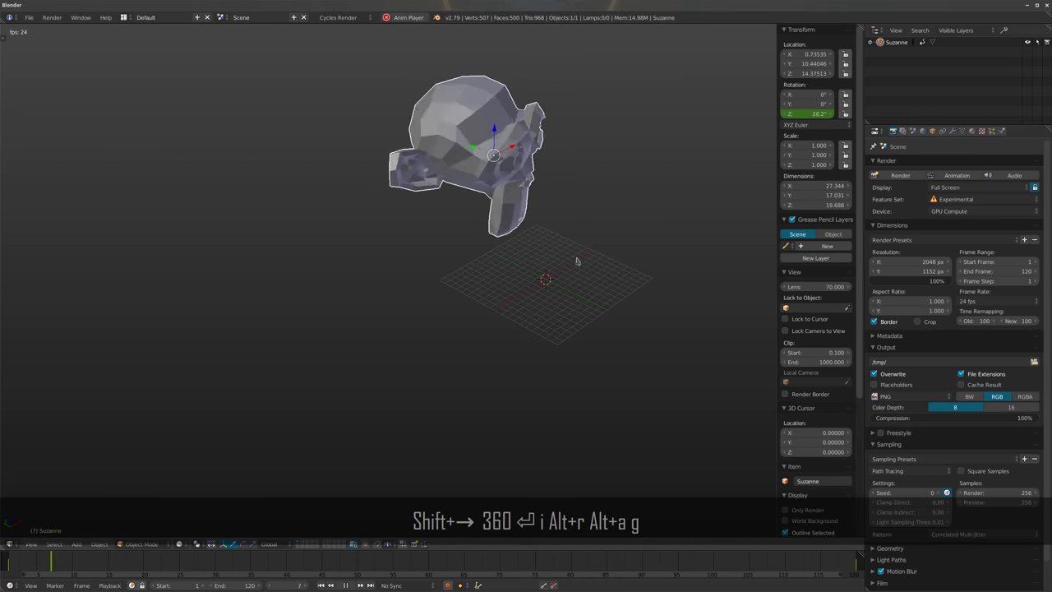
key("ctrl+z")
key("r")
key("x")
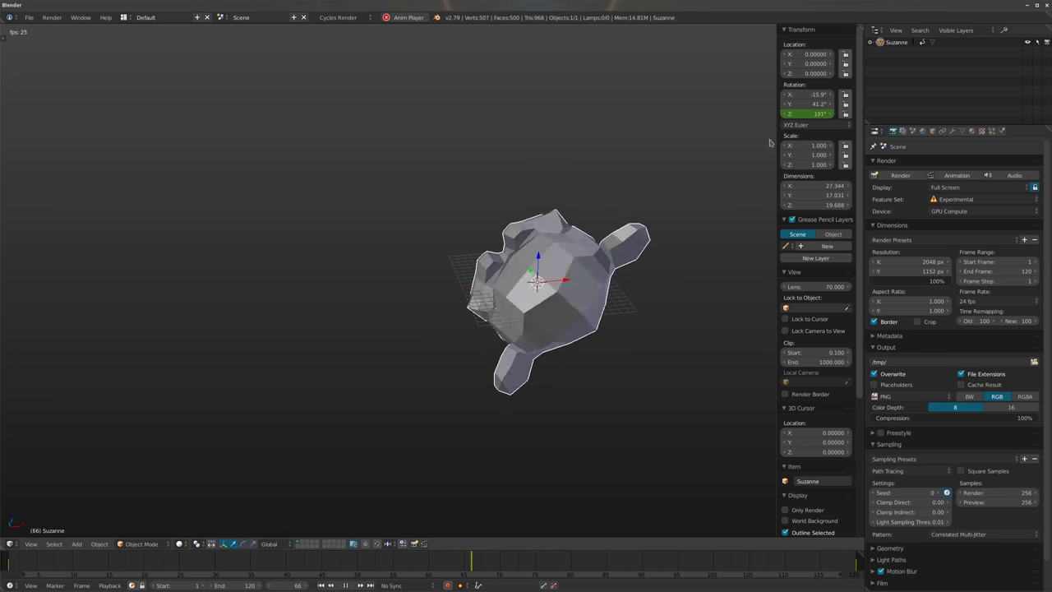
key("ctrl+z")
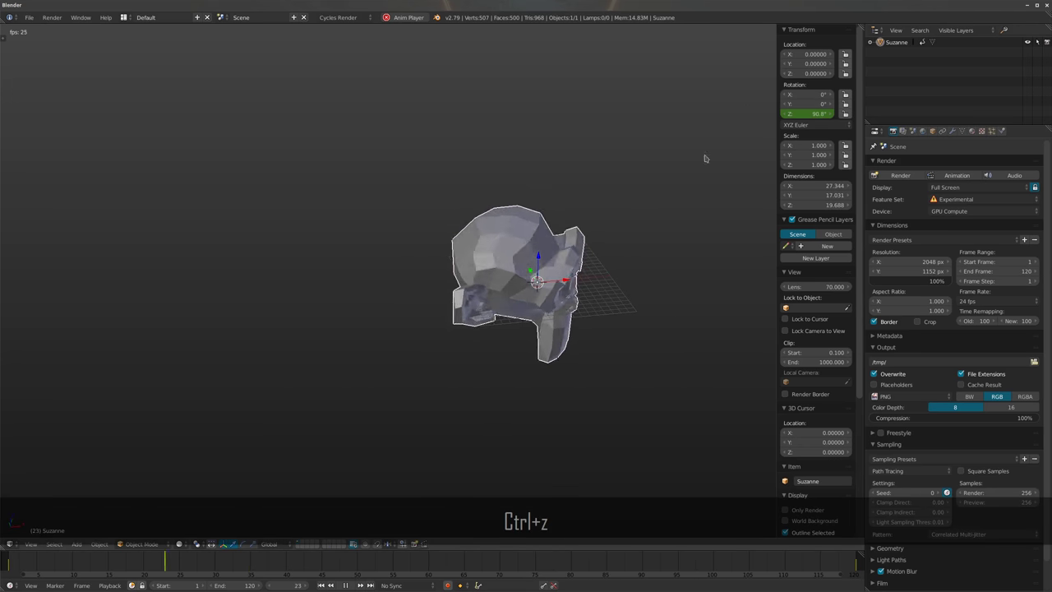
Watch the monkey's looping rotation with the object properties hidden and stop the playback
scroll(455, 276, "up", 5)
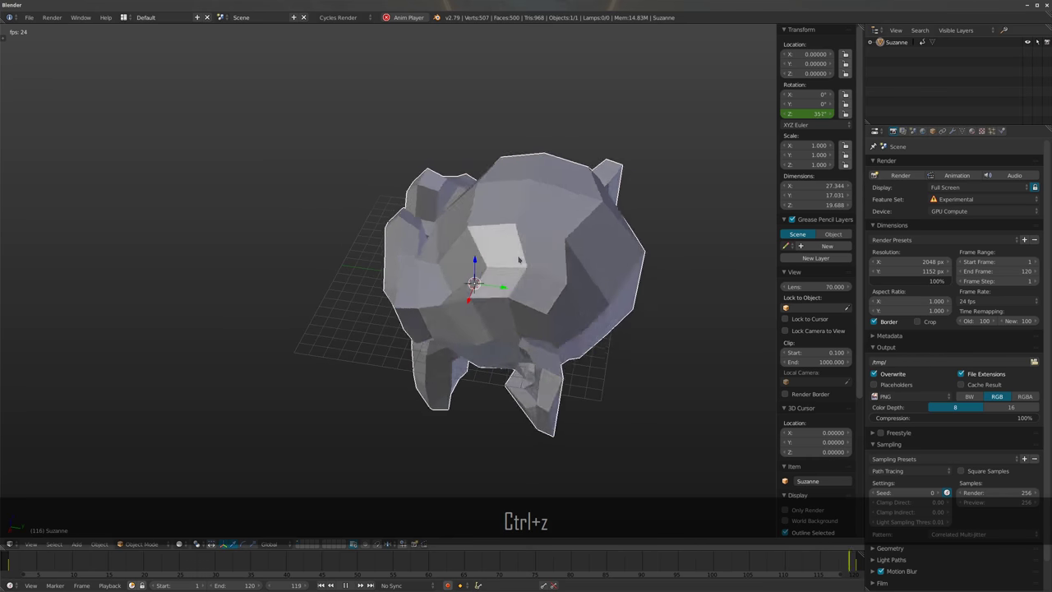
key("n")
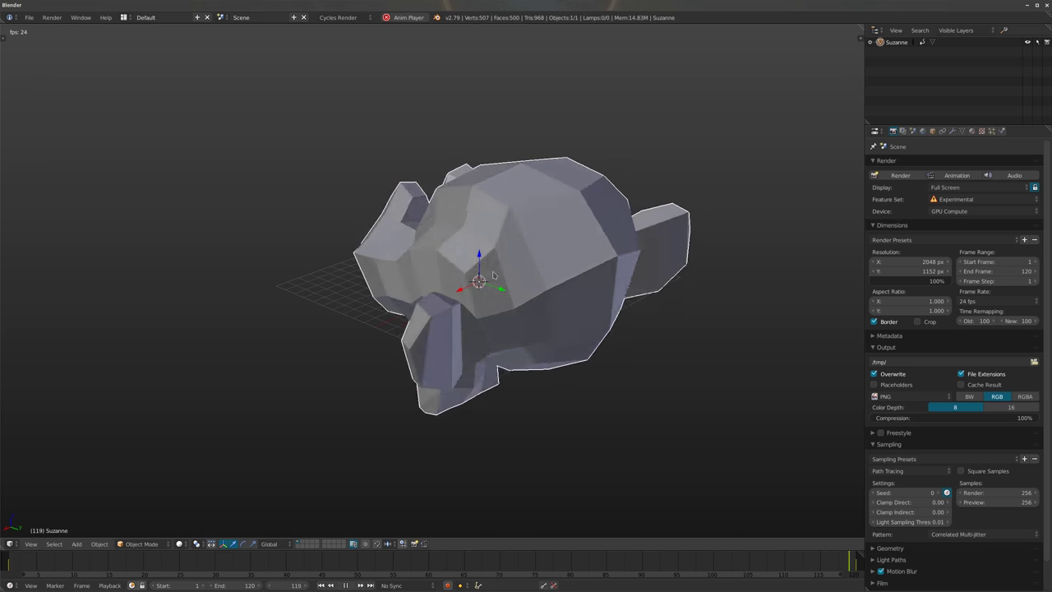
key("alt+a")
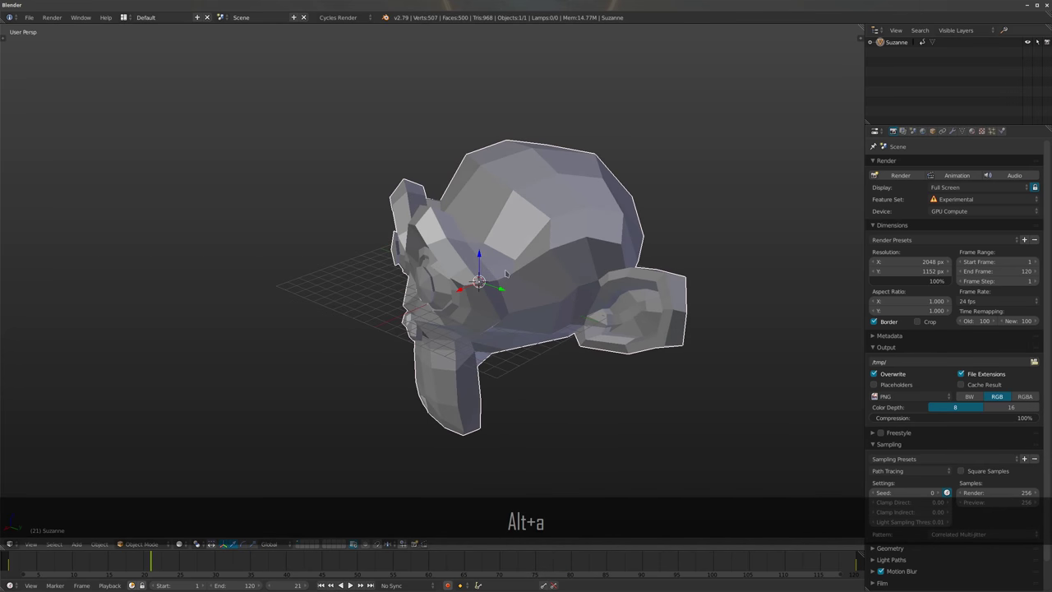
Compare the monkey's pose at frames 1 and 120 by switching repeatedly between the first and last frame
key("shift+Right")
middle_click_drag(403, 291, 627, 452)
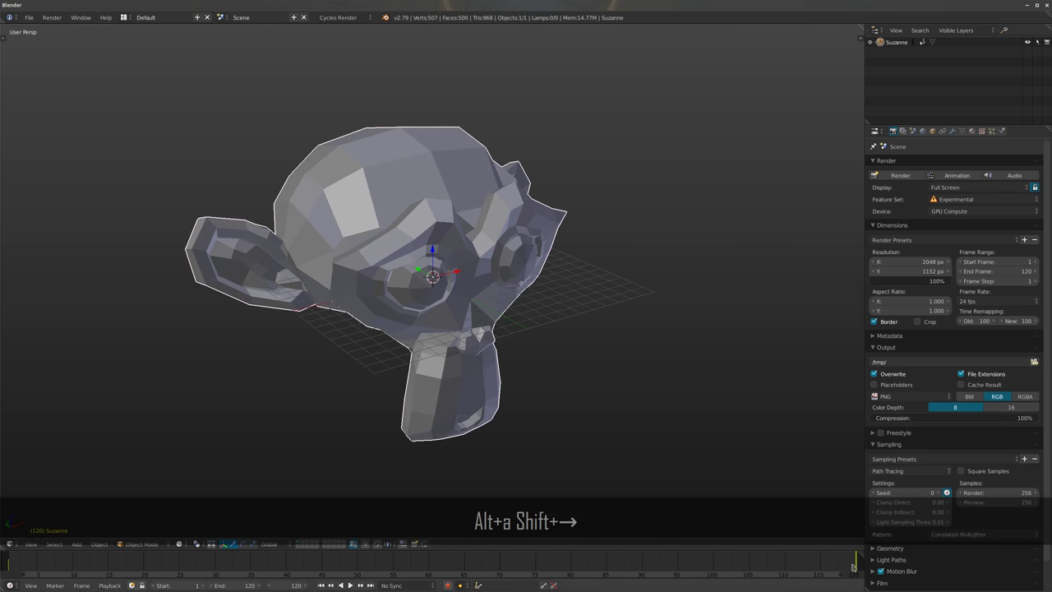
key("shift+Left")
key("shift+Right")
key("shift+Left")
key("shift+Right")
key("shift+Left")
key("shift+Right")
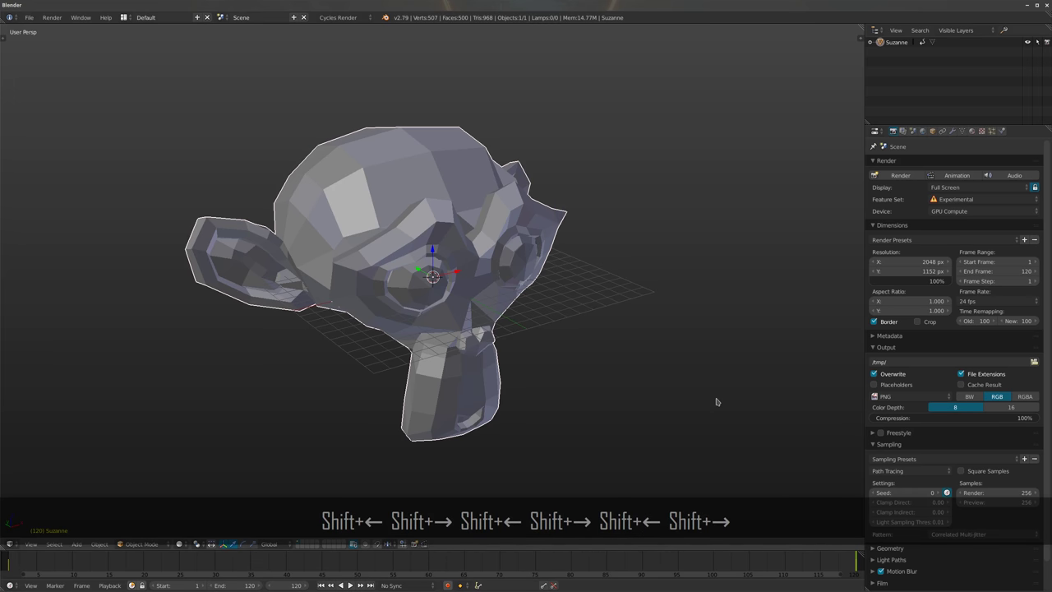
key("shift+Left")
key("shift+Right")
key("shift+Left")
key("shift+Right")
key("shift+Left")
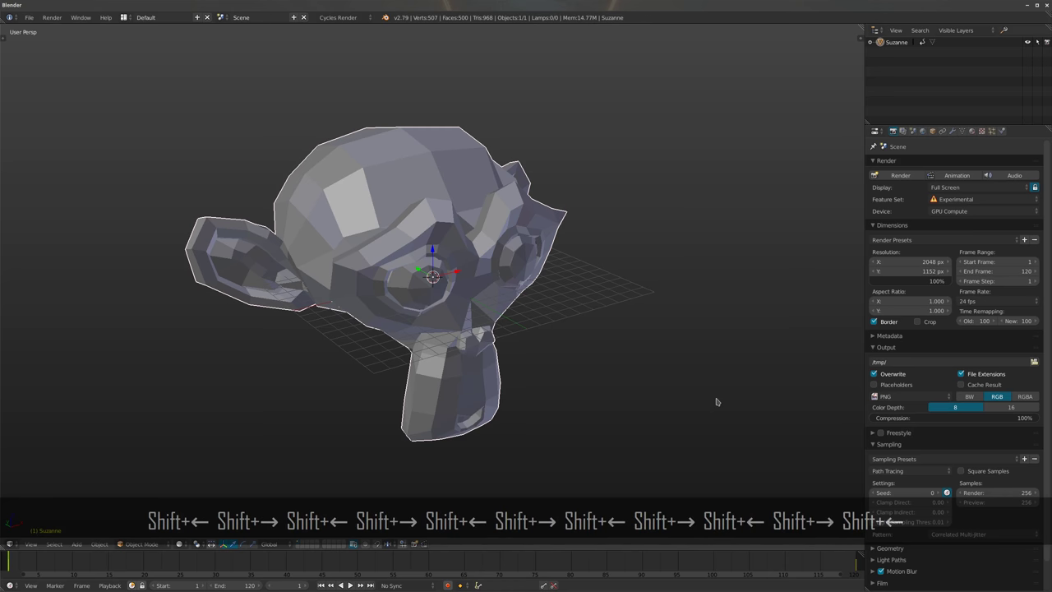
key("shift+Right")
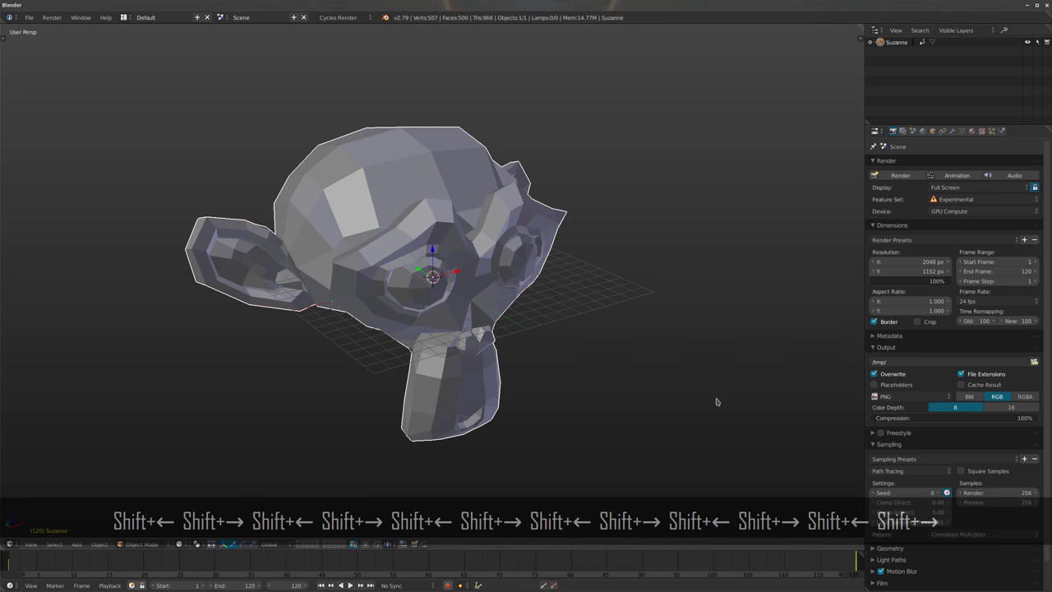
key("shift+Left")
key("shift+Right")
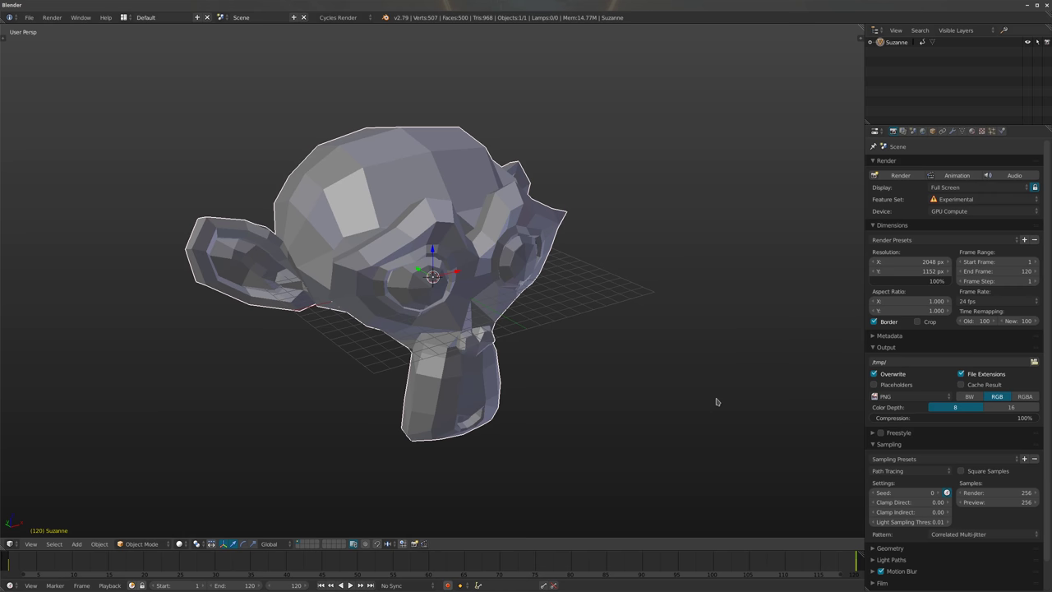
key("shift+Left")
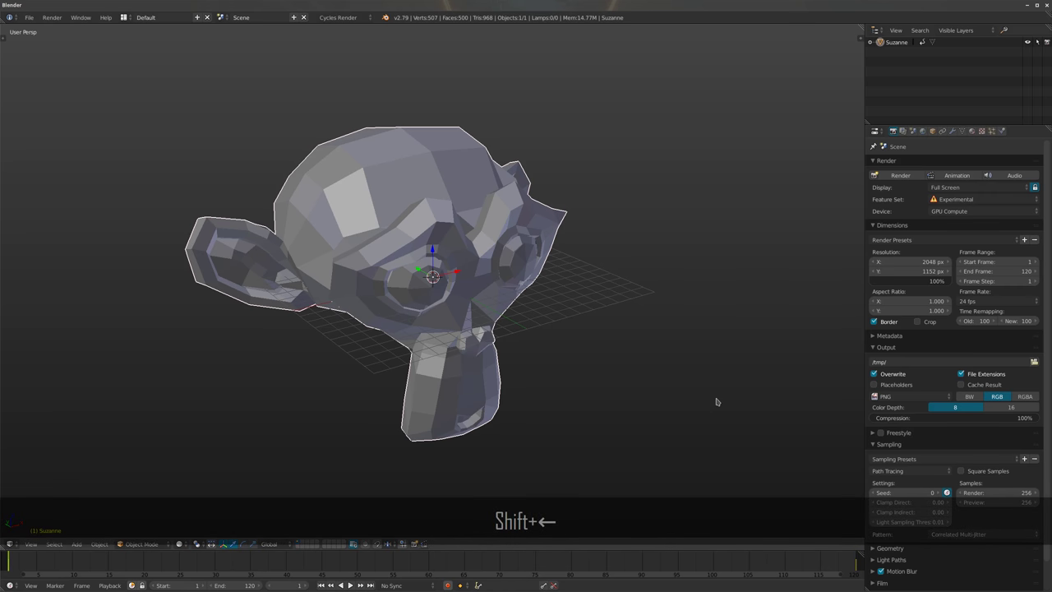
Show the object properties and delete the single keyframe on the monkey's Z rotation at frame 120
key("n")
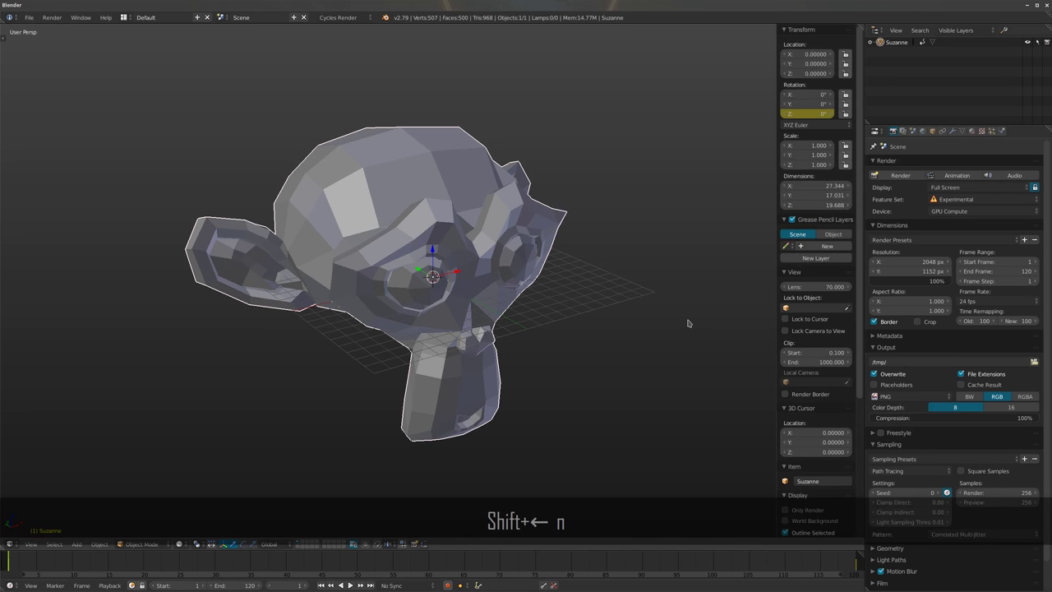
key("shift+Right")
right_click(799, 115)
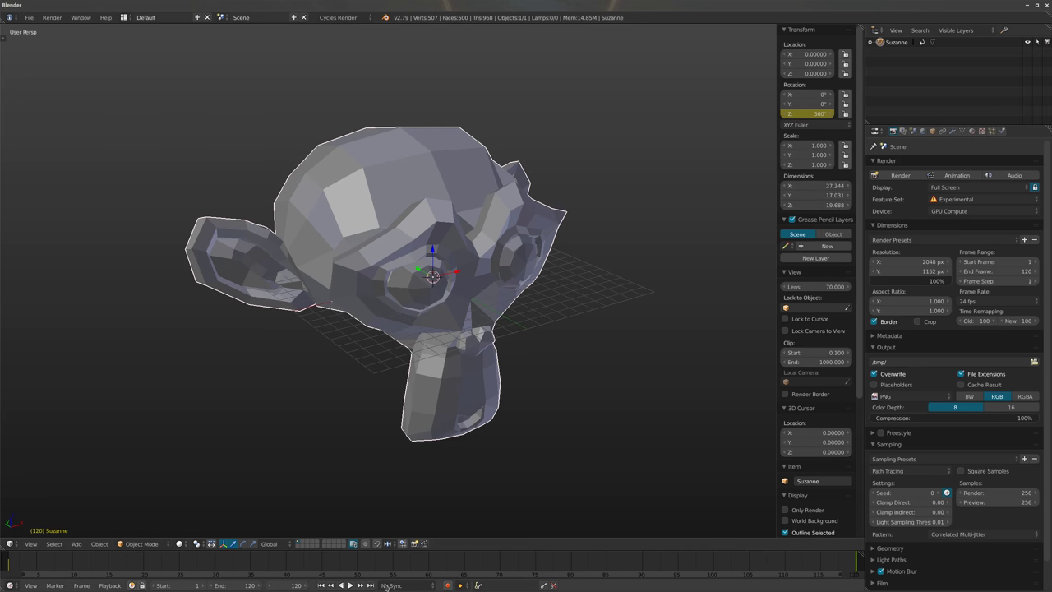
right_click(793, 113)
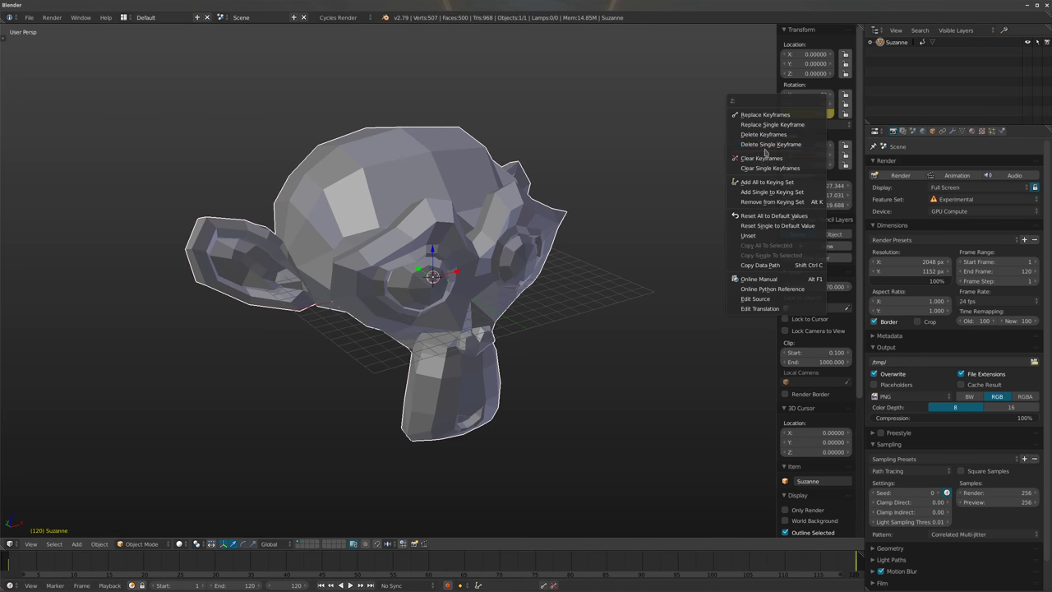
left_click(754, 145)
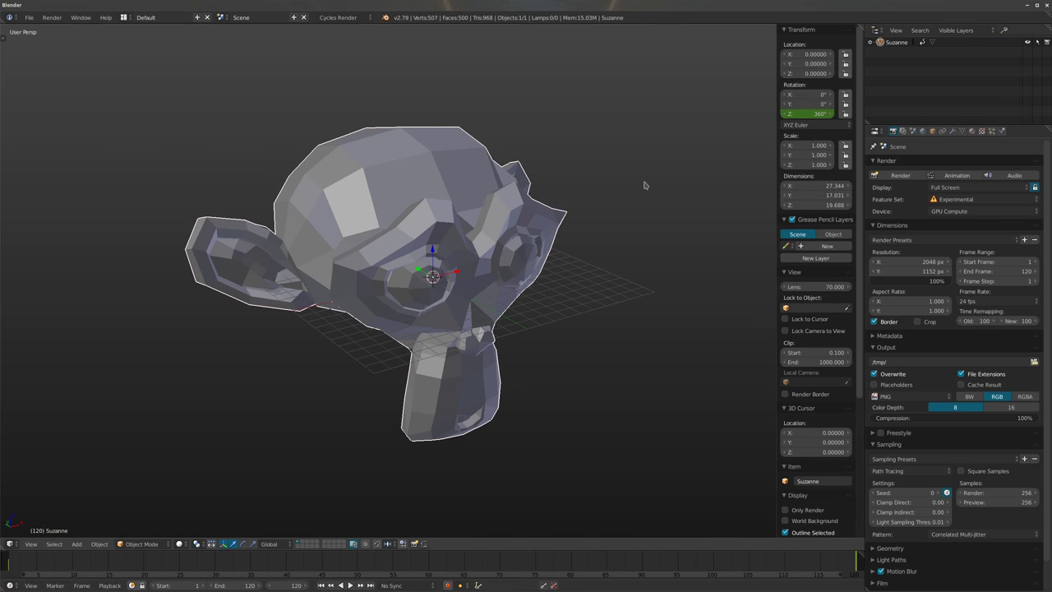
Go to frame 121, set the monkey's Z rotation to 360° and keyframe it
key("Right")
type("3")
key("Return")
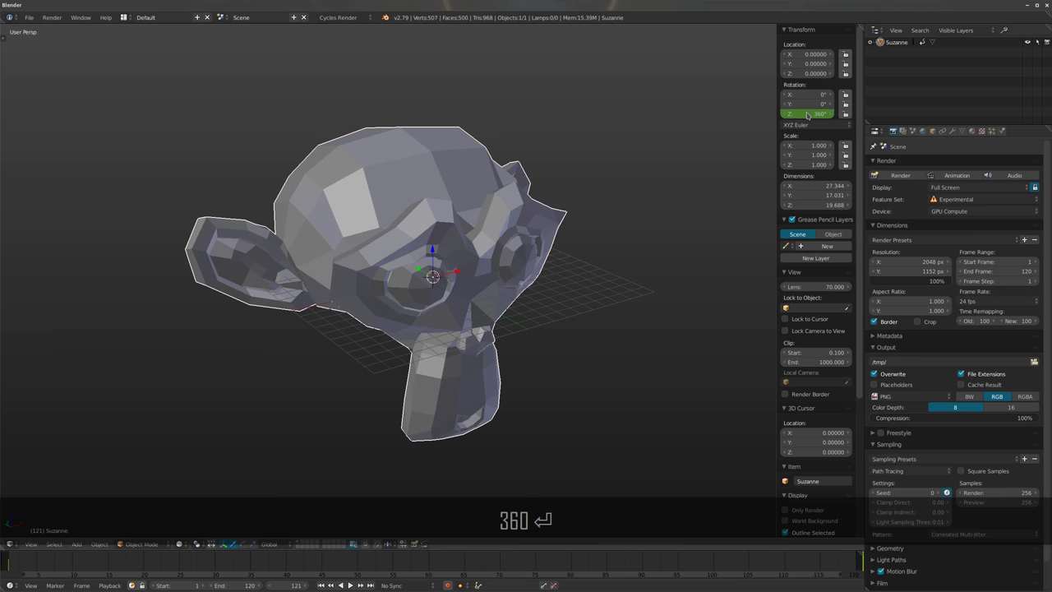
key("i")
Compare the monkey's pose at frames 1 and 120 again and play the animation with the object properties hidden
key("shift+Left")
key("shift+Right")
key("shift+Left")
key("shift+Right")
key("shift+Left")
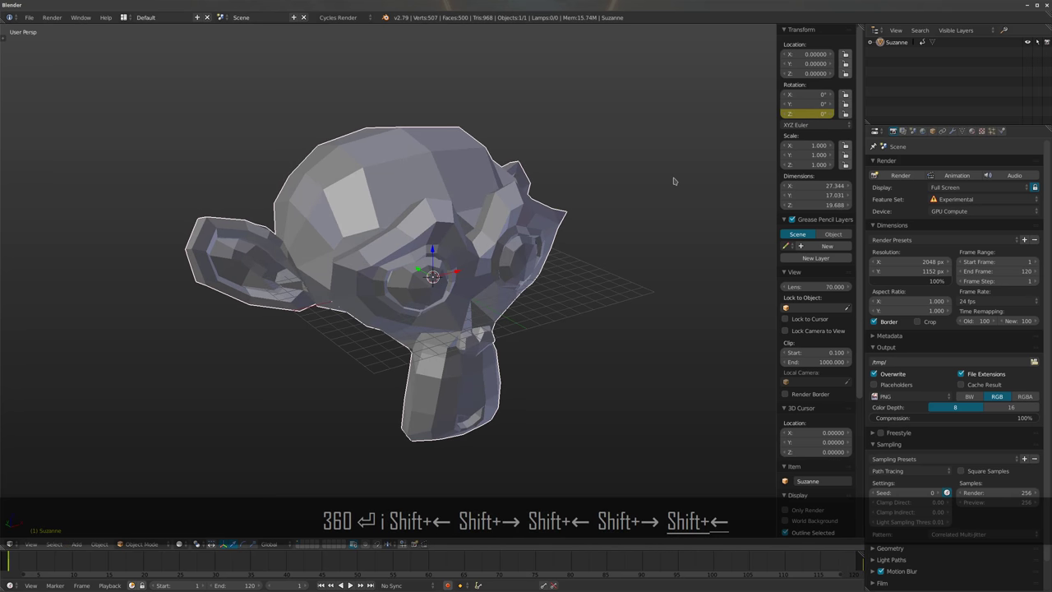
key("alt+a")
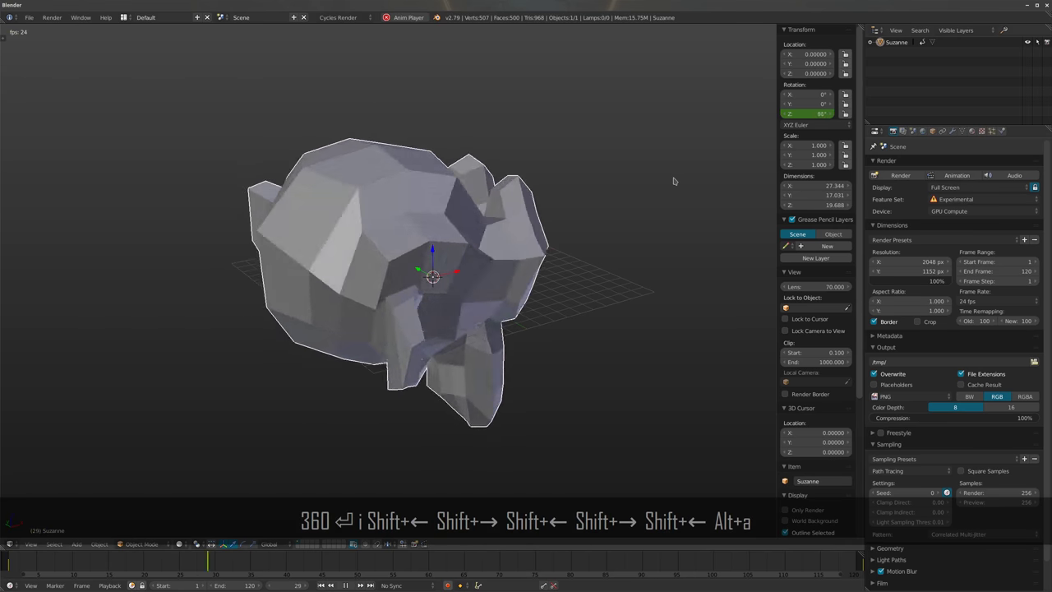
key("n")
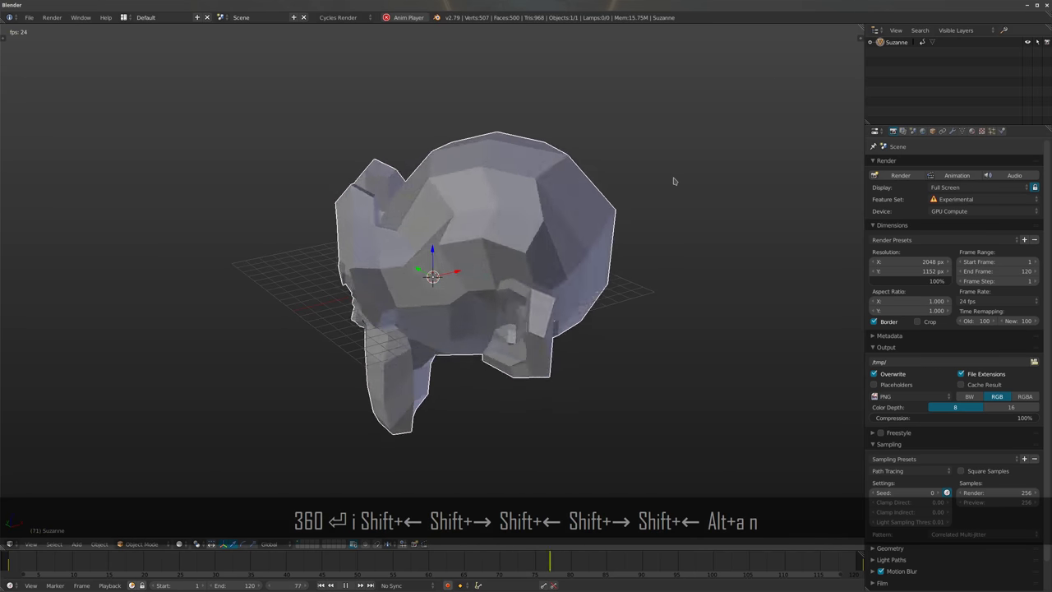
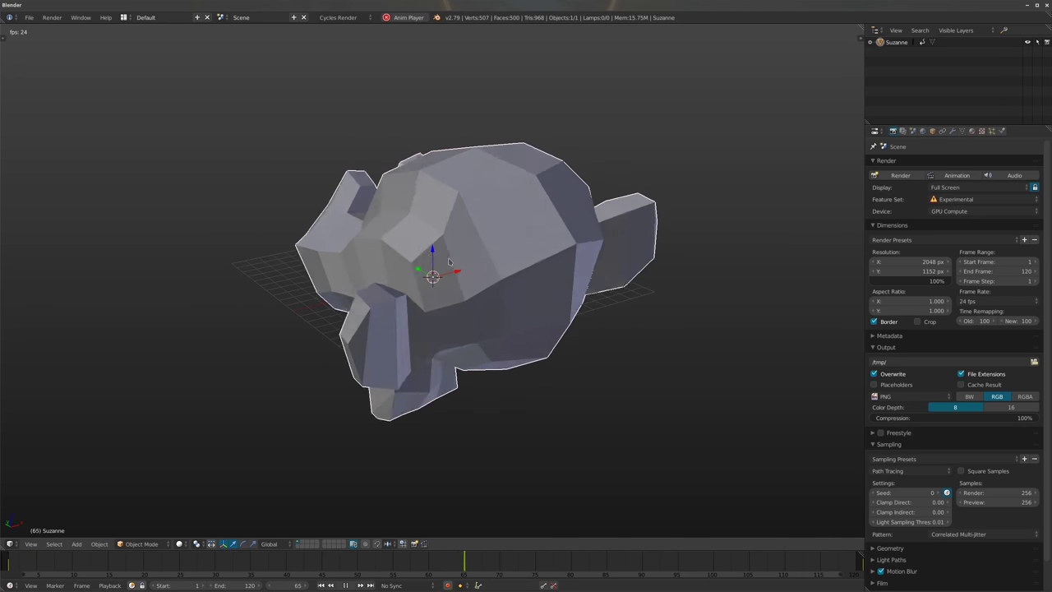
Stop the playback, enlarge the timeline and set the scene's end frame to 240
key("alt+a")
scroll(538, 566, "down", 4)
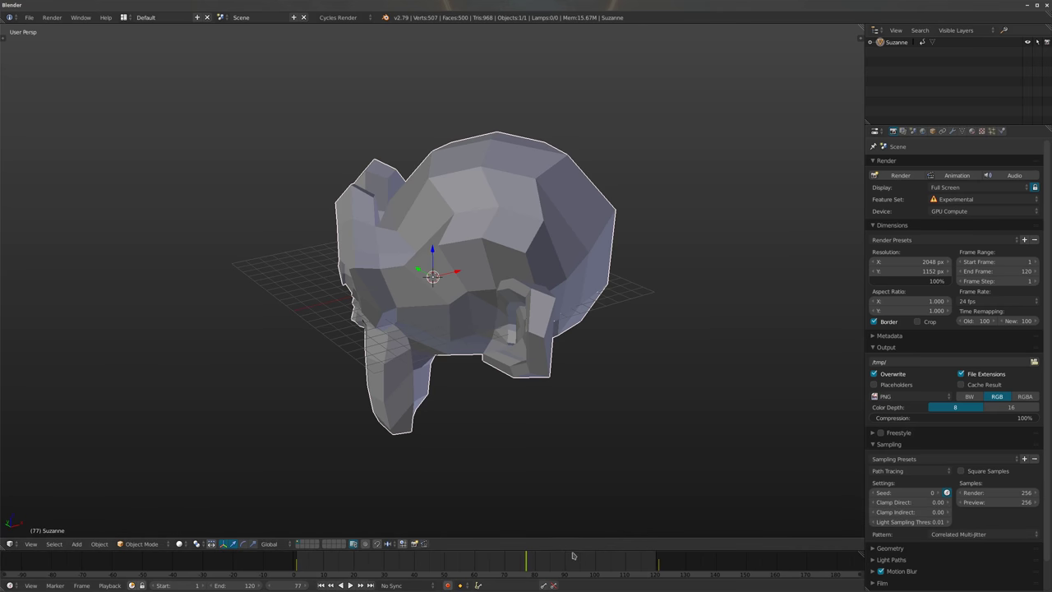
left_click_drag(573, 549, 573, 429)
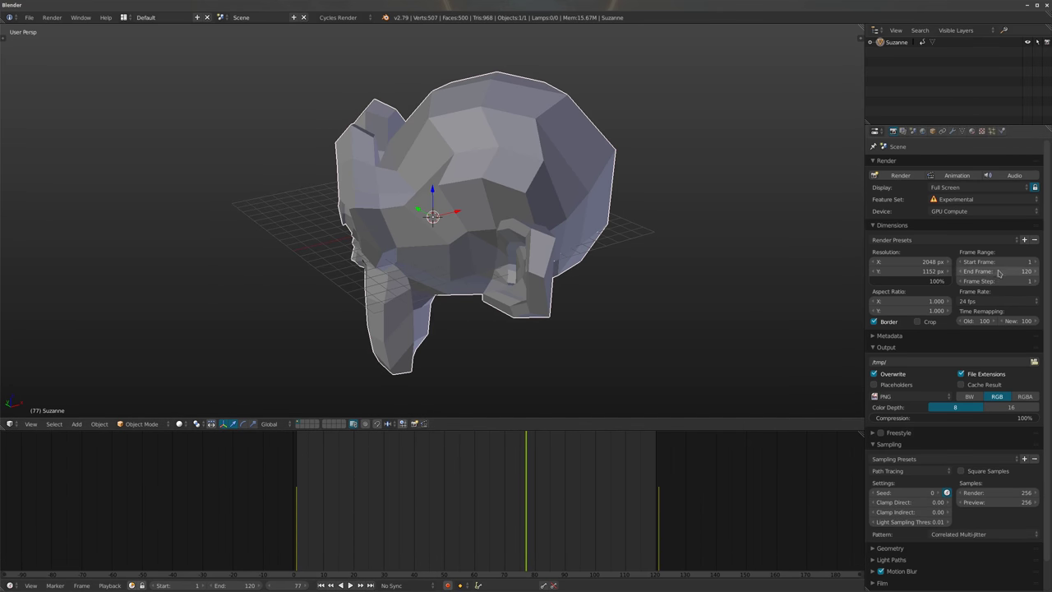
type("240")
key("Return")
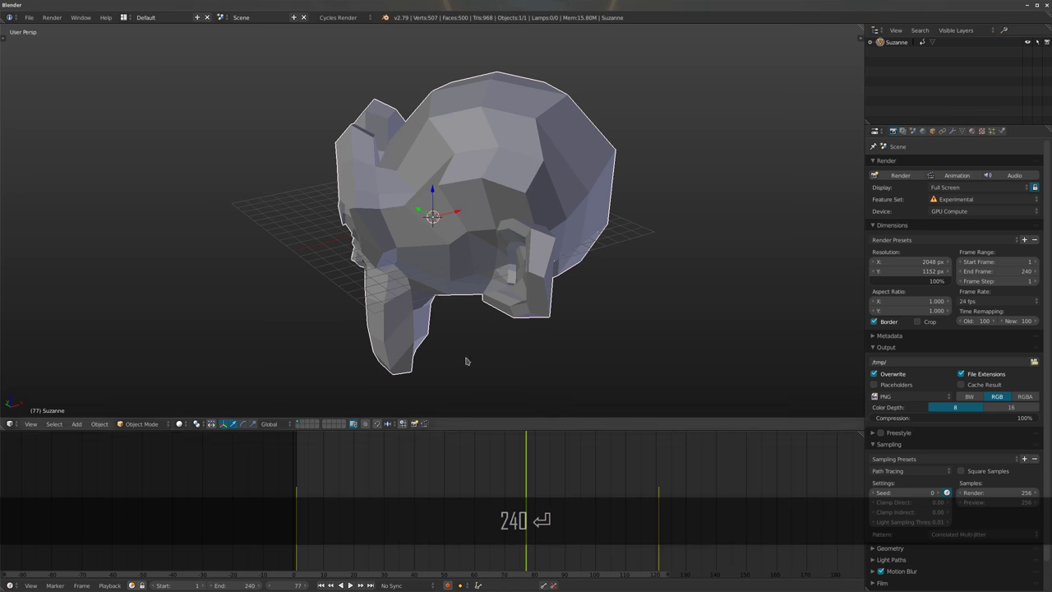
scroll(470, 496, "left", 5, "ctrl")
scroll(475, 495, "right", 3, "ctrl")
Switch the timeline area to the Graph Editor and frame the monkey's whole Z Euler Rotation curve
left_click(10, 585)
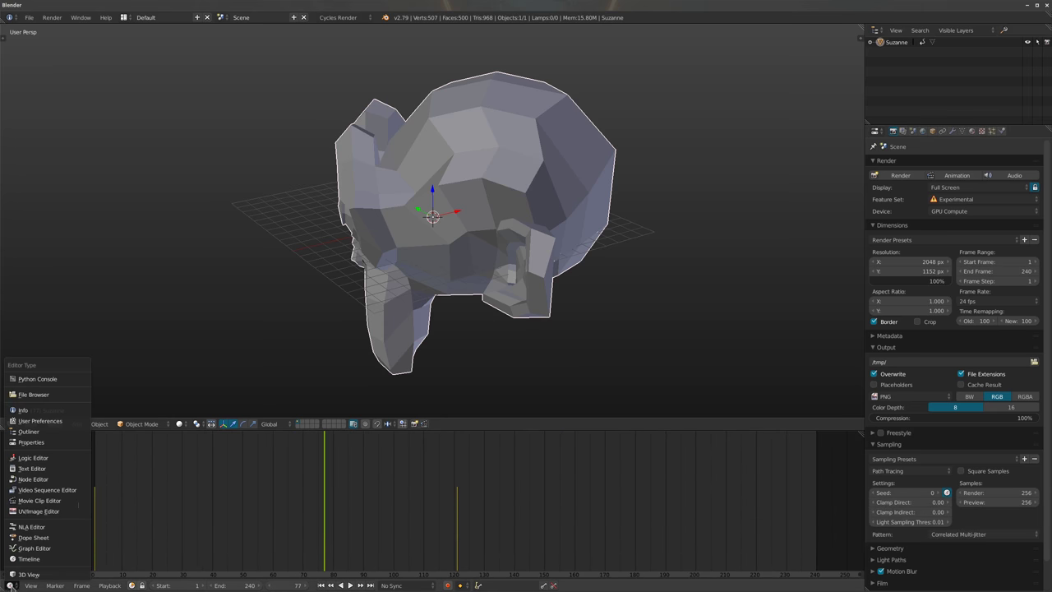
left_click(37, 547)
scroll(338, 465, "down", 5)
scroll(433, 506, "down", 2)
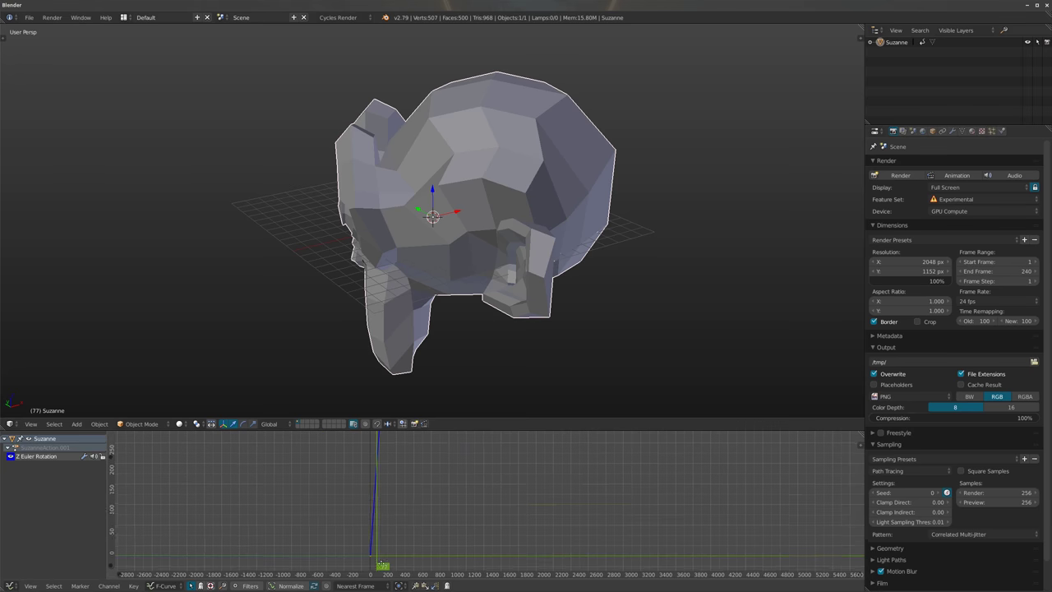
key("a")
key("a")
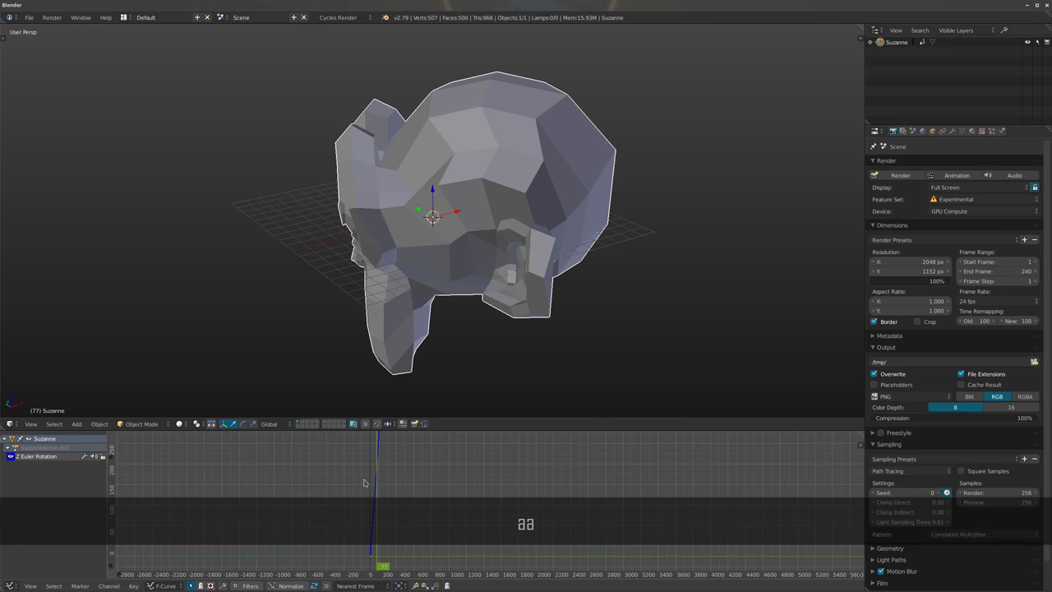
key("Home")
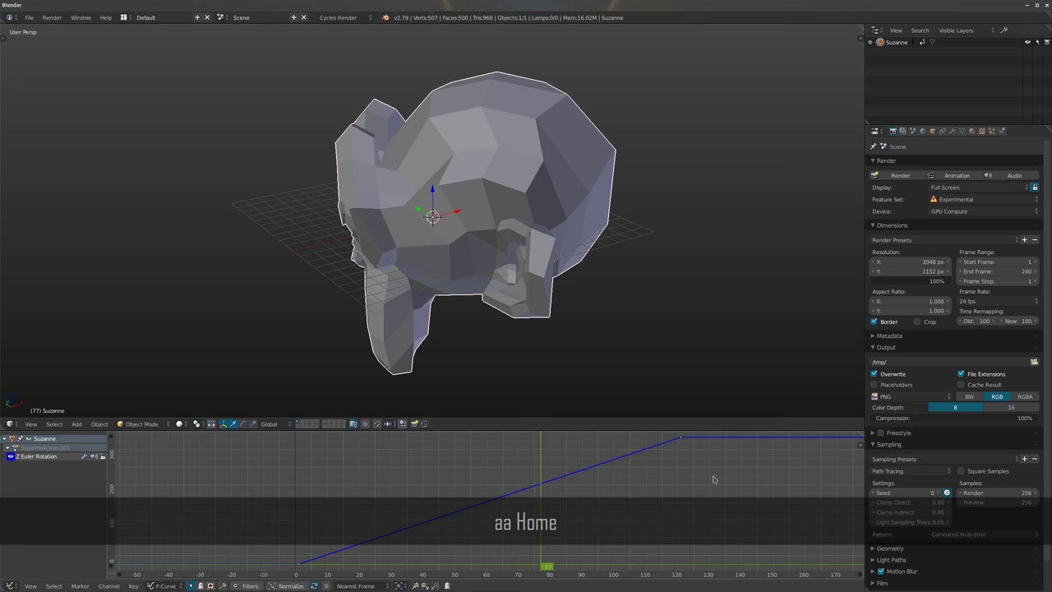
Show the curve's modifier settings and add a Cycles modifier to the Z Euler Rotation curve
key("n")
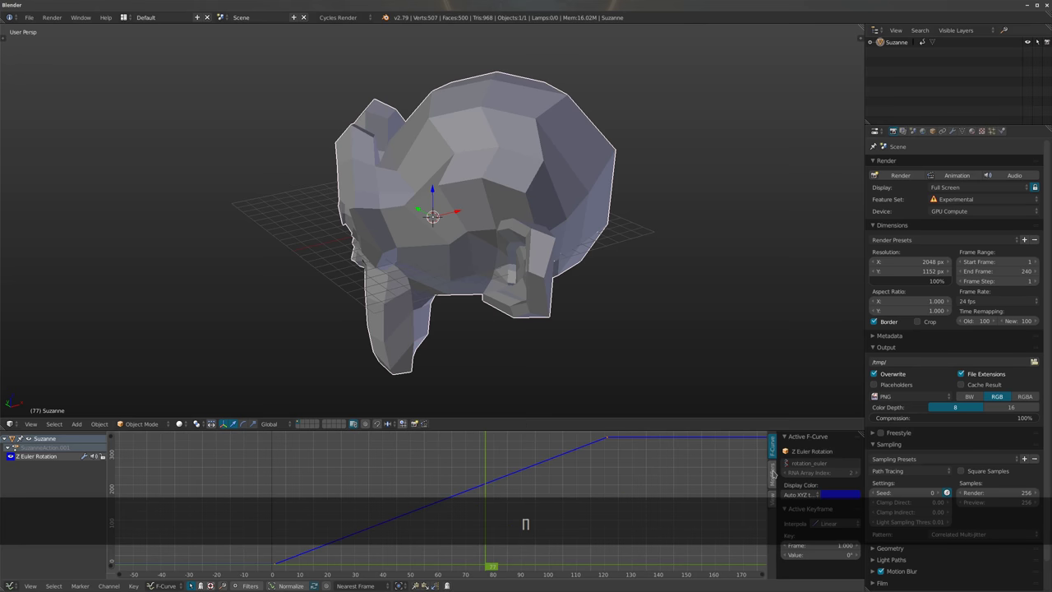
left_click(772, 474)
left_click(810, 452)
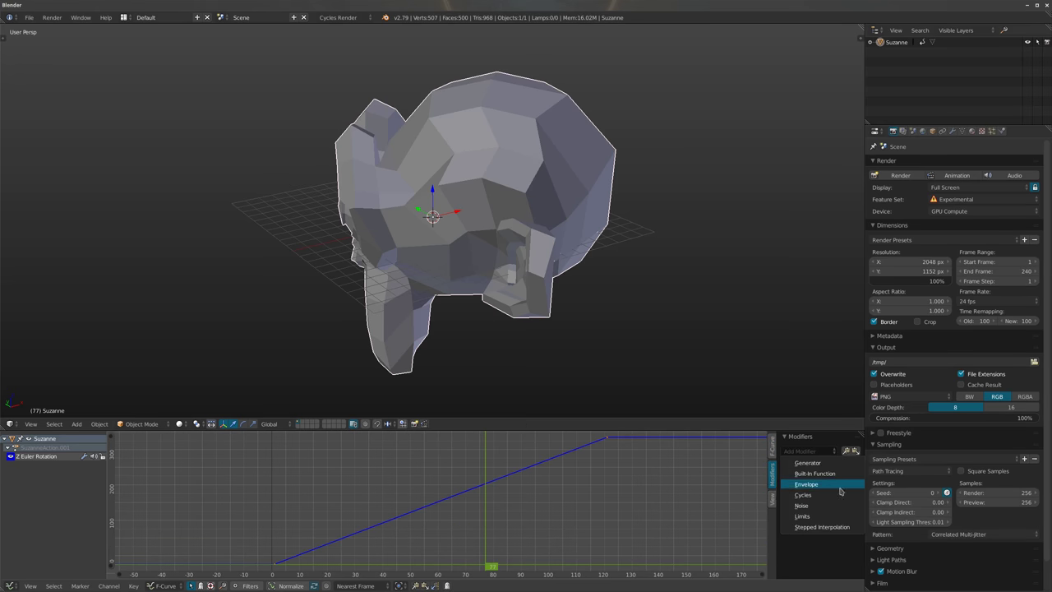
left_click(795, 499)
middle_click_drag(738, 480, 717, 483)
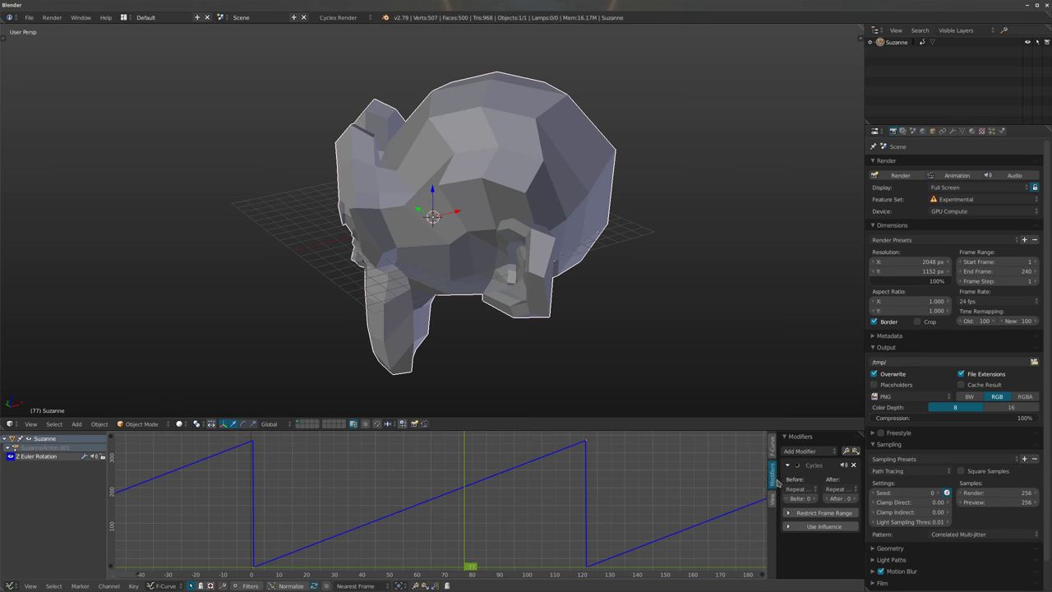
Widen the modifier settings and set both the Before and After modes of the Cycles modifier to Repeat with Offset
left_click_drag(767, 482, 694, 483)
left_click(738, 490)
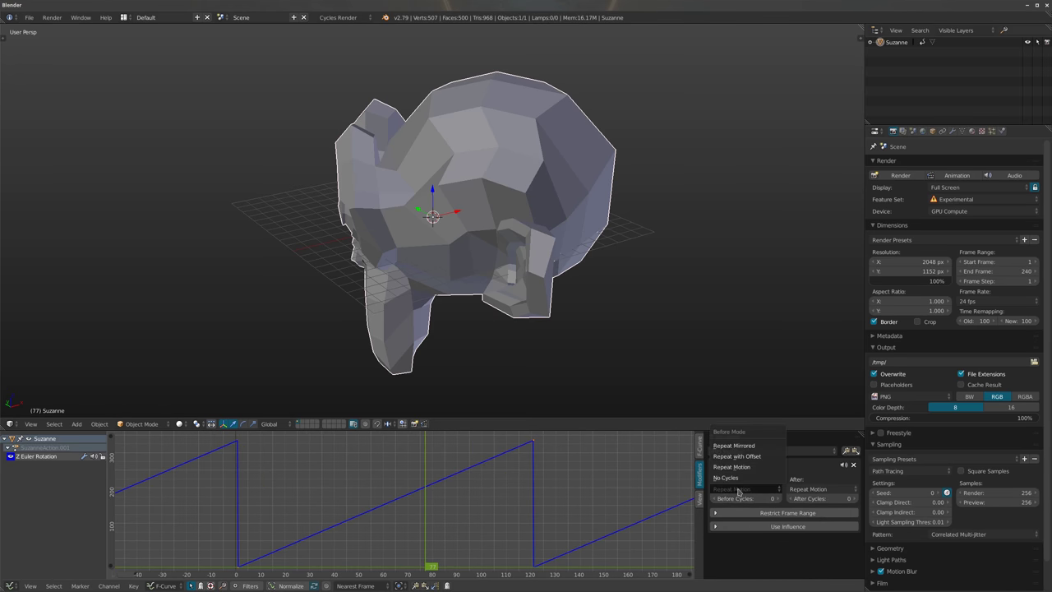
left_click(738, 456)
left_click(814, 489)
left_click(814, 456)
scroll(684, 487, "down", 6)
Scrub through the early frames of the extended rotation, return to frame 1 and play the animation
left_click_drag(477, 520, 415, 507)
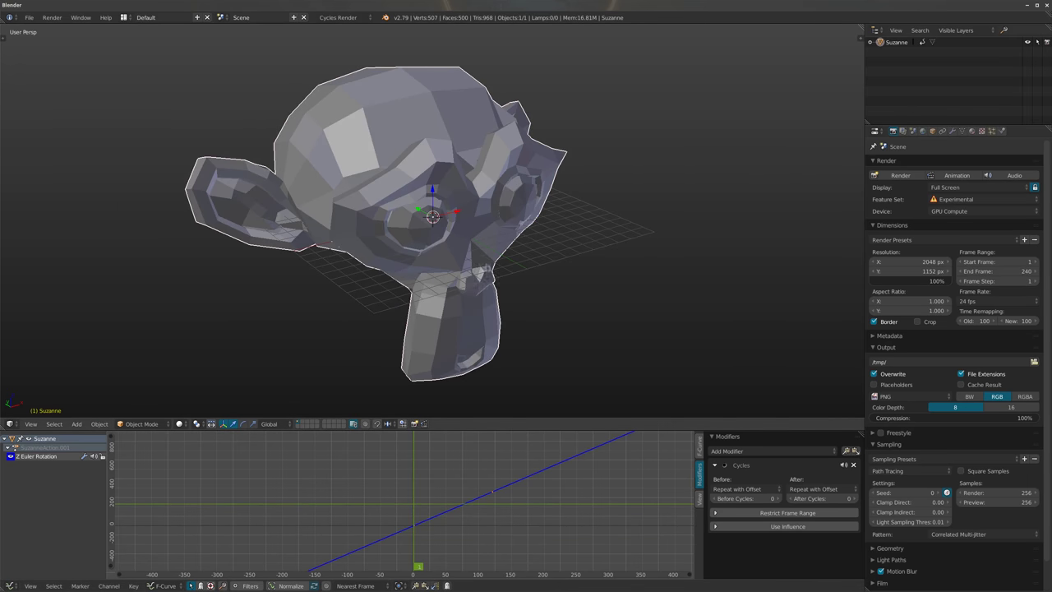
mouse_move(437, 525)
left_mouse_down()
mouse_move(381, 510)
mouse_move(407, 495)
mouse_move(411, 523)
mouse_move(400, 525)
mouse_move(427, 526)
left_mouse_up()
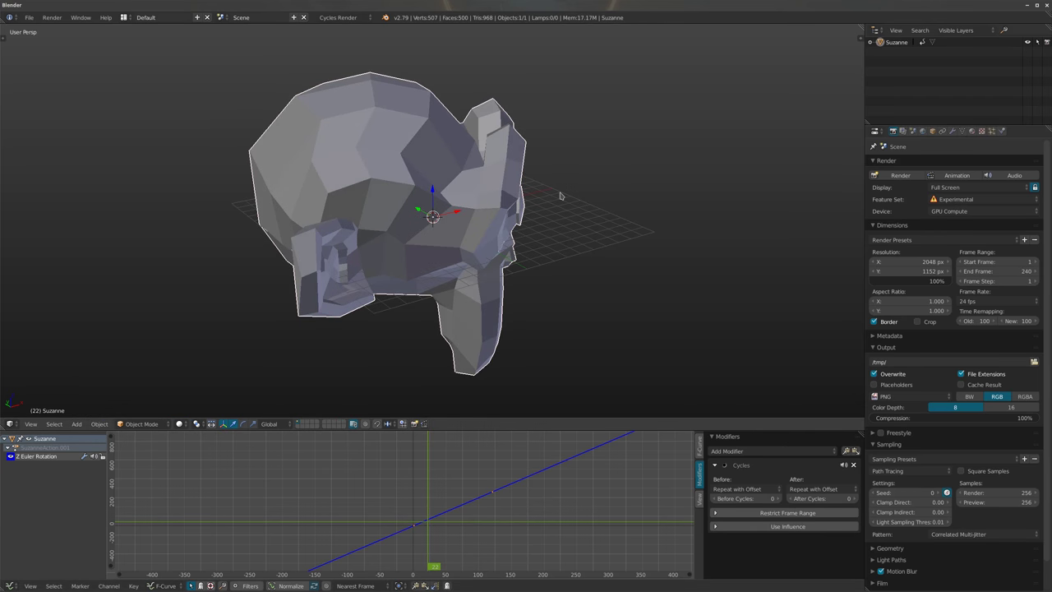
key("shift+Left")
key("alt+a")
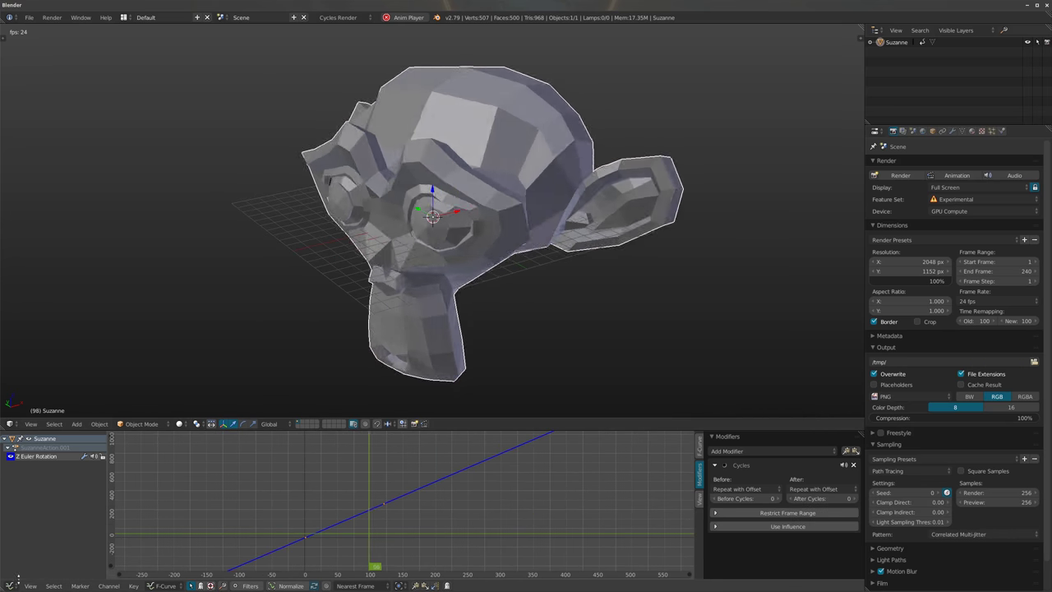
Switch the Graph Editor back to the Timeline and show the monkey's transform properties in the 3D view
left_click(9, 585)
left_click(29, 558)
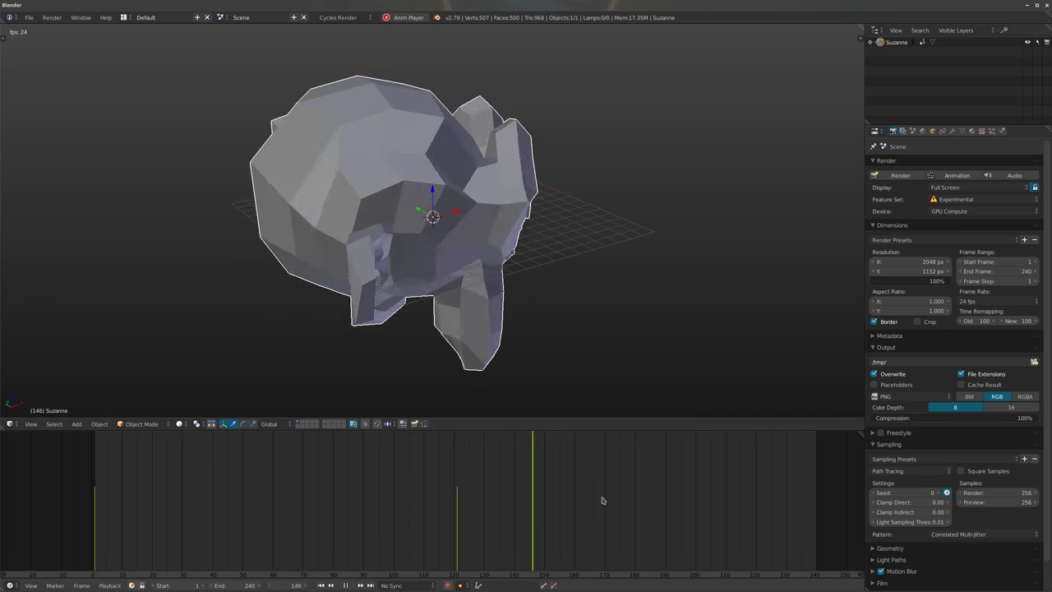
key("n")
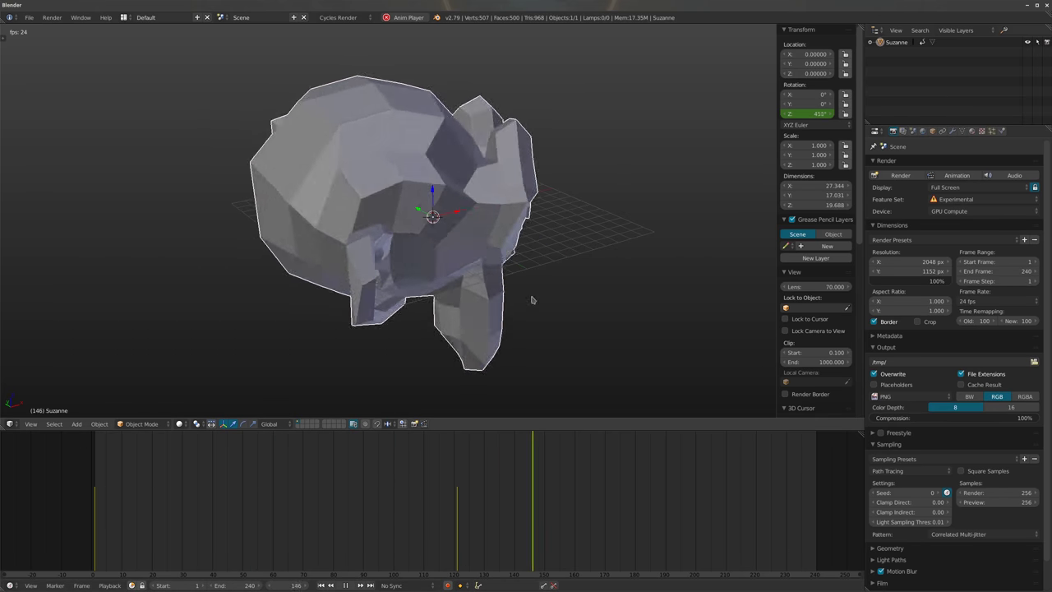
Deselect the monkey, stop the playback, shrink the timeline again and hide the transform properties
key("a")
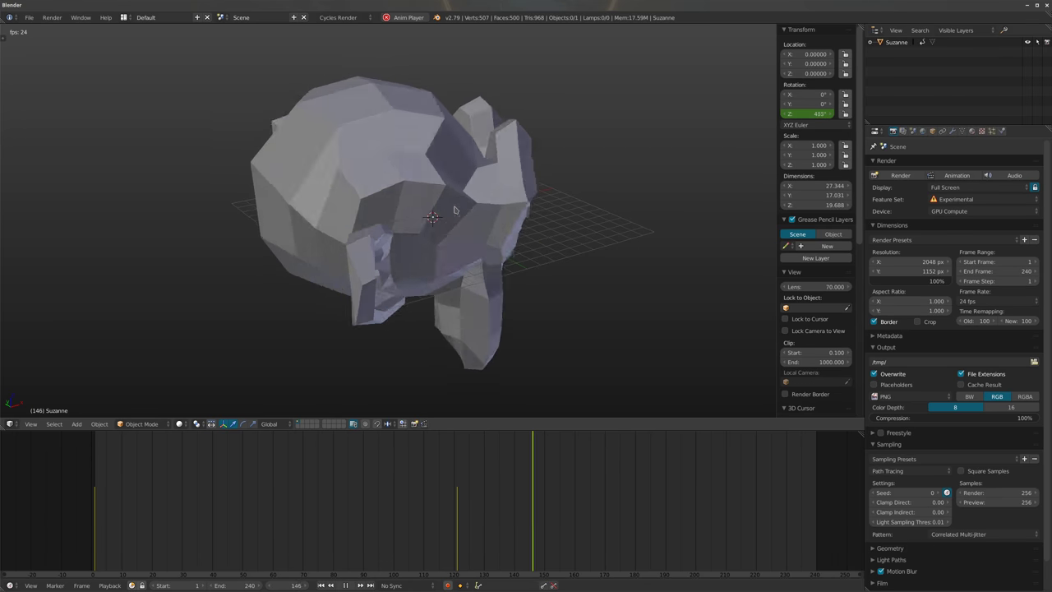
key("alt+a")
middle_click_drag(542, 235, 497, 284)
left_click_drag(478, 430, 475, 545)
key("n")
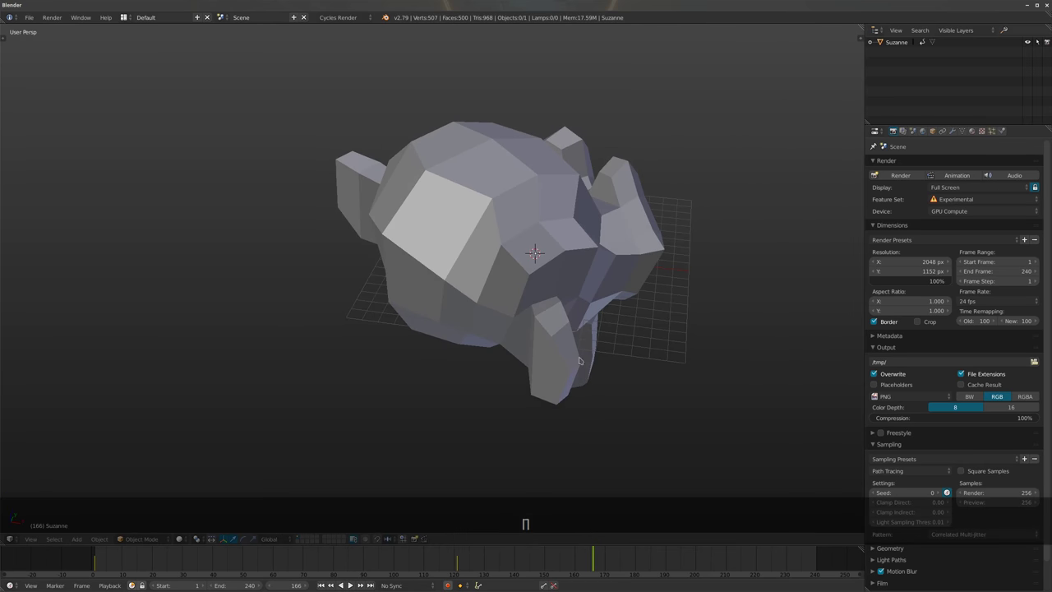
Set the scene's end frame to 120 and fit the timeline to the frame range
middle_click_drag(545, 406, 493, 374)
left_click(990, 271)
type("120")
key("Return")
middle_click_drag(530, 296, 448, 362, "shift")
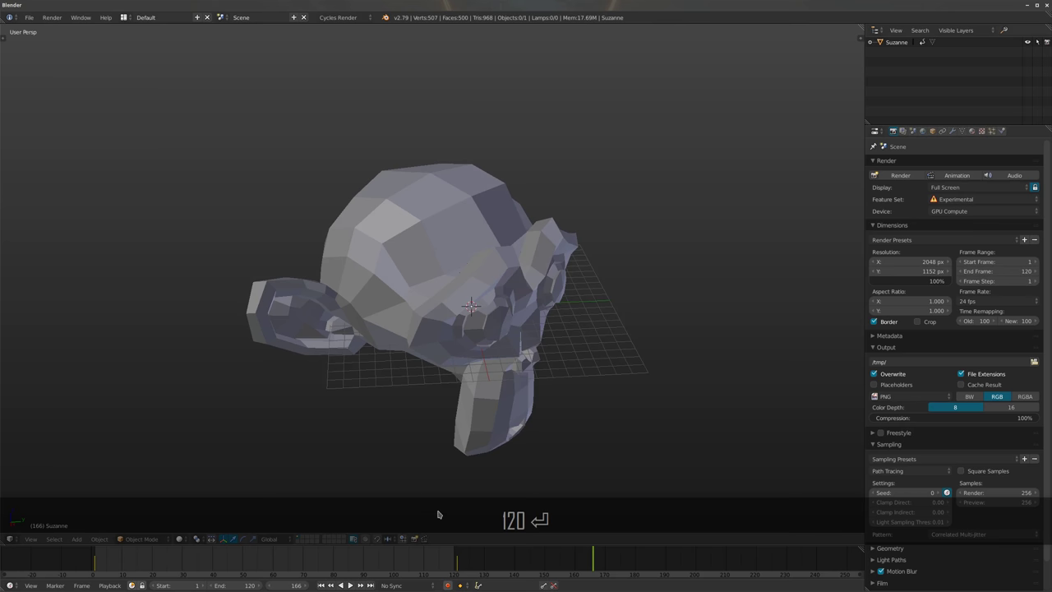
key("Home")
middle_click_drag(556, 371, 463, 351)
scroll(511, 337, "up", 2)
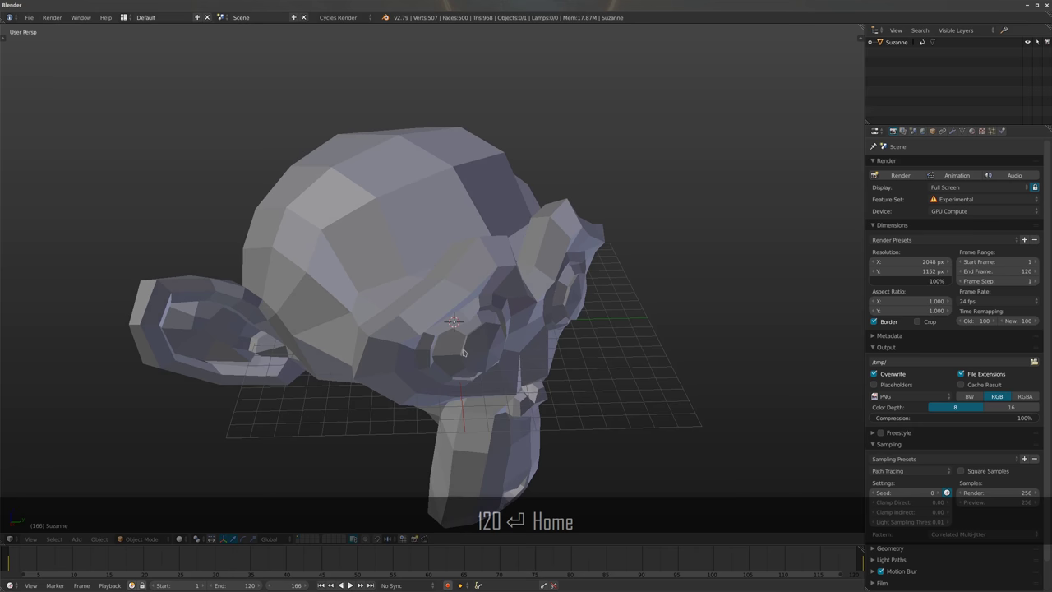
Delete the monkey head from the scene
right_click(461, 337)
key("Delete")
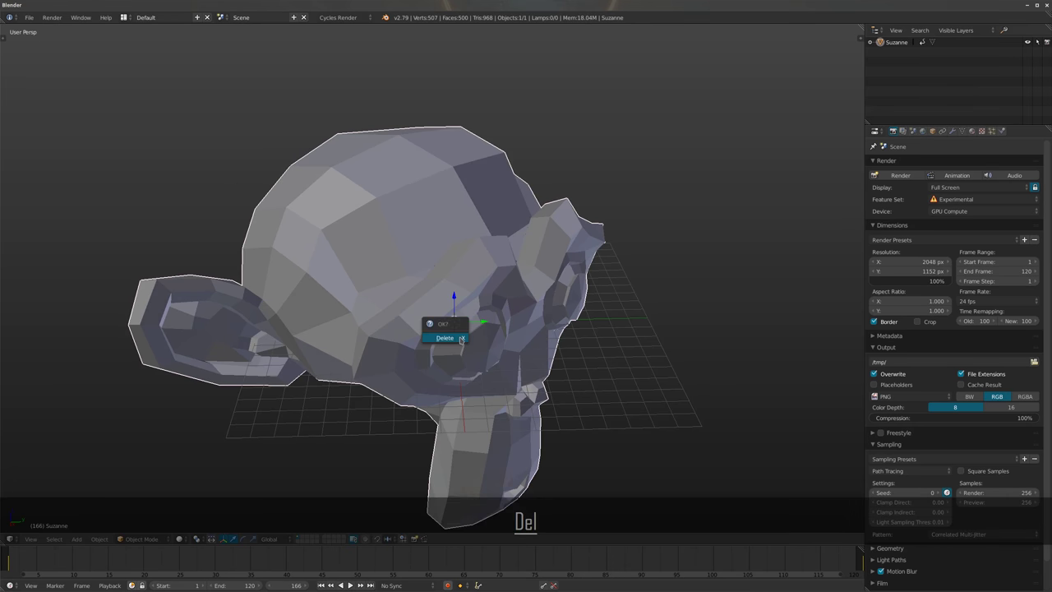
key("Return")
Add a plane at the scene's origin and scale its mesh by 10 in Edit Mode
key("shift+a")
left_click(517, 339)
middle_click_drag(552, 324, 578, 323)
key("Tab")
type("s10")
key("Return")
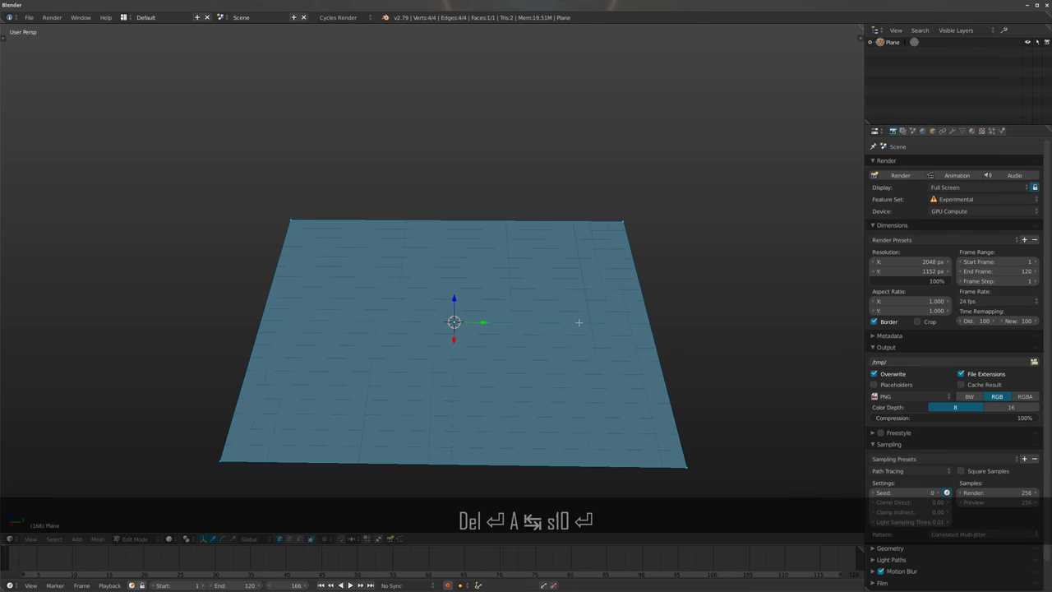
Show the tool shelf and subdivide the plane with 49 cuts
key("t")
scroll(44, 501, "down", 5)
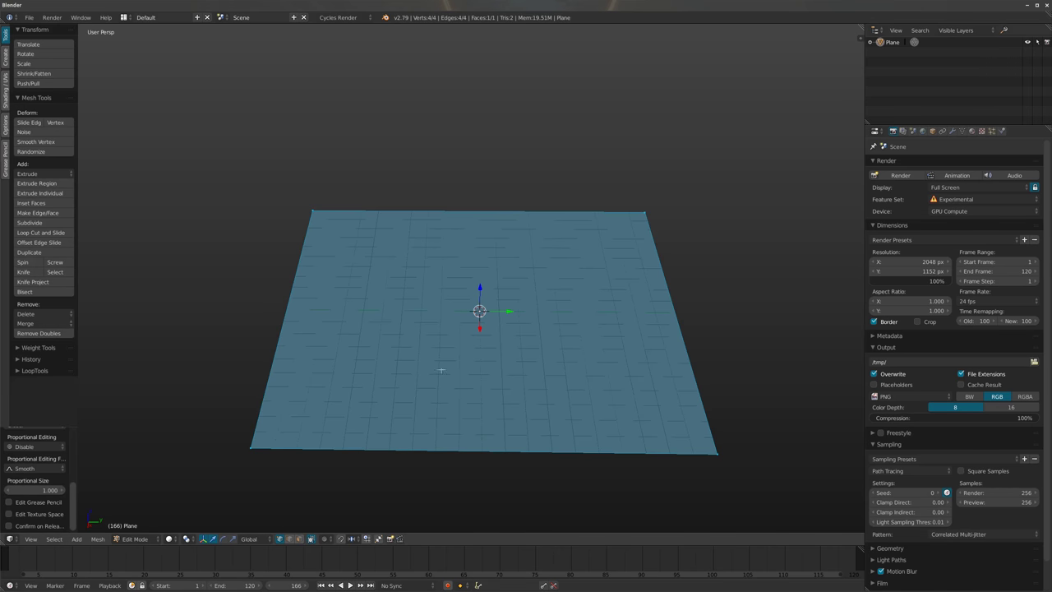
middle_click_drag(408, 349, 529, 301)
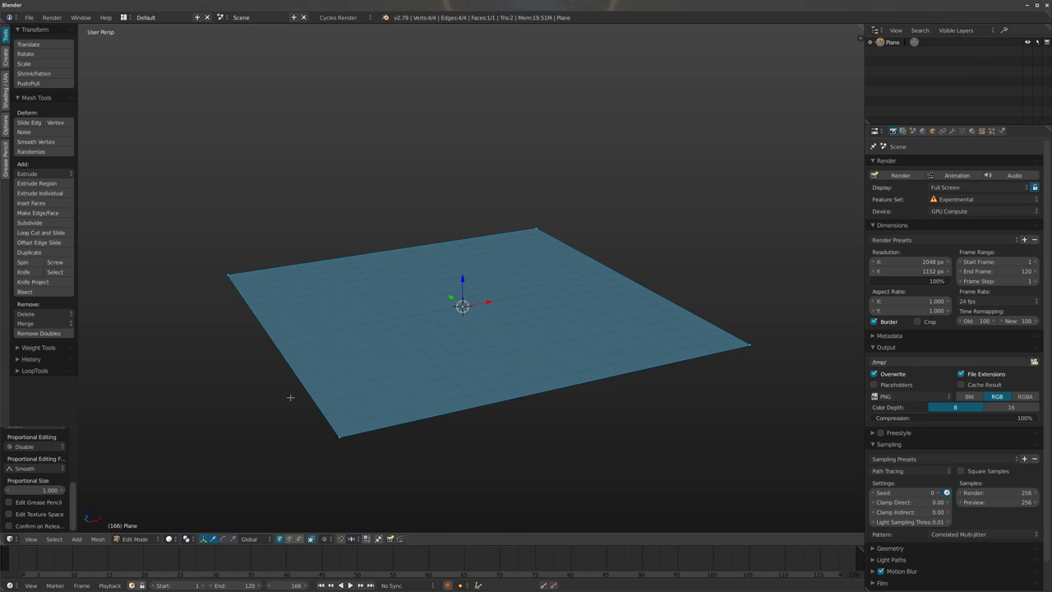
scroll(57, 493, "up", 5)
scroll(56, 493, "down", 5)
scroll(55, 495, "up", 5)
middle_click_drag(618, 258, 524, 327)
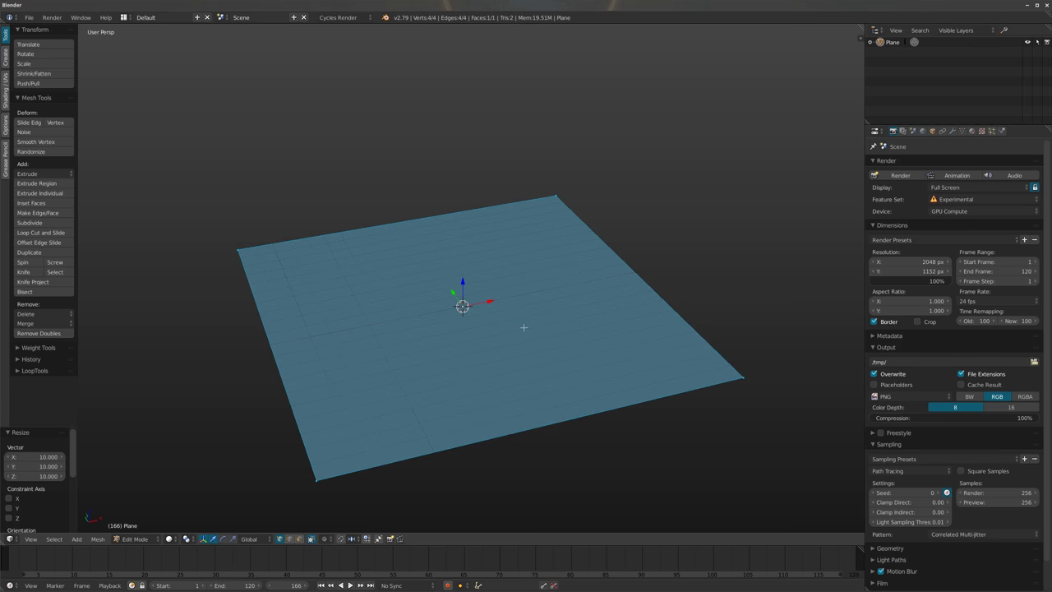
key("w")
left_click(505, 327)
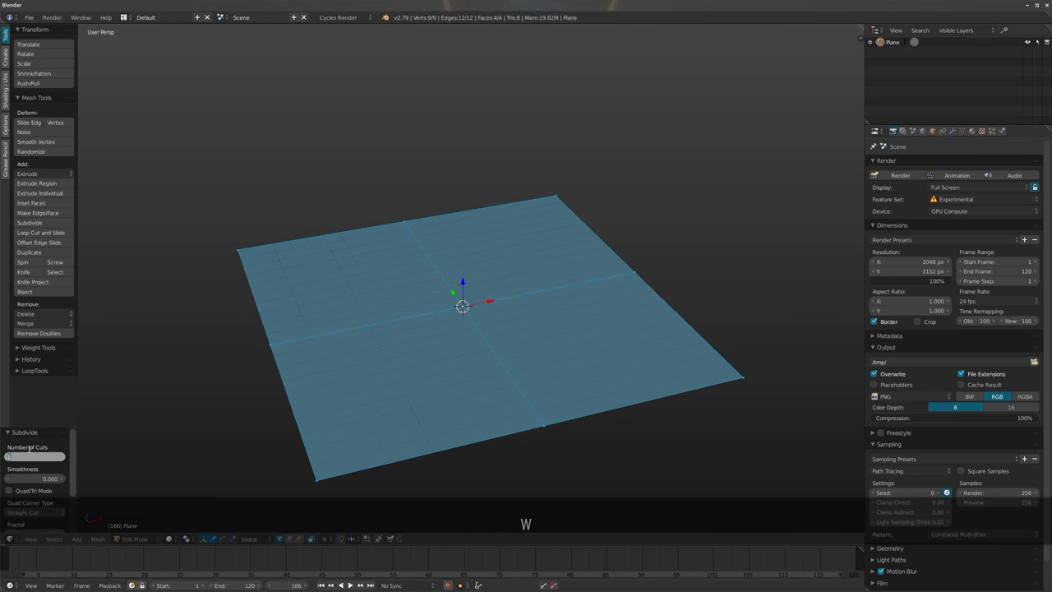
type("49")
key("Return")
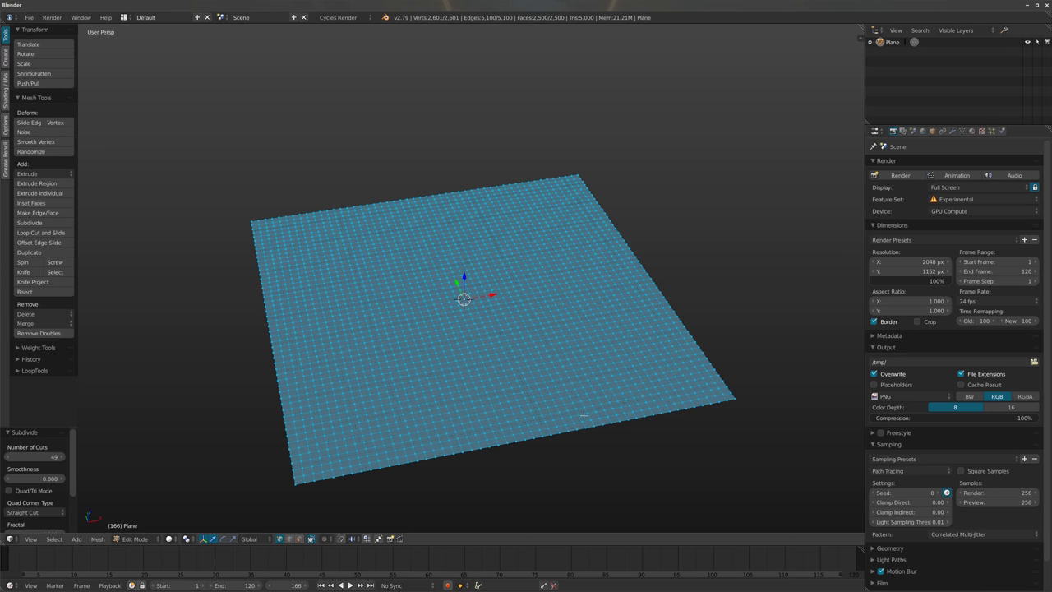
Inspect the subdivided grid, hide the tool shelf and return the plane to Object Mode
scroll(583, 416, "up", 2)
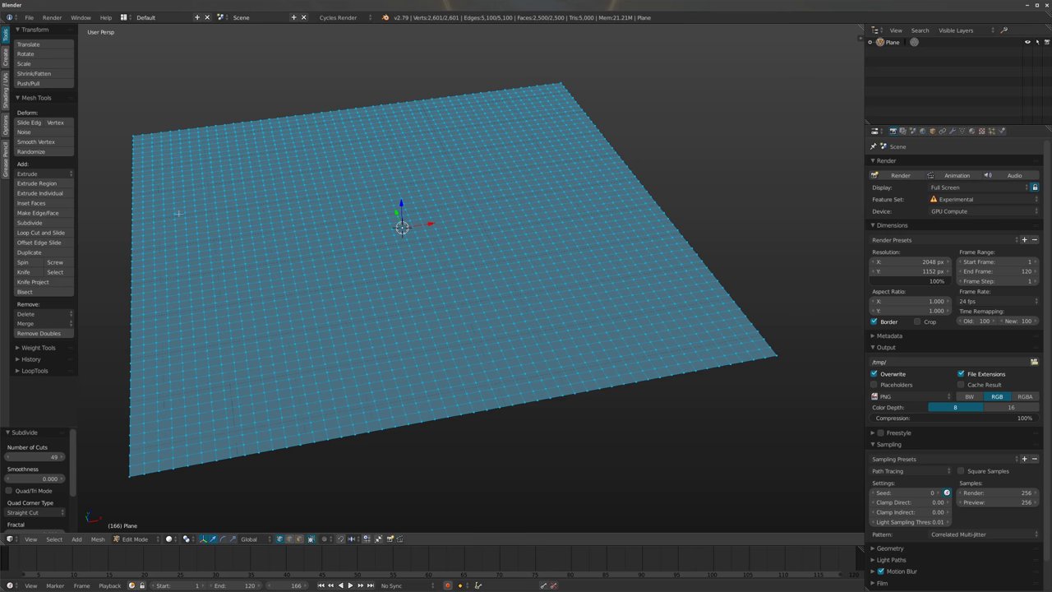
scroll(436, 336, "down", 3)
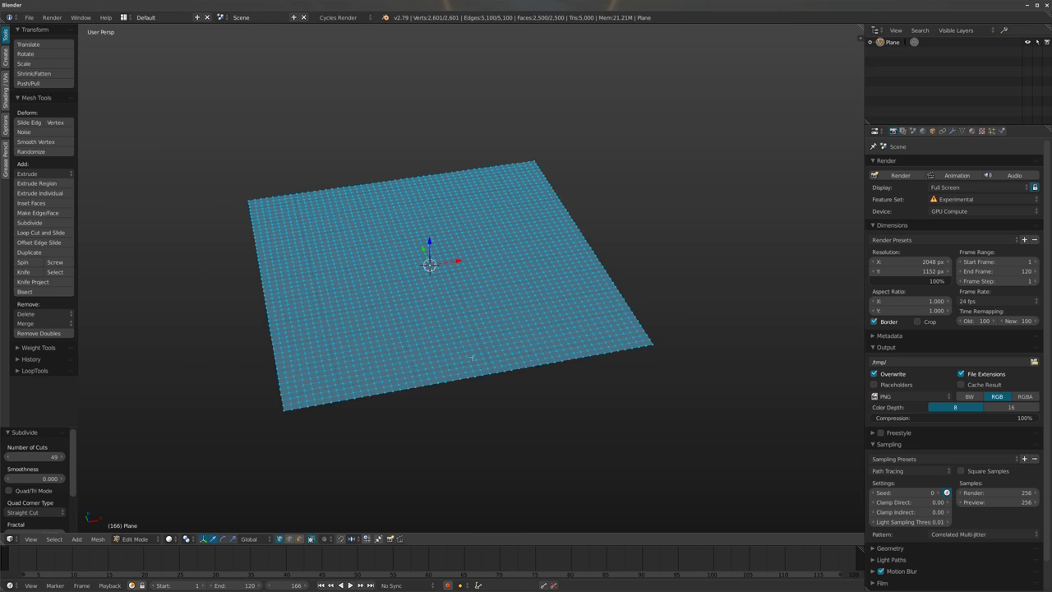
middle_click_drag(515, 226, 509, 252, "shift")
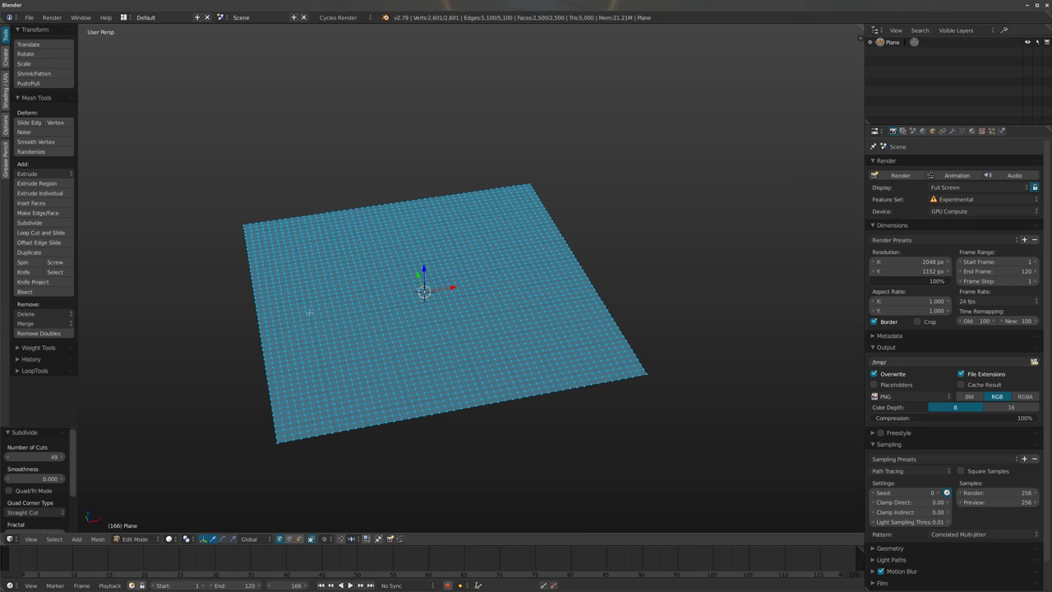
key("t")
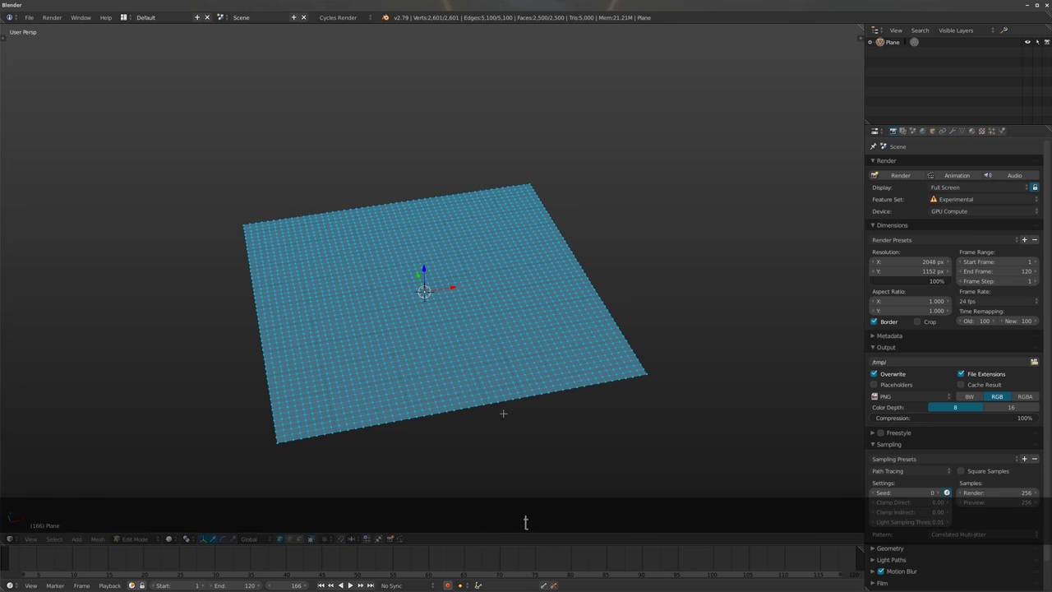
middle_click_drag(531, 303, 566, 290, "shift")
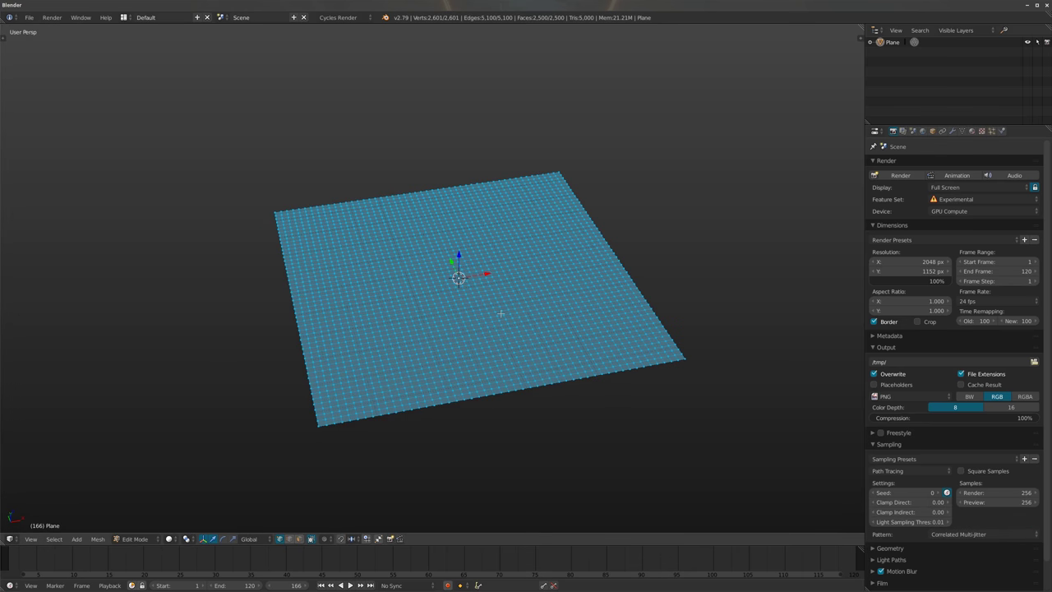
middle_click_drag(501, 313, 517, 334)
key("Tab")
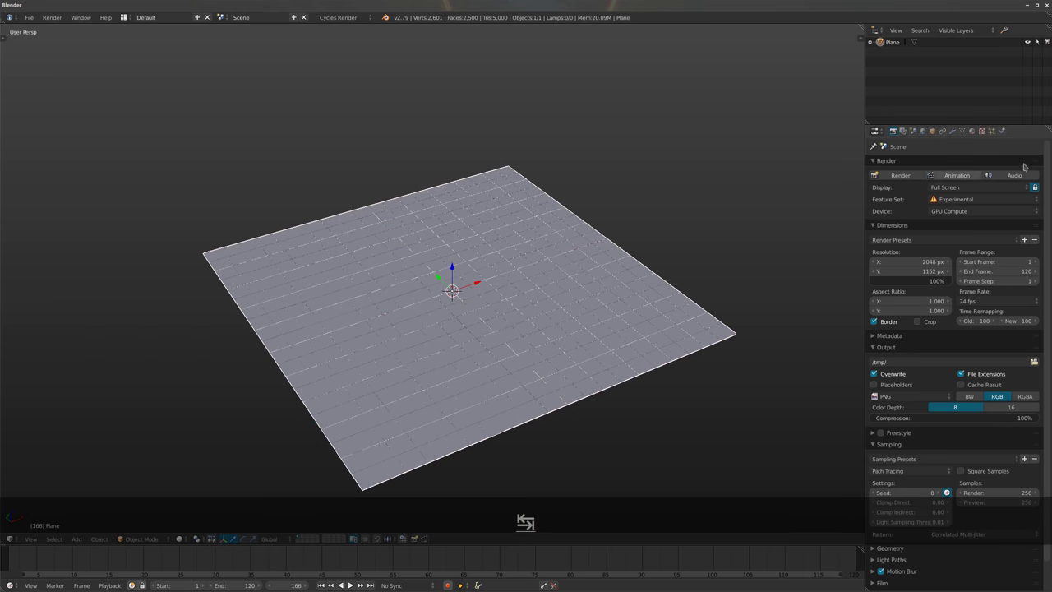
Add a Displace modifier to the plane
left_click(953, 132)
left_click(904, 163)
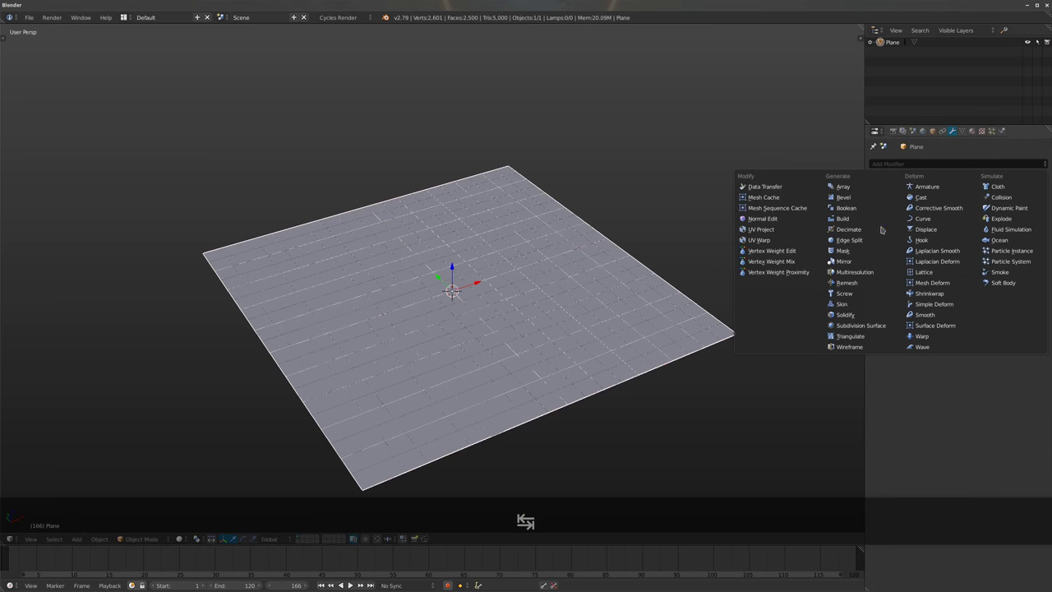
left_click(950, 230)
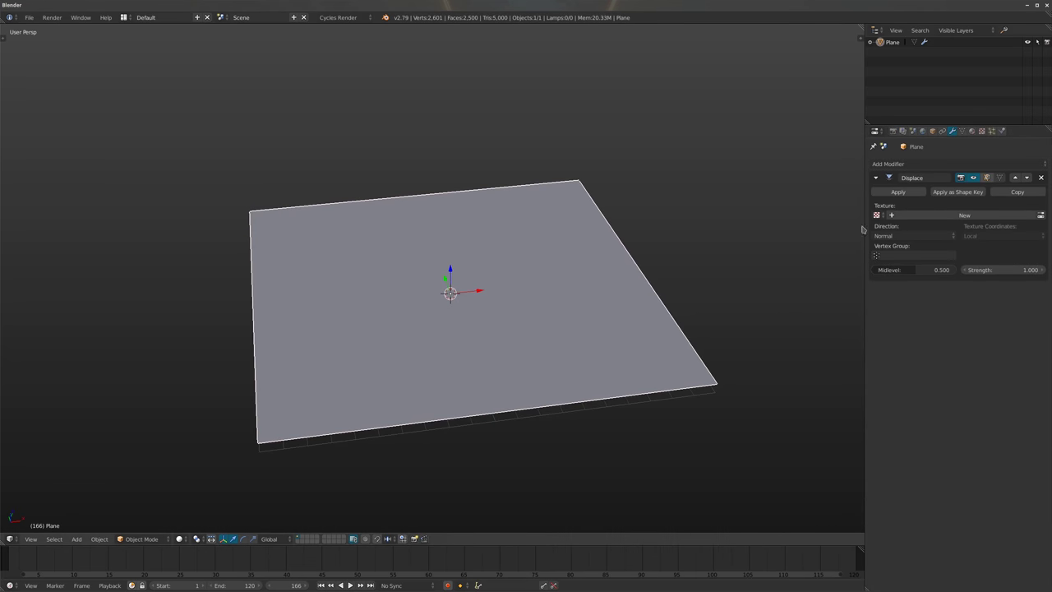
Create a new Distorted Noise texture for the plane's Displace modifier and set its size to 2.5
left_click(964, 214)
left_click(982, 132)
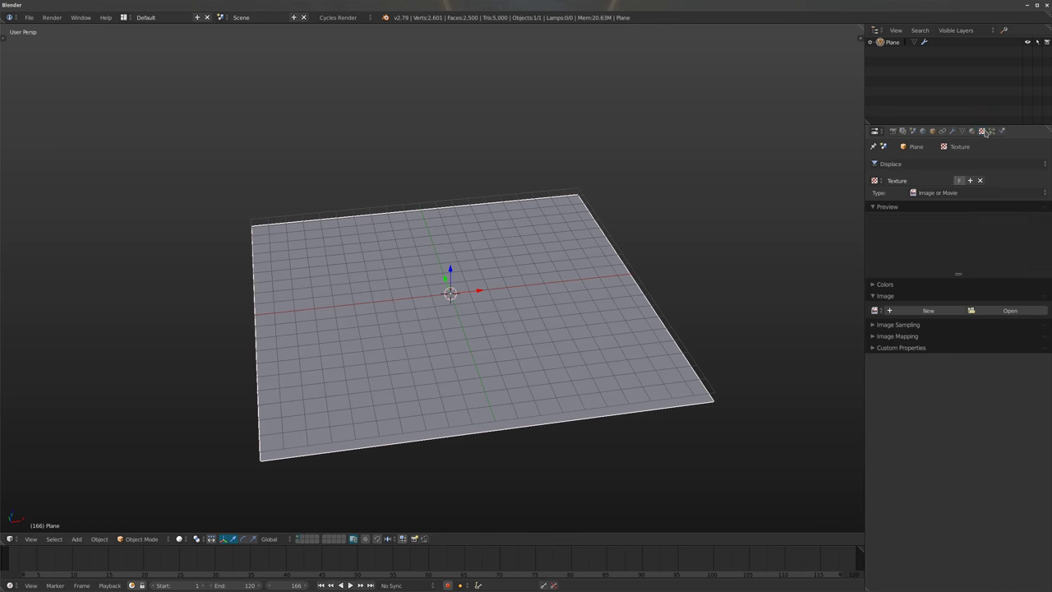
scroll(952, 195, "up", 2, "ctrl")
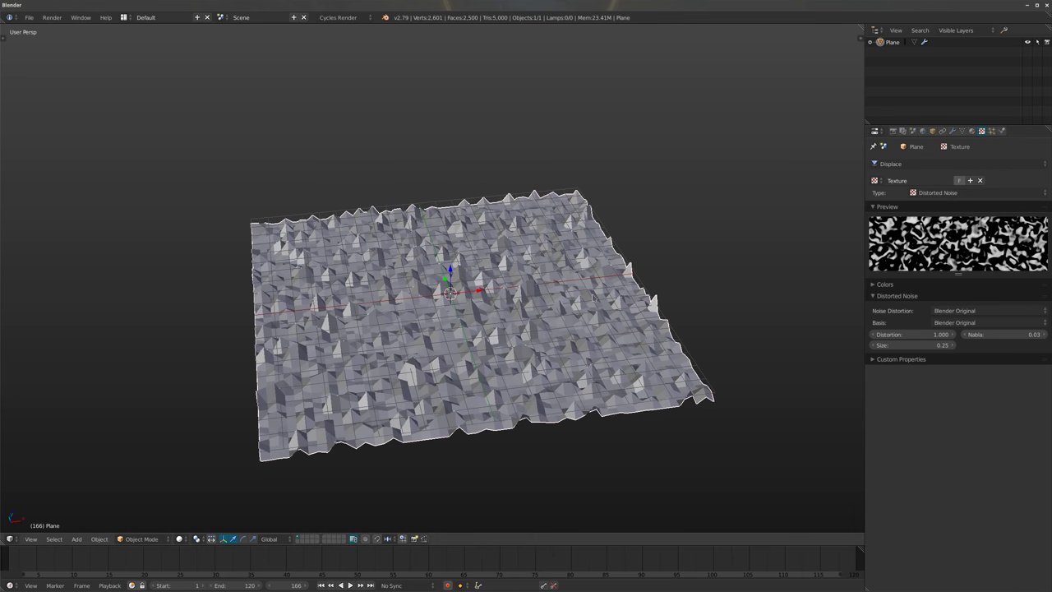
left_click(912, 344)
type("2.5")
key("Return")
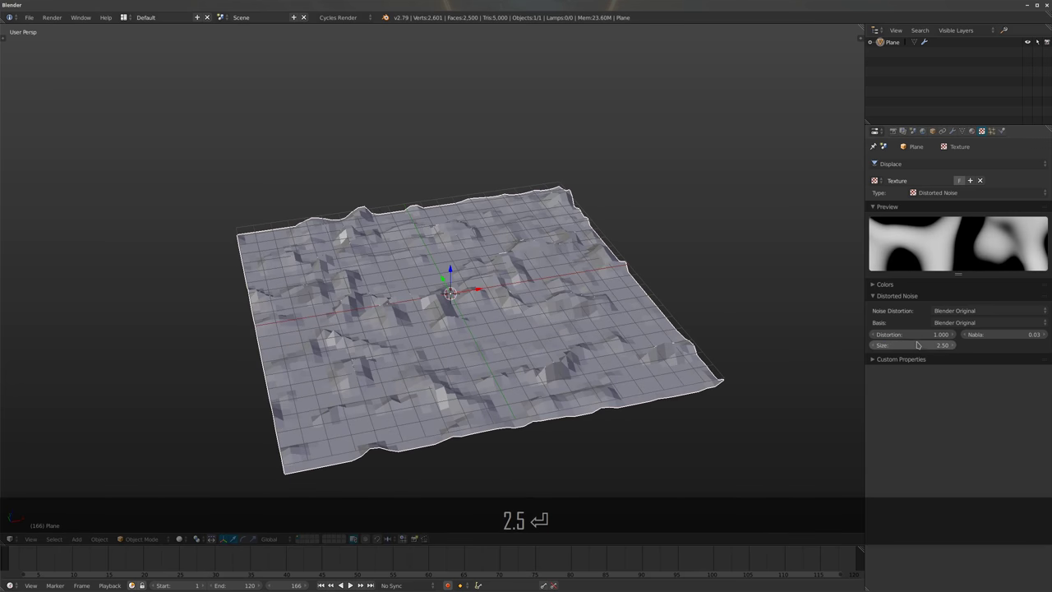
Set the Displace modifier's midlevel to 0 and its strength to 2.8
left_click(953, 131)
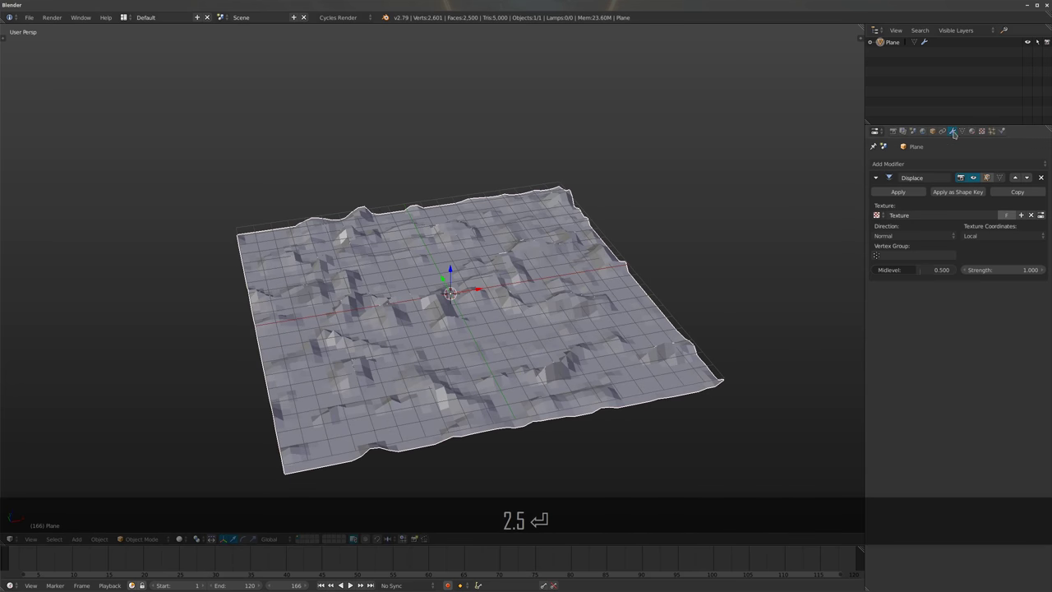
left_click_drag(922, 270, 888, 270)
left_click_drag(1003, 270, 1042, 270)
Set the Distorted Noise texture's size to 5 and its contrast to 0.5
left_click(982, 132)
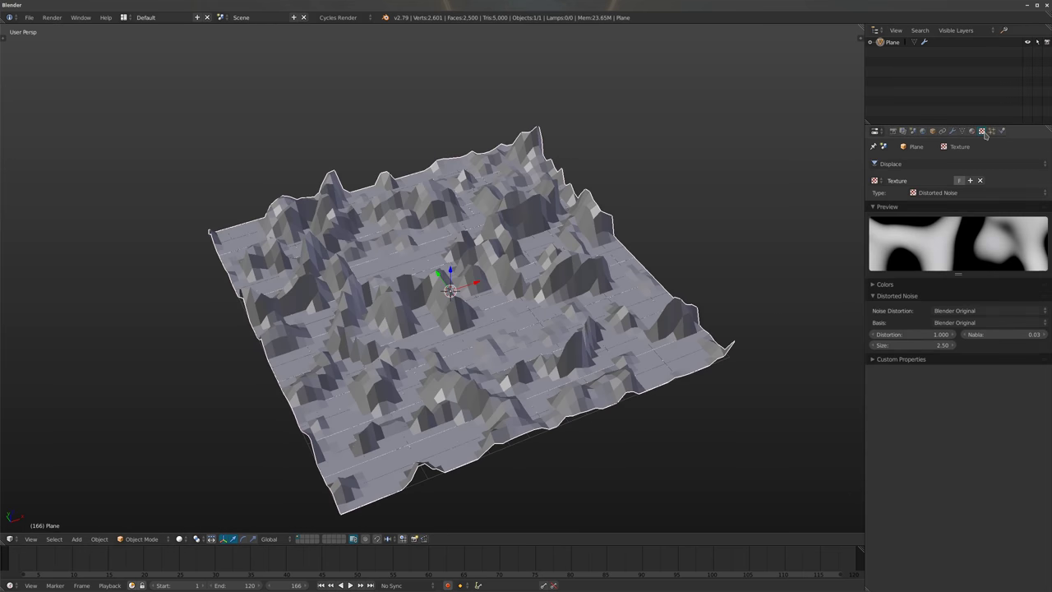
type("5")
key("Return")
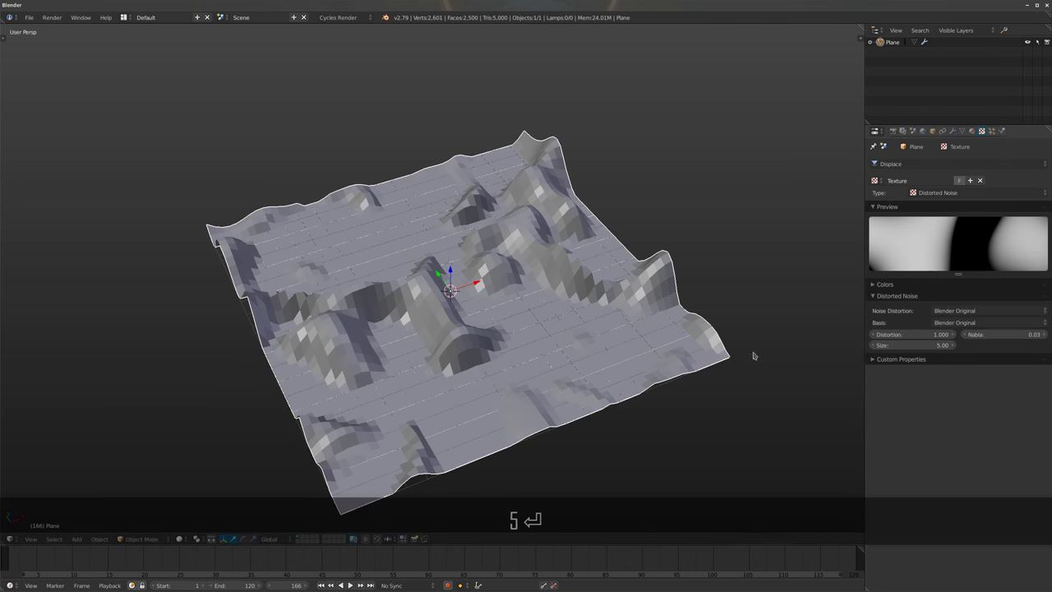
left_click(894, 286)
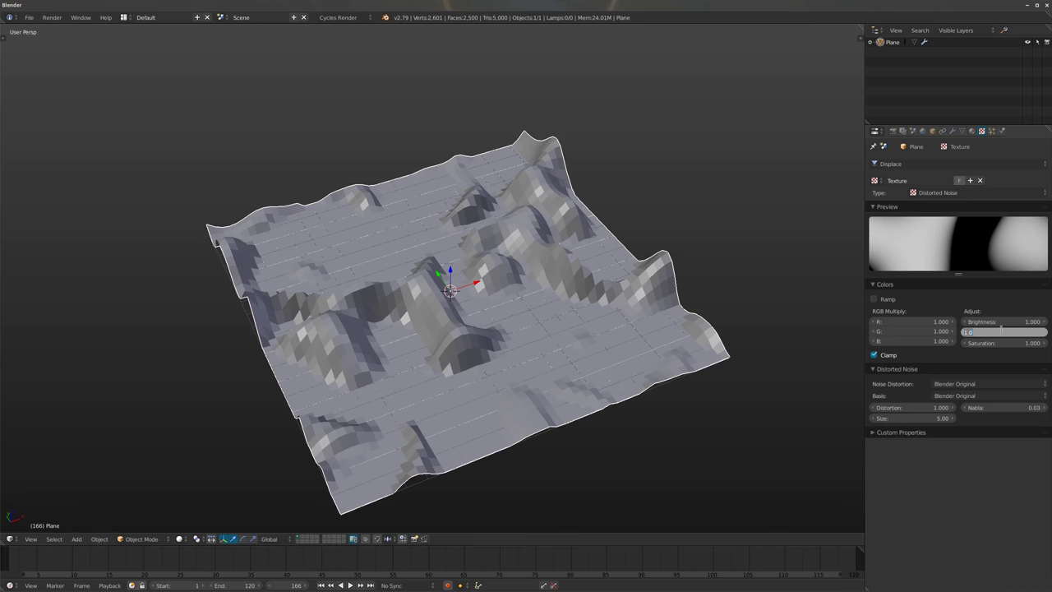
left_click(1003, 332)
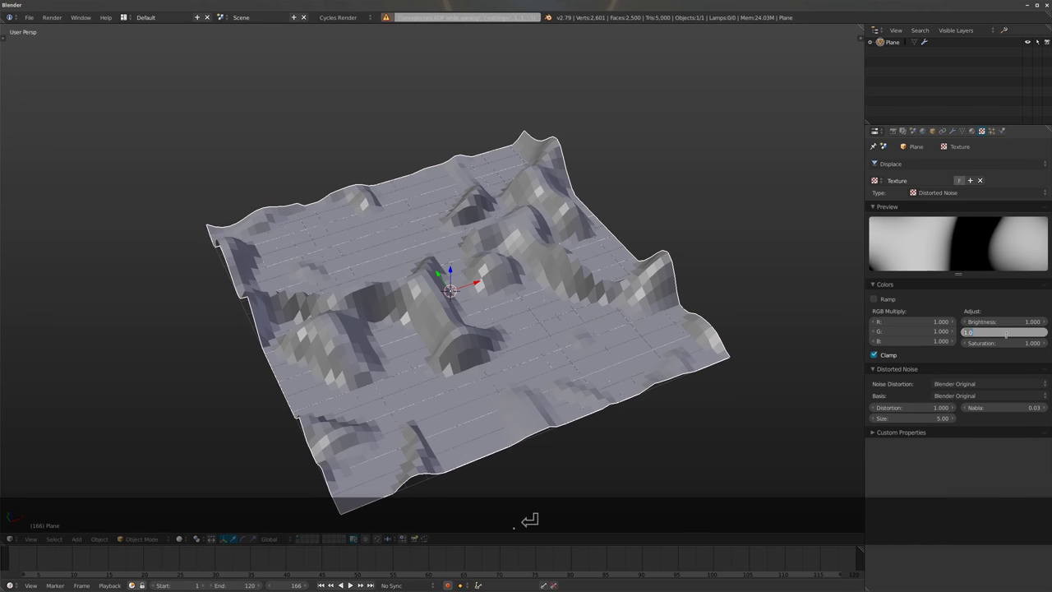
type(".5")
key("Return")
middle_click_drag(518, 253, 460, 271)
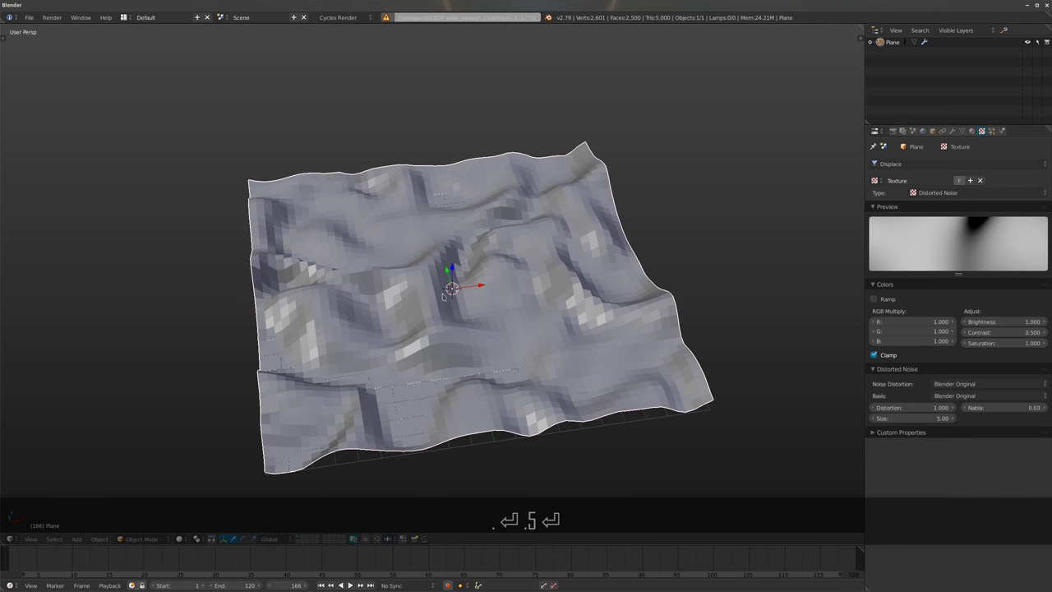
Show the tool shelf and apply smooth shading to the displaced plane
key("t")
left_click(29, 171)
mouse_move(427, 328)
middle_mouse_down()
mouse_move(507, 324)
mouse_move(644, 339)
middle_mouse_up()
middle_click_drag(706, 345, 643, 349)
middle_click_drag(530, 317, 474, 313)
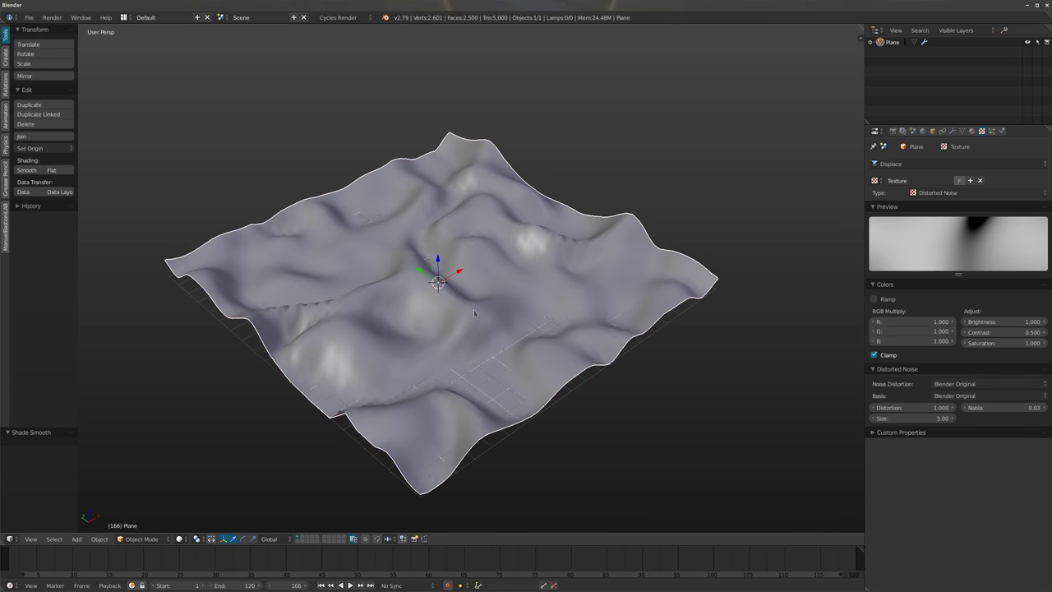
Add a camera to the scene, move it along Y away from the plane and clear its rotation
key("shift+a")
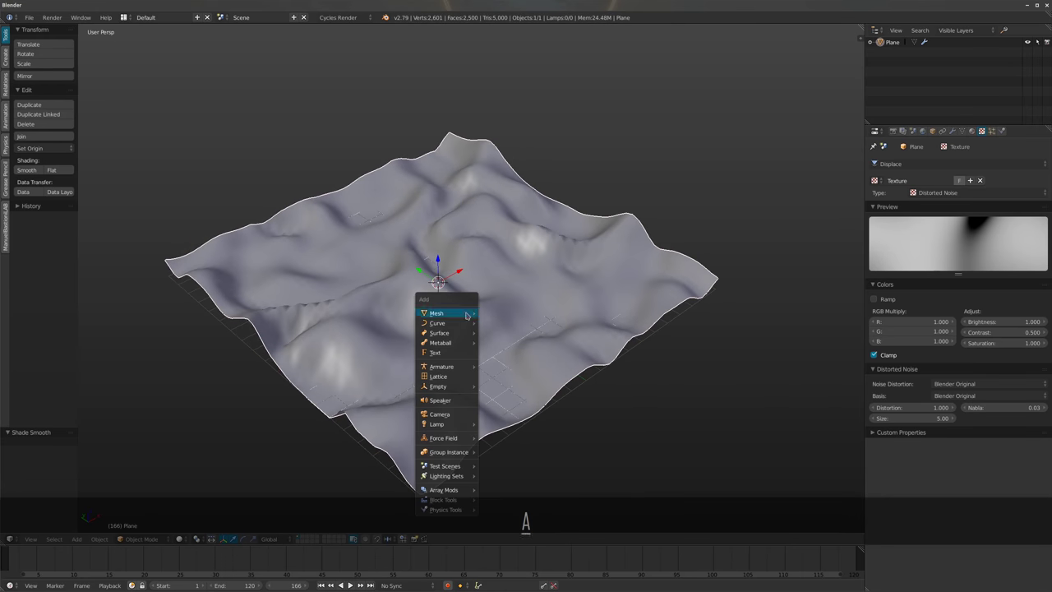
left_click(452, 413)
middle_click_drag(496, 411, 625, 310)
key("alt+r")
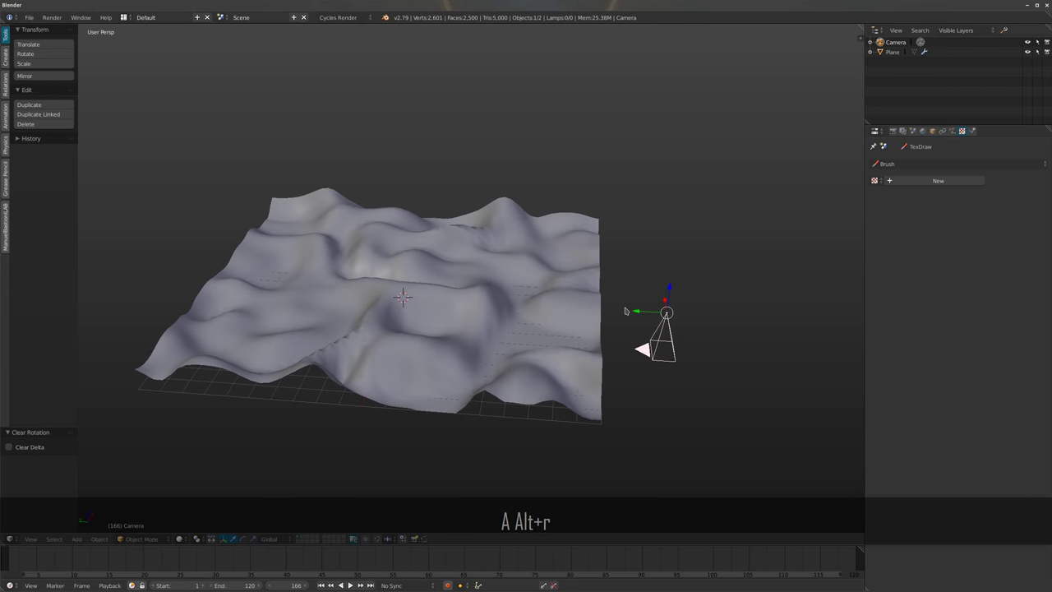
Set the camera's Y location to -15 and its X rotation to 90°
key("n")
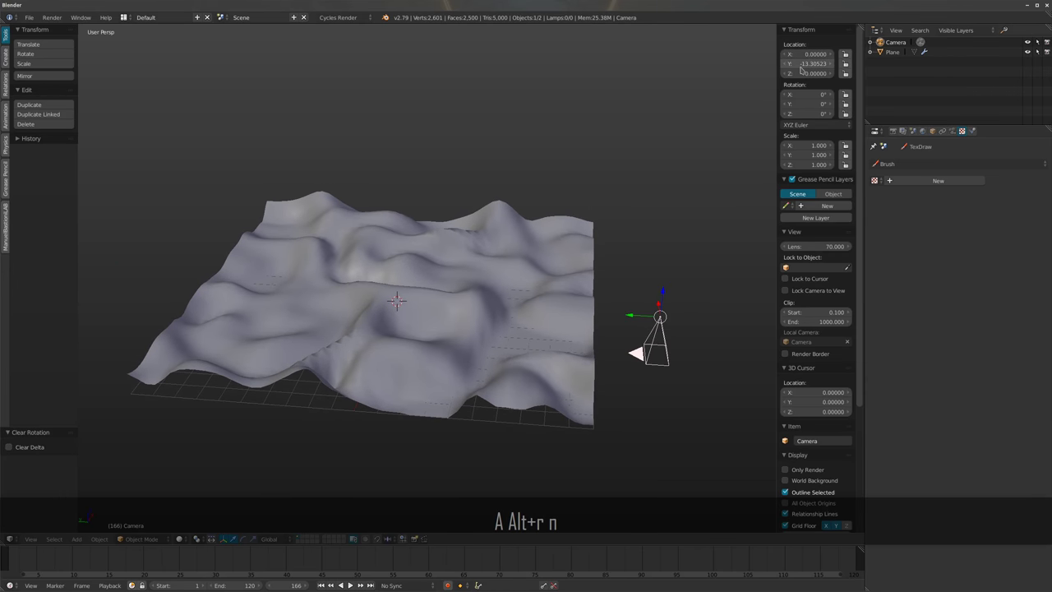
type("-15")
key("Return")
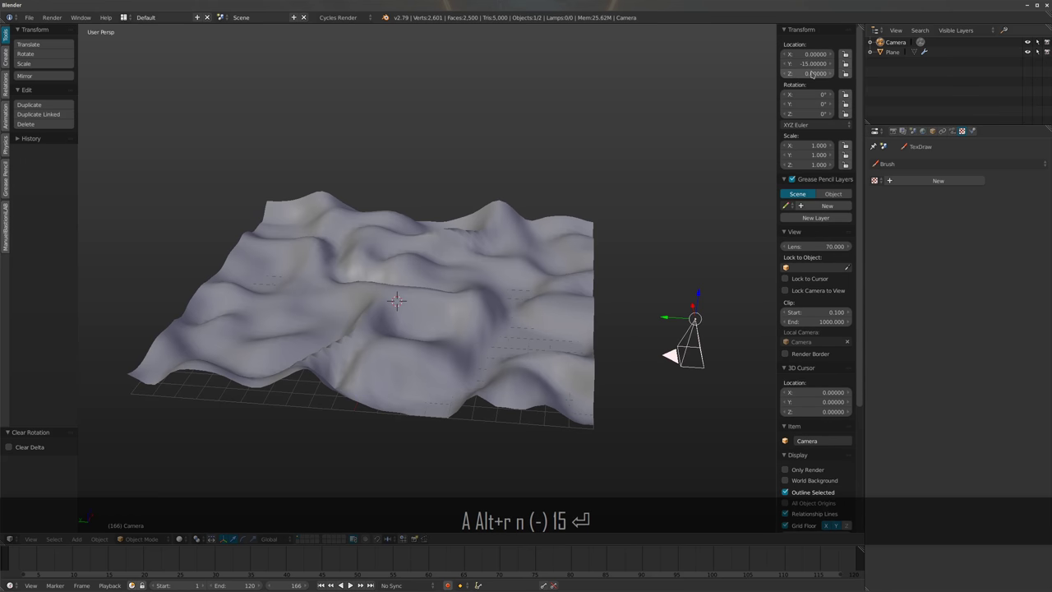
middle_click_drag(598, 185, 551, 202)
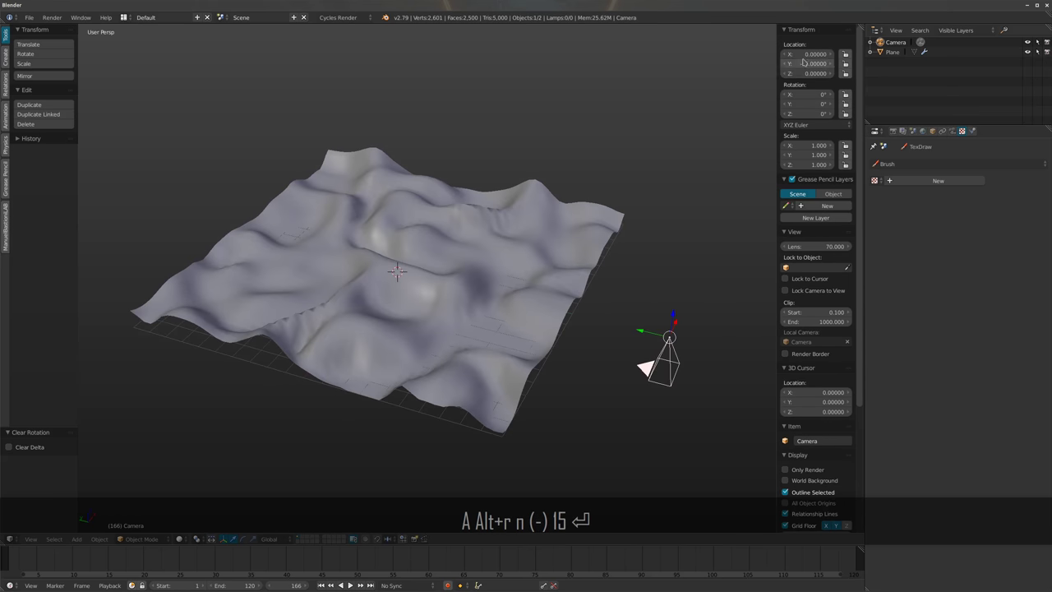
type("9")
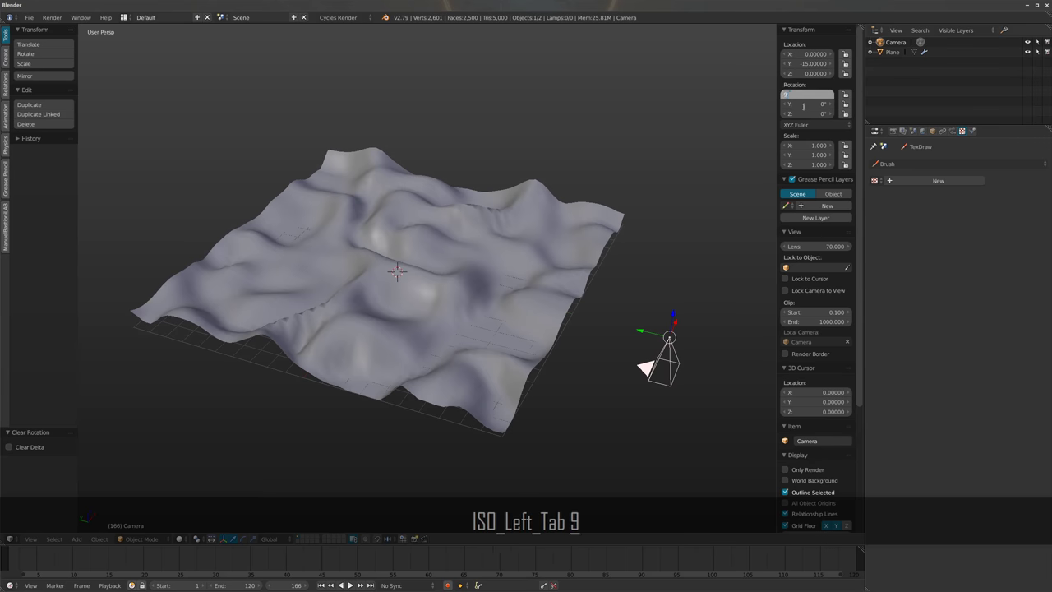
type("0")
key("Return")
Look through the camera and raise it about 2.51 units along Z so it overlooks the terrain
middle_click_drag(657, 252, 524, 305)
key("KP_0")
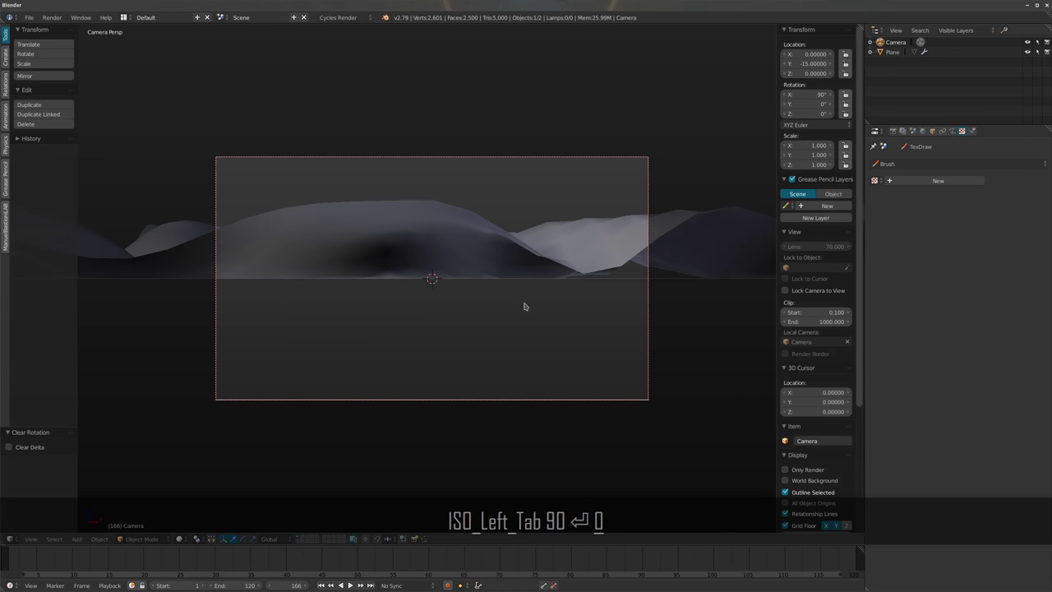
key("g")
key("z")
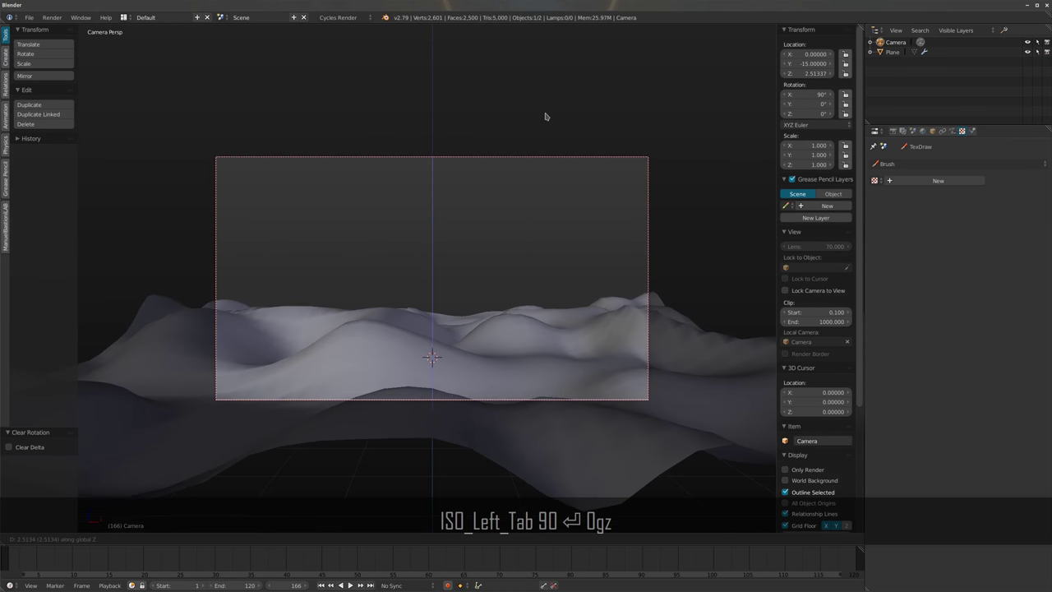
left_click(547, 116)
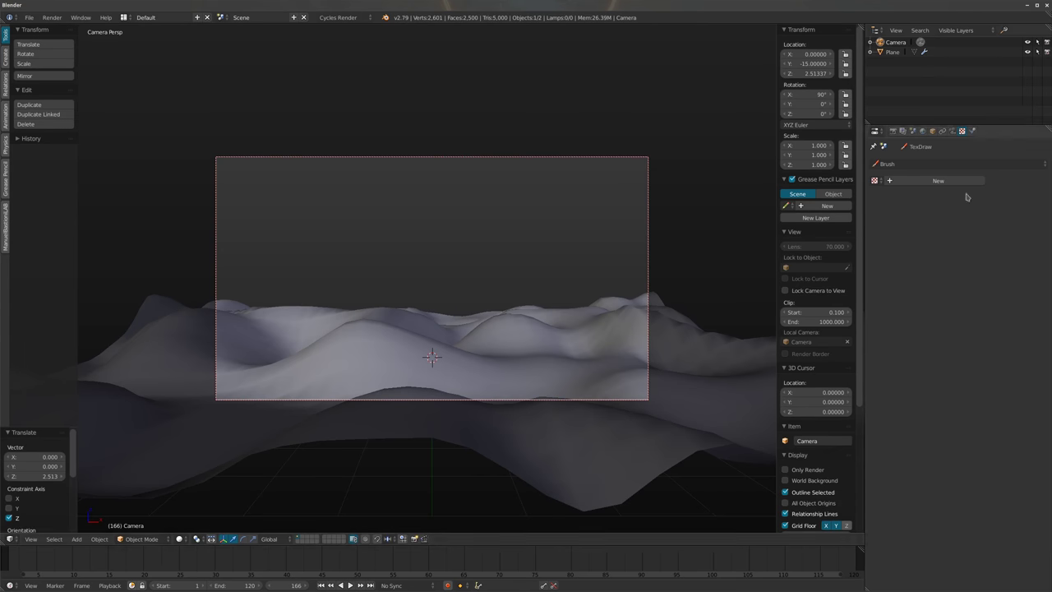
Set the camera's passepartout alpha to 1
left_click(952, 131)
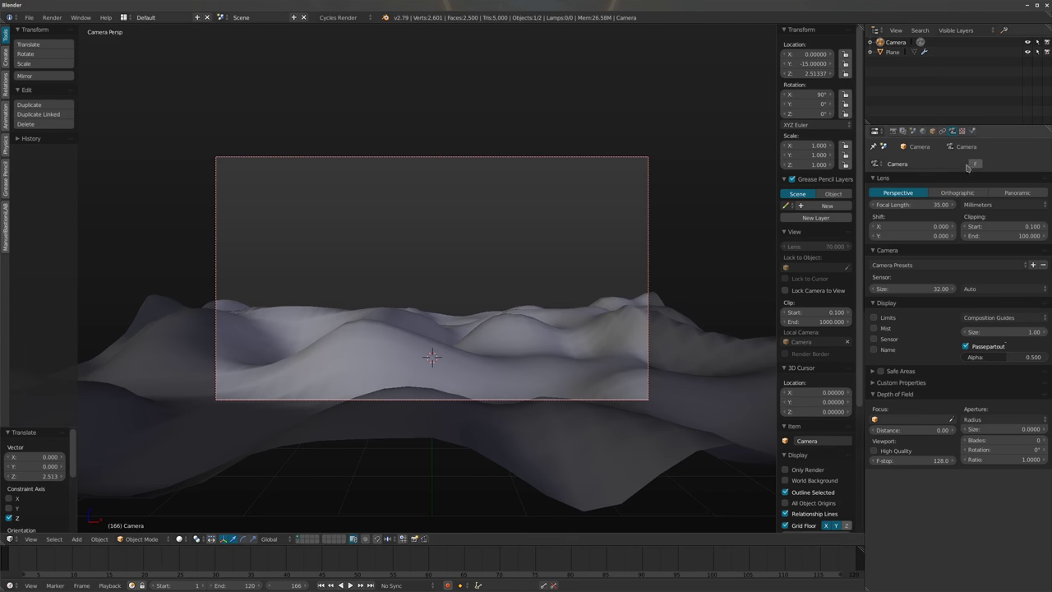
left_click_drag(1006, 356, 1047, 356)
scroll(439, 316, "up", 2)
middle_click_drag(458, 291, 440, 335, "shift")
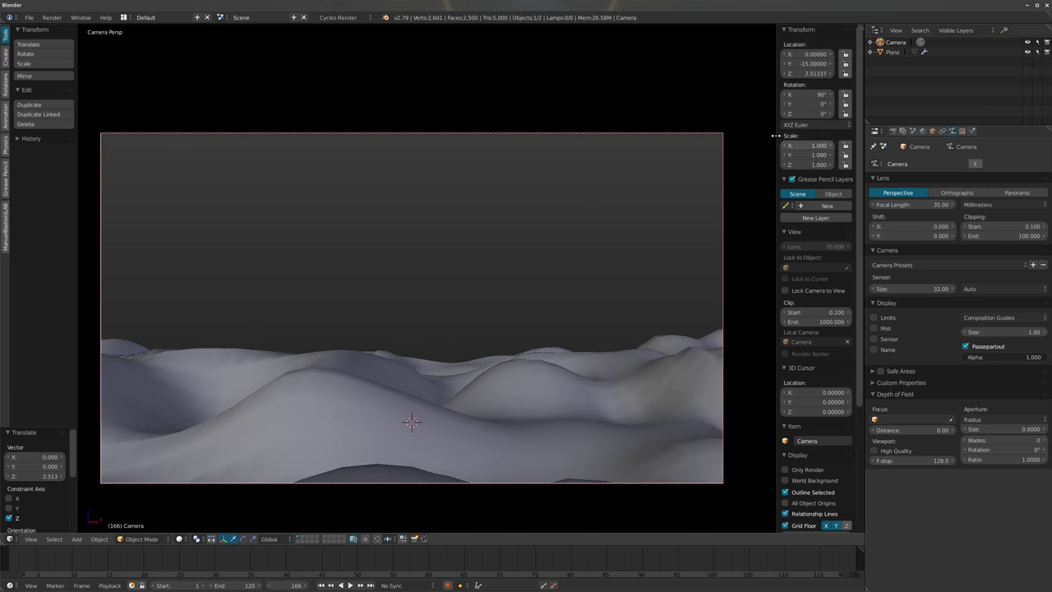
Insert a keyframe on only the camera's Y location at frame 1
key("shift+Left")
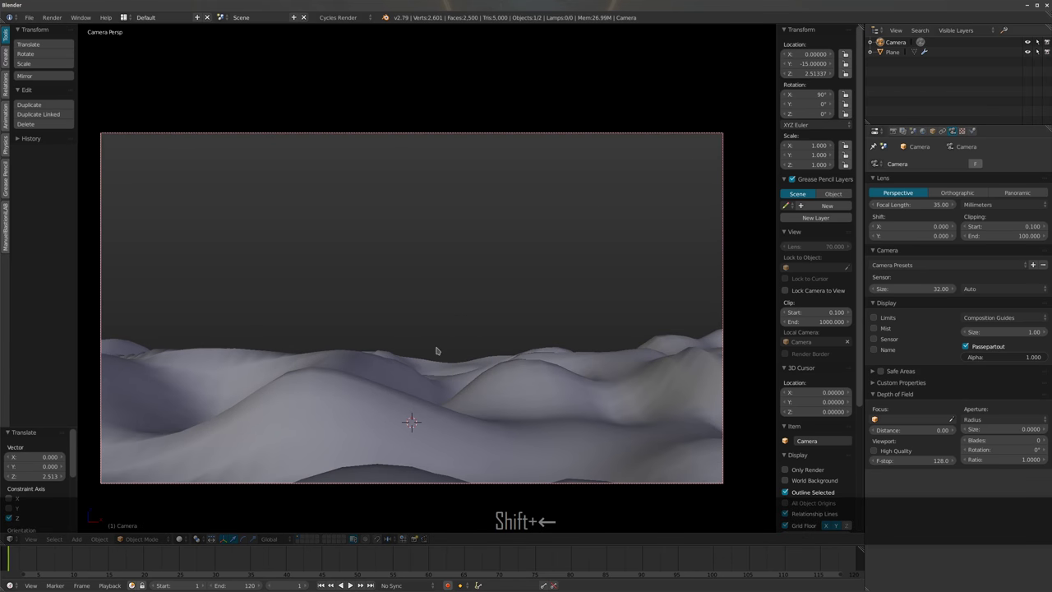
right_click(801, 64)
left_click(777, 74)
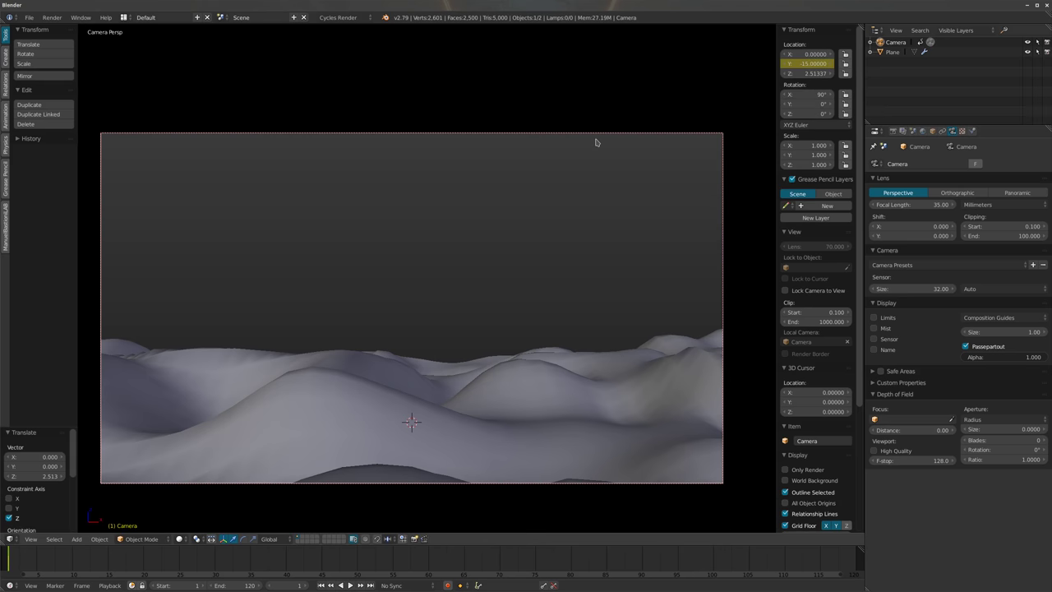
Set the camera's Y location to 5 at frame 121 and keyframe only that channel
key("shift+Right")
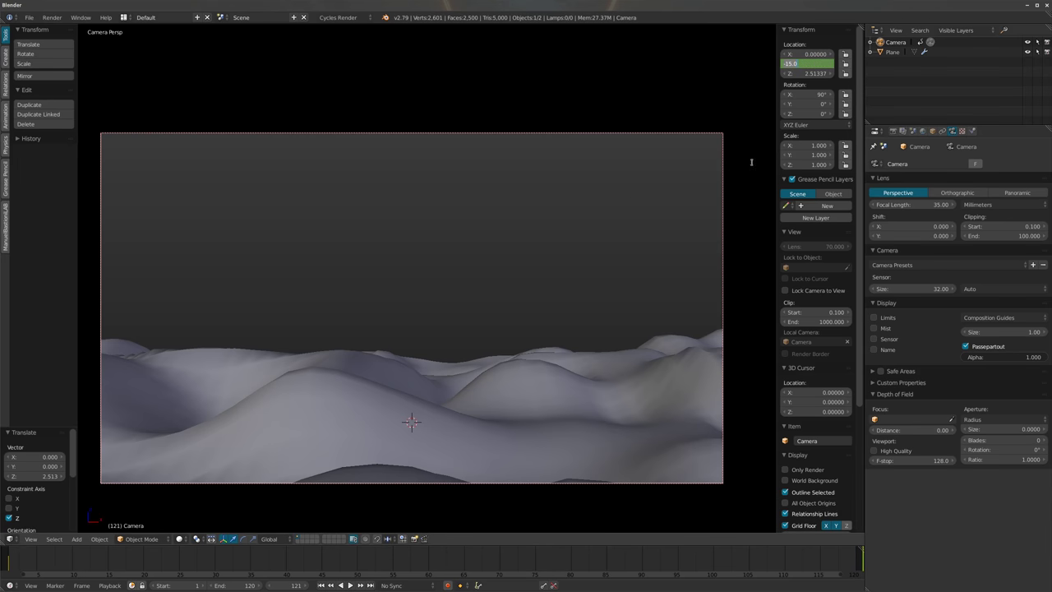
type("5")
key("Return")
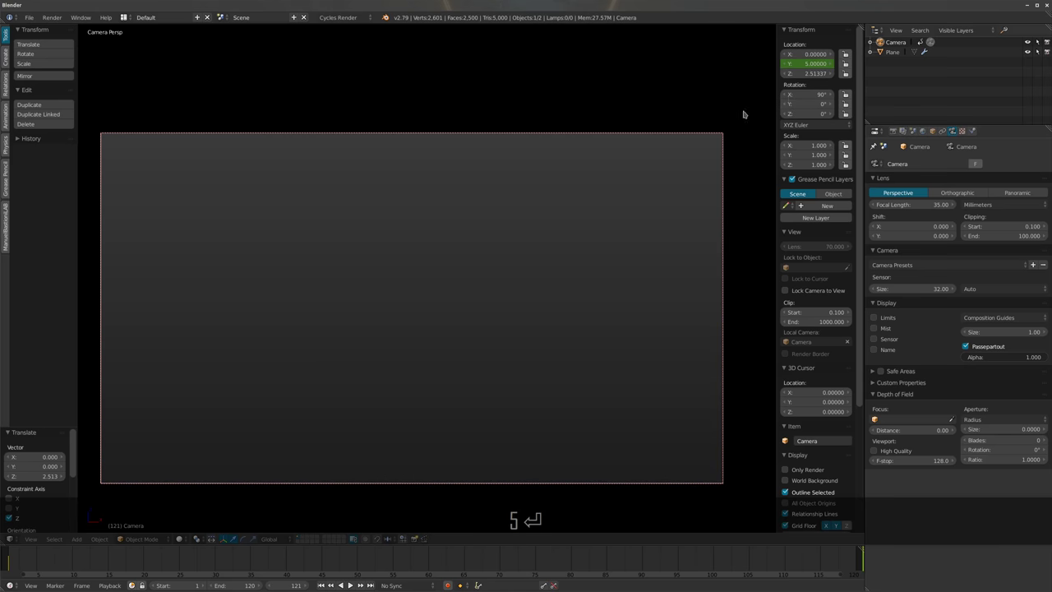
key("i")
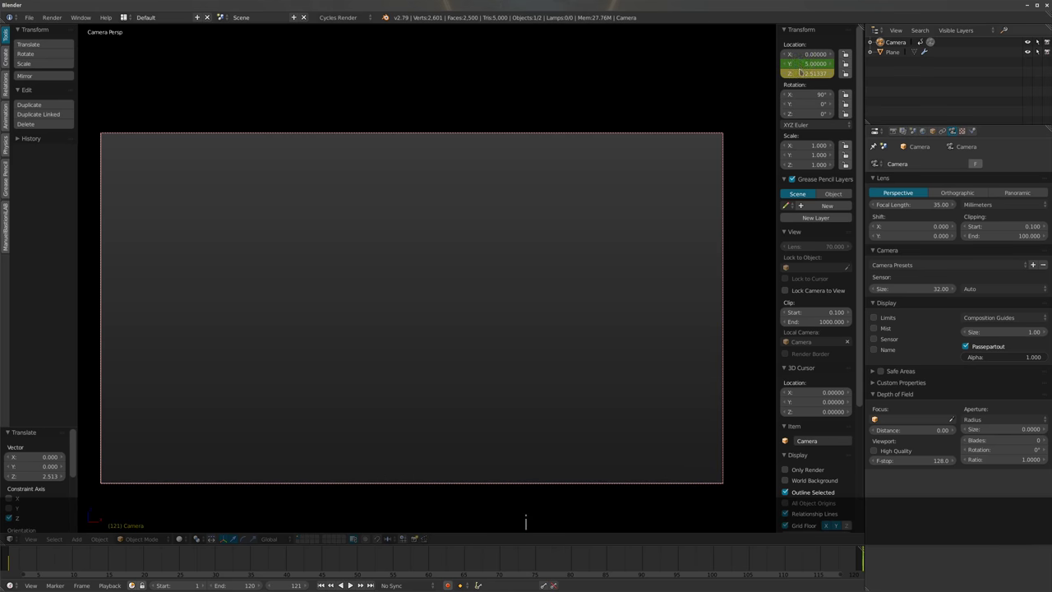
key("ctrl+z")
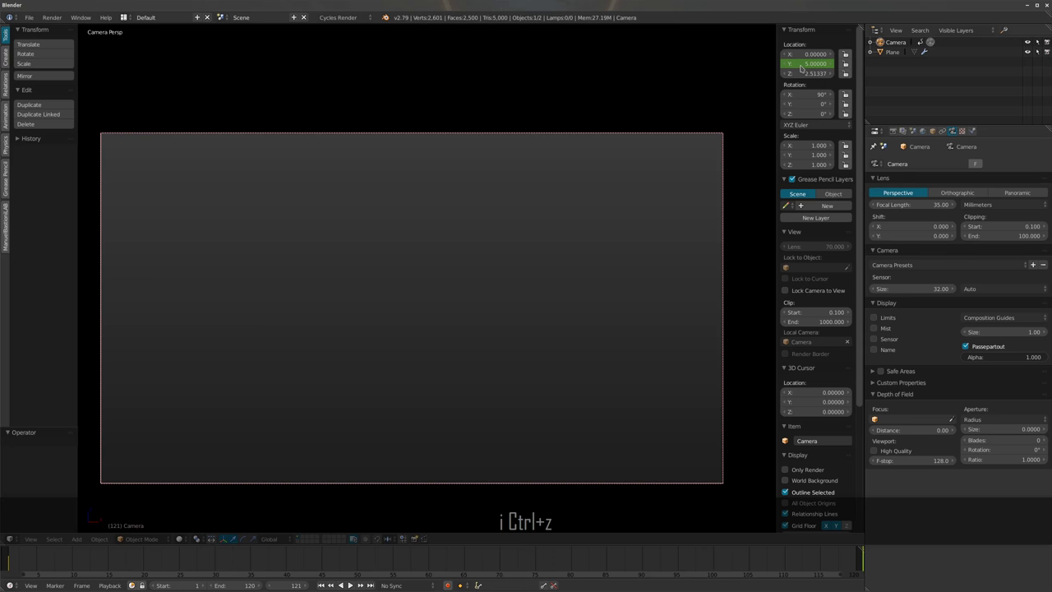
key("i")
Play the camera's movement over the terrain from frame 1, then stop the playback
key("shift+Left")
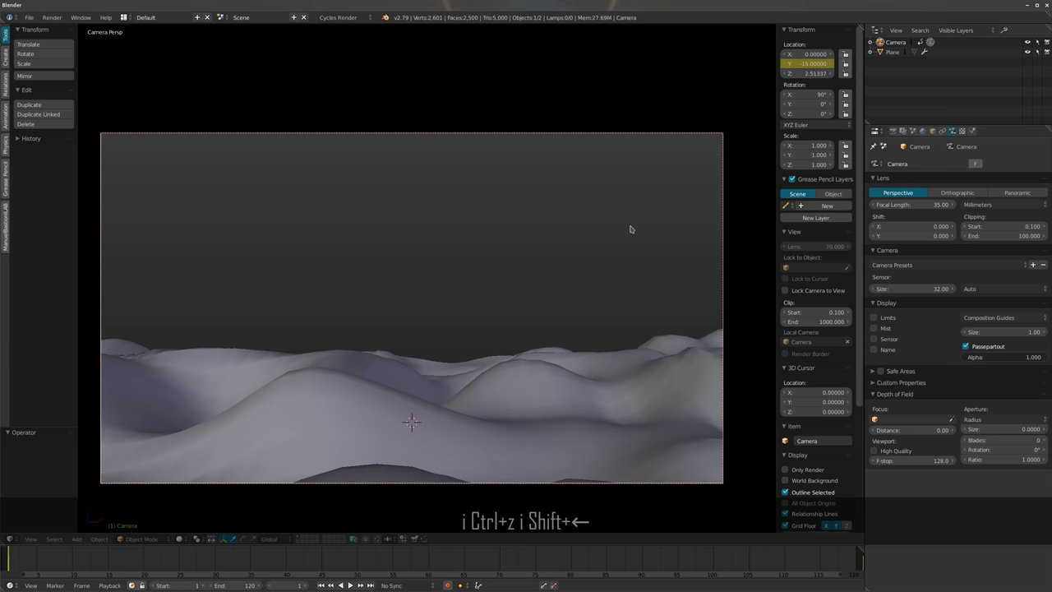
key("alt+a")
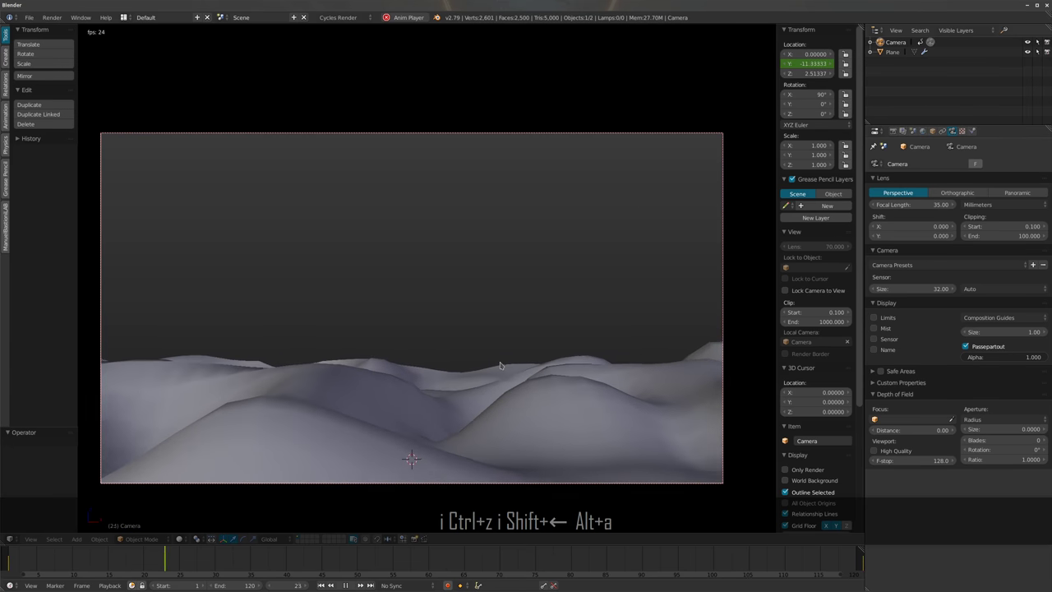
key("alt+a")
Leave the camera view, select the terrain plane and add an Array modifier to it
middle_click_drag(435, 381, 440, 381)
scroll(441, 381, "down", 9)
middle_click_drag(463, 460, 535, 350, "shift")
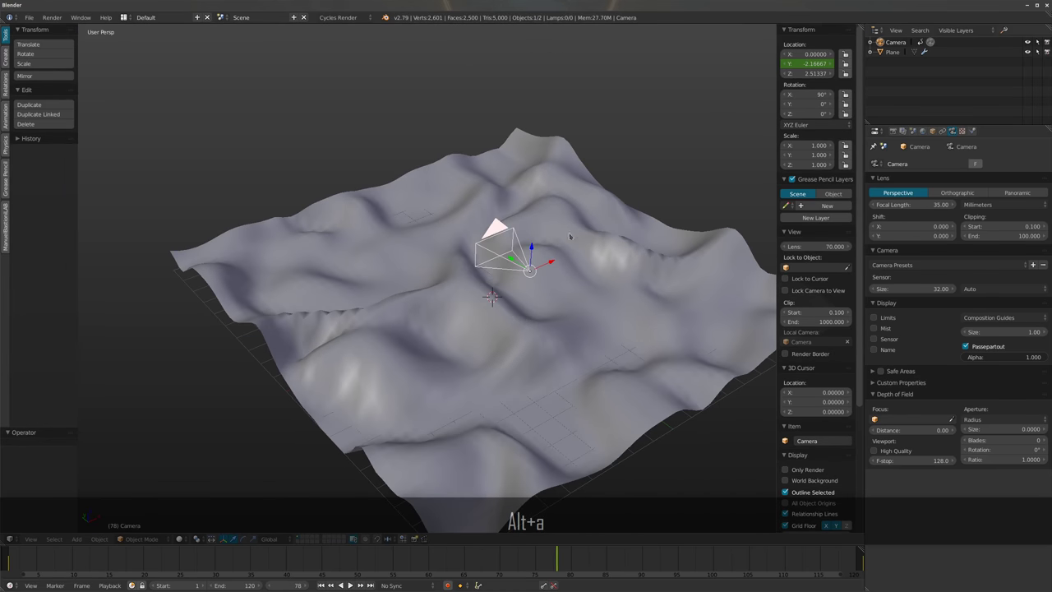
right_click(530, 352)
left_click(953, 131)
left_click(957, 164)
left_click(849, 196)
middle_click_drag(659, 253, 635, 256)
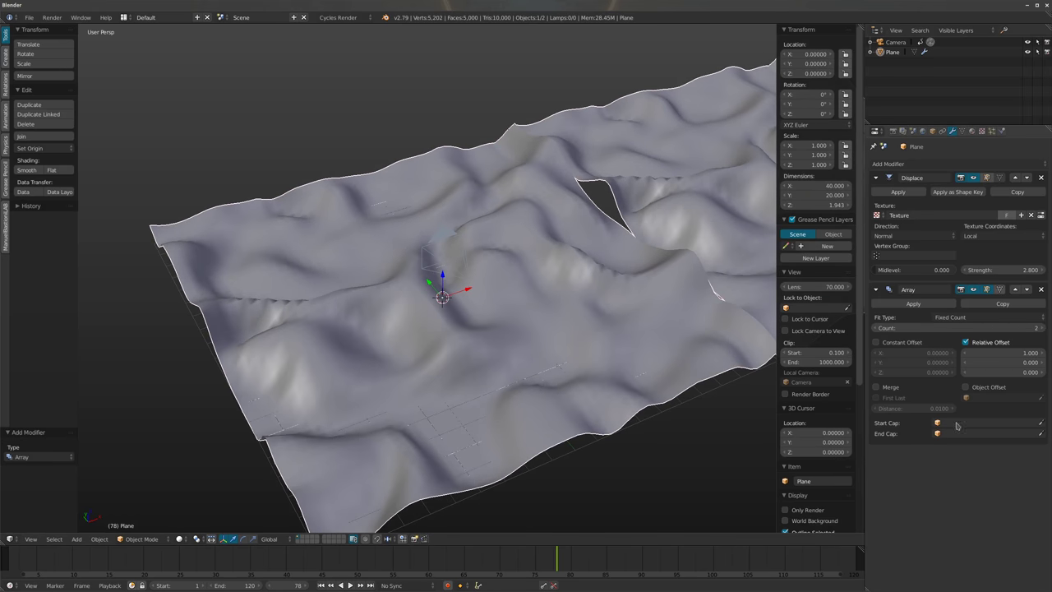
Switch the Array modifier from relative to constant offset and set the constant Y offset to 20
left_click(965, 342)
left_click(900, 343)
left_click(896, 362)
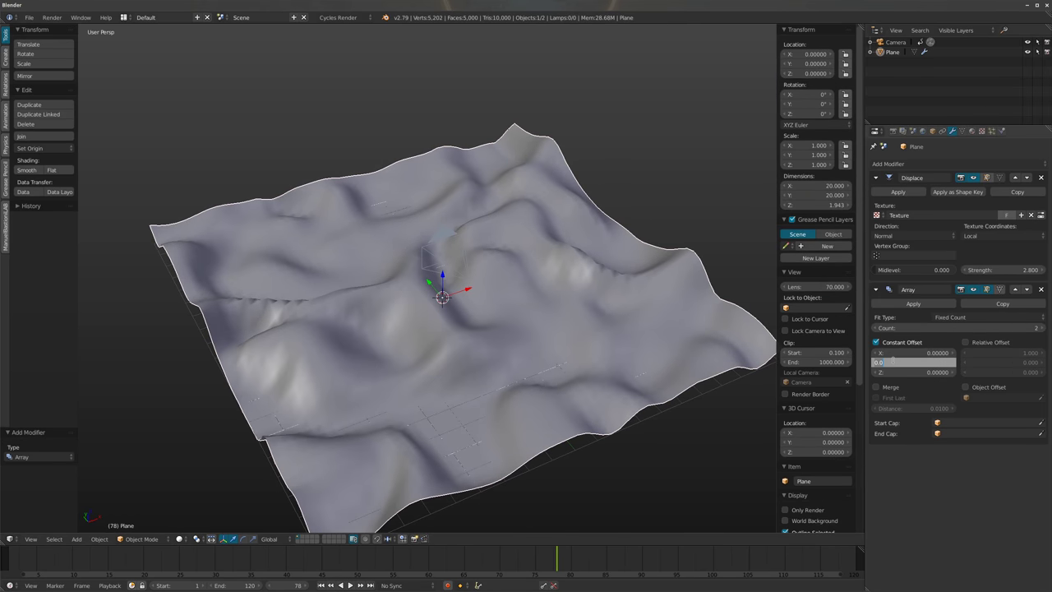
type("20")
key("Return")
middle_click_drag(461, 246, 444, 284)
middle_click_drag(494, 207, 451, 292)
middle_click_drag(488, 208, 426, 238)
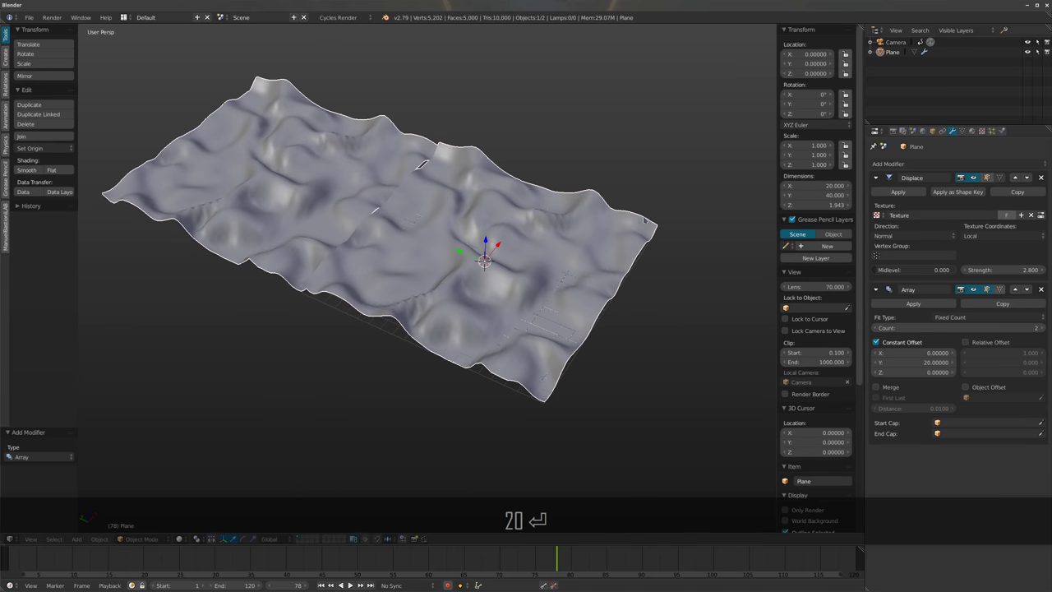
Disable the terrain plane's Array modifier in the viewport and render, and add a Mirror modifier to the plane
left_click(974, 290)
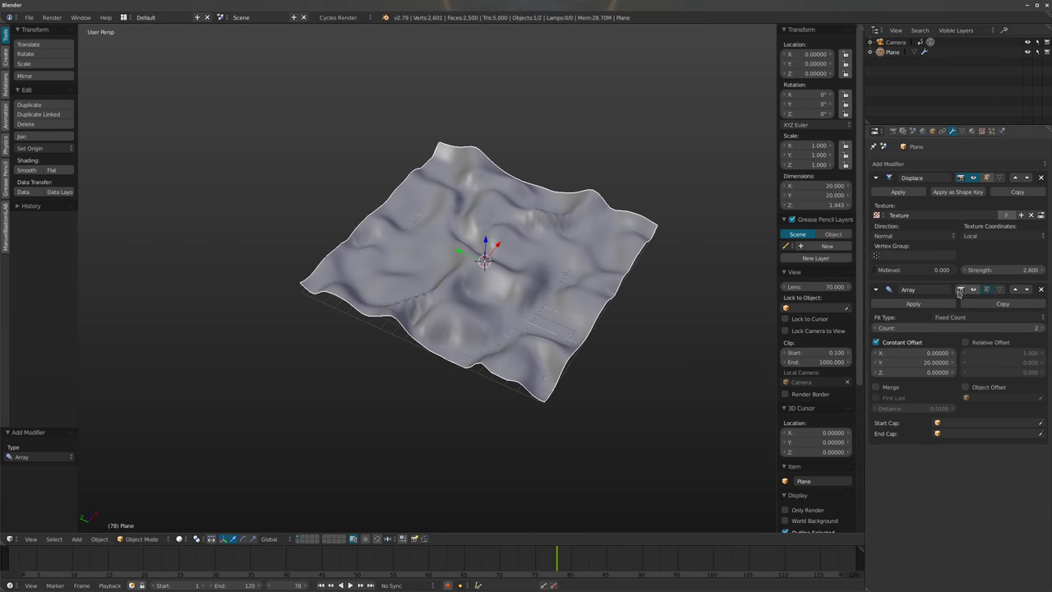
left_click(922, 165)
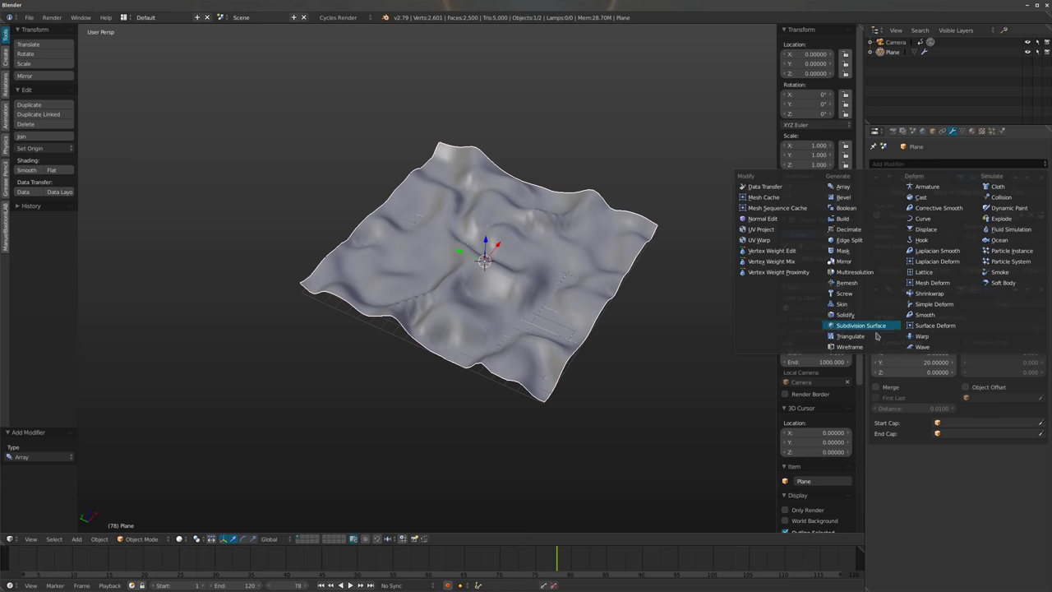
left_click(855, 262)
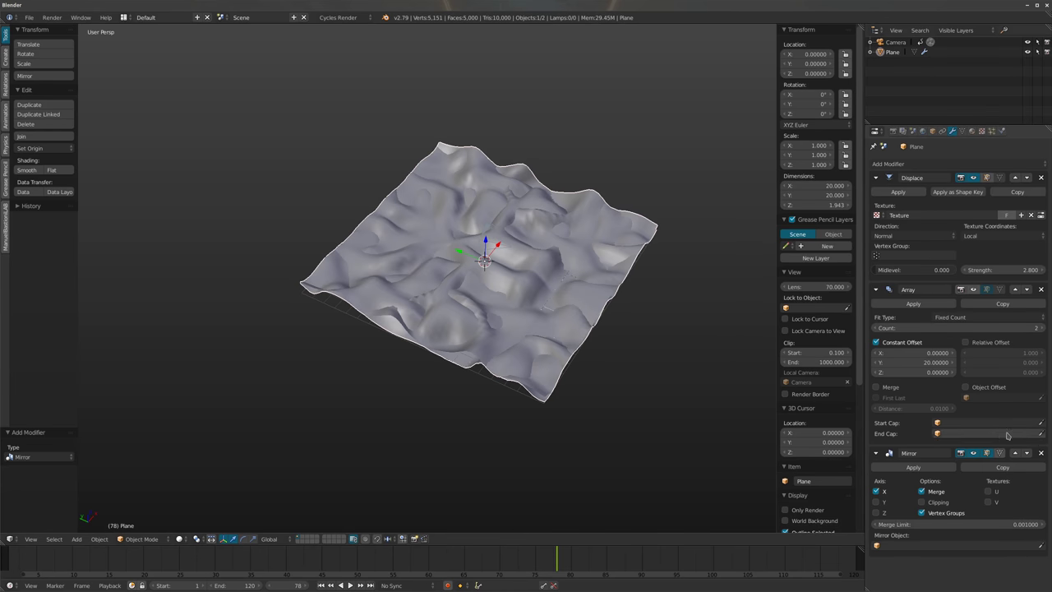
Add a Plain Axes empty at the origin and set its Y location to 10
key("shift+a")
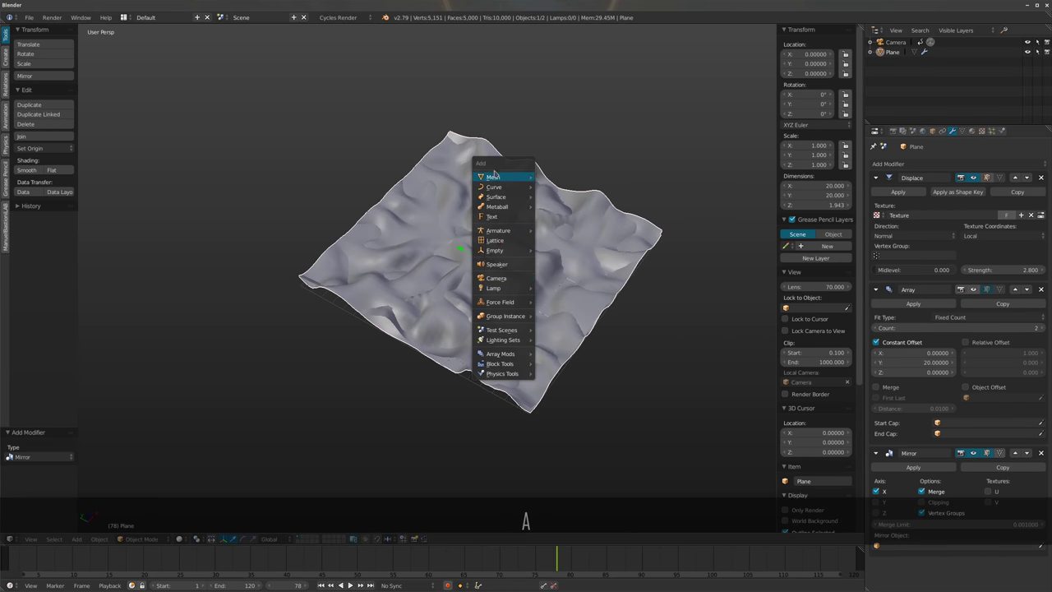
mouse_move(497, 250)
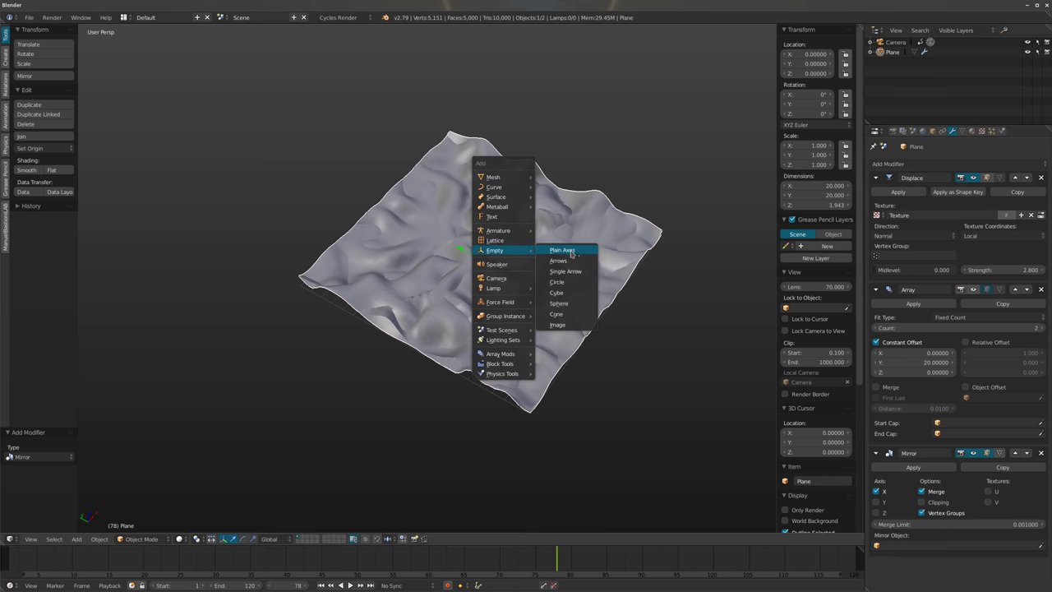
left_click(562, 250)
scroll(529, 314, "up", 5)
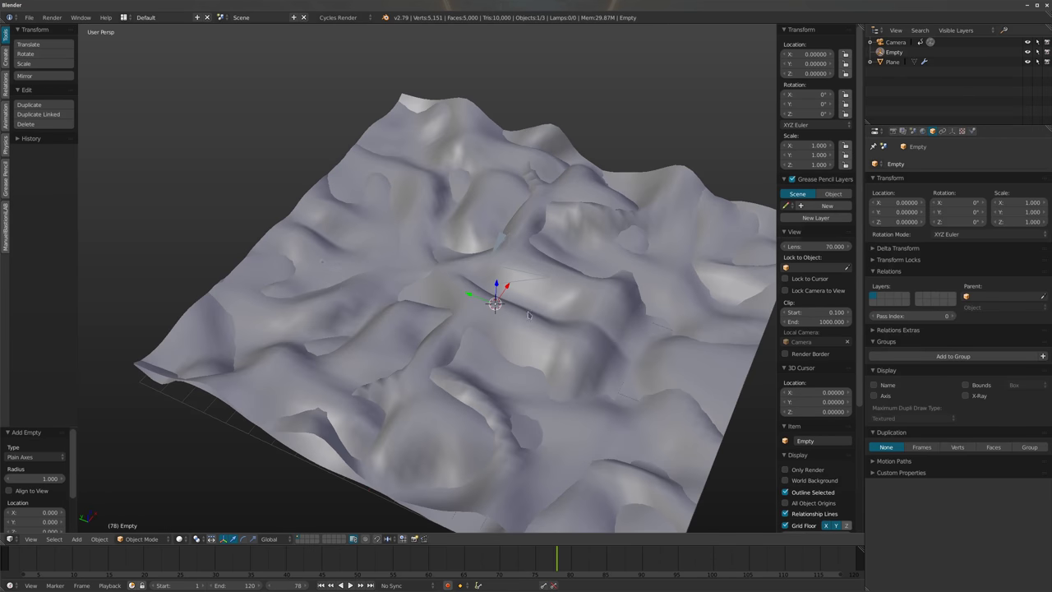
middle_click_drag(441, 280, 450, 276, "shift")
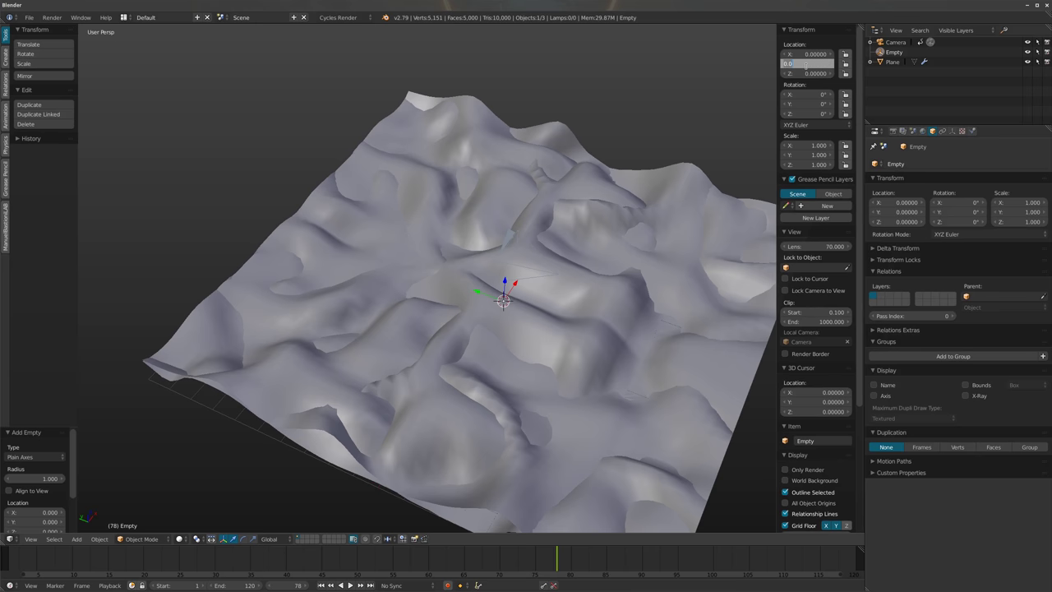
type("10")
key("Return")
Hide the tool shelf and properties region and examine the empty's placement at the terrain's edge from several angles
middle_click_drag(540, 271, 444, 247)
scroll(442, 320, "down", 2)
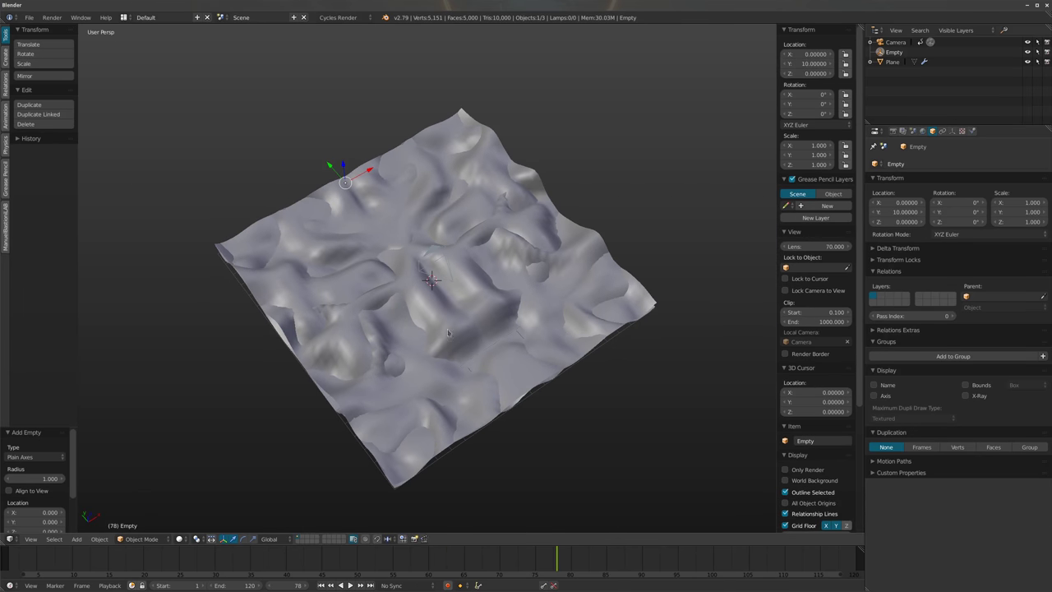
middle_click_drag(426, 324, 499, 365)
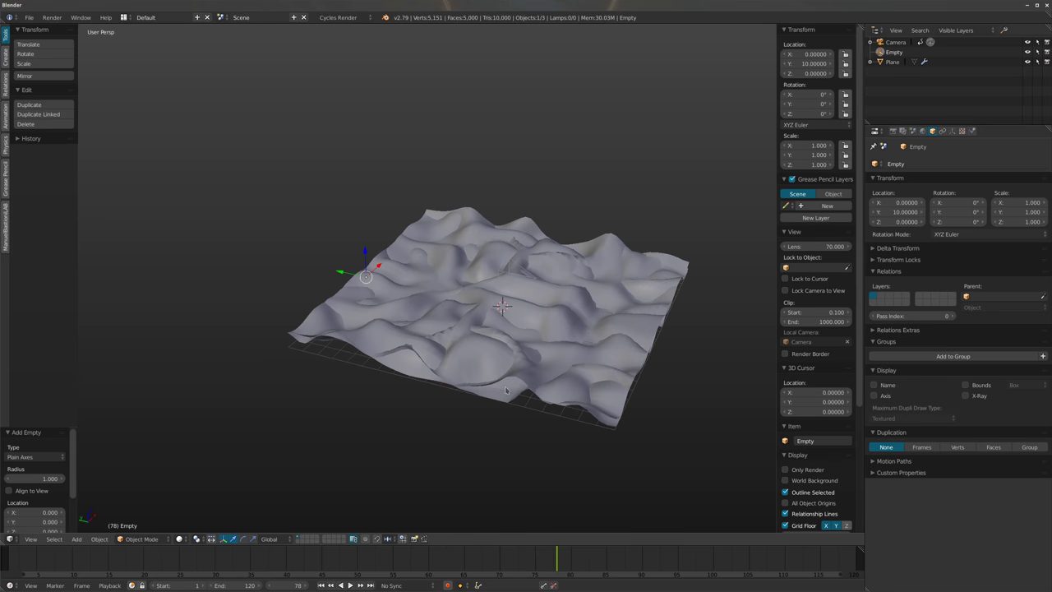
middle_click_drag(513, 307, 553, 325, "shift")
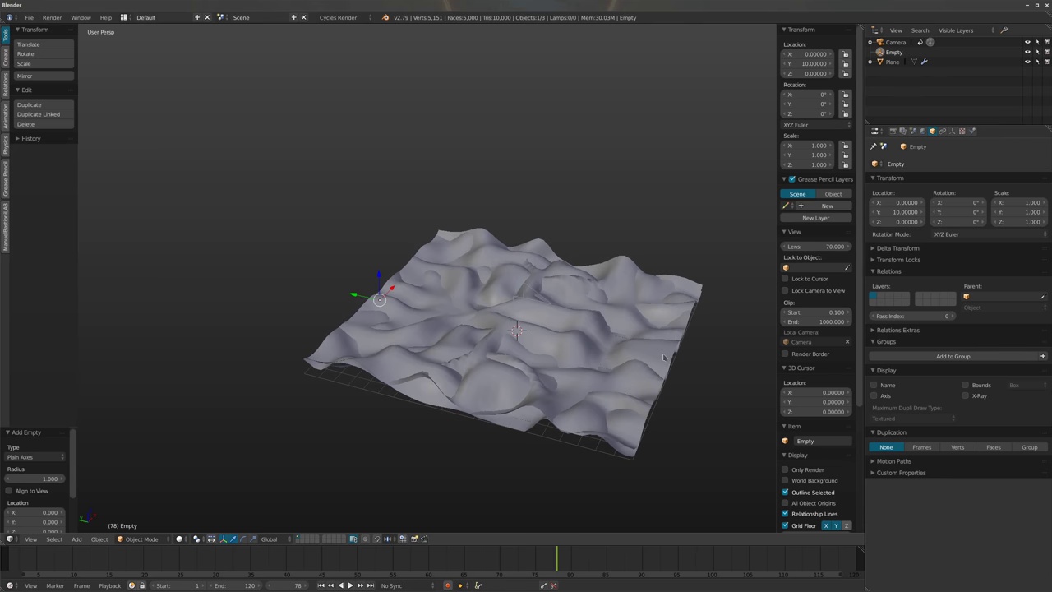
scroll(508, 303, "up", 2)
key("t")
key("n")
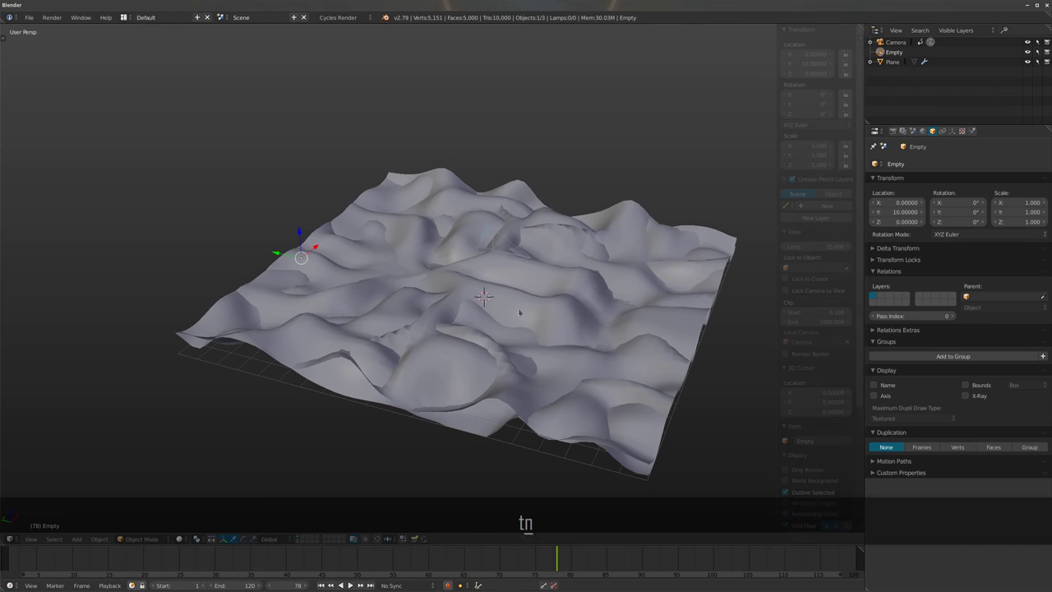
middle_click_drag(519, 313, 528, 298, "shift")
middle_click_drag(358, 319, 468, 293)
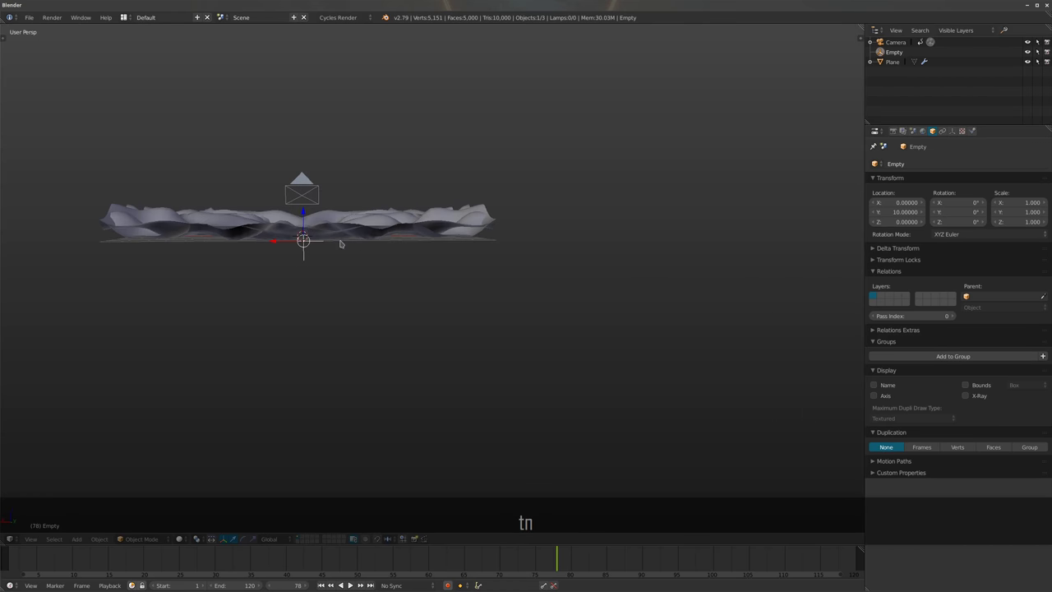
middle_click_drag(373, 256, 343, 282)
middle_click_drag(462, 225, 428, 253, "shift")
Select the terrain plane and set the Empty as the Mirror modifier's mirror object
right_click(518, 256)
middle_click_drag(589, 268, 472, 302)
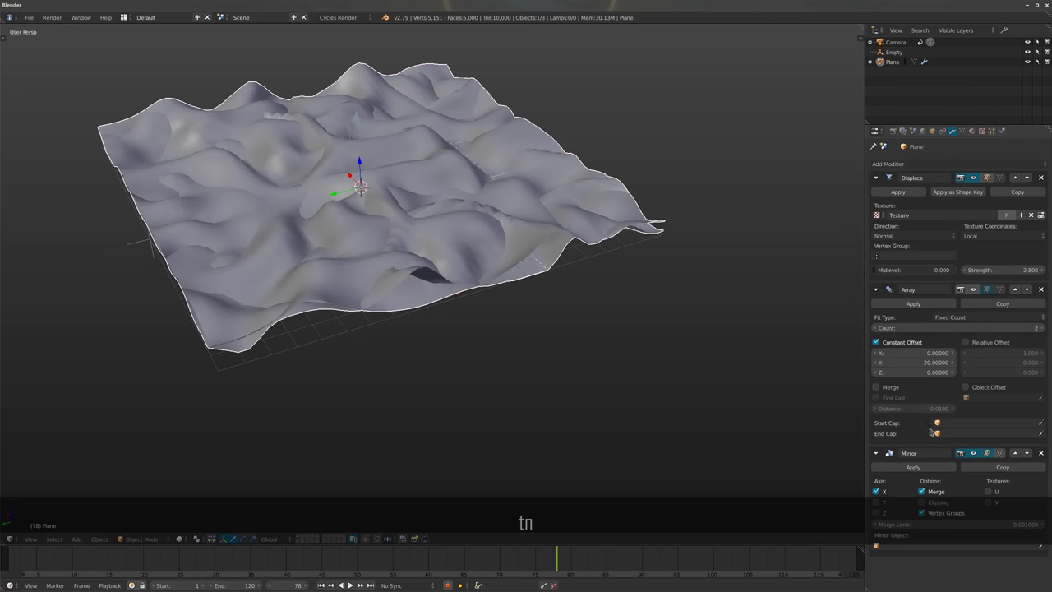
left_click(980, 387)
left_click(903, 544)
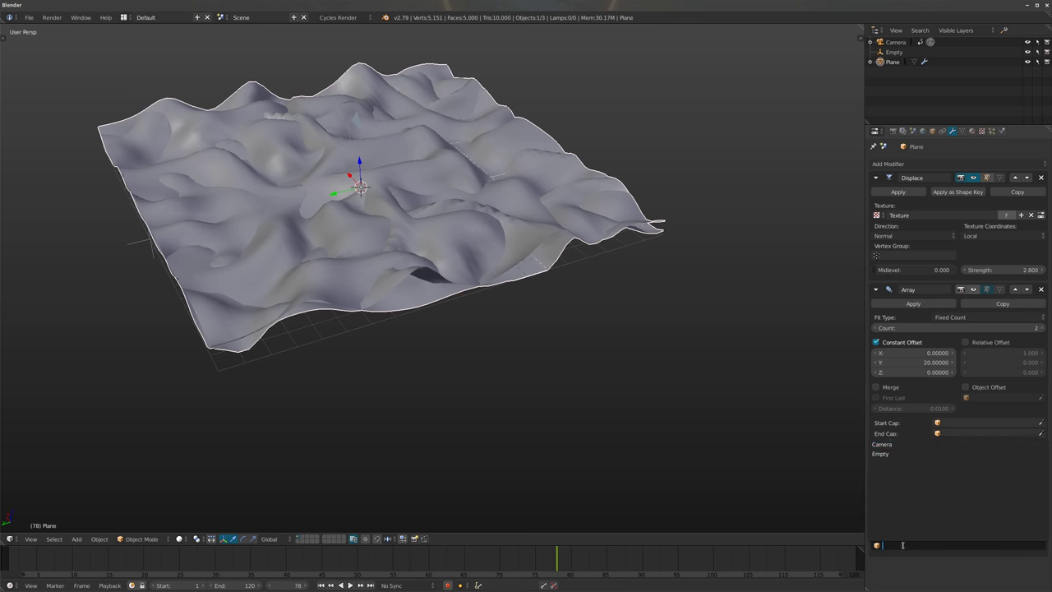
left_click(889, 454)
Switch the Mirror modifier's axis from X to Y and move it above the Array modifier in the stack
middle_click_drag(564, 334, 616, 349, "shift")
left_click(876, 493)
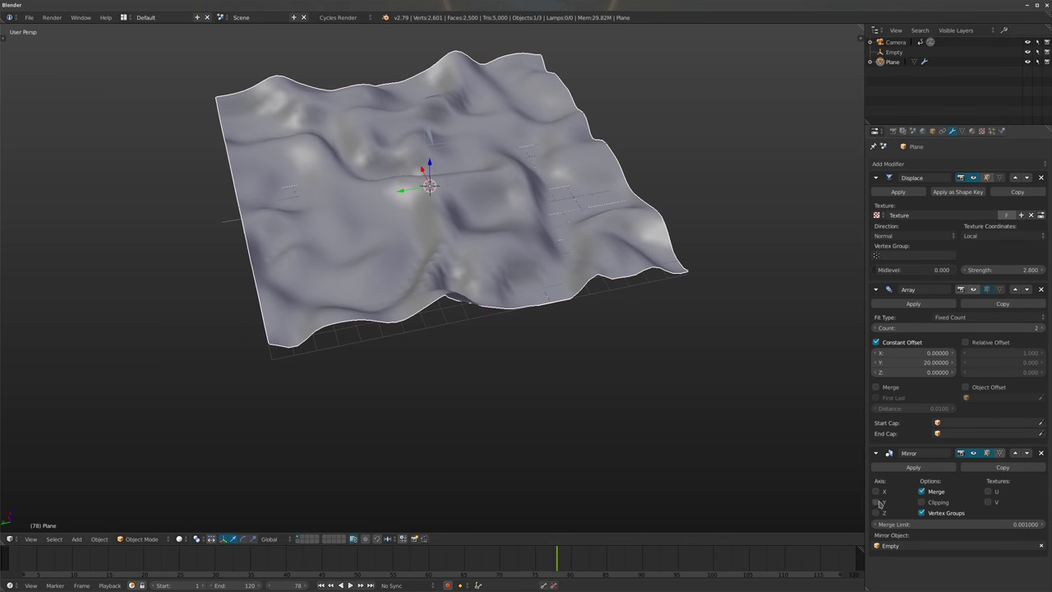
left_click(876, 502)
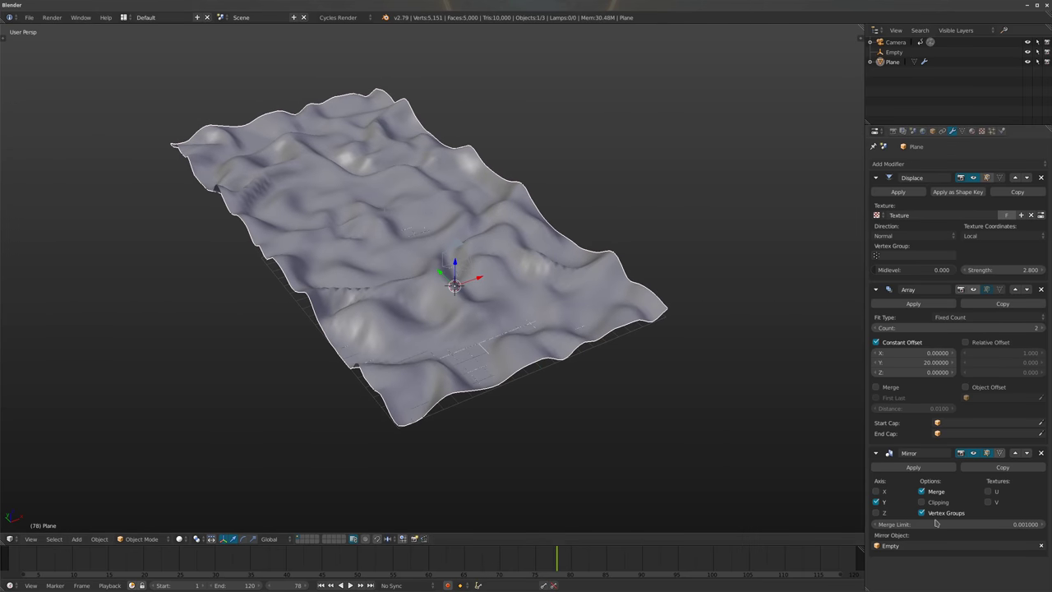
left_click(1015, 453)
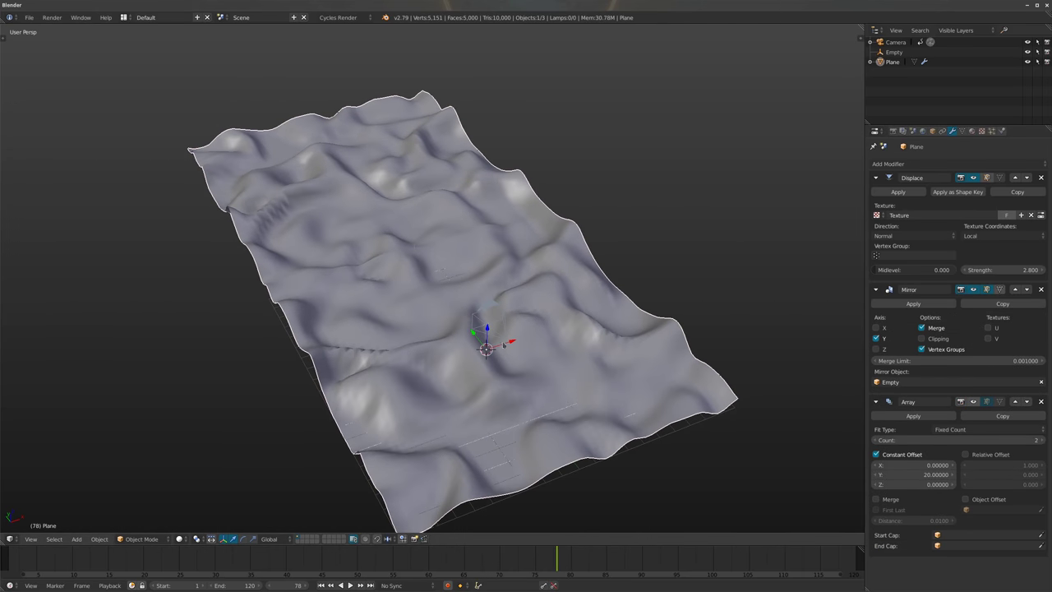
middle_click_drag(567, 477, 577, 433)
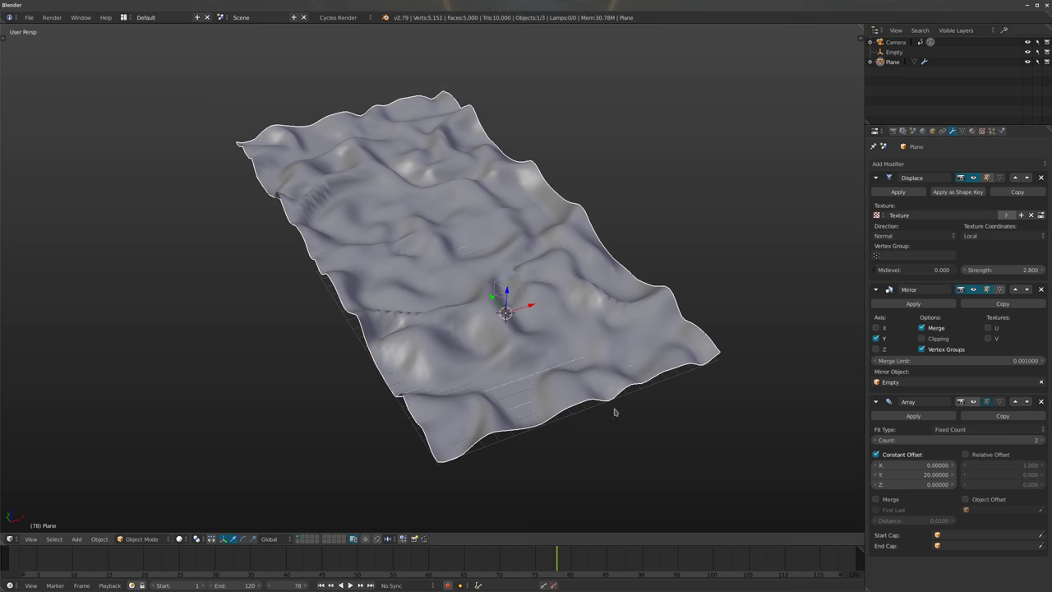
Re-enable the Array modifier in the viewport and render, and set its constant Y offset to 40
left_click_drag(973, 402, 961, 402)
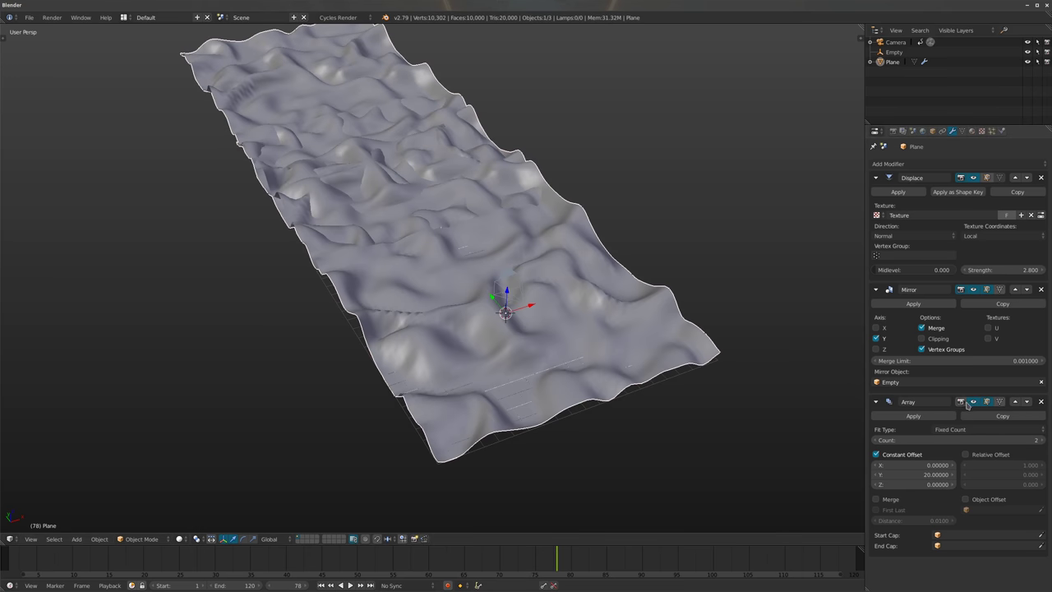
scroll(571, 337, "down", 3)
middle_click_drag(571, 336, 640, 455)
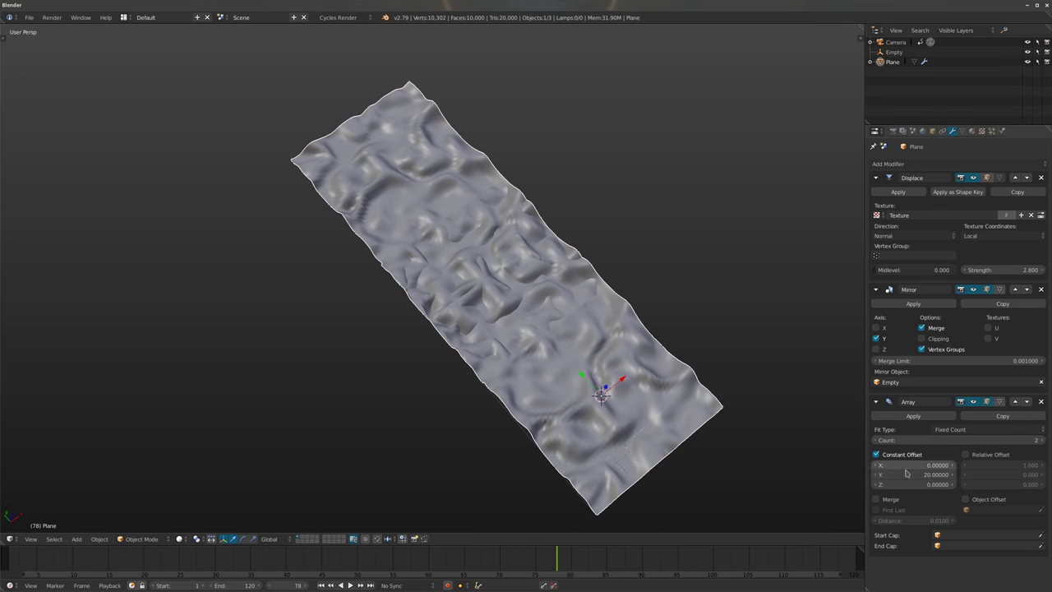
left_click(904, 474)
type("40")
key("Return")
Enable Merge on the Array modifier to close the seam between copies and raise the count to 4
middle_click_drag(525, 192, 797, 402)
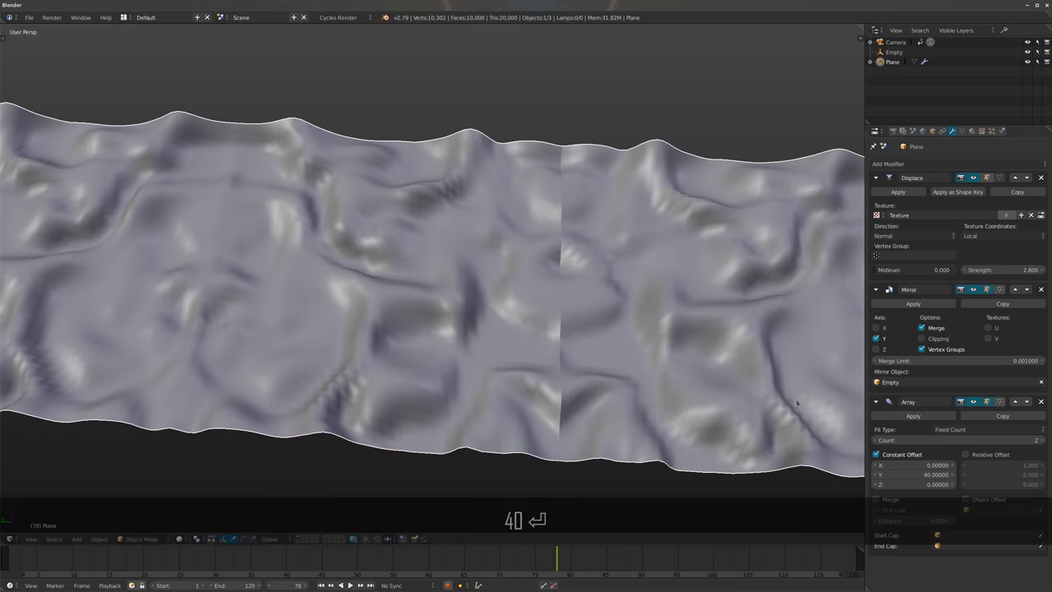
left_click(892, 500)
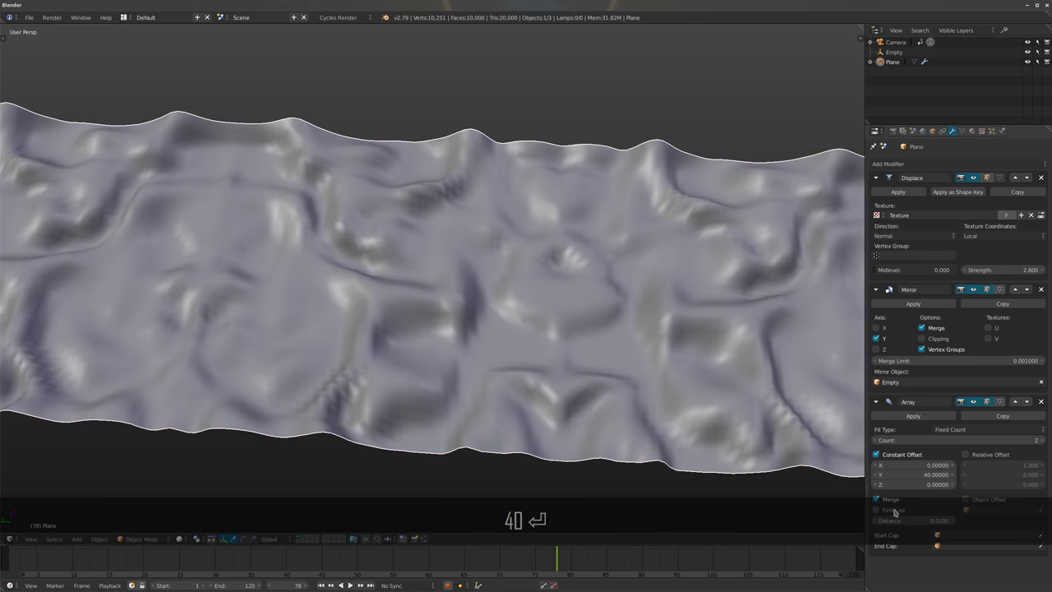
middle_click_drag(698, 271, 510, 296)
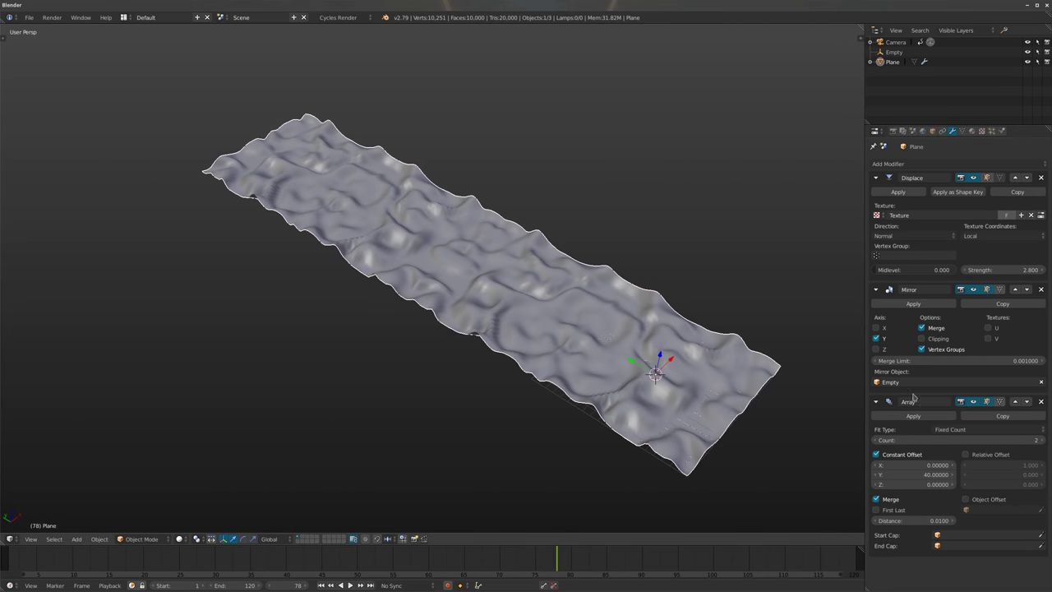
left_click(1039, 440)
left_click(1039, 439)
Play the animation through the camera over the extended terrain, then stop it
middle_click_drag(534, 345, 488, 360)
scroll(507, 322, "down", 2)
key("KP_0")
key("alt+a")
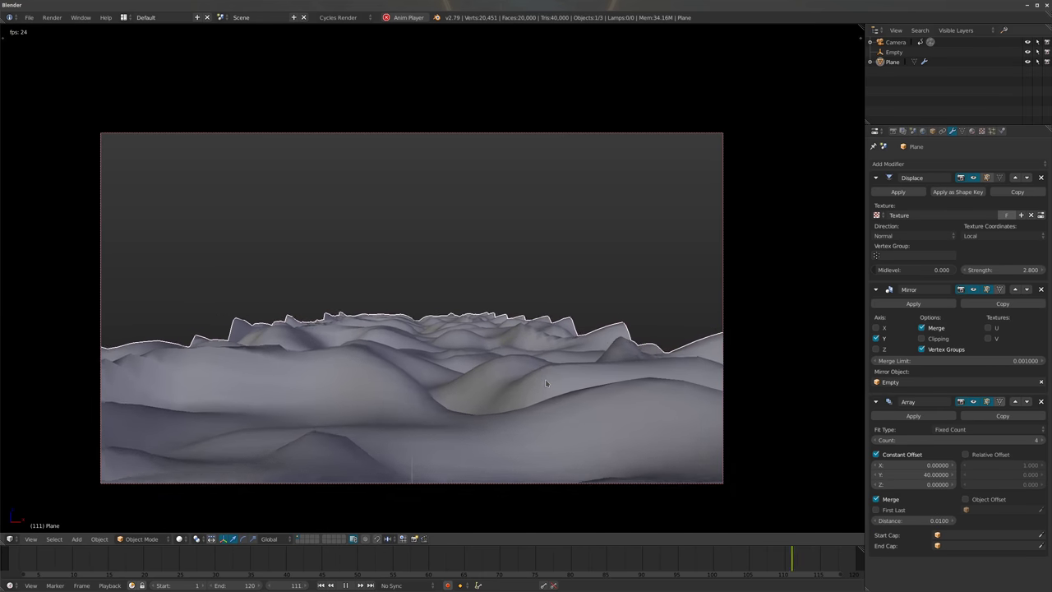
key("alt+a")
Leave the camera view, show the transform properties, select the camera and go to frame 121
middle_click_drag(582, 379, 682, 419)
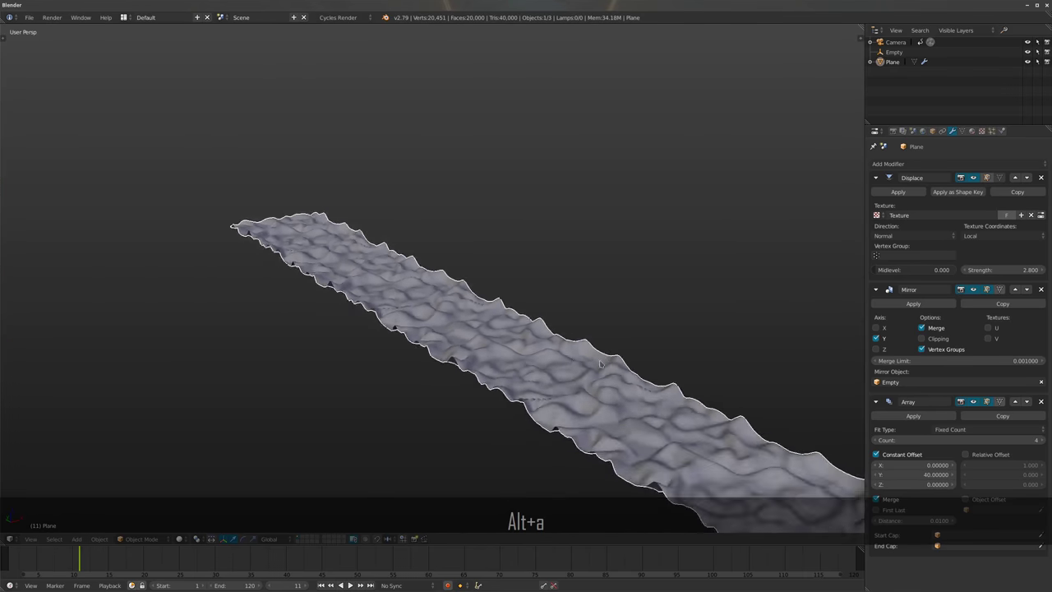
scroll(459, 364, "down", 3)
key("n")
key("shift+Right")
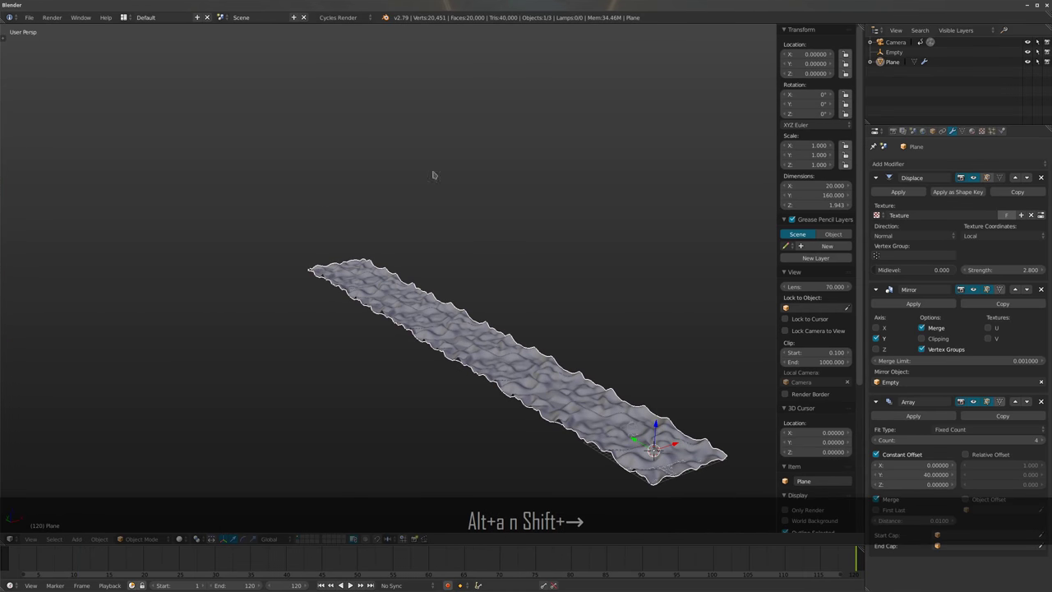
left_click(899, 45)
middle_click_drag(550, 123, 444, 99, "shift")
middle_click_drag(460, 370, 475, 438)
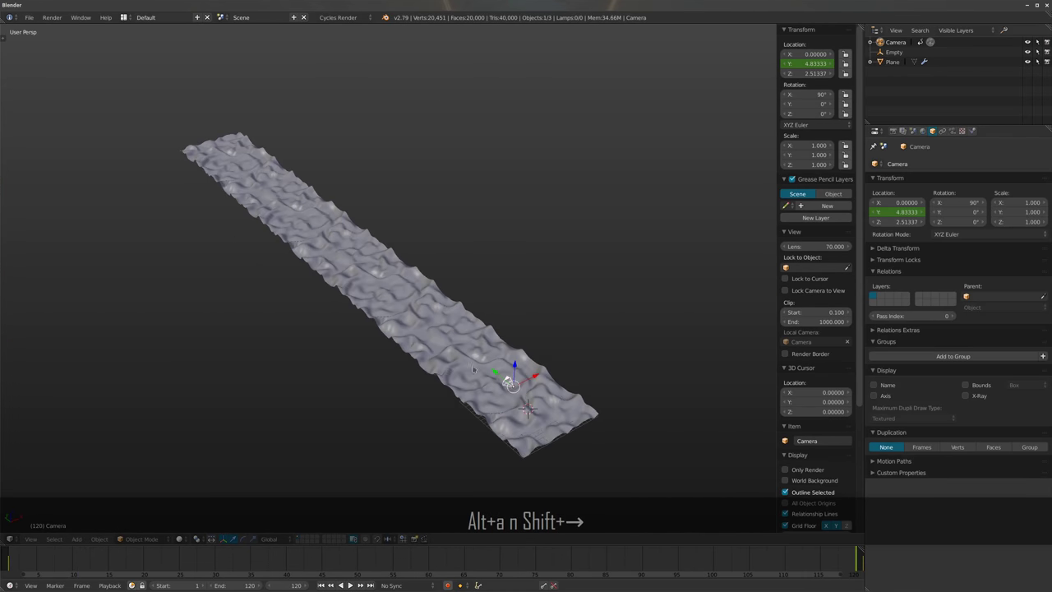
scroll(475, 437, "up", 3)
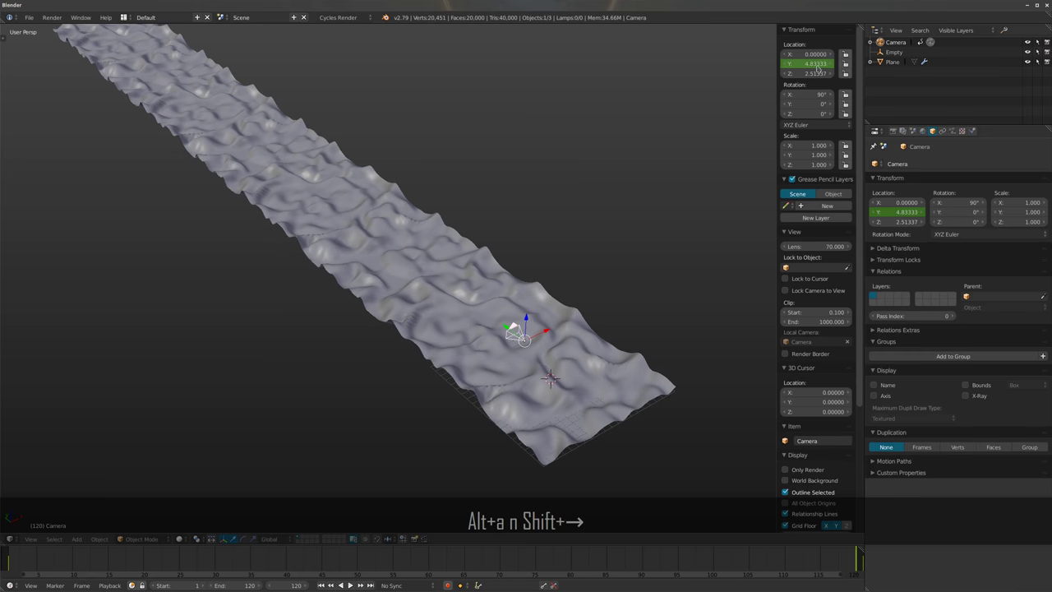
key("Right")
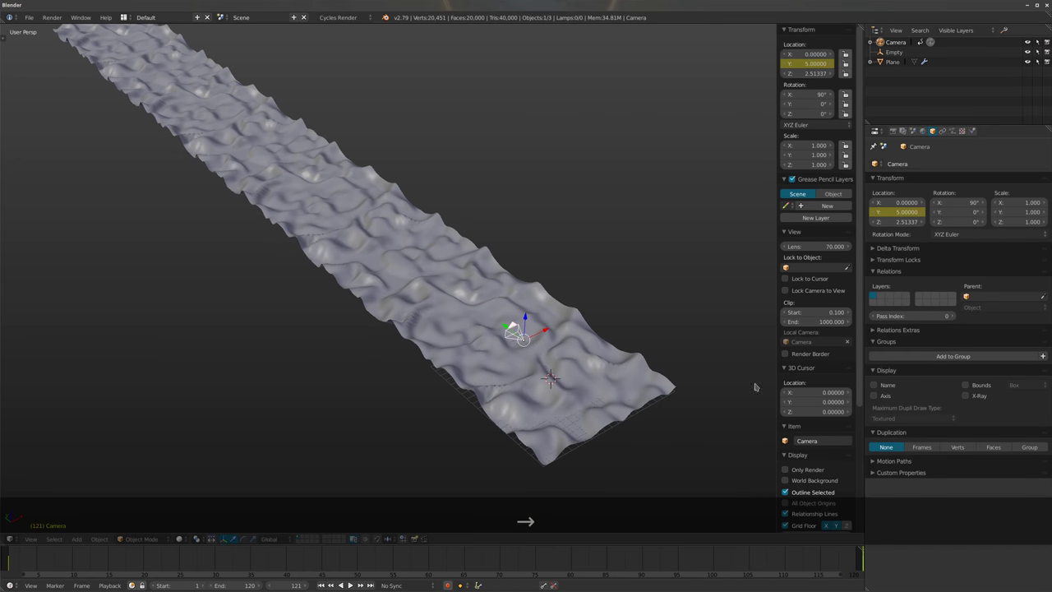
Add 20 to the camera's Y location at frame 121, making it 25, and keyframe it
left_click(801, 65)
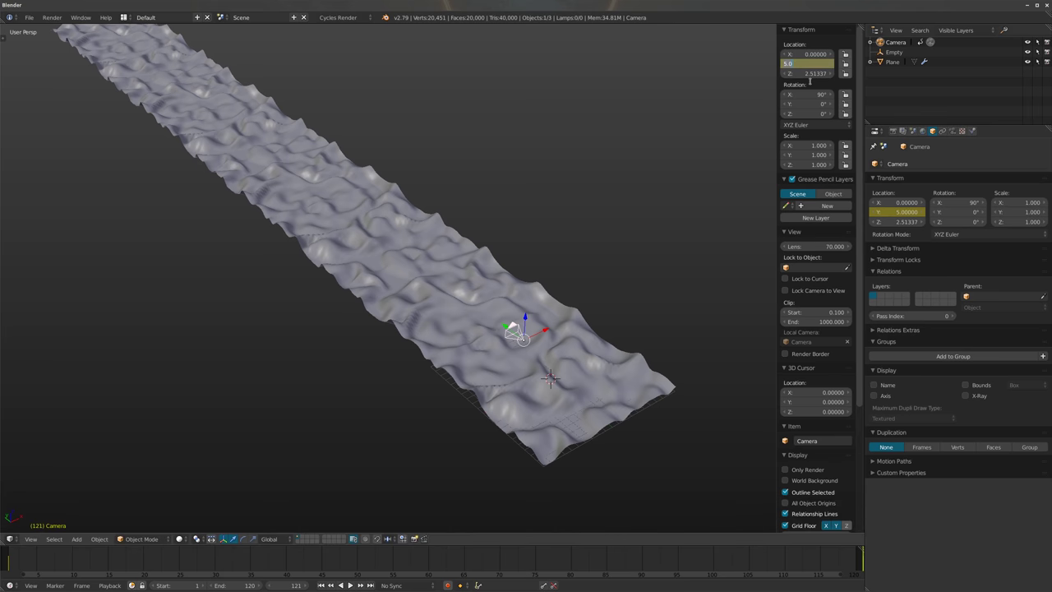
key("Right")
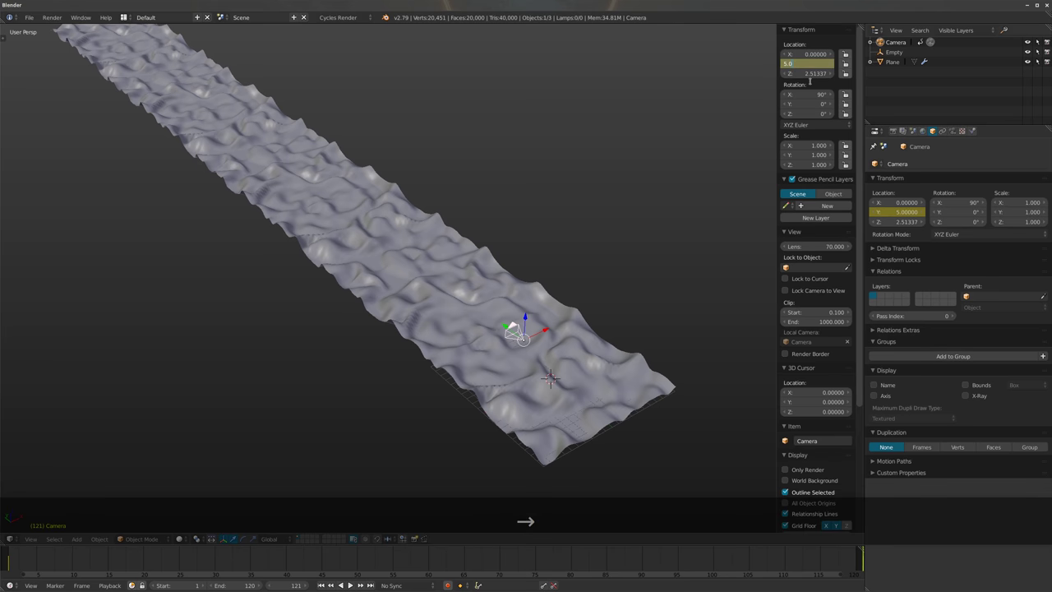
type("+")
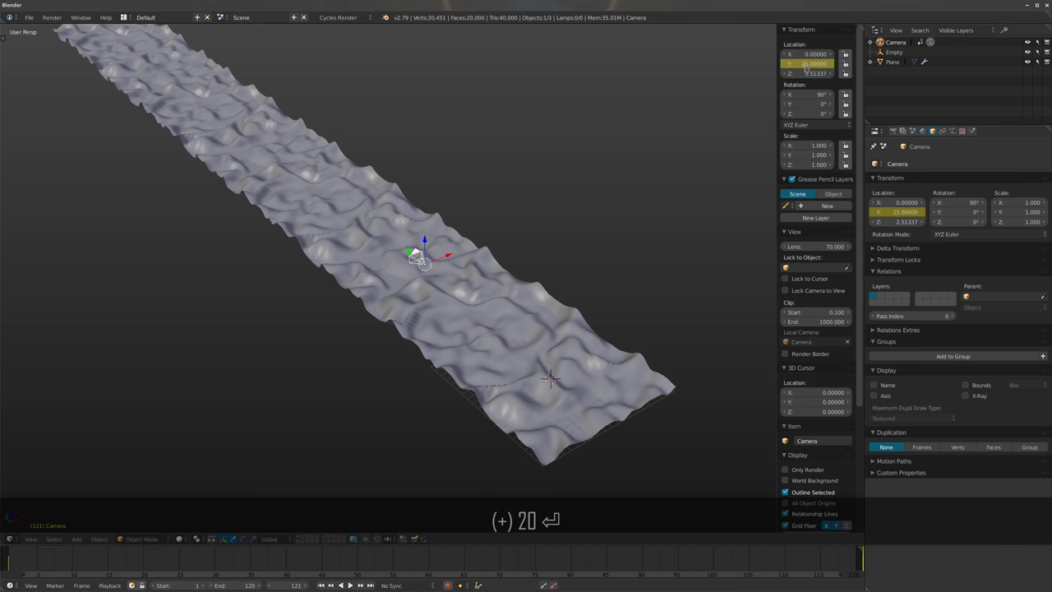
Play the longer camera move from the camera view to check the loop, then stop the playback
key("KP_0")
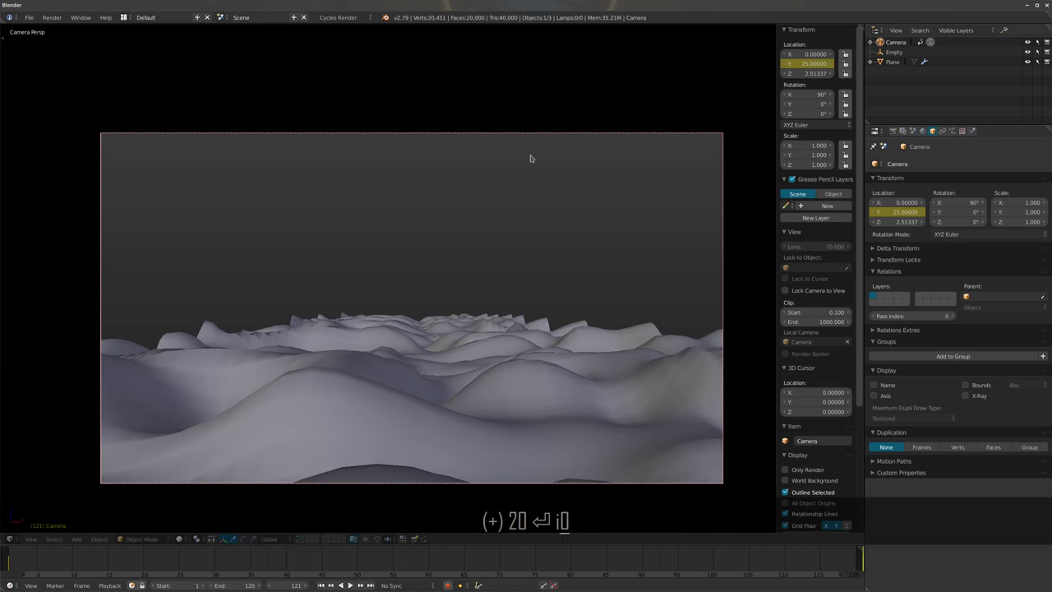
key("alt+a")
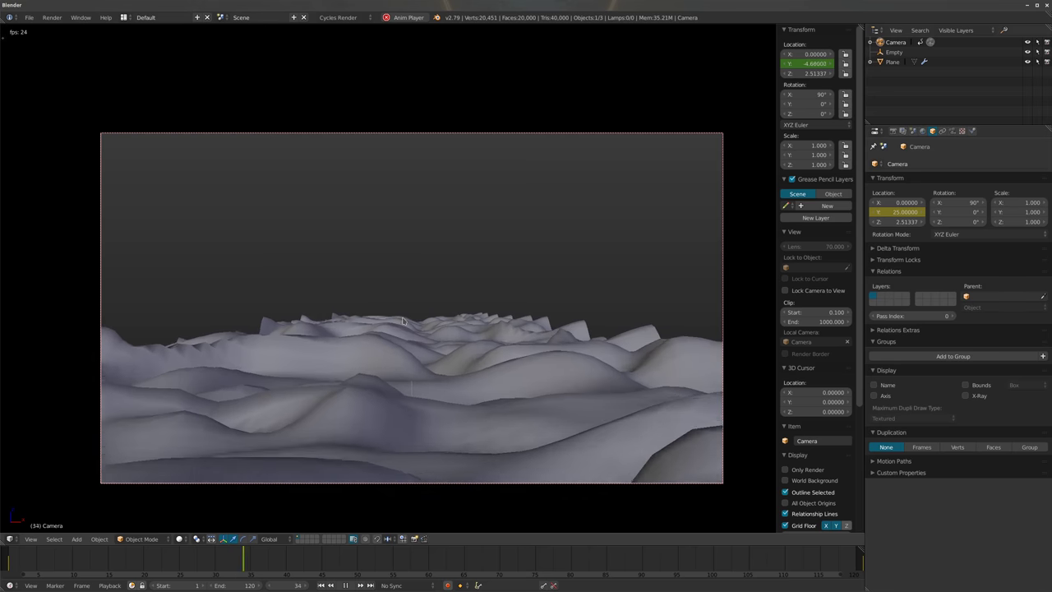
key("alt+a")
Leave the camera view to see the terrain strip from outside and return to frame 1
middle_click_drag(437, 329, 432, 380)
scroll(433, 380, "down", 5)
scroll(489, 351, "down", 4)
key("shift+Left")
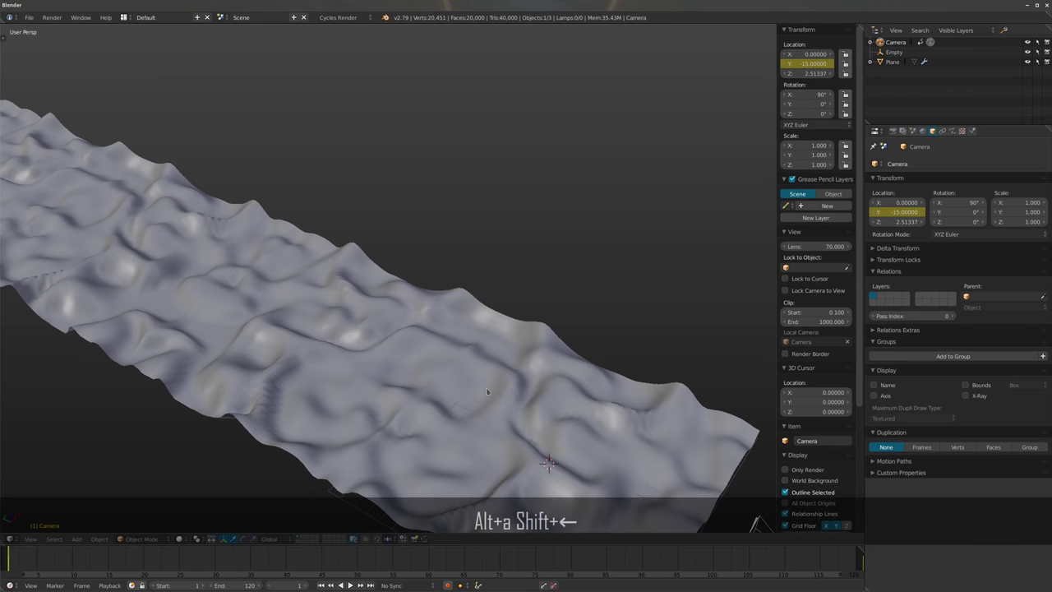
Add a cube and move it along Y to -10, in front of the camera
mouse_move(489, 351)
middle_mouse_down()
mouse_move(376, 281)
mouse_move(463, 408)
mouse_move(486, 369)
middle_mouse_up()
key("shift+a")
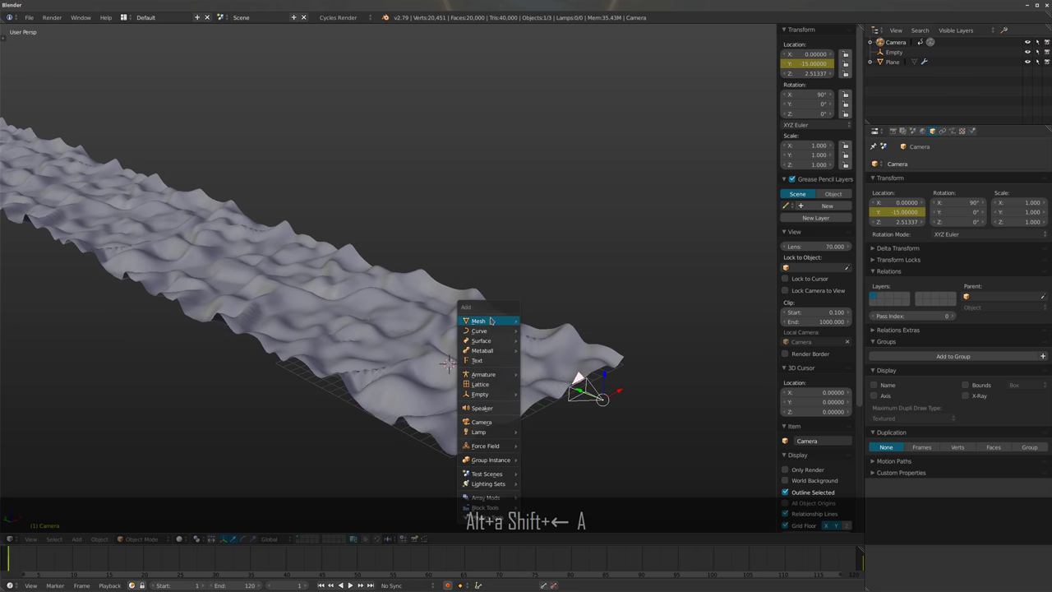
mouse_move(488, 319)
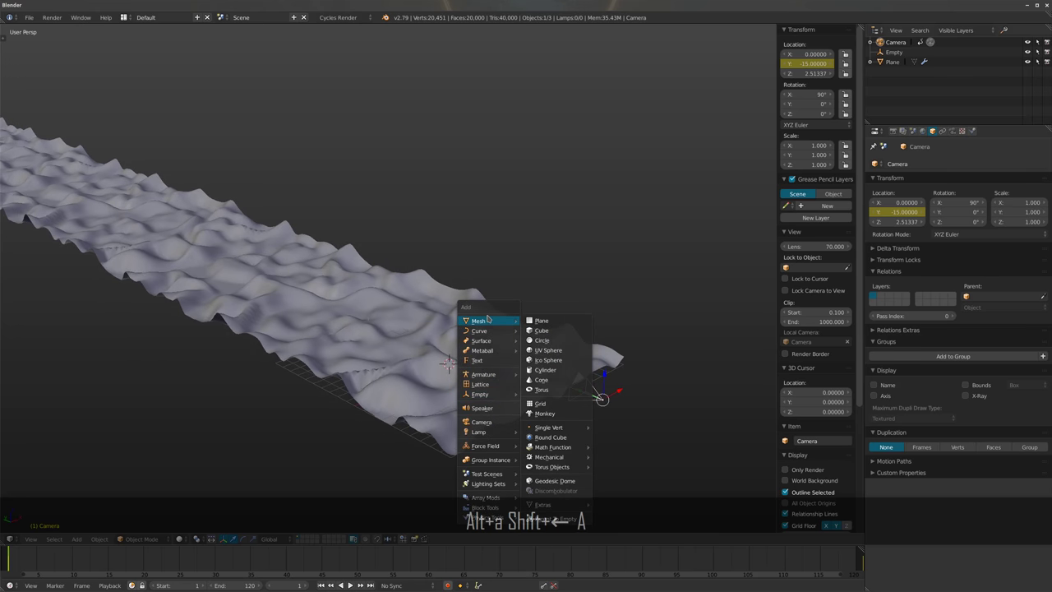
left_click(543, 331)
middle_click_drag(586, 430, 487, 358)
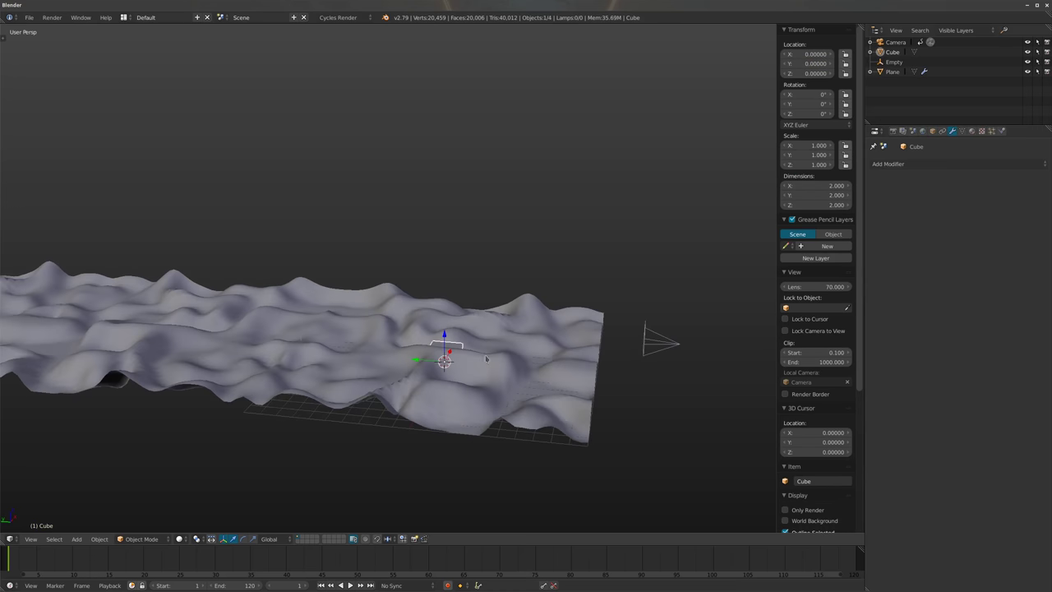
scroll(486, 358, "up", 2)
middle_click_drag(429, 337, 443, 362)
left_click_drag(399, 365, 633, 375)
middle_click_drag(633, 375, 565, 376)
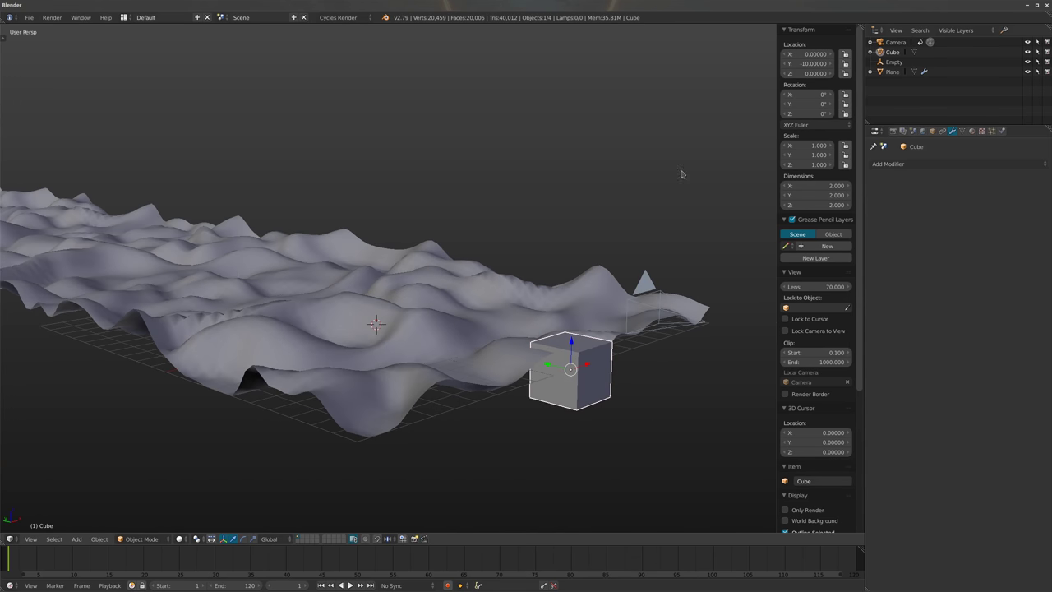
In Edit Mode, scale the cube's mesh along Y into a slab about 0.2 thick
middle_click_drag(569, 306, 586, 352)
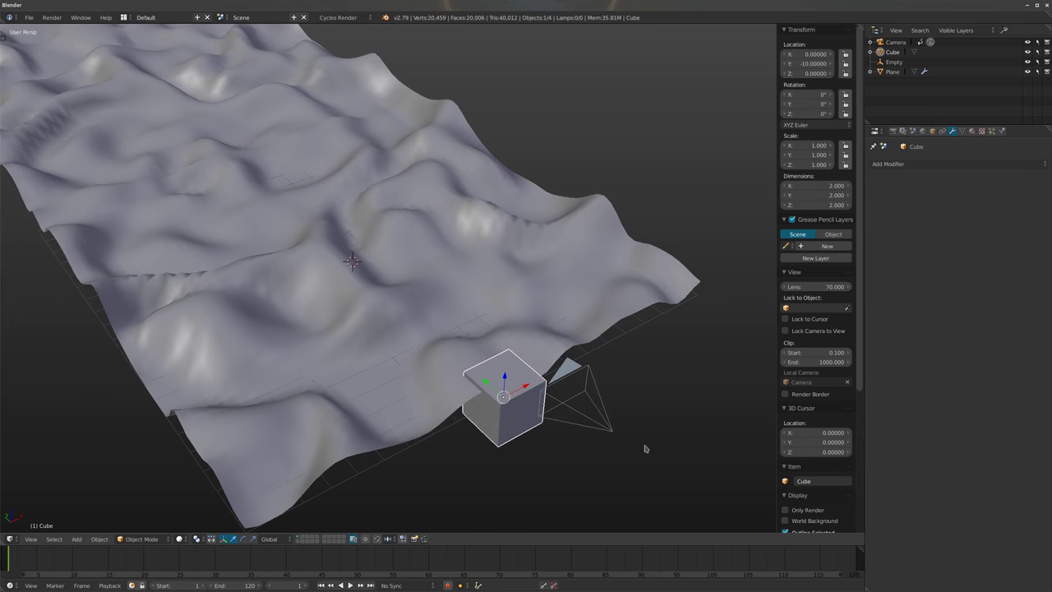
key("Tab")
middle_click_drag(645, 448, 685, 440)
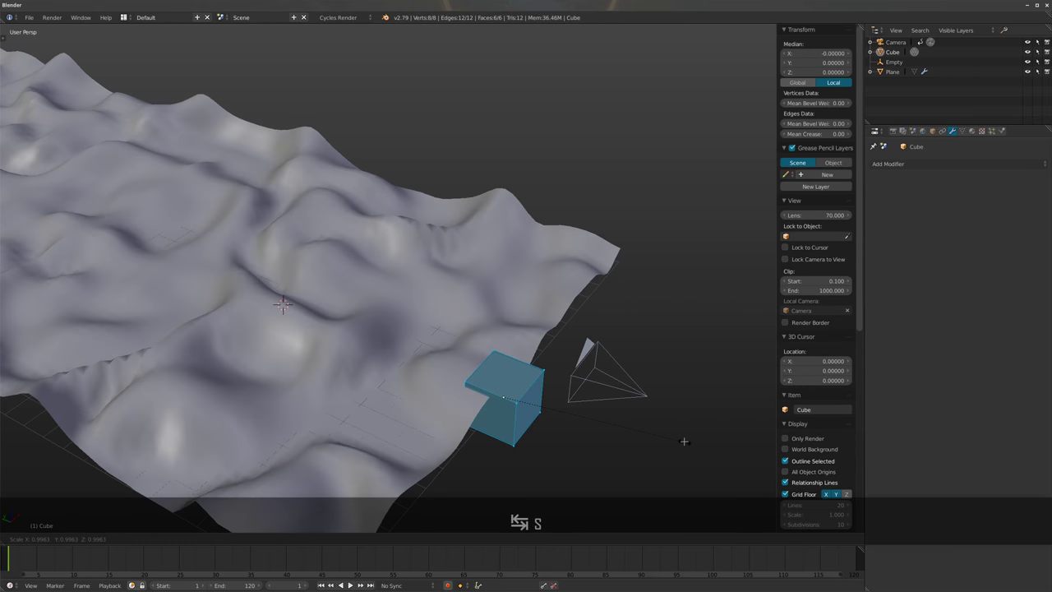
key("y")
left_click(511, 413)
middle_click_drag(510, 414, 524, 359)
scroll(517, 365, "up", 2)
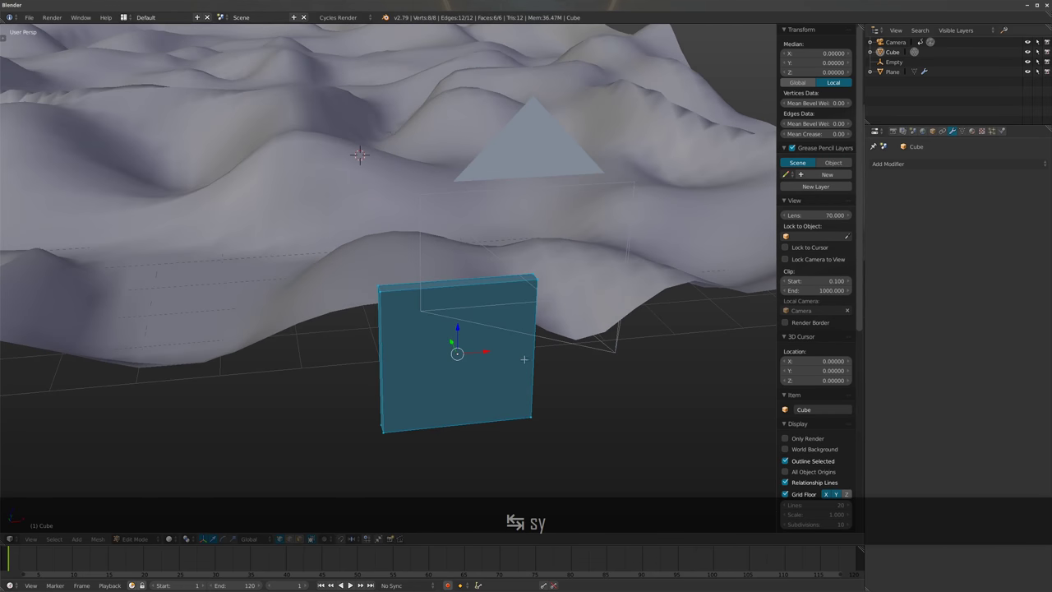
Move the slab's mesh 1 unit along X and 1 unit along Z so its origin sits at a lower corner, and leave Edit Mode
key("g")
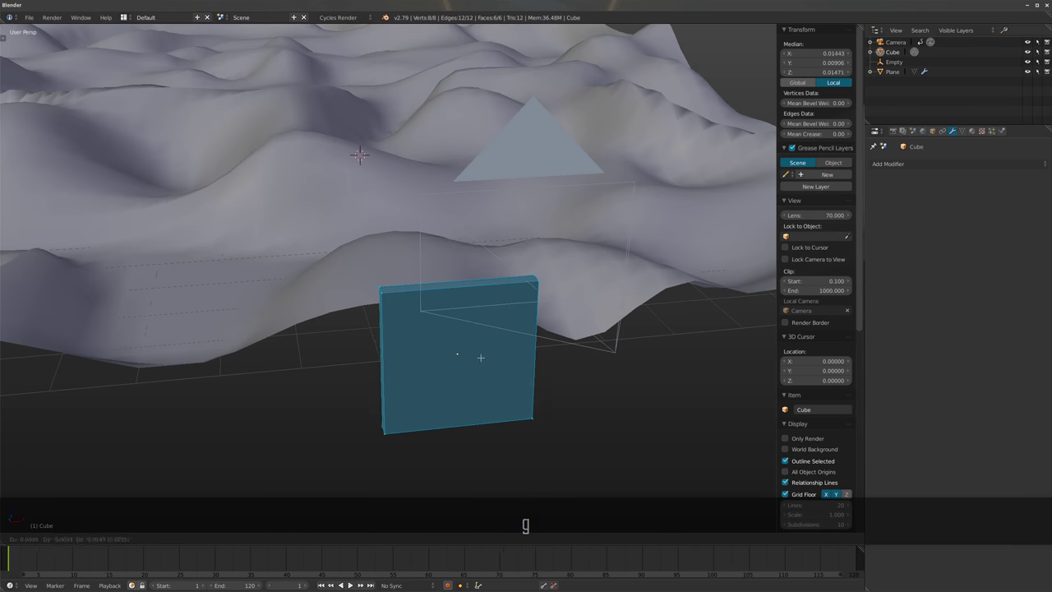
key("x")
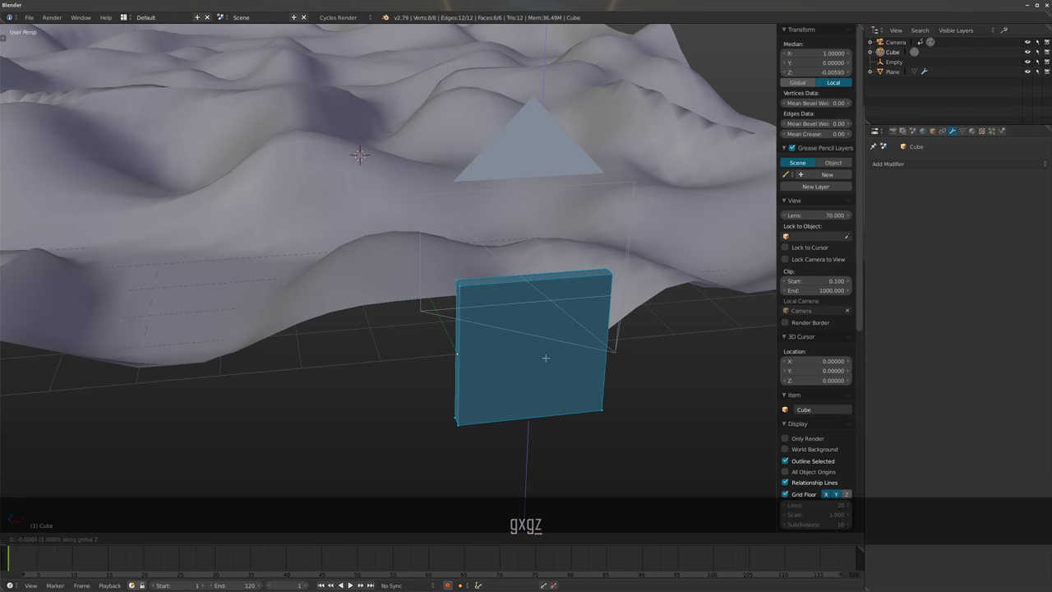
key("Tab")
Move the slab object along X to -2
middle_click_drag(549, 382, 485, 330)
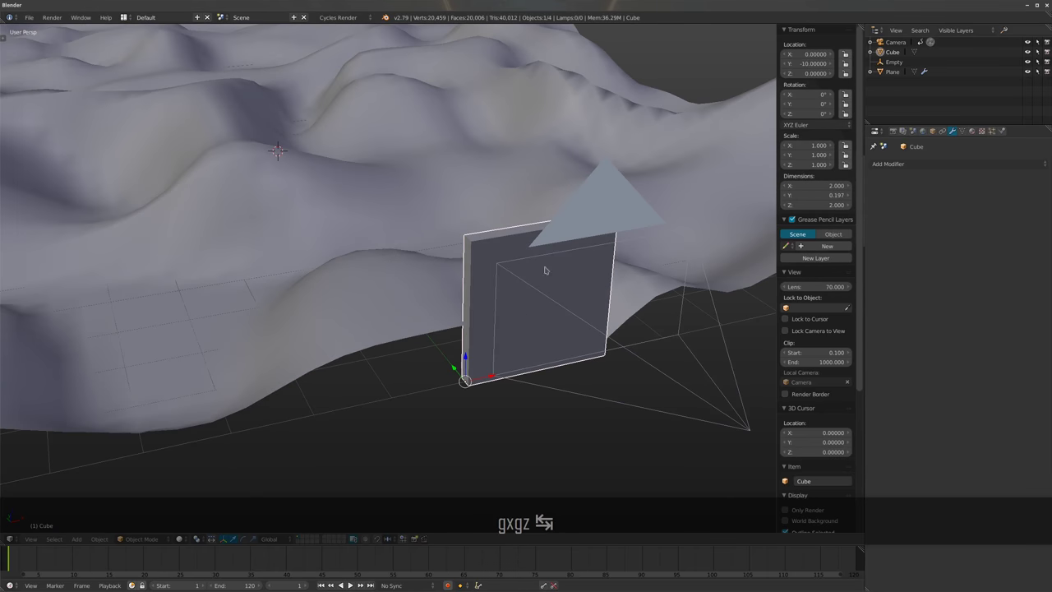
middle_click_drag(526, 363, 463, 382)
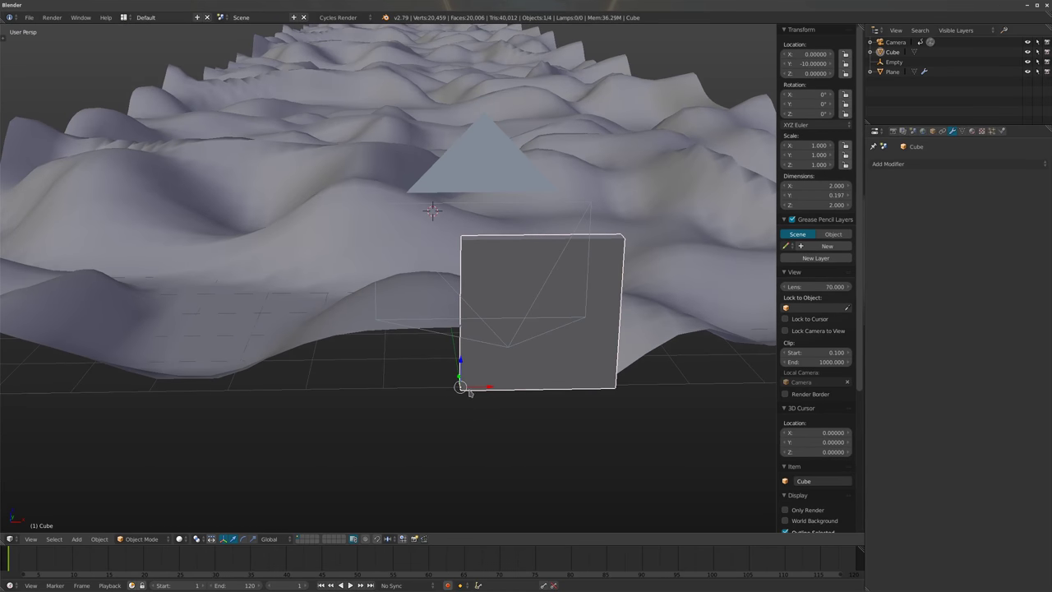
middle_click_drag(535, 375, 520, 390)
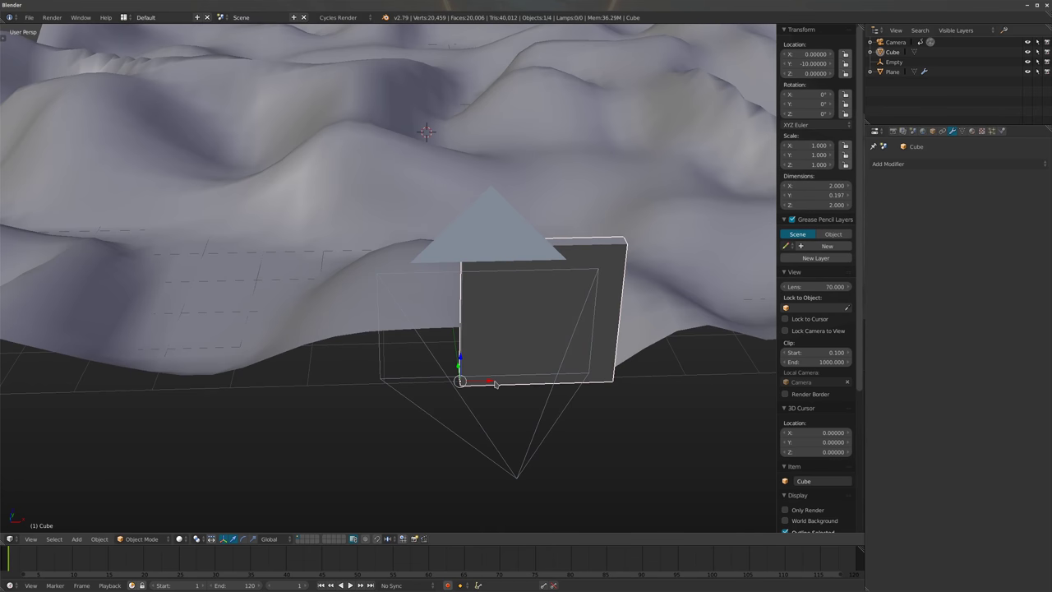
key("g")
key("x")
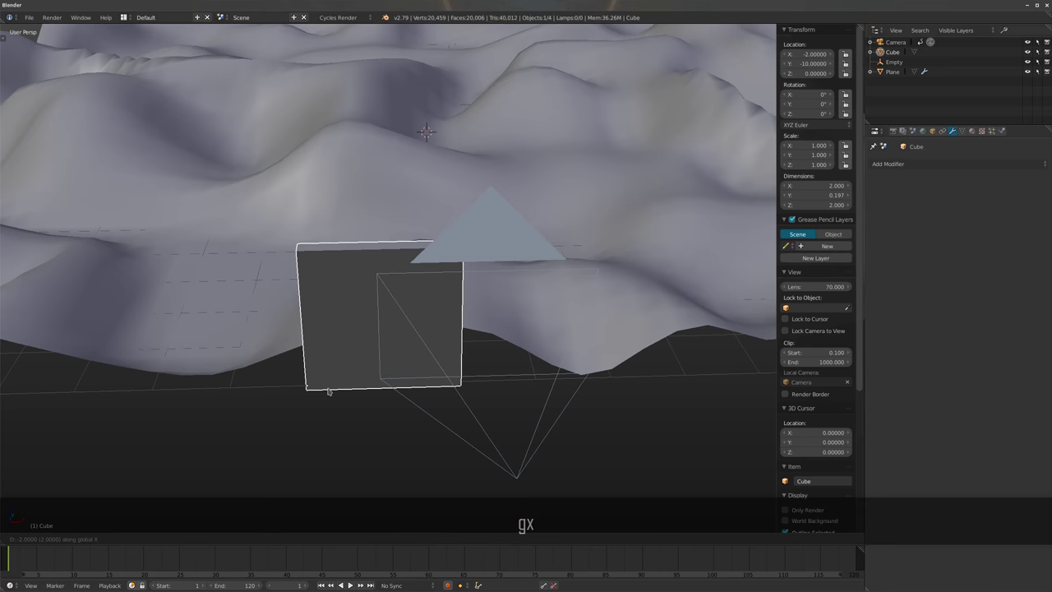
left_click(328, 392)
Duplicate the slab, shift the copy along X to 0 and rotate it 180° about Z
middle_click_drag(328, 392, 425, 395)
key("shift+d")
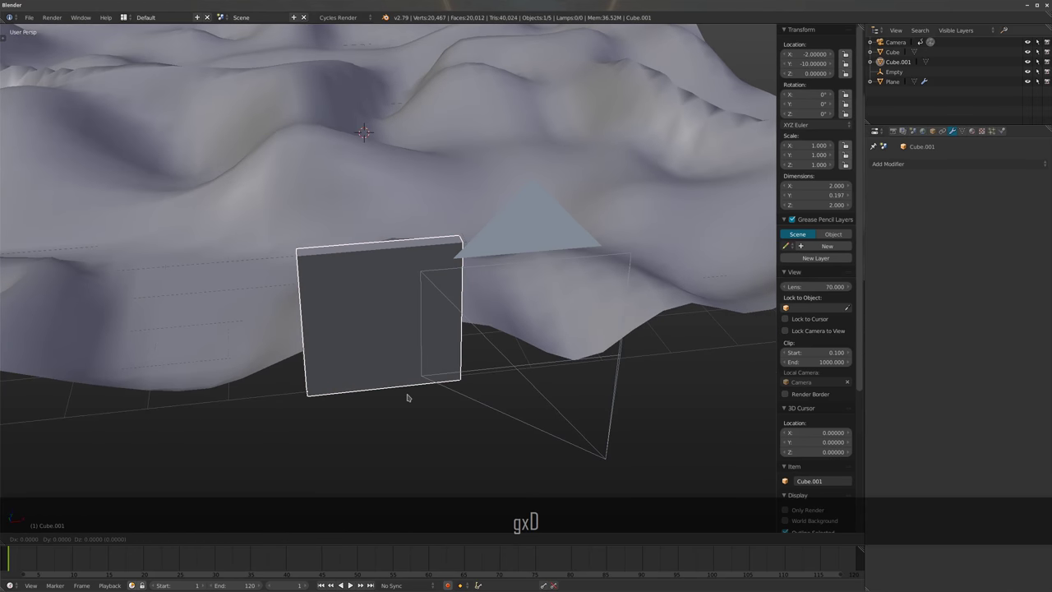
key("x")
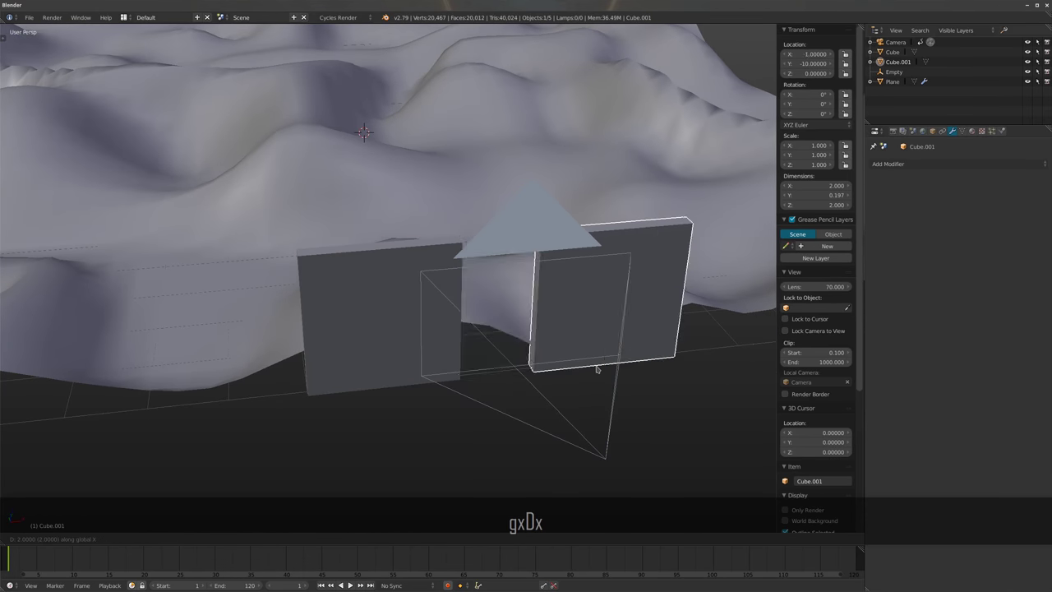
left_click(563, 380)
type("rz180")
key("Return")
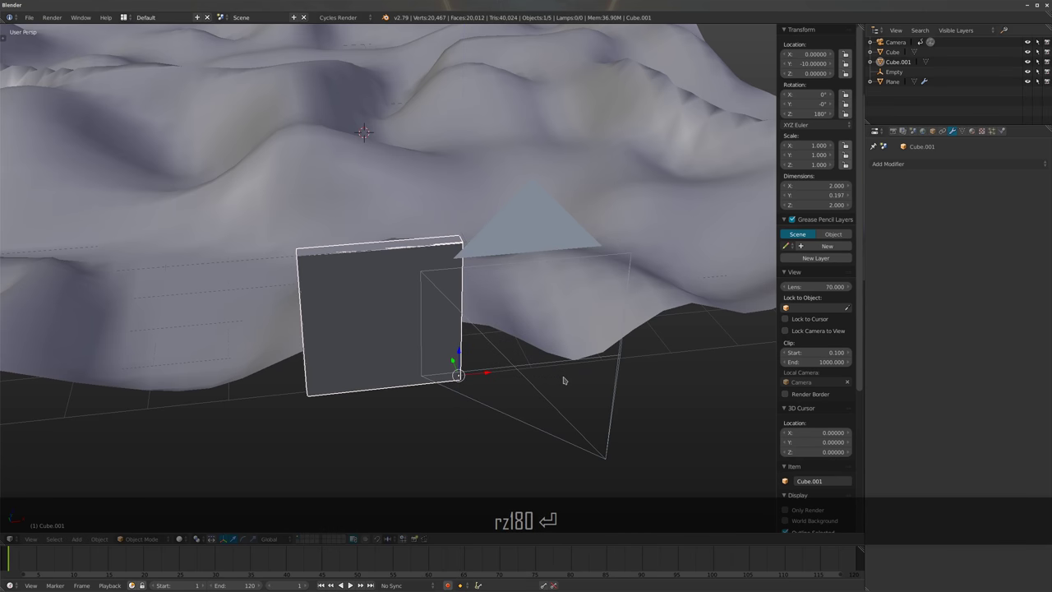
Move the rotated copy along X to 2 so the two slabs meet like double doors
key("g")
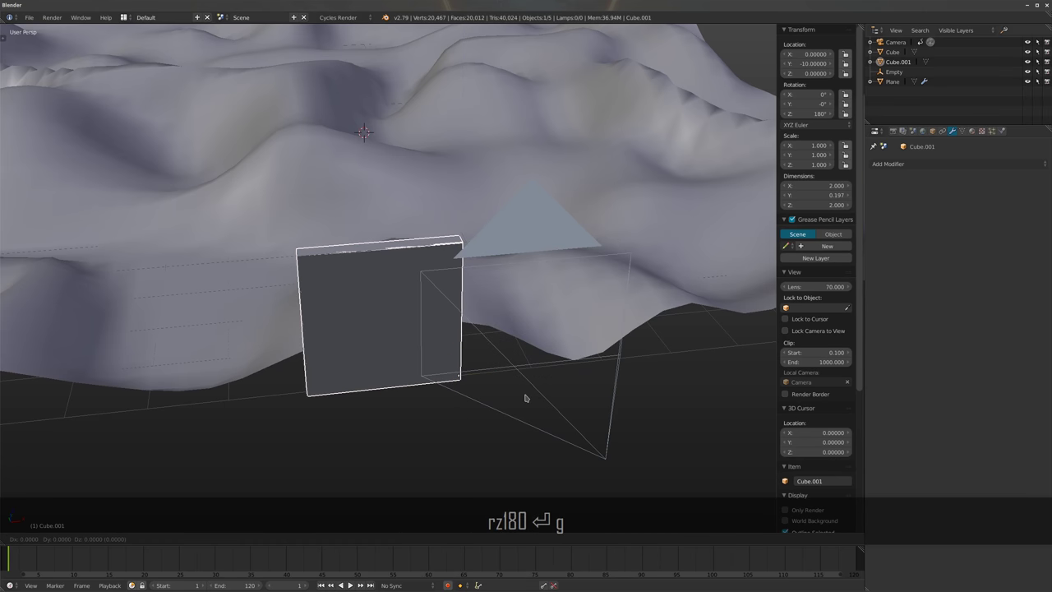
key("x")
left_click(660, 390)
Select both slabs and raise them along Z to about 1.43, above the terrain
middle_click_drag(660, 390, 582, 354)
right_click(532, 350)
right_click(580, 324, "shift")
middle_click_drag(635, 418, 601, 417)
middle_click_drag(495, 393, 518, 406, "shift")
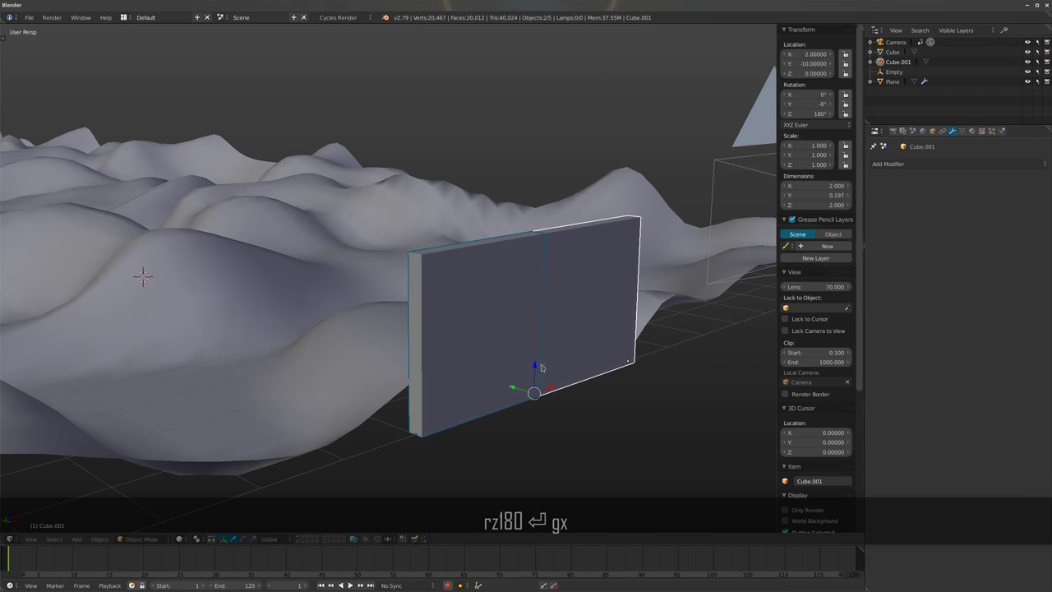
key("g")
key("z")
left_click(535, 251)
middle_click_drag(535, 252, 506, 370)
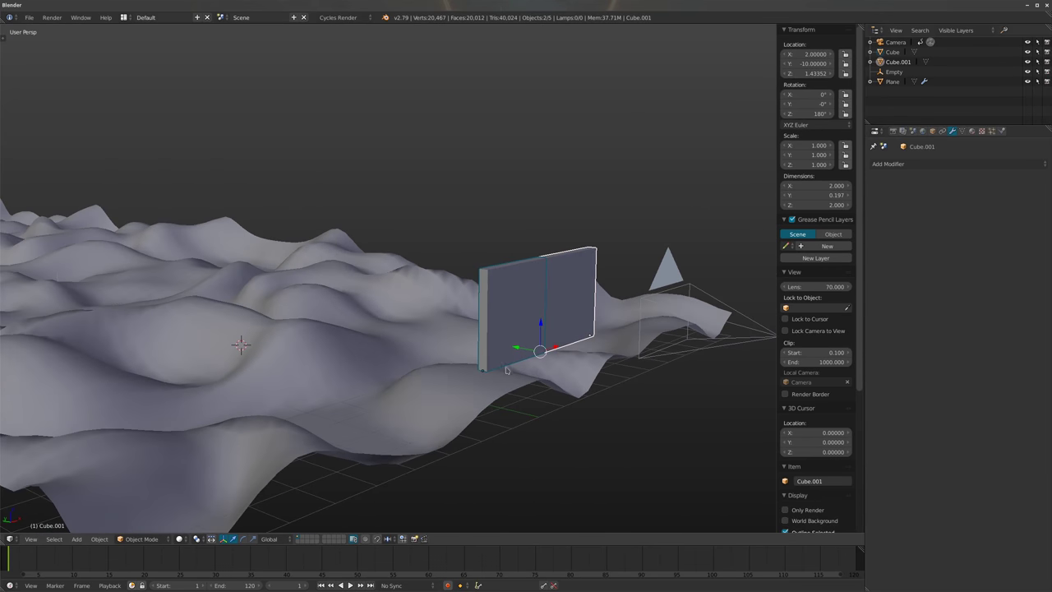
Try swinging the original slab about Z around its corner origin, and cancel the rotation
scroll(507, 370, "up", 4)
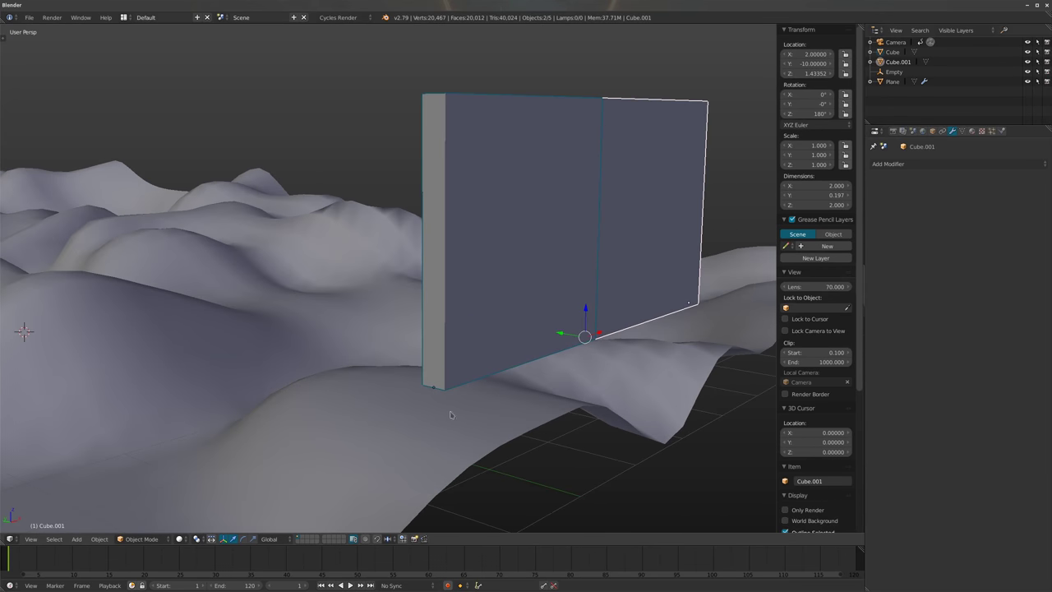
middle_click_drag(447, 395, 441, 423)
right_click(484, 327)
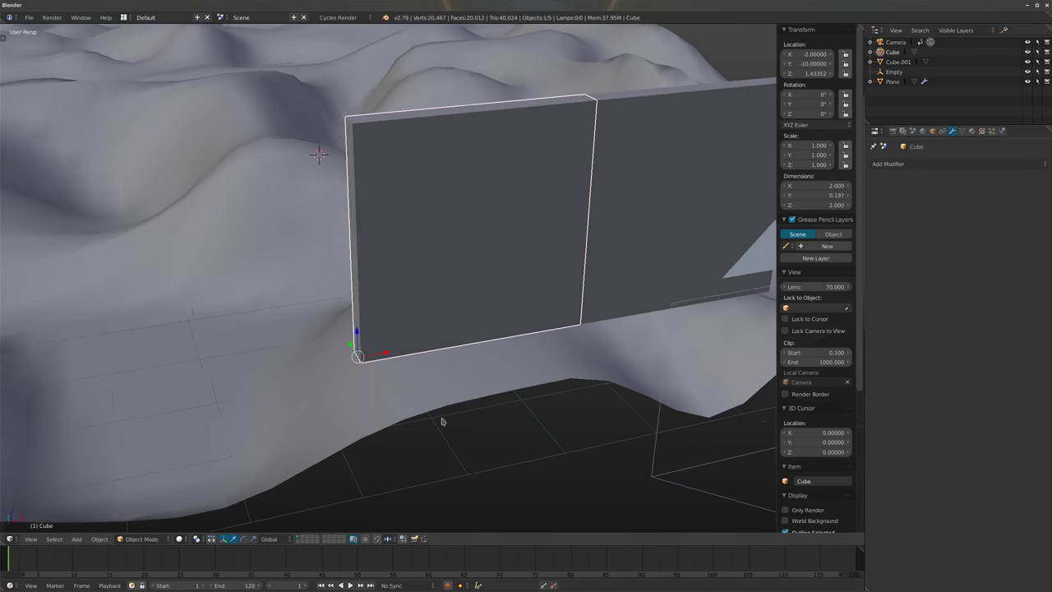
key("r")
key("z")
key("Escape")
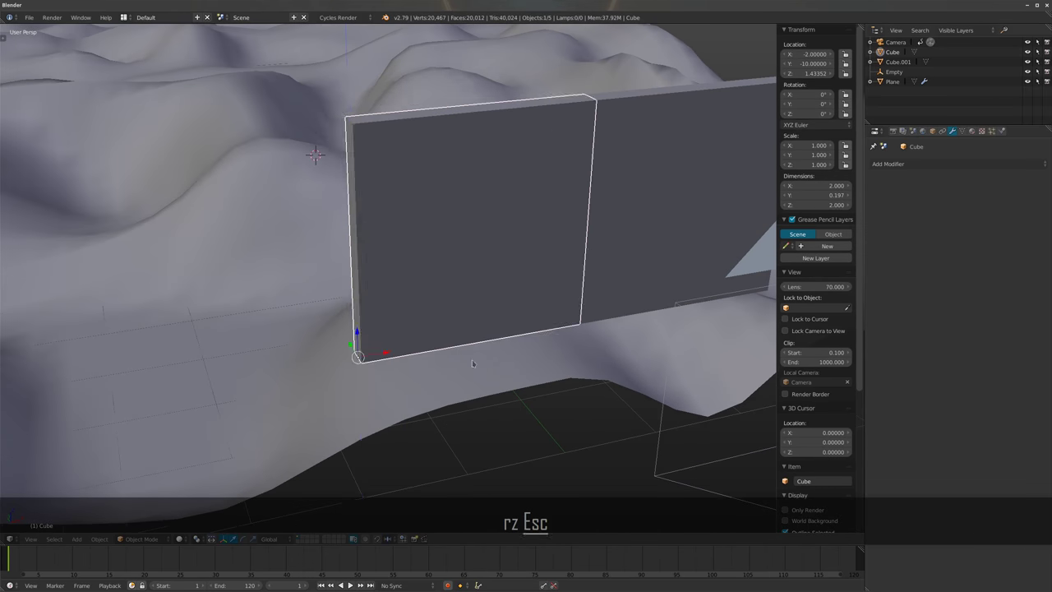
Check the slabs through the camera, and move the original slab along X to -3
key("KP_0")
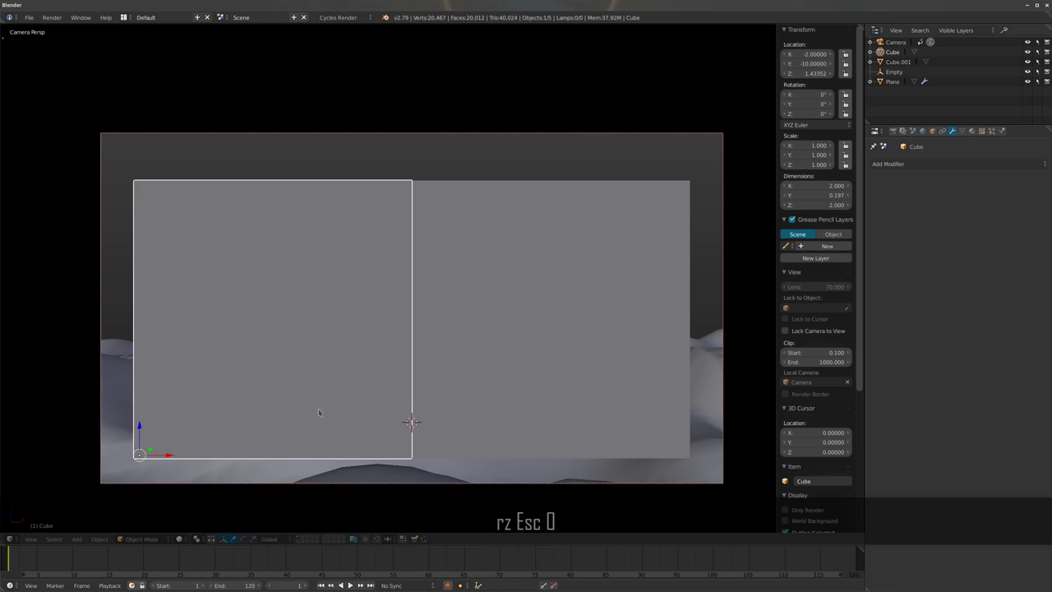
left_click_drag(38, 559, 1, 559)
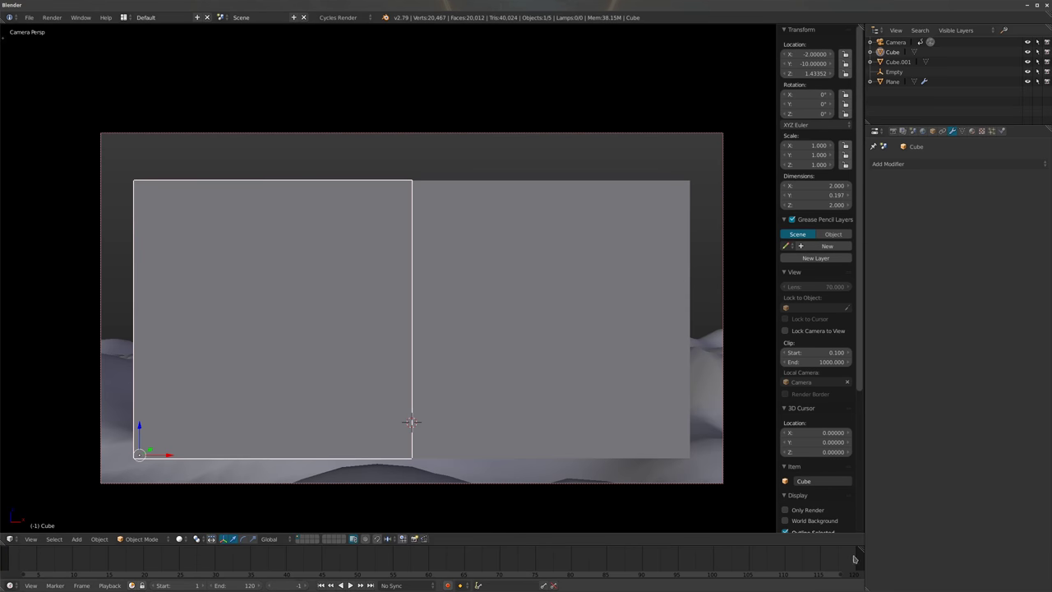
middle_click_drag(531, 350, 388, 389)
key("g")
key("x")
left_click(399, 405)
Lower the original slab along Z to about 1.32 and scale it up to 1.5
key("g")
key("z")
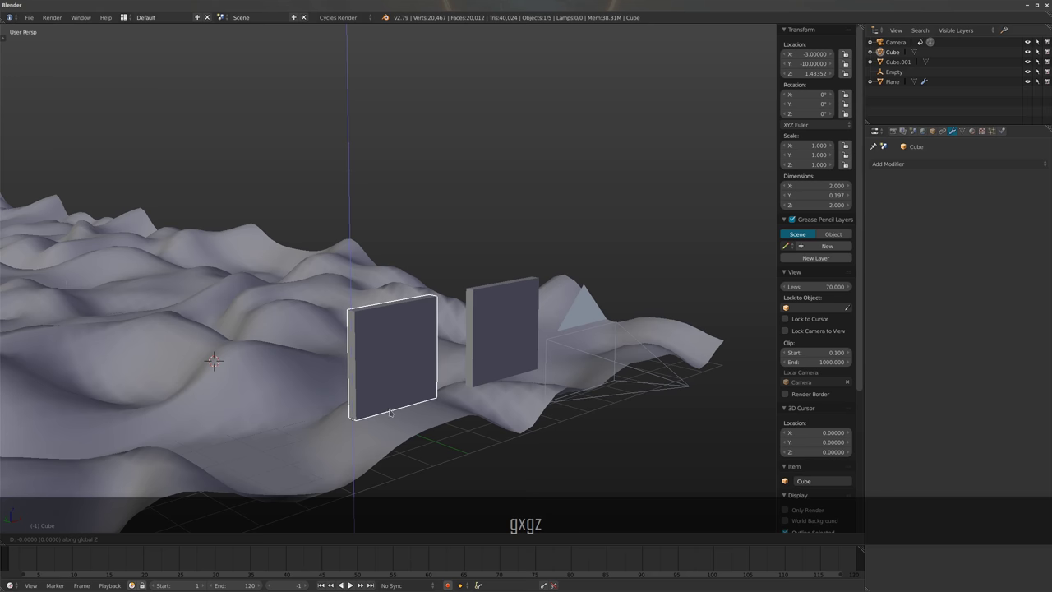
left_click(392, 416)
middle_click_drag(391, 416, 524, 376)
key("s")
left_click(447, 403)
Select the smaller duplicated slab and lower it along Z to about 1.33
right_click(561, 315)
middle_click_drag(561, 315, 493, 281)
scroll(494, 281, "up", 4)
right_click(493, 282)
middle_click_drag(501, 375, 704, 260)
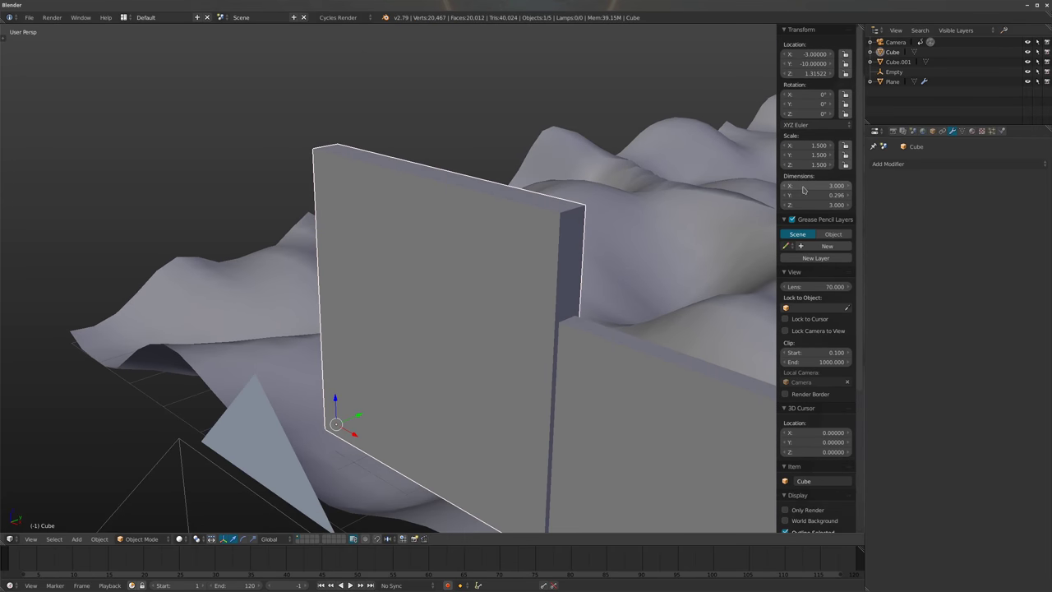
middle_click_drag(444, 317, 345, 181, "shift")
scroll(345, 181, "down", 3)
right_click(471, 270)
middle_click_drag(471, 270, 510, 284)
key("g")
key("z")
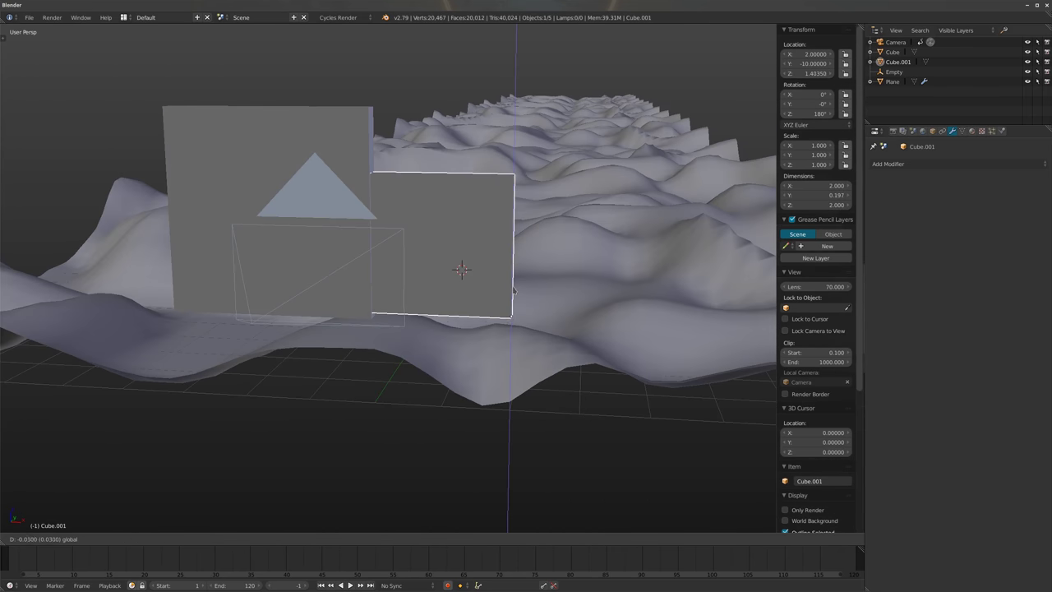
left_click(513, 294)
Move the duplicated slab along X to 3 and scale it to 1.5 so it meets the other slab
key("g")
key("x")
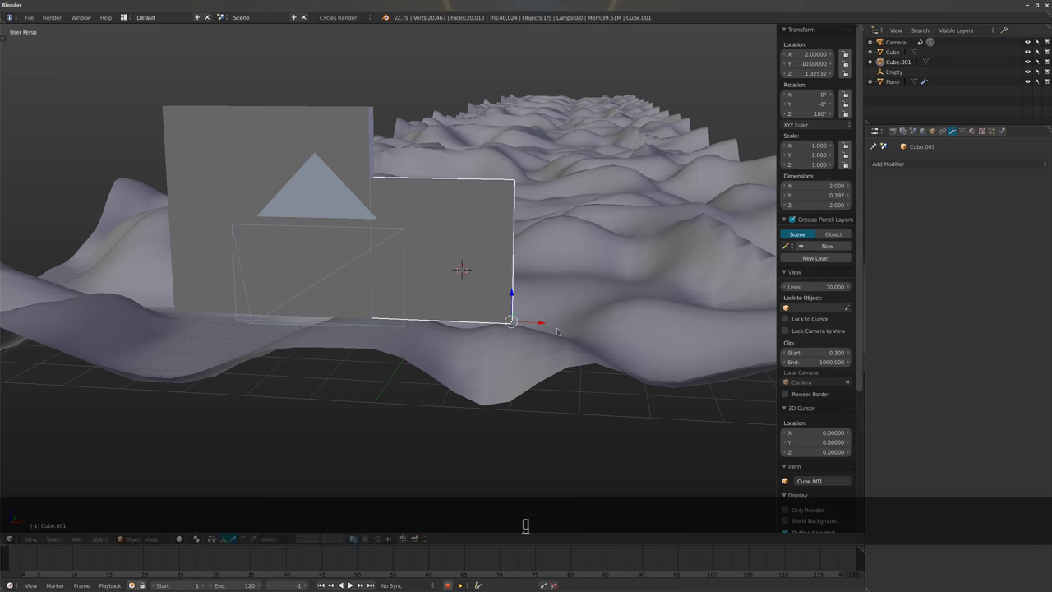
left_click(615, 328)
key("s")
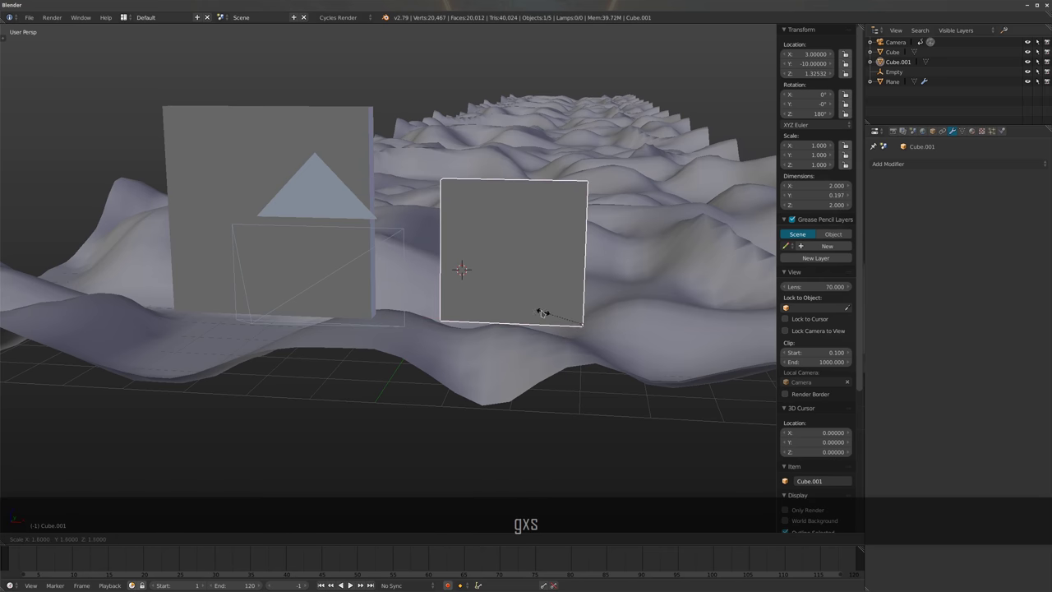
left_click(528, 301)
middle_click_drag(529, 301, 462, 292)
key("Tab")
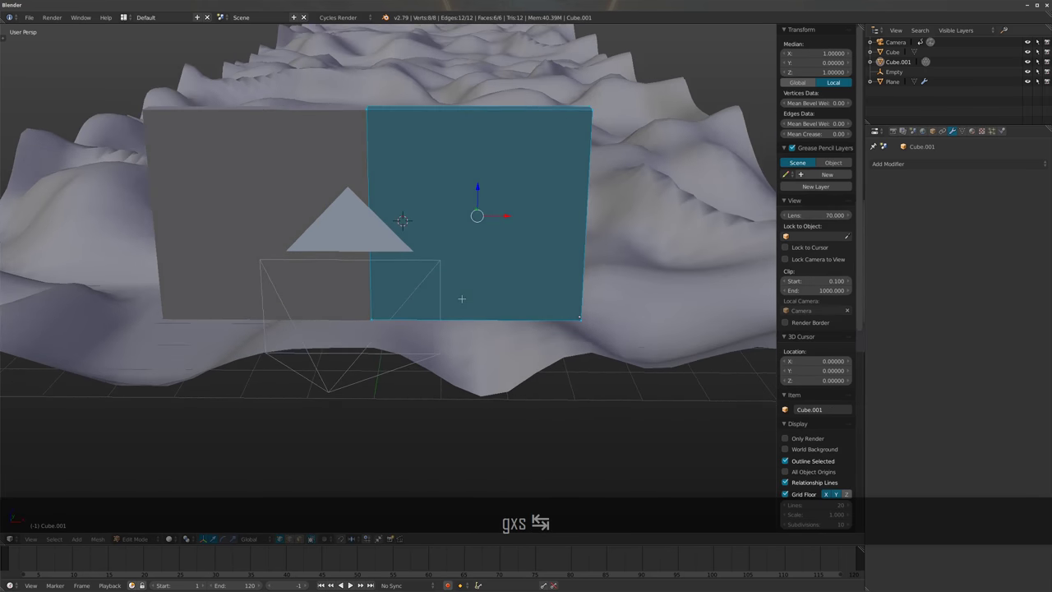
key("Tab")
In the camera view, lower both slabs together to about Z 0.83 so they fill the frame
key("KP_0")
right_click(353, 302, "shift")
key("g")
key("z")
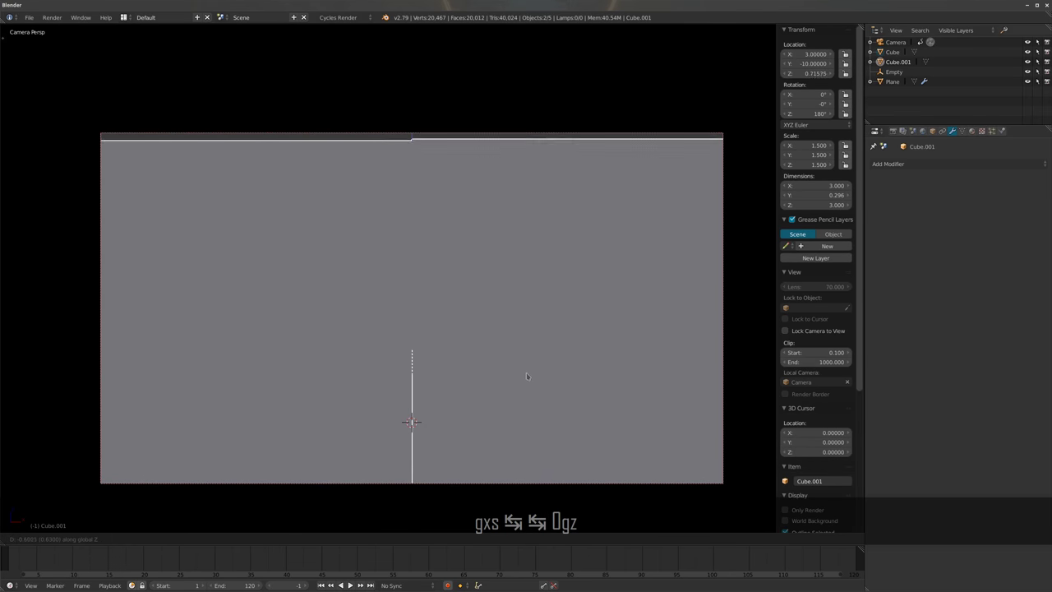
middle_click_drag(534, 367, 580, 368)
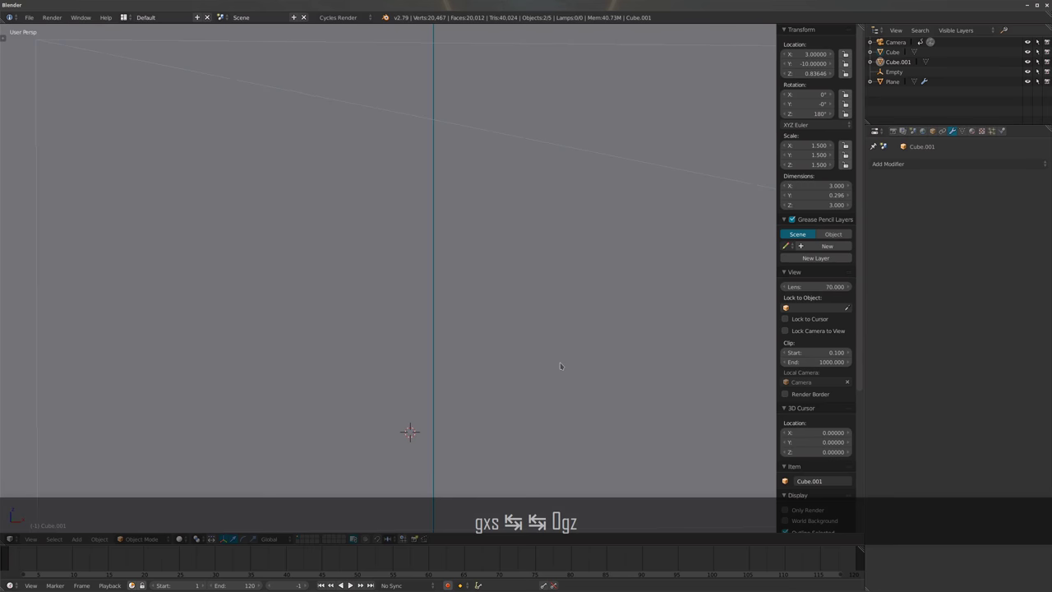
key("KP_0")
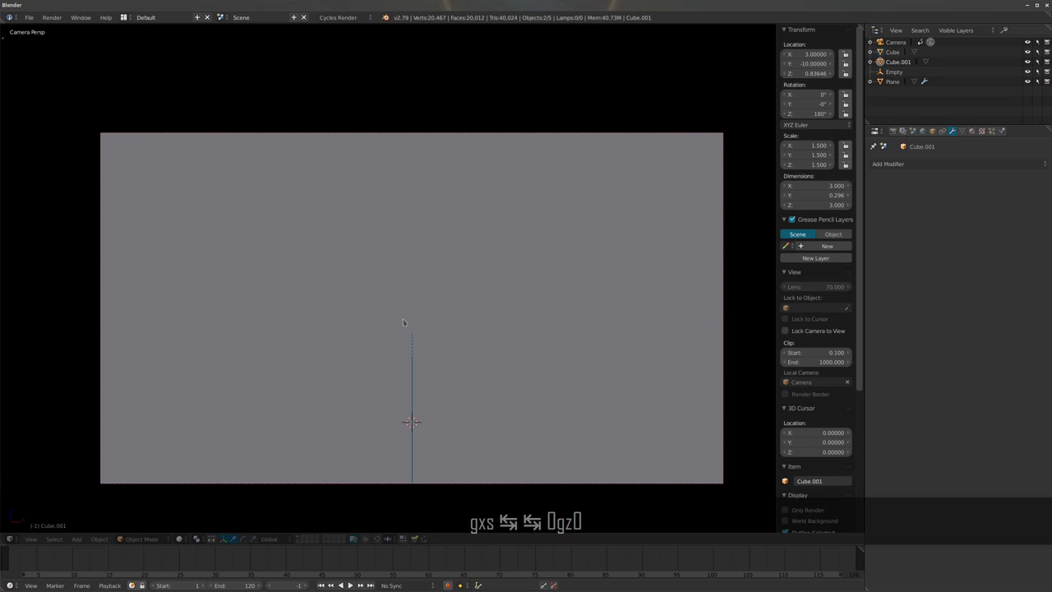
Return to frame 1 and select the original slab outside the camera view
key("shift+Left")
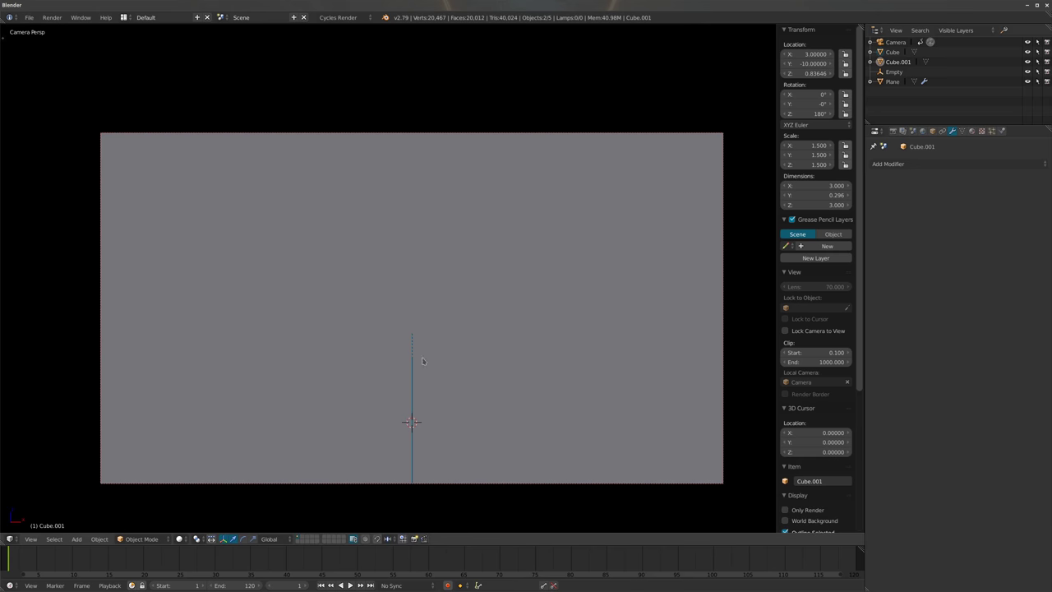
key("KP_0")
right_click(378, 373)
scroll(378, 373, "up", 2)
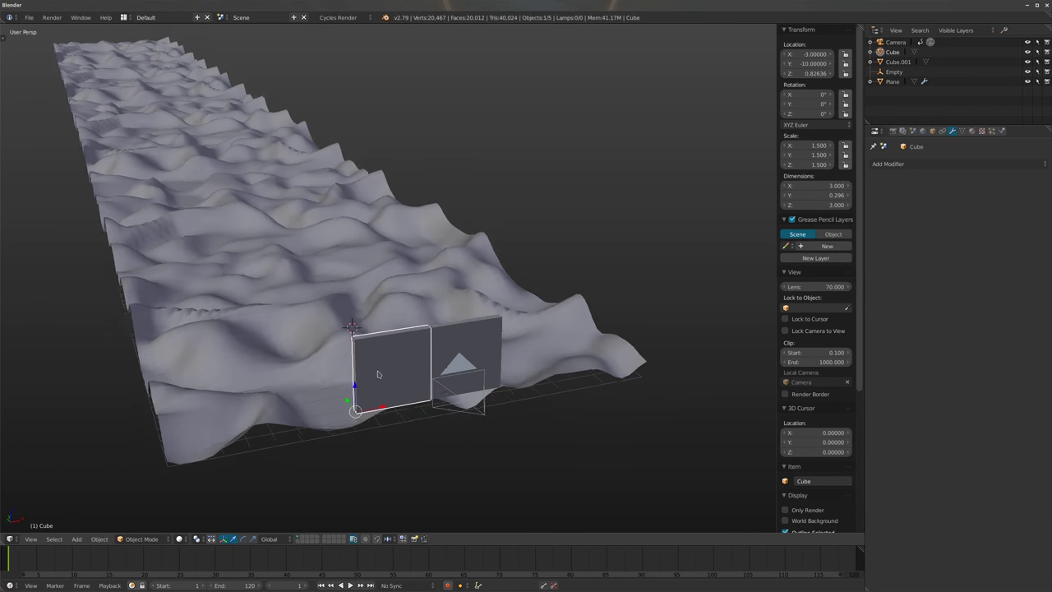
middle_click_drag(383, 375, 440, 381, "shift")
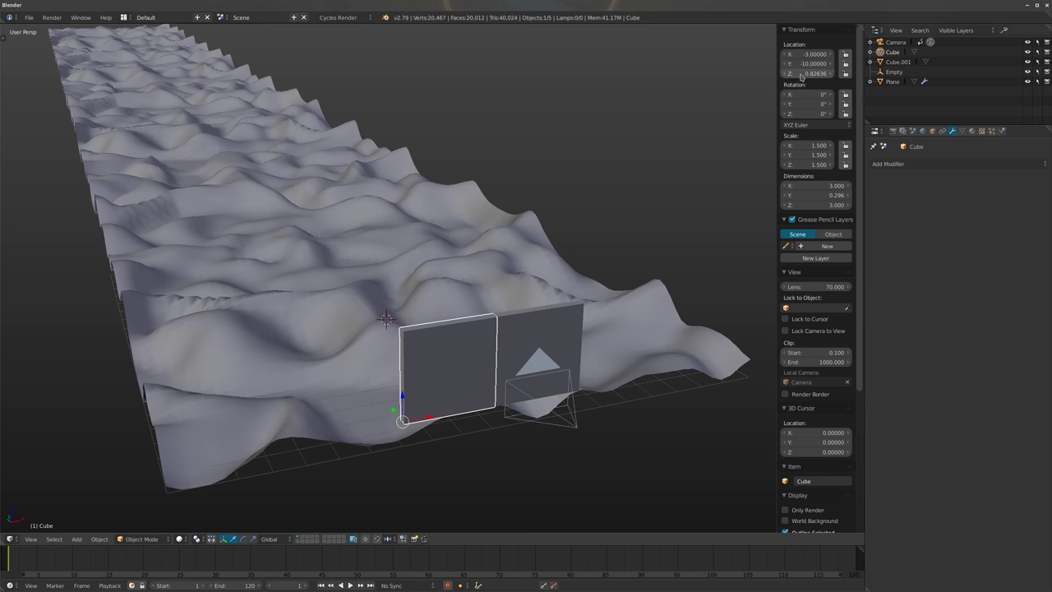
At frame 1, keyframe only the Z rotation of both closed doors
right_click(810, 113)
left_click(740, 132)
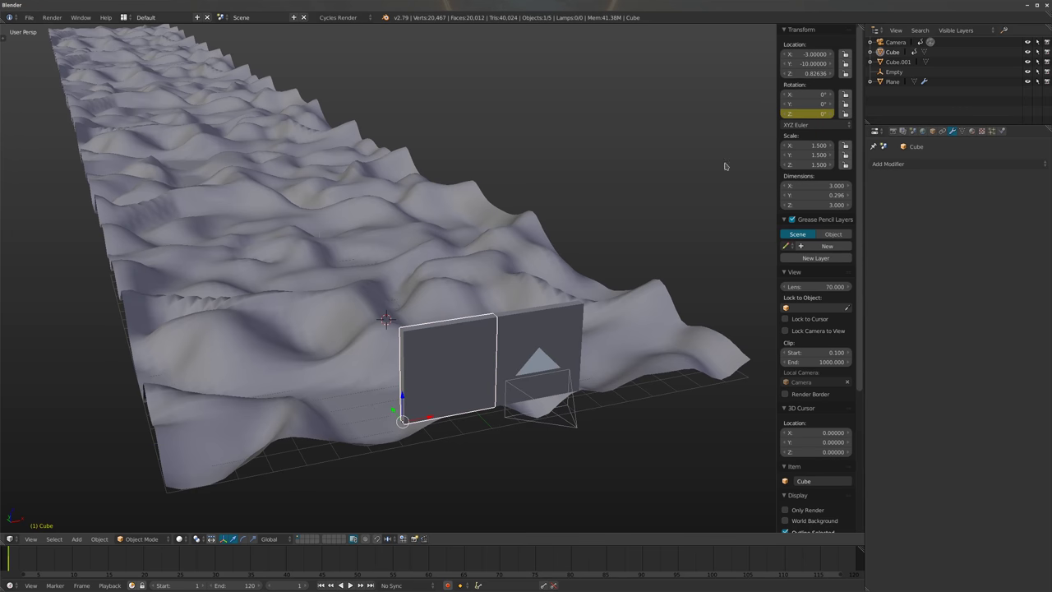
right_click(553, 319)
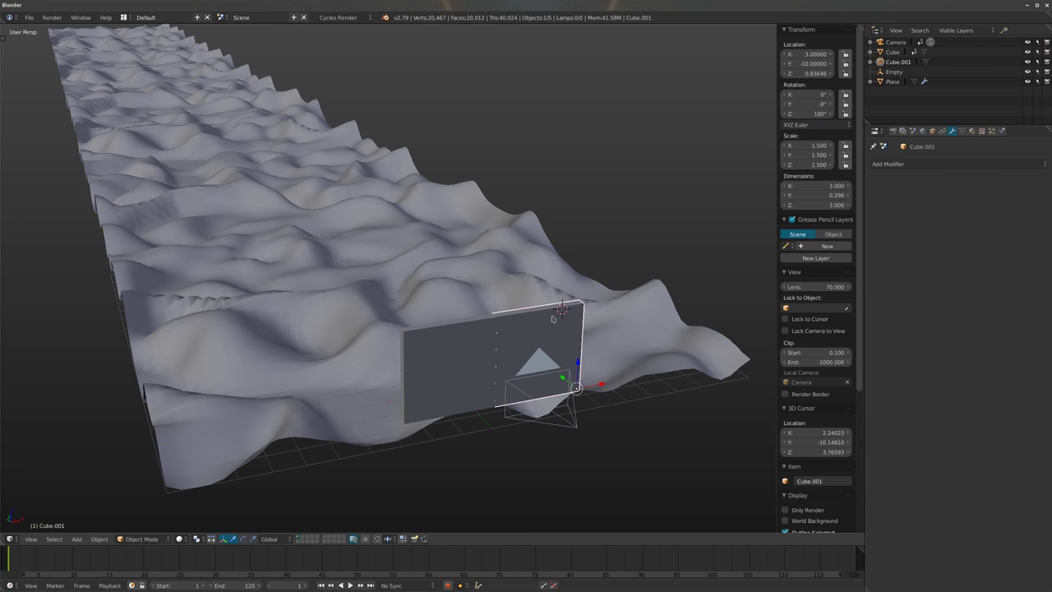
right_click(810, 113)
left_click(764, 147)
At frame 5, swing the original door open to 90 degrees about Z and keyframe that rotation
middle_click_drag(625, 358, 638, 270, "shift")
left_click_drag(22, 561, 38, 560)
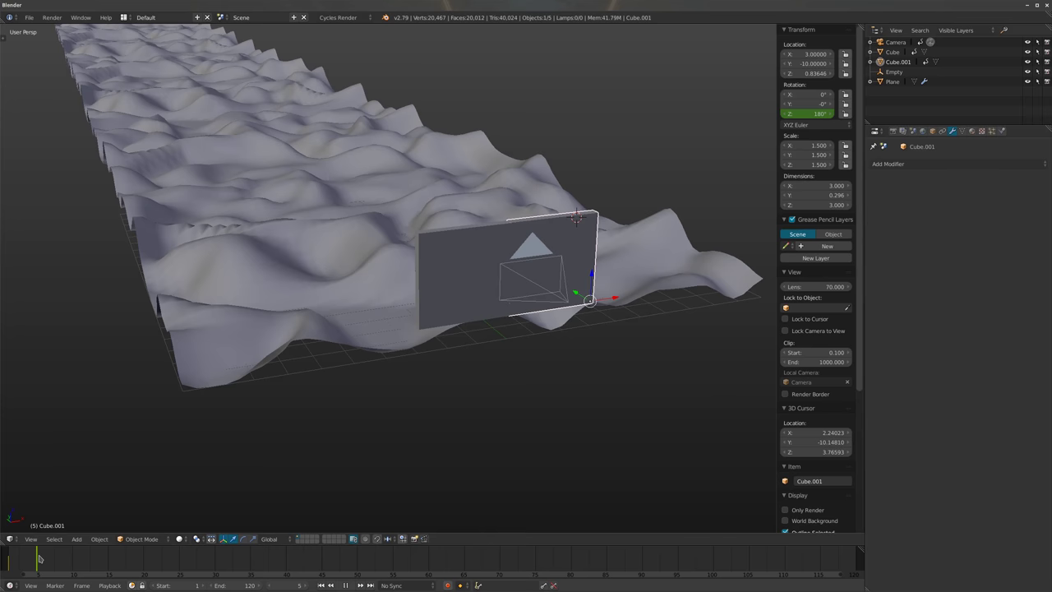
scroll(485, 271, "up", 3)
right_click(449, 294)
middle_click_drag(450, 294, 452, 379)
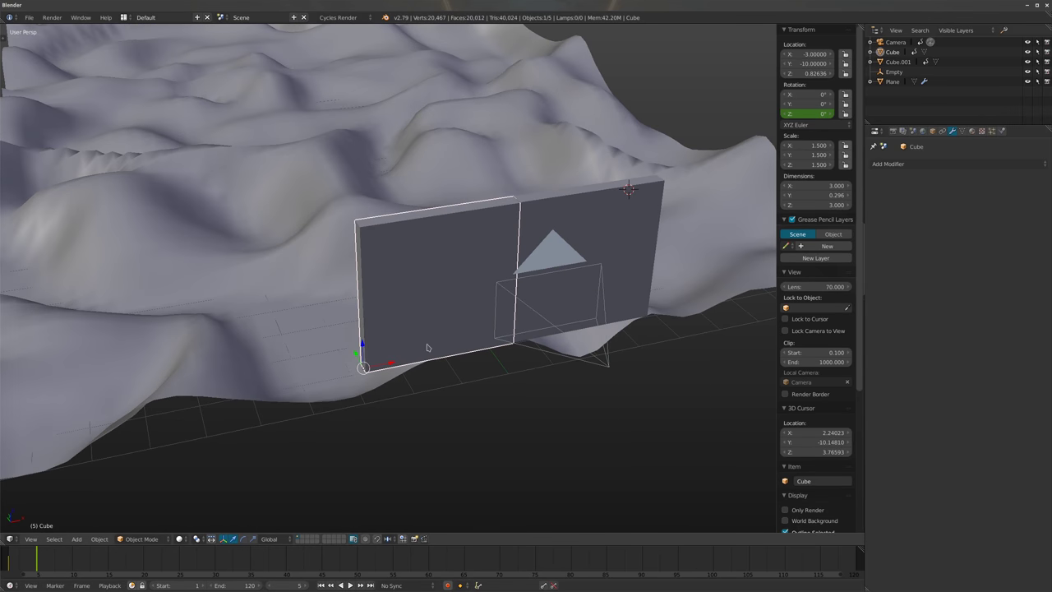
key("r")
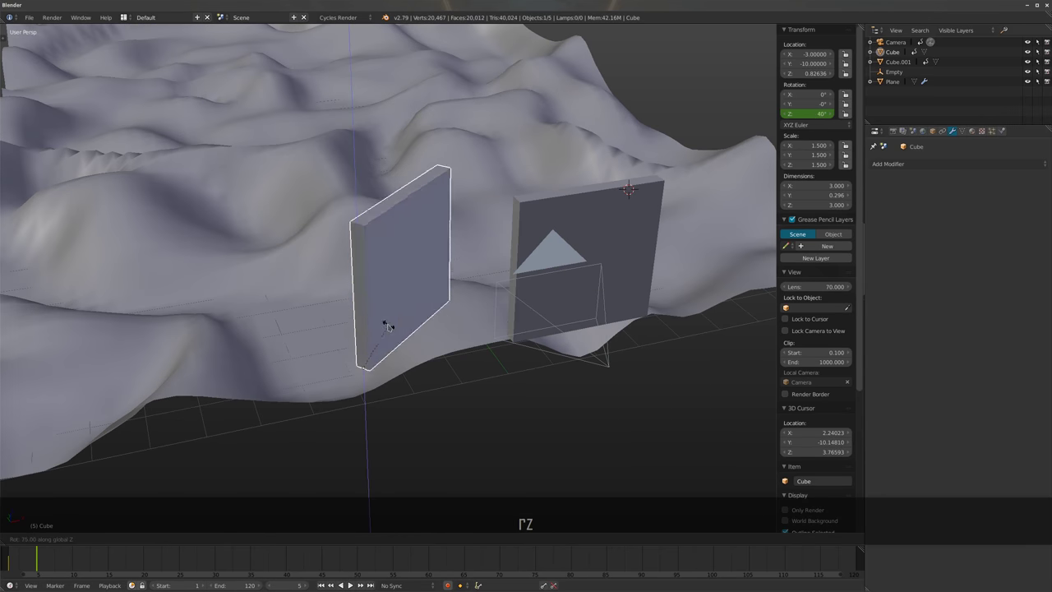
left_click(344, 321)
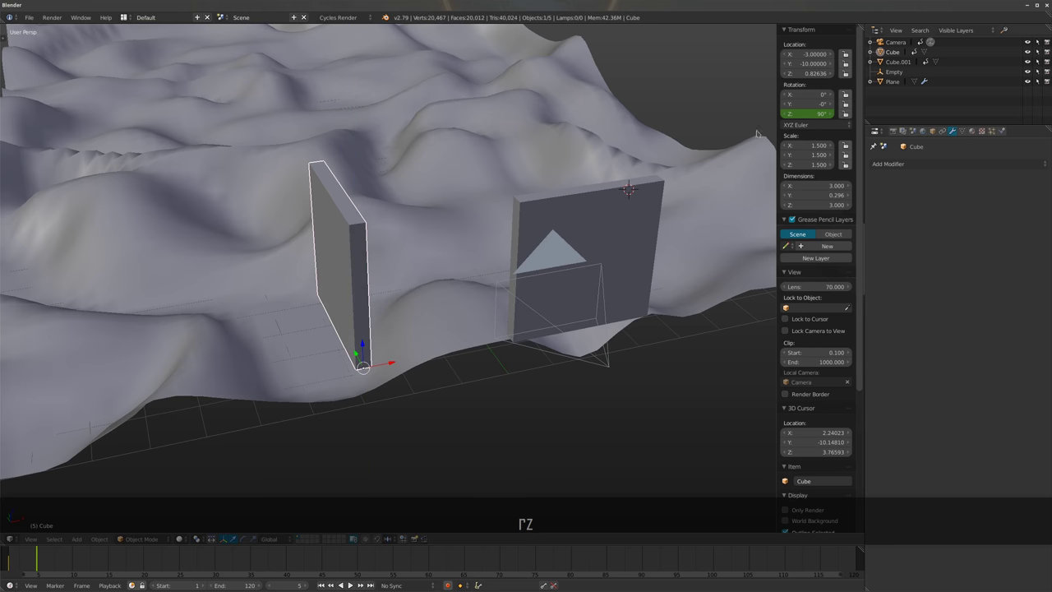
Swing the duplicated door open about Z to a rotation of 90 degrees
right_click(616, 237)
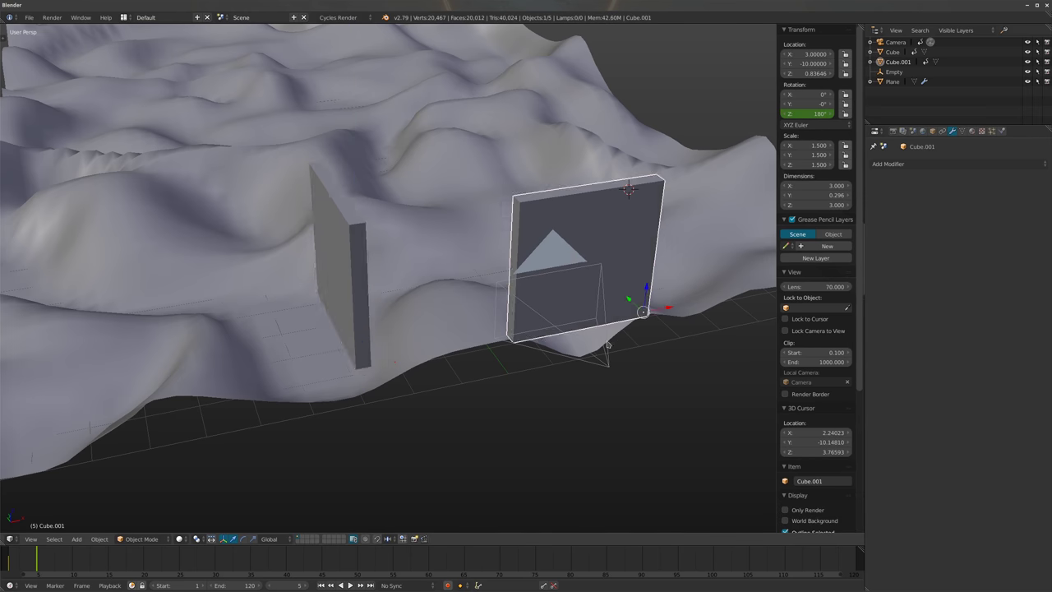
middle_click_drag(607, 341, 595, 347)
key("r")
key("x")
key("Escape")
key("r")
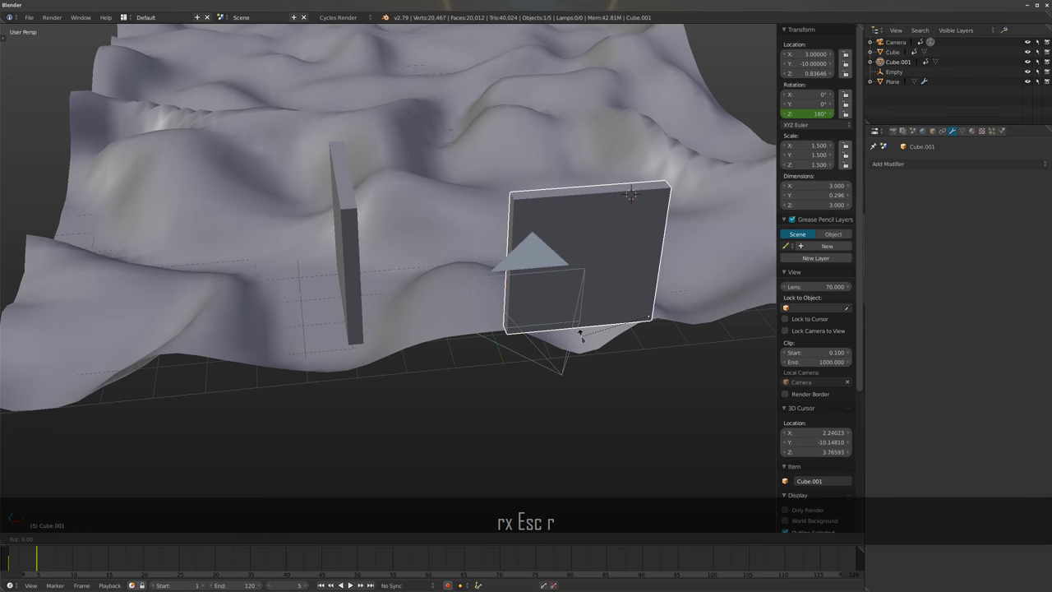
key("z")
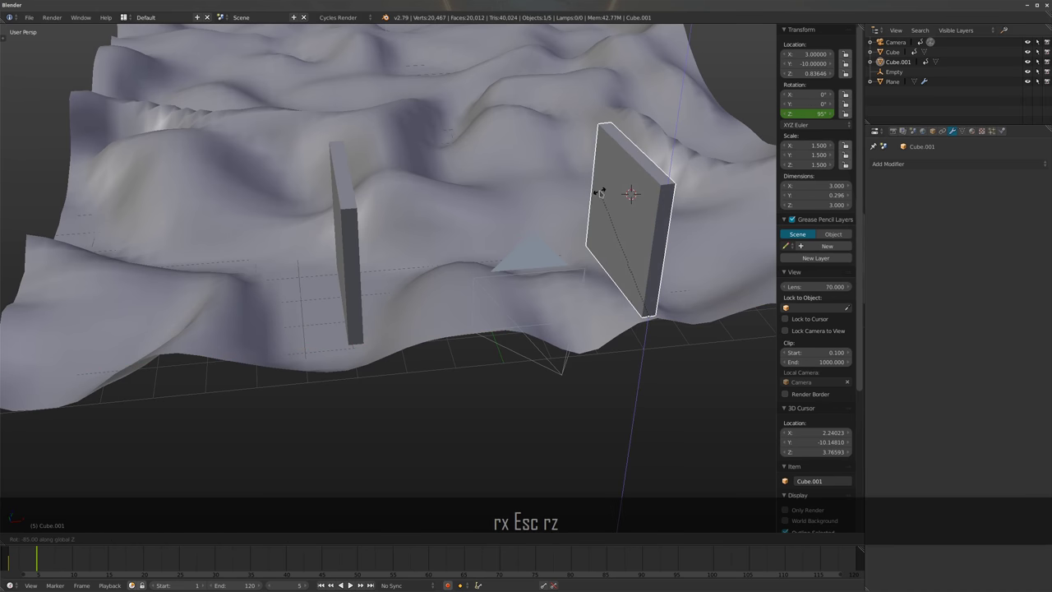
left_click(604, 184)
Keyframe the duplicated door's Z rotation at frame 5
middle_click_drag(539, 289, 507, 322, "shift")
key("a")
right_click(618, 223)
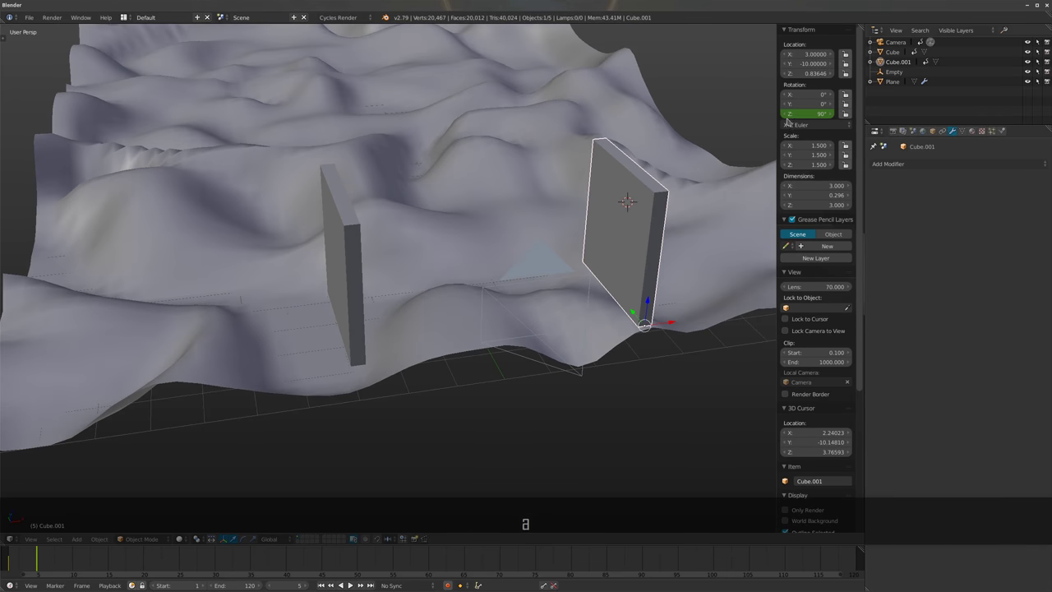
right_click(807, 113)
left_click(785, 110)
Play back the door opening in the perspective view and again through the camera
key("alt+a")
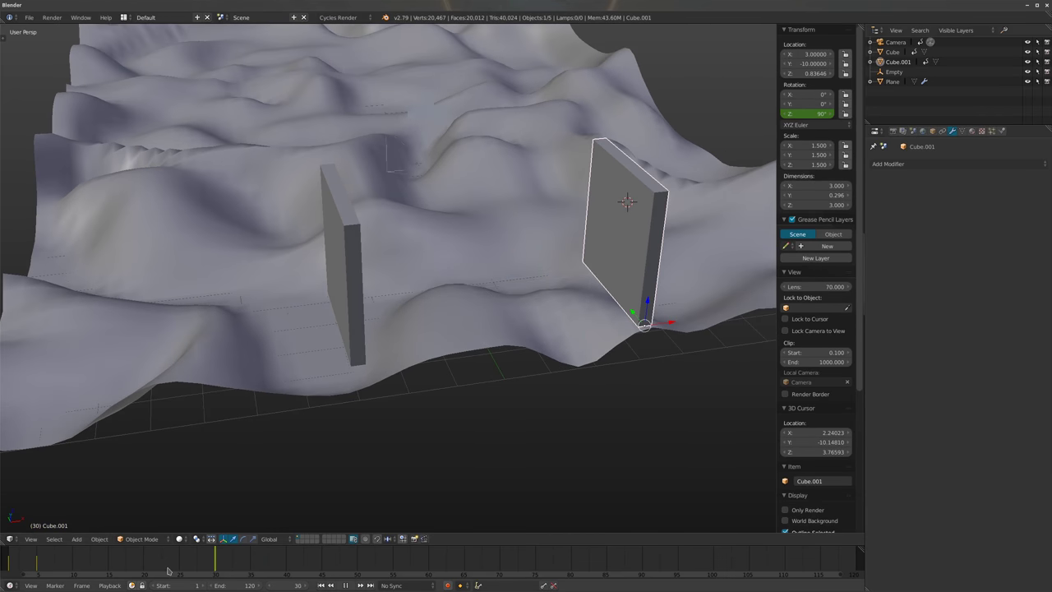
key("alt+a")
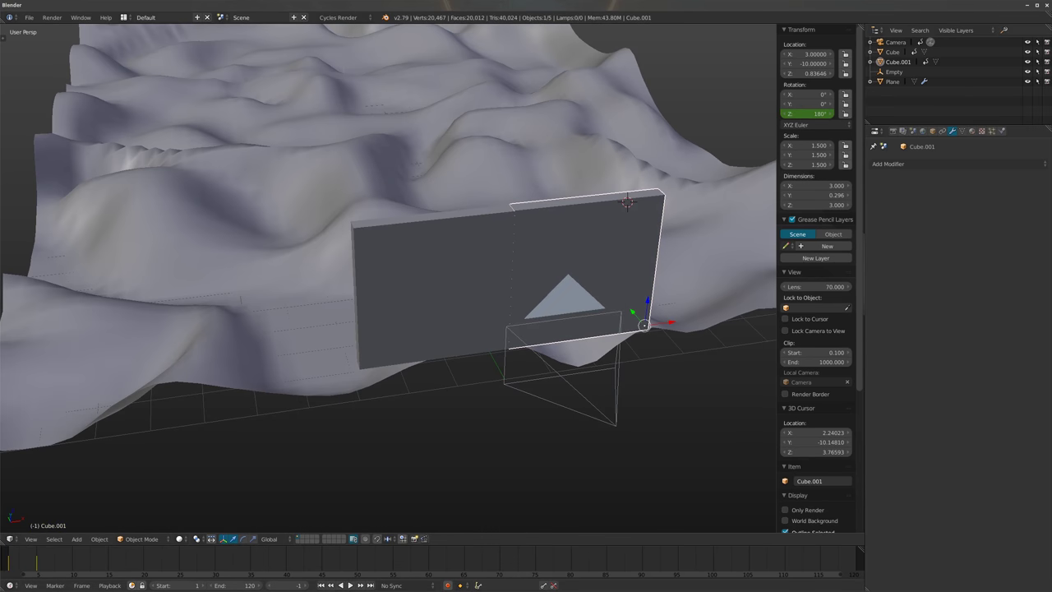
key("KP_0")
key("alt+a")
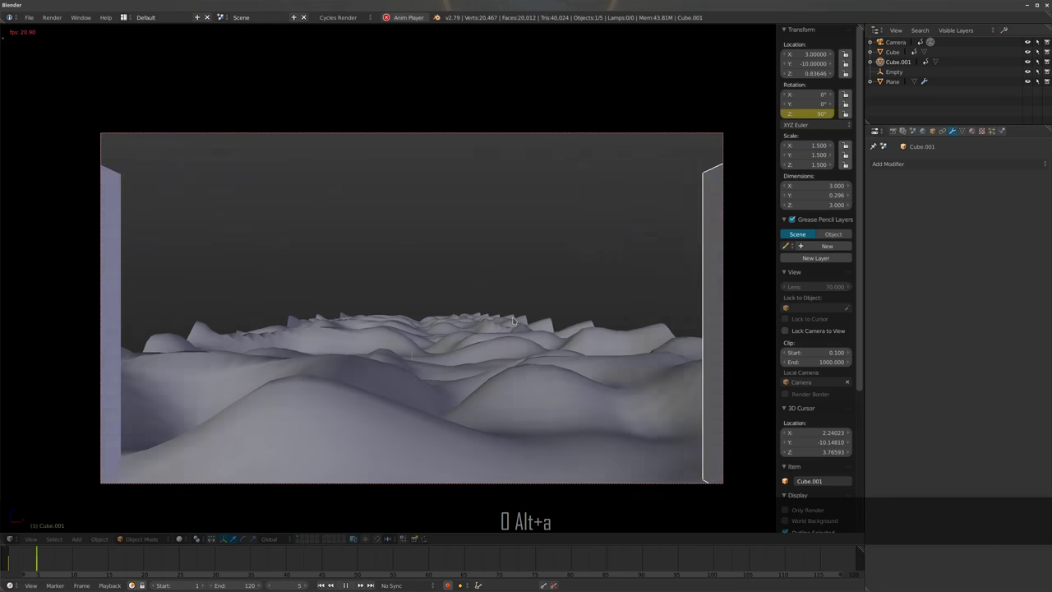
key("alt+a")
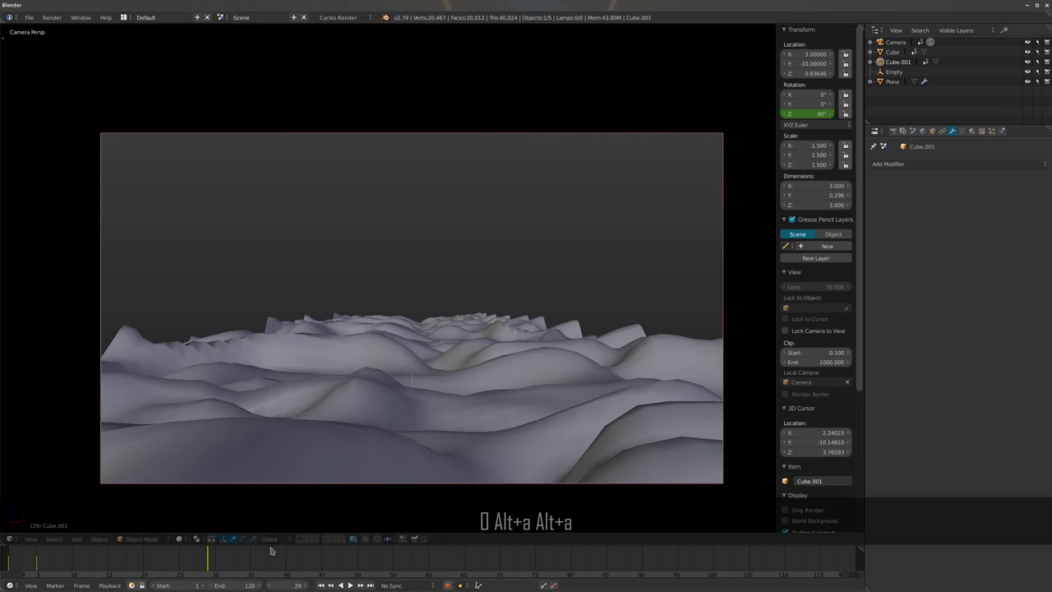
Enlarge the timeline area and turn it into a Dope Sheet
left_click_drag(275, 544, 247, 425)
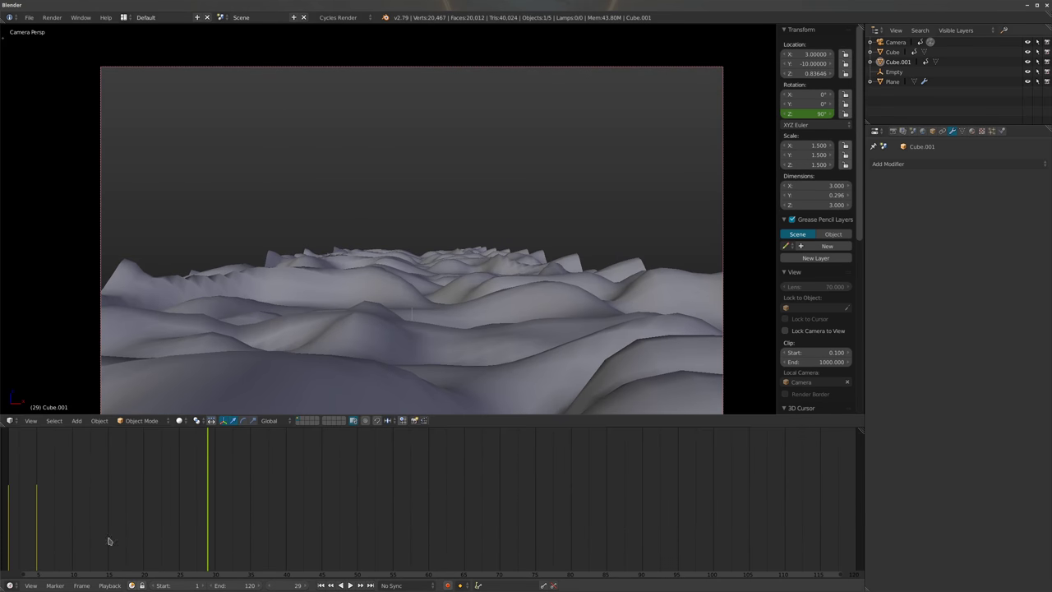
left_click(11, 585)
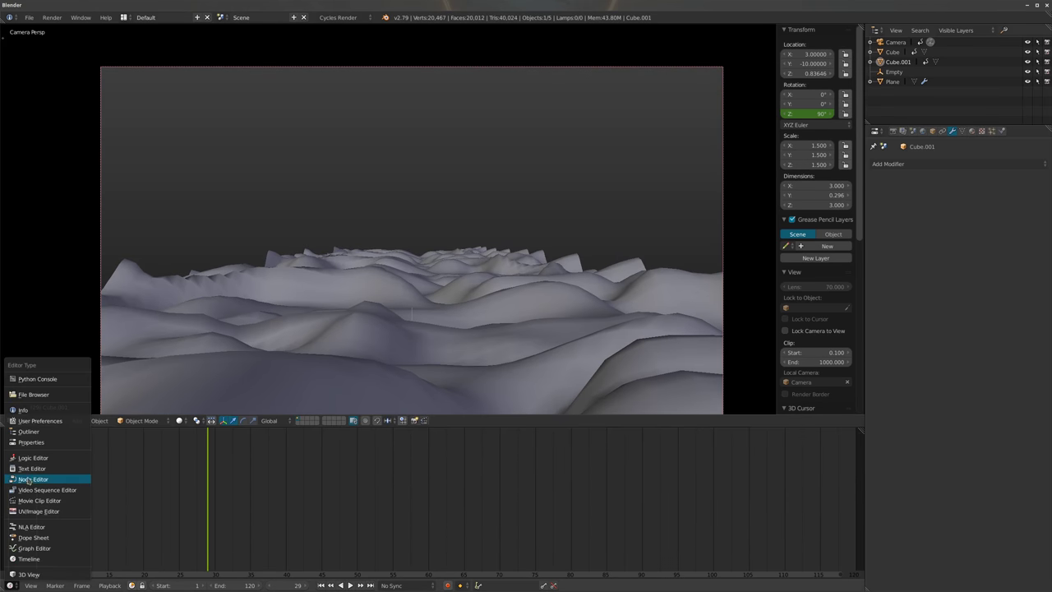
left_click(35, 538)
Move both doors' open-position keyframes to frame 12 to slow down the opening
key("a")
key("b")
left_click_drag(237, 542, 161, 422)
key("g")
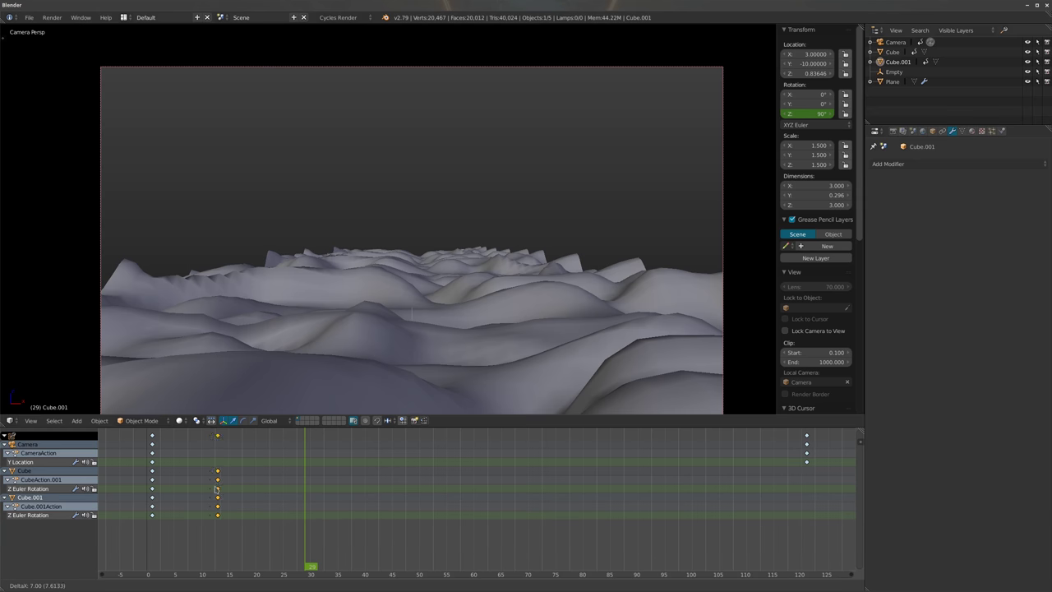
left_click(213, 489)
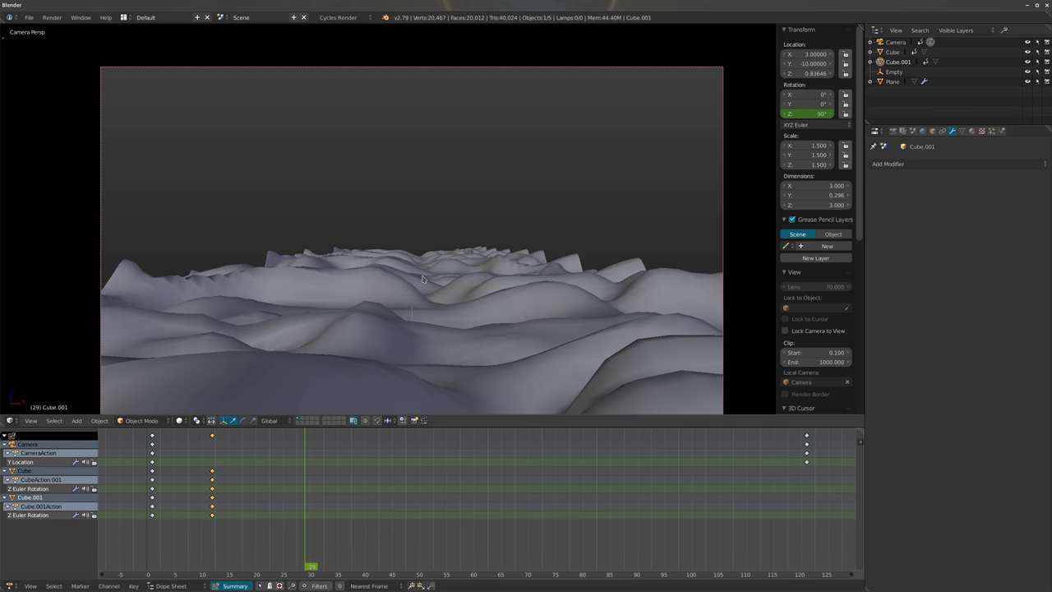
Play the retimed door opening from frame 1 through the camera
key("shift+Left")
key("alt+a")
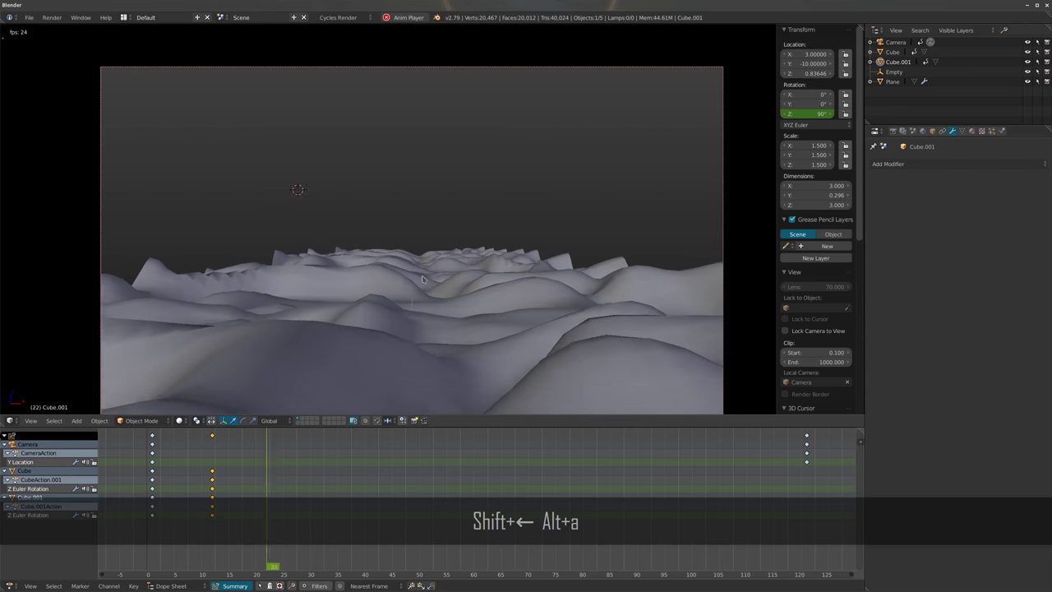
key("alt+a")
Return to frame 1 and select both doors together outside the camera view
scroll(463, 335, "down", 15)
middle_click_drag(462, 337, 492, 254)
key("shift+Left")
scroll(479, 308, "up", 4)
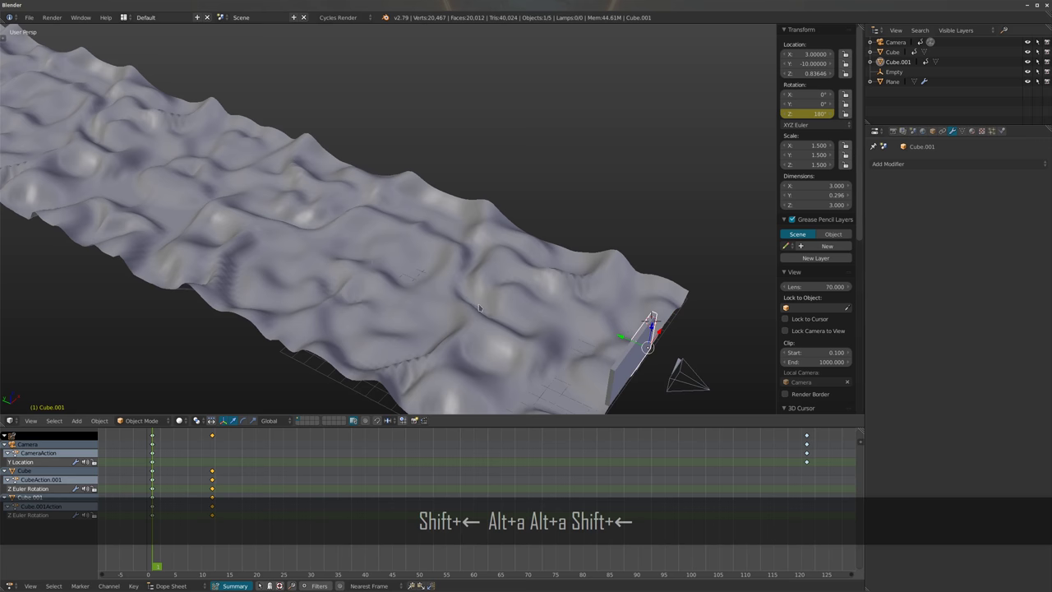
right_click(618, 368)
right_click(637, 369)
right_click(644, 342)
right_click(618, 376, "shift")
middle_click_drag(563, 344, 606, 323)
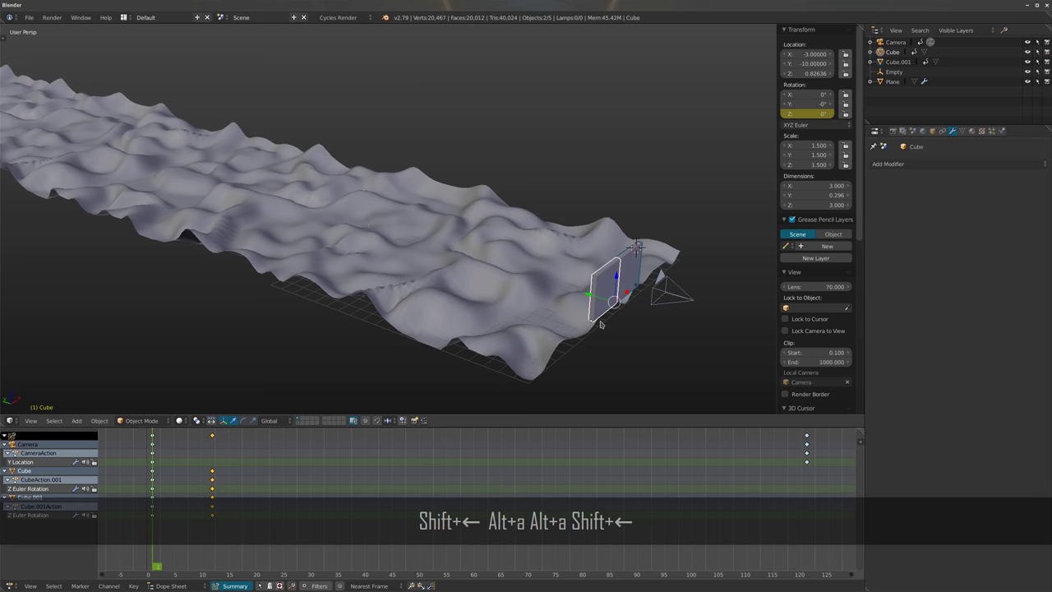
Make linked duplicates of both doors and move them 40 units along Y
key("alt+d")
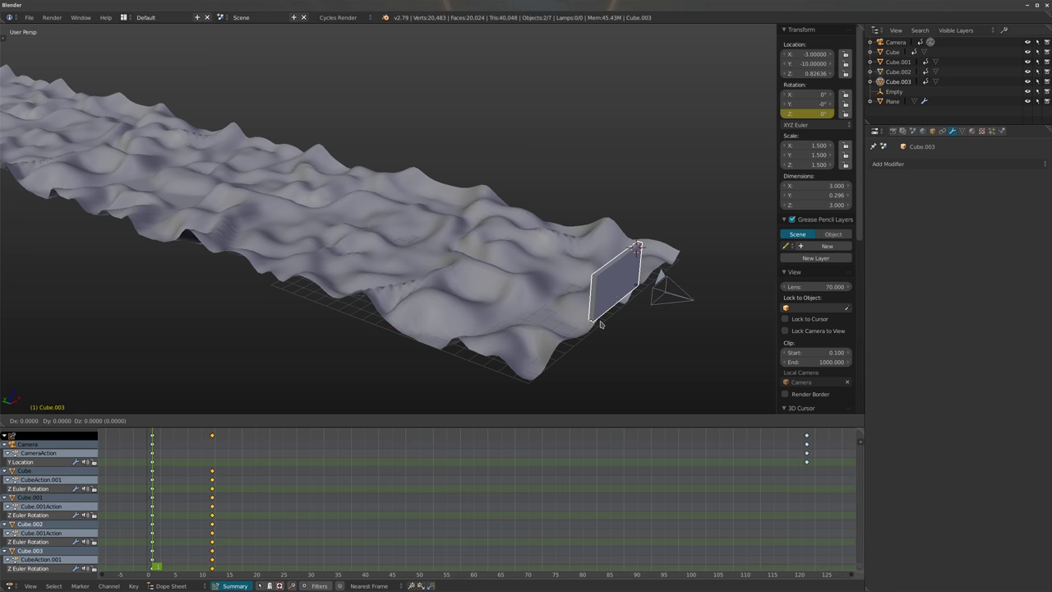
type("y40")
key("Return")
middle_click_drag(322, 251, 333, 287)
left_click_drag(170, 456, 152, 475)
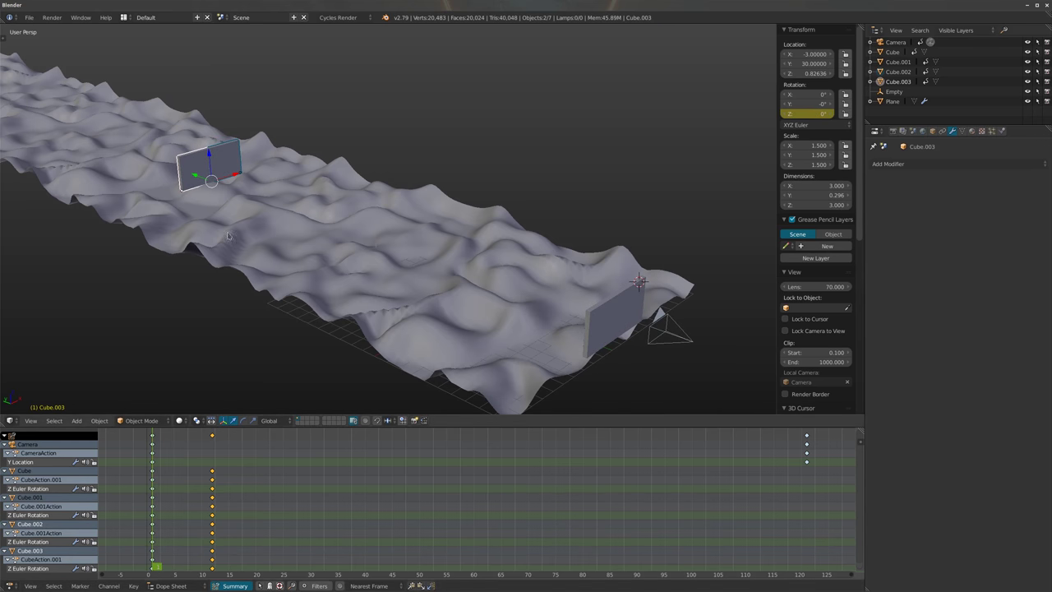
Clear the Z rotation keyframes of the linked copy of the original door
right_click(186, 168)
right_click(227, 164)
right_click(200, 169)
right_click(225, 163, "shift")
right_click(191, 176)
scroll(82, 502, "down", 3)
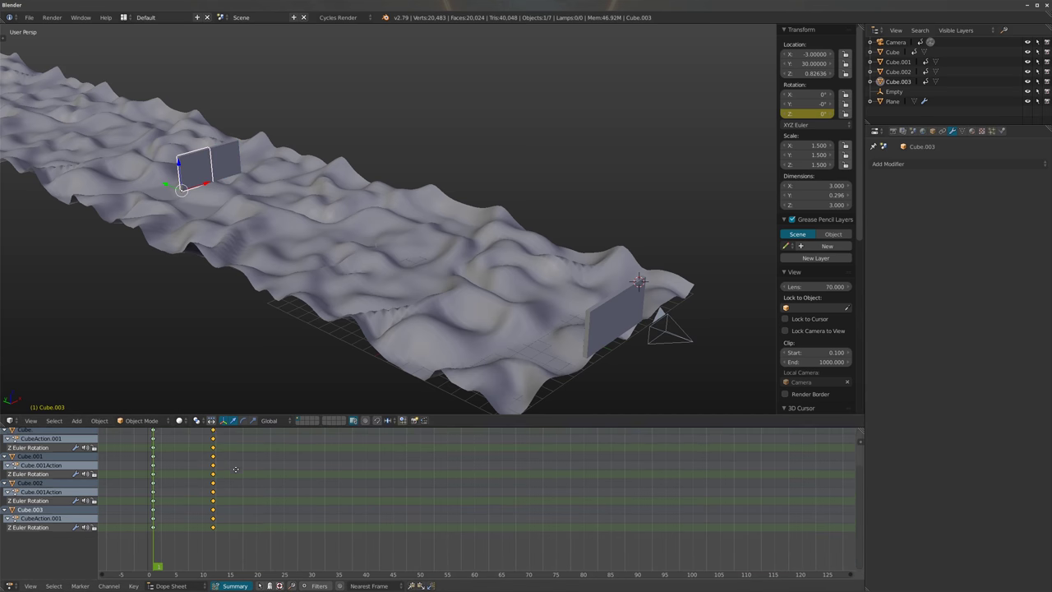
right_click(826, 113)
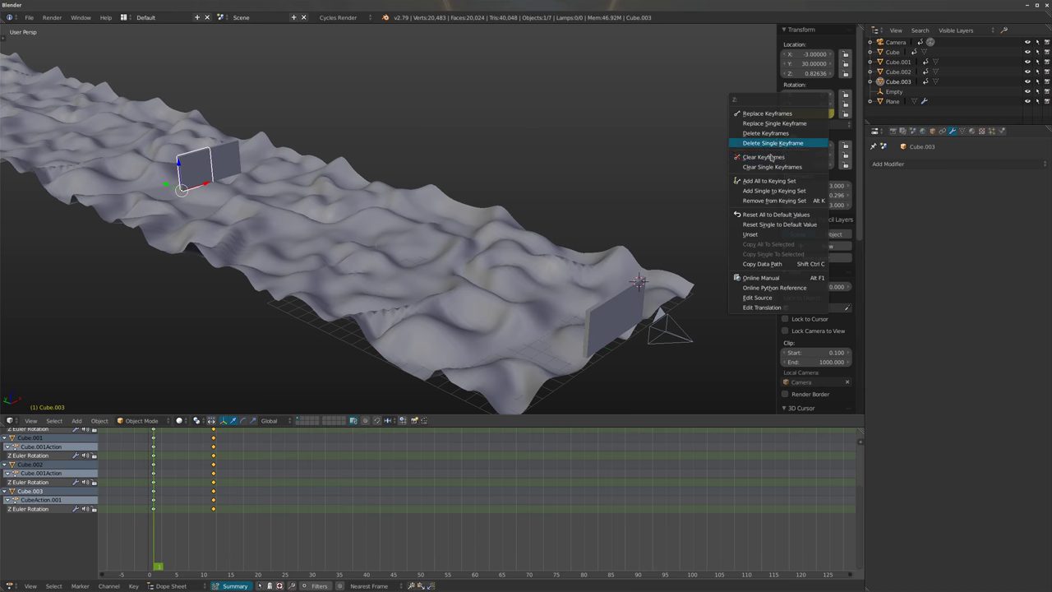
left_click(781, 157)
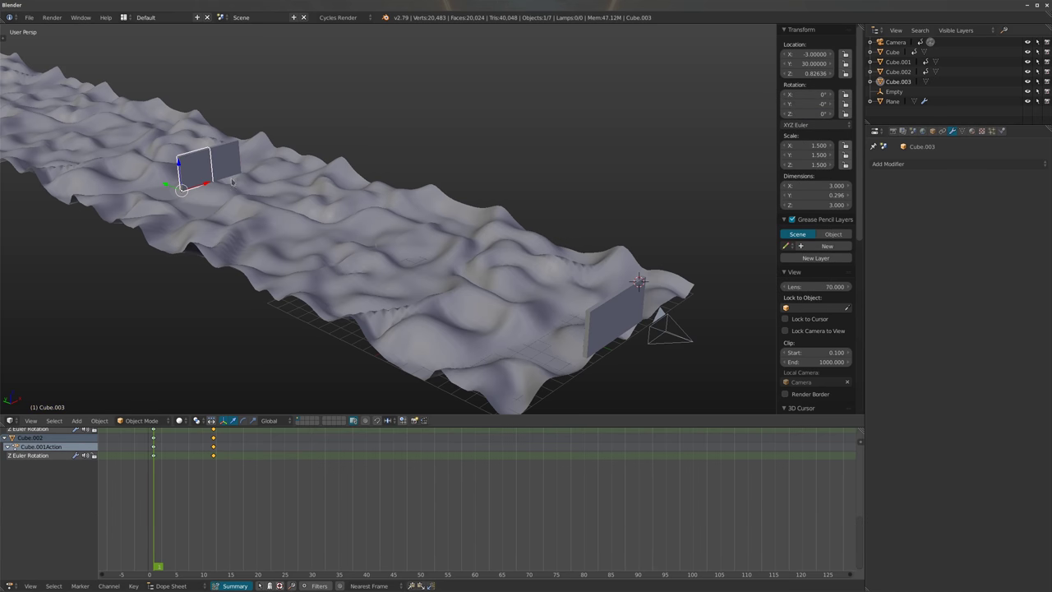
middle_click_drag(325, 281, 351, 312, "shift")
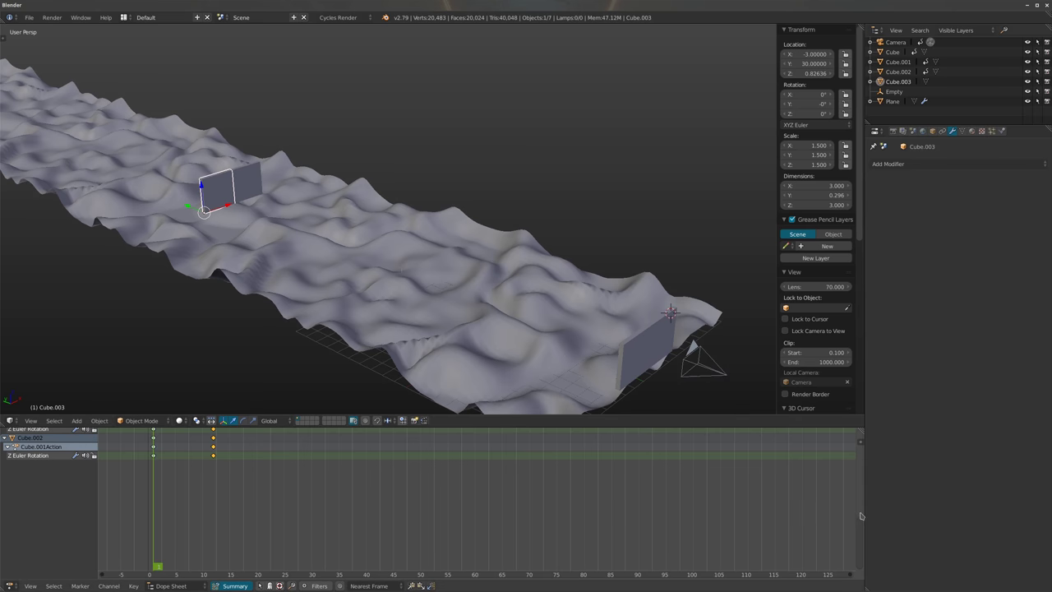
scroll(861, 515, "up", 3)
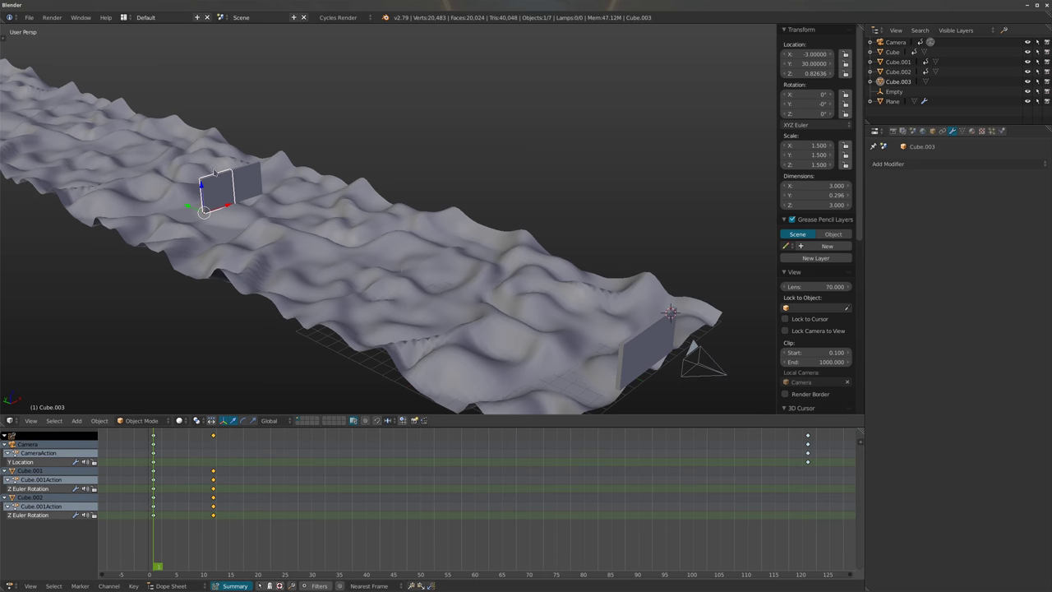
Play the animation briefly, and undo the keyframe clearing and the linked duplication of the doors
key("alt+a")
key("alt+a")
key("ctrl+z")
key("ctrl+z")
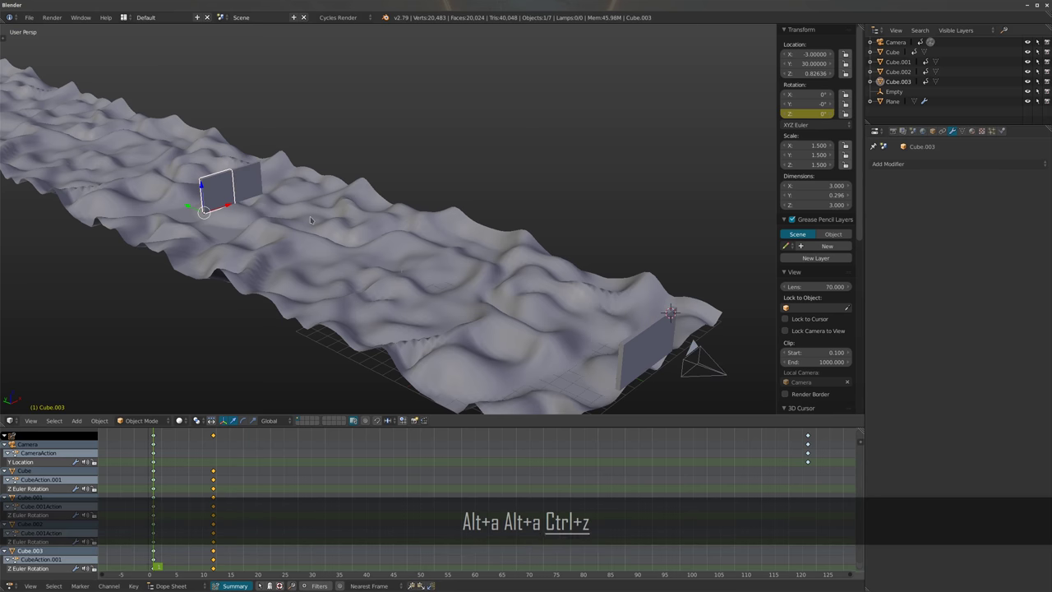
key("ctrl+z")
key("ctrl+z")
key("ctrl+z")
key("ctrl+z")
key("ctrl+z")
key("ctrl+z")
key("ctrl+z")
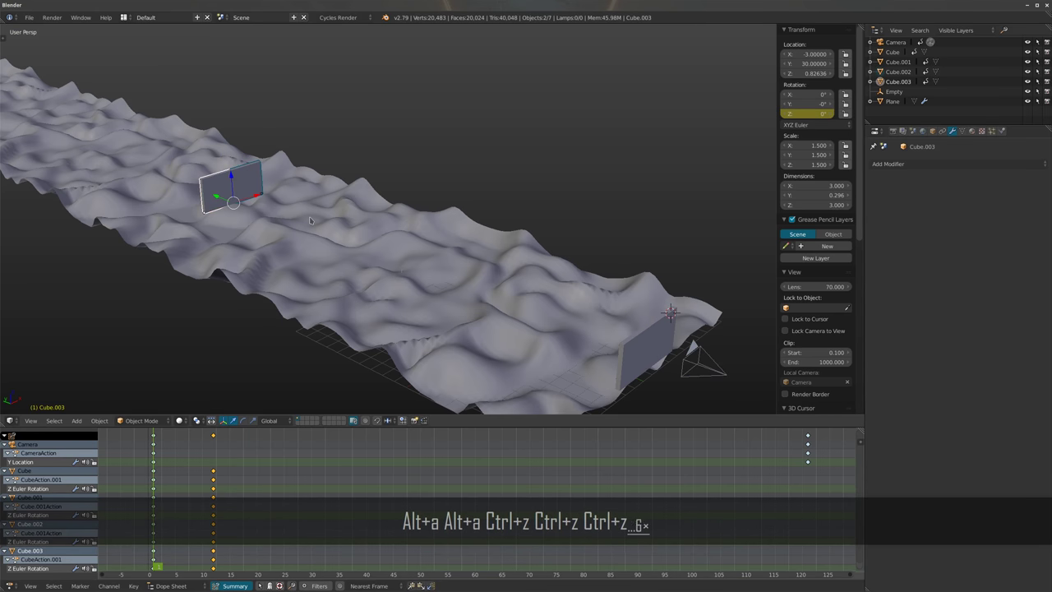
key("ctrl+z")
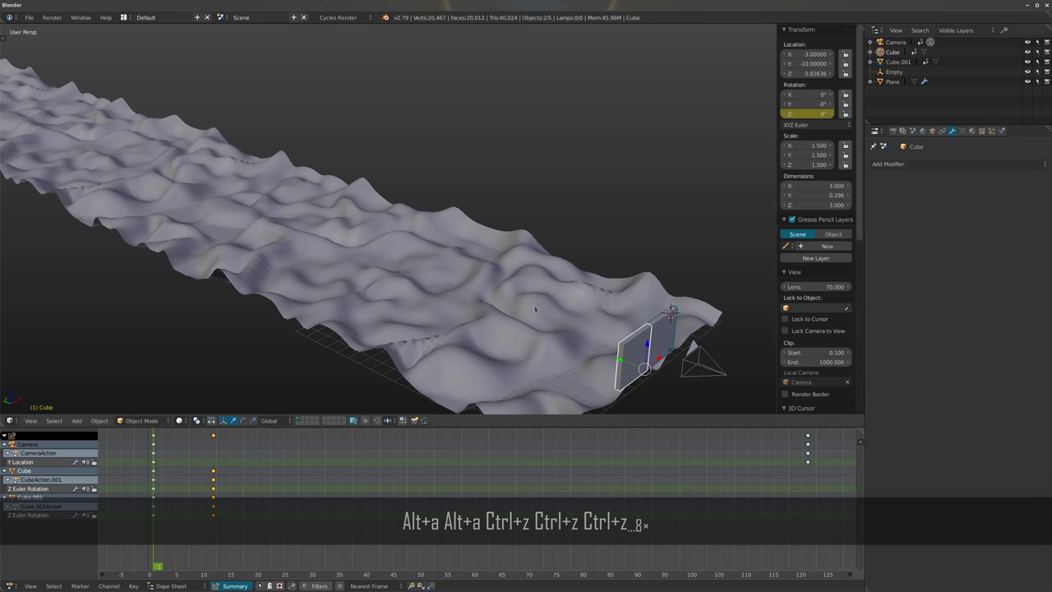
Duplicate both doors as independent copies and move them 40 units along Y
key("shift+d")
type("y")
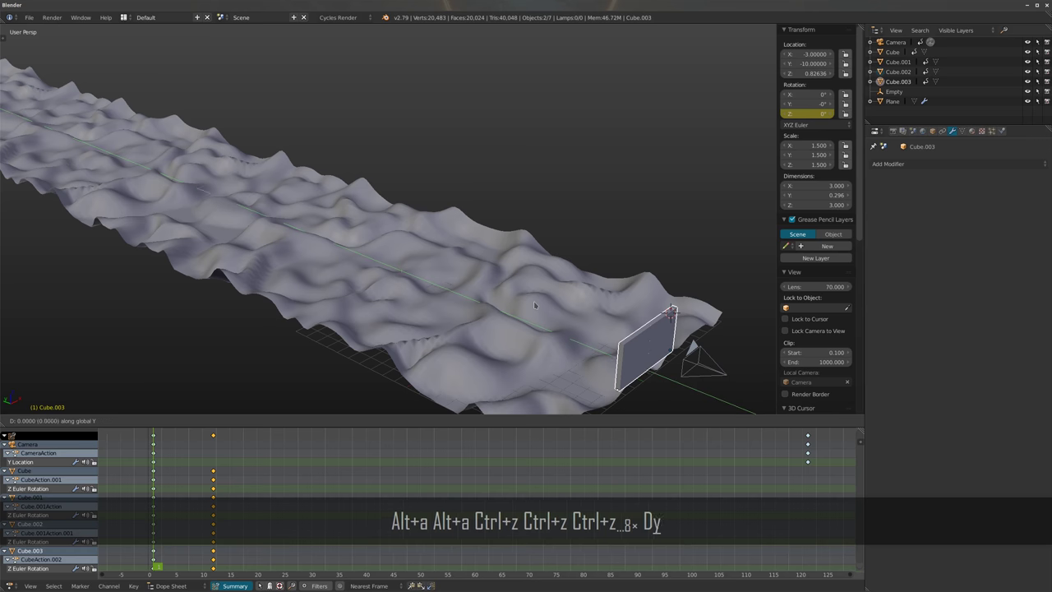
type("40")
key("Return")
Clear the Z rotation keyframes of both duplicated doors further along the terrain
right_click(220, 194)
middle_click_drag(309, 277, 479, 309)
scroll(461, 314, "down", 2)
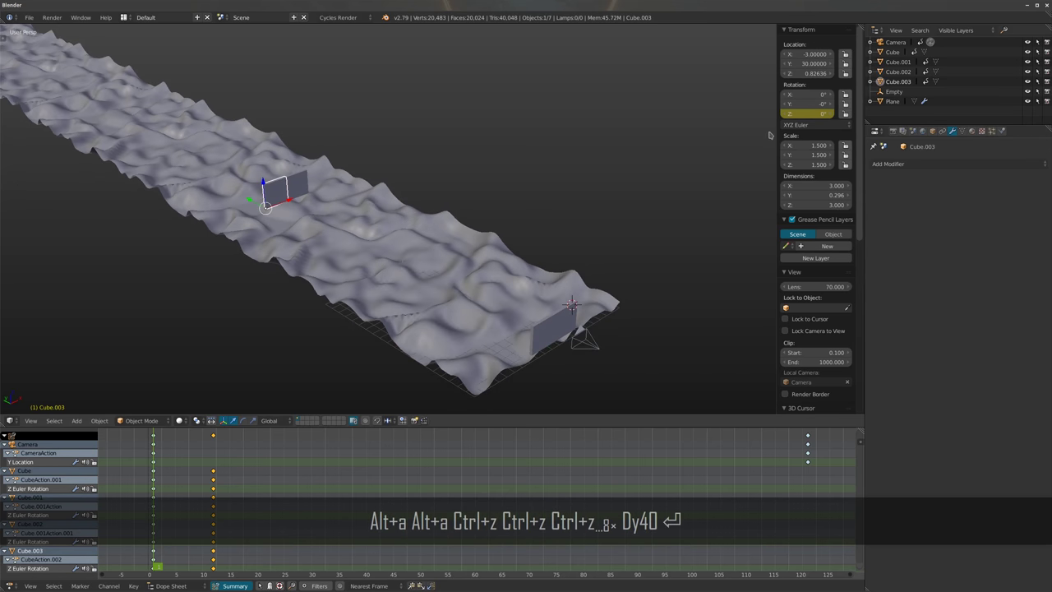
right_click(812, 115)
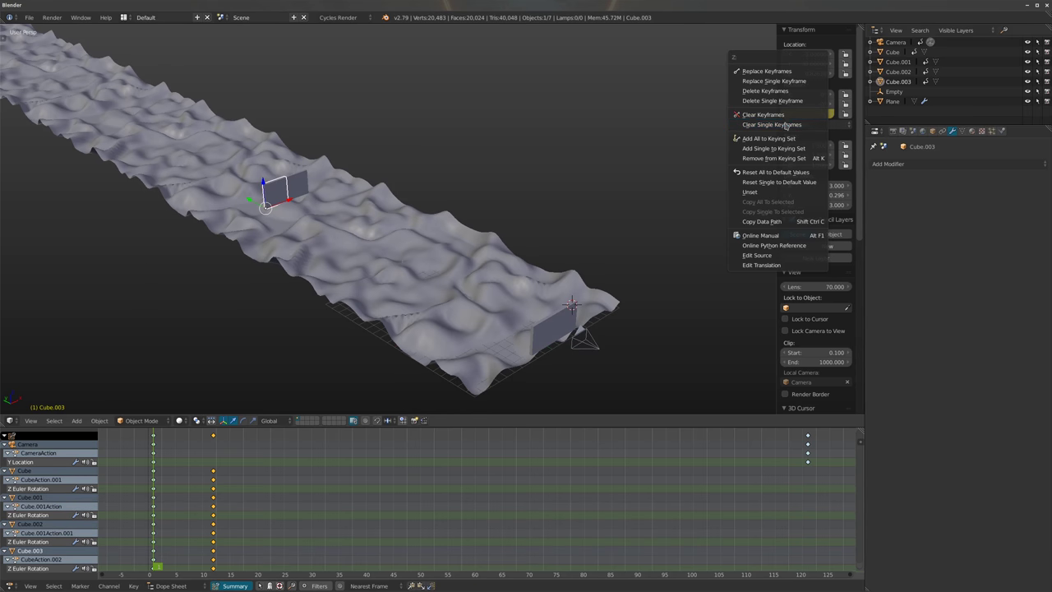
left_click(791, 125)
right_click(304, 183)
right_click(812, 114)
right_click(812, 115)
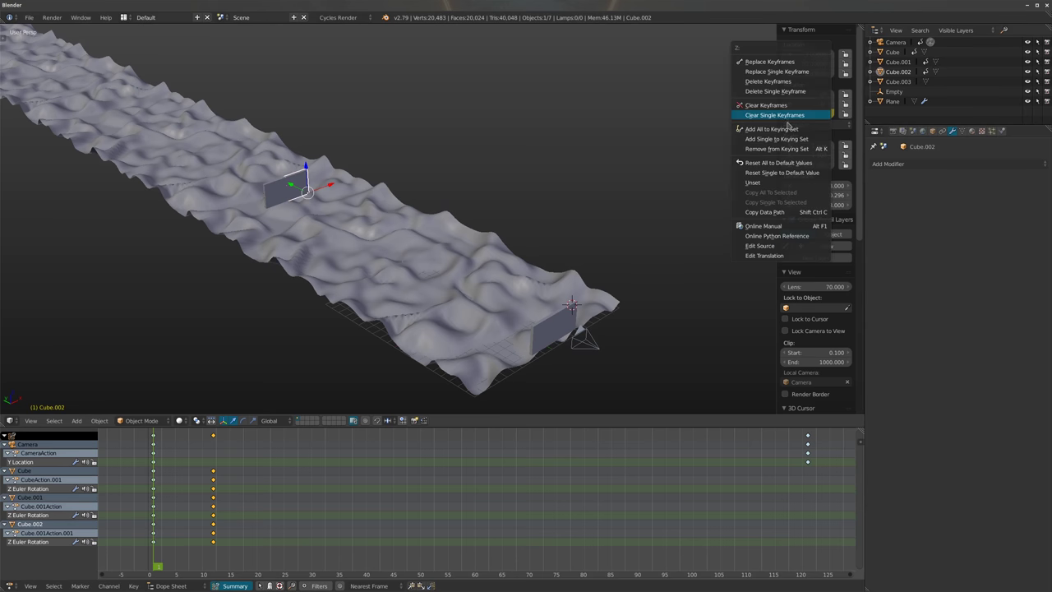
left_click(790, 125)
Play the animation through the camera and inspect how both door pairs look along the terrain
key("KP_0")
key("alt+a")
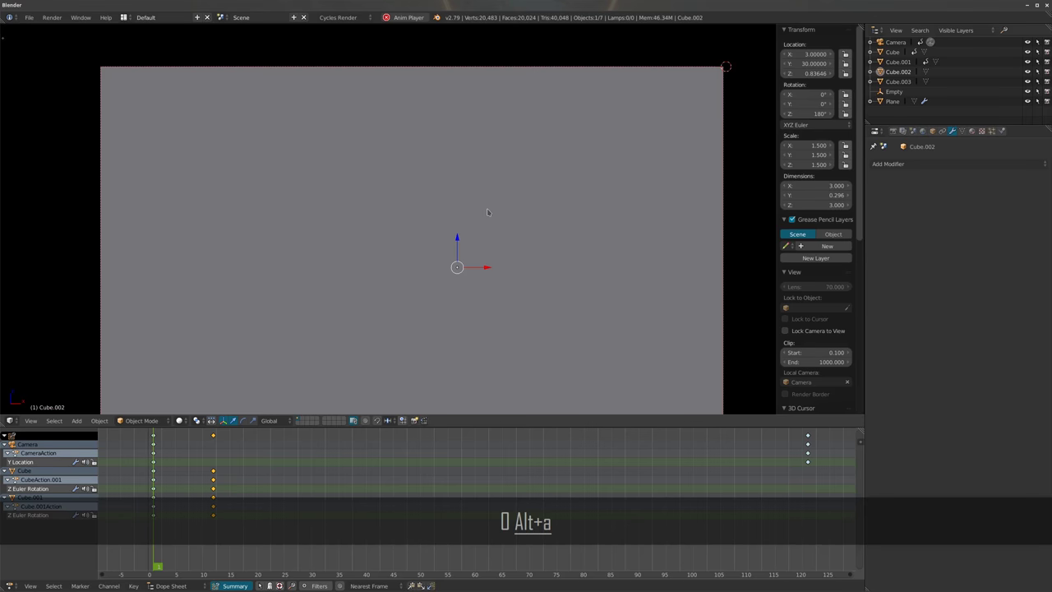
key("a")
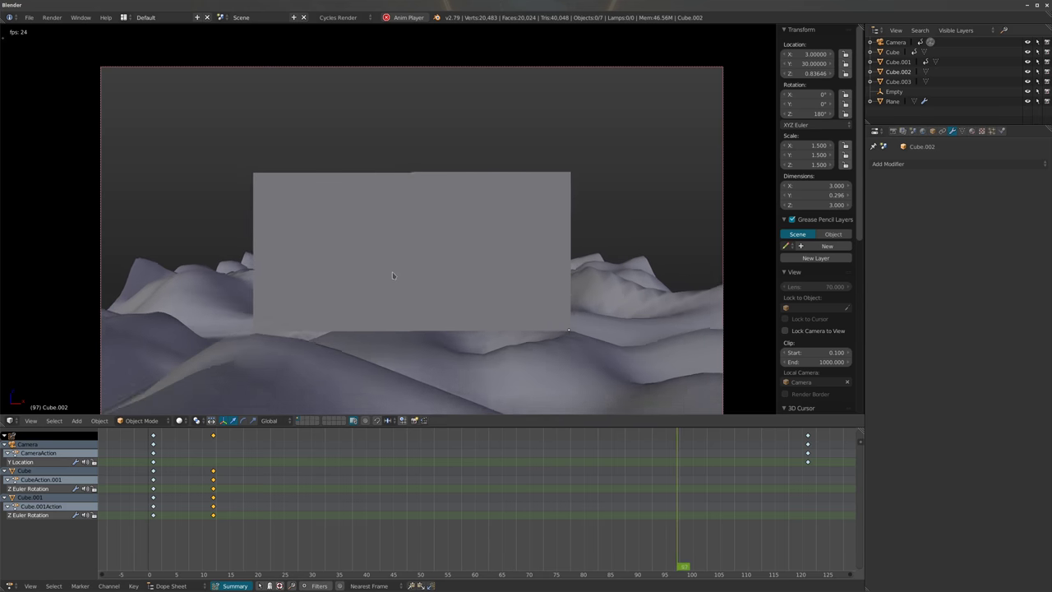
key("alt+a")
middle_click_drag(410, 318, 430, 243)
scroll(430, 349, "down", 12)
scroll(430, 243, "down", 3)
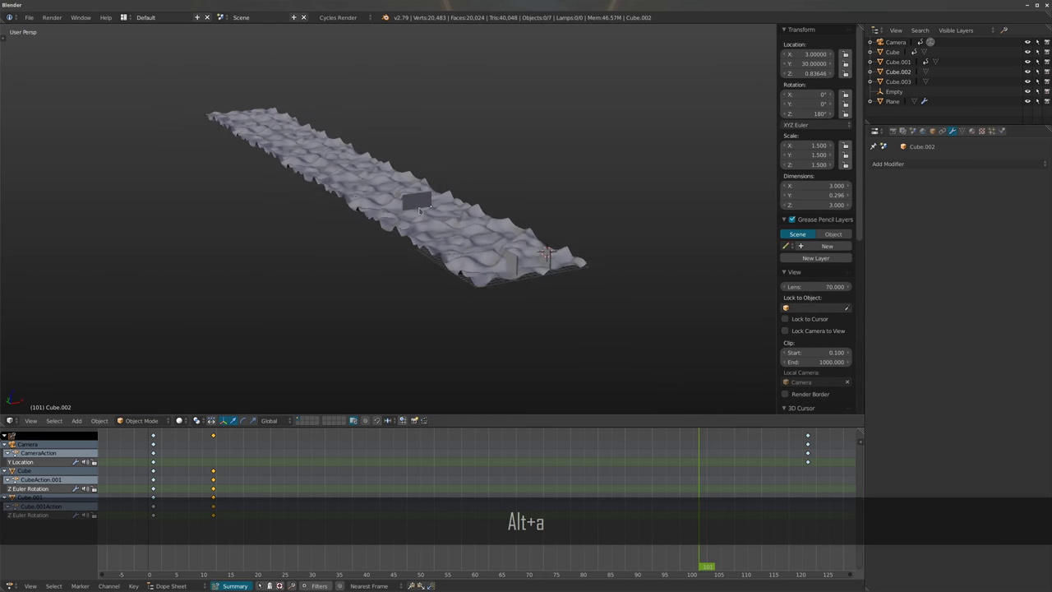
scroll(419, 259, "up", 2)
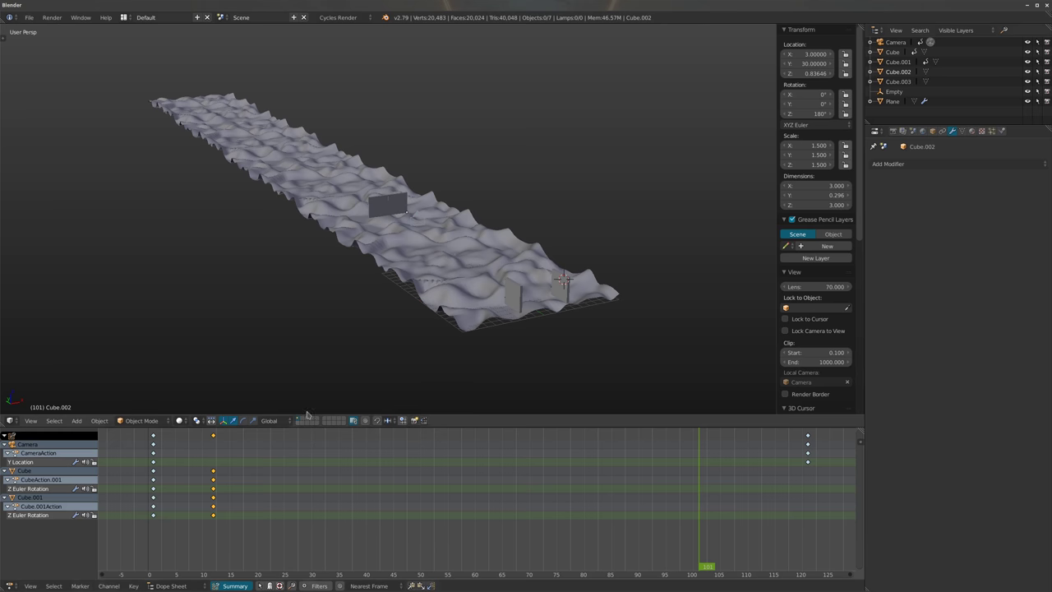
Switch to the empty second layer and enlarge the 3D viewport over the dope sheet
left_click(306, 421)
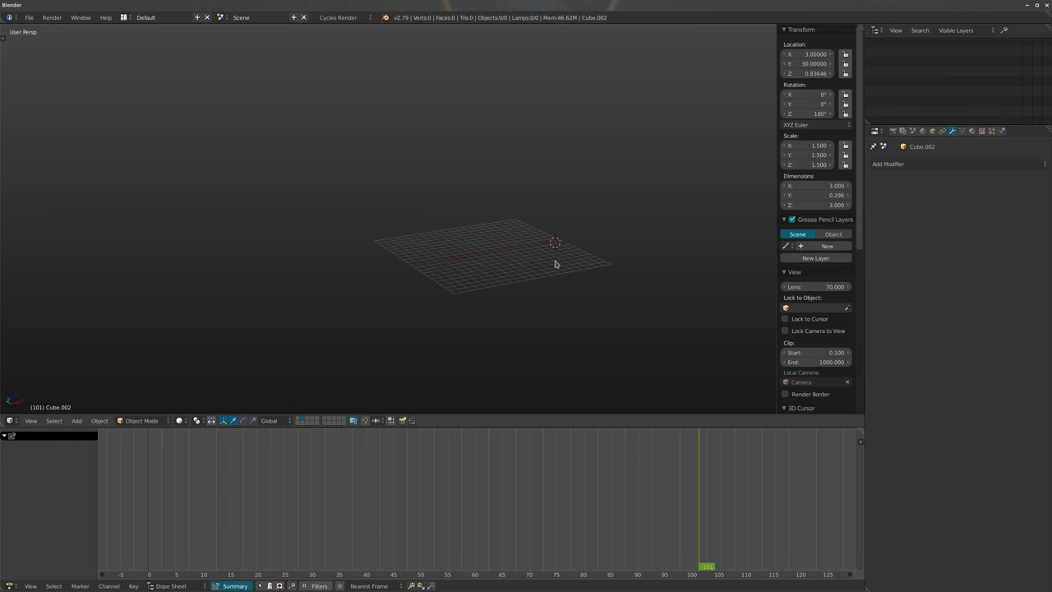
middle_click_drag(553, 284, 501, 302)
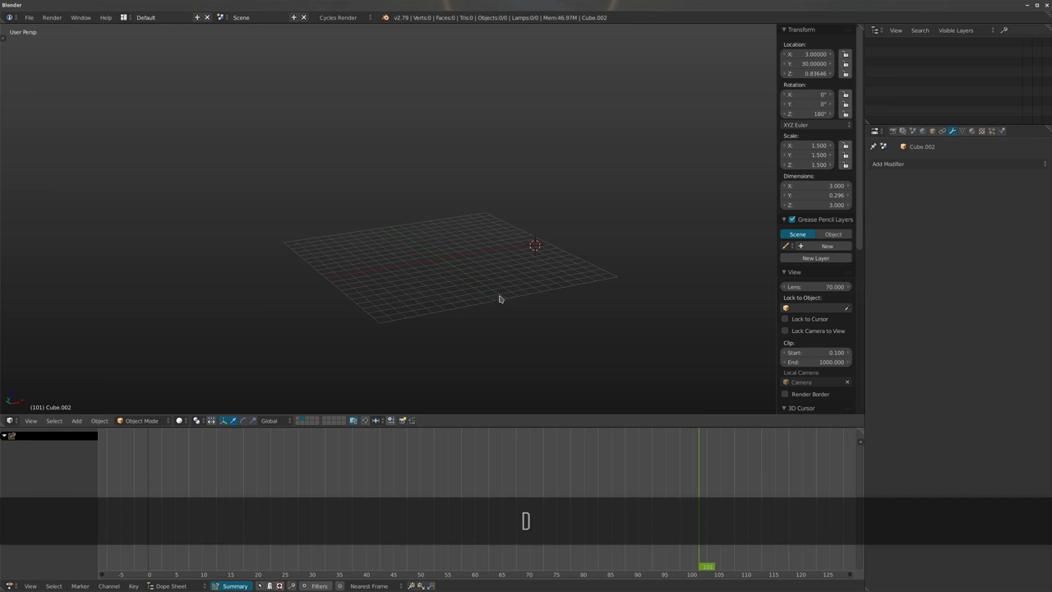
left_click_drag(528, 426, 316, 569)
middle_click_drag(525, 306, 449, 347, "shift")
scroll(446, 324, "up", 4)
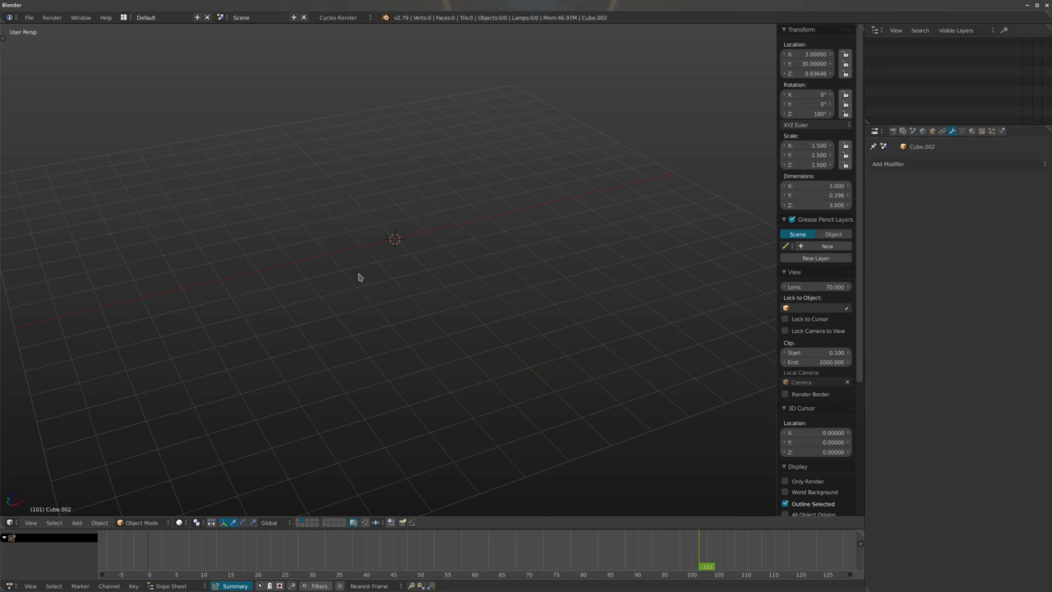
Add a plane mesh and scale its geometry by 10 in Edit Mode
key("t")
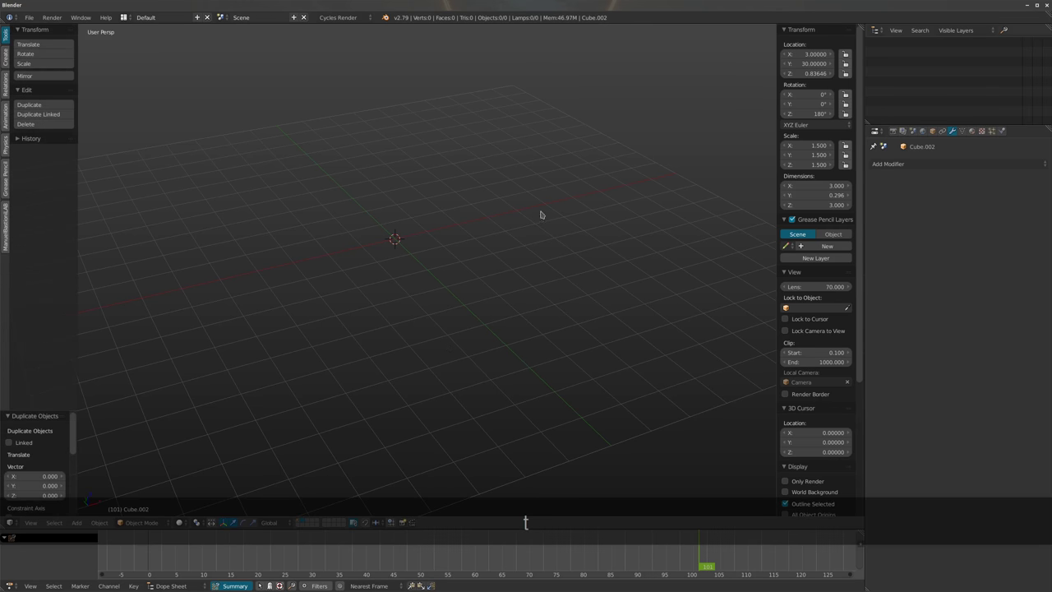
key("shift+a")
mouse_move(378, 274)
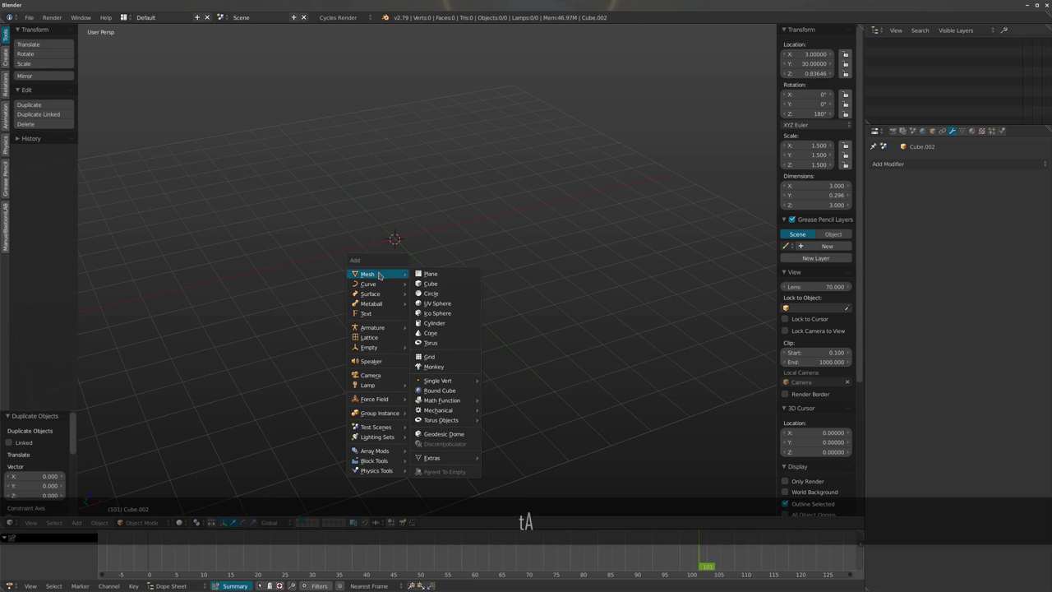
left_click(438, 274)
key("Tab")
type("s10")
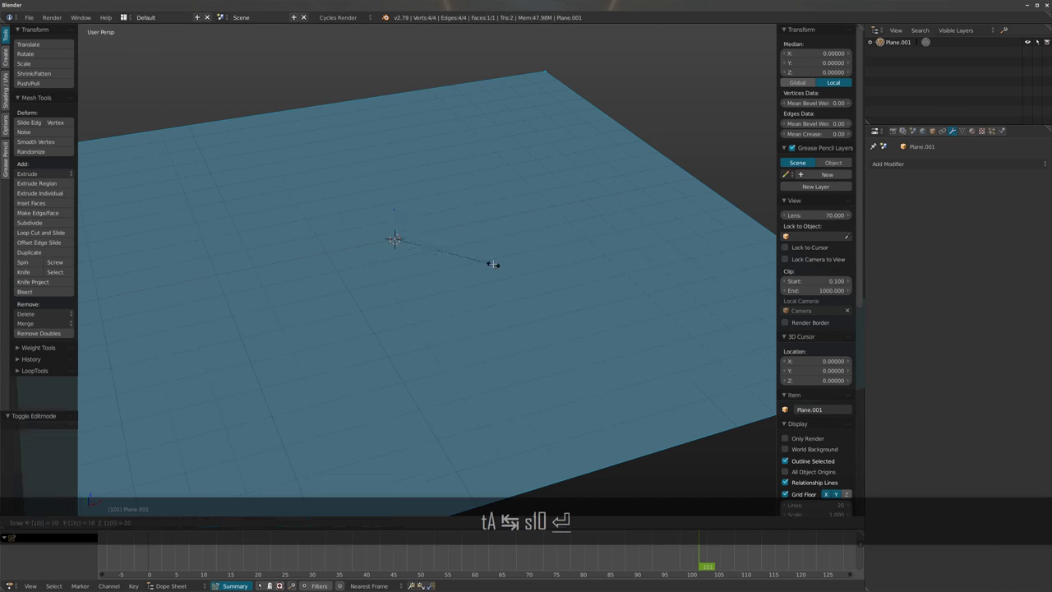
key("Return")
scroll(490, 261, "down", 4)
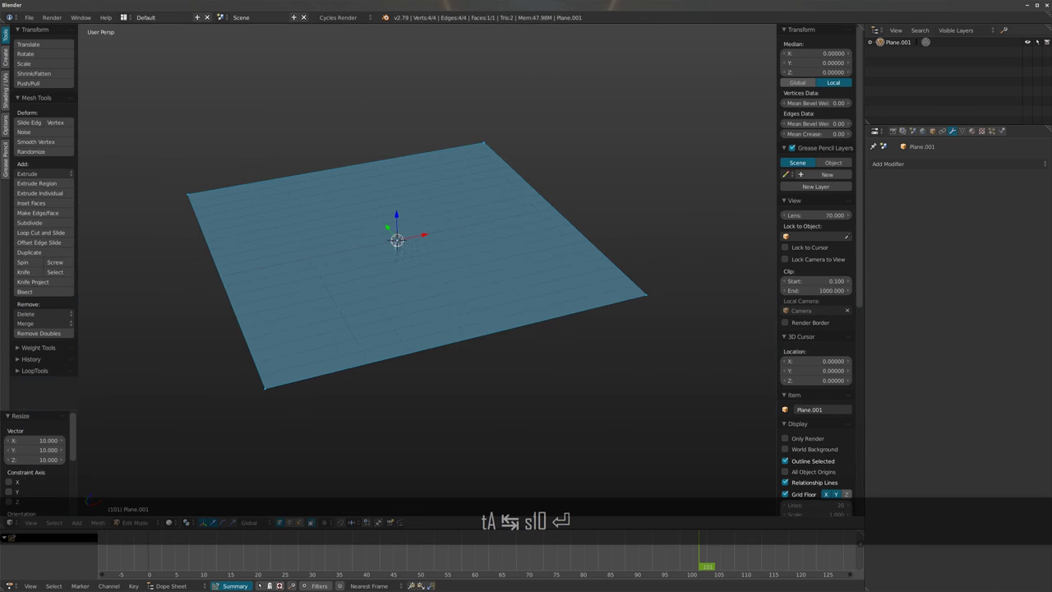
Subdivide the plane with 99 cuts and return to Object Mode
key("w")
left_click(391, 298)
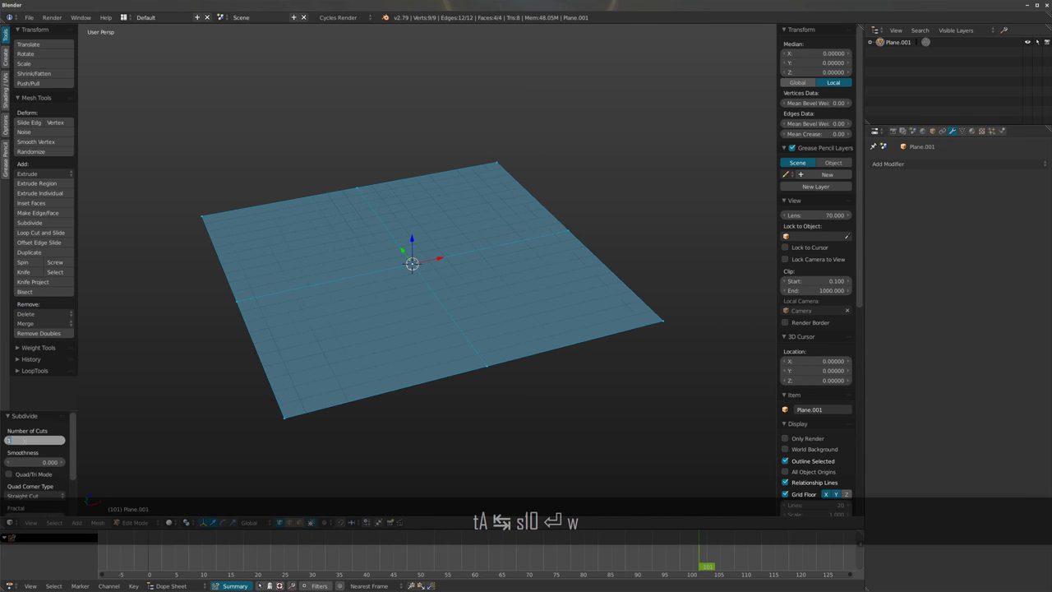
type("100")
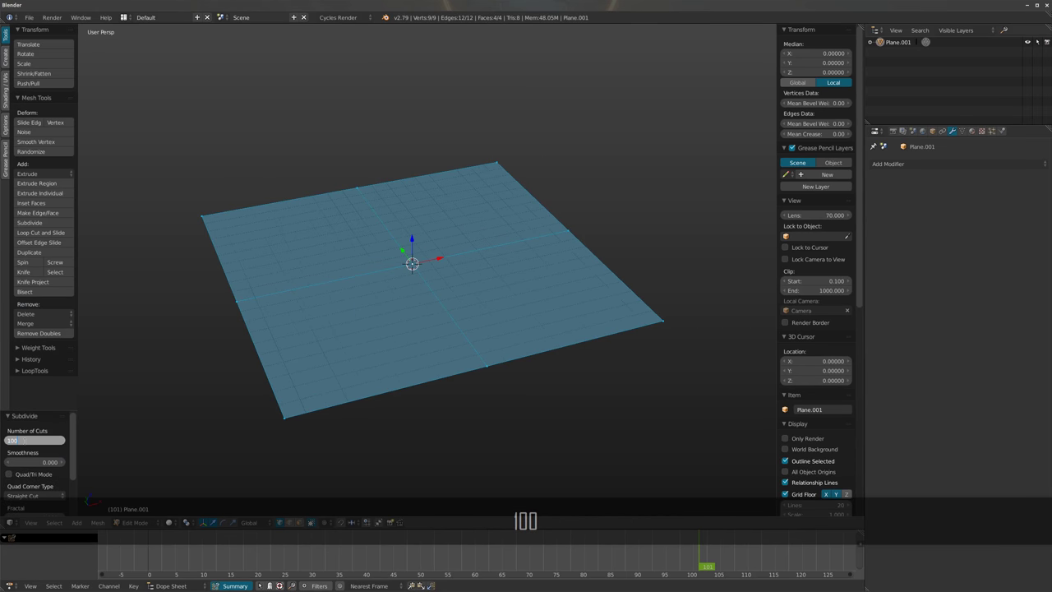
key("BackSpace")
key("BackSpace")
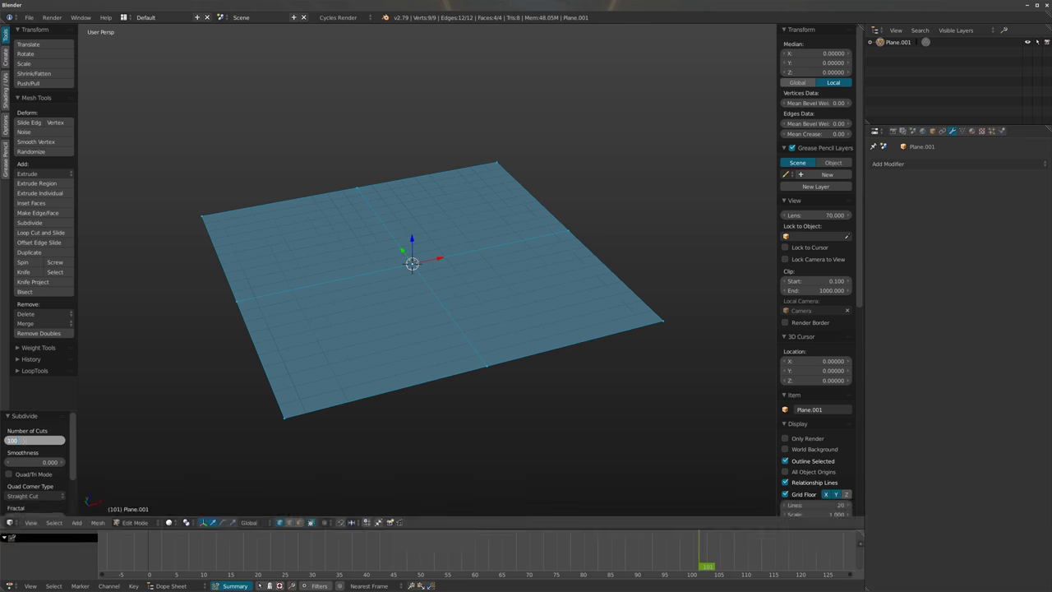
key("BackSpace")
type("99")
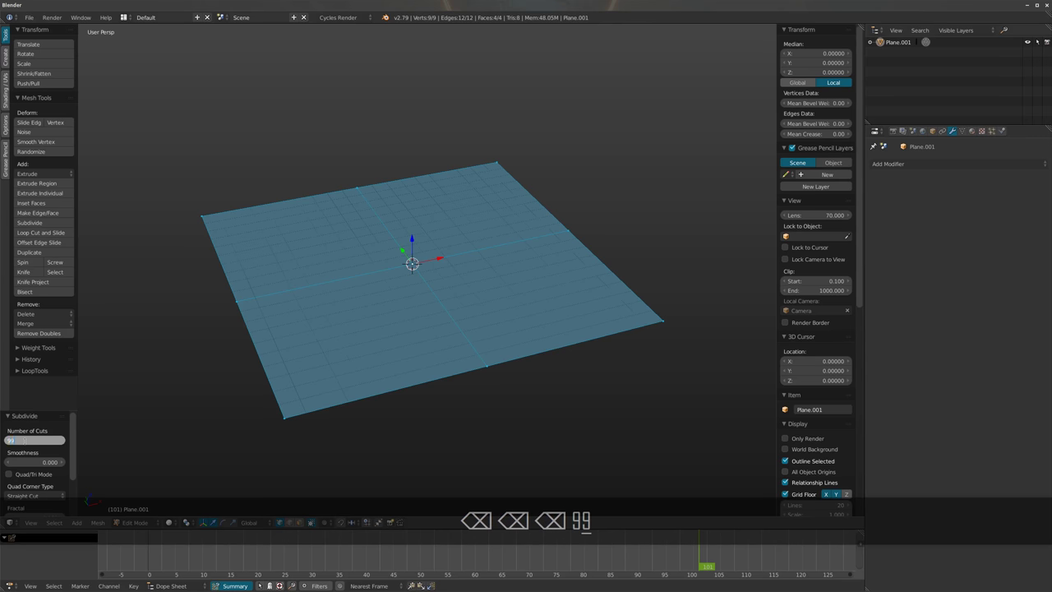
key("Return")
scroll(381, 303, "up", 3)
key("Tab")
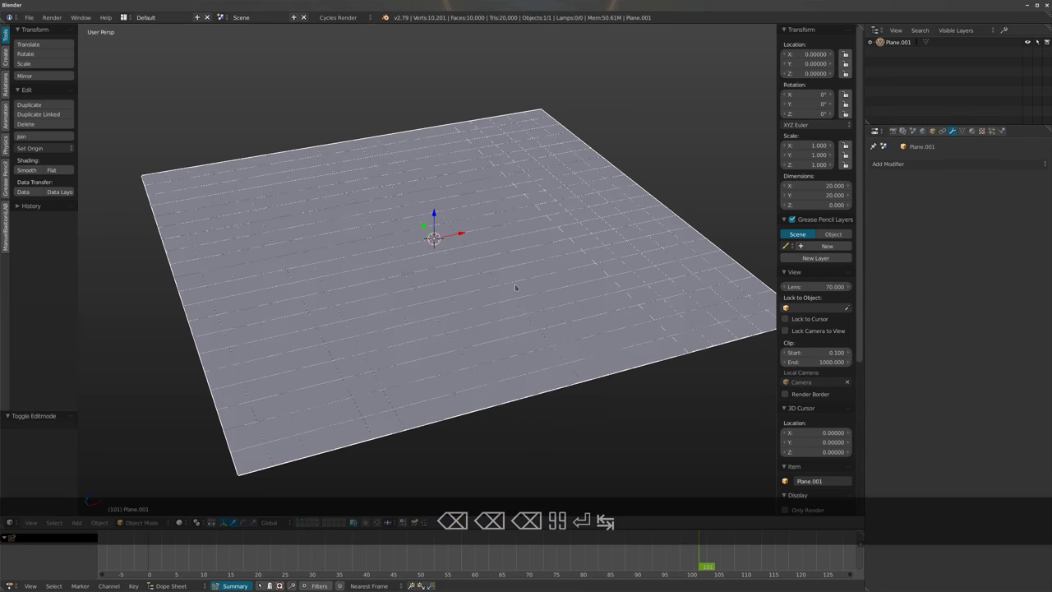
Add a Displace modifier to the plane with midlevel 0 and a new texture
key("n")
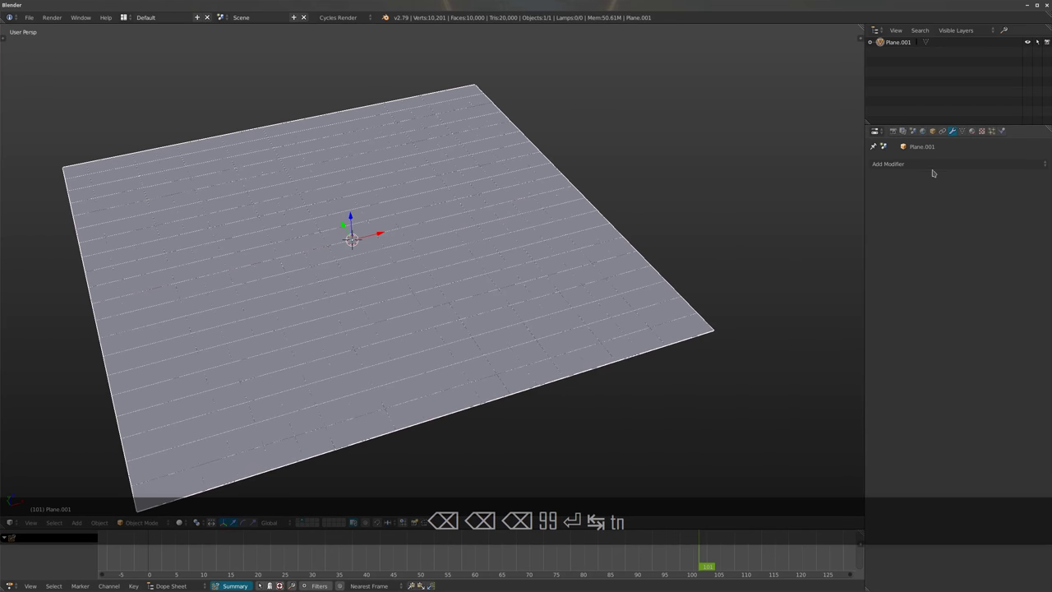
left_click(933, 164)
left_click(928, 229)
middle_click_drag(852, 252, 949, 243)
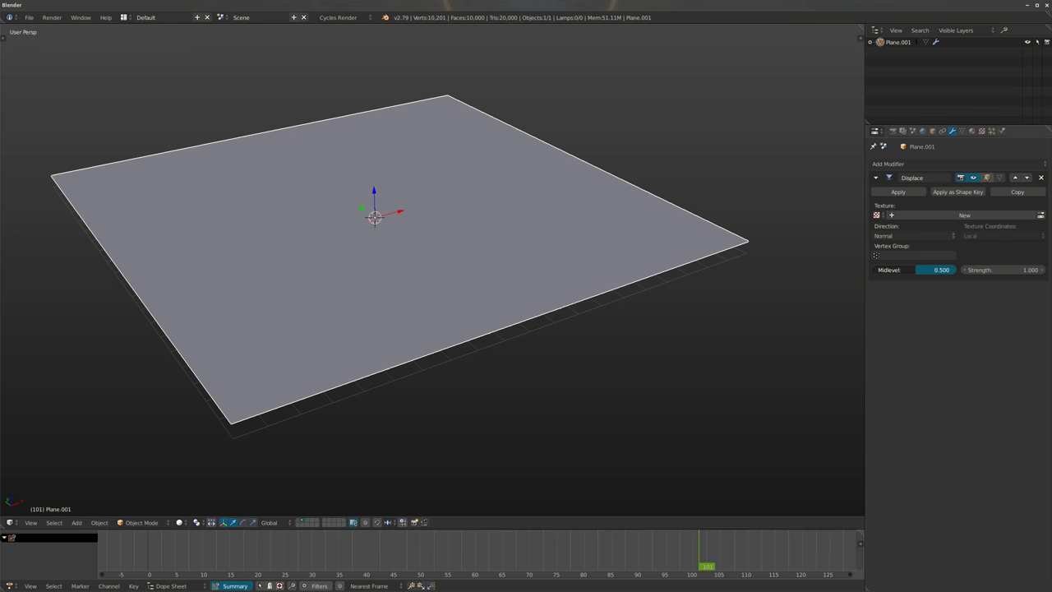
left_click_drag(937, 269, 895, 269)
left_click(963, 215)
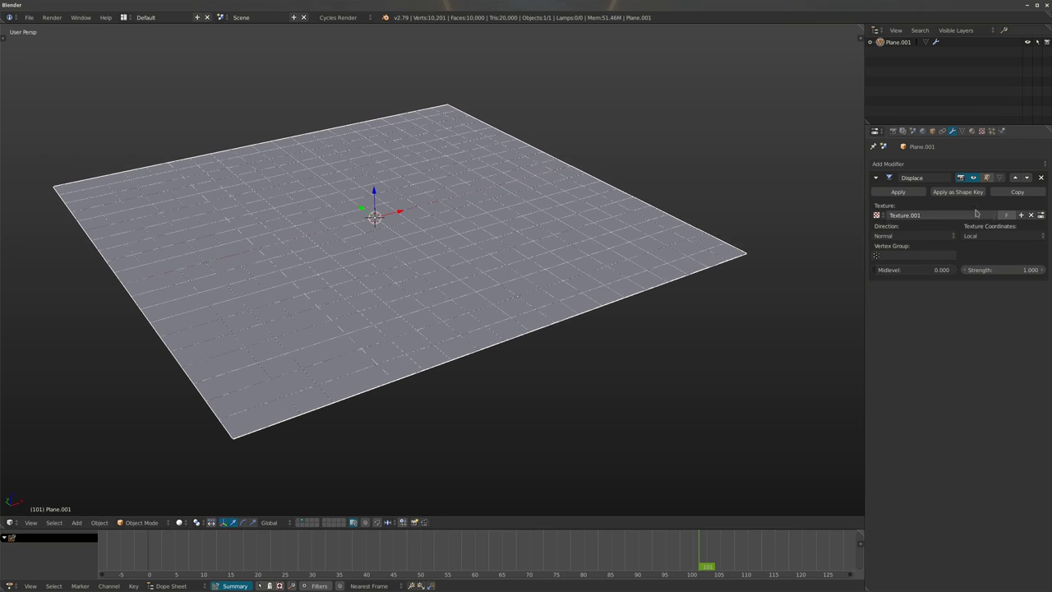
Change the displacement texture's type to Marble and set its noise size to 5
left_click(982, 131)
scroll(960, 199, "down", 1, "ctrl")
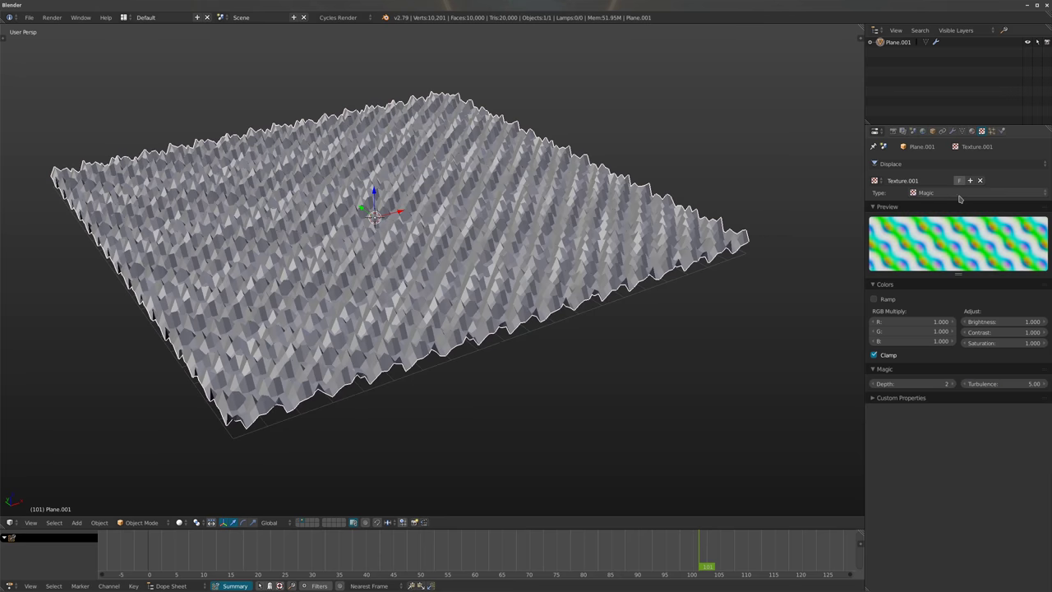
scroll(952, 193, "down", 1, "ctrl")
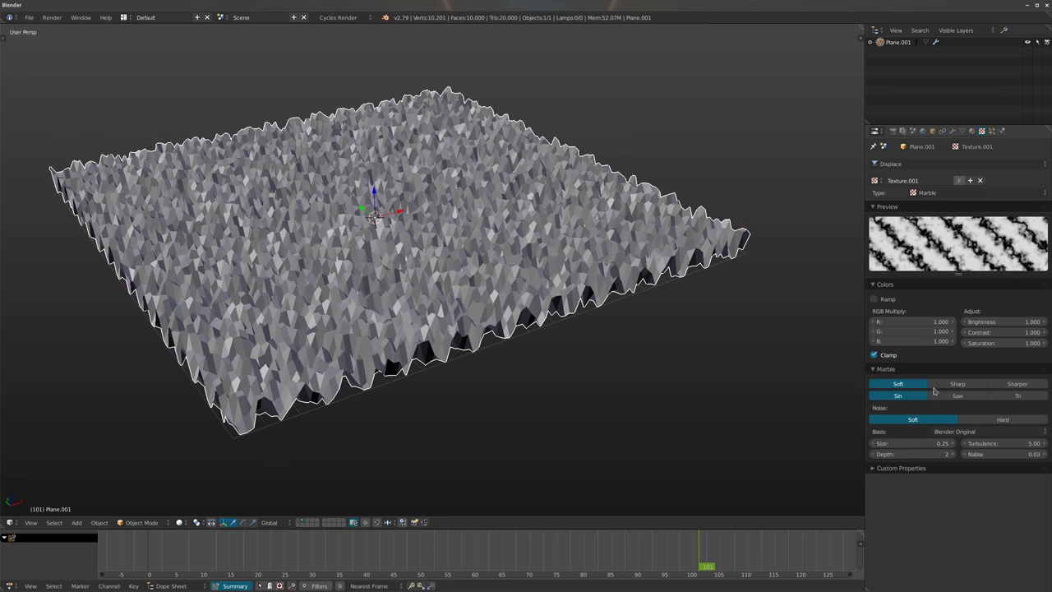
left_click(911, 454)
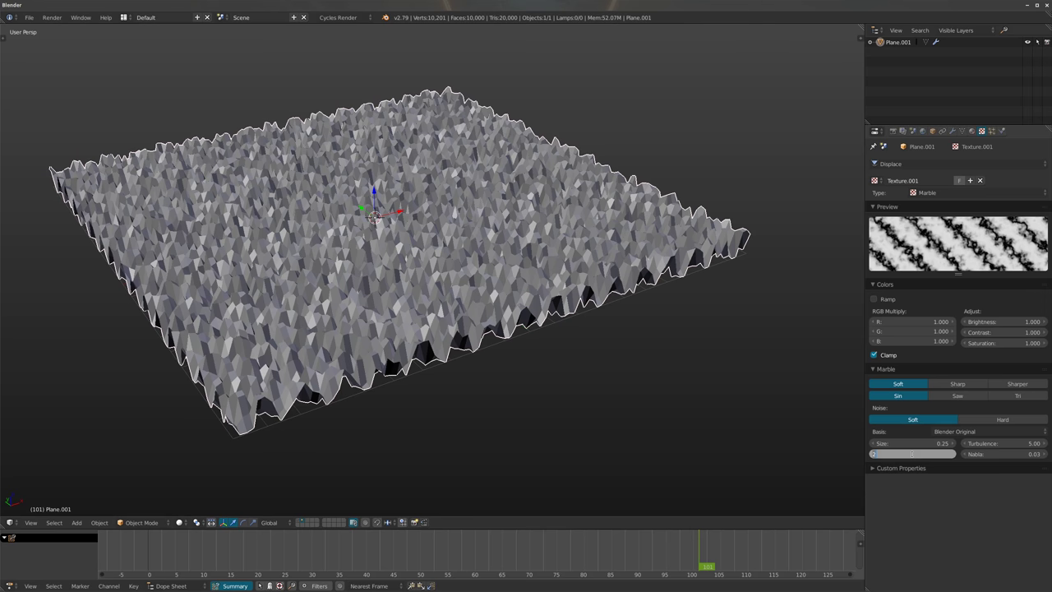
key("shift+Tab")
type("5")
key("Return")
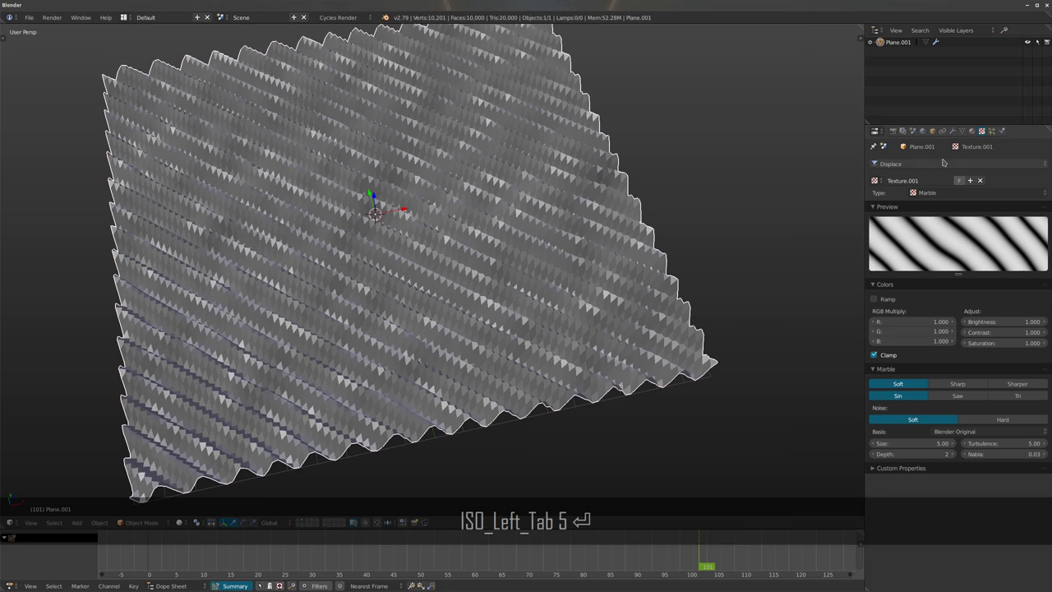
Change the displacement texture to Distorted Noise with Original Perlin as its noise basis
scroll(932, 193, "down", 3, "ctrl")
scroll(933, 194, "down", 6, "ctrl")
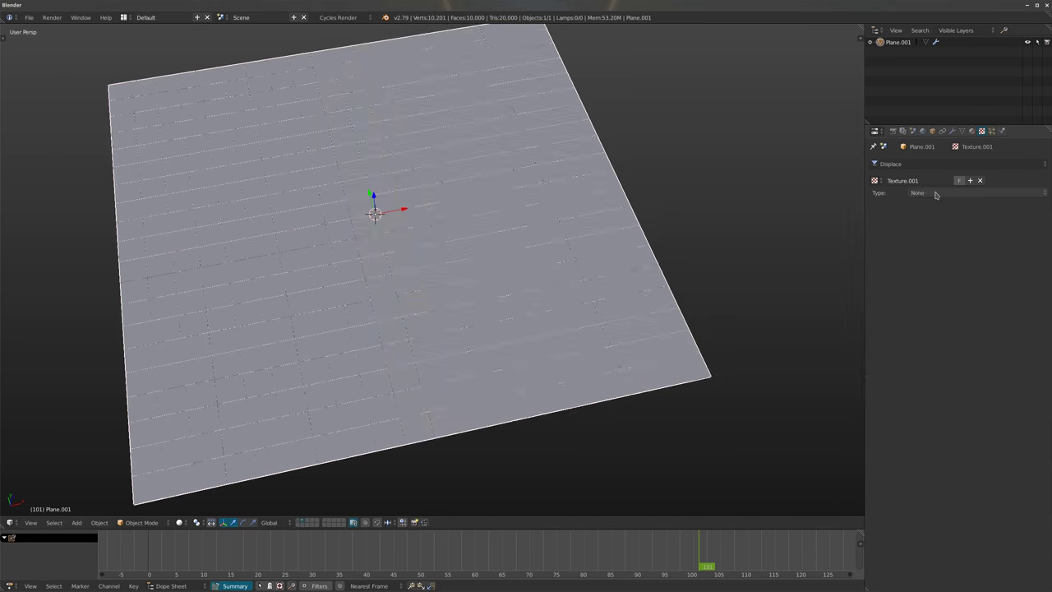
scroll(933, 193, "down", 3, "ctrl")
middle_click_drag(567, 201, 504, 212)
scroll(955, 387, "up", 1, "ctrl")
scroll(955, 386, "down", 1, "ctrl")
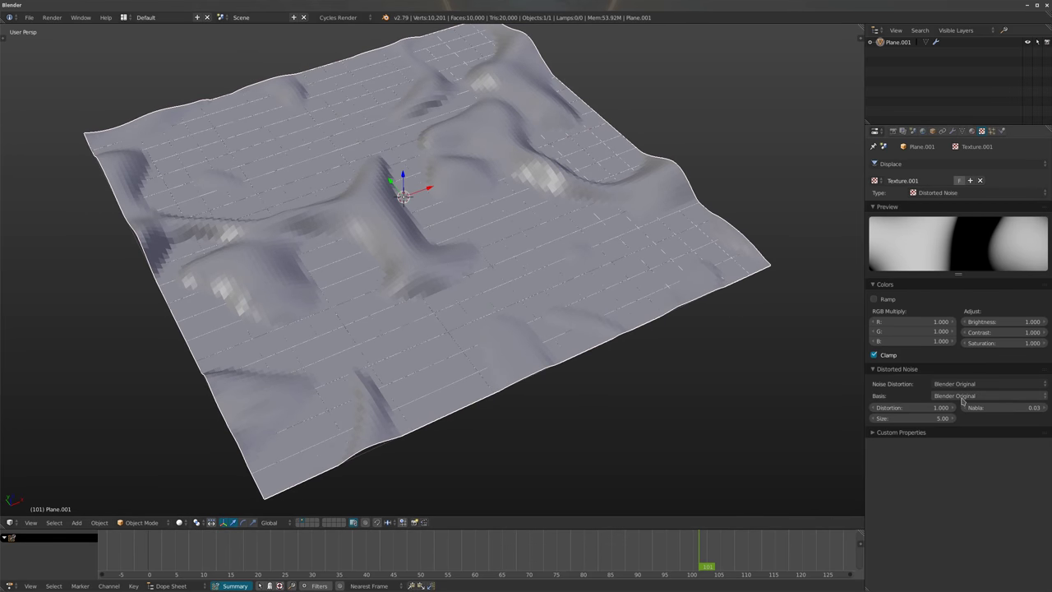
scroll(963, 401, "down", 7, "ctrl")
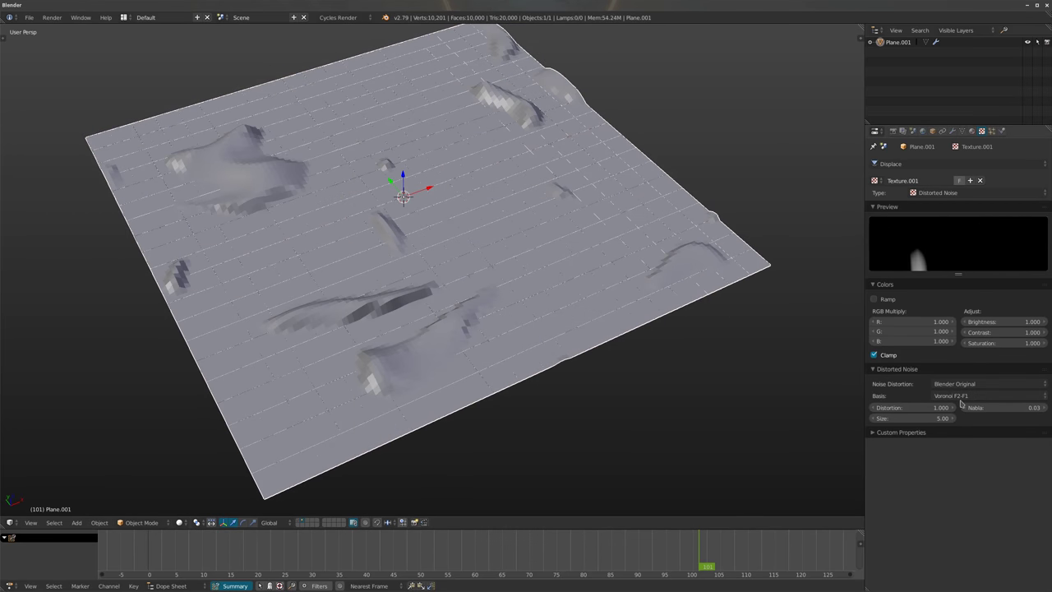
scroll(961, 400, "down", 1, "ctrl")
scroll(961, 399, "up", 7, "ctrl")
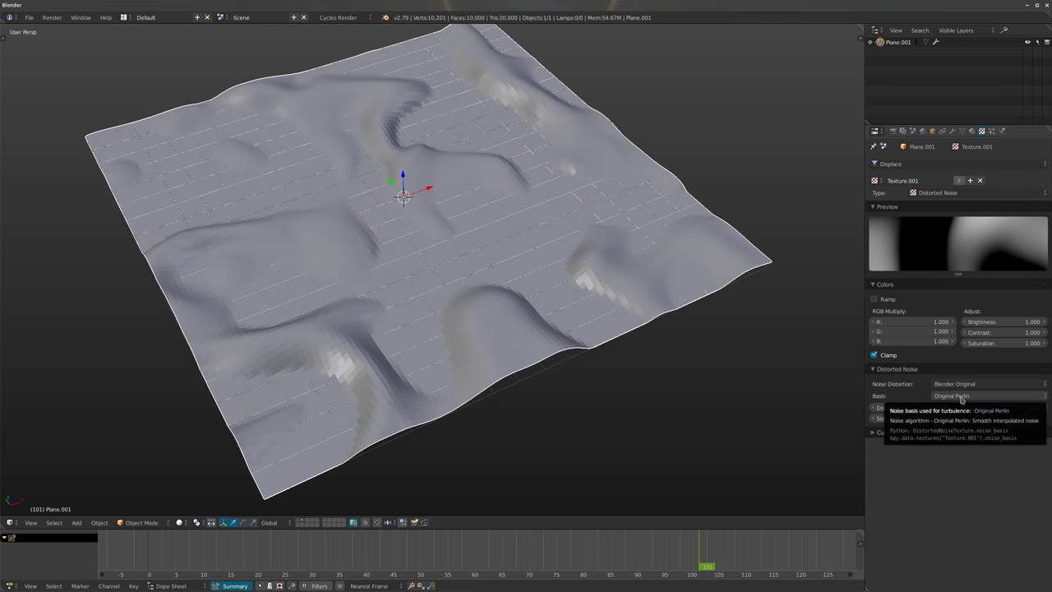
Set the displacement texture's contrast to 0.5
mouse_move(657, 328)
middle_mouse_down()
mouse_move(682, 299)
mouse_move(655, 341)
middle_mouse_up()
left_click(1000, 334)
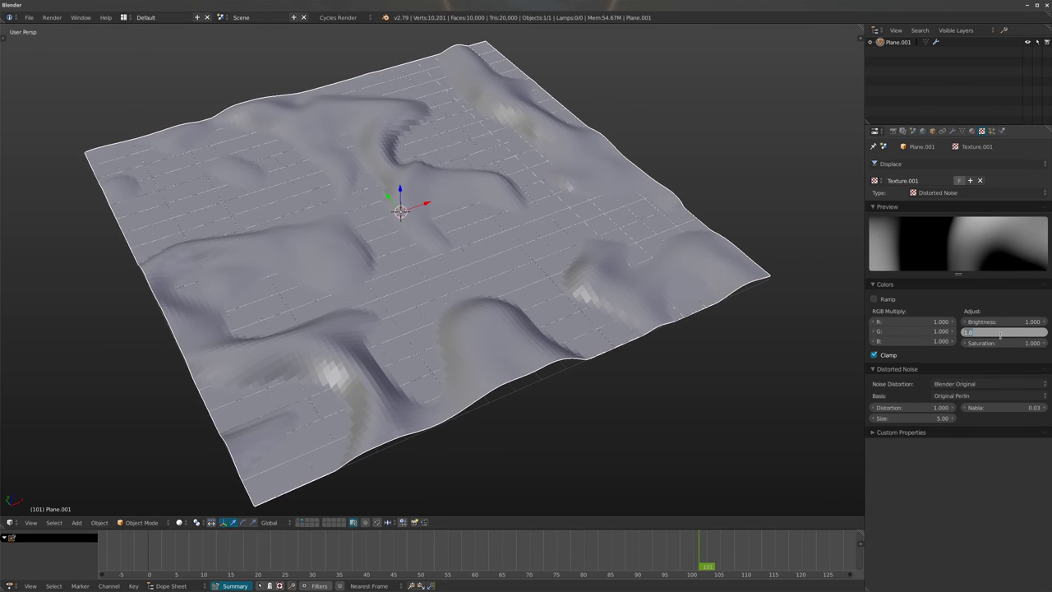
type(".5")
key("Return")
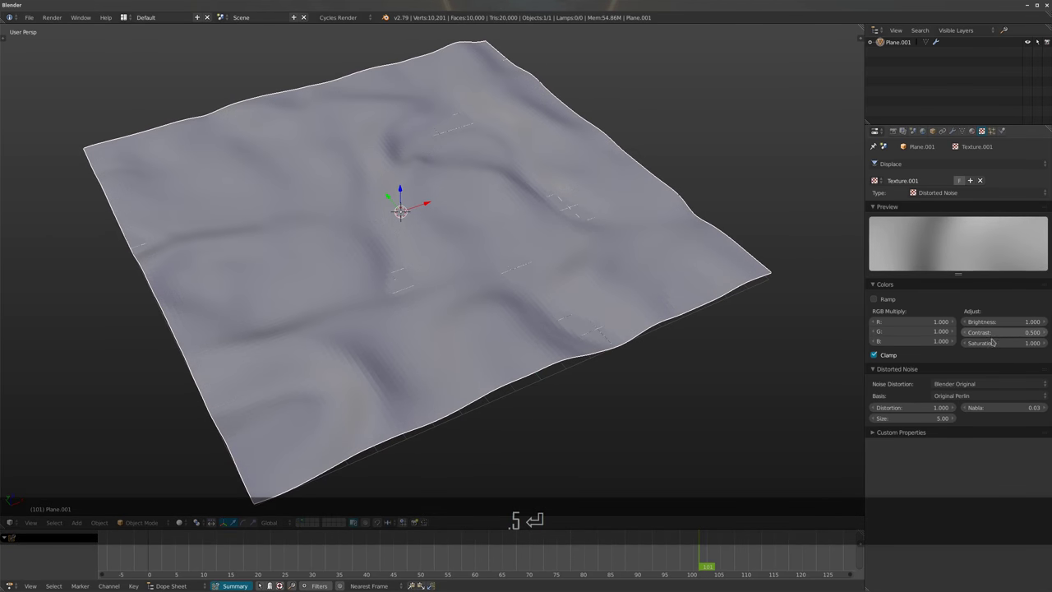
Set the Displace modifier's strength to 7.5
left_click(951, 132)
left_click_drag(989, 269, 1027, 270)
scroll(986, 270, "down", 3, "ctrl")
left_click(989, 270)
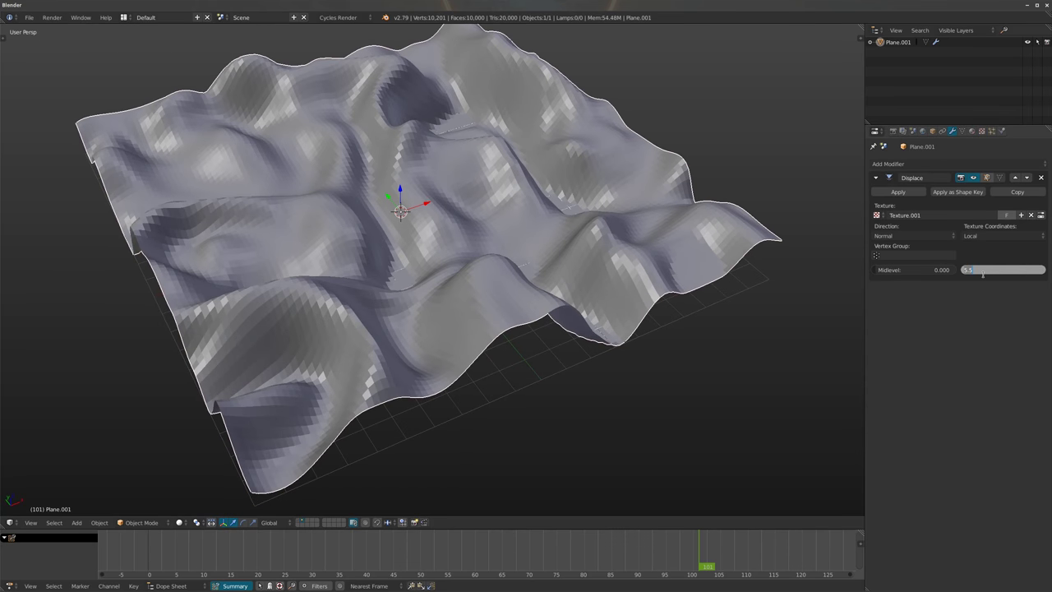
type("7.5")
key("Return")
Apply smooth shading to the displaced plane and inspect its shape from several sides
scroll(366, 320, "down", 3)
middle_click_drag(366, 321, 365, 288)
scroll(365, 289, "up", 2)
key("t")
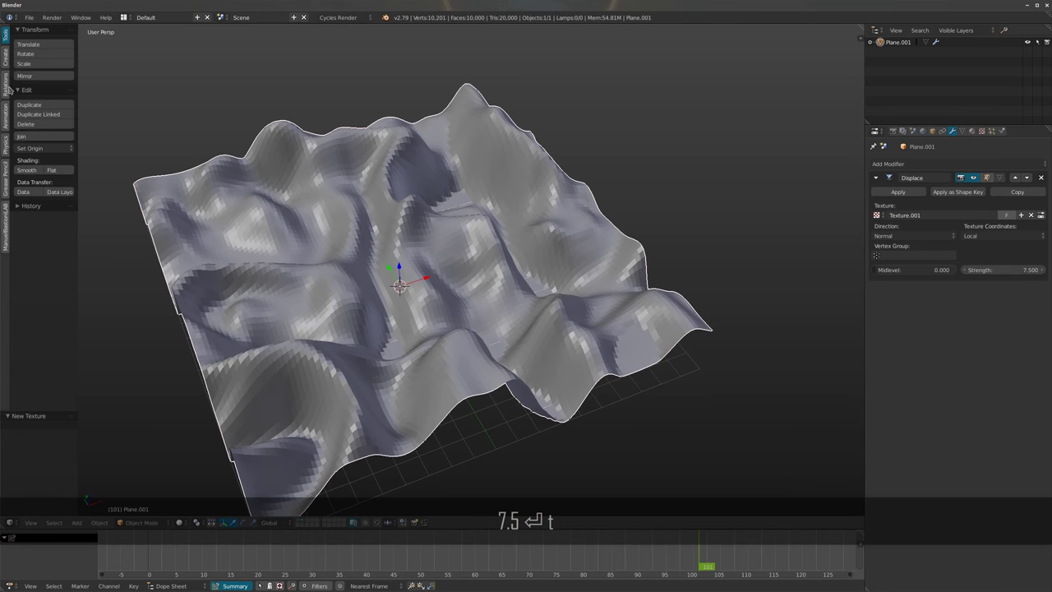
left_click(26, 171)
middle_click_drag(424, 287, 446, 270, "shift")
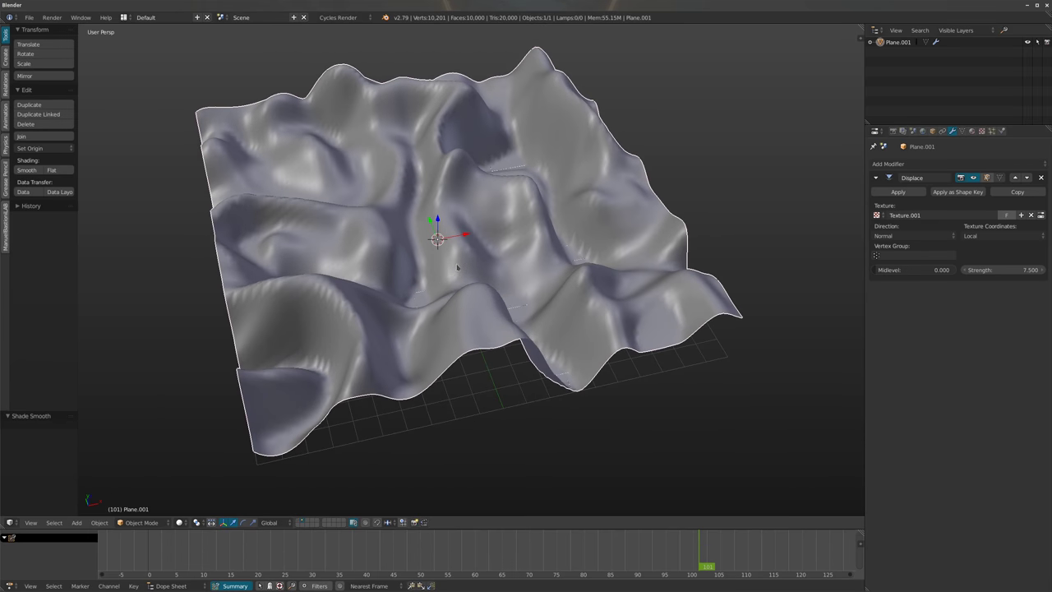
middle_click_drag(439, 258, 499, 242)
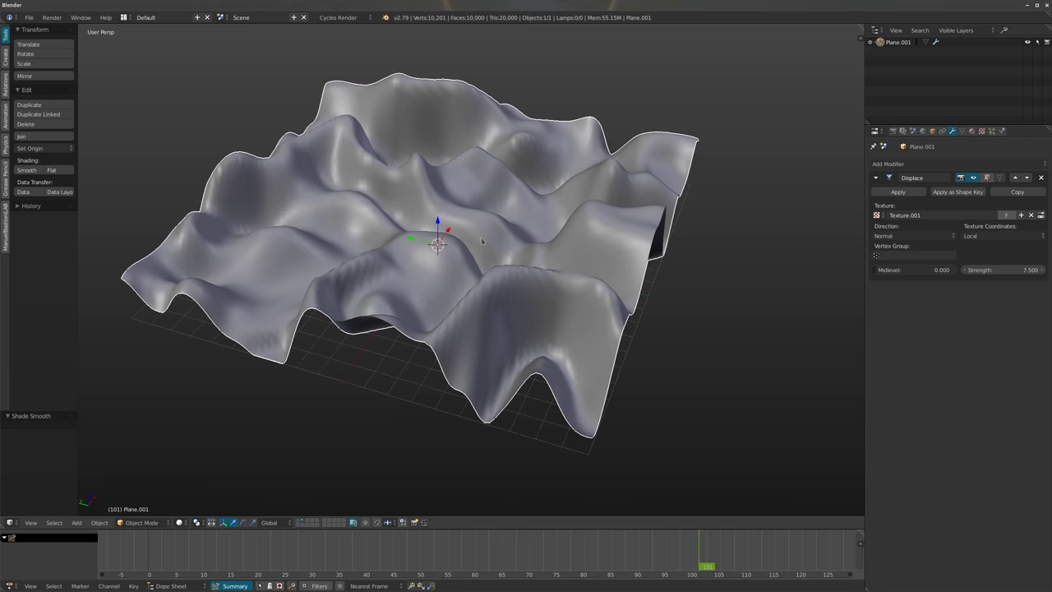
Rotate the displaced plane 90° about the X axis
type("rx90")
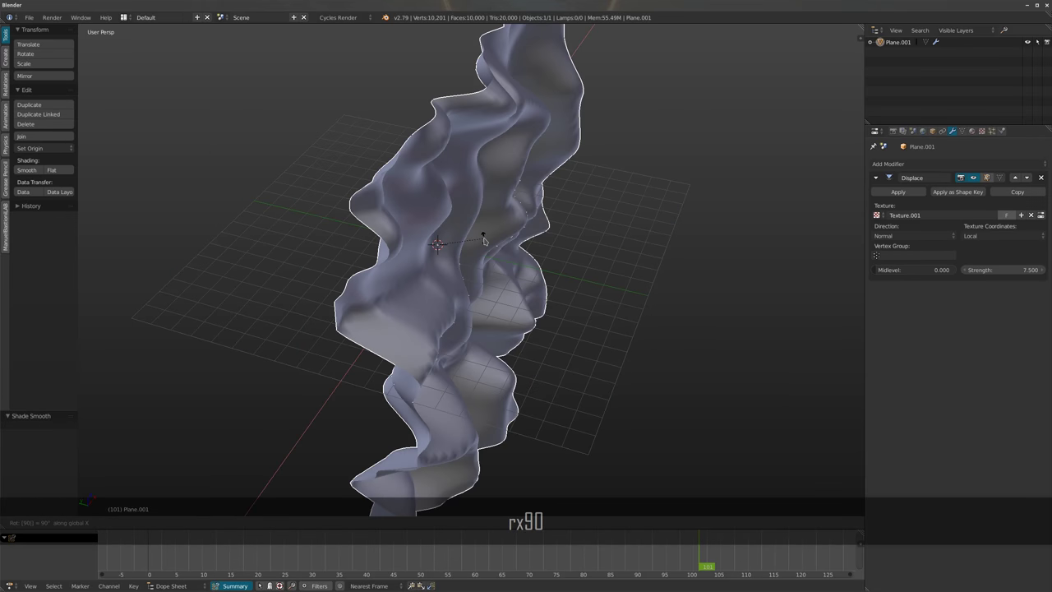
key("Return")
middle_click_drag(540, 256, 505, 256)
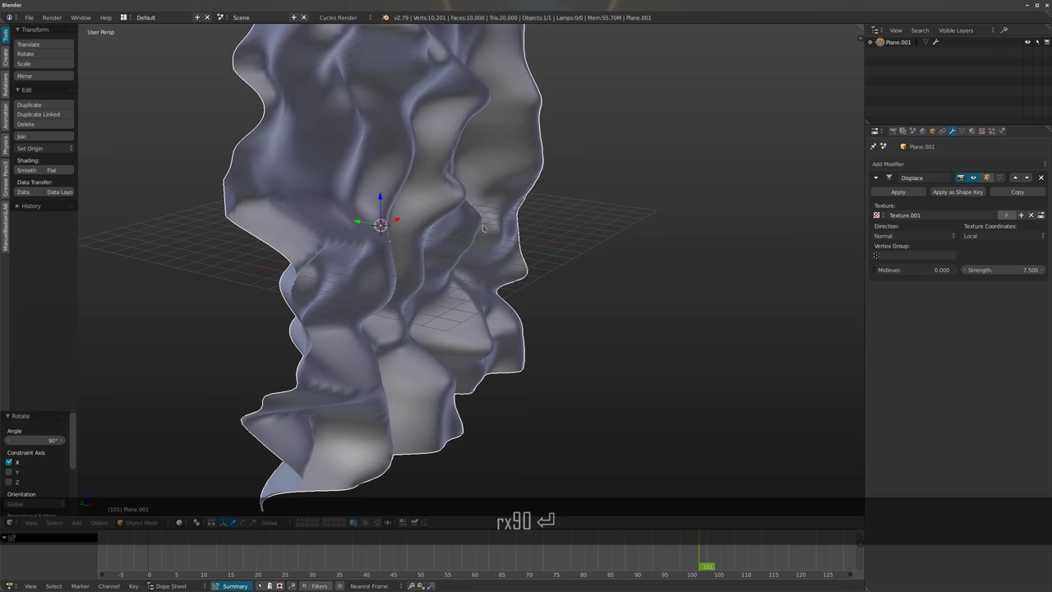
Add a camera and move it along the Y axis to Y -11
key("shift+a")
left_click(479, 354)
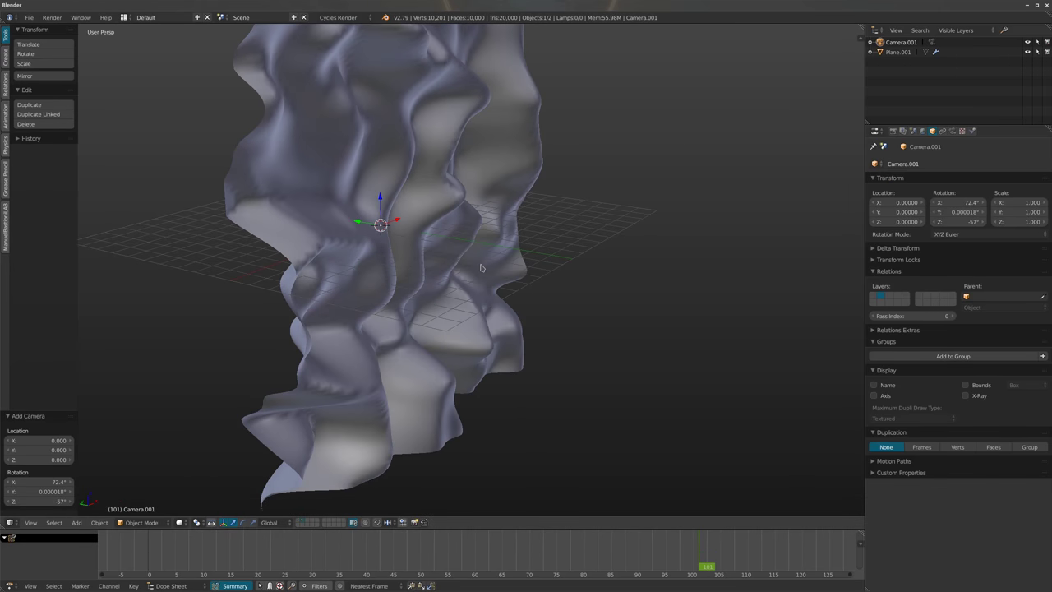
key("g")
key("y")
left_click(686, 305)
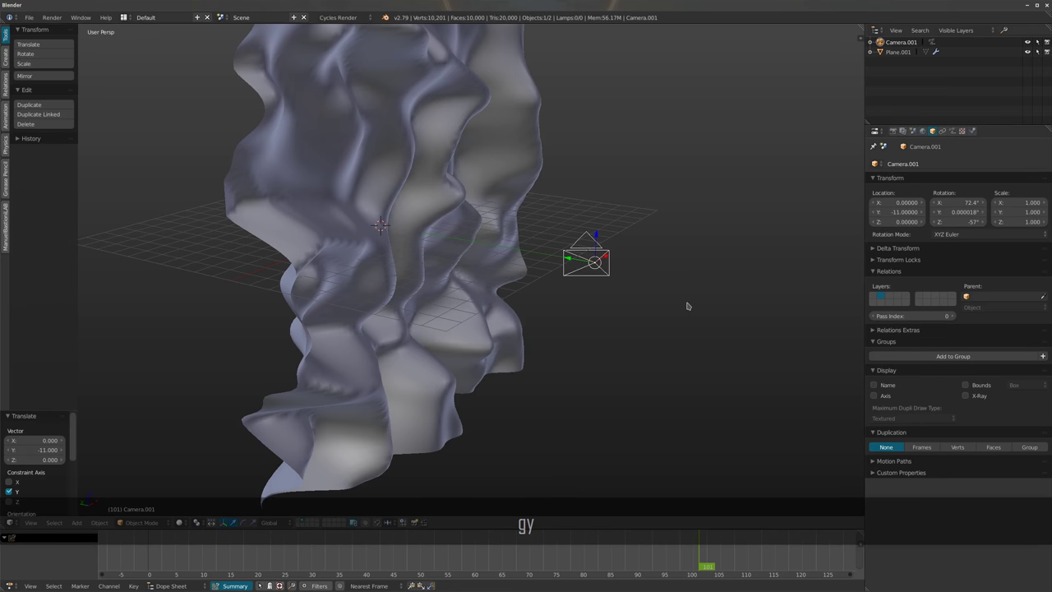
Clear the new camera's rotation and rotate it 90° about the X axis
key("alt+r")
middle_click_drag(604, 298, 587, 311)
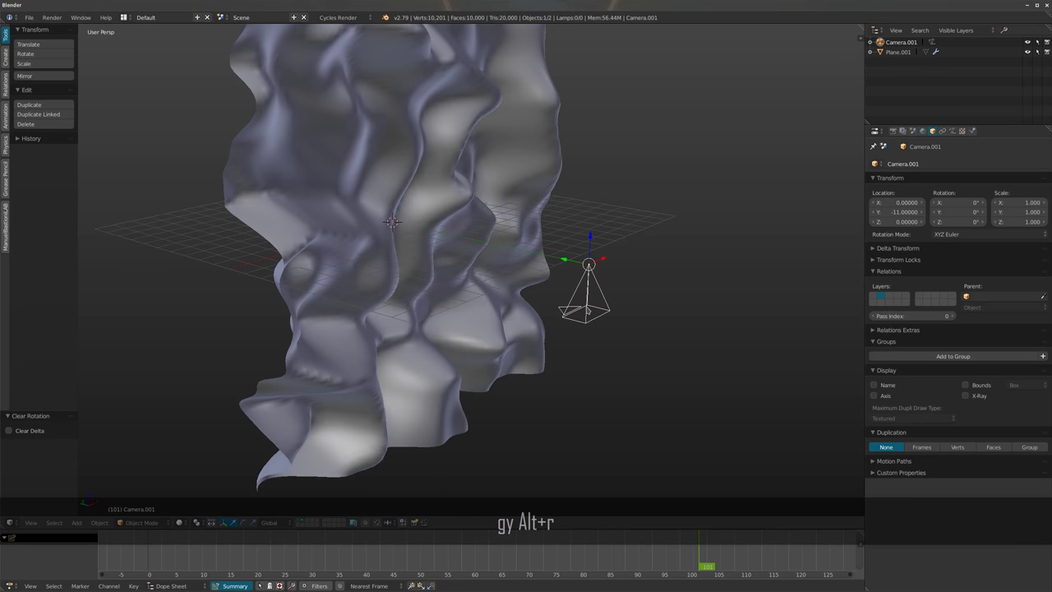
key("i")
key("n")
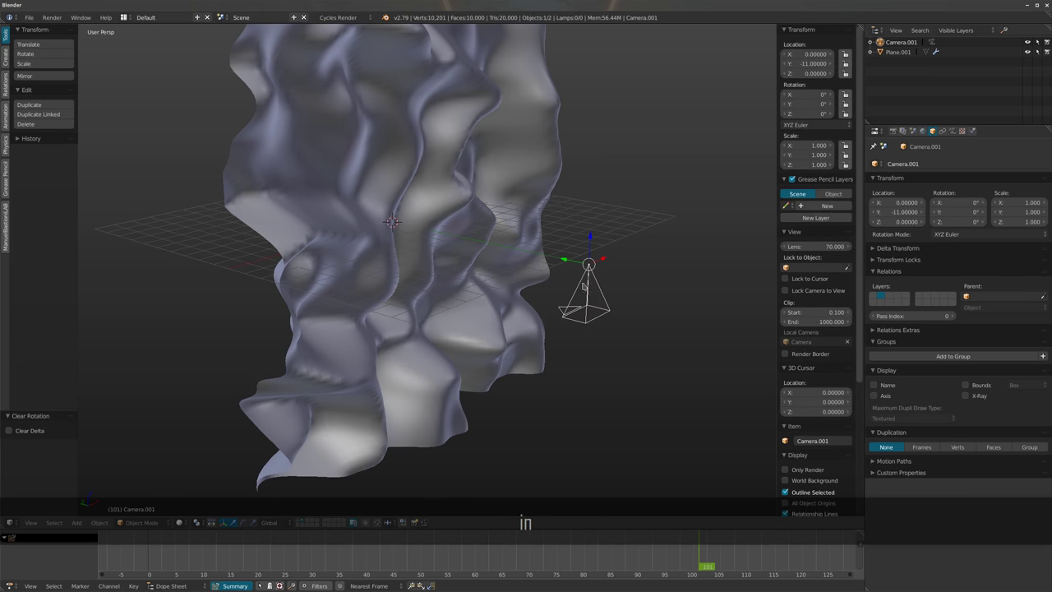
key("x")
key("9")
key("0")
key("Return")
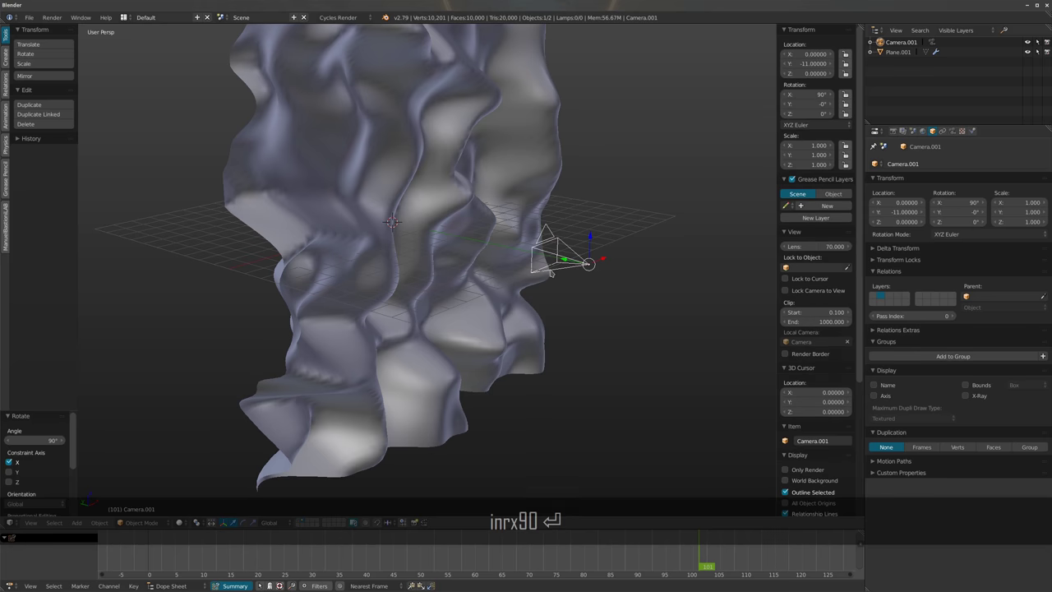
key("KP_0")
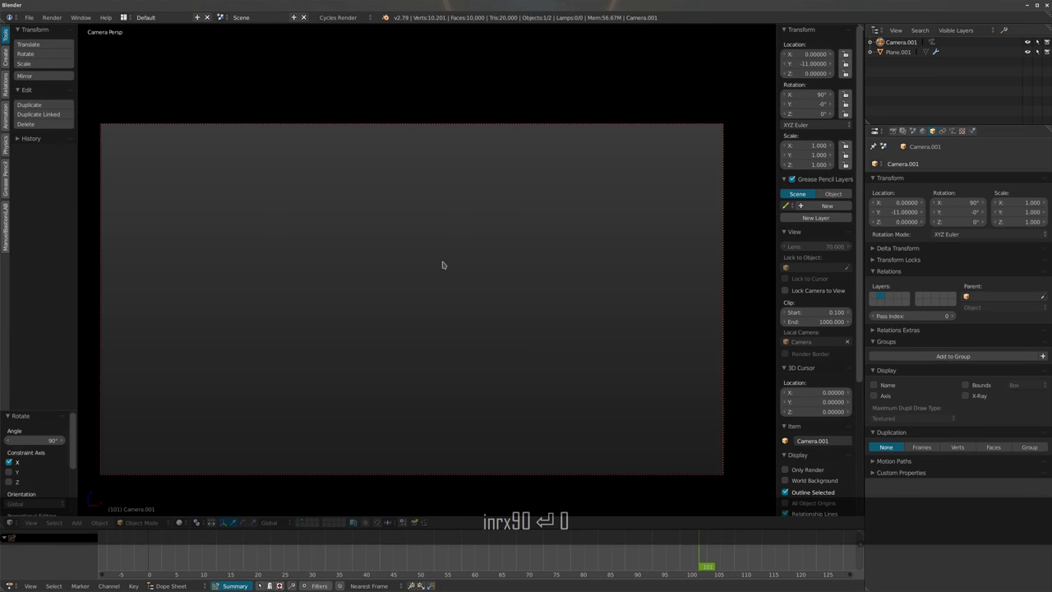
key("g")
key("z")
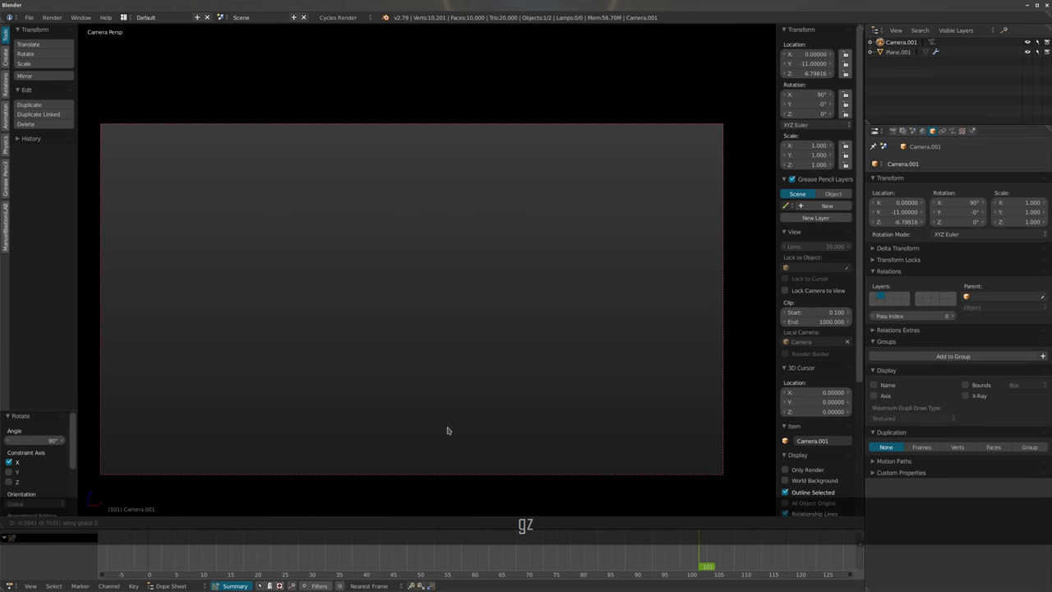
key("Escape")
middle_click_drag(404, 295, 461, 348)
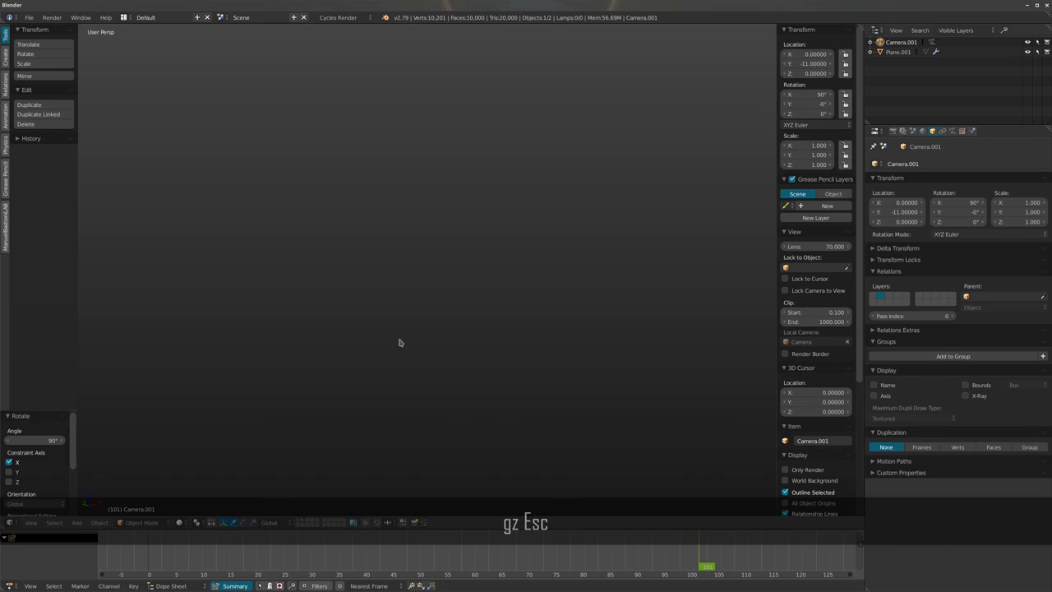
key("KP_Decimal")
scroll(408, 336, "down", 9)
mouse_move(445, 339)
middle_mouse_down()
mouse_move(525, 333)
mouse_move(521, 348)
mouse_move(460, 348)
mouse_move(493, 348)
middle_mouse_up()
Set Camera.001 as the scene's active camera and look through it
left_click(923, 132)
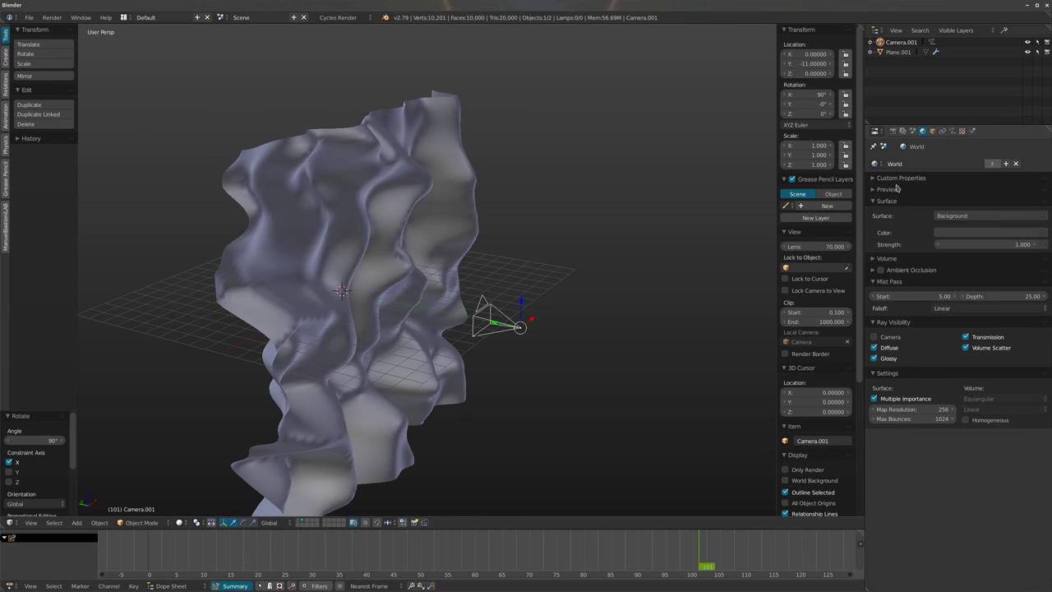
left_click(913, 131)
left_click(953, 175)
left_click(950, 202)
key("KP_0")
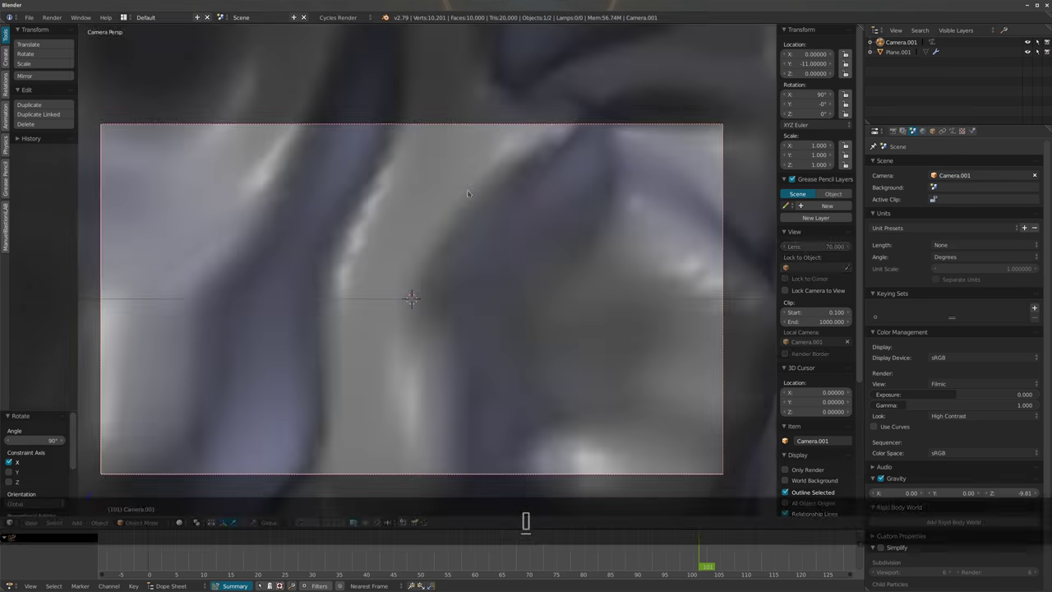
Move the camera back from the plane along its local Z axis by about 9.88 units
key("g")
key("z")
key("z")
key("g")
key("z")
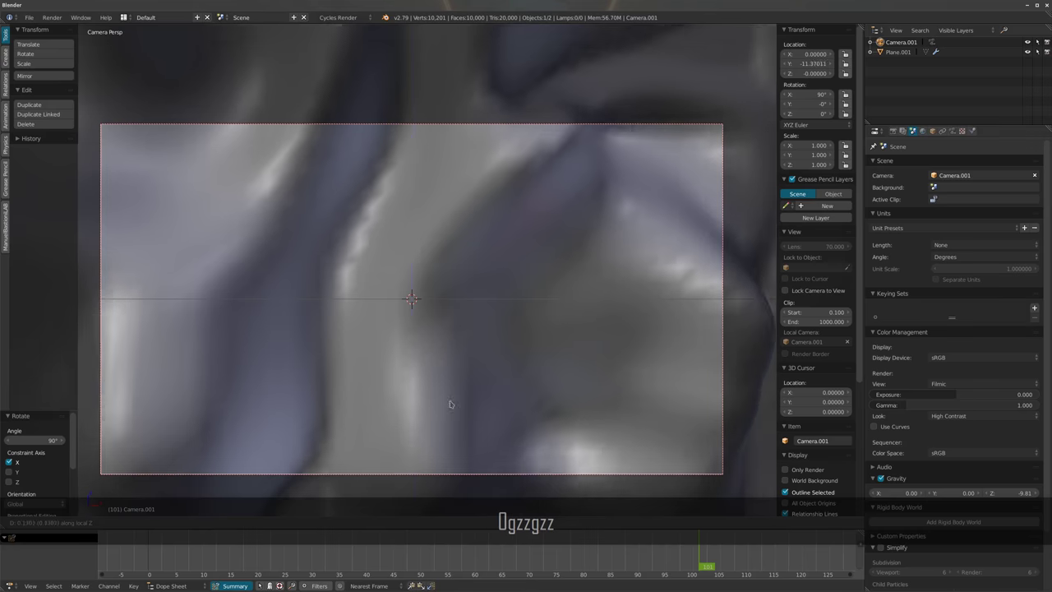
key("z")
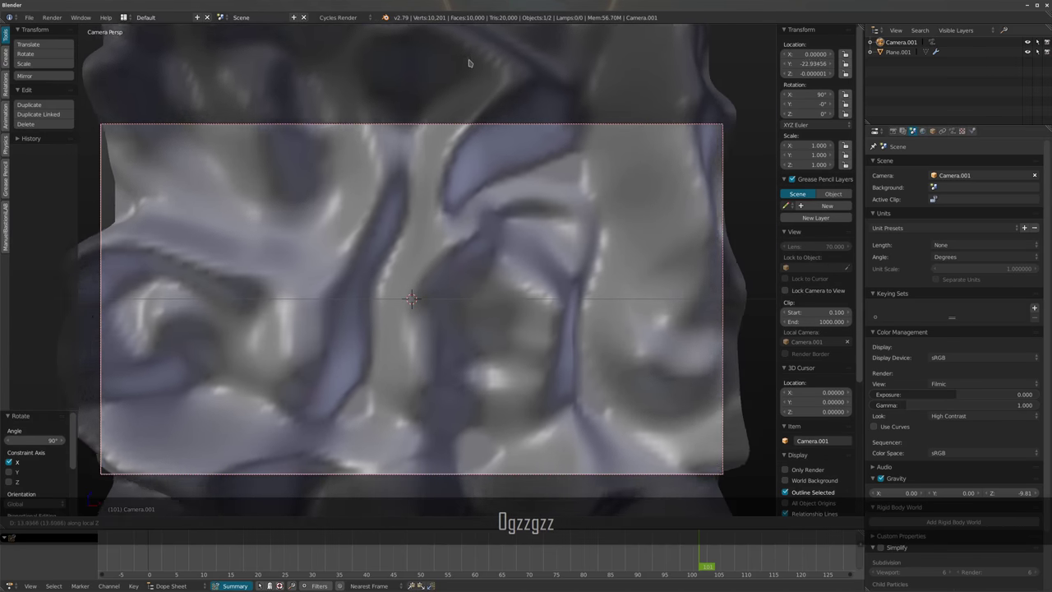
left_click(505, 86)
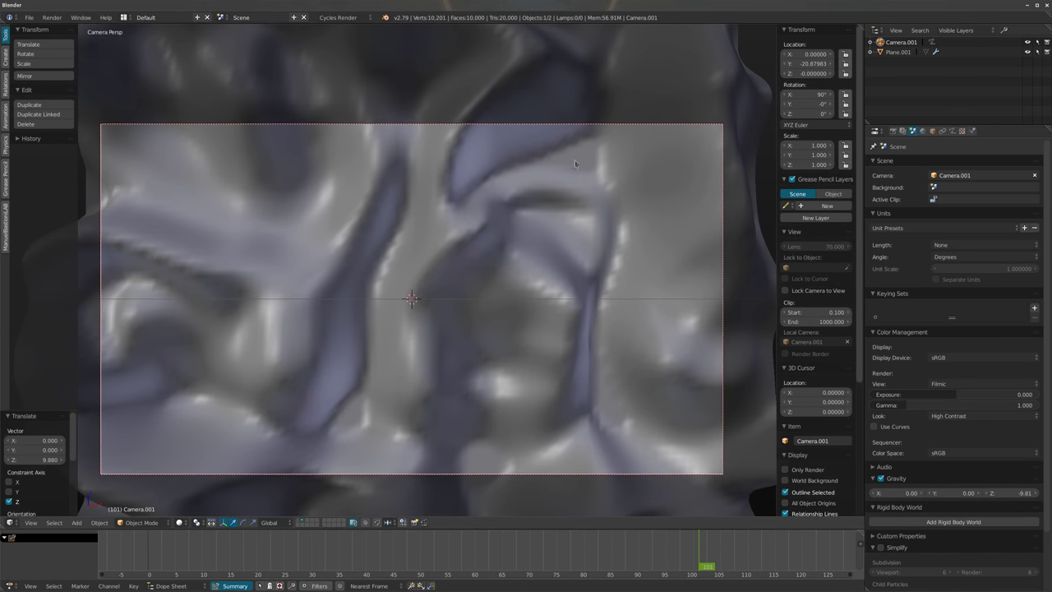
Hide the viewport's side panels and raise the camera's passepartout alpha to 1
key("t")
key("n")
middle_click_drag(687, 230, 690, 193, "shift")
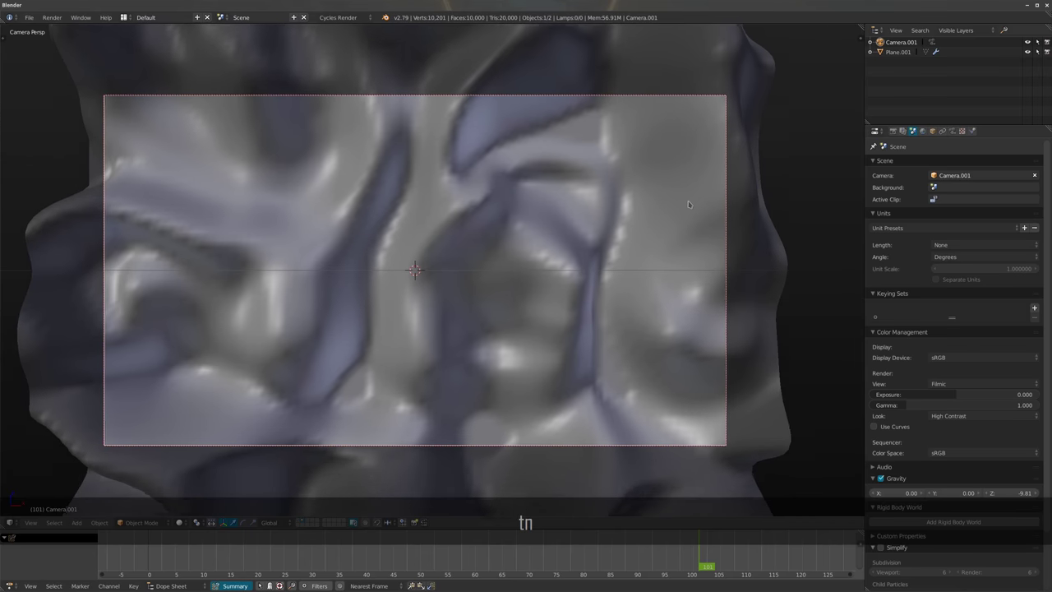
left_click(953, 131)
left_click_drag(1007, 357, 1048, 357)
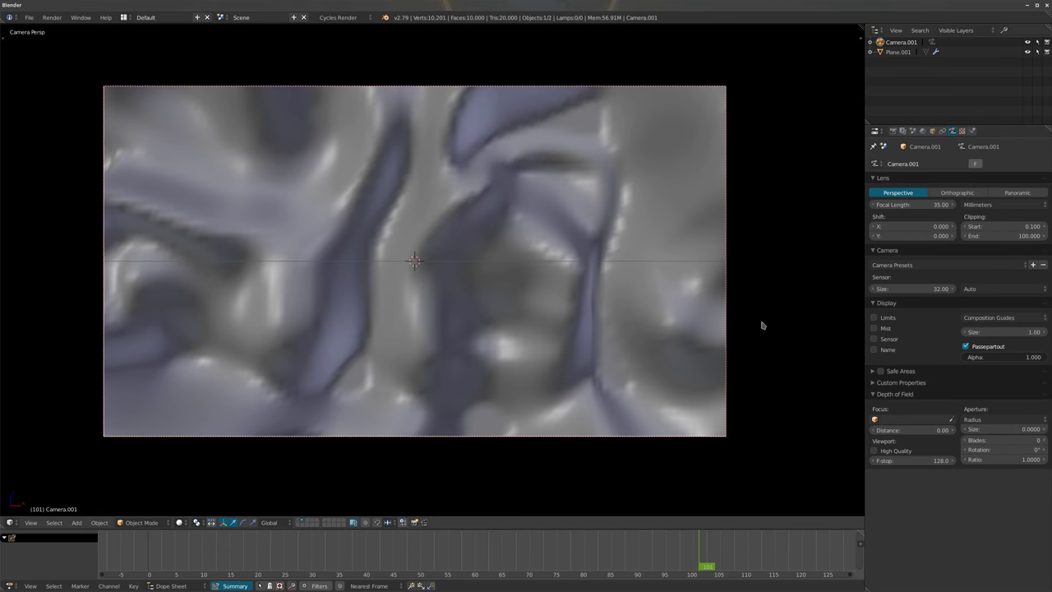
Leave the camera view, select the displaced plane and review its Displace modifier and texture settings
key("KP_0")
scroll(409, 336, "down", 2)
middle_click_drag(329, 263, 511, 367, "shift")
right_click(415, 345)
left_click(953, 133)
middle_click_drag(851, 297, 817, 280)
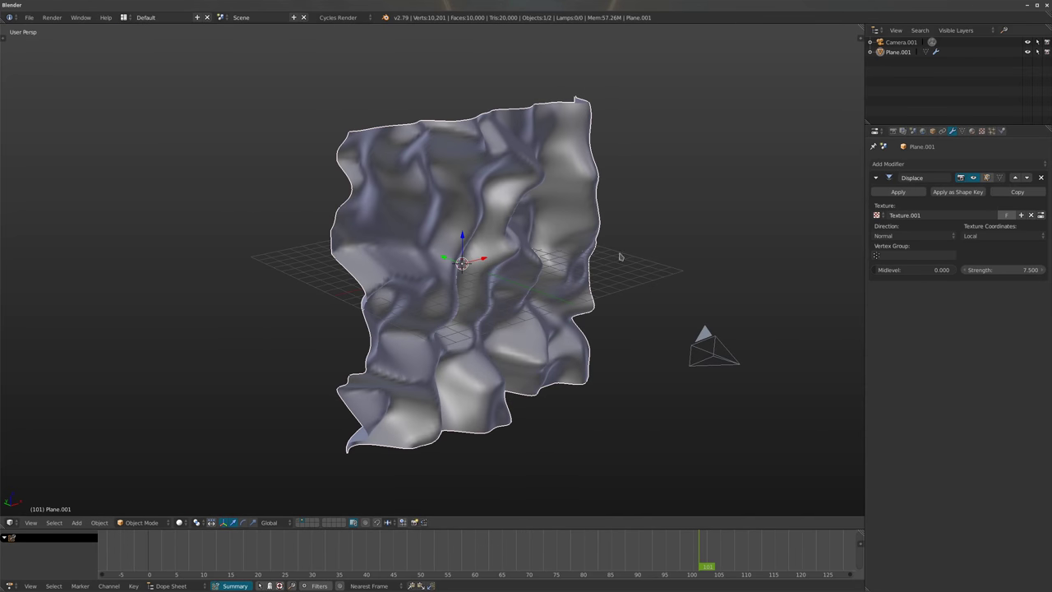
middle_click_drag(590, 273, 588, 265, "shift")
left_click(982, 131)
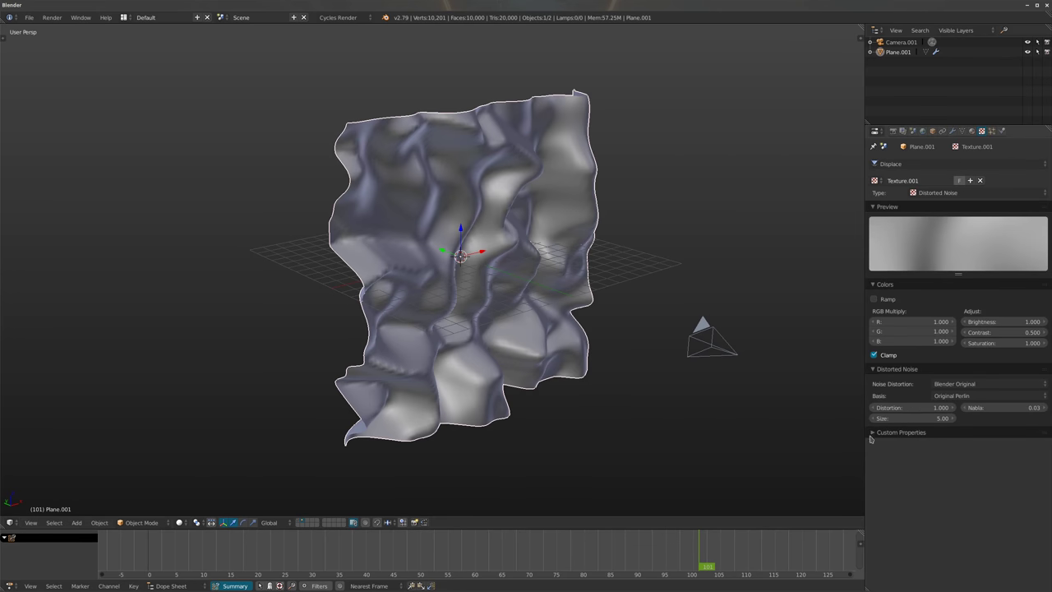
Add a Bezier circle and scale it by 10 in Edit Mode
middle_click_drag(481, 272, 497, 288)
key("shift+a")
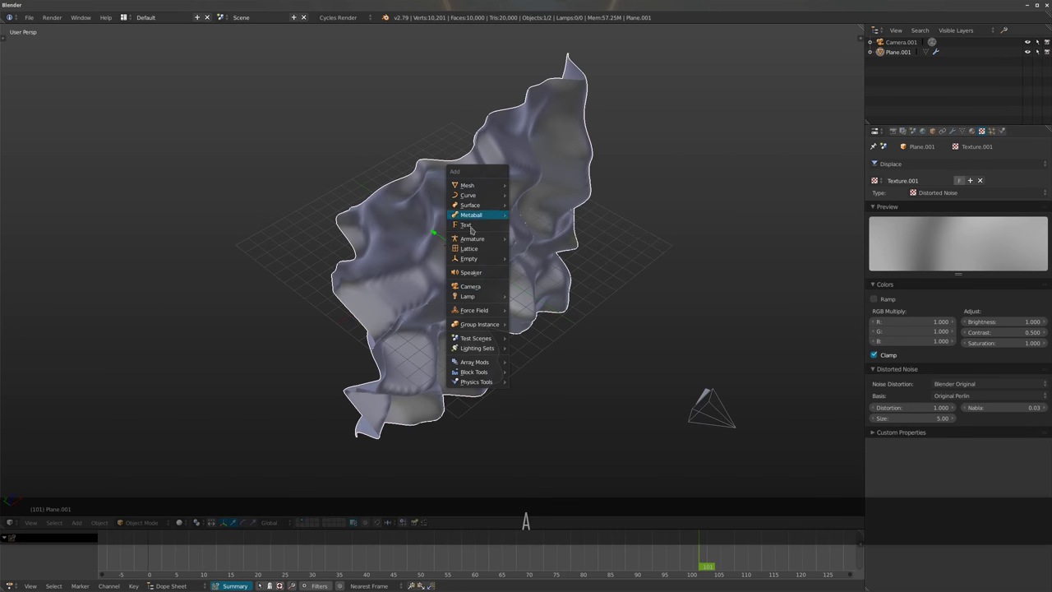
mouse_move(472, 198)
left_click(531, 204)
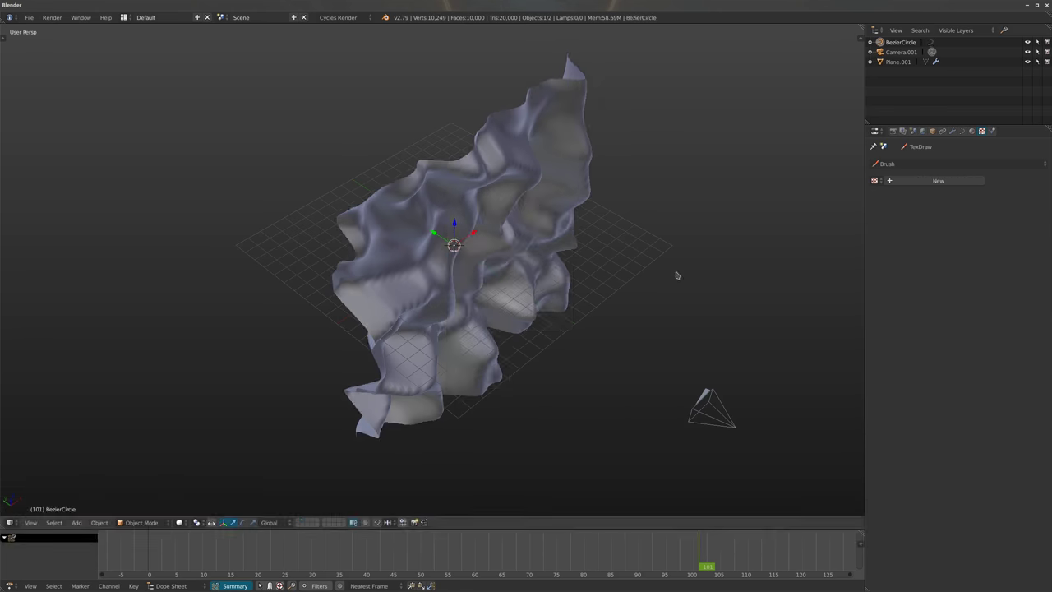
middle_click_drag(676, 275, 644, 271)
key("Tab")
key("s")
key("1")
key("0")
key("Return")
key("Tab")
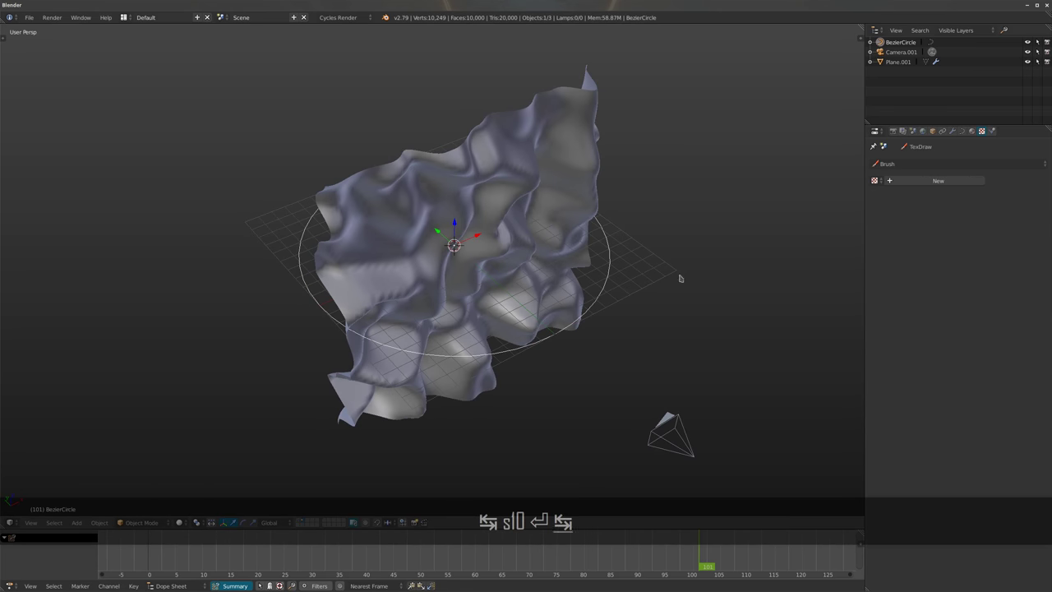
Add a plain axes empty at the 3D cursor
key("shift+a")
mouse_move(493, 342)
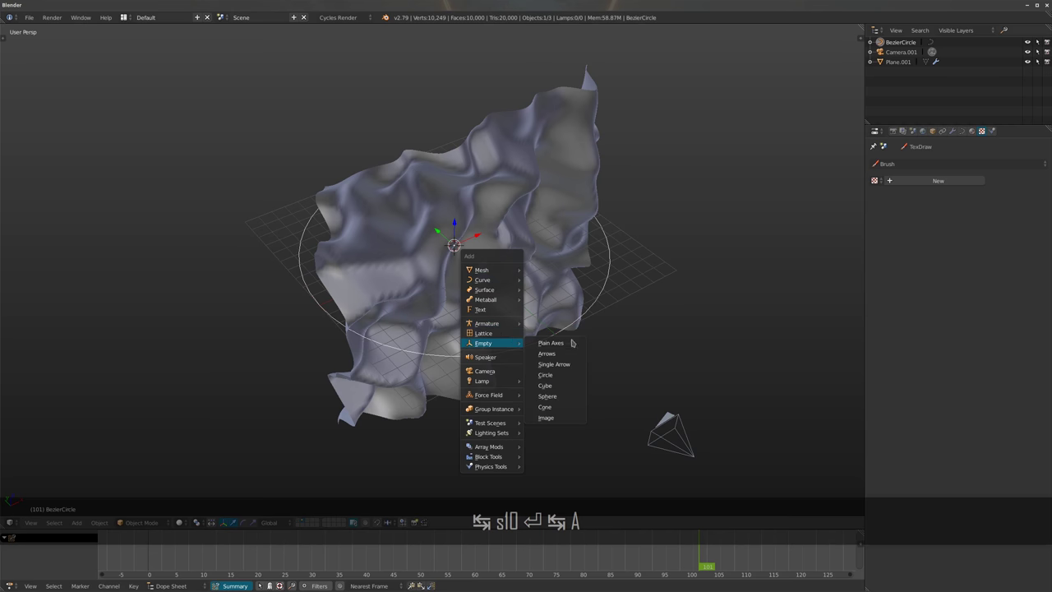
left_click(577, 342)
middle_click_drag(554, 300, 682, 302)
scroll(624, 302, "up", 2)
middle_click_drag(608, 303, 456, 278)
Give the empty a Follow Path constraint with BezierCircle as its target
left_click(942, 131)
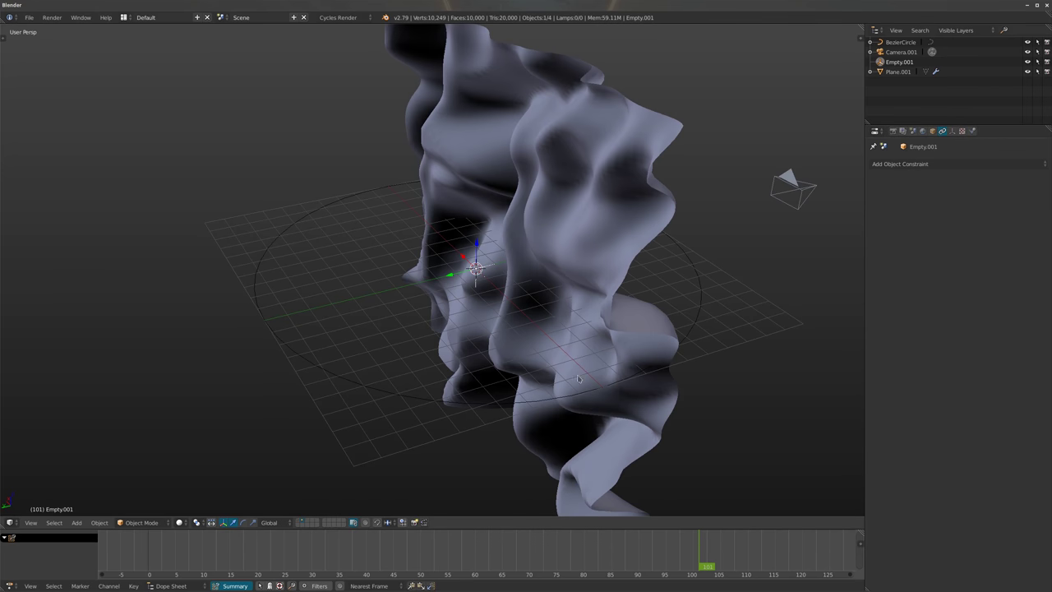
middle_click_drag(756, 250, 688, 254)
left_click(946, 165)
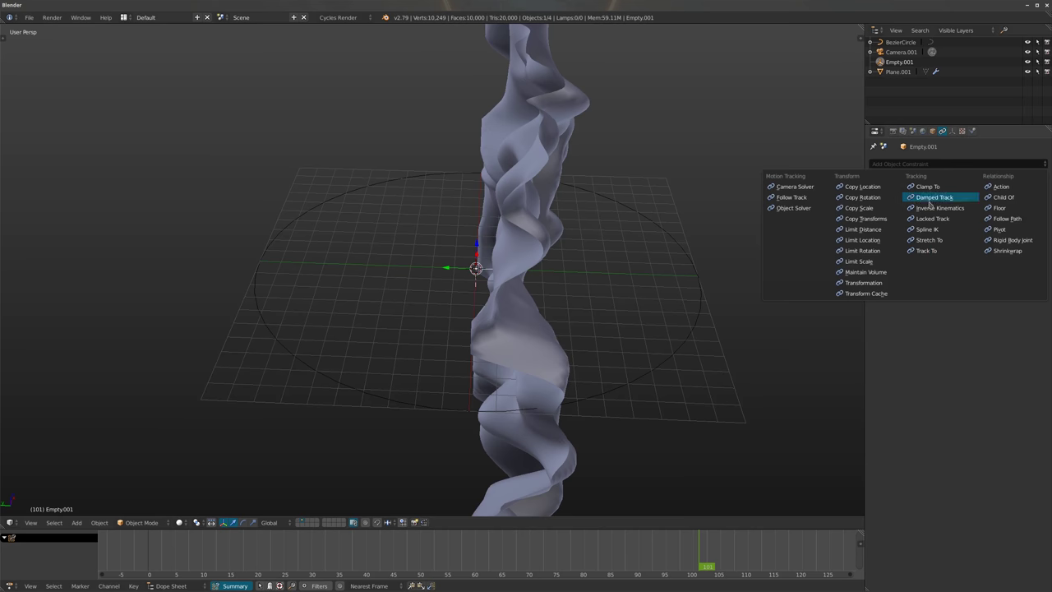
left_click(1007, 219)
middle_click_drag(679, 263, 818, 219)
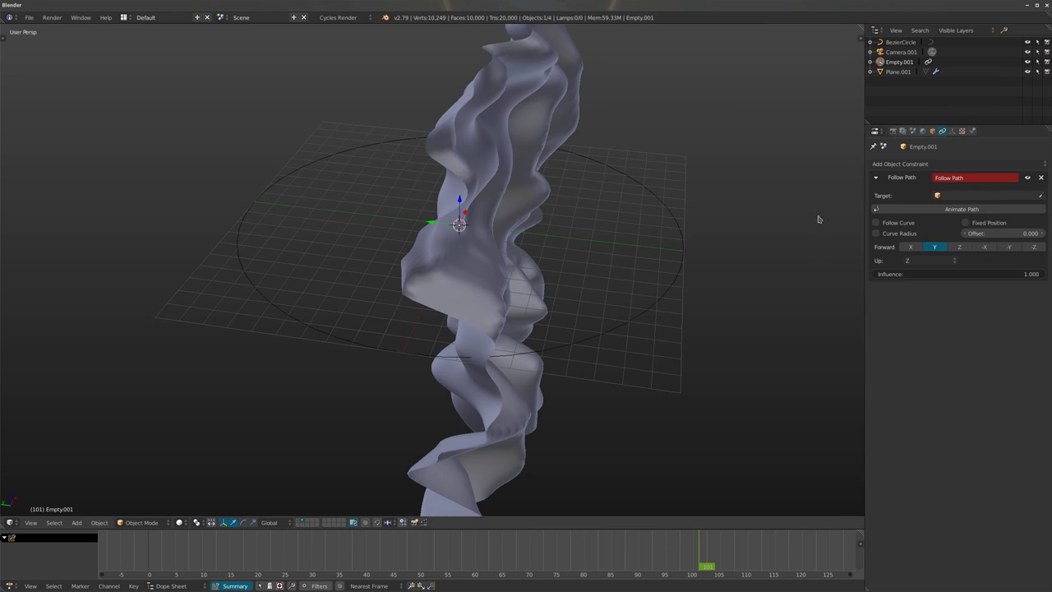
left_click(958, 196)
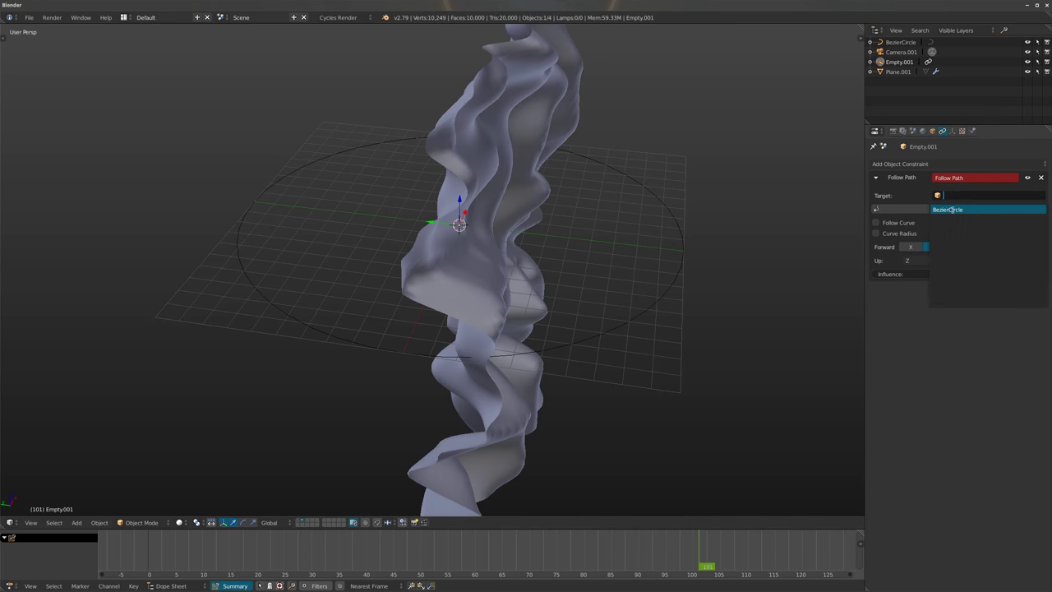
left_click(952, 210)
middle_click_drag(723, 221, 630, 263)
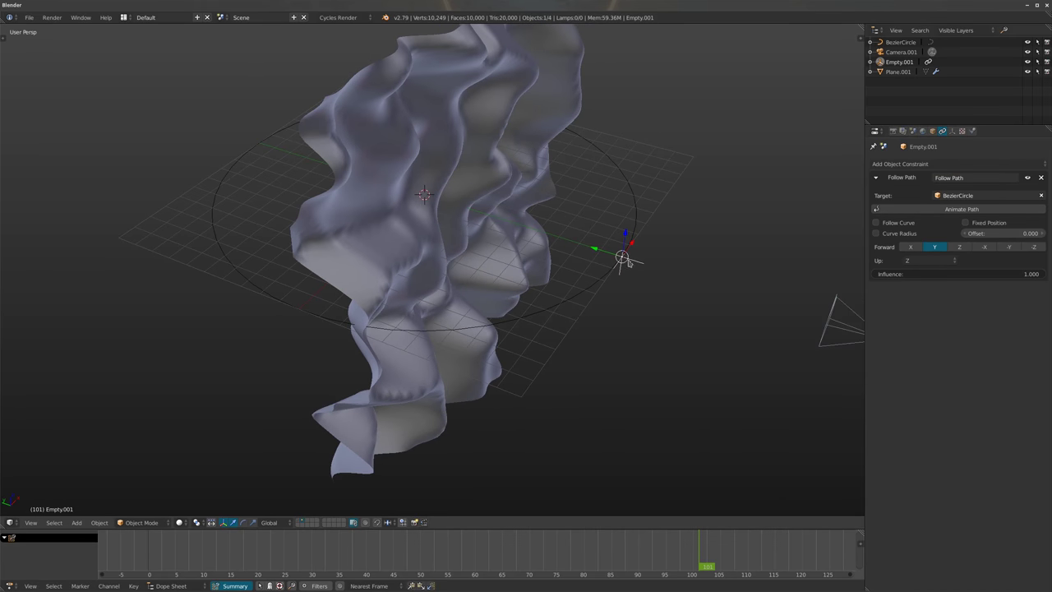
Set the Follow Path constraint's offset to 0 and jump to frame 1
mouse_move(984, 231)
left_mouse_down()
mouse_move(999, 233)
mouse_move(989, 232)
left_mouse_up()
left_click(991, 234)
type("0")
key("Return")
middle_click_drag(581, 345, 573, 336, "shift")
key("shift+Left")
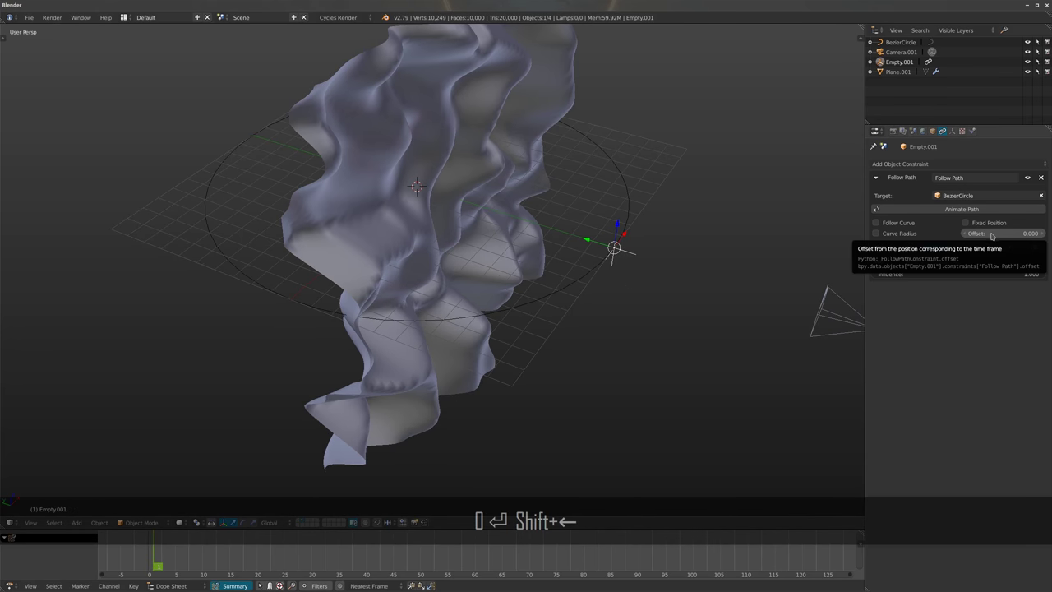
Set the plane's Displace texture coordinates to Object with Empty.001 as the reference object
right_click(496, 231)
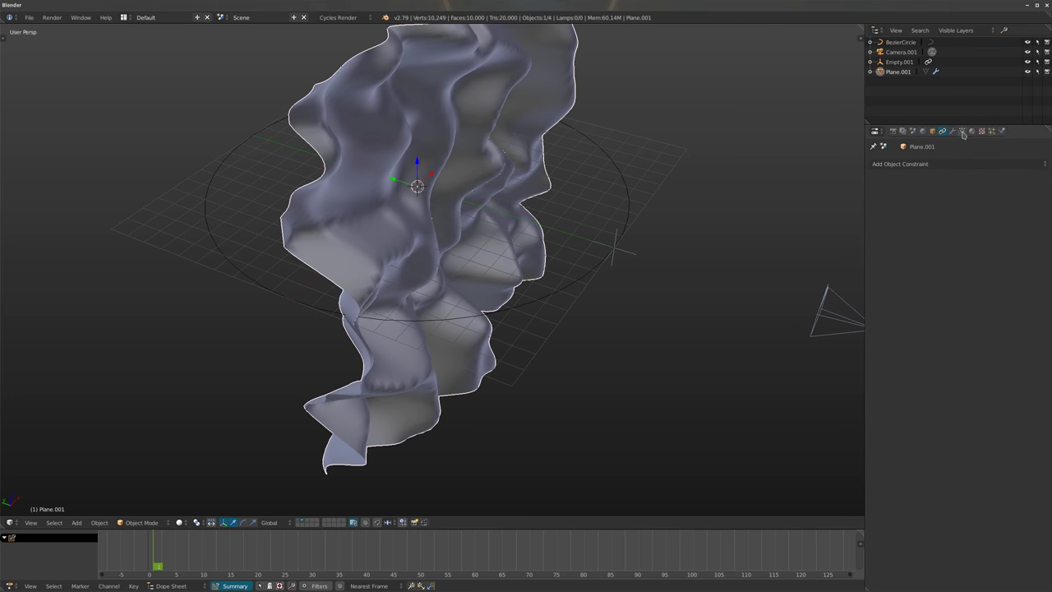
left_click(954, 131)
middle_click_drag(493, 255, 446, 228)
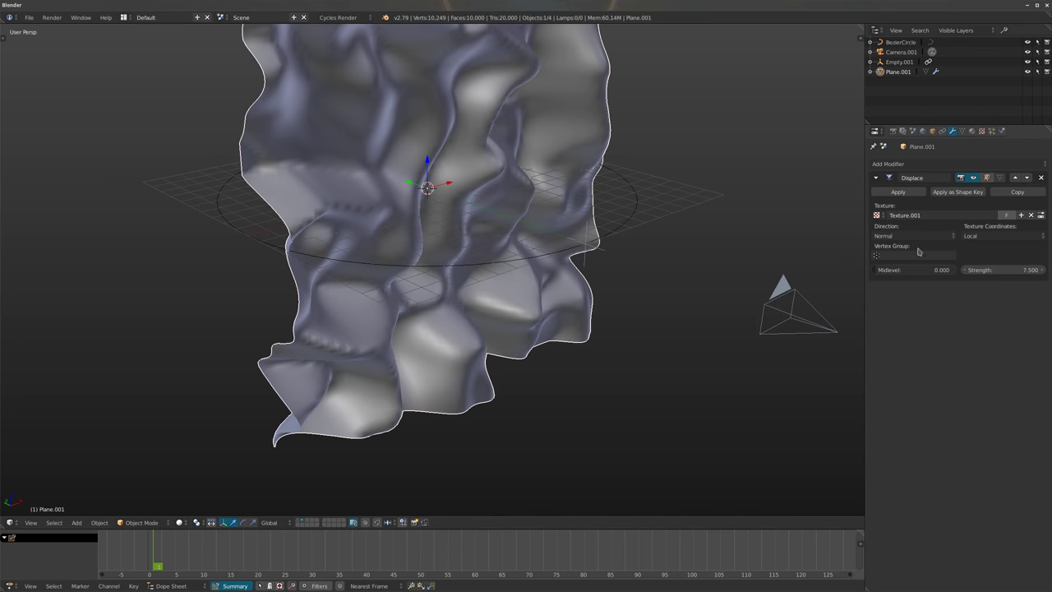
left_click(974, 236)
left_click(972, 204)
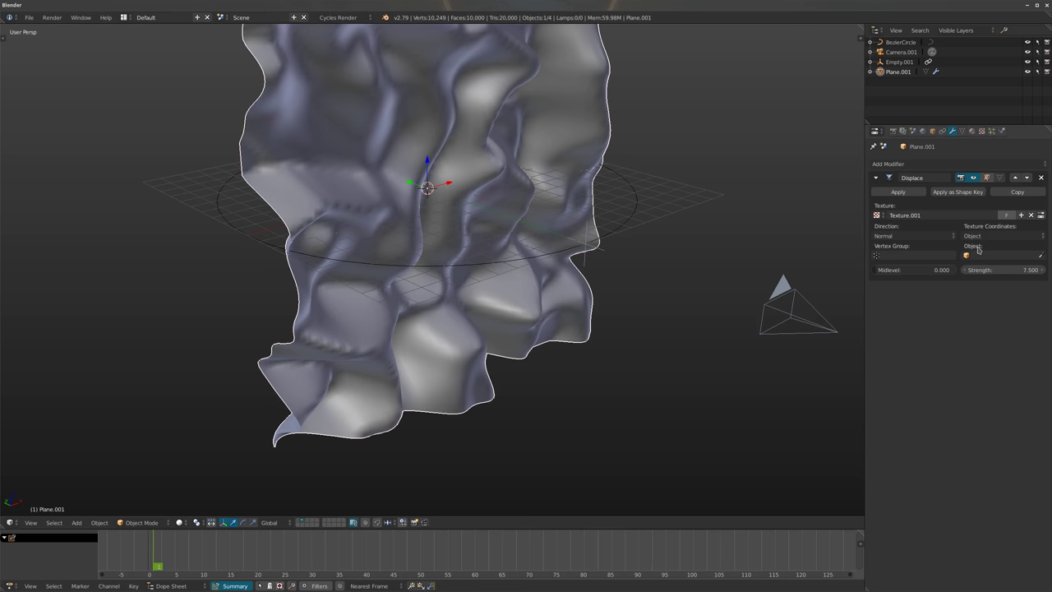
left_click(979, 254)
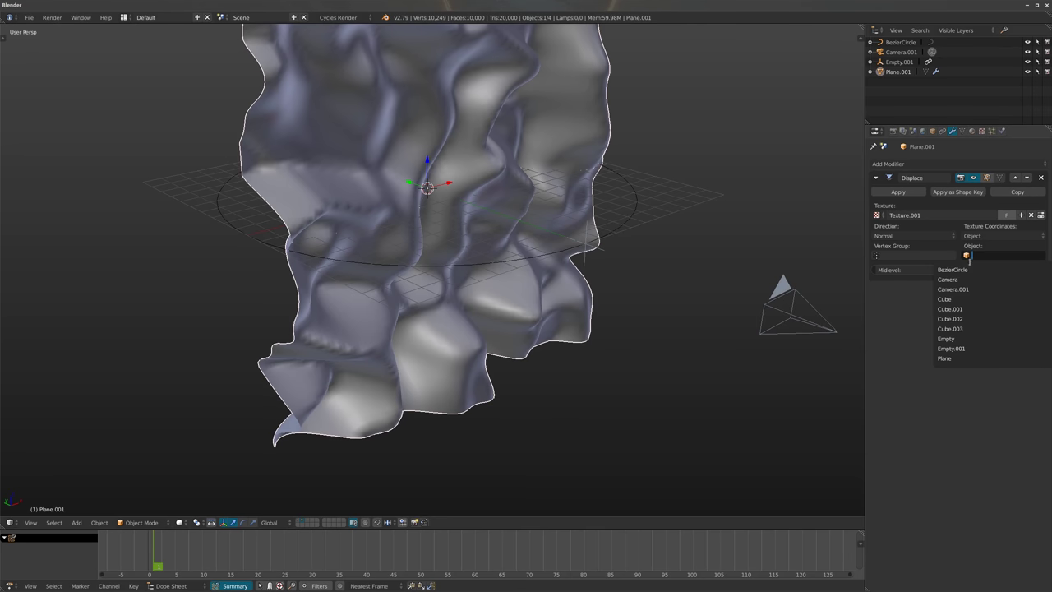
left_click(955, 348)
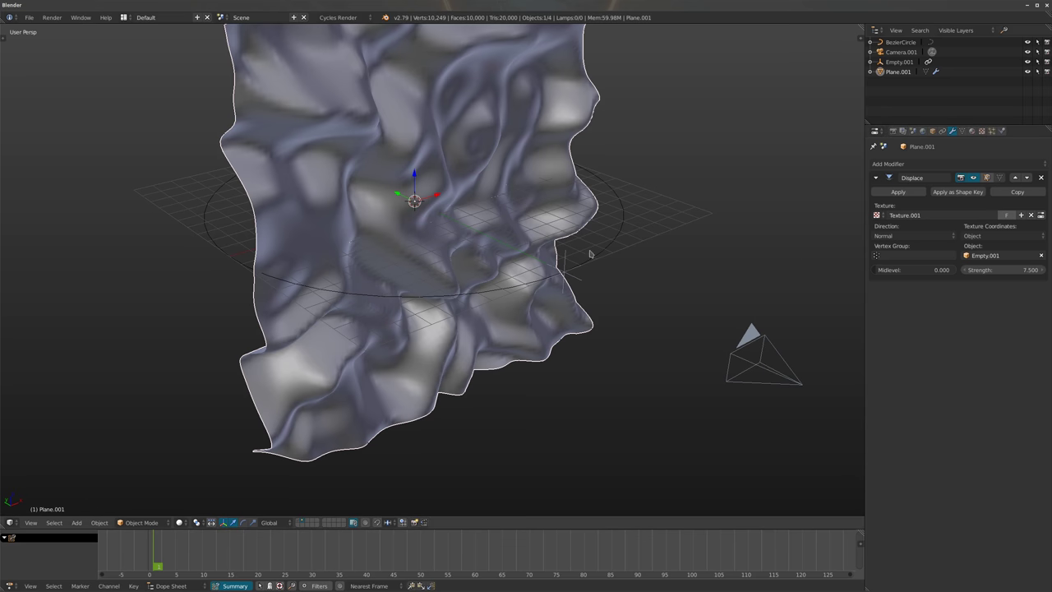
Inspect the displaced plane and the empty on the circle, and reselect the plane
middle_click_drag(617, 245, 644, 279)
right_click(551, 354)
middle_click_drag(552, 354, 639, 354)
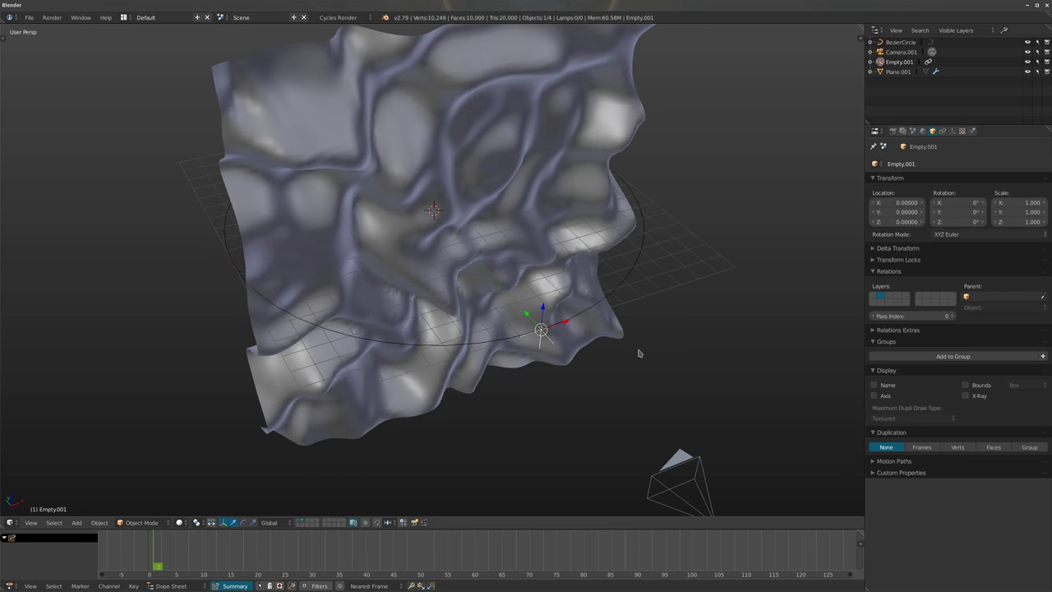
right_click(447, 211)
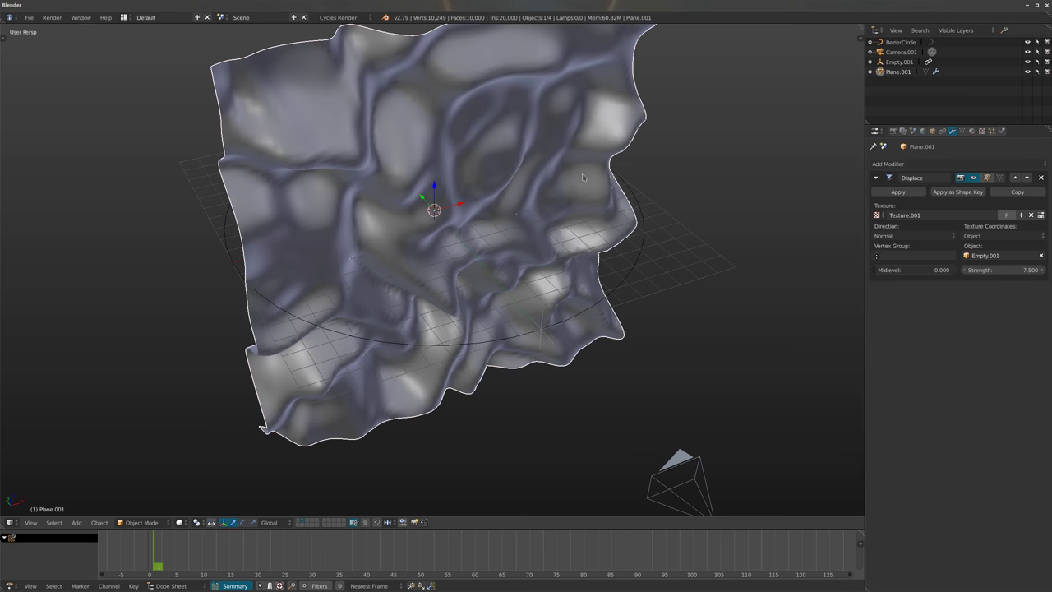
Select the empty on the circle and keyframe its Follow Path offset of 0 at frame 1
middle_click_drag(549, 344, 527, 405)
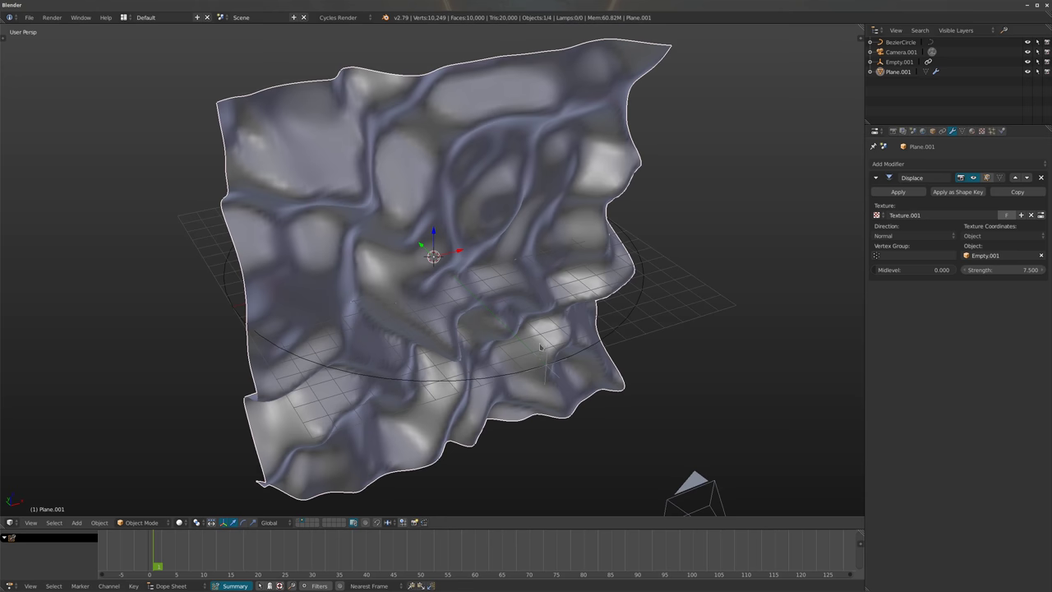
right_click(552, 364)
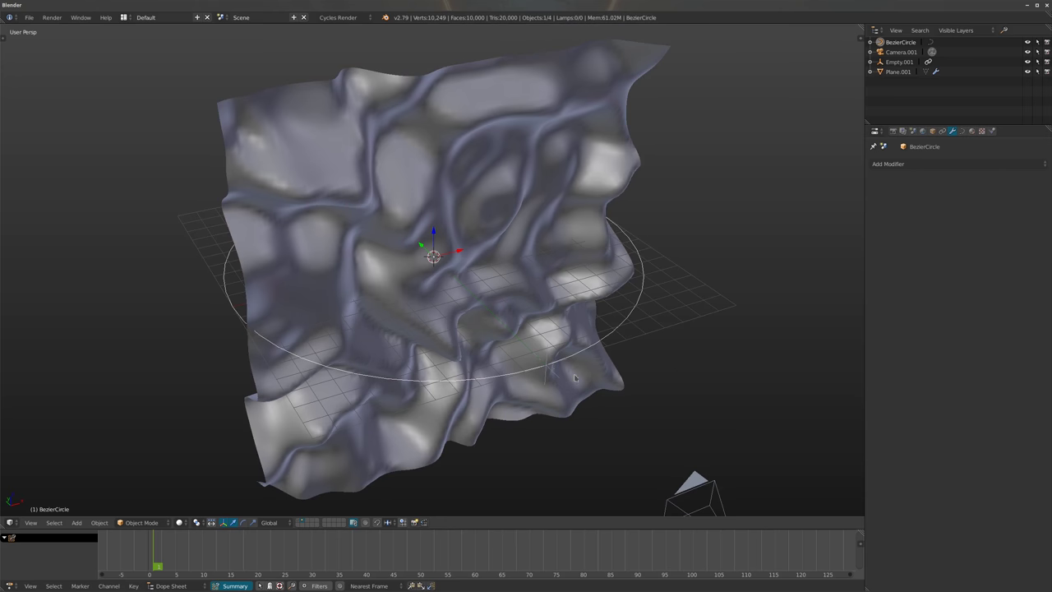
right_click(558, 379)
left_click(952, 131)
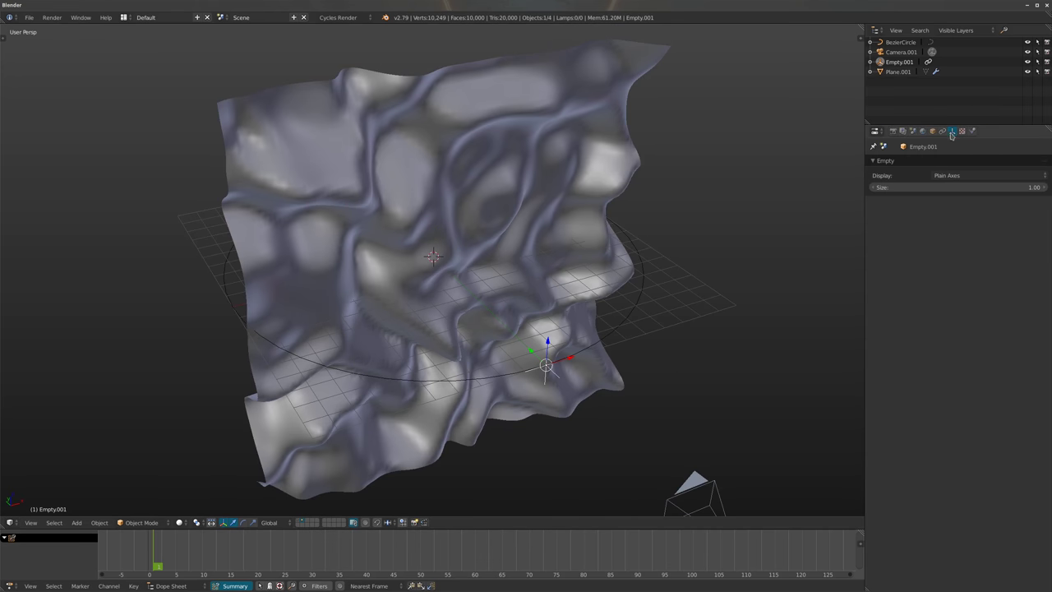
left_click(942, 131)
middle_click_drag(677, 249, 627, 247)
middle_click_drag(593, 330, 585, 346)
middle_click_drag(636, 288, 633, 297)
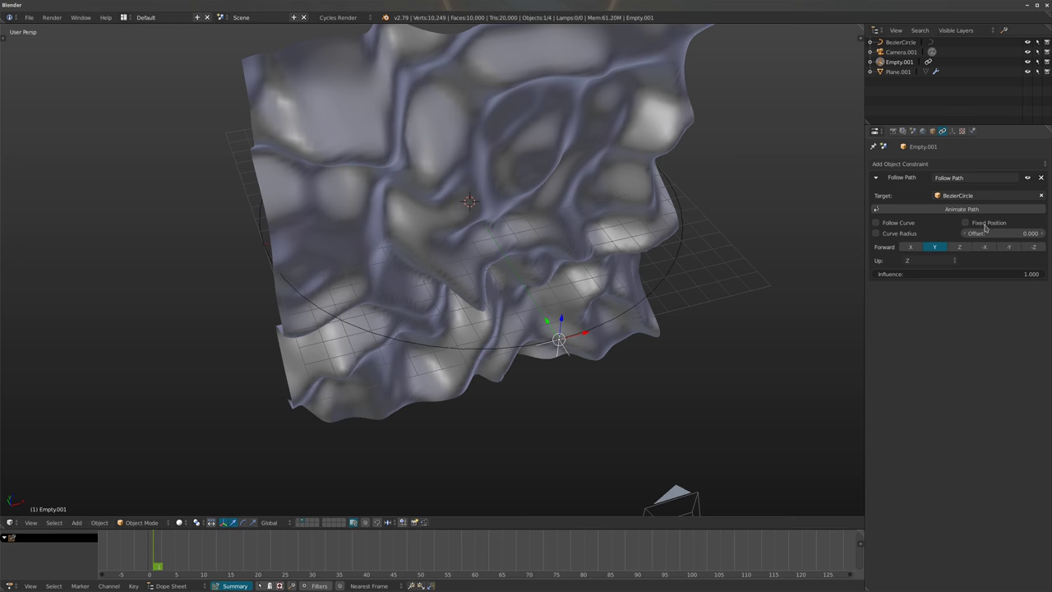
middle_click_drag(633, 327, 627, 335)
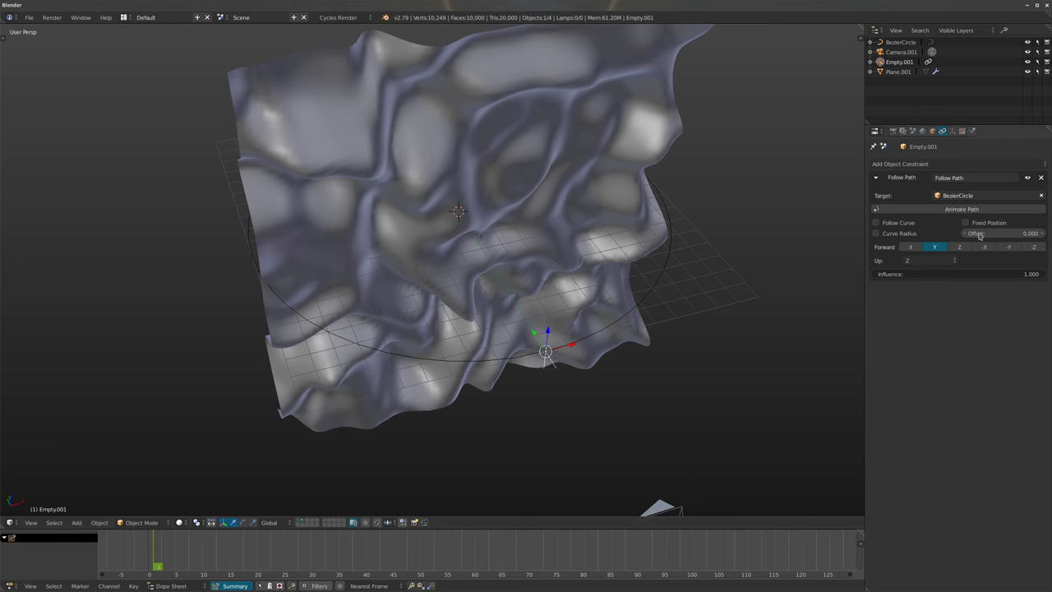
key("i")
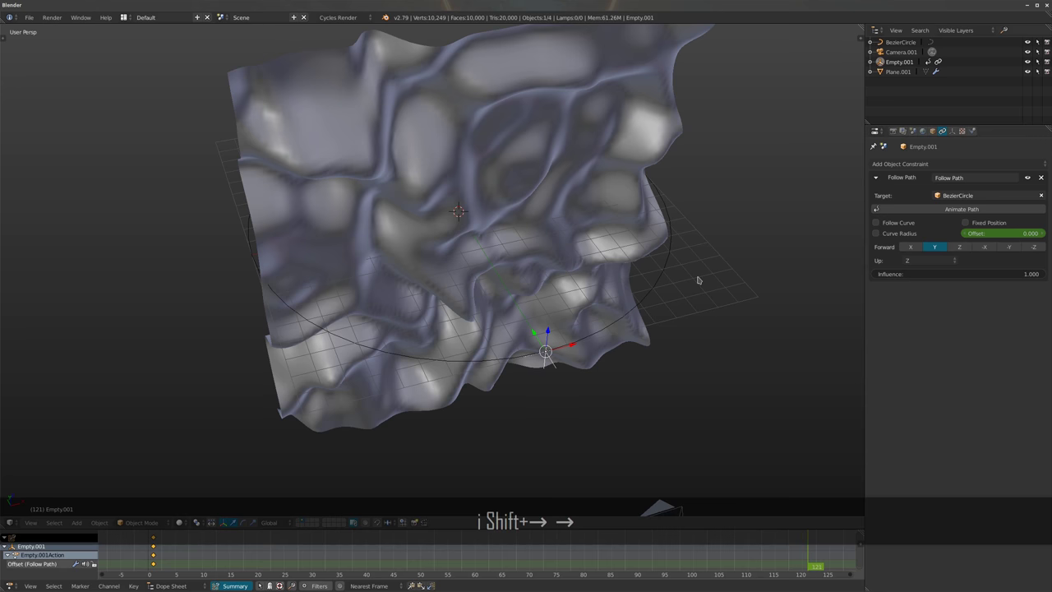
Set the empty's Follow Path offset to 100 at frame 121 and keyframe it
left_click(980, 235)
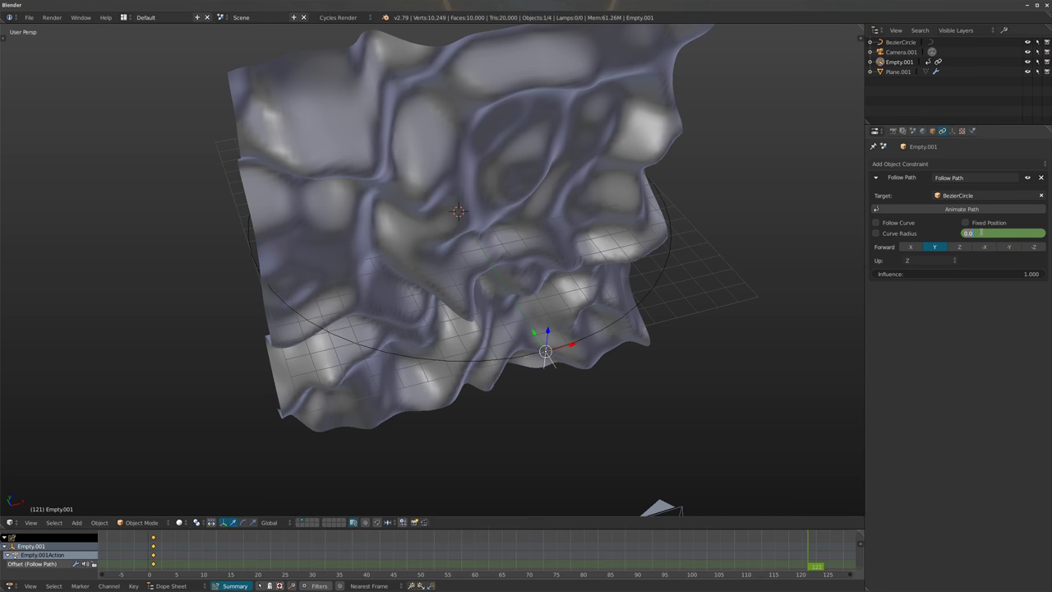
type("100")
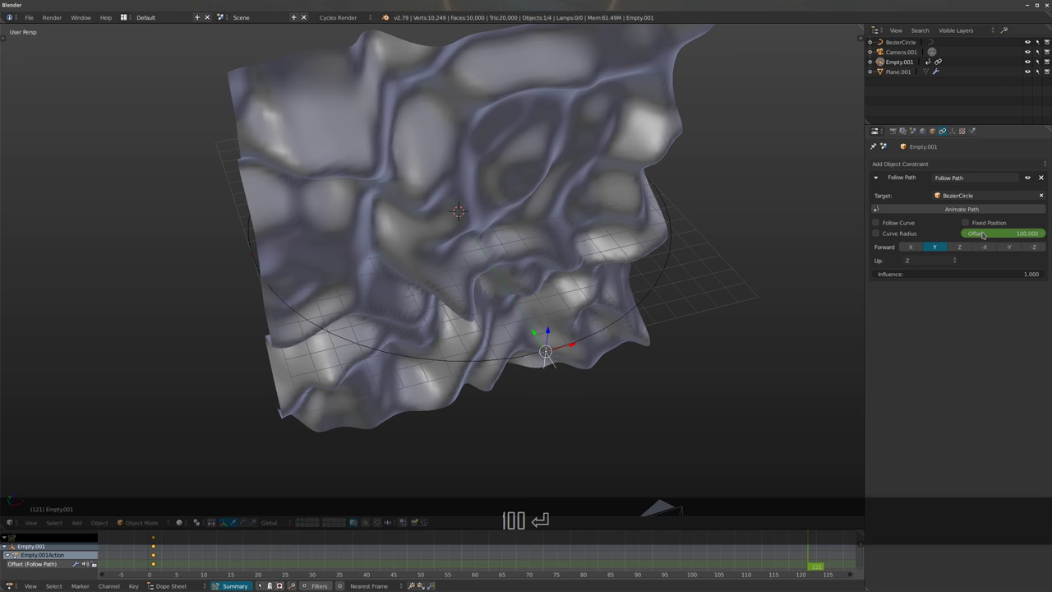
type("i")
Scrub through the timeline and play the animation from frame 1 to examine the plane's looping displacement
left_click(755, 564)
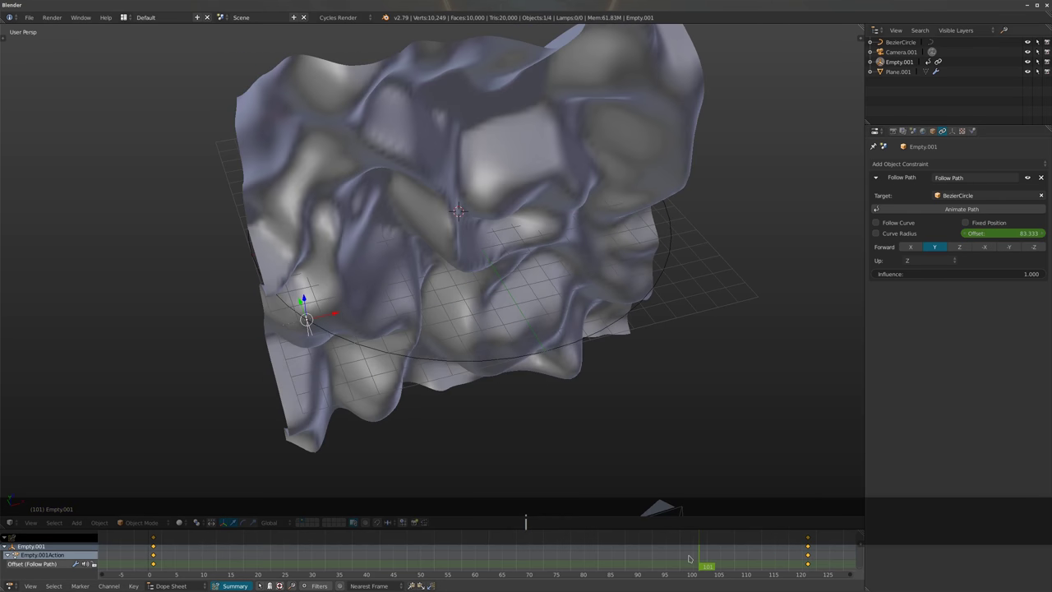
key("shift+Left")
key("alt+a")
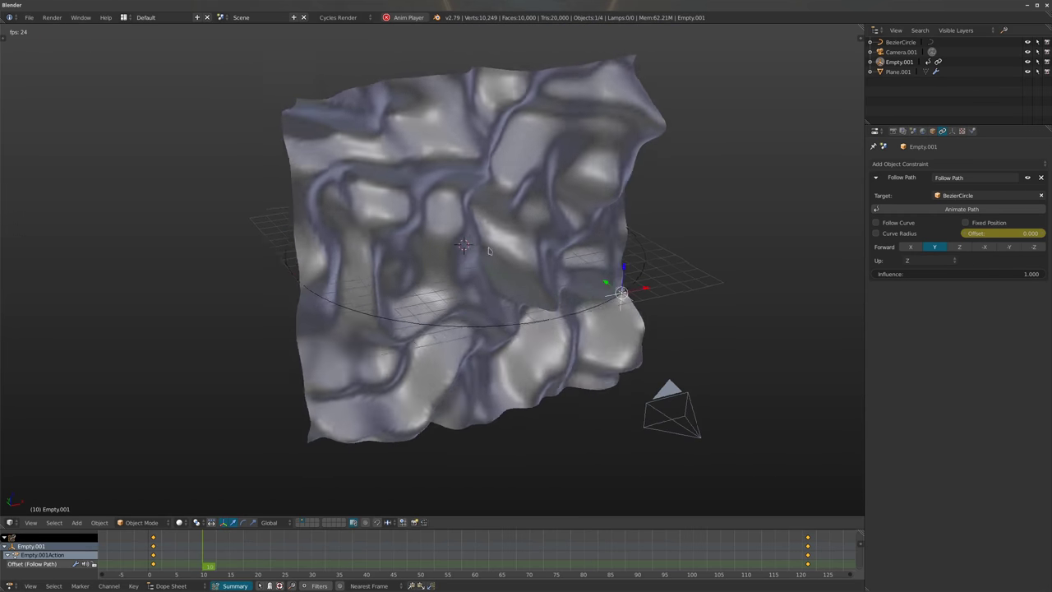
middle_click_drag(513, 278, 587, 264)
left_click(892, 223)
middle_click_drag(685, 258, 566, 332)
Move the Bezier circle sideways, clear of the plane, and rotate it freely while the animation plays
right_click(567, 359)
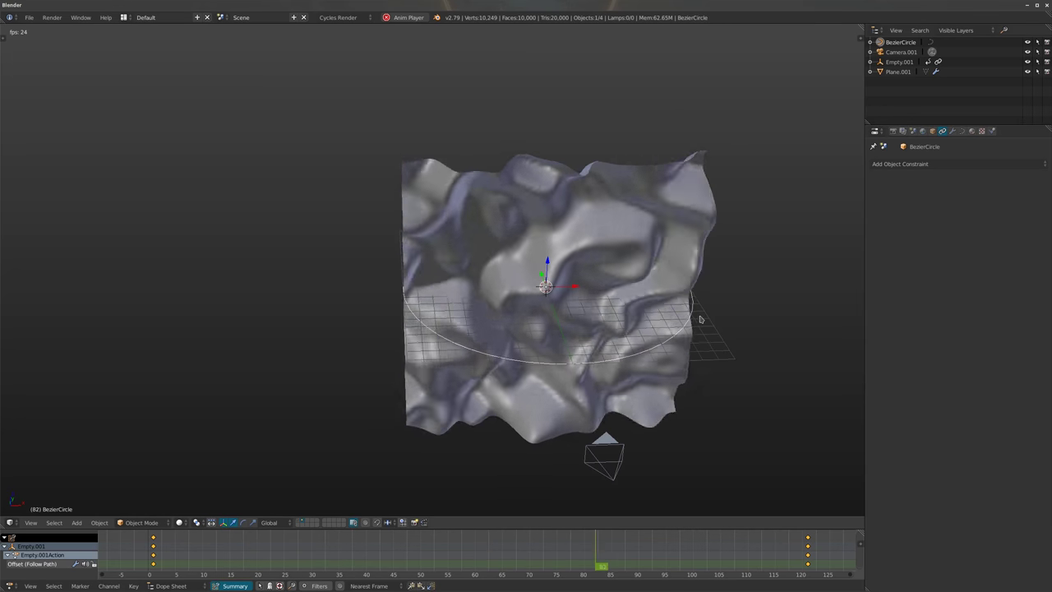
key("g")
left_click(361, 311)
key("r")
key("r")
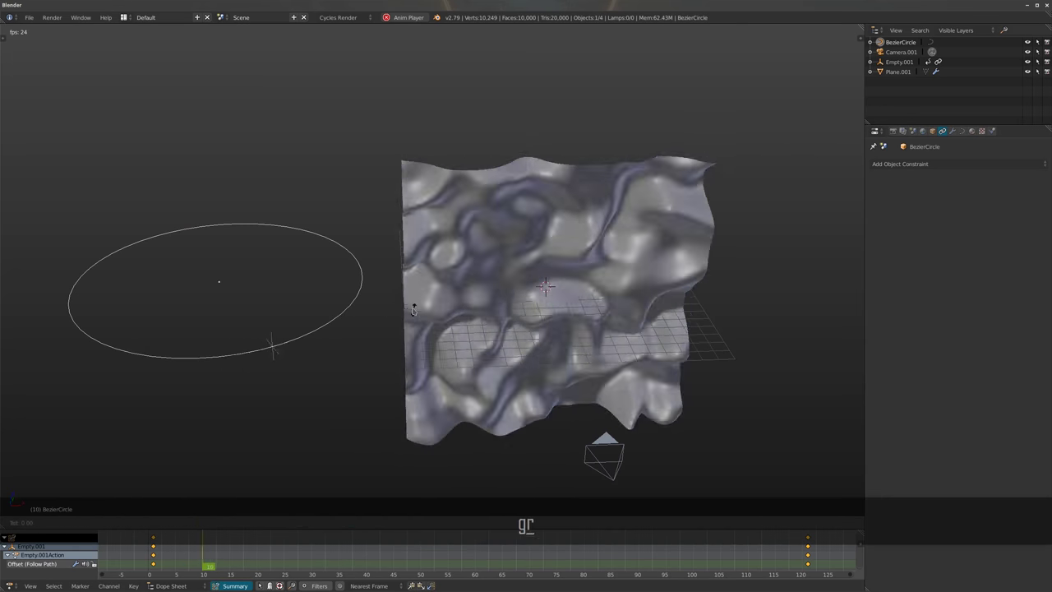
left_click(337, 203)
middle_click_drag(338, 415, 338, 370)
Reposition the Bezier circle above and beside the plane and rotate it freely to a steep tilt
key("g")
left_click(357, 187)
middle_click_drag(301, 113, 304, 127)
middle_click_drag(386, 173, 364, 307, "shift")
key("r")
key("r")
left_click(394, 359)
mouse_move(395, 359)
middle_mouse_down()
mouse_move(570, 375)
mouse_move(624, 284)
mouse_move(655, 291)
mouse_move(606, 320)
mouse_move(464, 208)
mouse_move(243, 115)
mouse_move(227, 136)
middle_mouse_up()
scroll(477, 275, "up", 1)
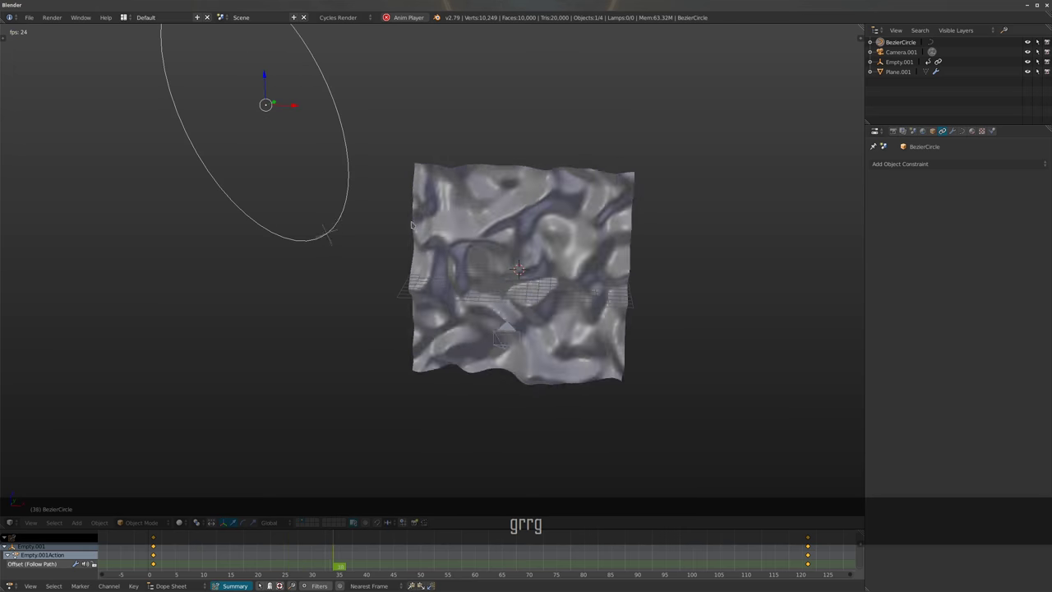
Select the plane and set the size of its Distorted Noise displacement texture to 15
right_click(520, 296)
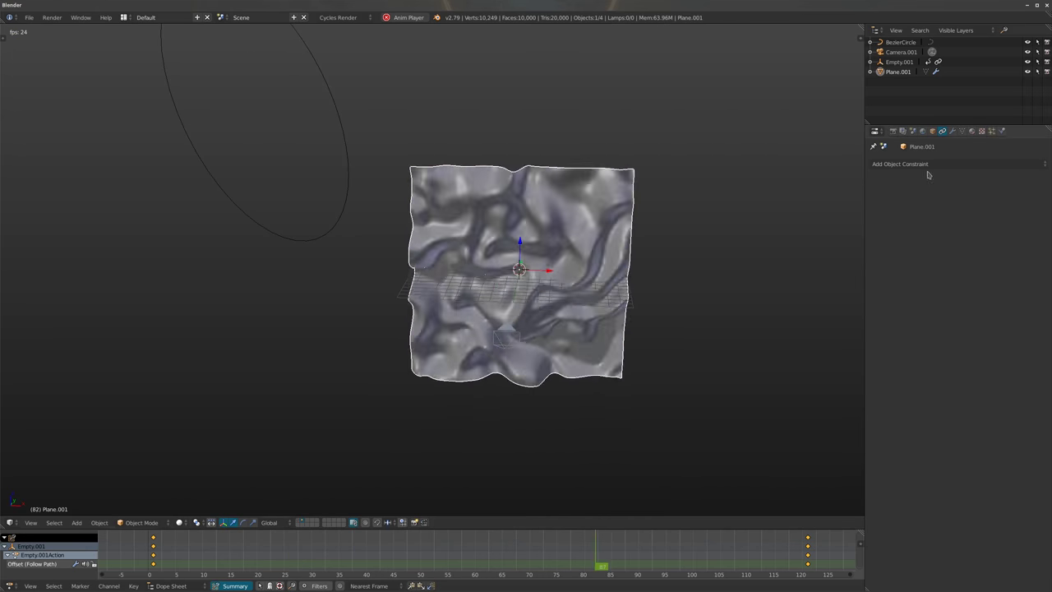
left_click(981, 131)
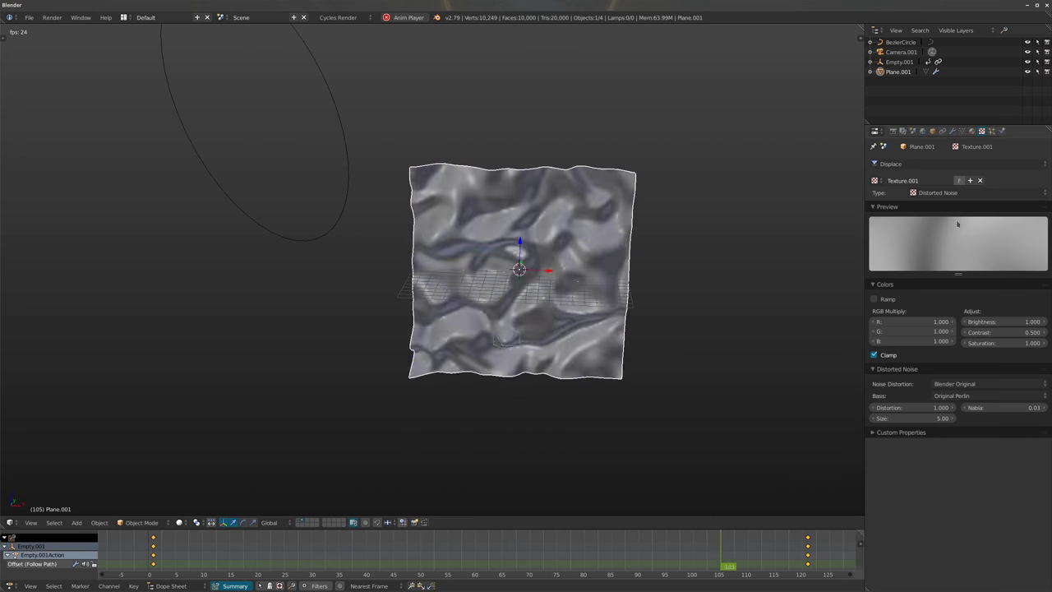
left_click(931, 417)
type("1")
key("Return")
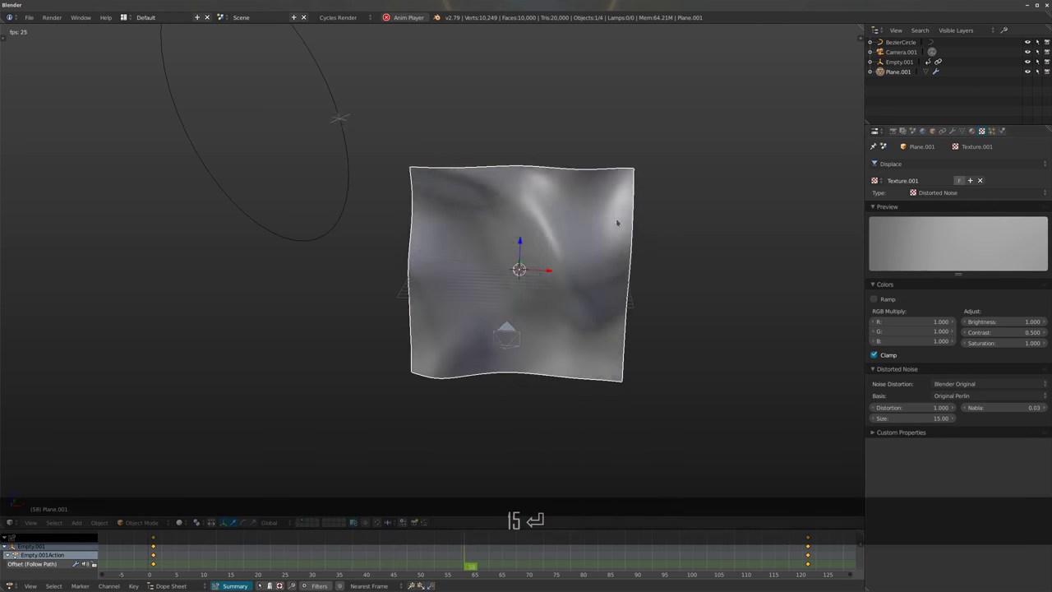
Try a distortion of 0.5 on the plane's Distorted Noise texture
left_click(899, 417)
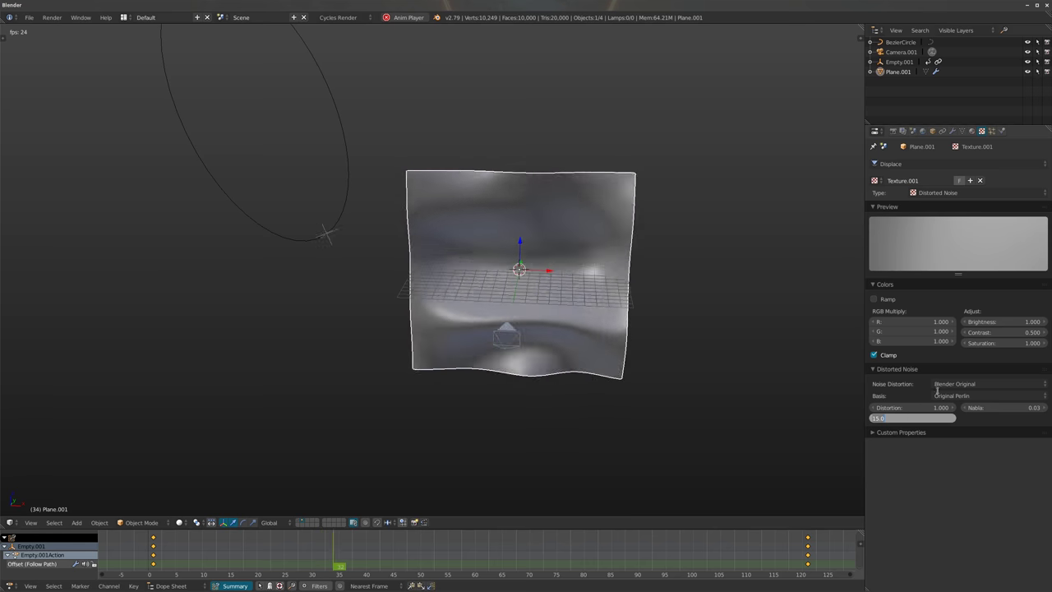
left_click(922, 408)
type(".5")
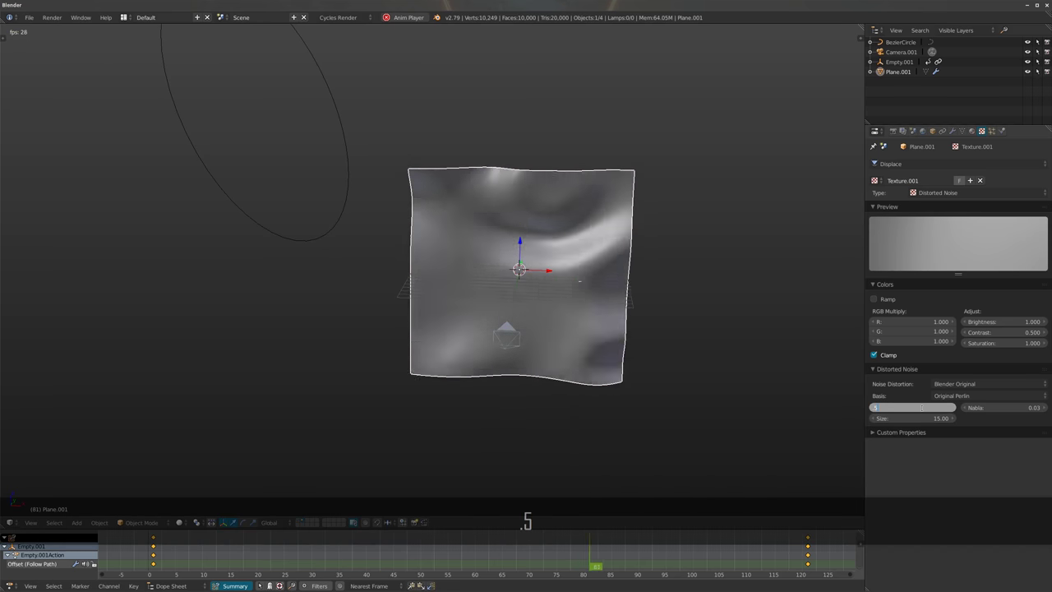
key("Return")
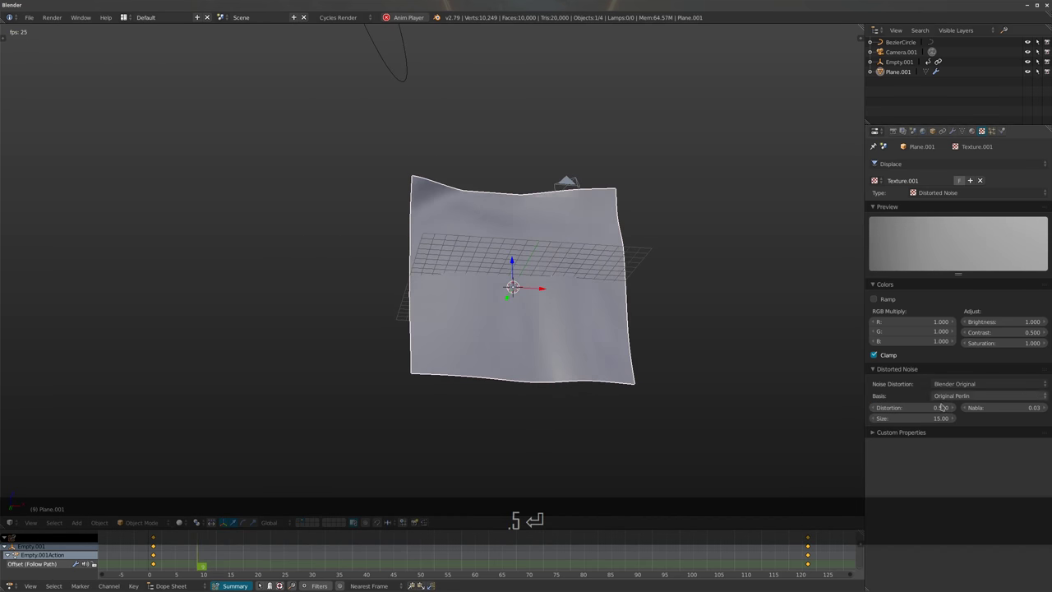
Set the Distorted Noise texture's distortion to 1.5
left_click(912, 407)
type("1.5")
key("Return")
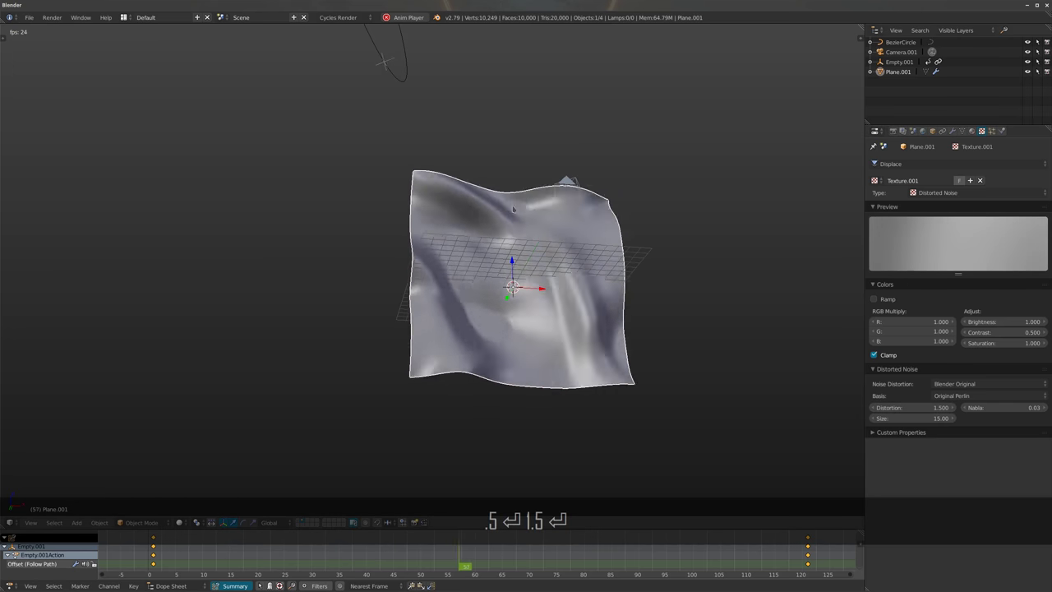
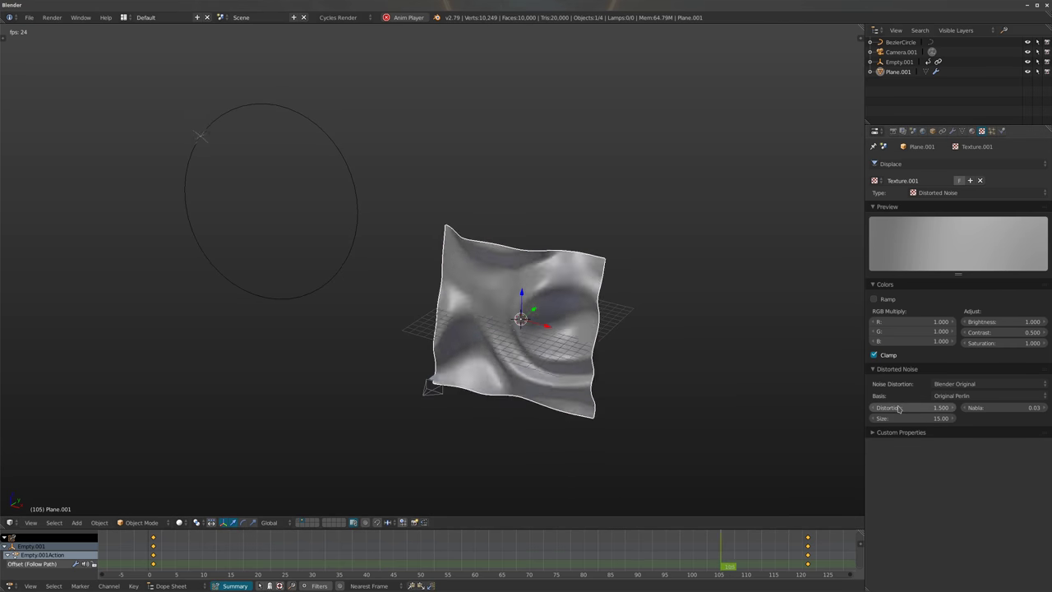
Scale the Bezier circle's control points down to about half size in Edit Mode
right_click(367, 238)
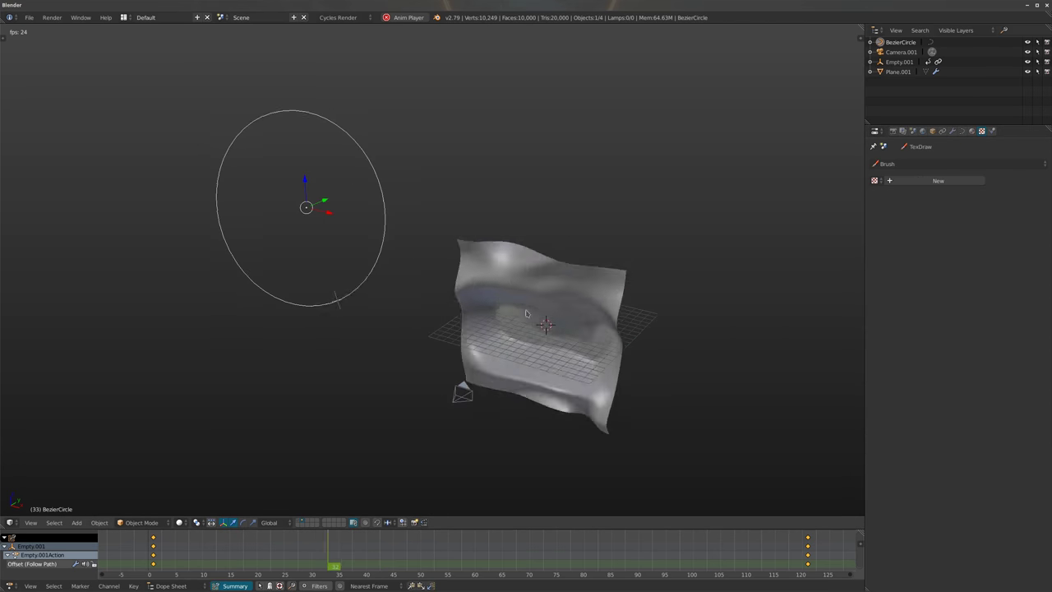
key("Tab")
key("s")
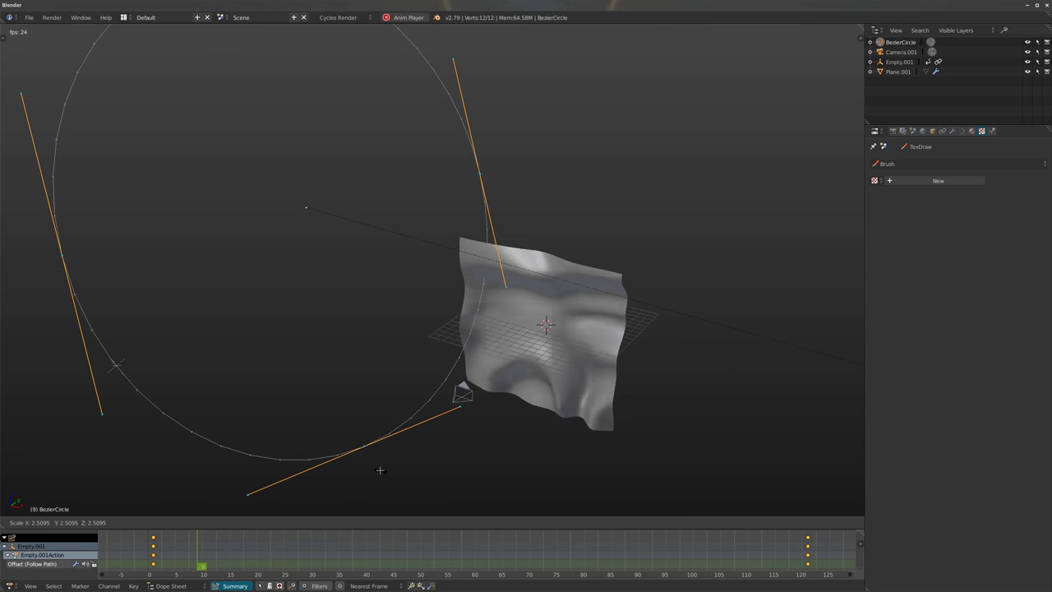
left_click(495, 245)
middle_click_drag(496, 245, 443, 270)
key("Tab")
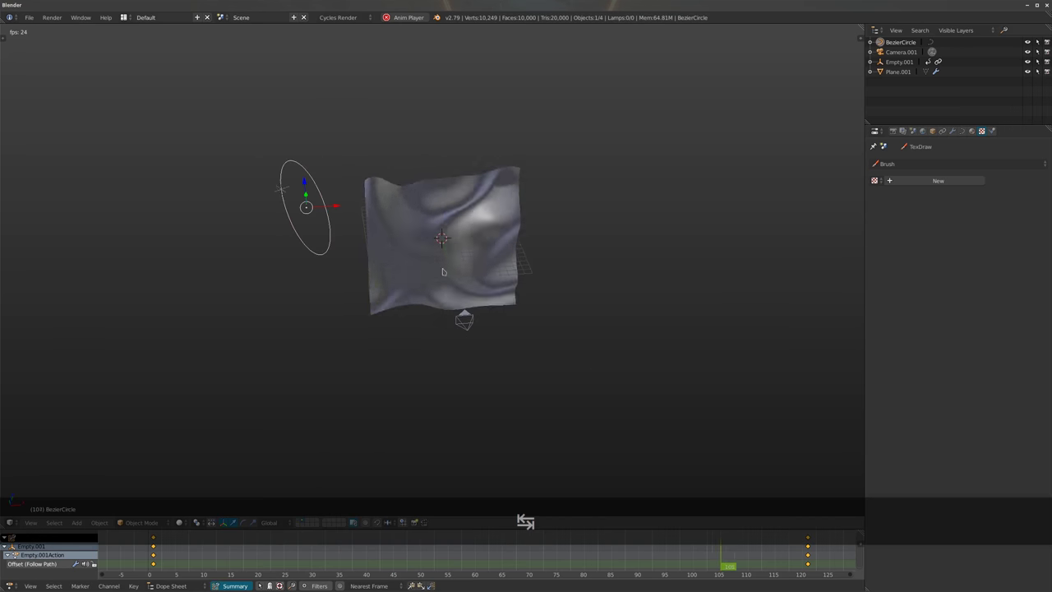
Move the Bezier circle lower beside the plane and rotate it freely until it lies nearly flat
key("g")
left_click(640, 347)
key("g")
key("r")
key("r")
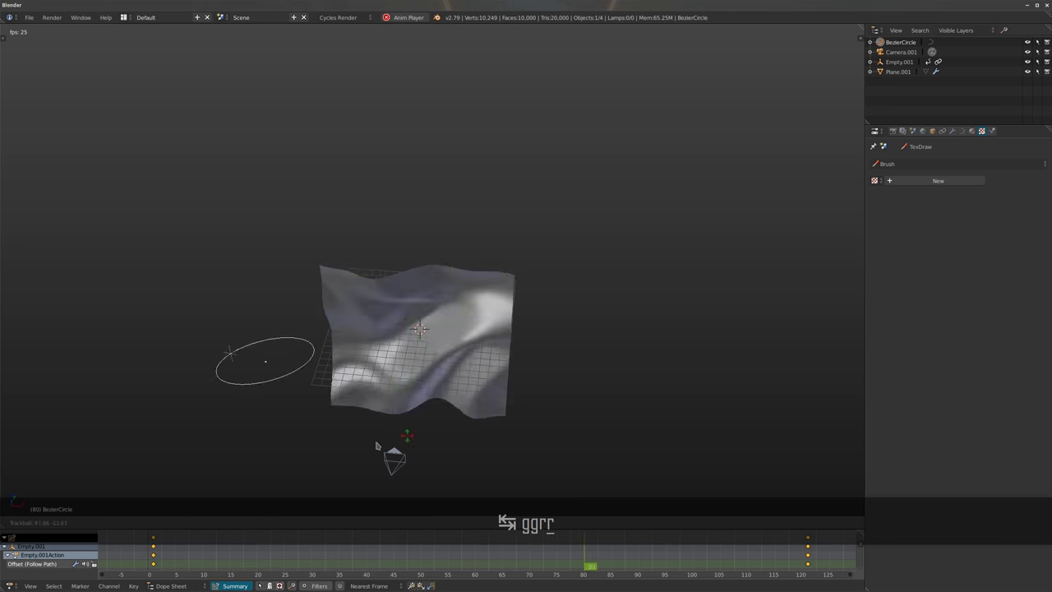
left_click(369, 459)
middle_click_drag(482, 449, 524, 372)
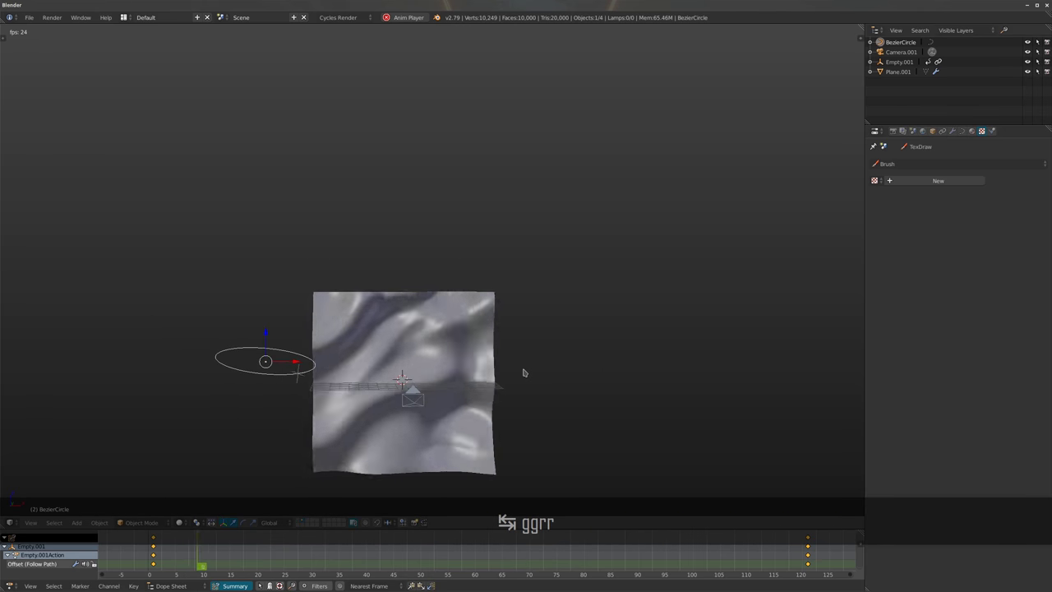
Check the animated displacement through the camera, then return to a perspective view of the whole plane
key("KP_0")
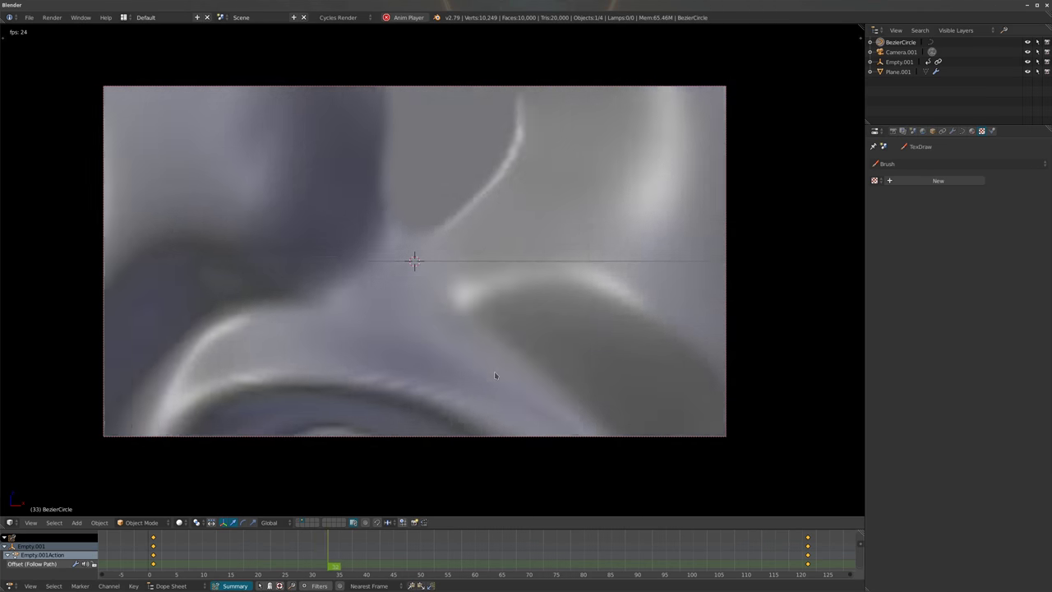
key("KP_0")
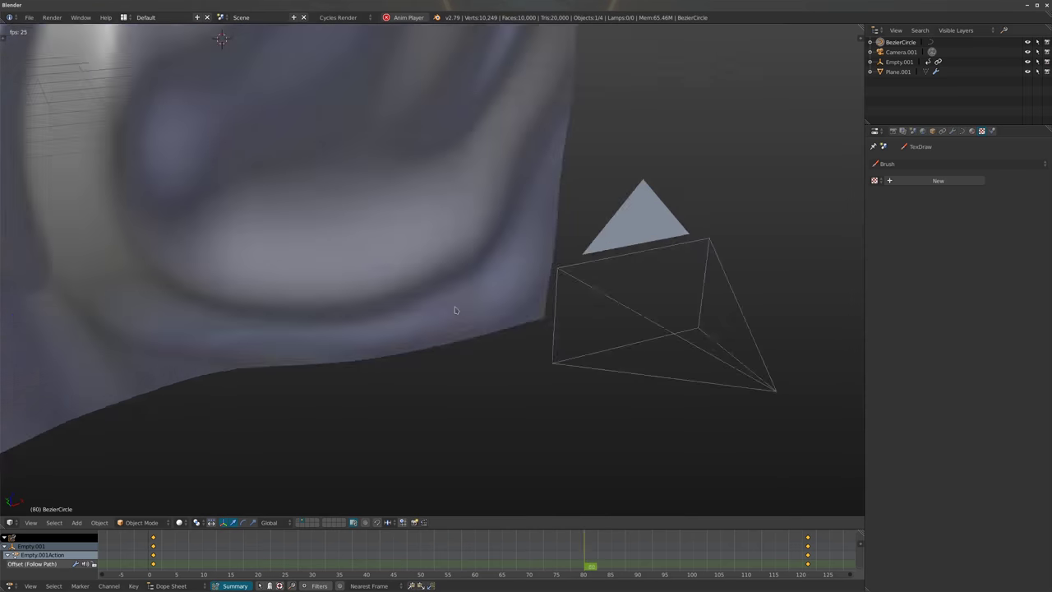
scroll(390, 247, "down", 8)
middle_click_drag(381, 264, 413, 277, "shift")
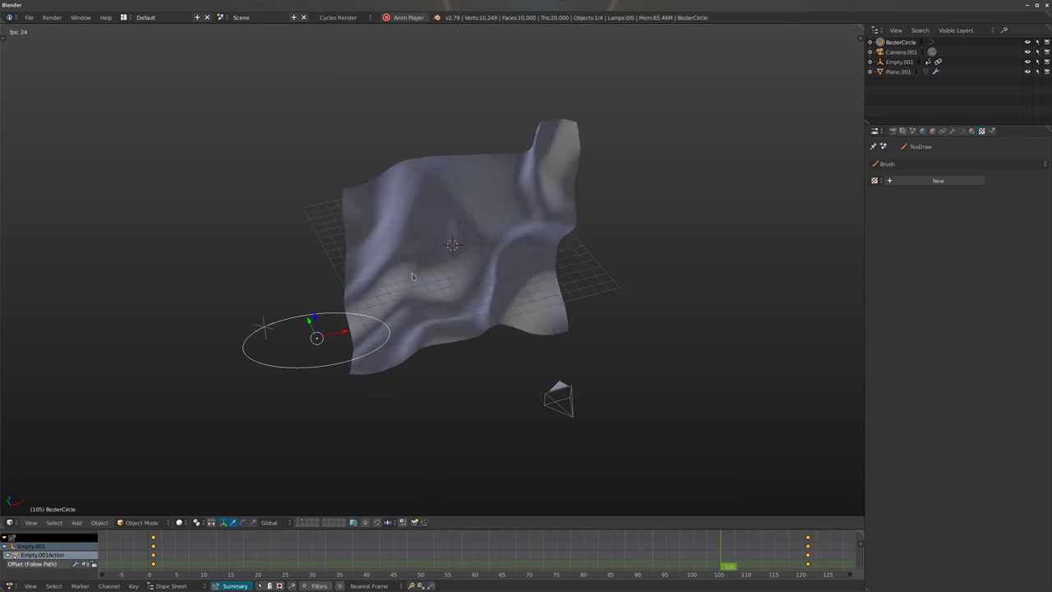
Stop the animation playback and add a mesh plane on an empty layer
key("alt+a")
middle_click_drag(480, 322, 500, 313, "shift")
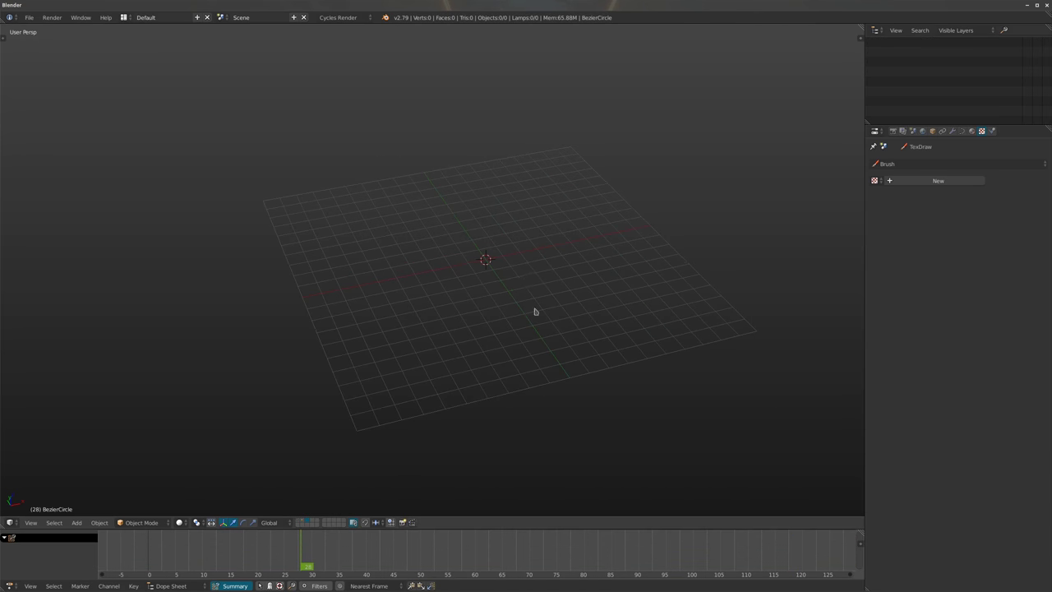
key("shift+a")
mouse_move(485, 271)
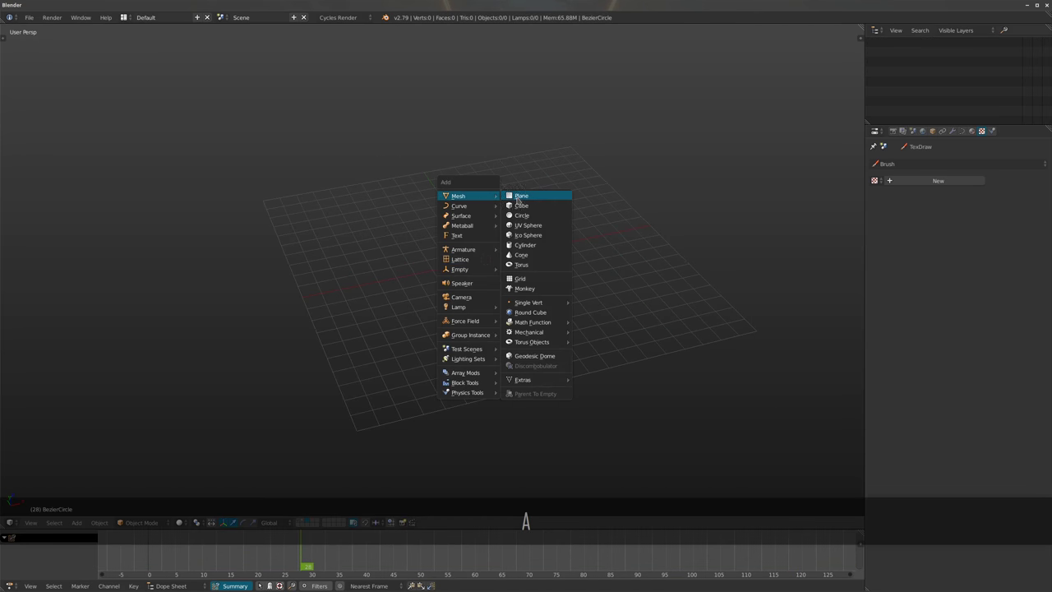
left_click(530, 195)
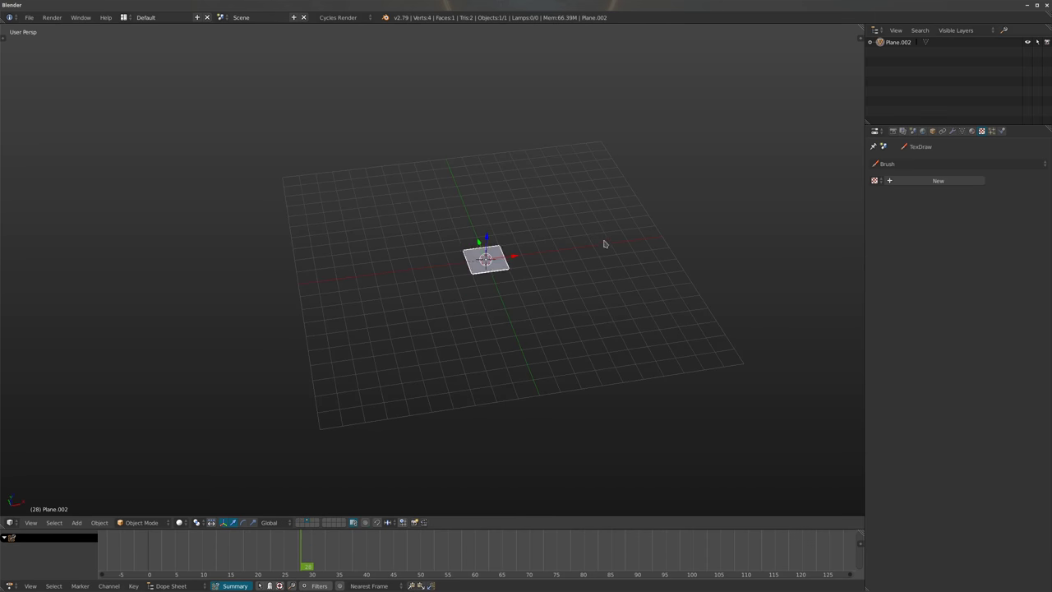
Scale the new plane's mesh by 10 in Edit Mode
key("Tab")
key("s")
key("1")
key("0")
key("Return")
Subdivide the plane's mesh with 99 cuts and return to Object Mode
key("w")
left_click(491, 249)
key("t")
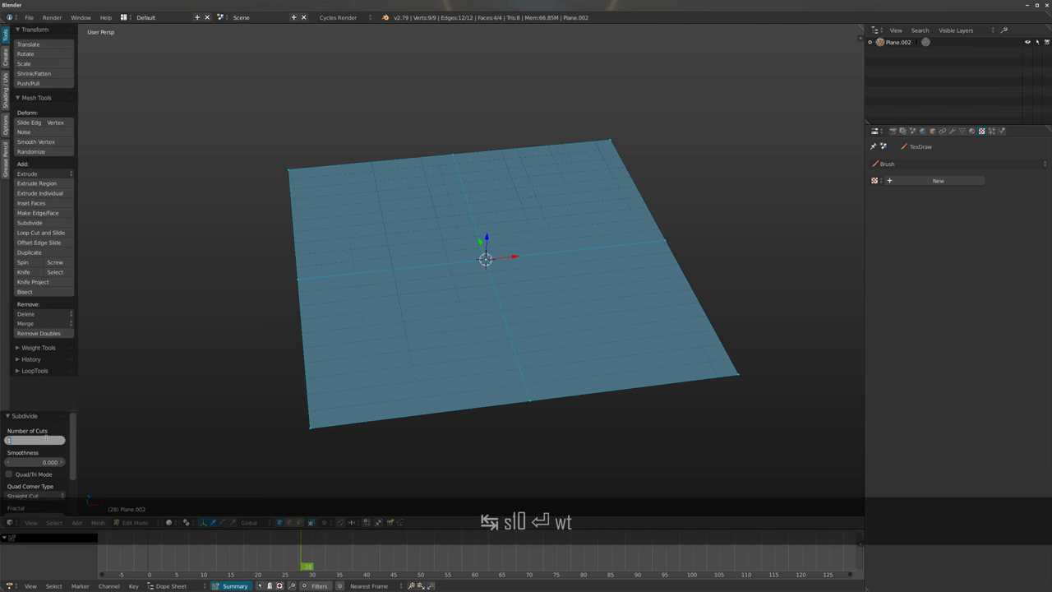
type("99")
key("Return")
middle_click_drag(503, 247, 496, 263)
key("Tab")
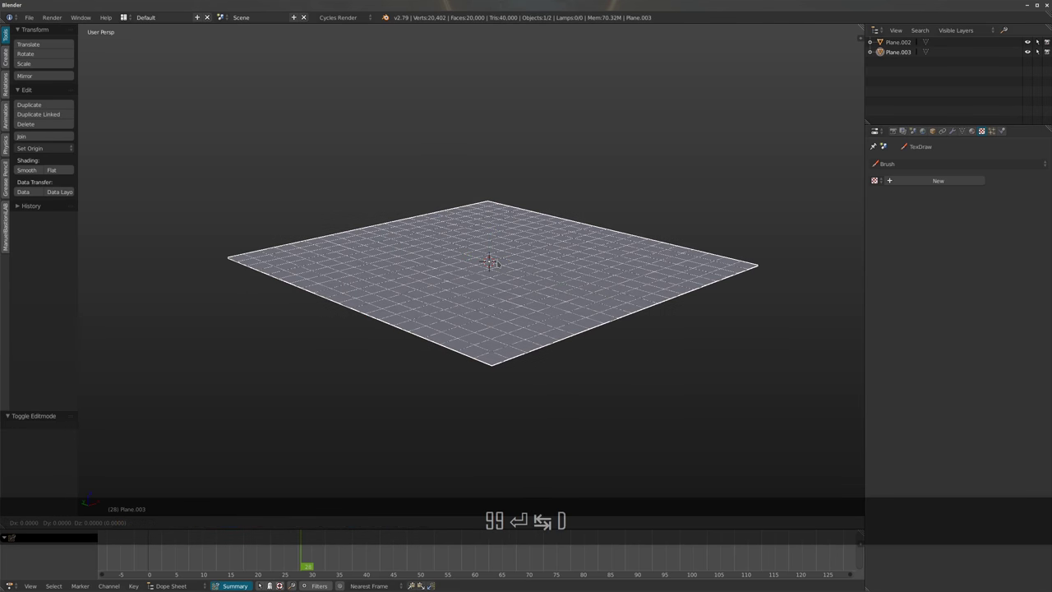
Duplicate the plane in place, then move the original Plane.002 down 2 units along Z
middle_click_drag(604, 168, 564, 247)
left_click(896, 42)
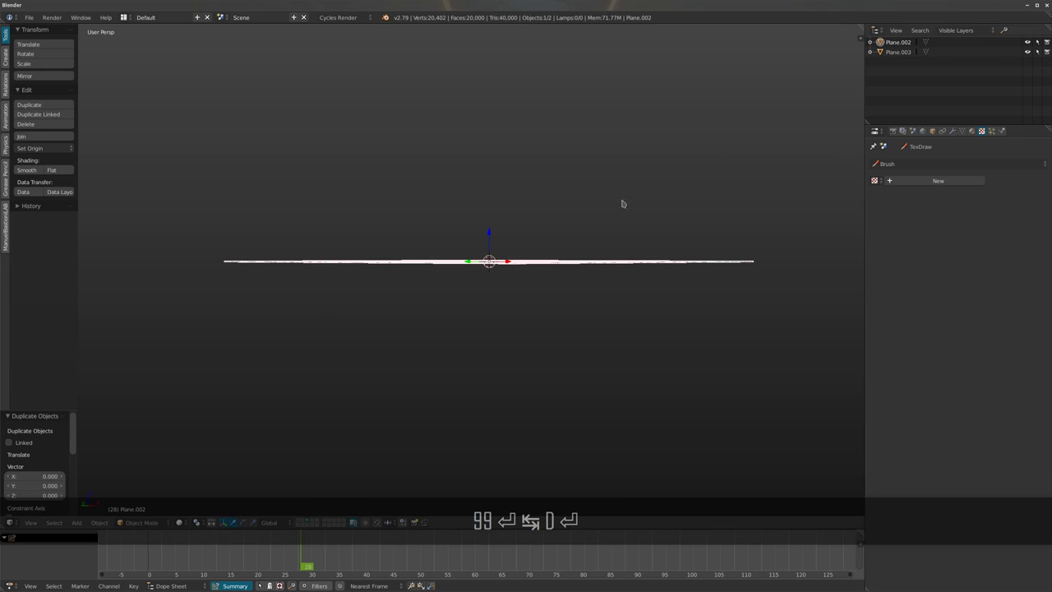
middle_click_drag(622, 203, 606, 232)
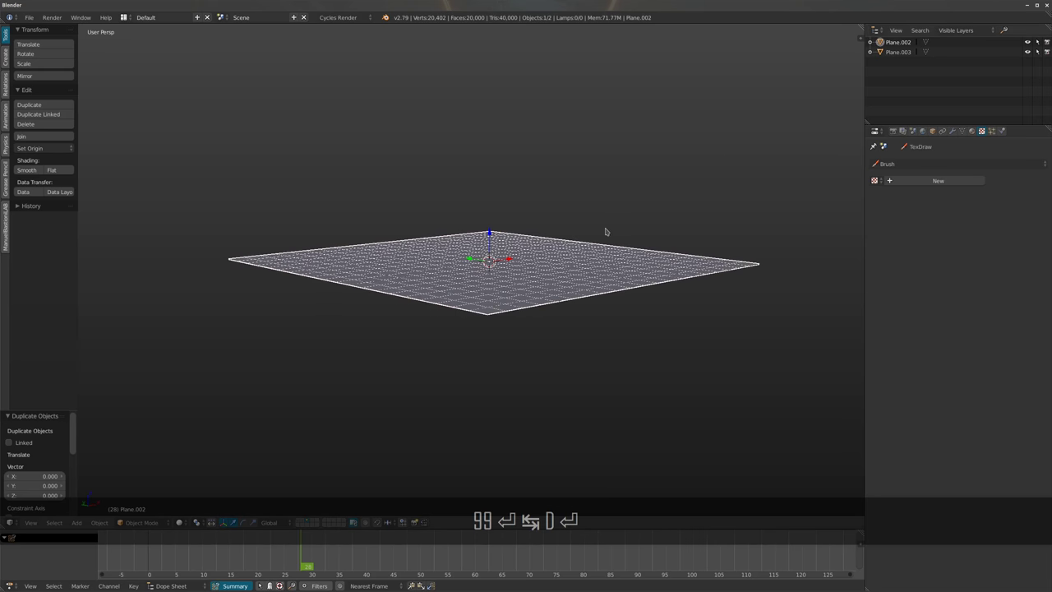
left_click(650, 225)
middle_click_drag(650, 225, 690, 257)
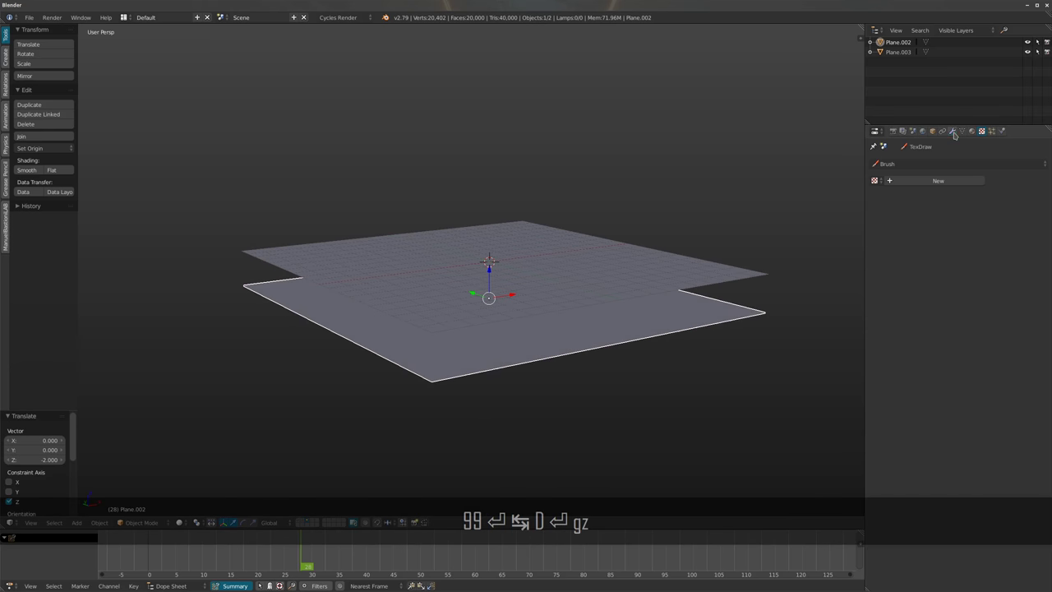
Add a Displace modifier to the lower plane and give it a new texture
left_click(898, 165)
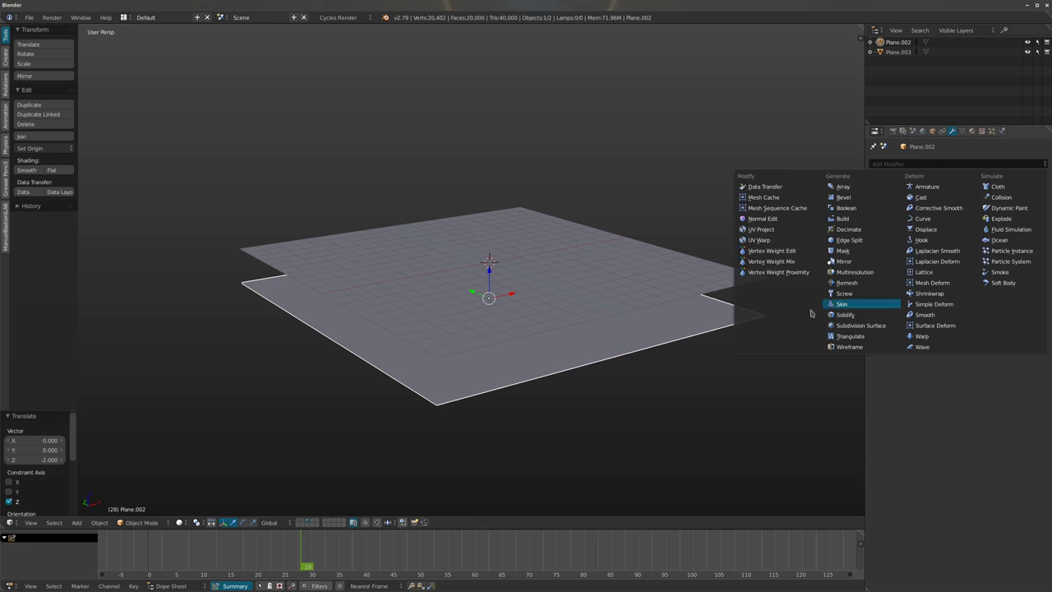
left_click(941, 228)
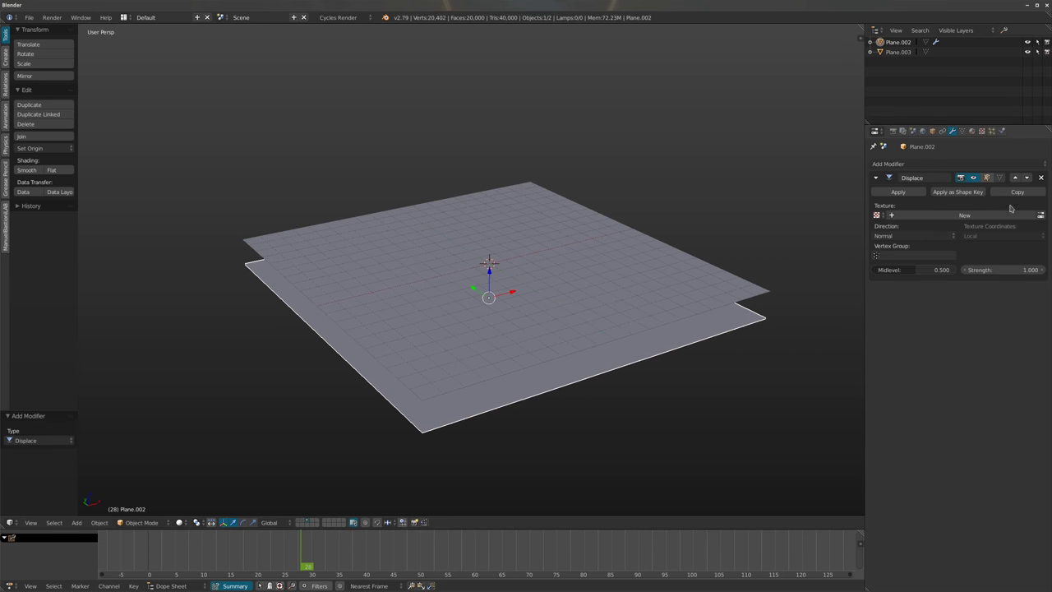
left_click(956, 216)
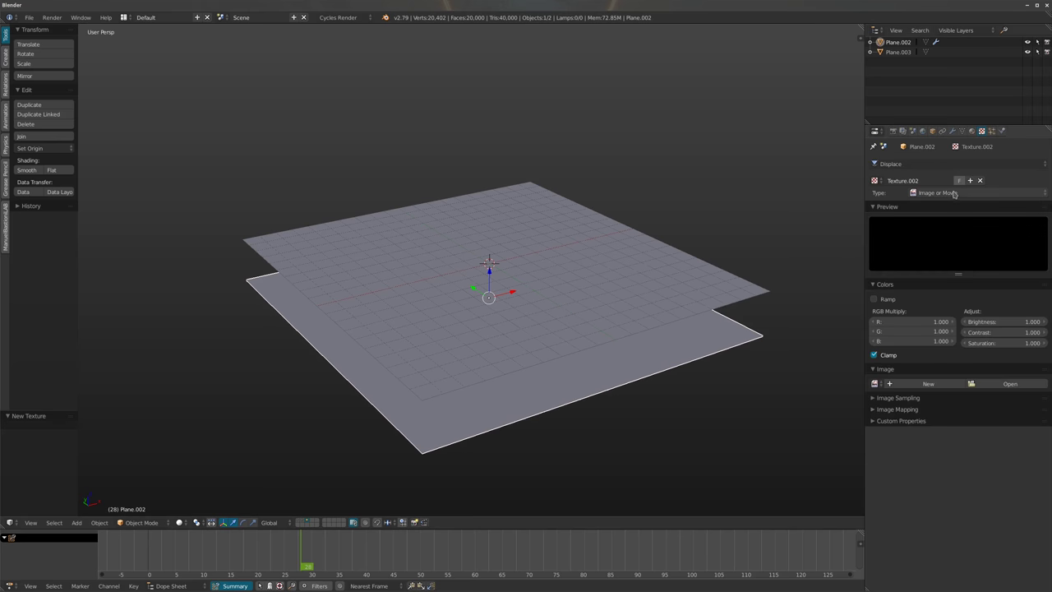
Make the displacement texture Distorted Noise with size 7.5, using Cell Noise for both the noise distortion and the basis
scroll(953, 193, "up", 2, "ctrl")
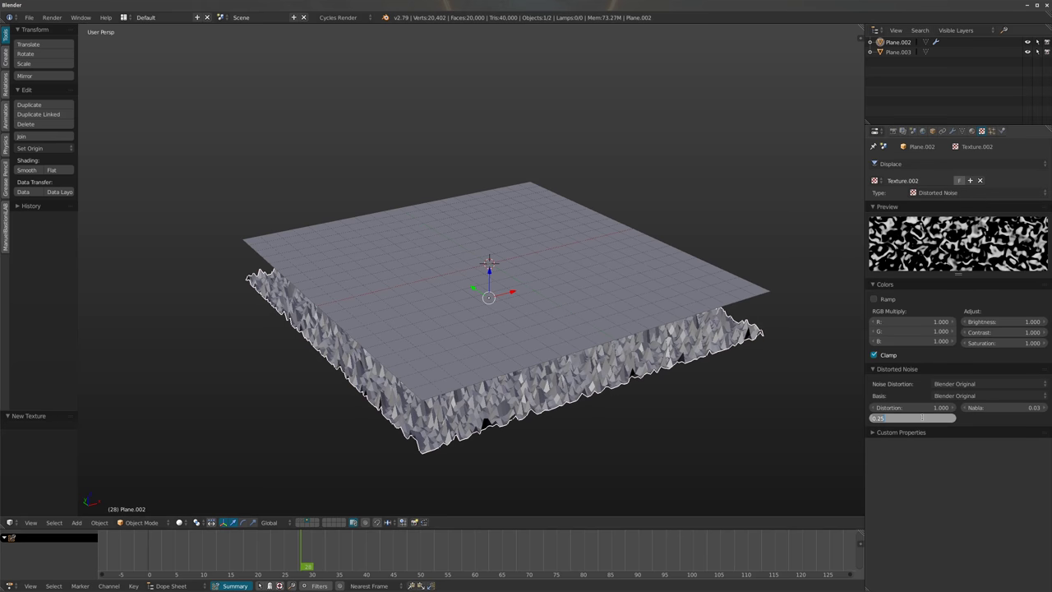
type("7.5")
key("Return")
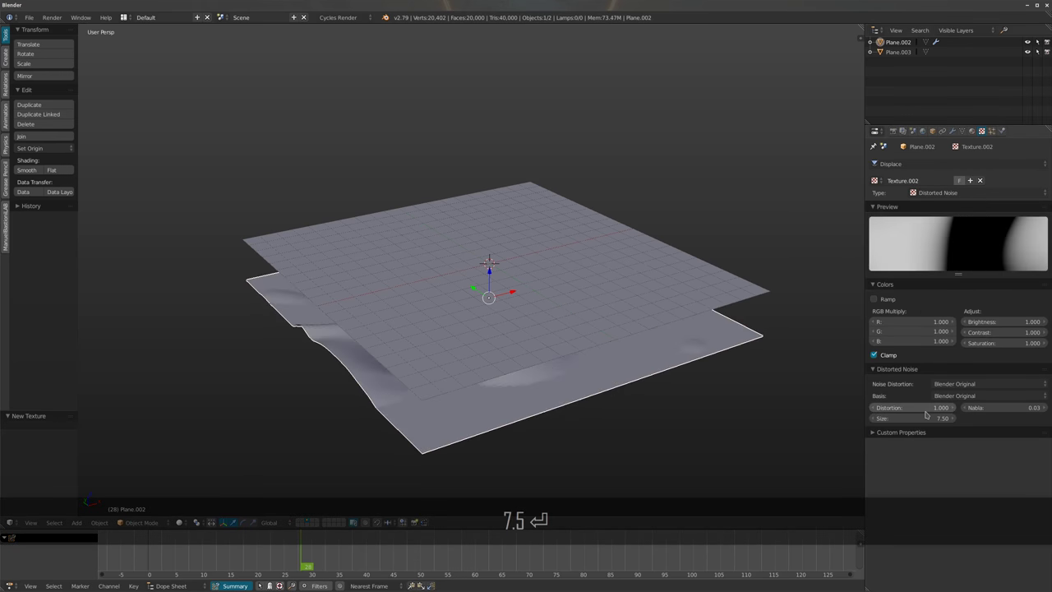
scroll(991, 386, "up", 1, "ctrl")
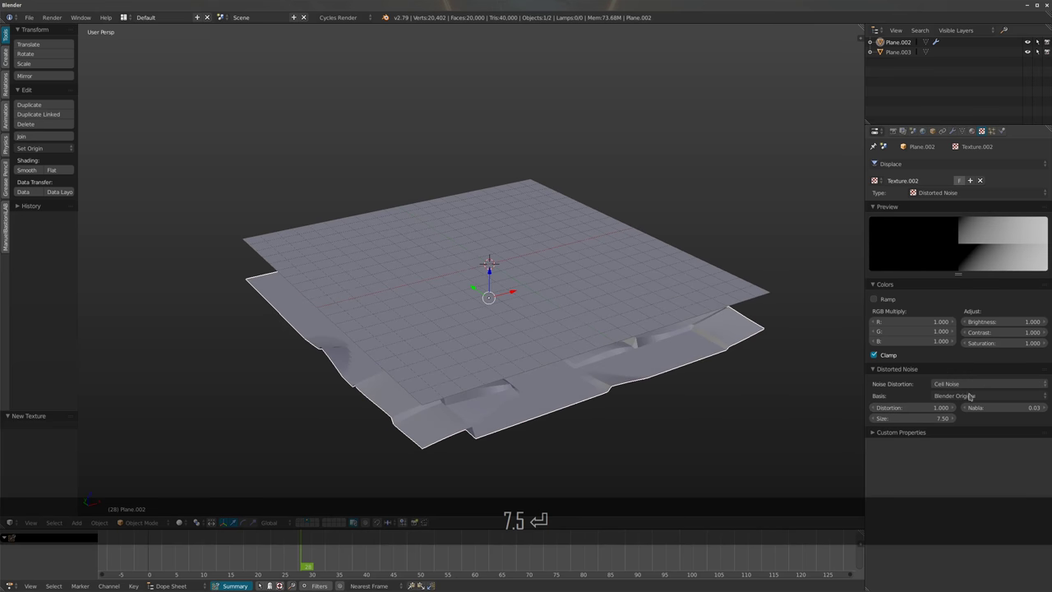
middle_click_drag(690, 366, 544, 385)
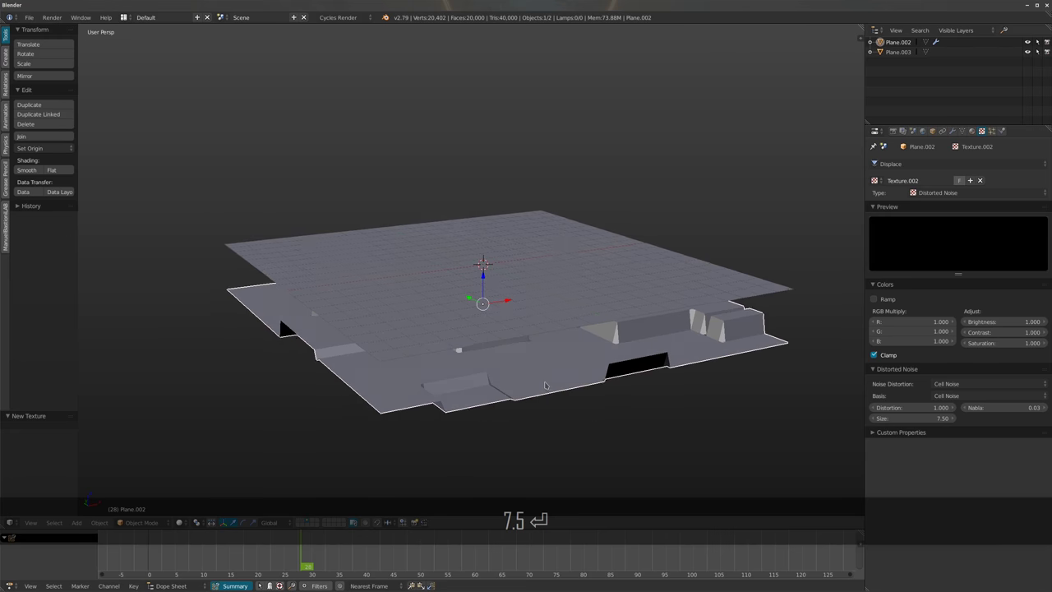
Add a Bezier circle at the scene centre and scale its curve by 10 in Edit Mode
key("shift+a")
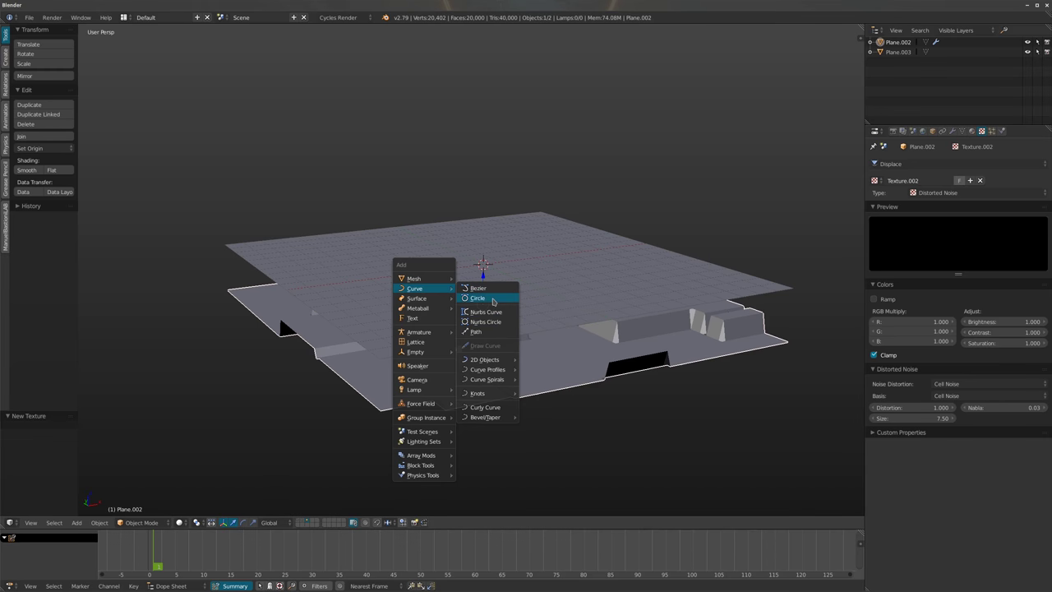
left_click(493, 299)
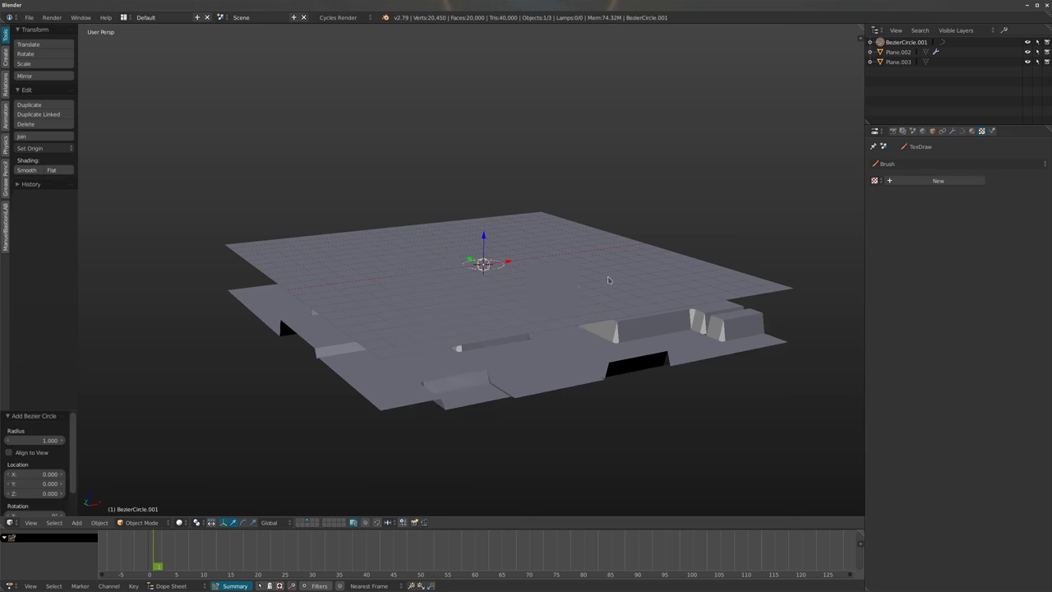
key("Tab")
key("Tab")
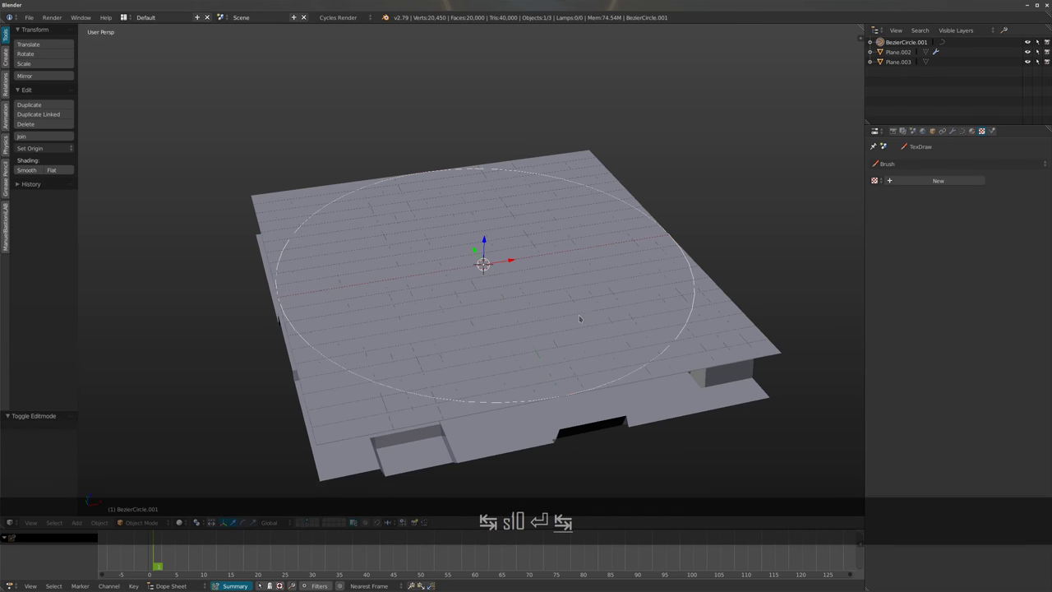
Add a Plain Axes empty at the scene centre
key("shift+a")
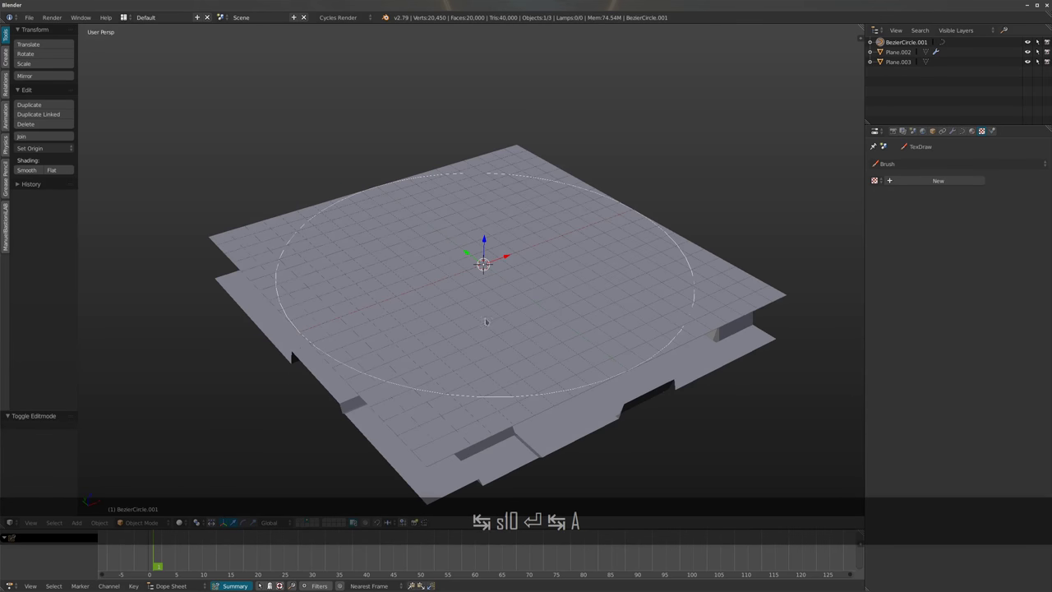
key("Tab")
key("Tab")
key("shift+a")
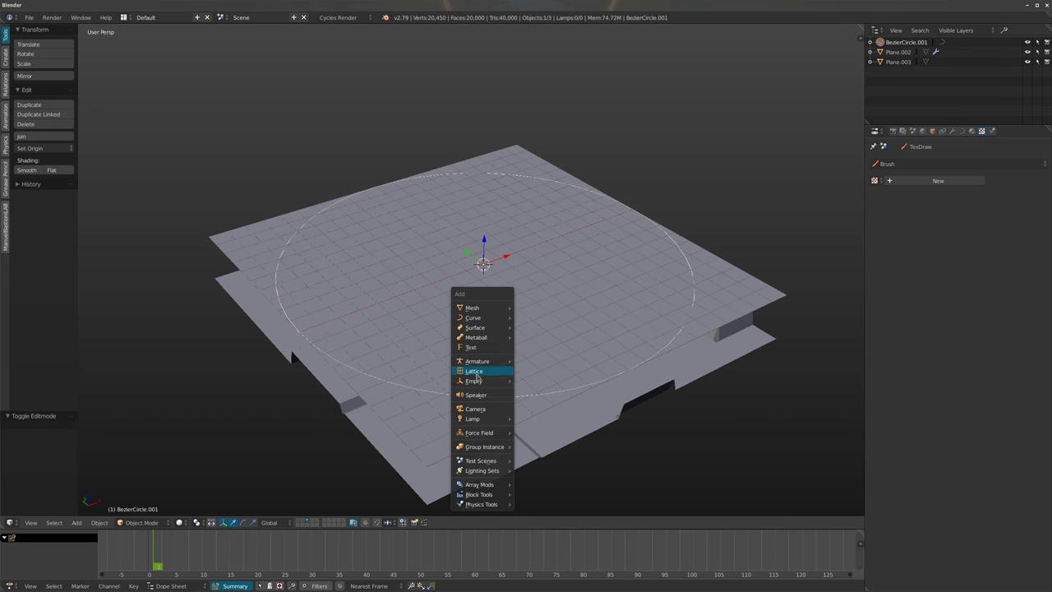
left_click(520, 381)
middle_click_drag(526, 370, 583, 308)
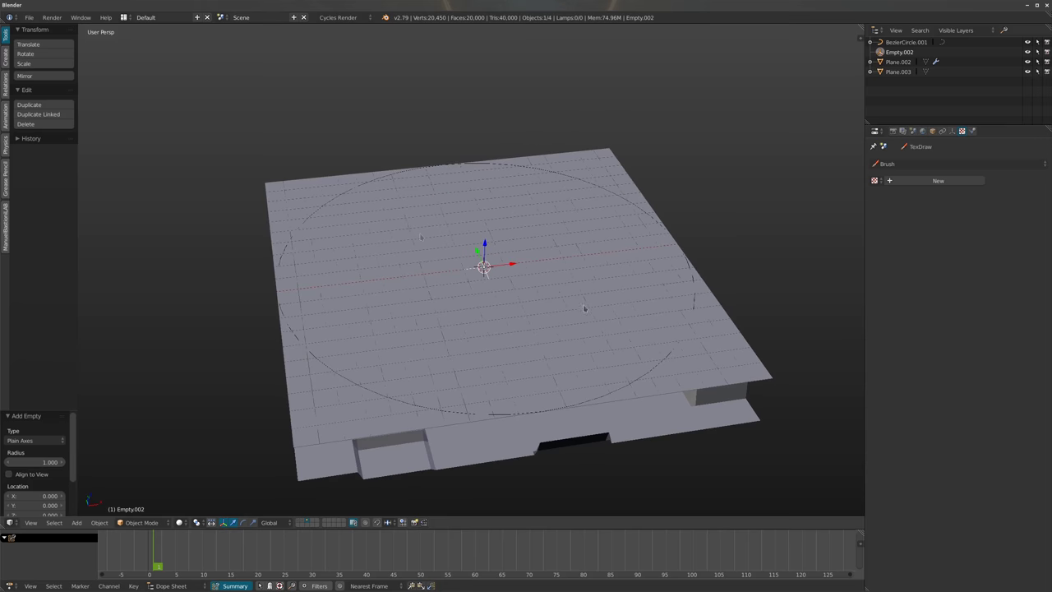
Add a Follow Path constraint to the empty with BezierCircle.001 as its target
middle_click_drag(515, 245, 529, 327)
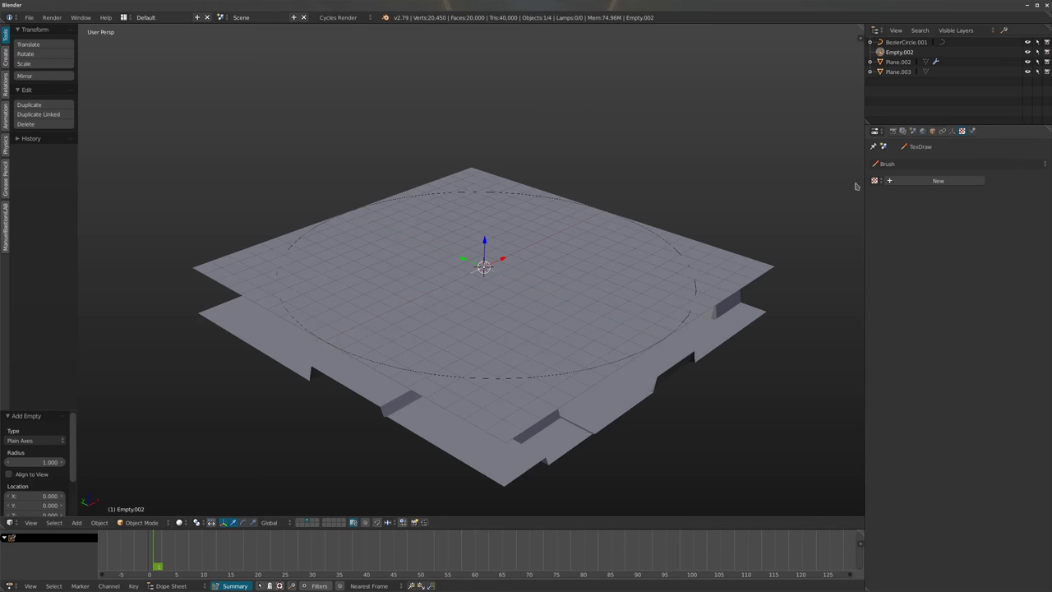
middle_click_drag(650, 283, 655, 270)
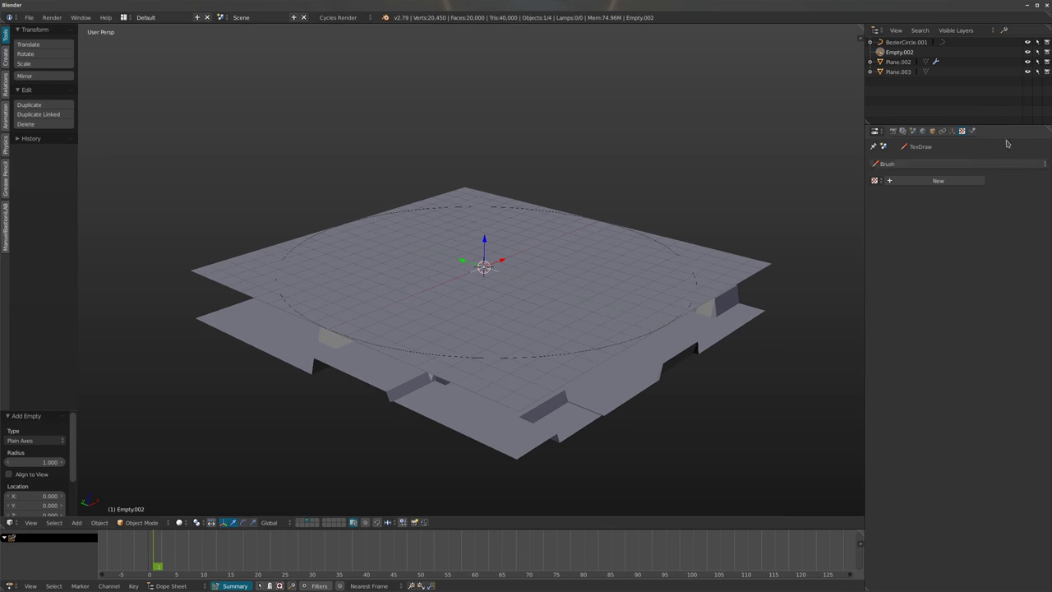
left_click(927, 165)
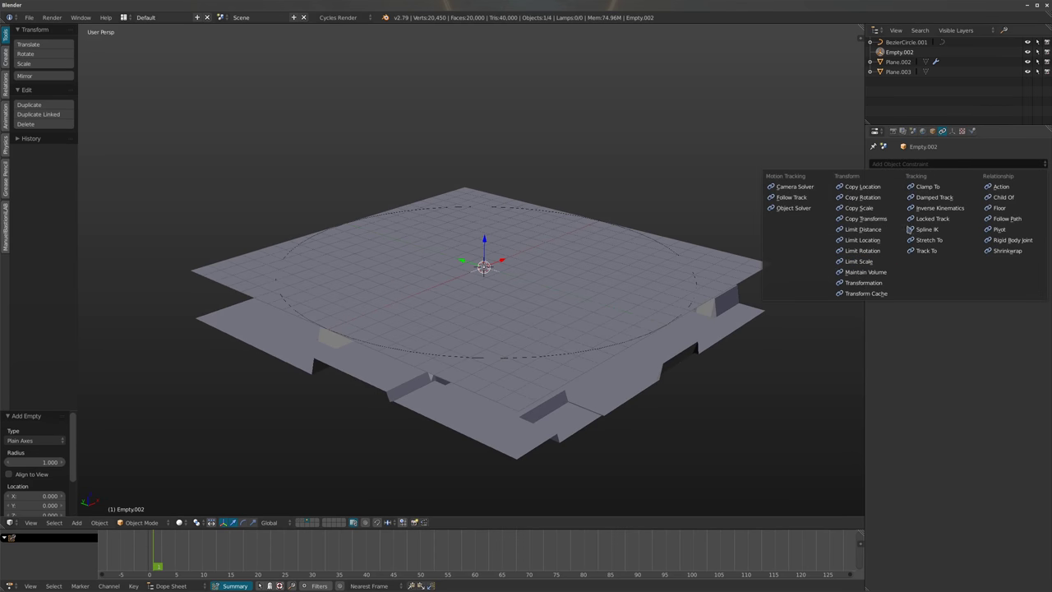
left_click(1009, 219)
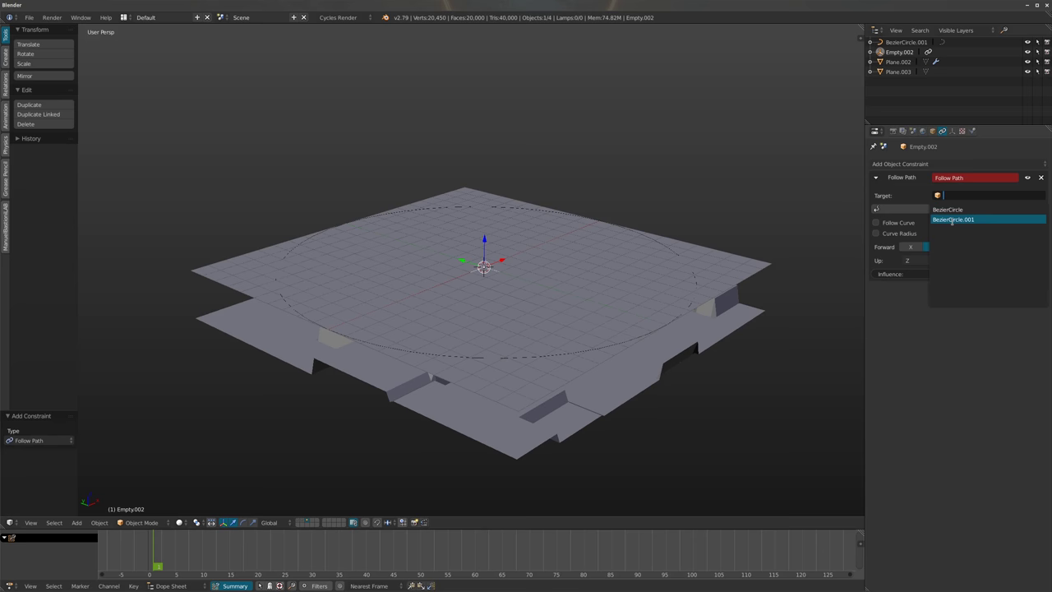
left_click(953, 219)
Enable Follow Curve on the empty's Follow Path constraint
middle_click_drag(707, 238, 665, 219)
middle_click_drag(721, 303, 683, 303, "shift")
scroll(650, 298, "up", 1)
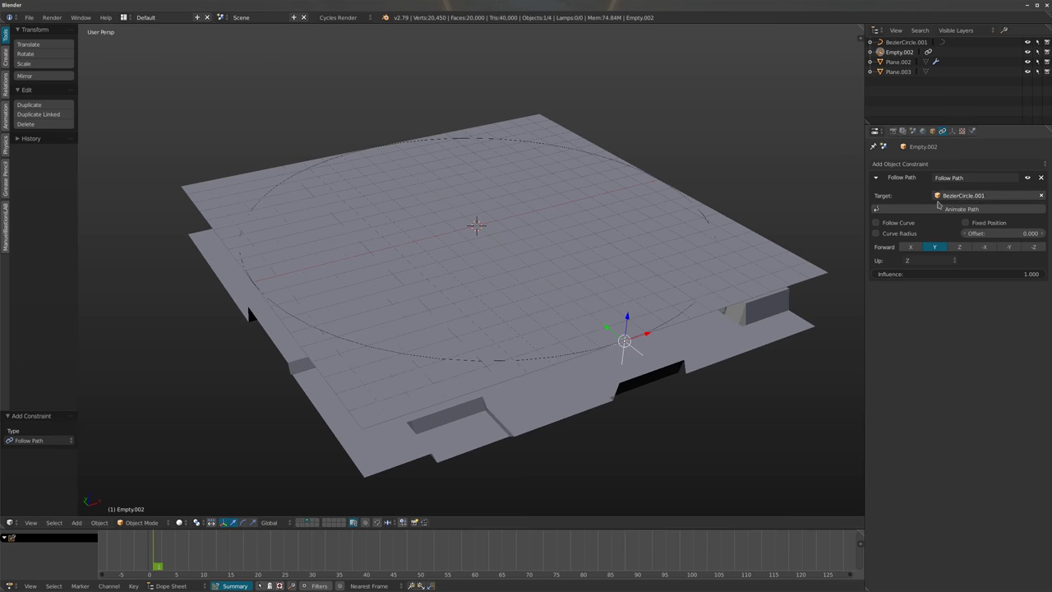
left_click(876, 222)
middle_click_drag(649, 329, 623, 269)
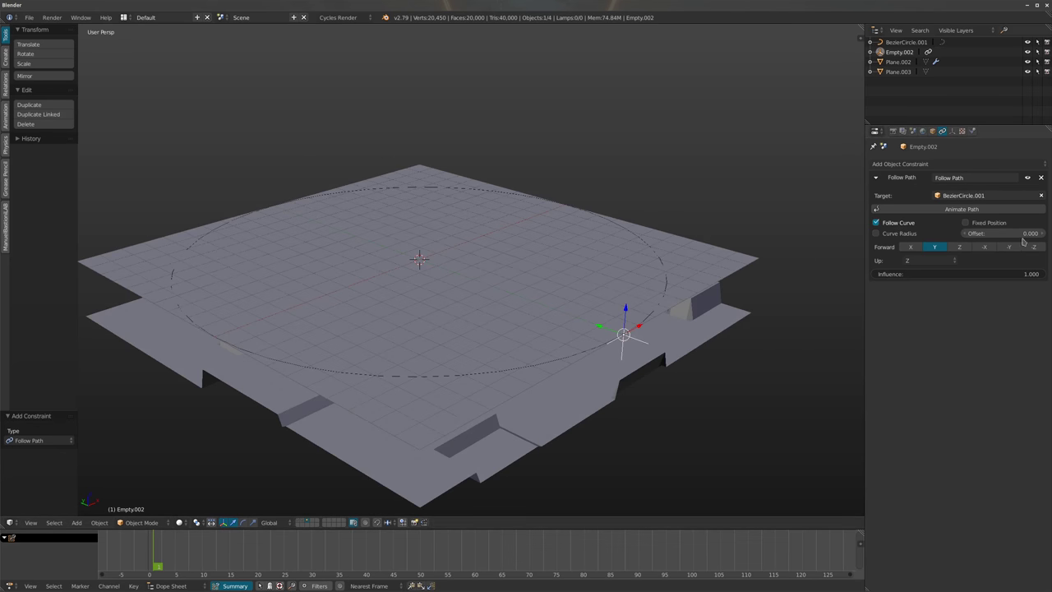
Keyframe the Follow Path offset at 0 on frame 1 and 100 on frame 121, and play the animation
key("i")
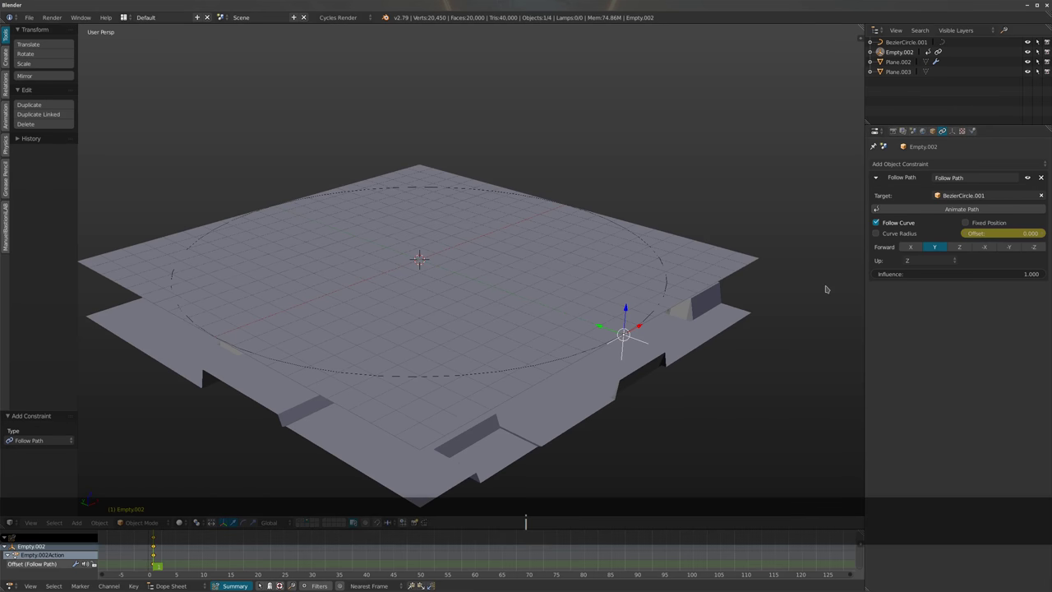
key("shift+Right")
key("Right")
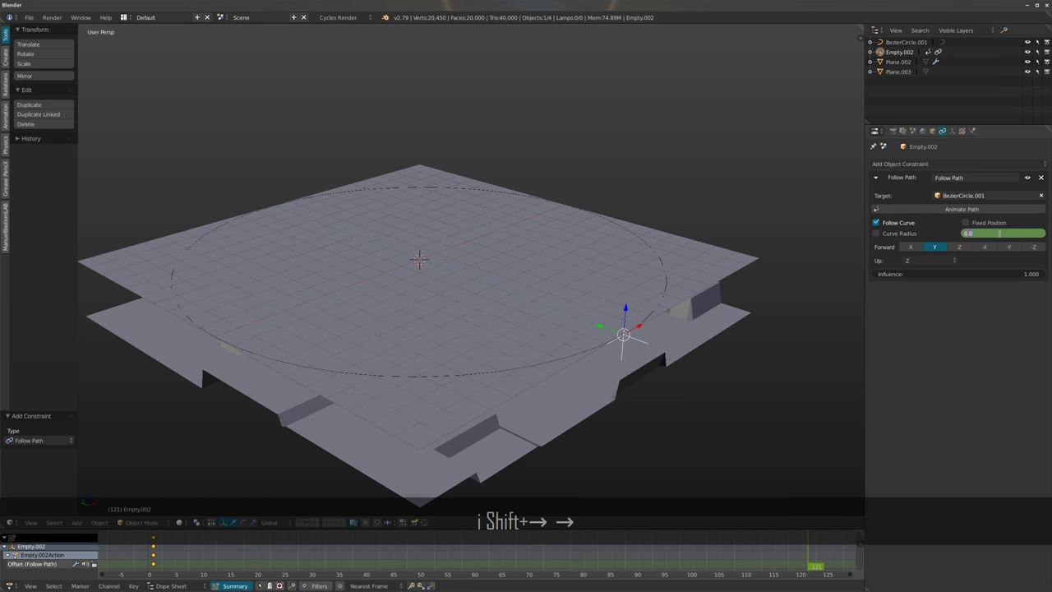
type("100")
key("Return")
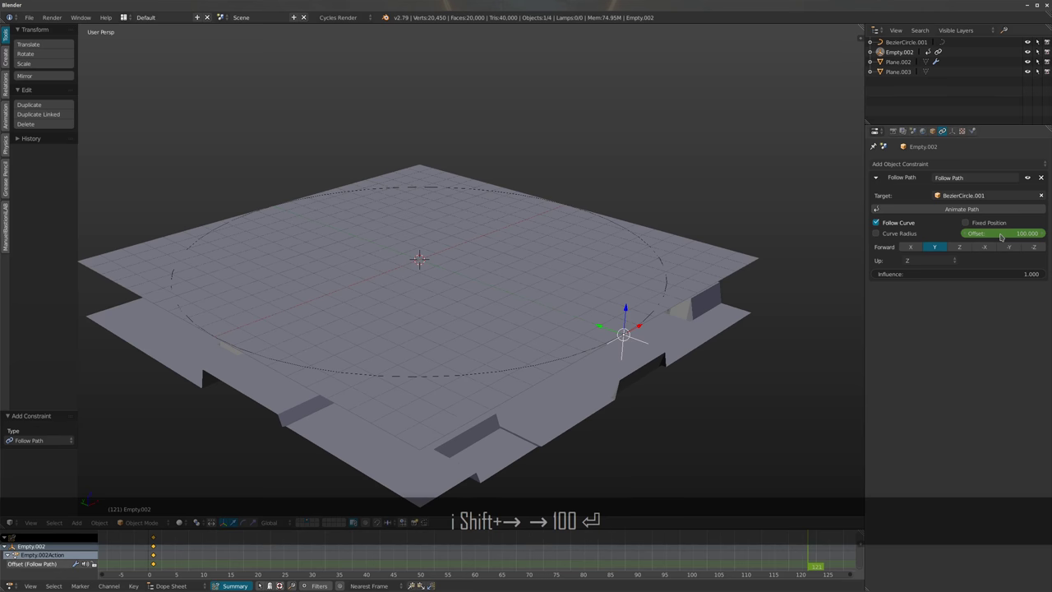
key("i")
key("alt+a")
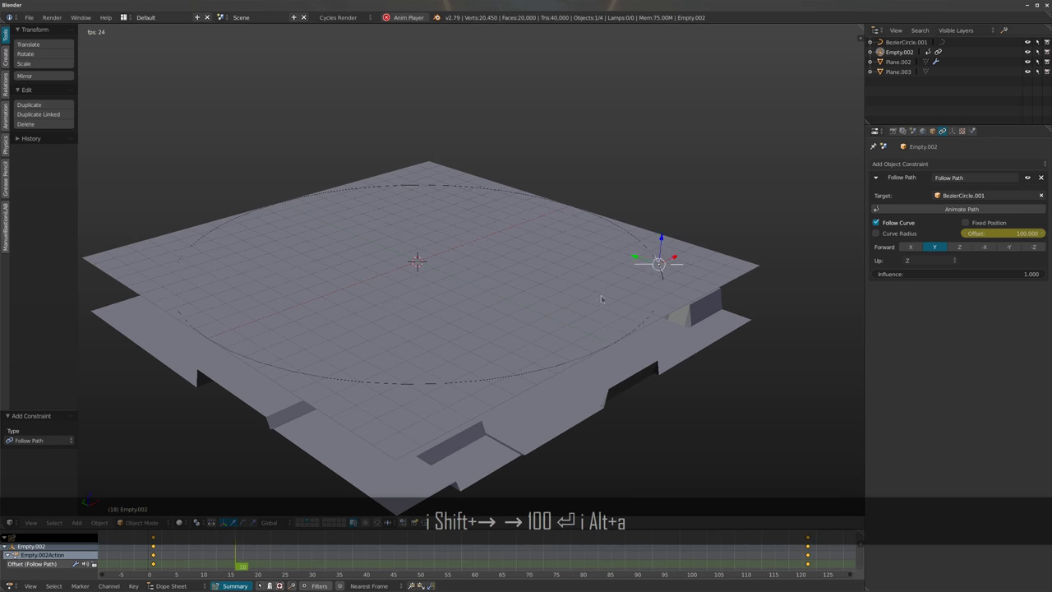
middle_click_drag(600, 298, 537, 322)
Set Empty.002 as the texture coordinate object in the lower plane's Displace modifier
right_click(663, 346)
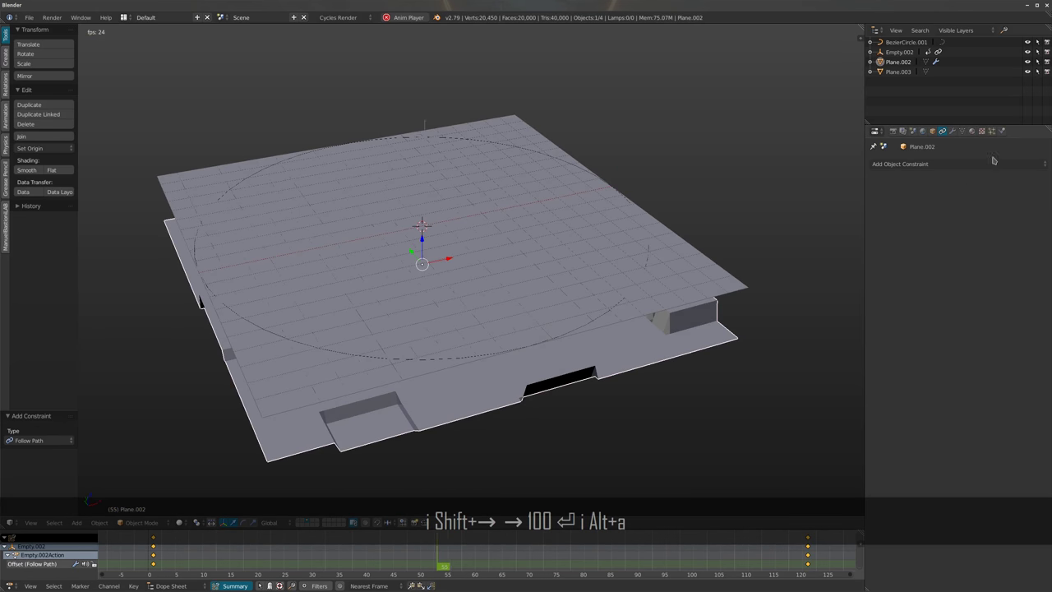
left_click(953, 131)
left_click(991, 237)
left_click(991, 215)
left_click(1004, 255)
scroll(962, 359, "down", 4)
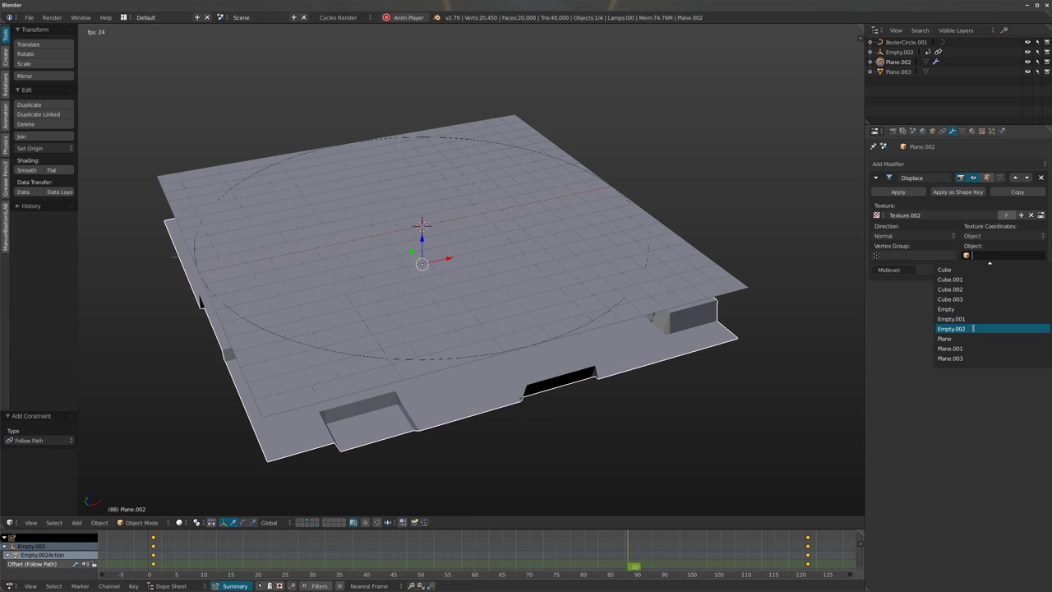
left_click(951, 328)
Examine the displaced plane and the empty's motion along the path during playback, with the empty's constraint shown
middle_click_drag(469, 189, 459, 268)
scroll(474, 246, "up", 1)
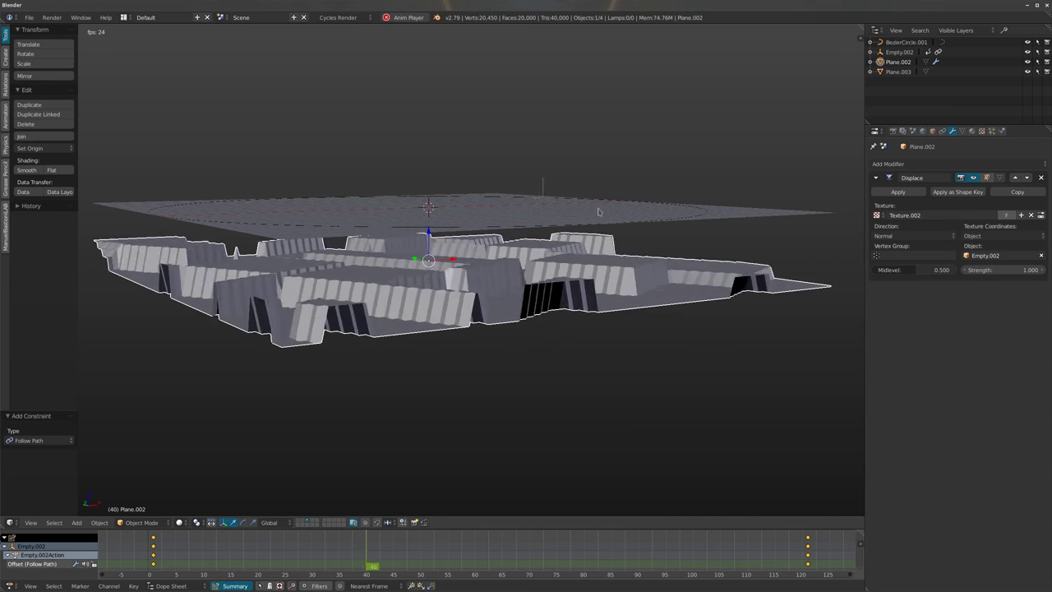
middle_click_drag(494, 258, 493, 266)
key("alt+a")
right_click(332, 176)
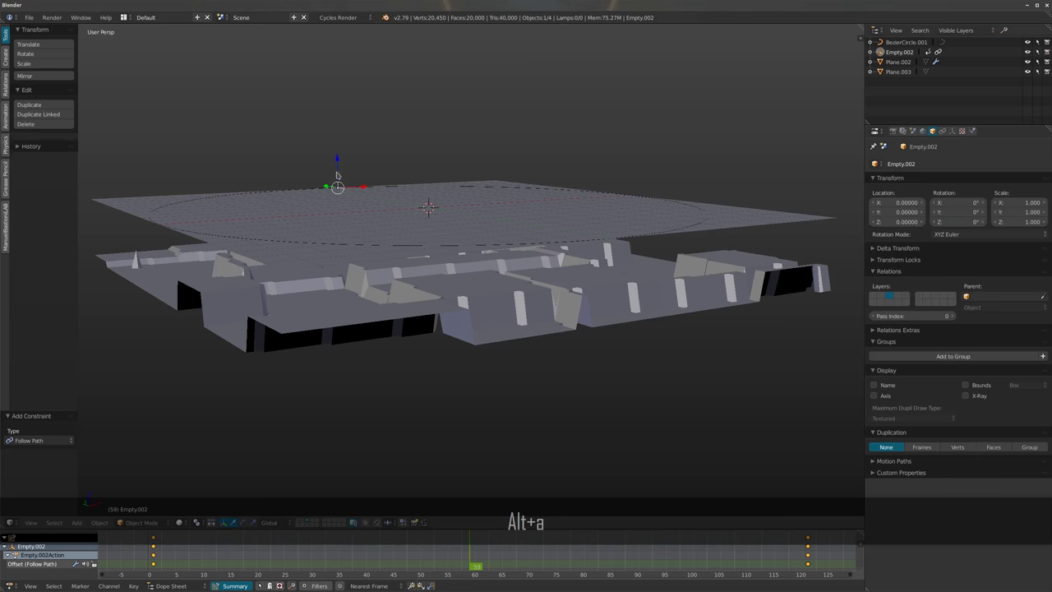
key("alt+a")
left_click(941, 132)
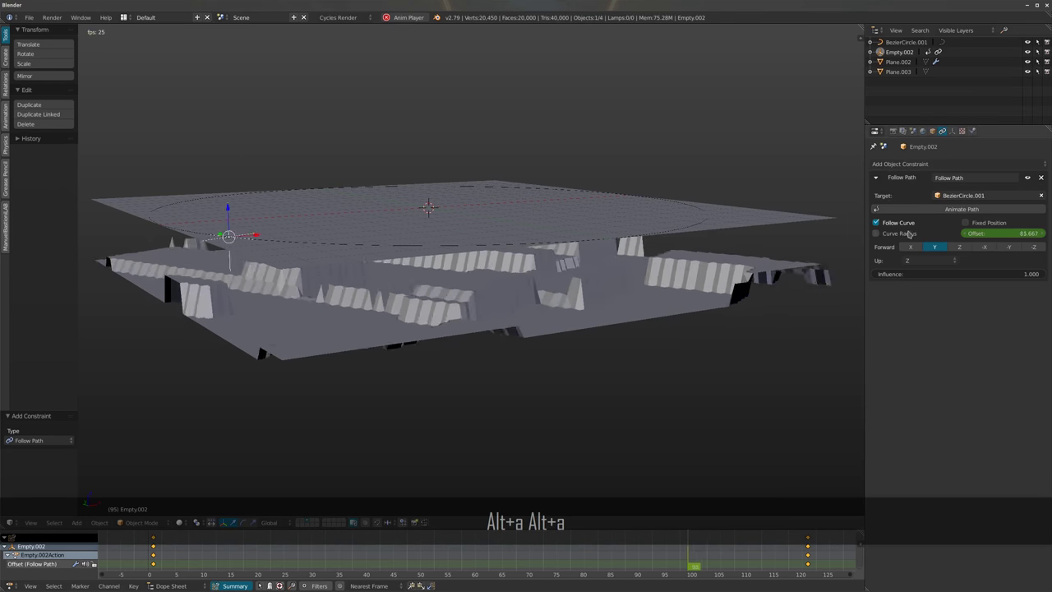
key("alt+a")
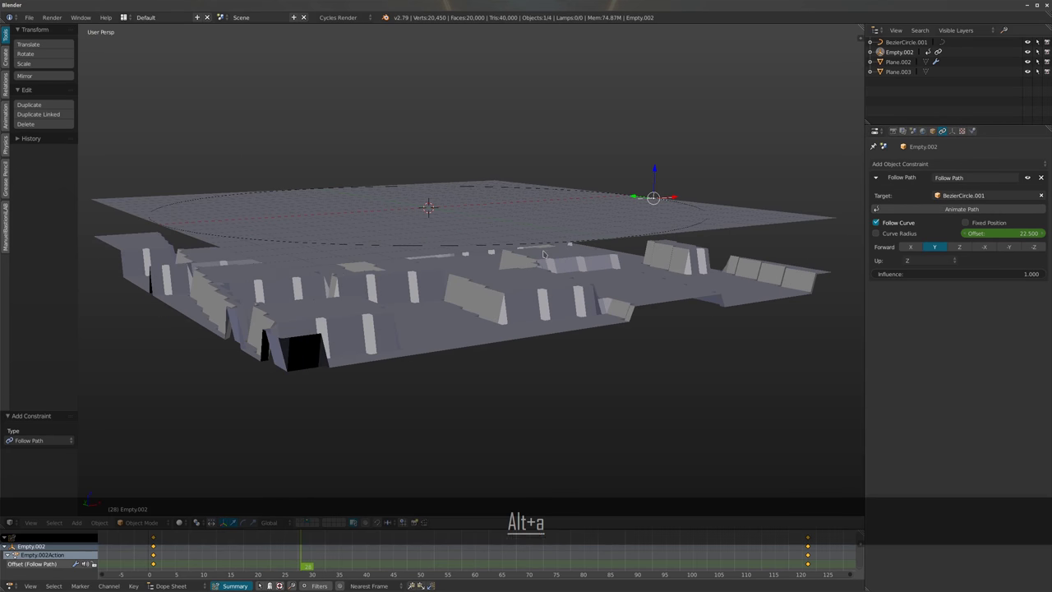
Show the empty's transform values and try tilting it about 13° on X at frame 1, resetting the rotation to 0°
key("n")
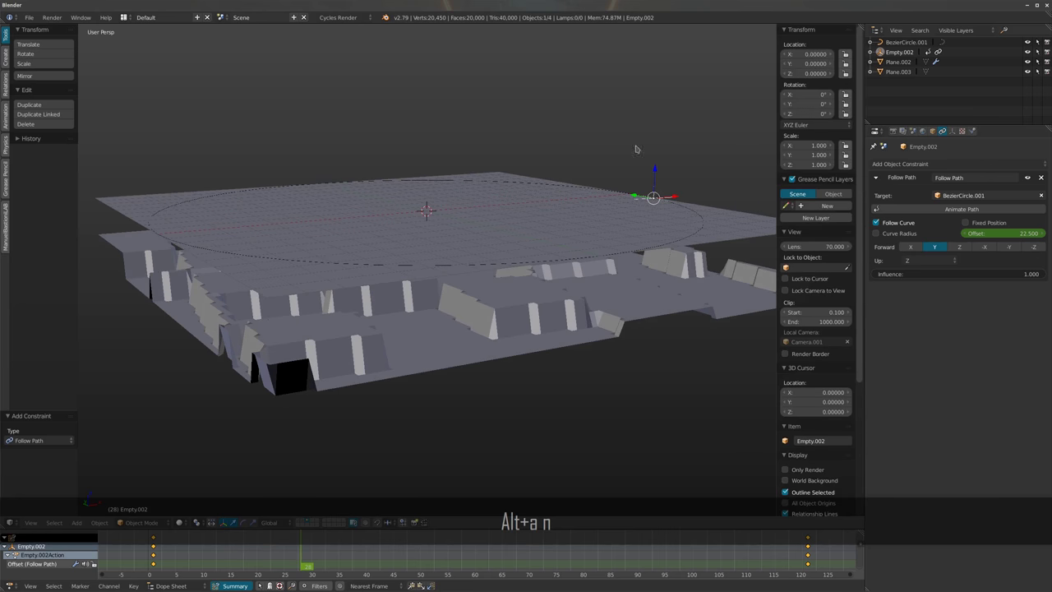
key("shift+Left")
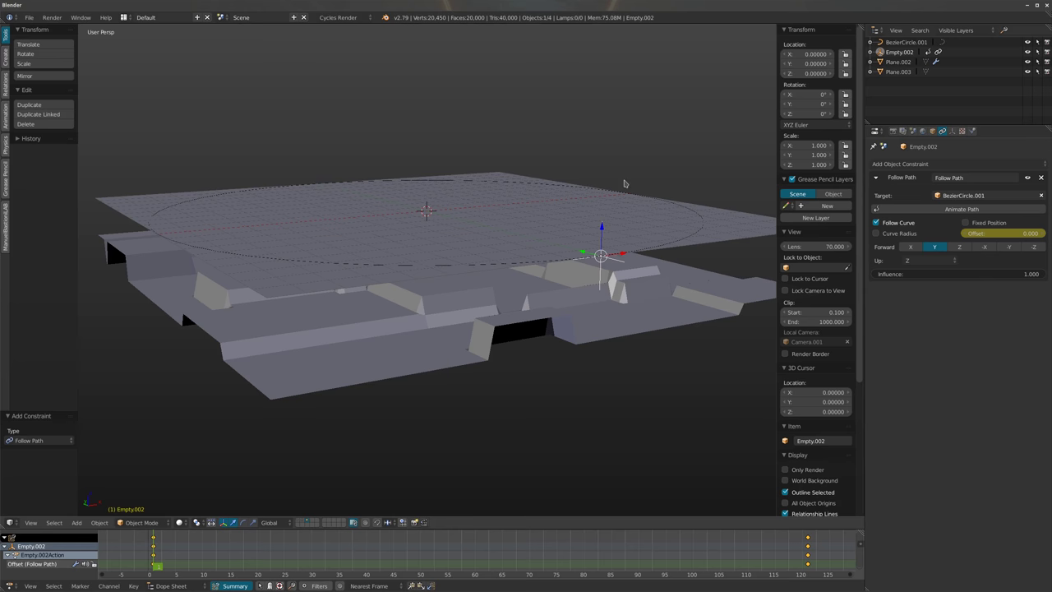
left_click_drag(790, 97, 822, 98)
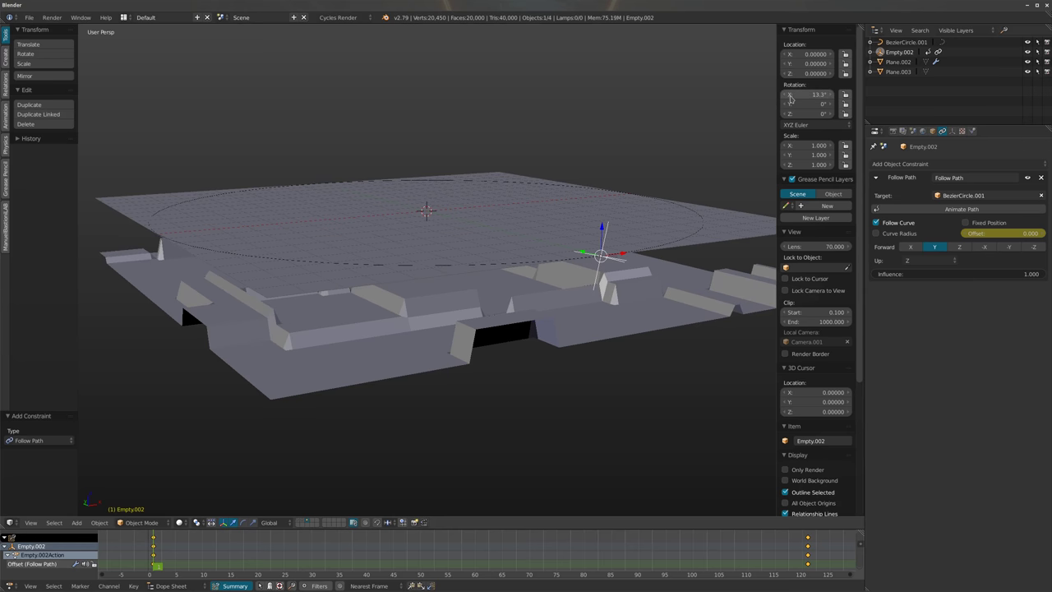
left_click(794, 99)
type("0")
key("Return")
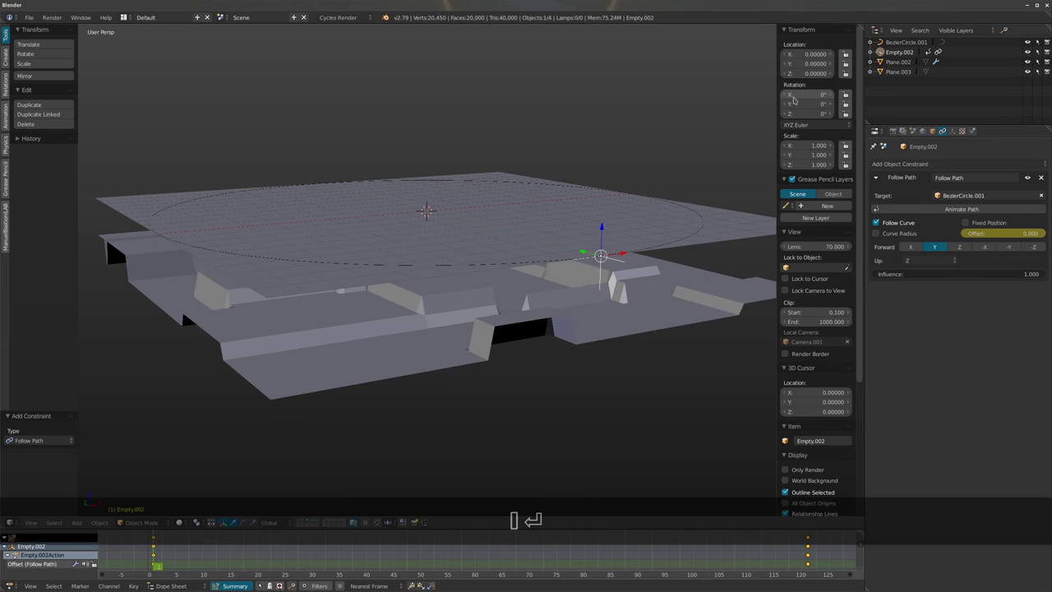
Play the animation and inspect the moving displacement from above and from the side
key("space")
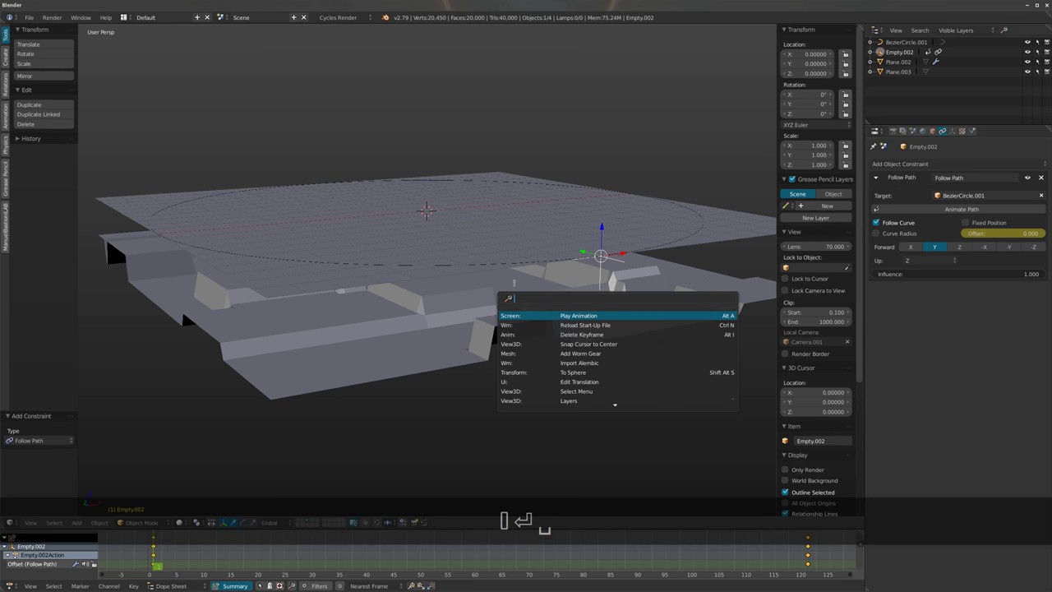
key("alt+a")
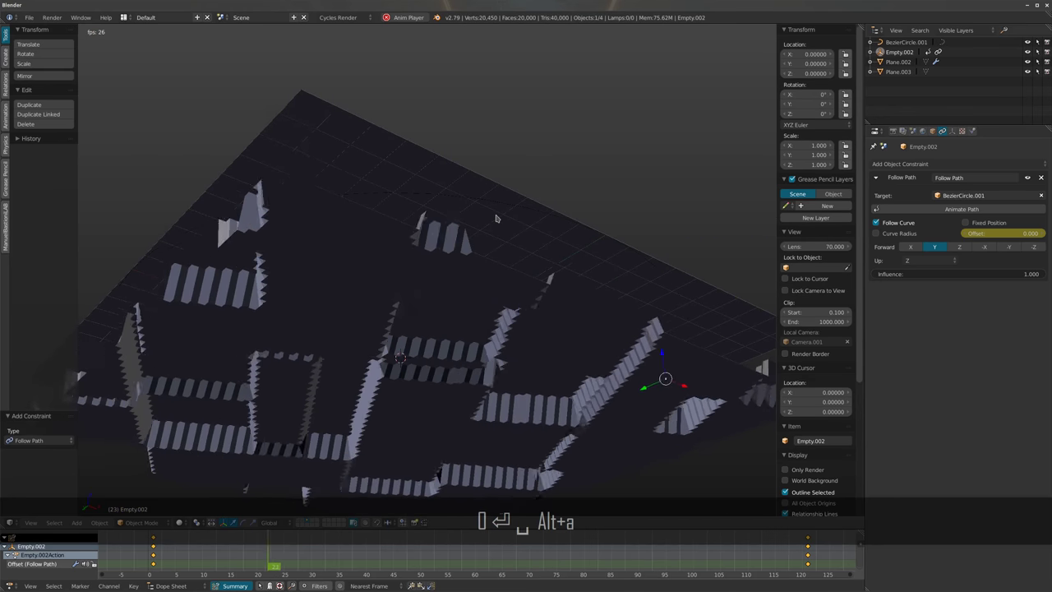
key("alt+a")
key("alt+a")
middle_click_drag(533, 147, 495, 230)
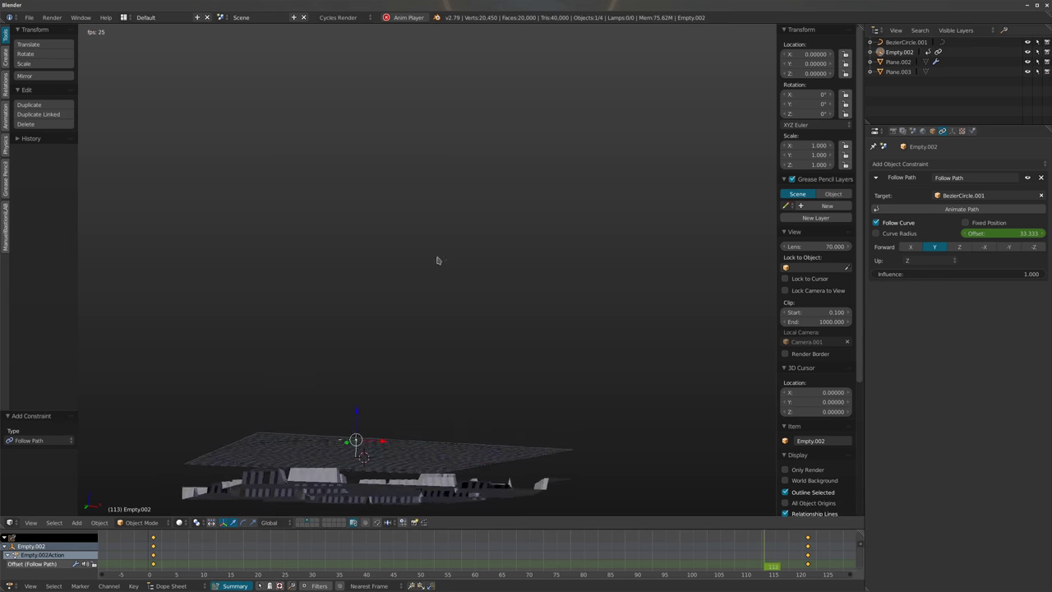
key("alt+a")
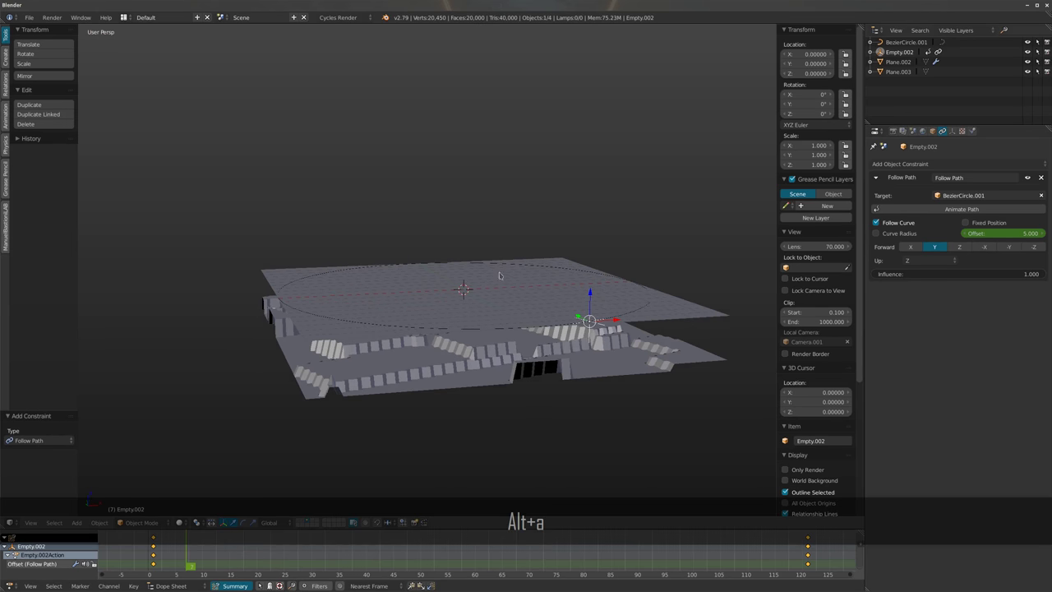
Keyframe the empty's X rotation at 0° on frame 1 and 360° on frame 121
key("shift+Left")
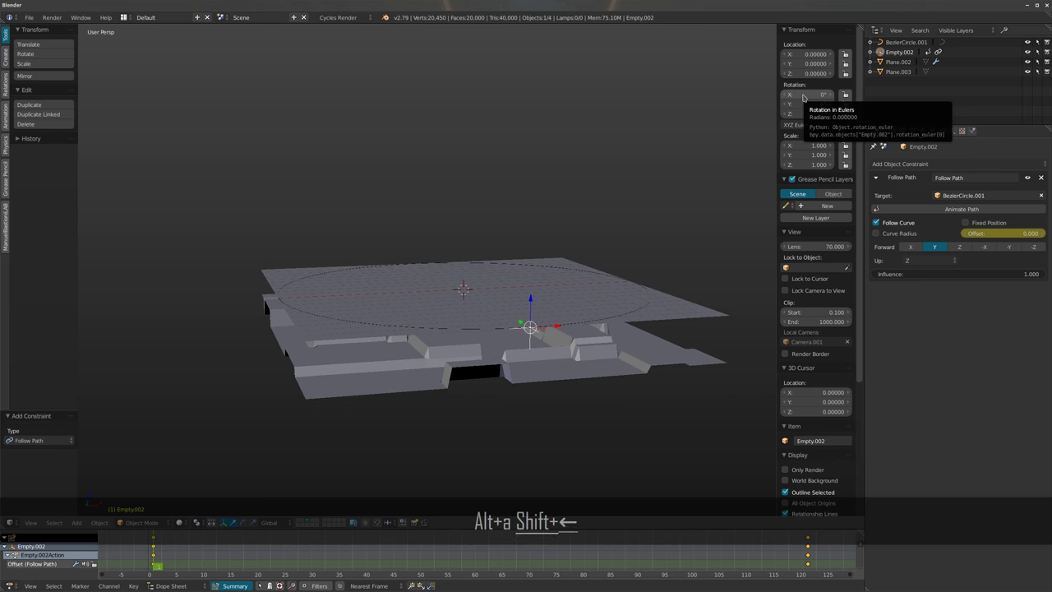
right_click(795, 99)
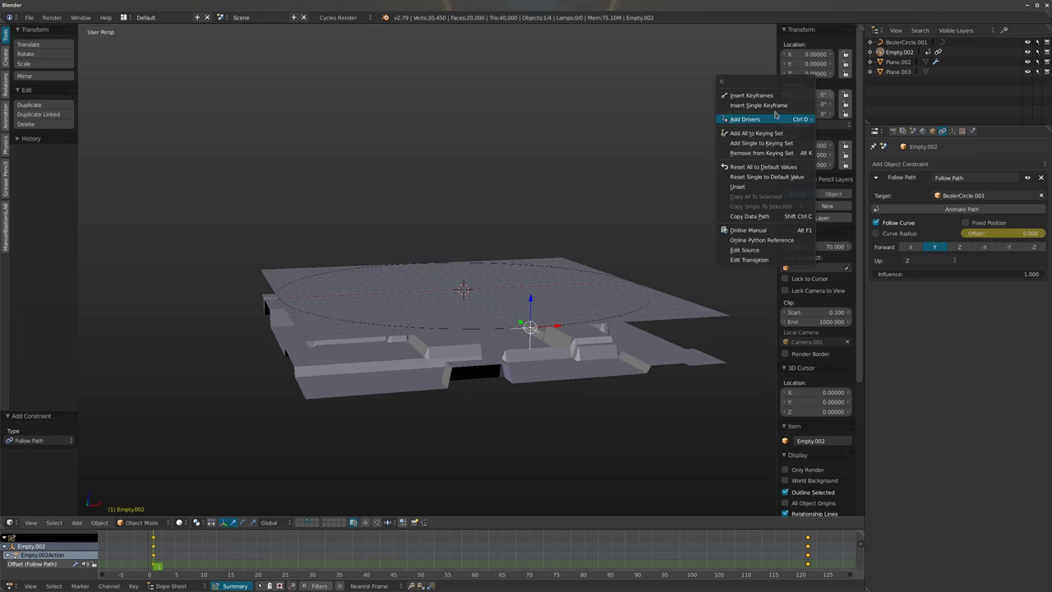
left_click(785, 102)
key("shift+Right")
key("Right")
left_click(808, 96)
type("360")
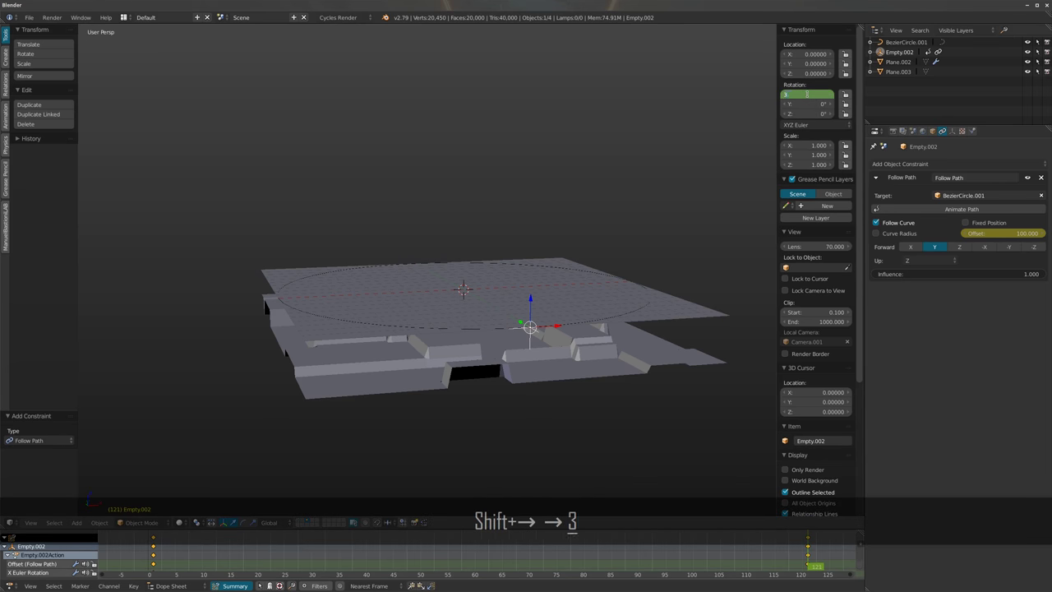
key("Return")
key("i")
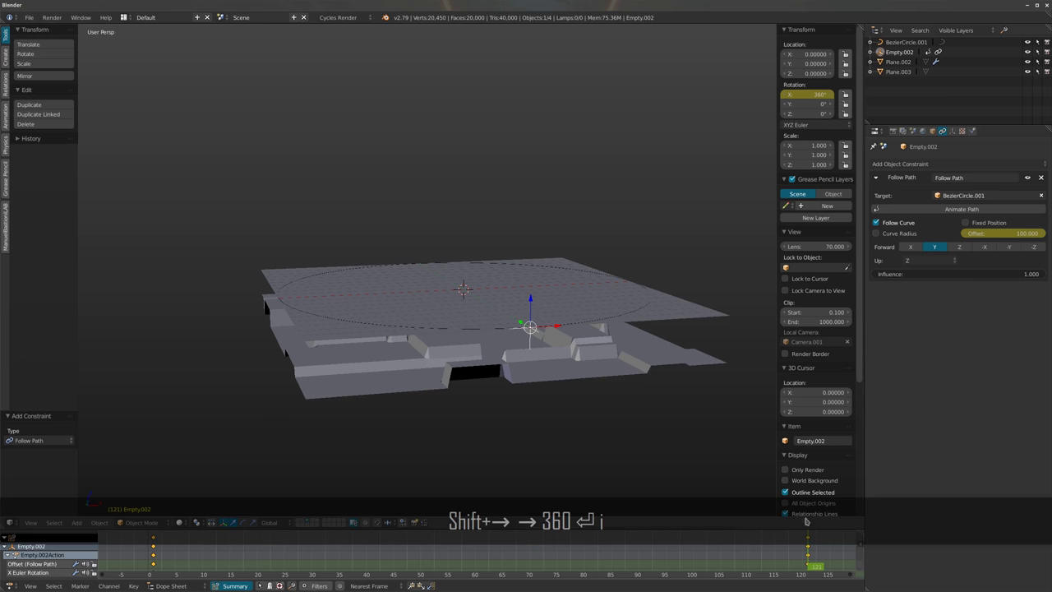
Play the animation from frame 1 to check the displacement with the empty's rotation
middle_click_drag(553, 306, 553, 317, "shift")
key("shift+Left")
key("alt+a")
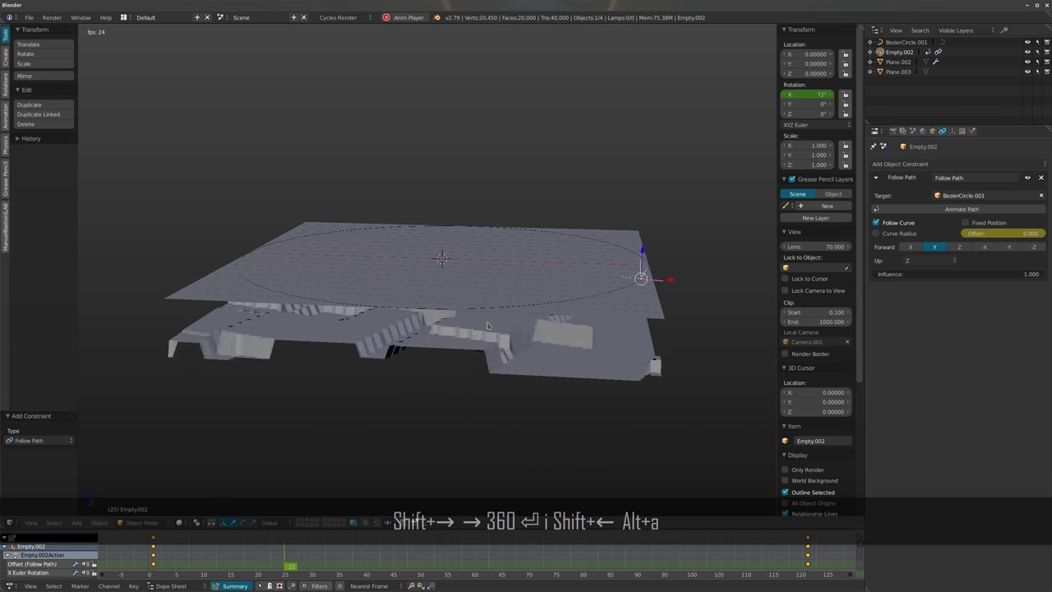
key("alt+a")
middle_click_drag(495, 328, 505, 292)
Add a Dynamic Paint brush to the displaced plane with Proximity as its paint source
right_click(507, 292)
right_click(507, 292)
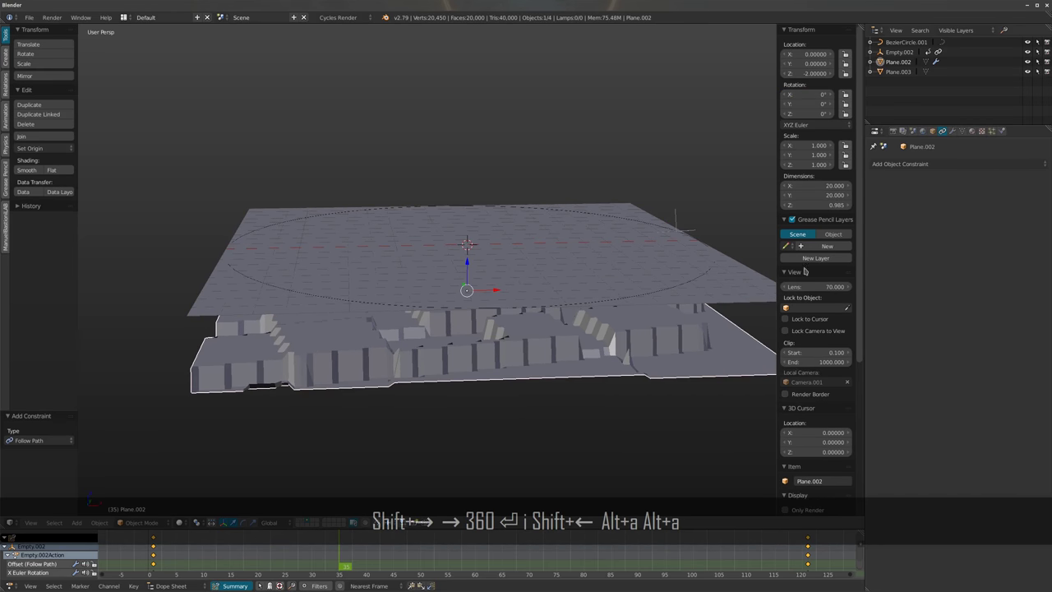
left_click(1001, 131)
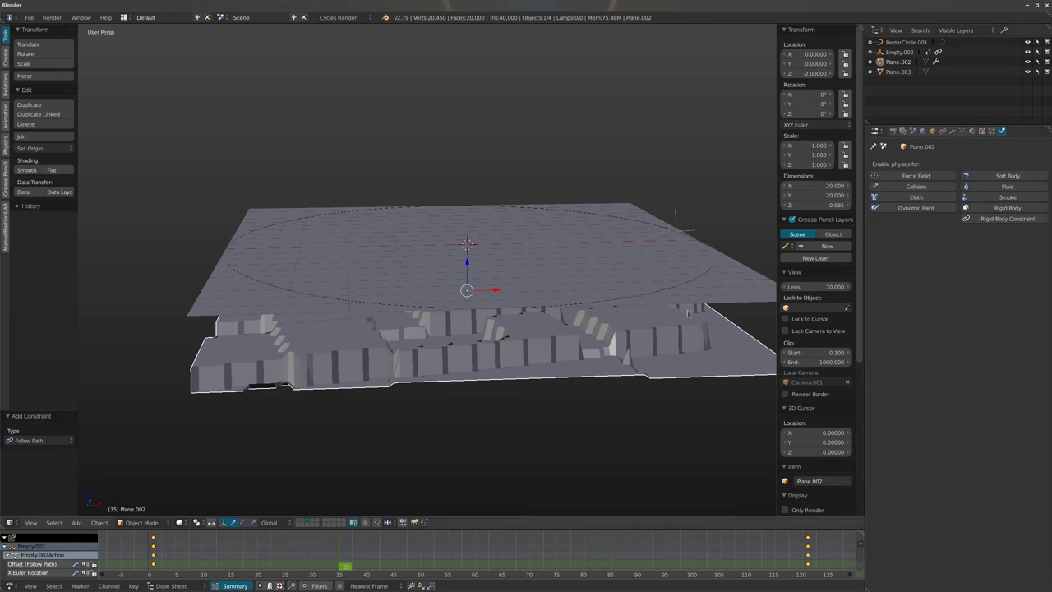
left_click(916, 208)
left_click(1003, 246)
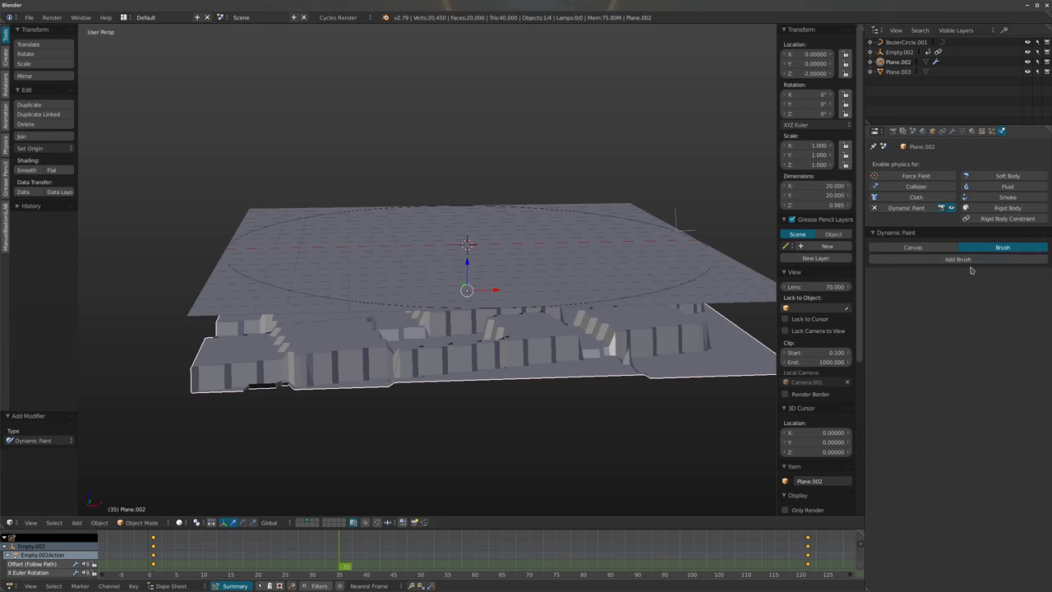
left_click(961, 259)
mouse_move(583, 265)
middle_mouse_down()
mouse_move(587, 287)
mouse_move(585, 265)
middle_mouse_up()
left_click(990, 322)
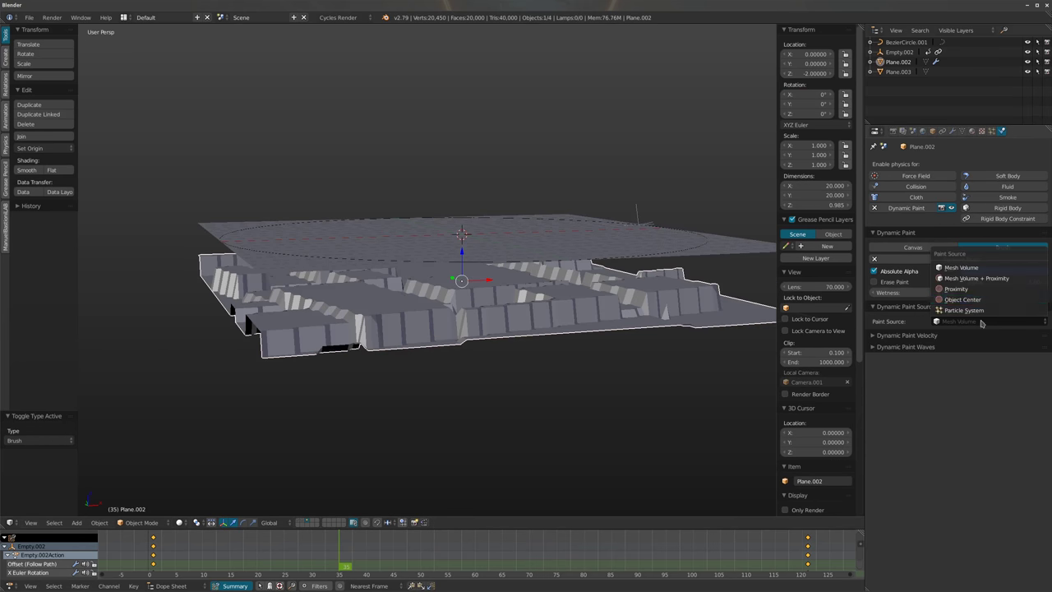
left_click(953, 290)
mouse_move(498, 337)
middle_mouse_down()
mouse_move(496, 292)
mouse_move(507, 296)
middle_mouse_up()
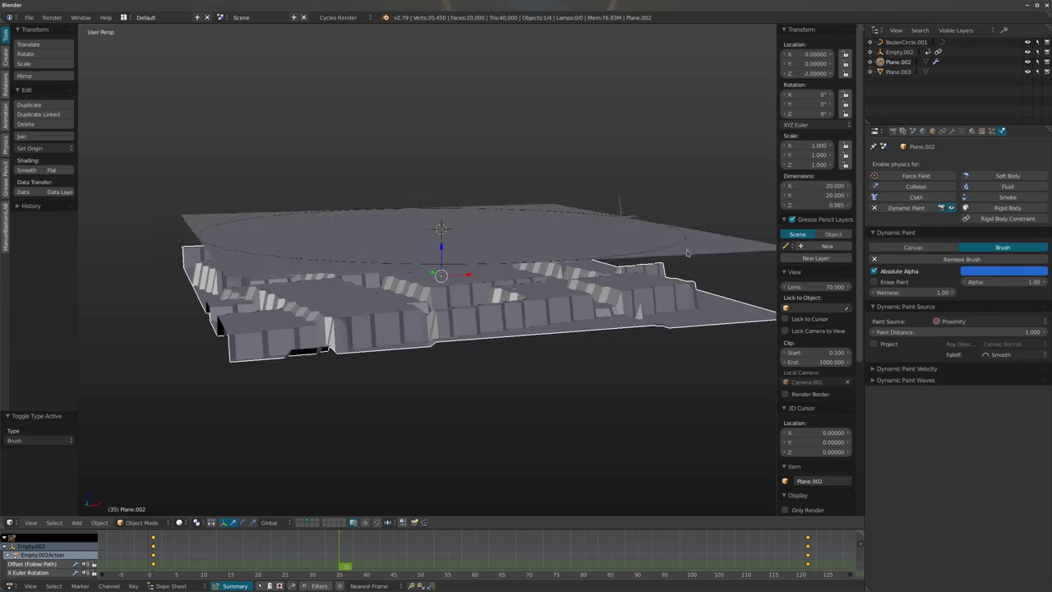
Make the flat upper plane a Dynamic Paint canvas with the surface type Weight
right_click(689, 240)
left_click(917, 208)
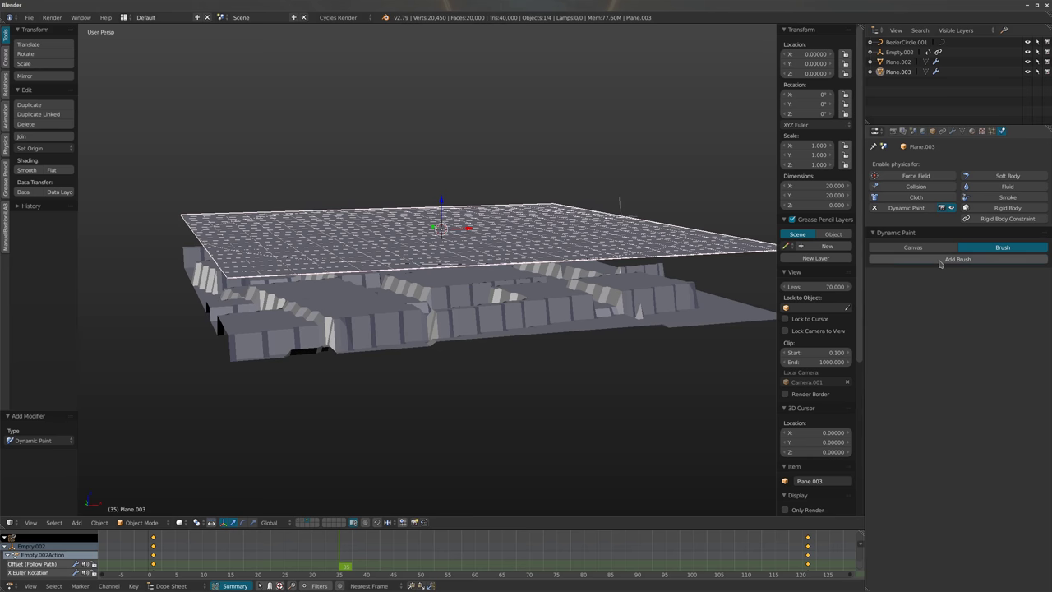
left_click(953, 259)
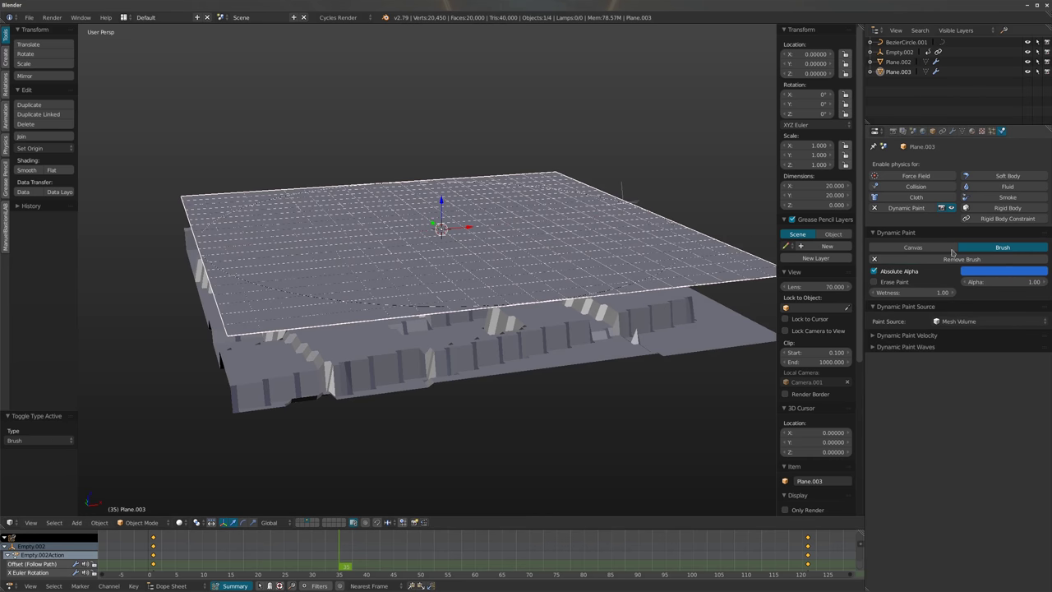
left_click(916, 249)
left_click(943, 259)
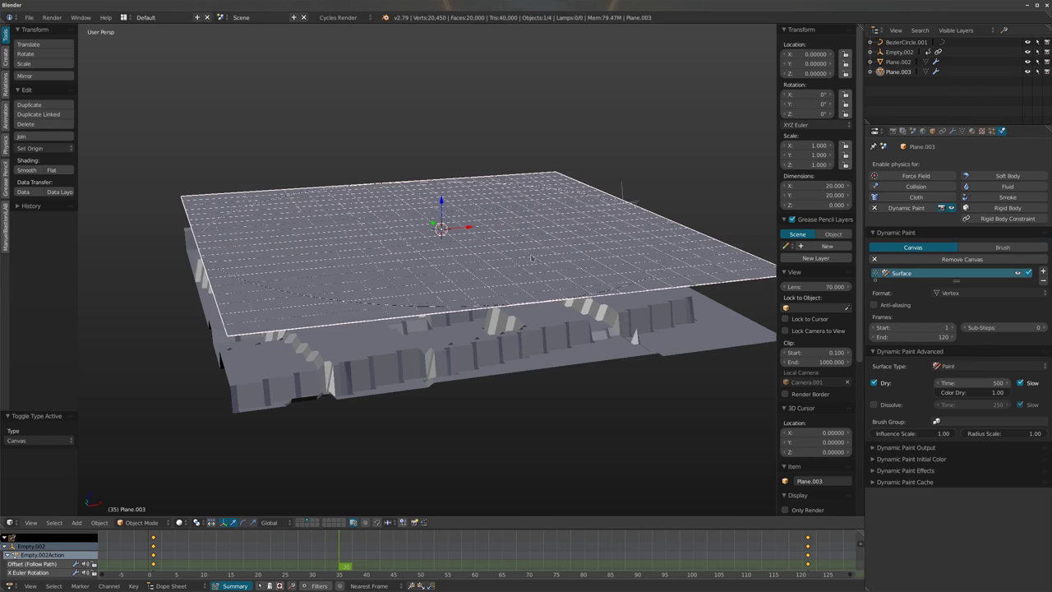
left_click(960, 365)
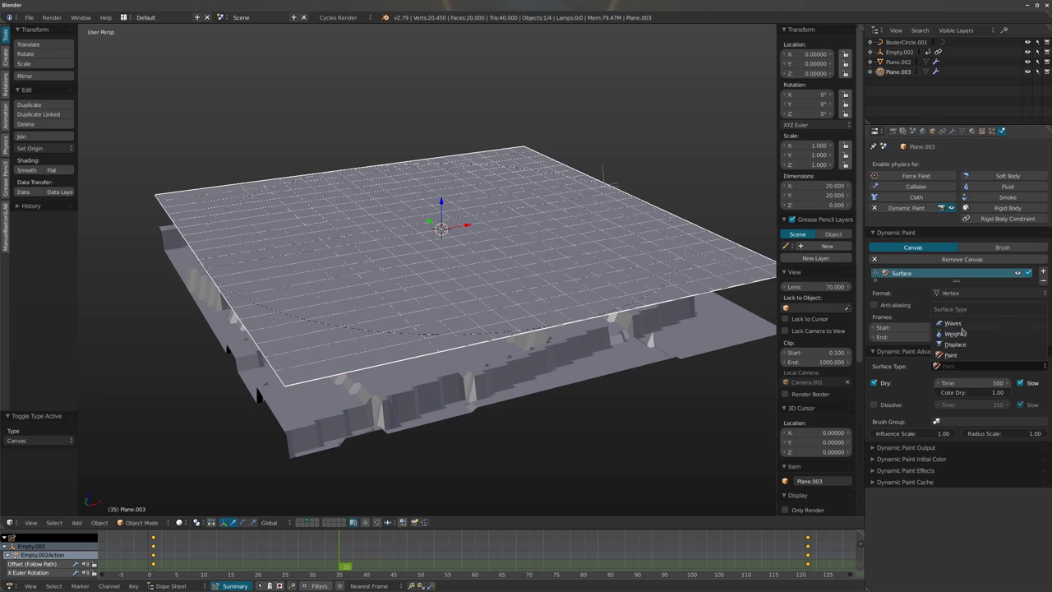
left_click(958, 334)
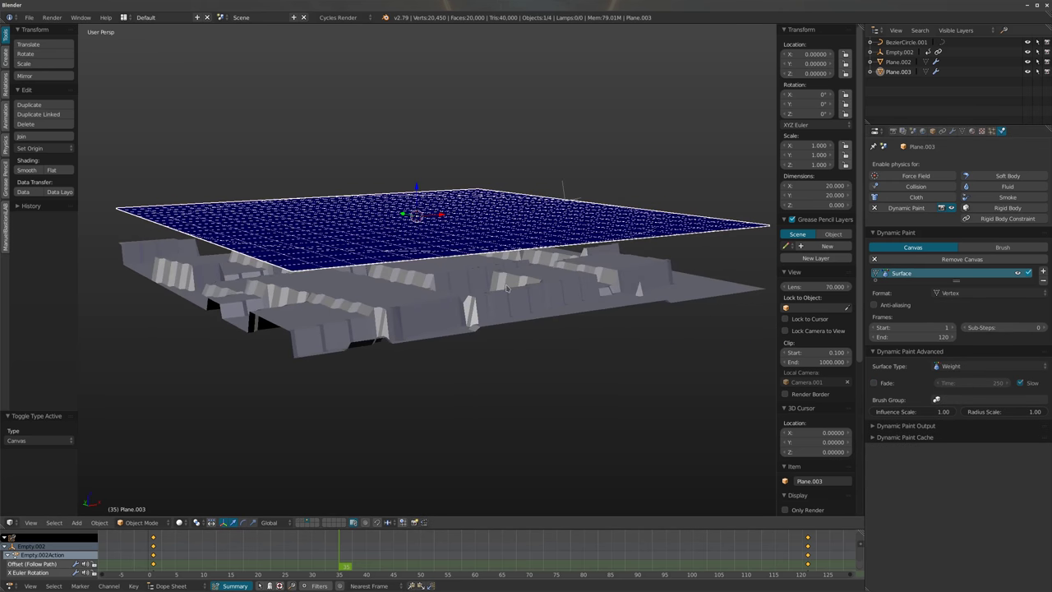
Return to frame 1 and raise the lower displaced plane 1 unit along Z
key("shift+Left")
right_click(465, 308)
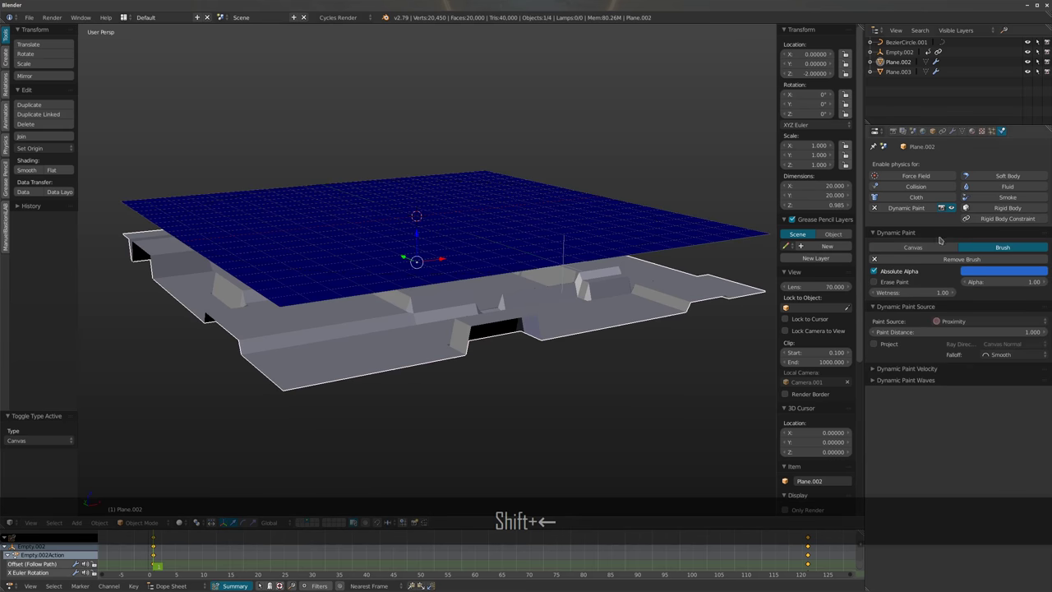
middle_click_drag(525, 317, 525, 312)
key("g")
key("z")
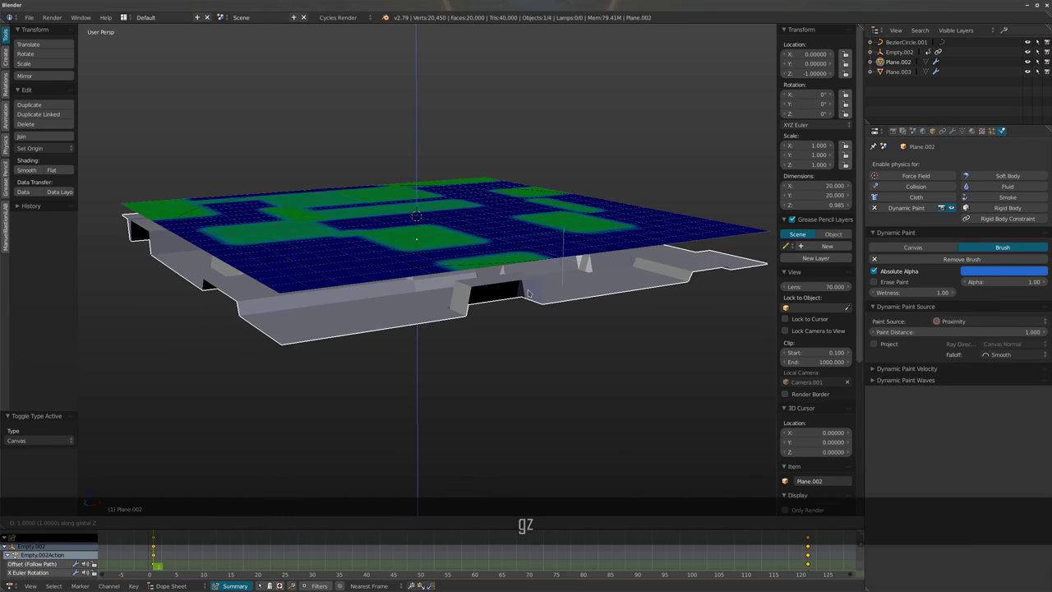
left_click(549, 270)
Play the animation and enable Fade on the upper plane's paint surface with a time of 48
key("alt+a")
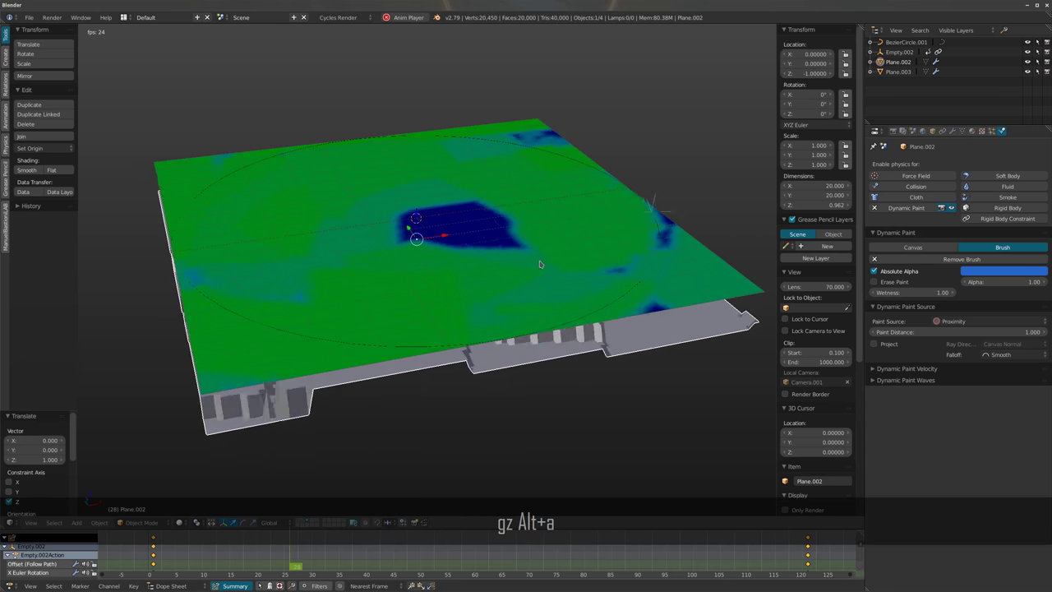
right_click(671, 277)
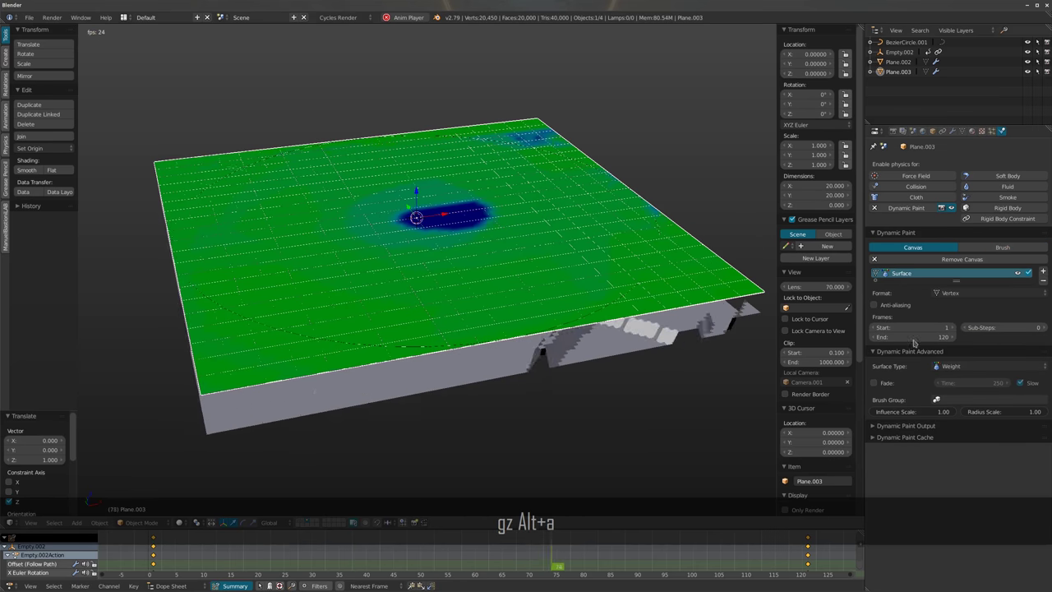
left_click(875, 383)
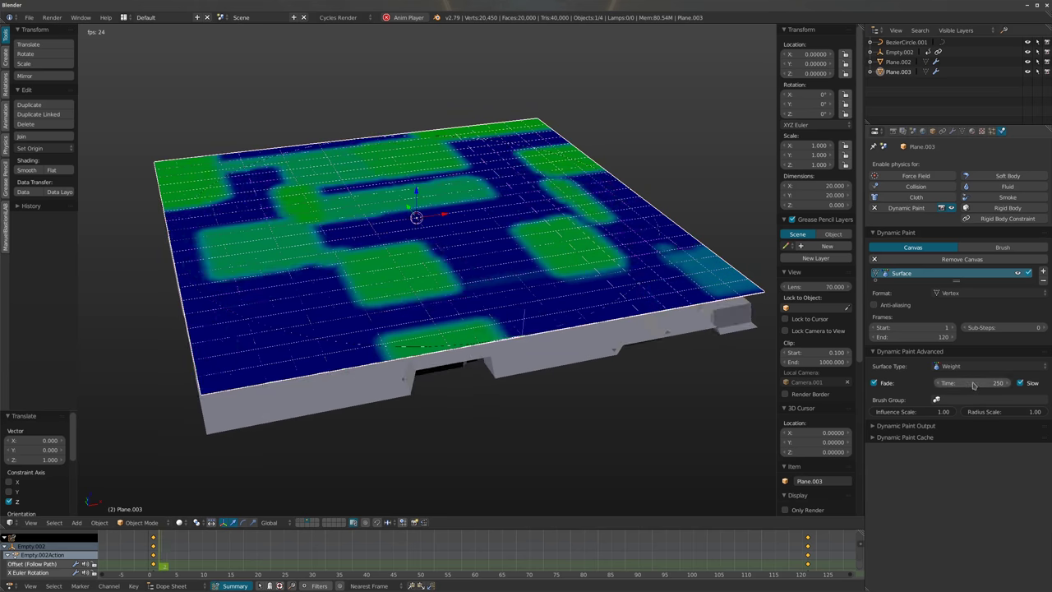
left_click(973, 384)
type("48")
key("Return")
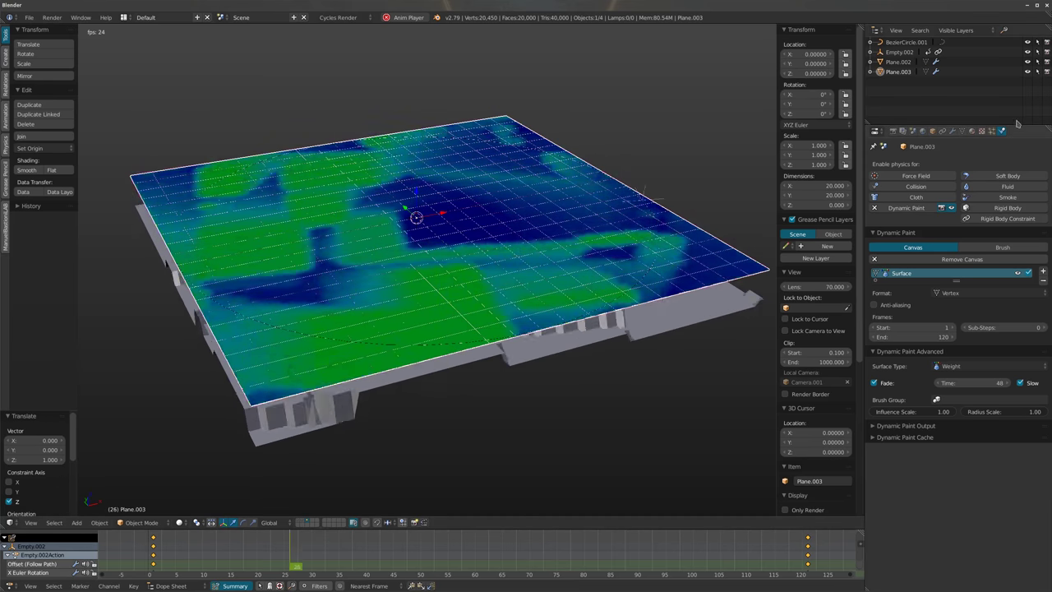
Add a Displace modifier to the upper canvas plane
left_click(952, 132)
left_click(921, 163)
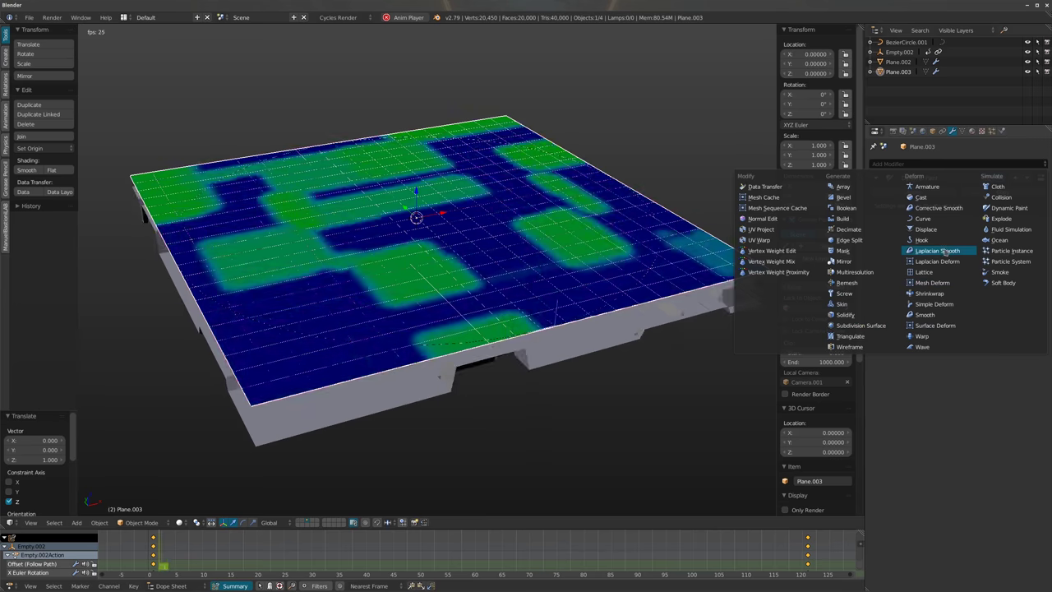
left_click(926, 229)
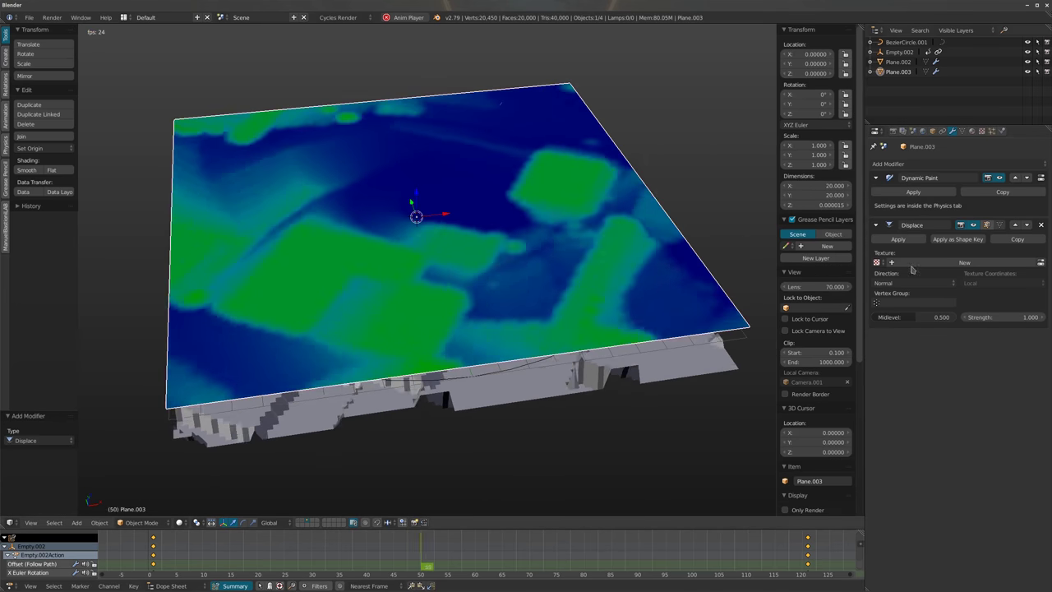
Create a vertex group named dp_weight on the canvas plane to match its Dynamic Paint output
left_click(901, 302)
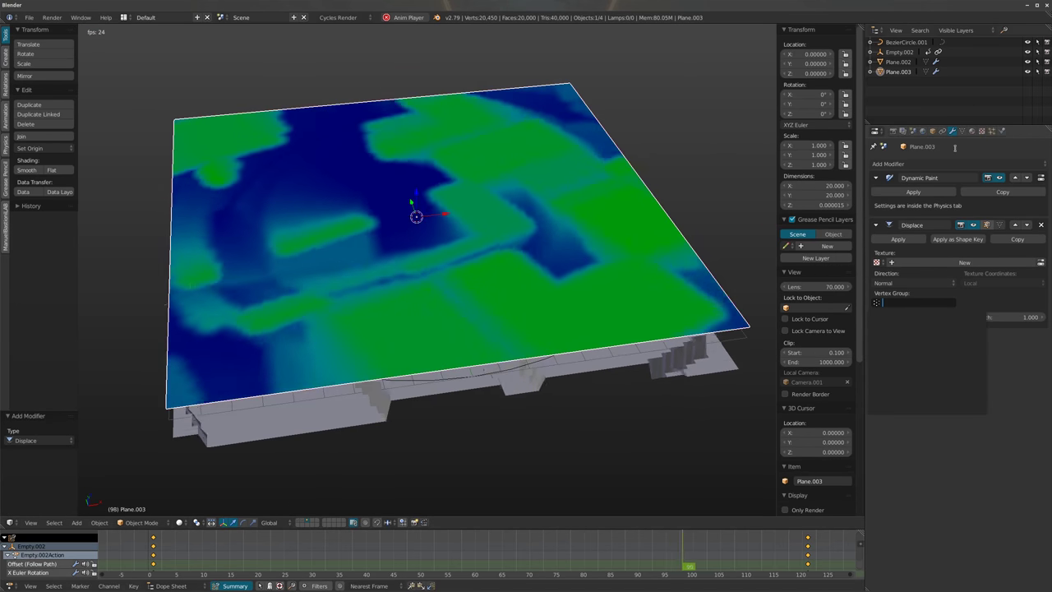
left_click(962, 132)
left_click(1002, 131)
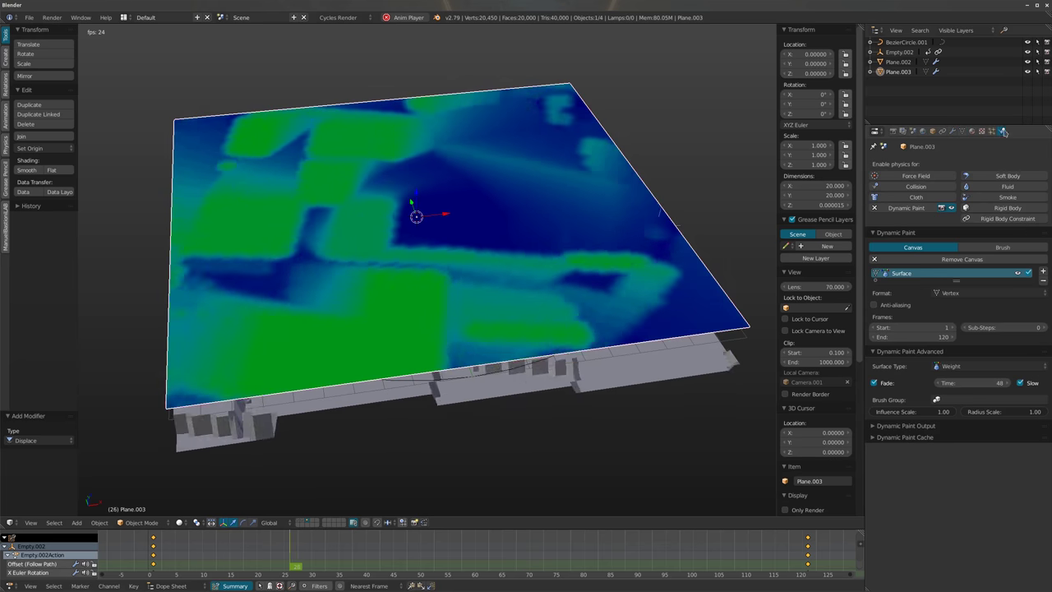
left_click(908, 428)
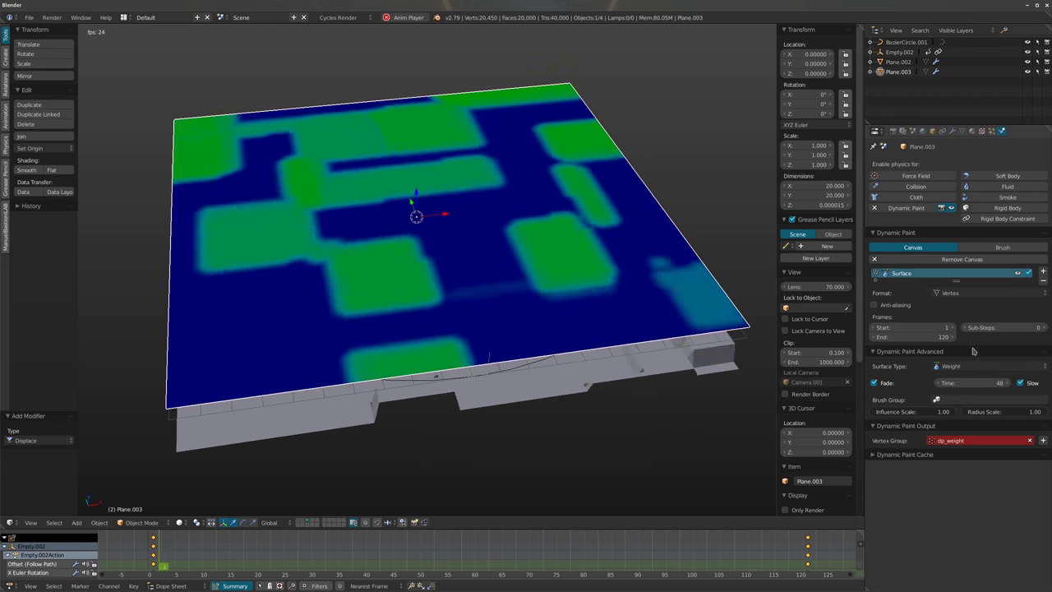
left_click(962, 132)
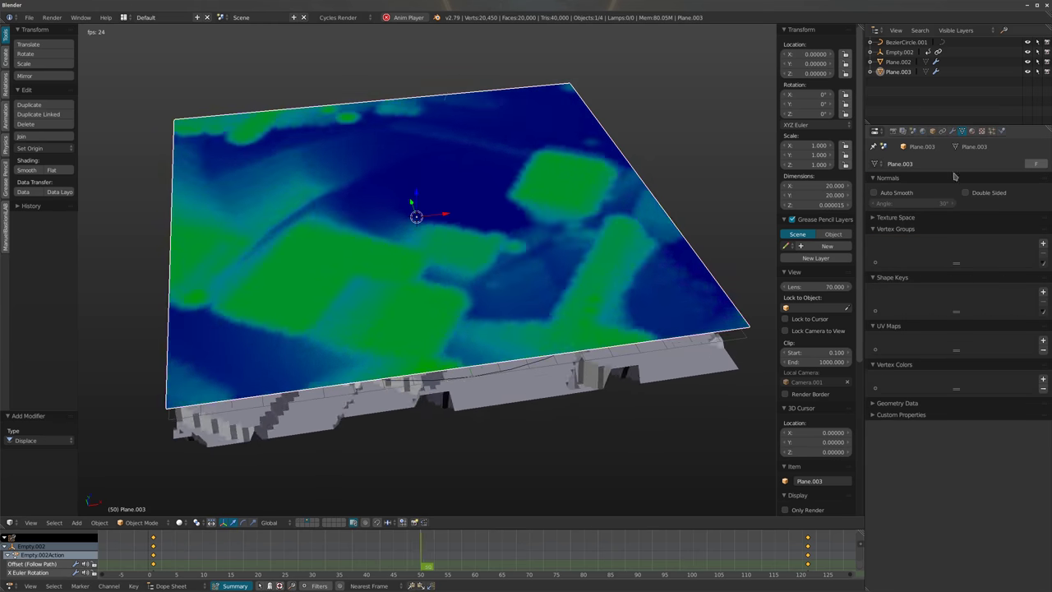
left_click(1041, 245)
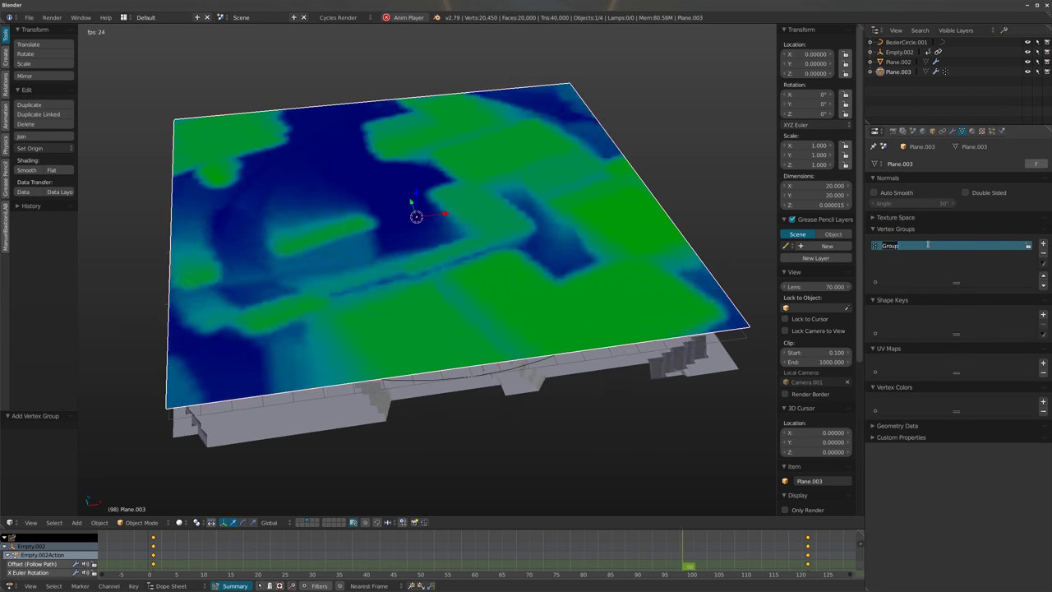
type("dp_weight")
key("Return")
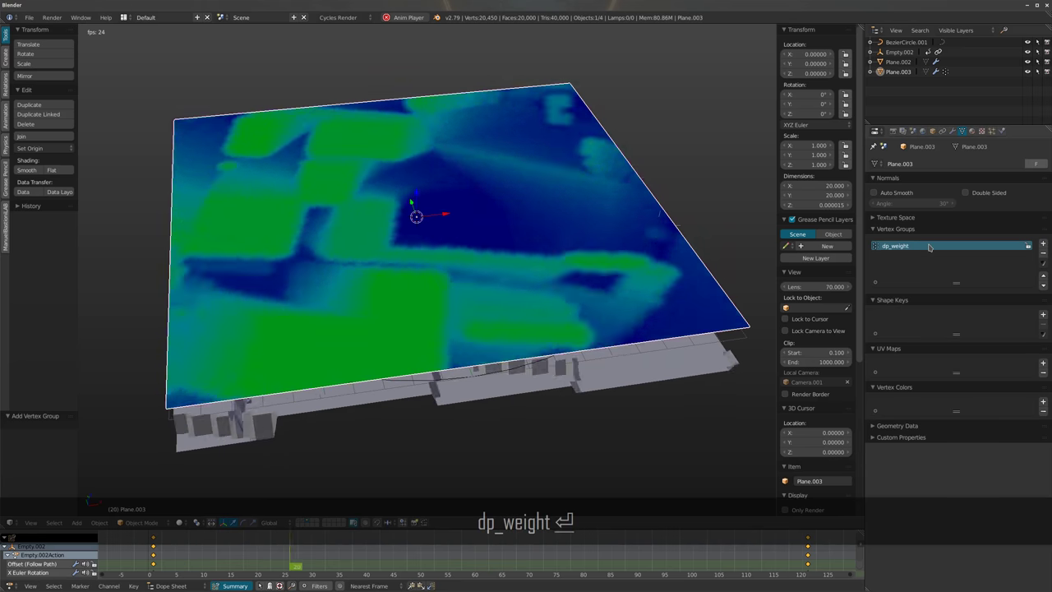
Assign the dp_weight vertex group to the canvas plane's Displace modifier
left_click(951, 130)
middle_click_drag(495, 257, 515, 250)
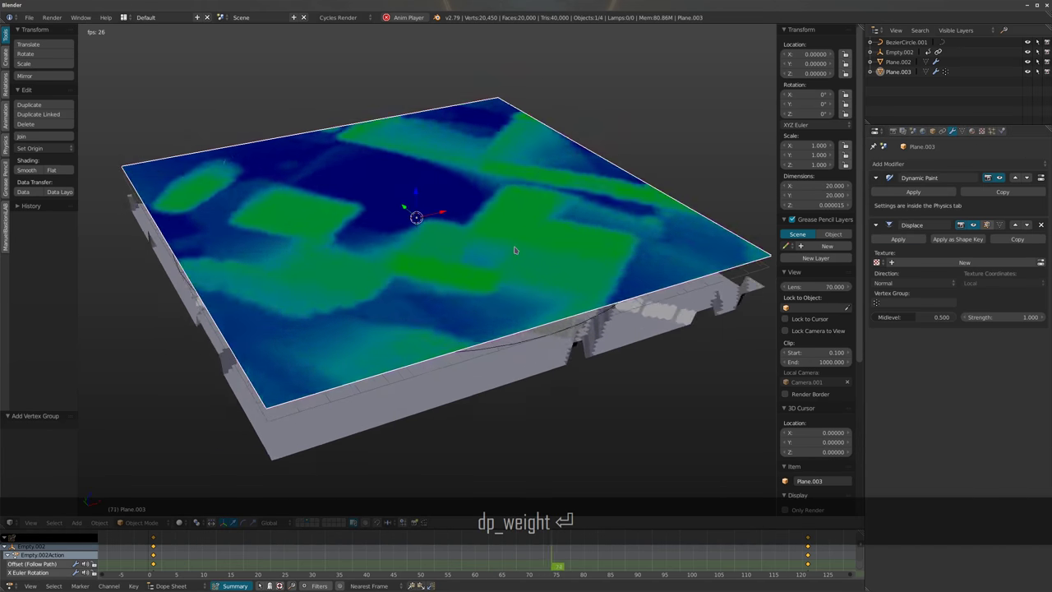
left_click(914, 302)
left_click(912, 345)
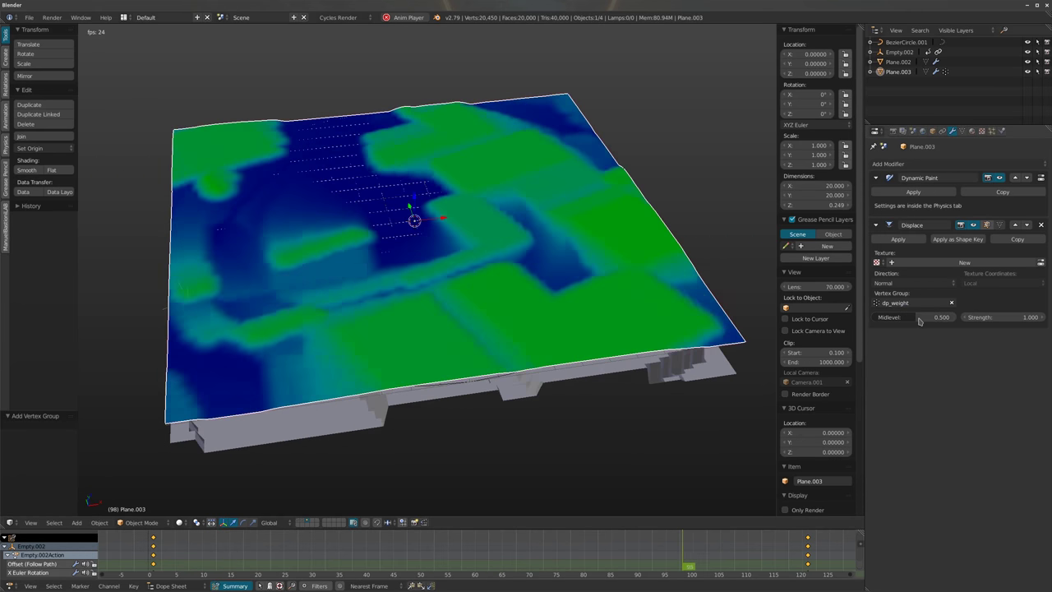
Set the Displace modifier's midlevel to 0 and strength to 5, and inspect the animated surface
left_click_drag(919, 319, 872, 319)
type("5")
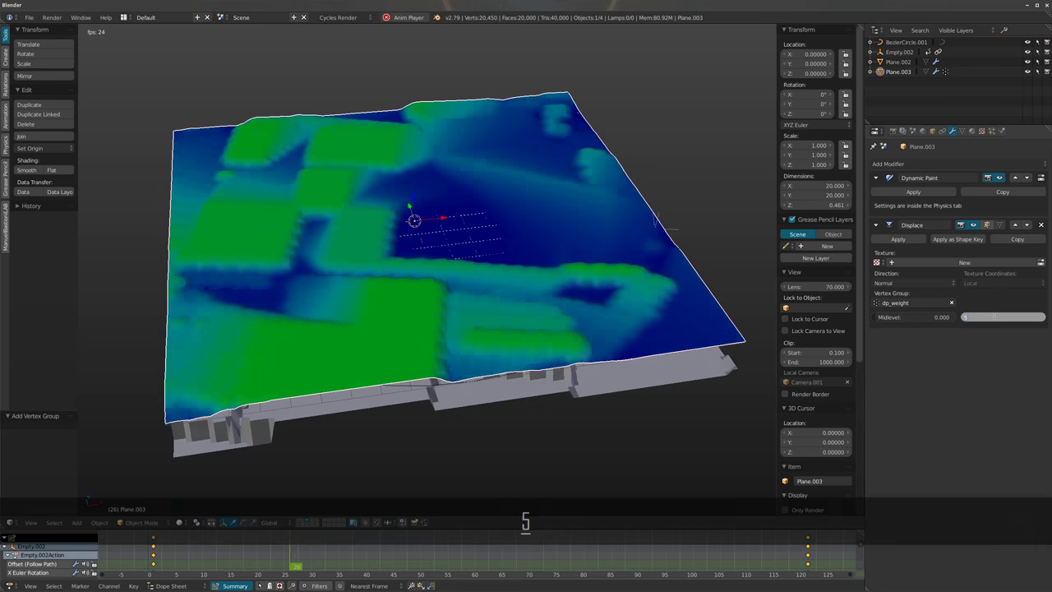
key("Return")
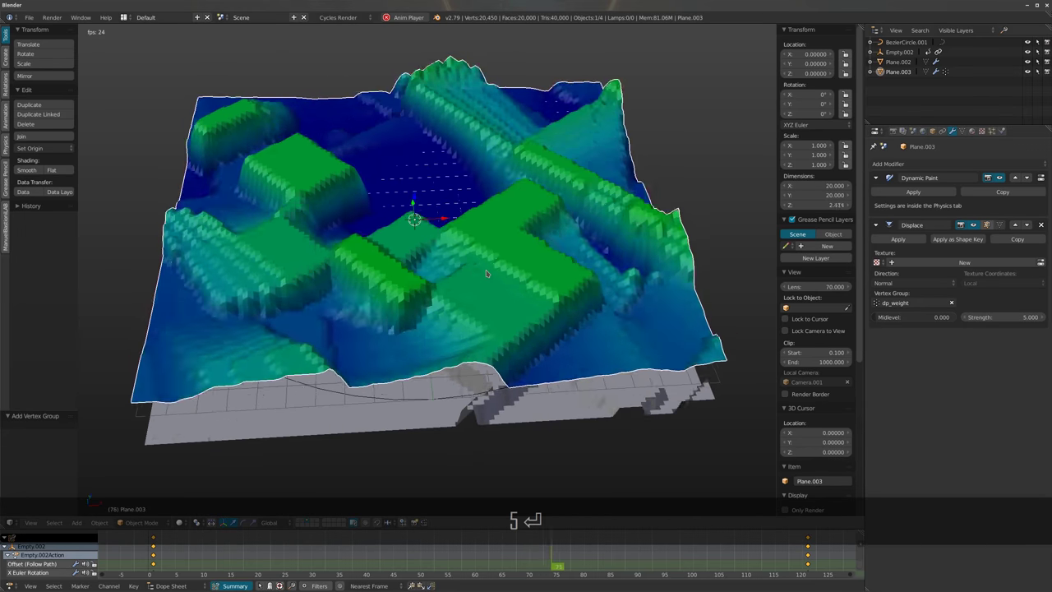
middle_click_drag(595, 272, 444, 306)
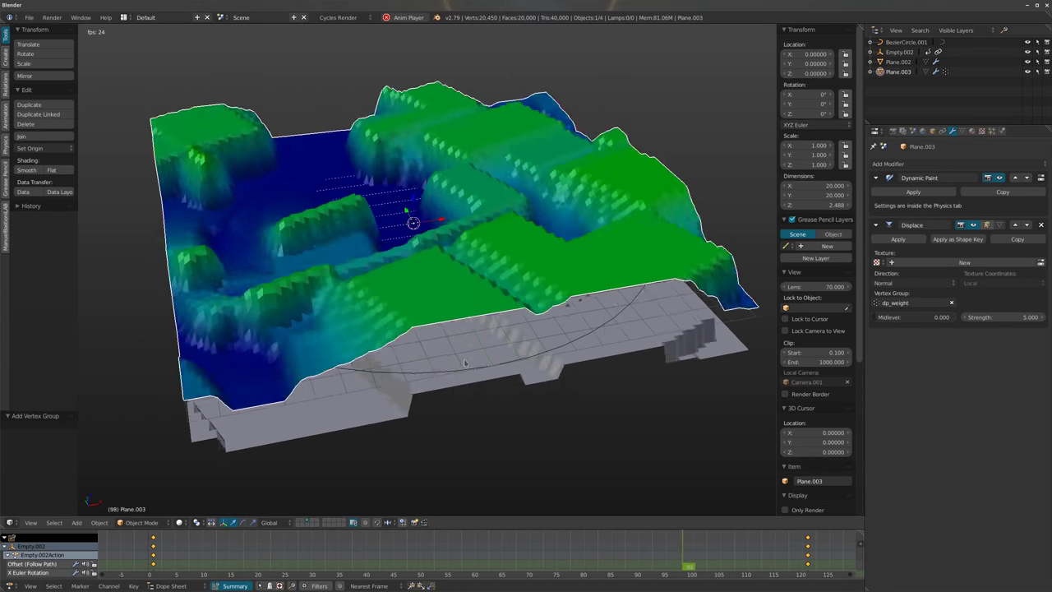
Stop playback, turn off Slow, set the paint surface's fade time to 72, and return to frame 1
key("alt+a")
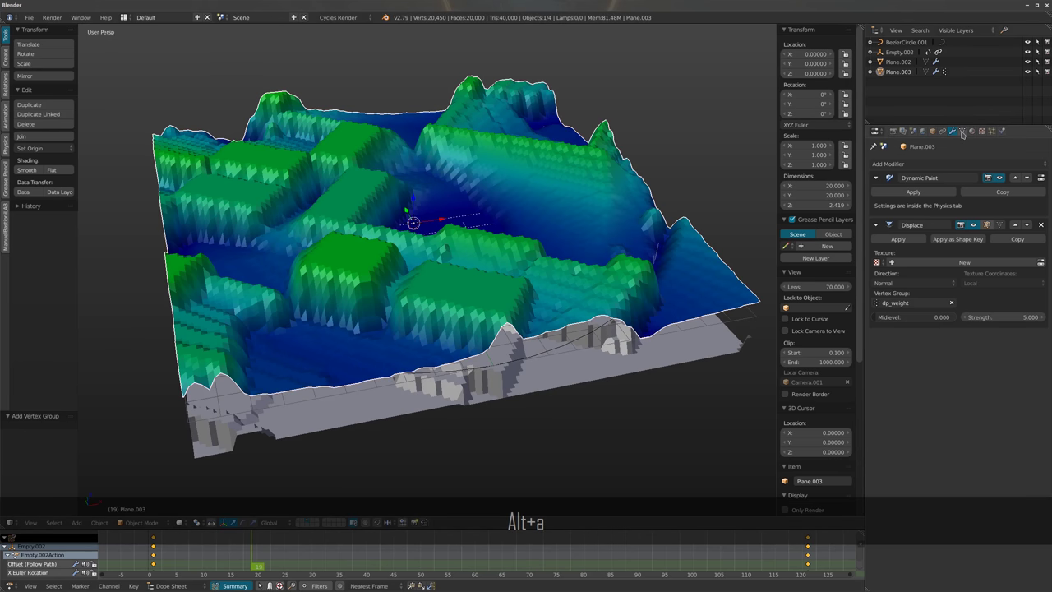
left_click(961, 132)
left_click(1001, 131)
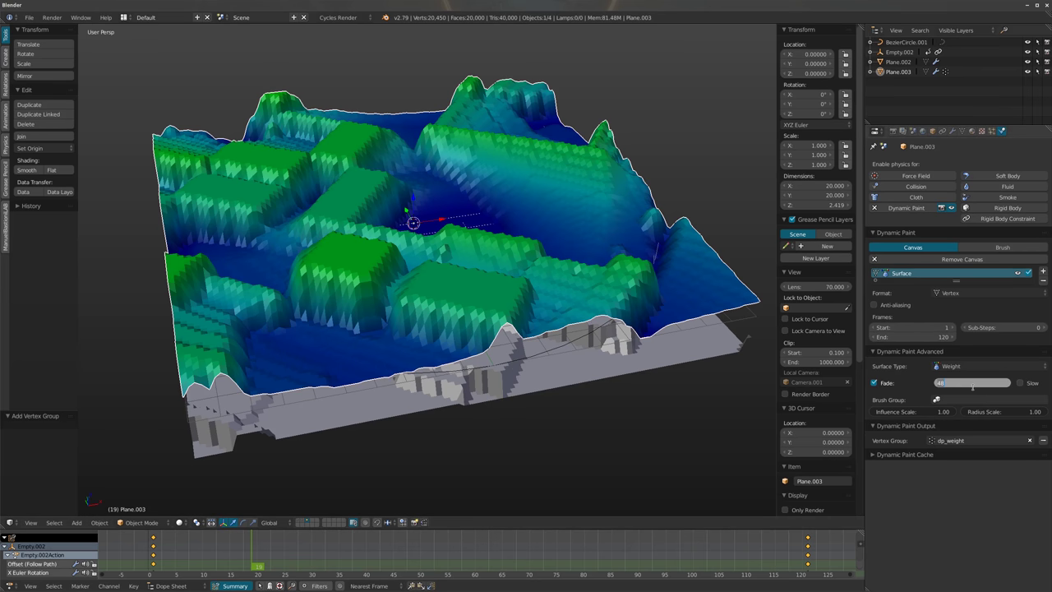
type("72")
key("Return")
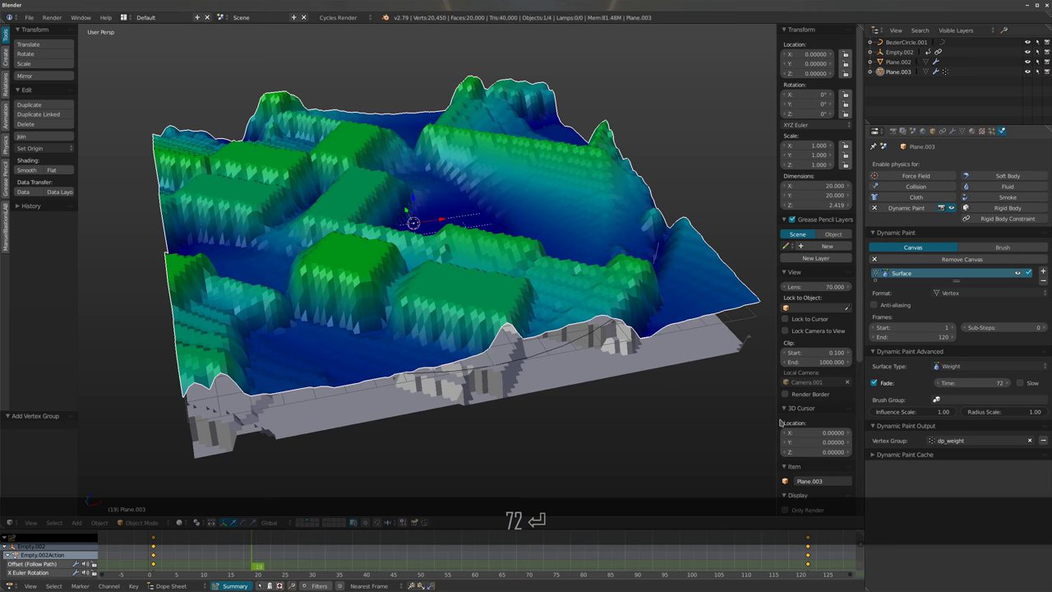
key("shift+Left")
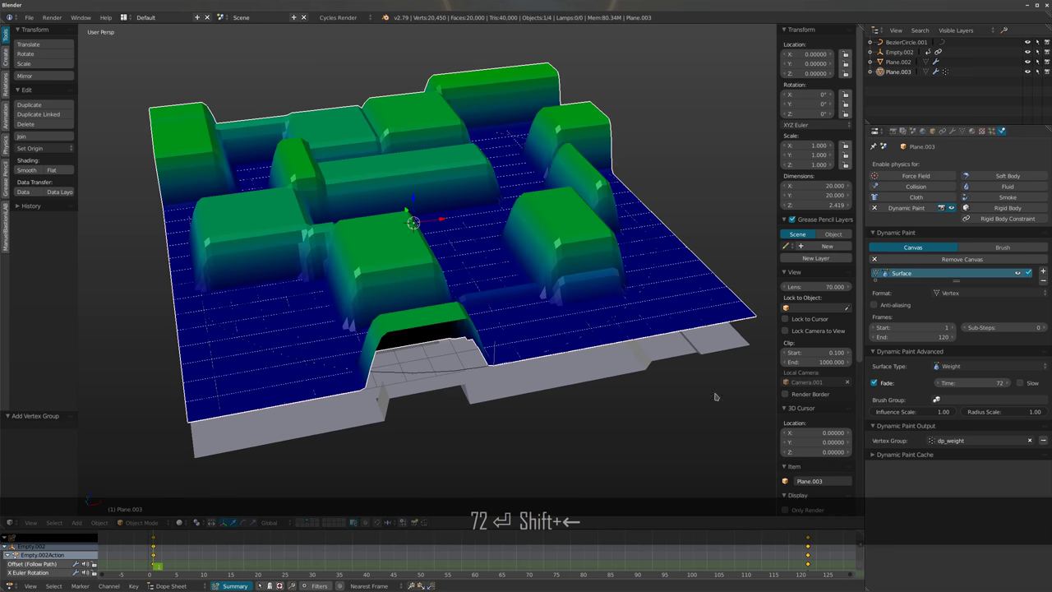
Start saving the file and create and open a new folder named ws008 in /mnt/scratch
key("ctrl+s")
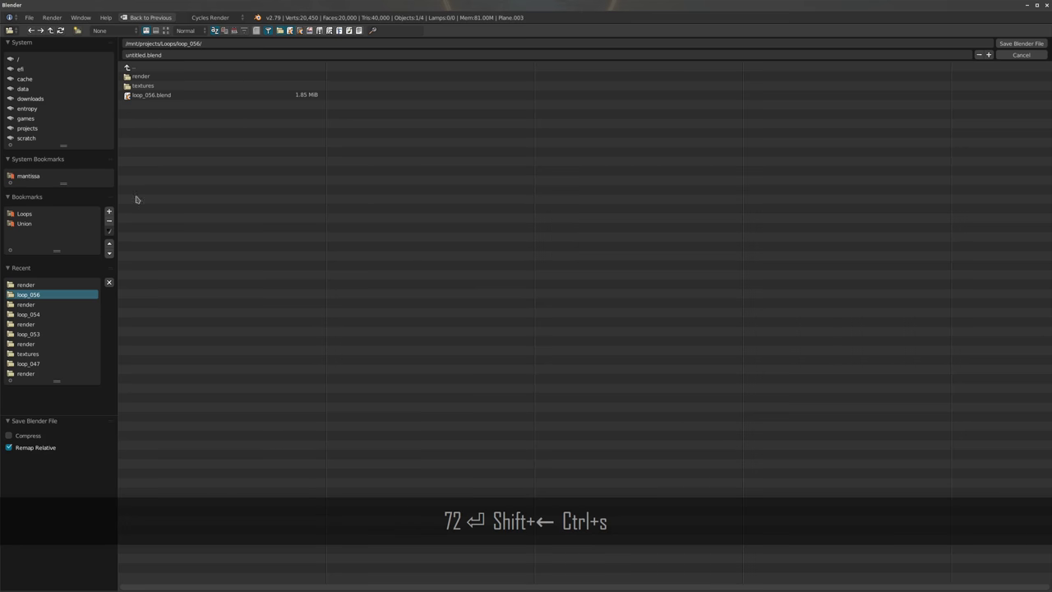
left_click(31, 139)
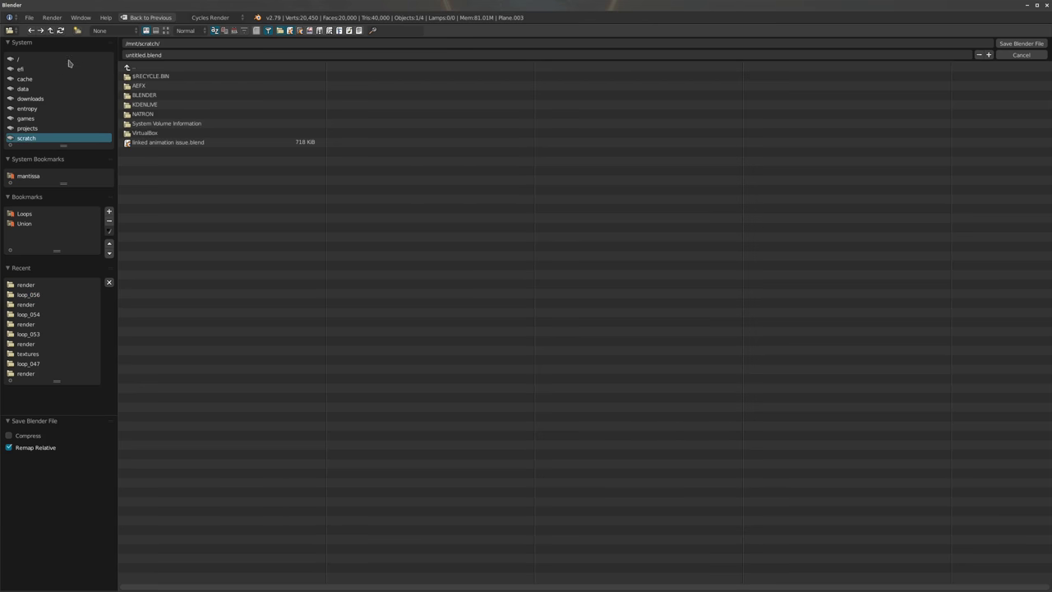
left_click(78, 30)
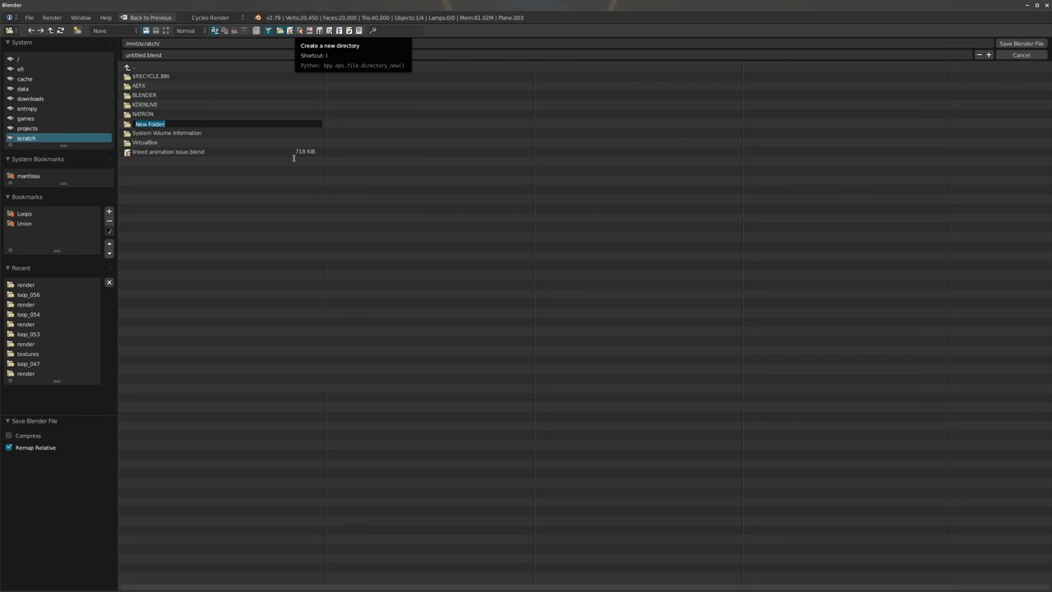
type("ws00")
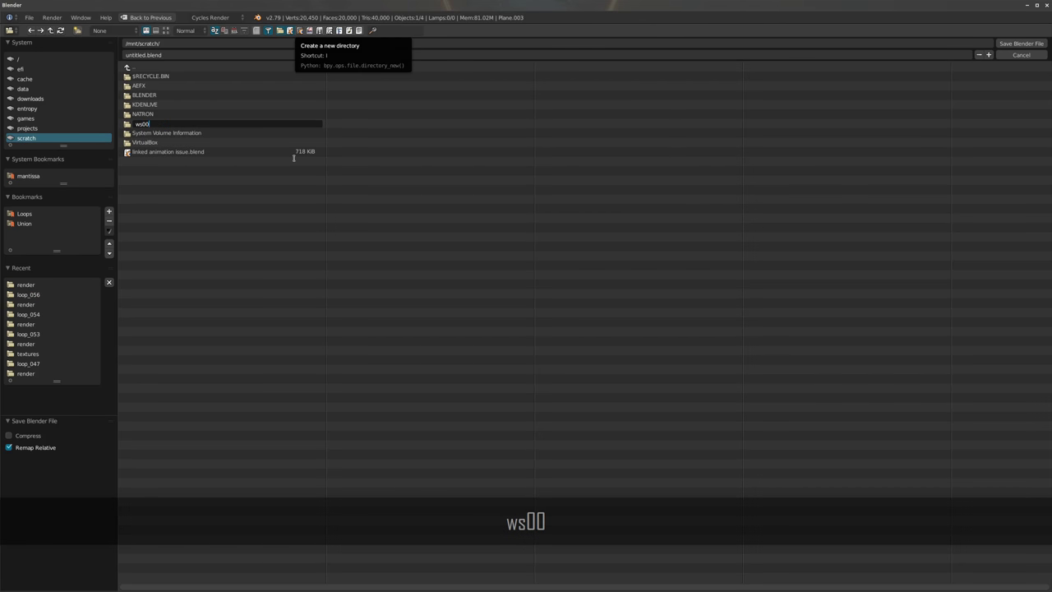
type("8")
key("Return")
left_click(176, 143)
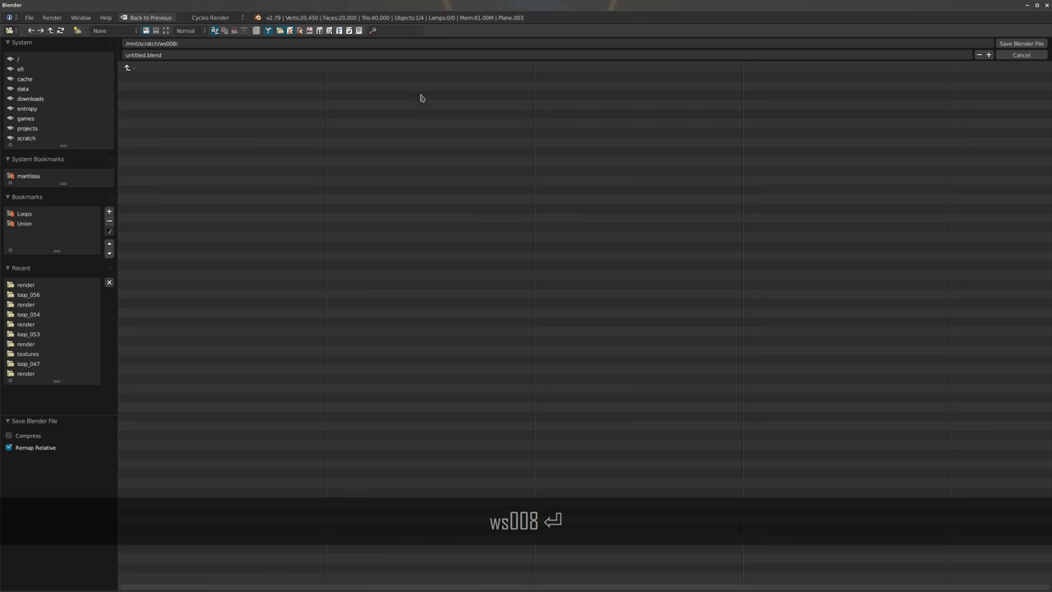
Save the file as WS.008.blend in the ws008 folder
left_click(144, 55)
key("Delete")
key("Delete")
type("WS.")
type("008")
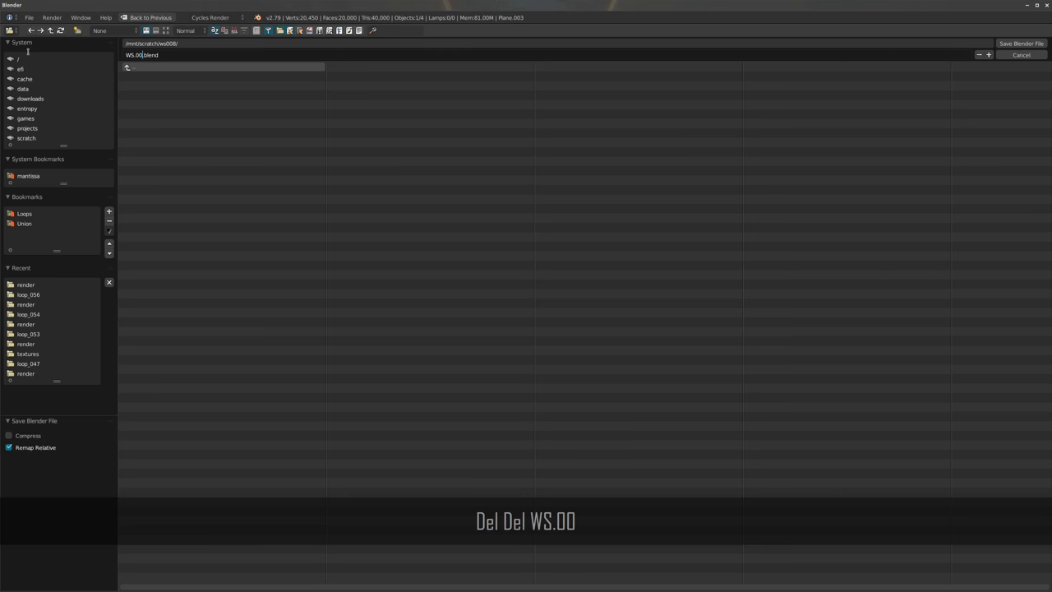
key("Return")
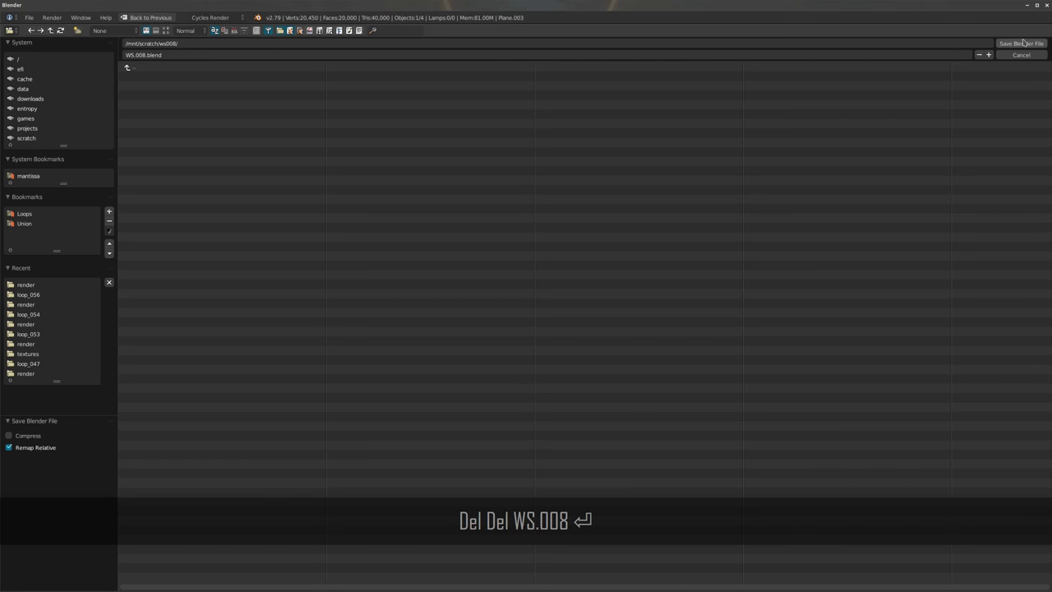
left_click(1023, 42)
Bake the canvas plane's Dynamic Paint cache and hide the 3D view's tool shelf and properties sidebar
middle_click_drag(489, 225, 463, 229)
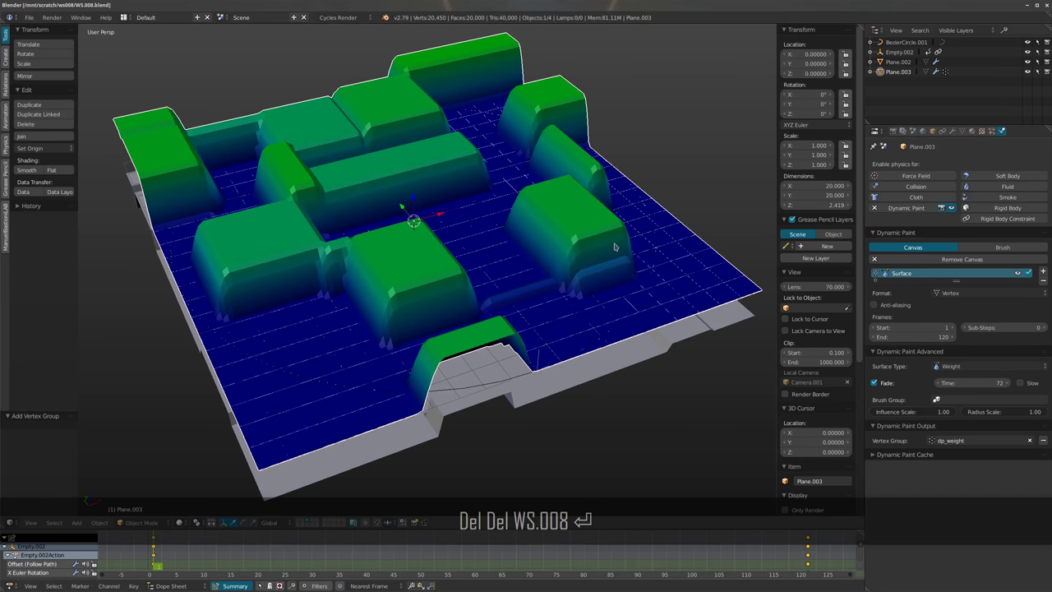
middle_click_drag(574, 257, 572, 258, "shift")
left_click(895, 457)
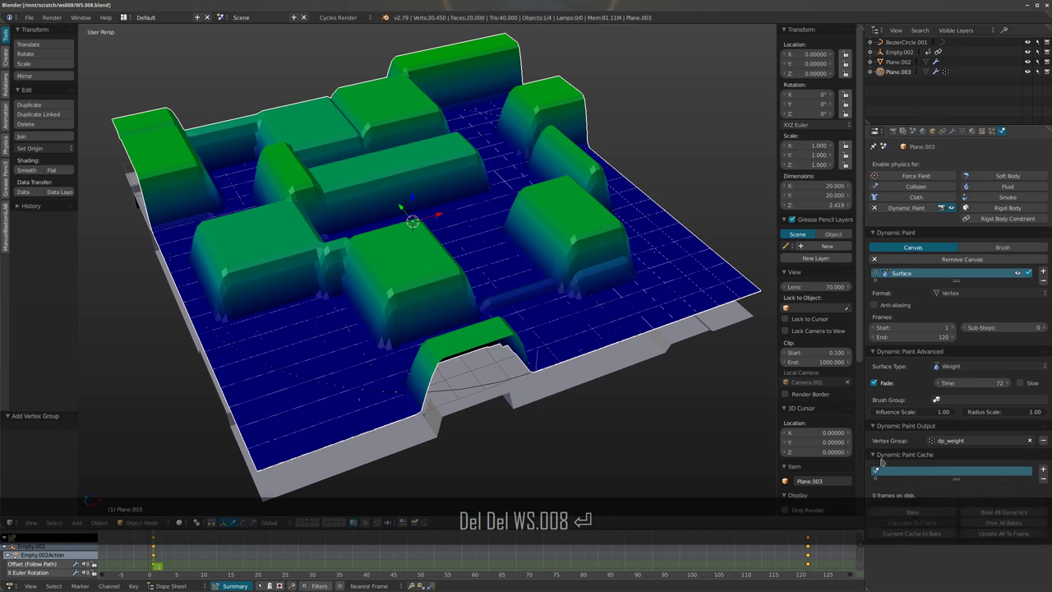
left_click(912, 511)
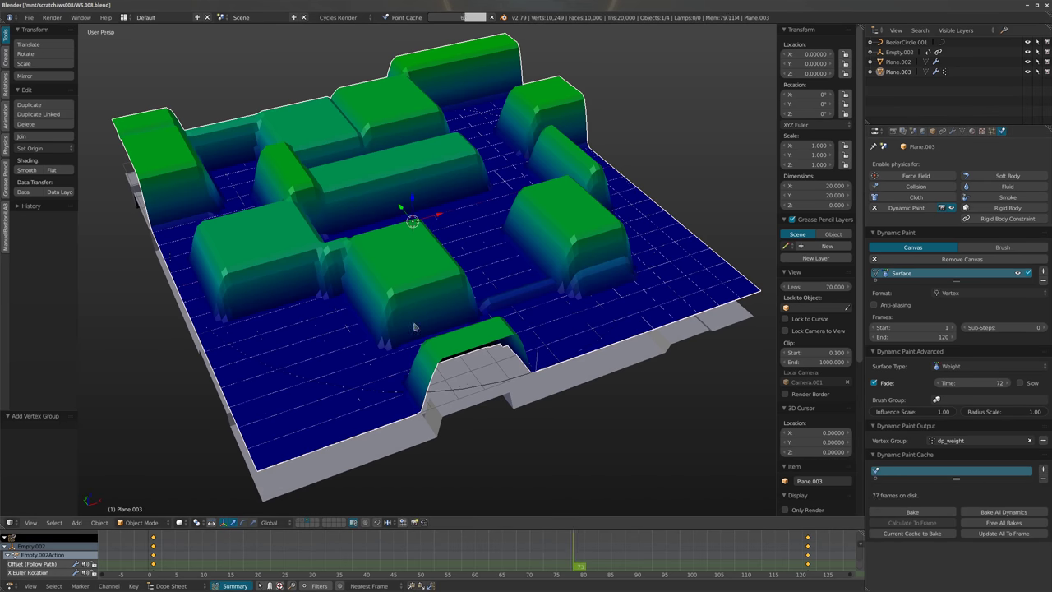
key("t")
key("n")
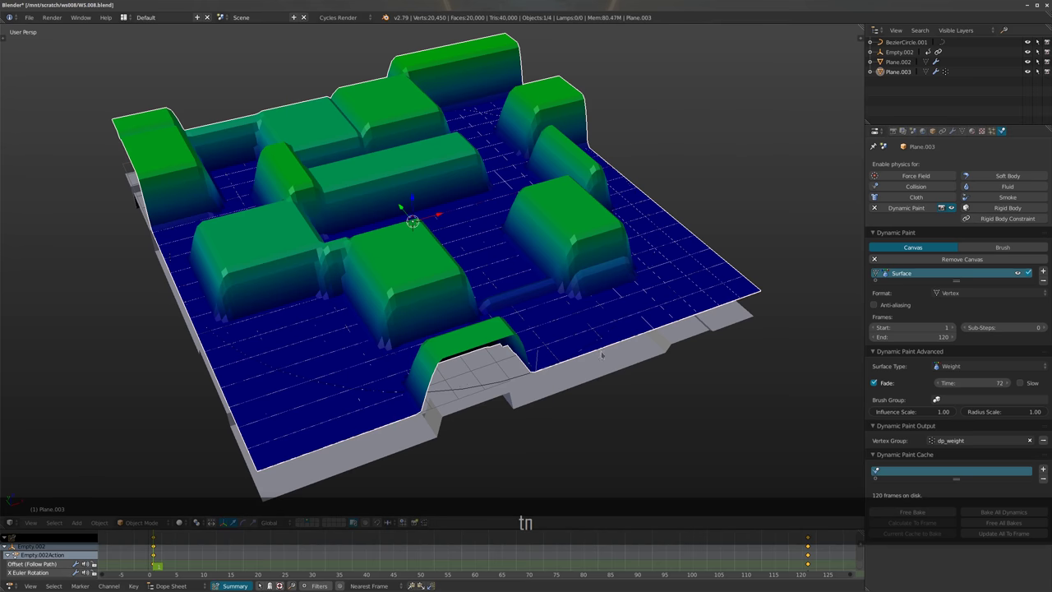
middle_click_drag(601, 355, 617, 389)
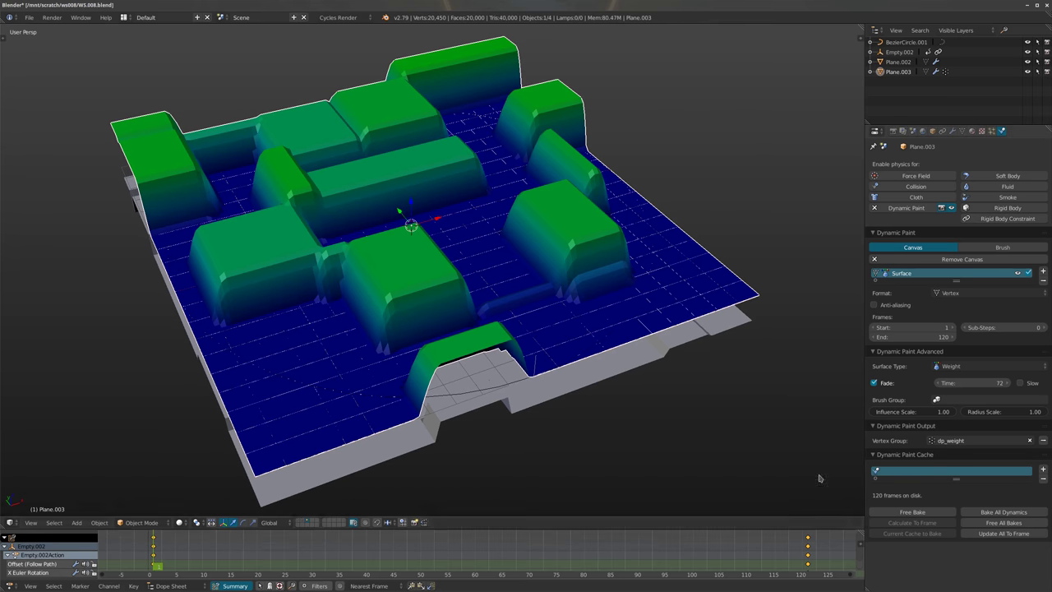
Play the baked animation to check how it loops, and stop playback
middle_click_drag(509, 332, 516, 336, "shift")
key("alt+a")
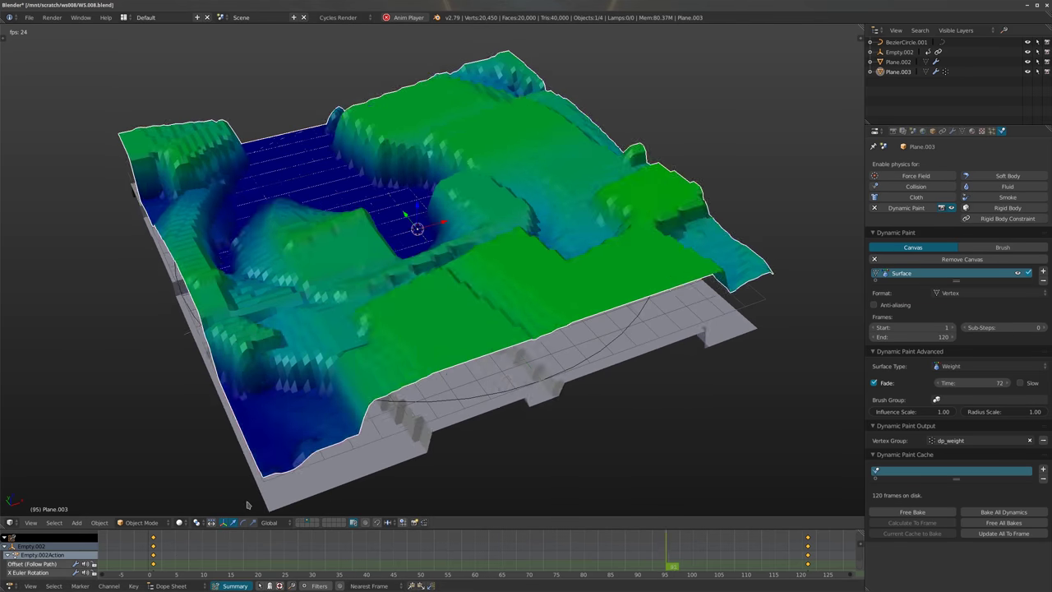
key("alt+a")
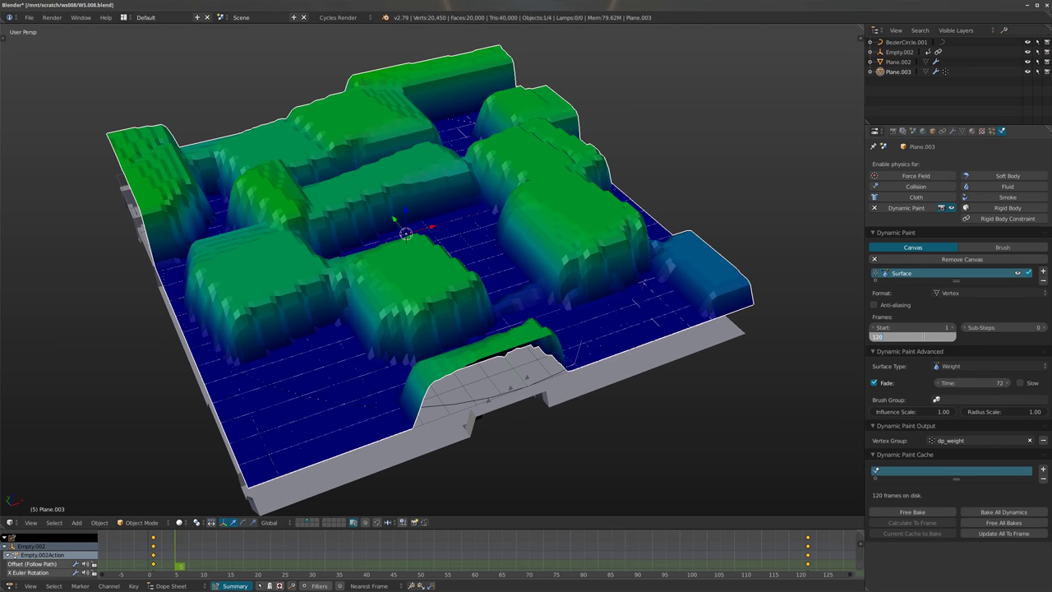
Extend the Dynamic Paint surface's end frame by 72 frames to 192
type("+72")
key("Return")
Shift the scene's frame range by 72 frames, with start frame 73 and end frame 192
left_click(893, 132)
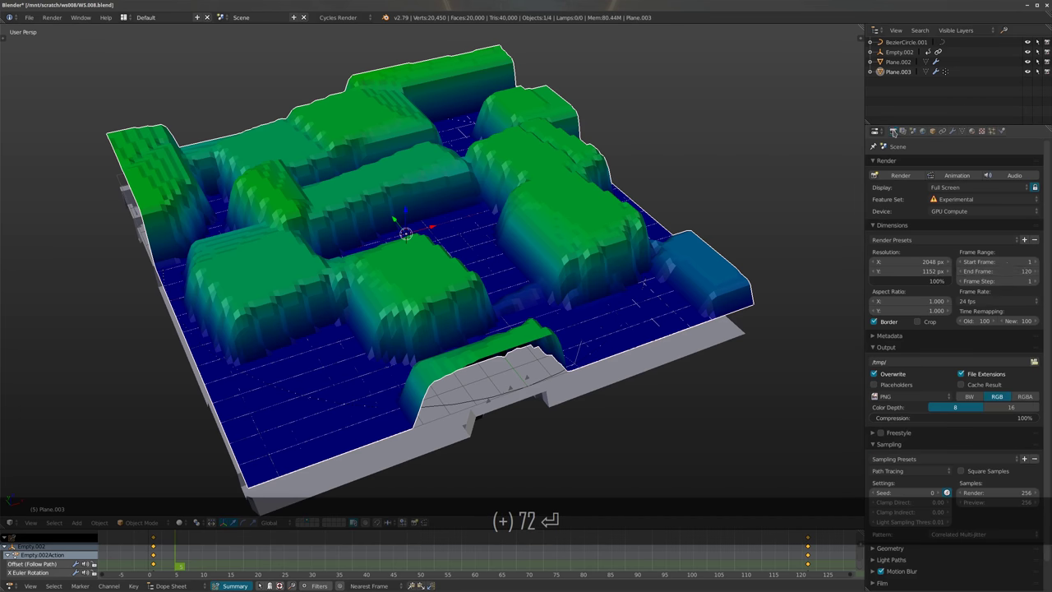
left_click(998, 262)
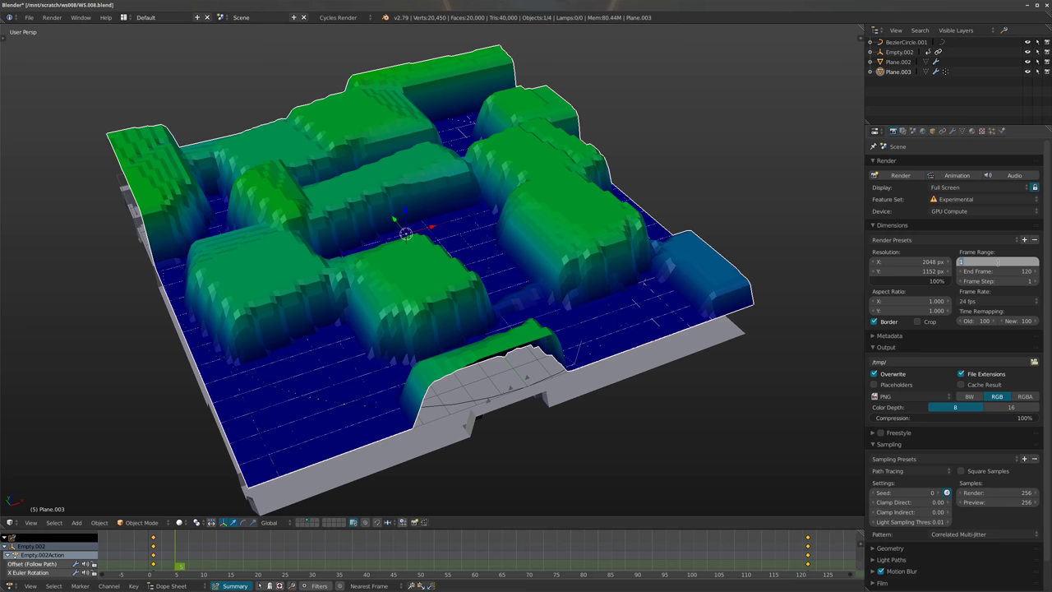
type("7")
key("Escape")
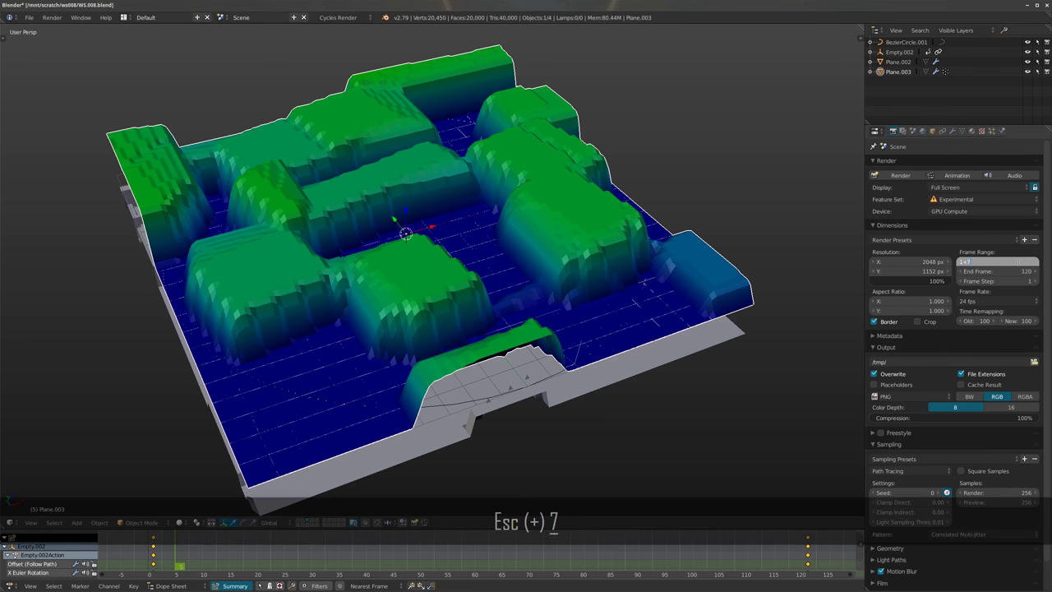
type("2")
key("Return")
type("+72")
key("Return")
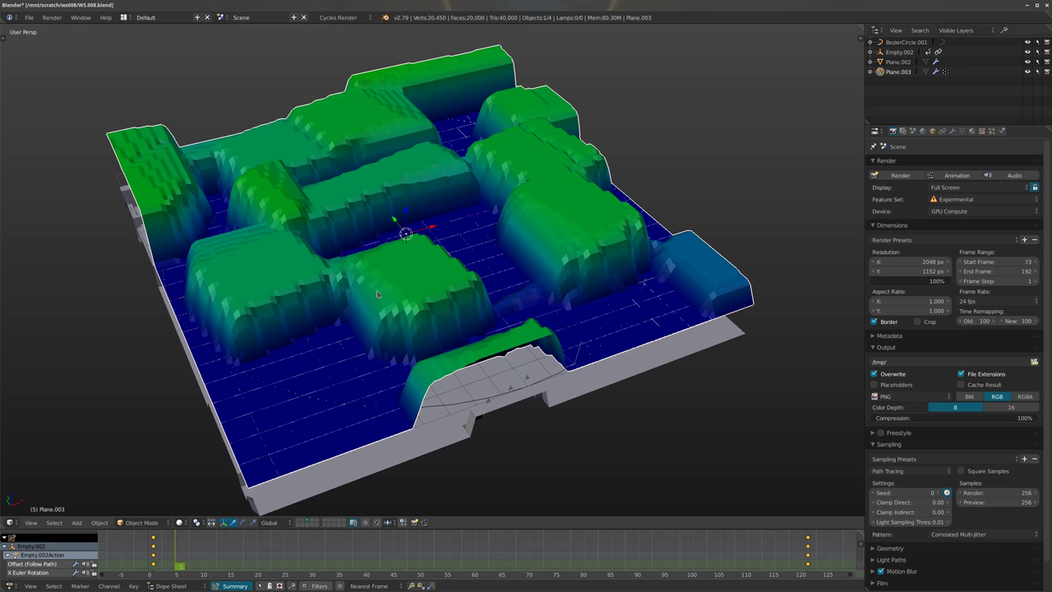
Free the canvas plane's existing Dynamic Paint bake and bake its cache again
left_click(953, 133)
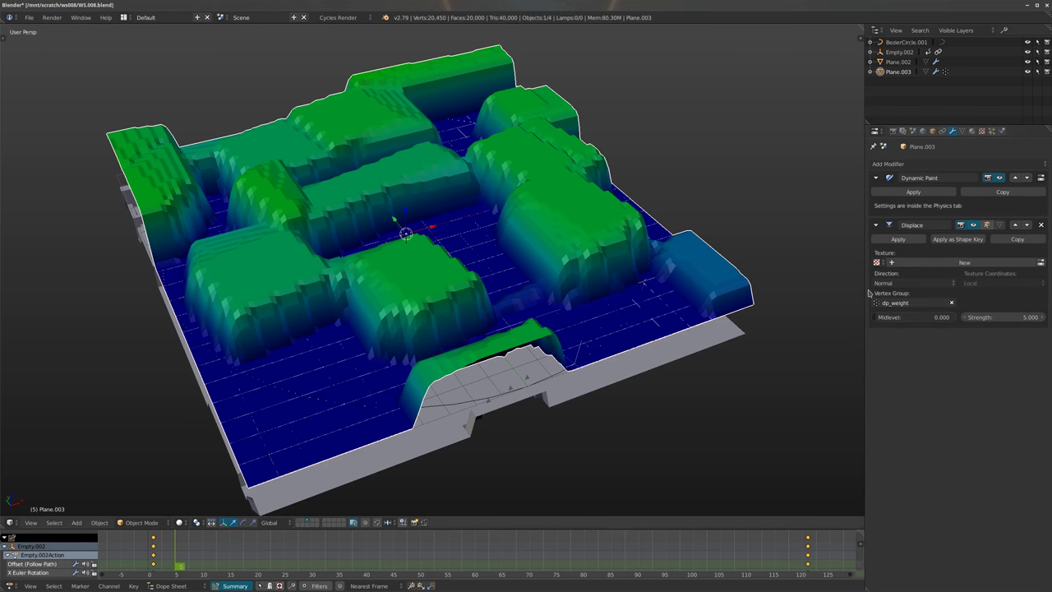
left_click(1001, 131)
middle_click_drag(508, 327, 440, 362)
scroll(494, 349, "down", 2)
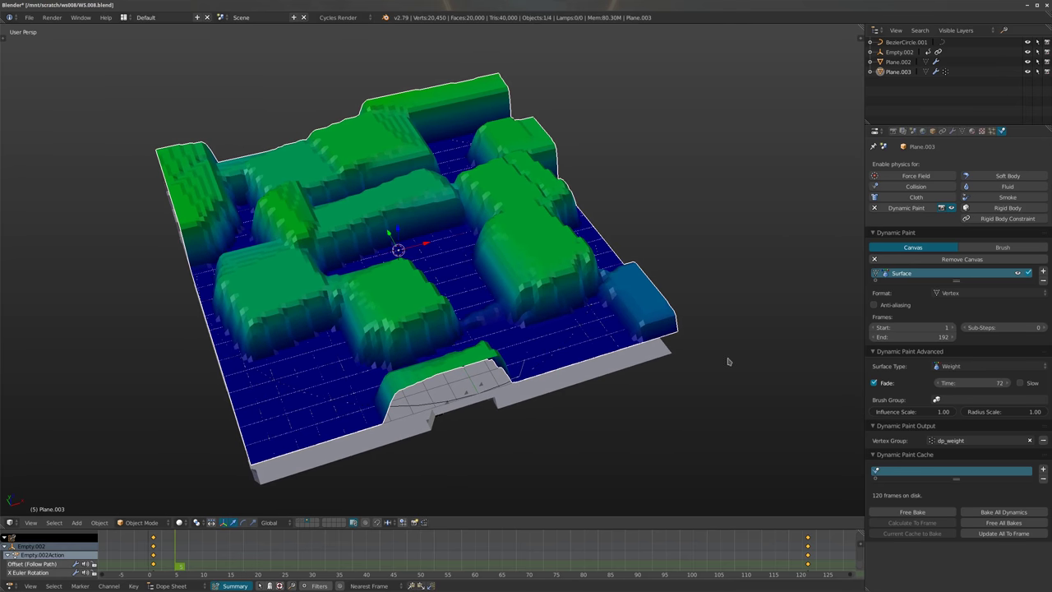
left_click(912, 512)
left_click(912, 512)
Return to the start frame, play the rebaked animation to check the loop, and stop playback
key("shift+Left")
key("alt+a")
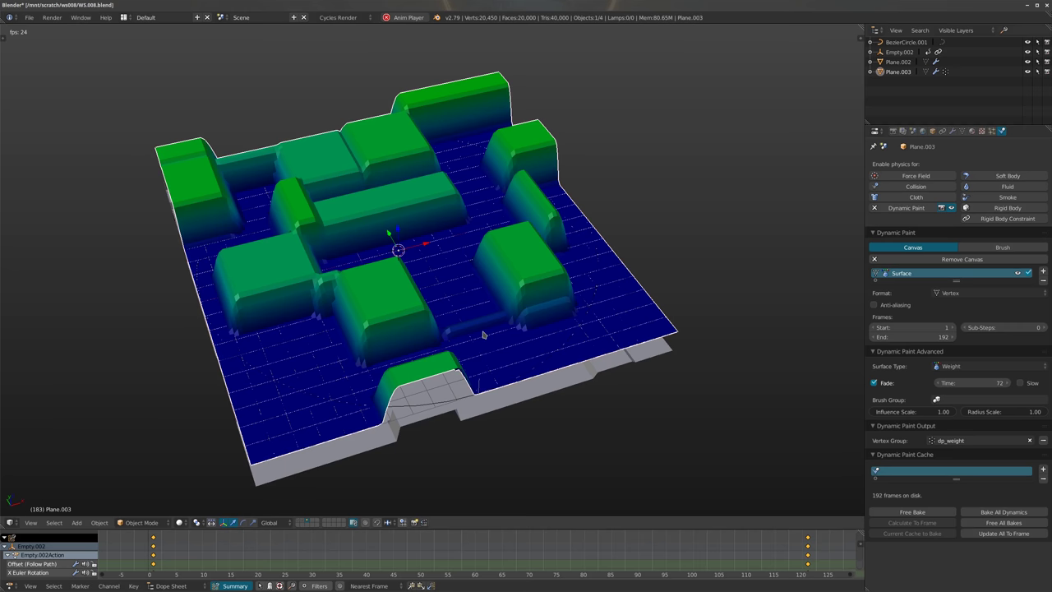
key("alt+a")
Select the animated empty, enlarge the Dope Sheet area and switch it to the Graph Editor
scroll(558, 354, "up", 1)
mouse_move(560, 385)
middle_mouse_down()
mouse_move(558, 354)
mouse_move(488, 307)
mouse_move(289, 280)
middle_mouse_up()
right_click(145, 256)
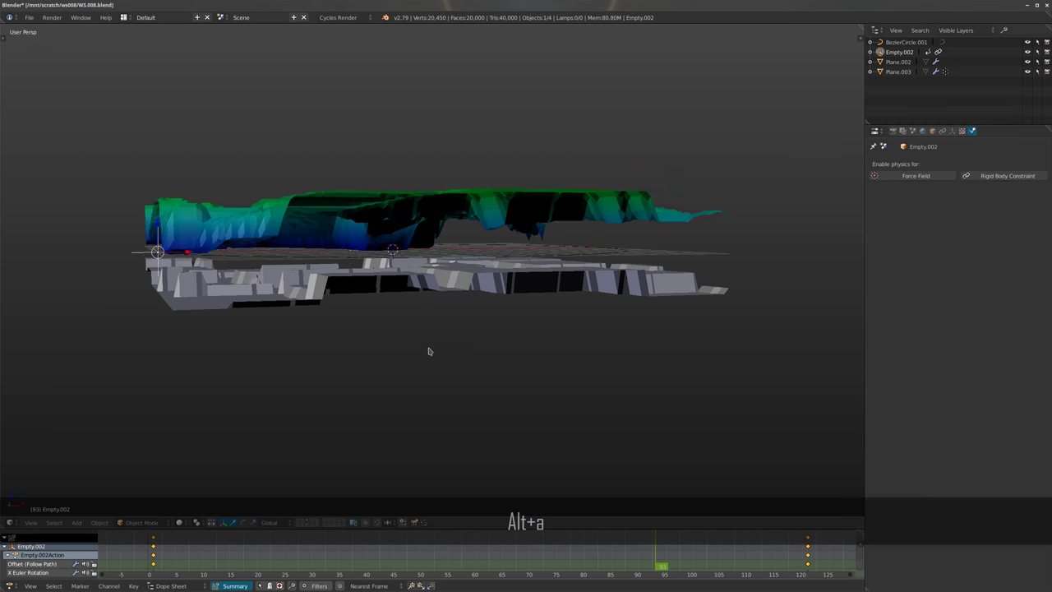
left_click_drag(580, 530, 354, 393)
middle_click_drag(334, 252, 128, 545)
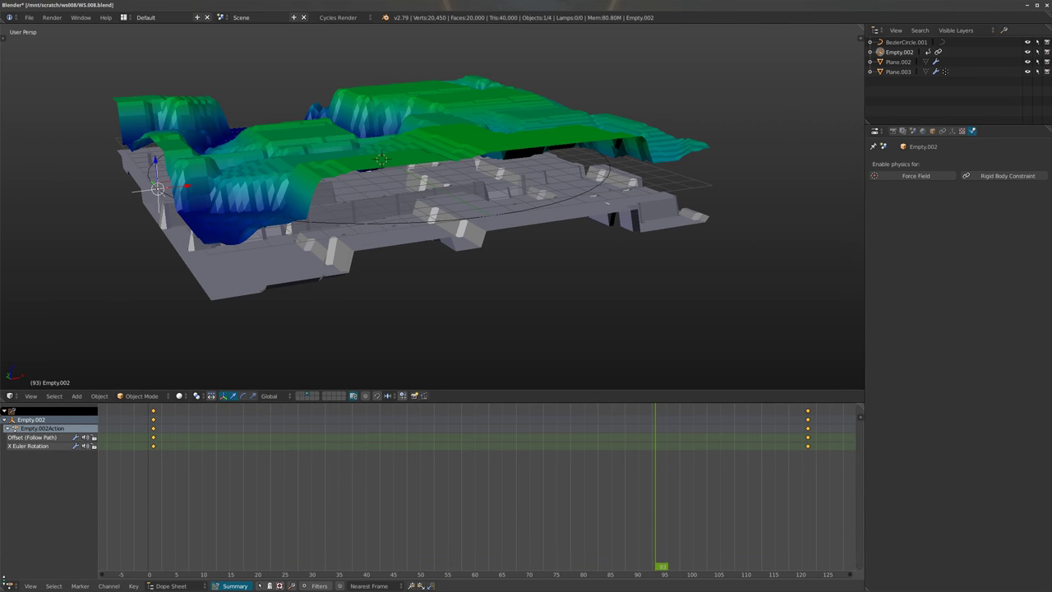
left_click(10, 585)
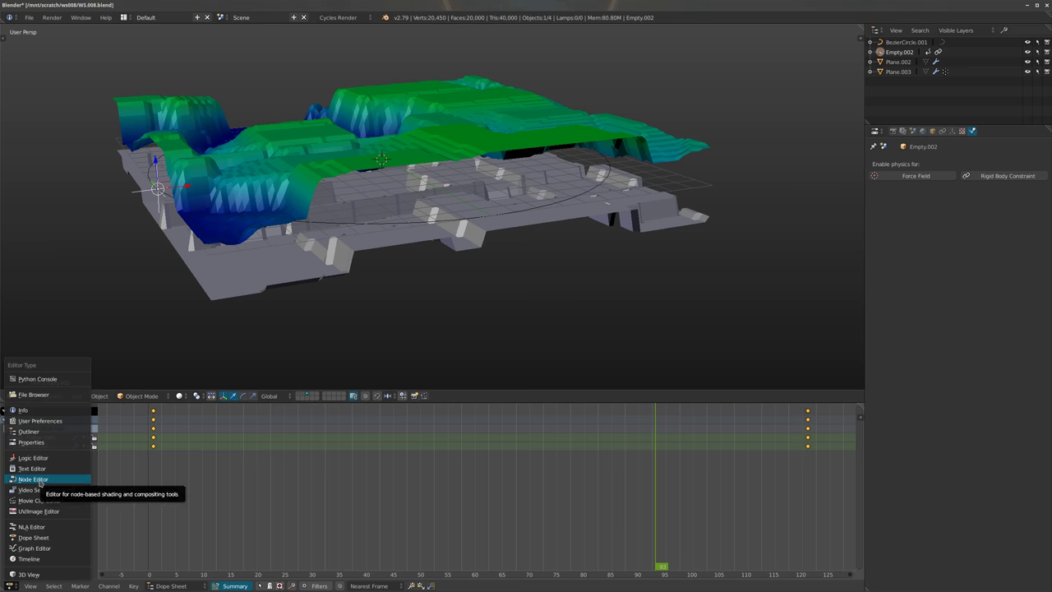
left_click(34, 547)
Add a Cycles modifier to the empty's Offset (Follow Path) curve, set to Repeat with Offset before and after
scroll(328, 484, "up", 2)
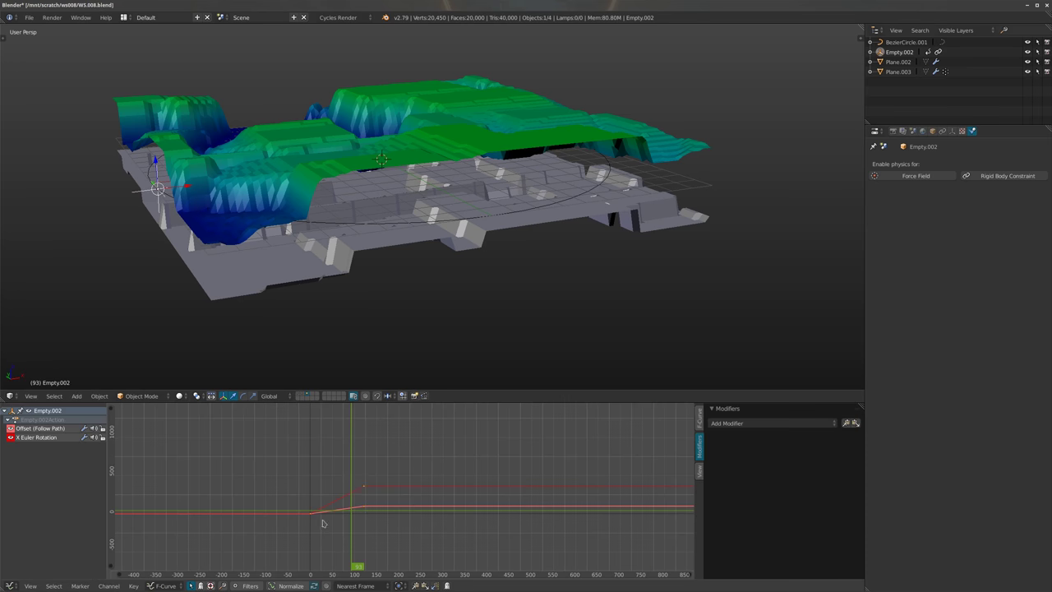
key("a")
left_click(812, 423)
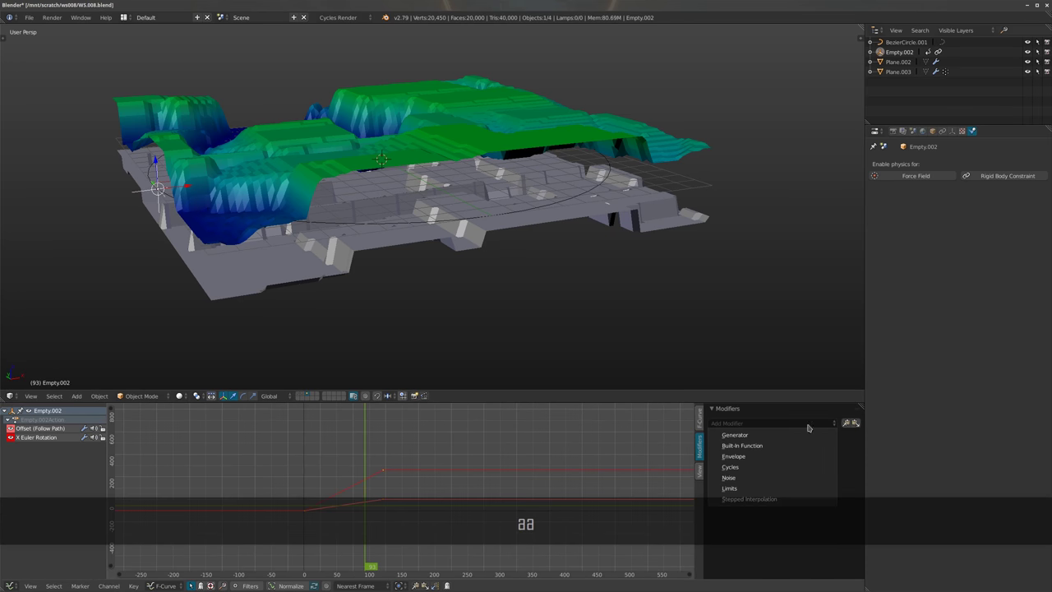
left_click(761, 465)
scroll(757, 463, "down", 1, "ctrl")
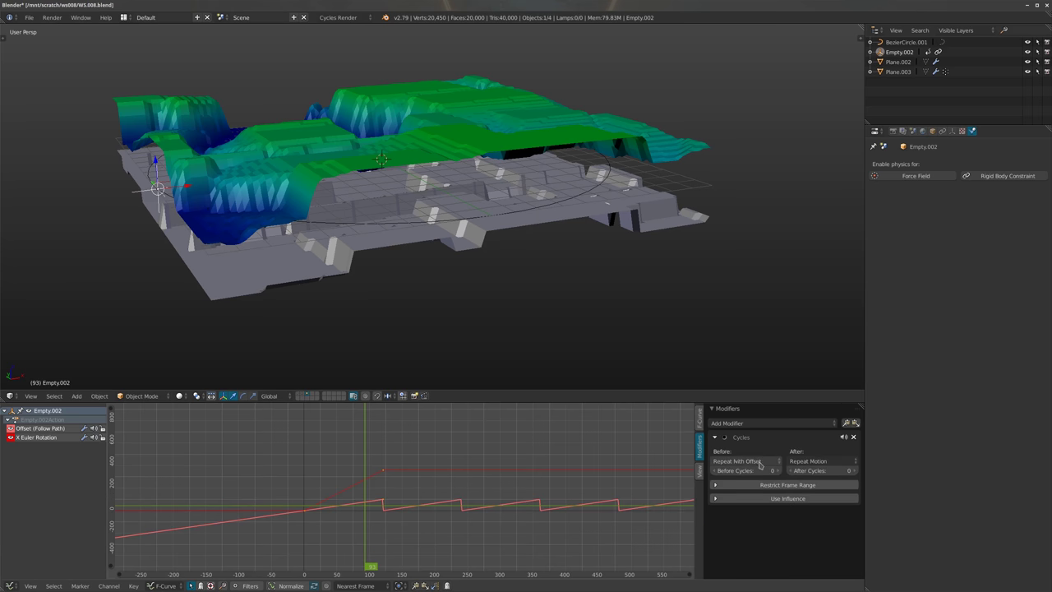
scroll(833, 464, "down", 1, "ctrl")
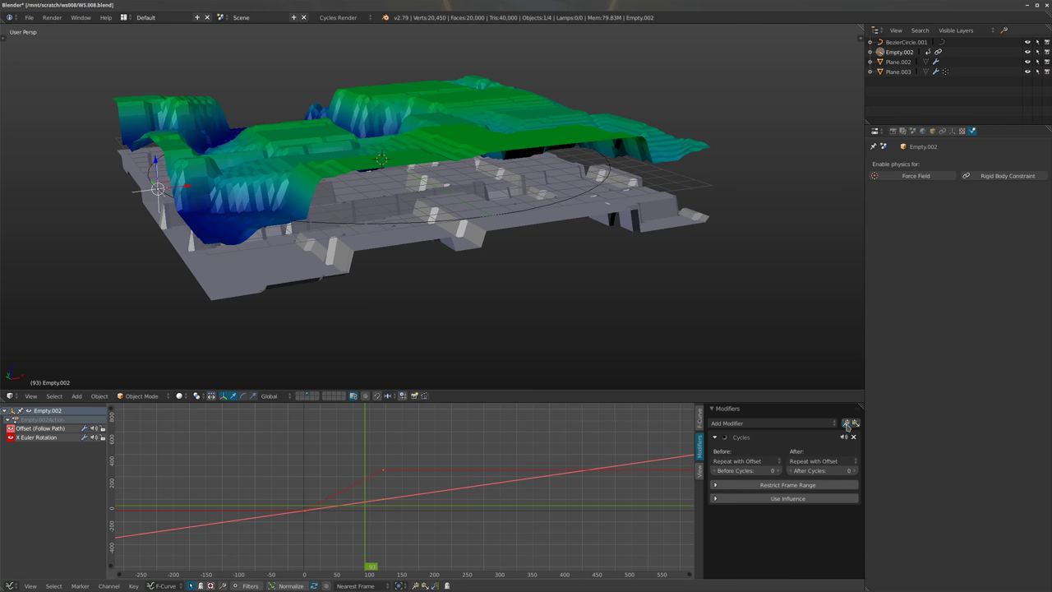
Paste the copied Cycles modifier onto the empty's X Euler Rotation curve and play the animation to check it
left_click(40, 441)
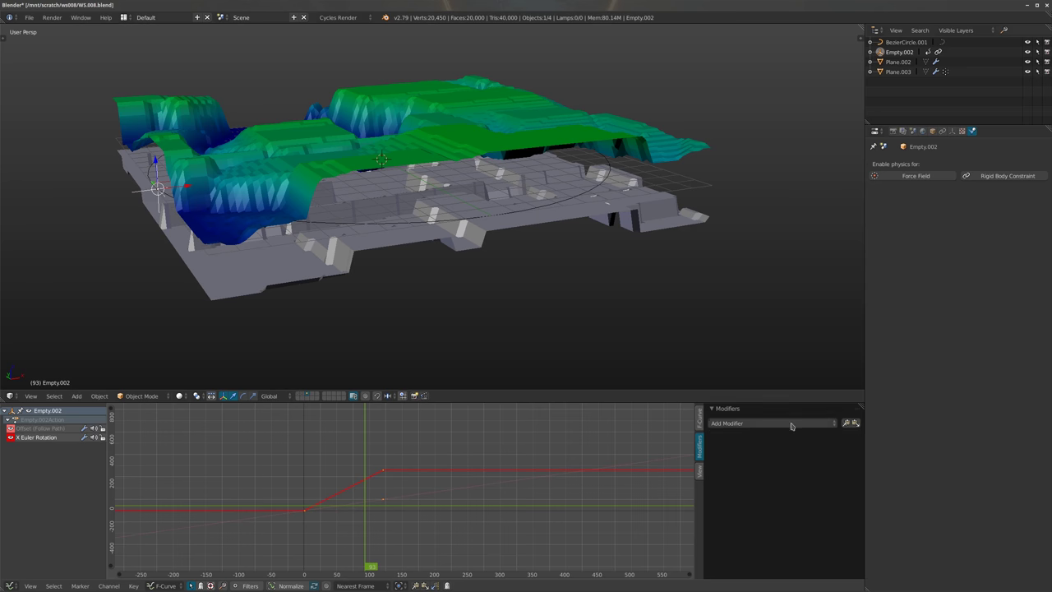
left_click(855, 423)
key("alt+a")
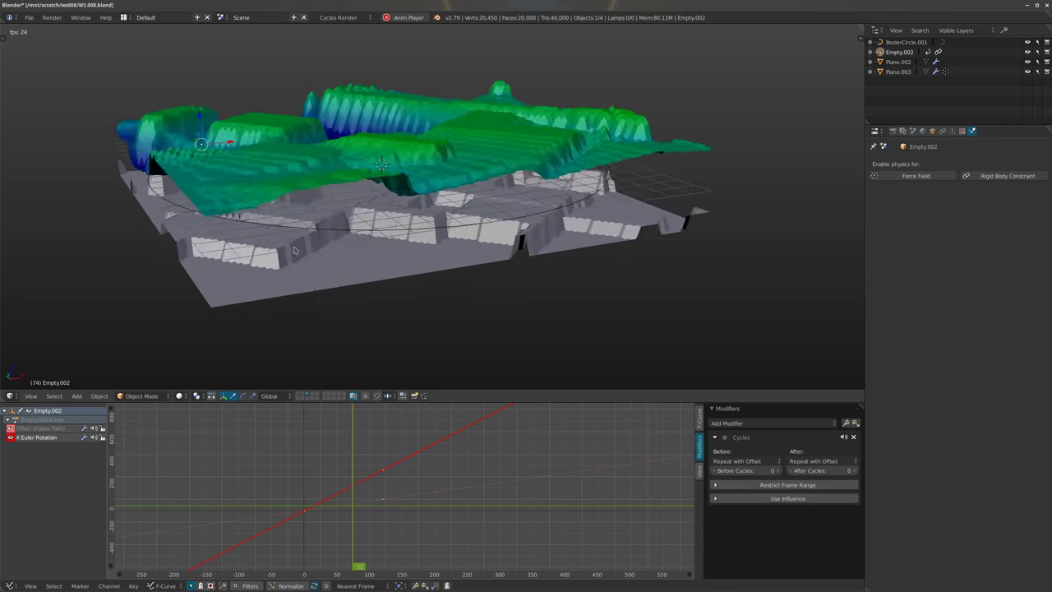
key("alt+a")
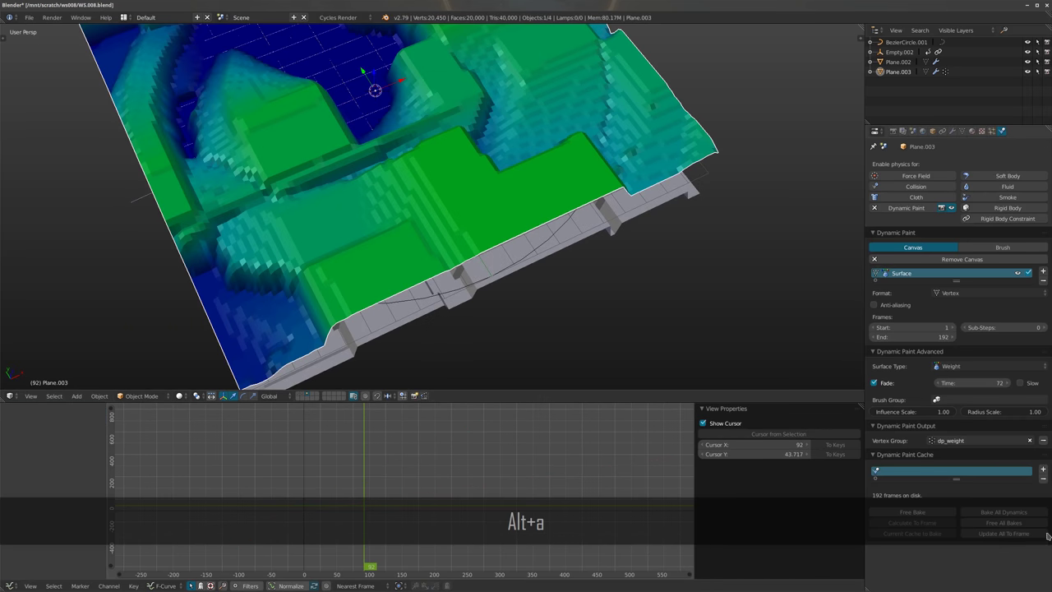
Free and rebake the canvas plane's Dynamic Paint cache, and play the animation from the start frame
left_click(898, 512)
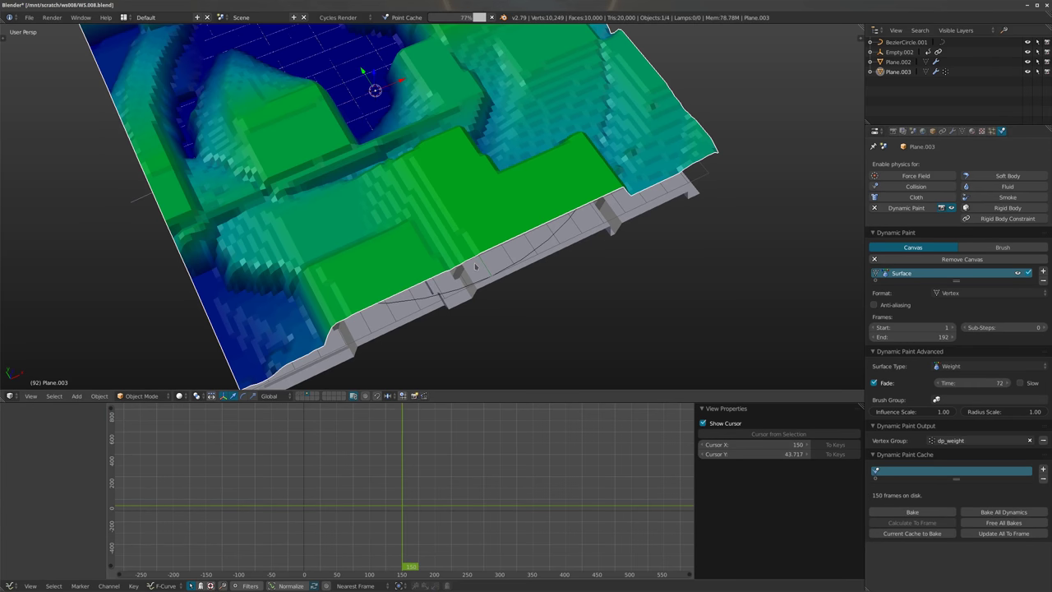
middle_click_drag(475, 268, 486, 340)
key("shift+Left")
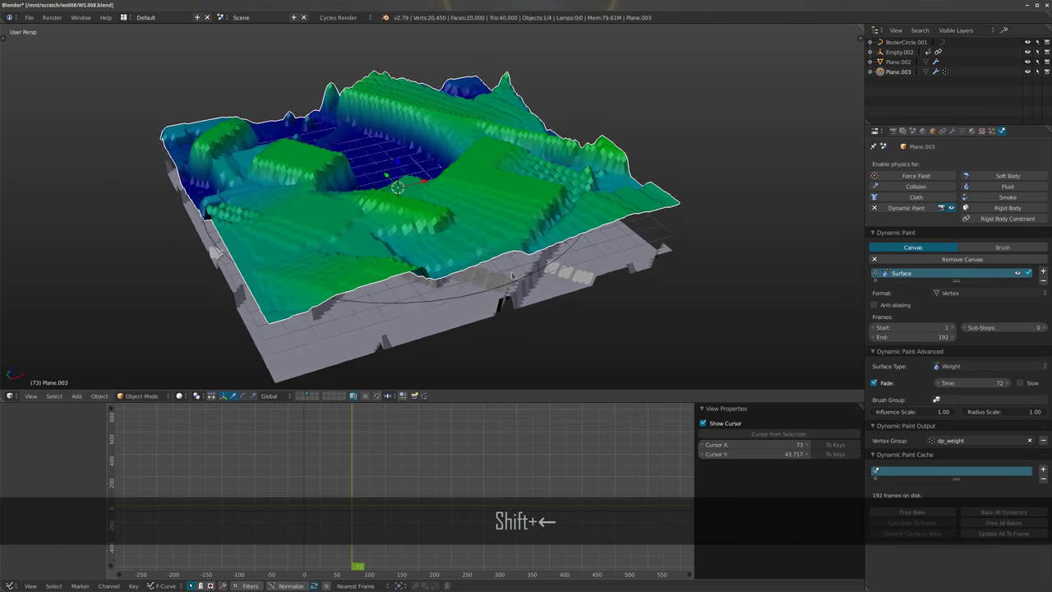
key("alt+a")
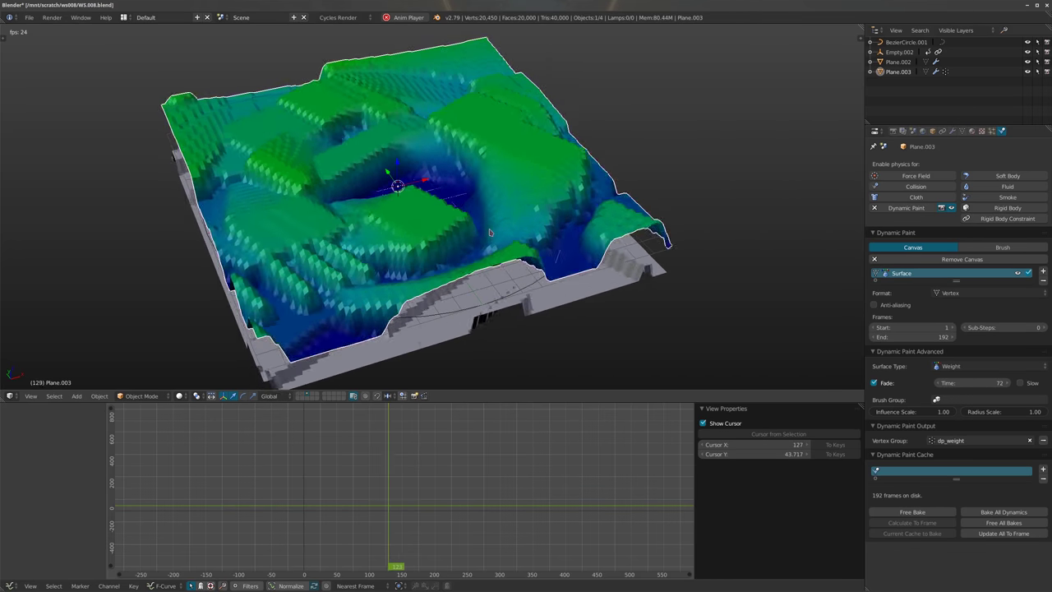
Add a Smooth modifier with Repeat 50 to the canvas plane
left_click(954, 133)
left_click(946, 163)
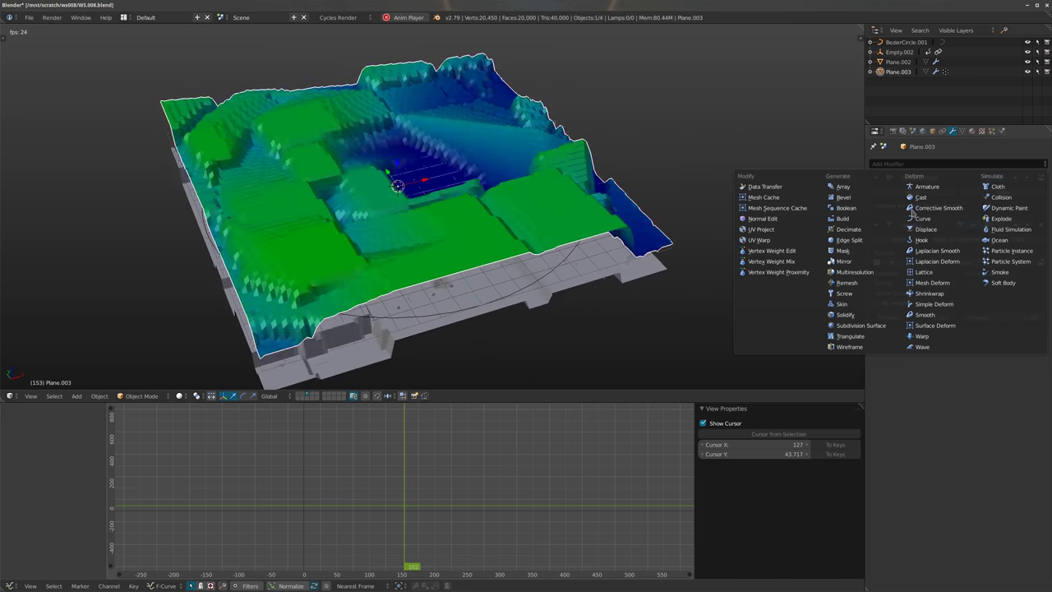
left_click(925, 314)
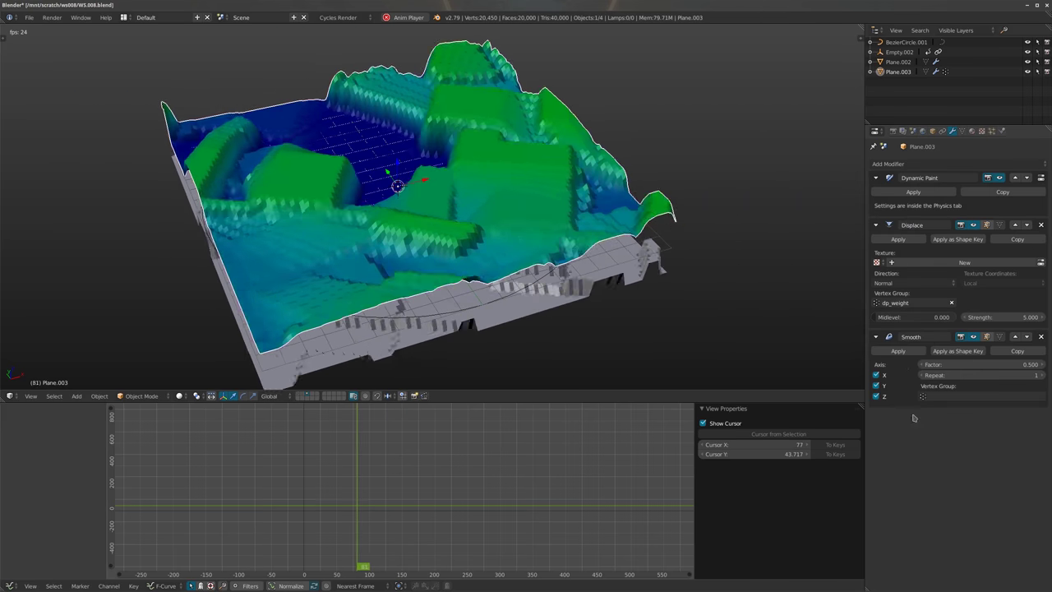
left_click(977, 374)
type("50")
key("Return")
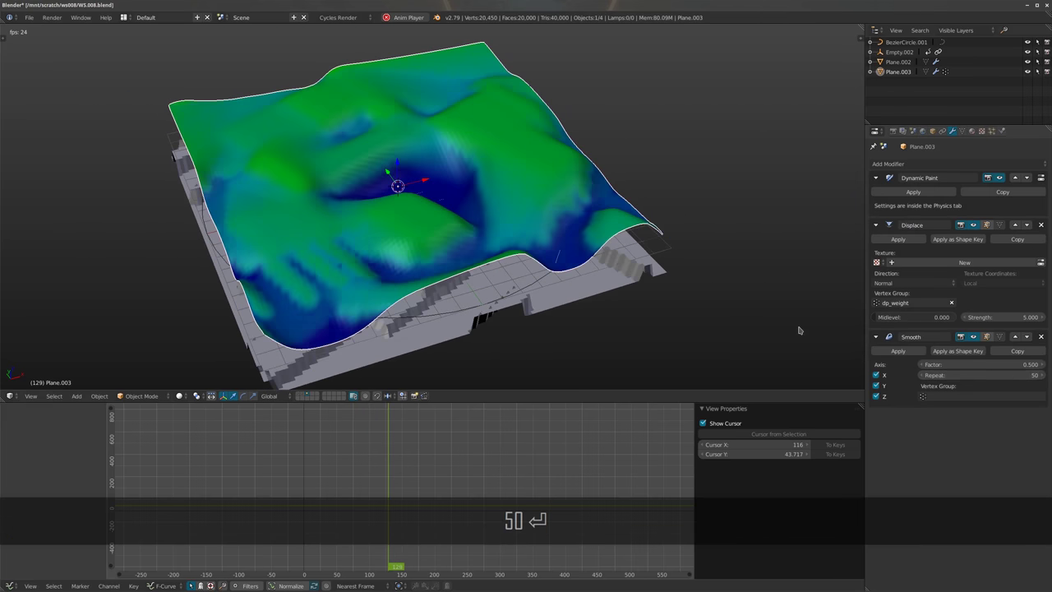
Apply smooth shading to the canvas plane and stop playback
middle_click_drag(530, 179, 431, 222)
key("t")
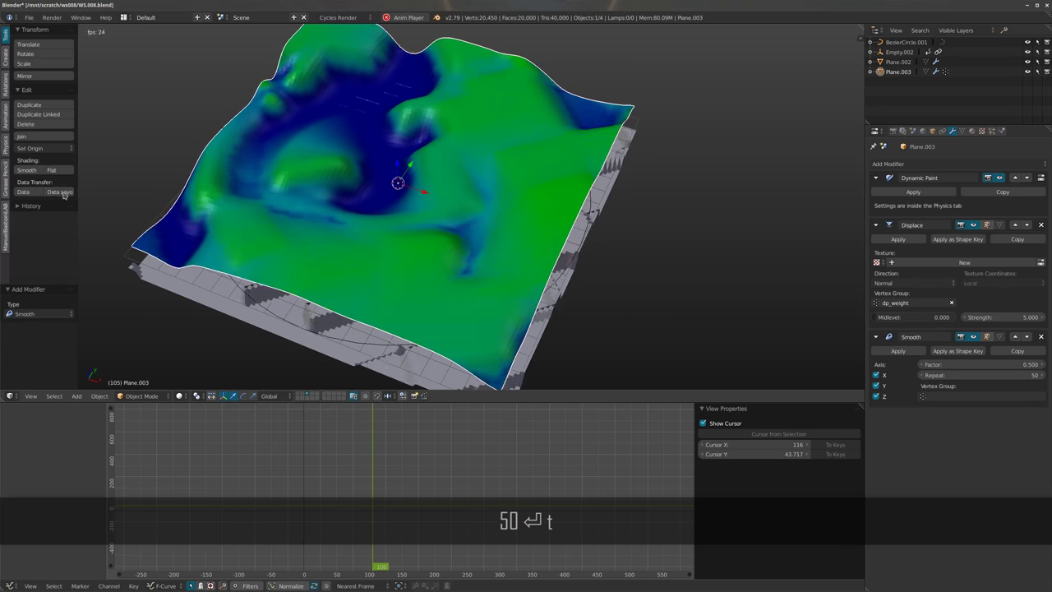
middle_click_drag(358, 210, 426, 204)
key("alt+a")
Add a cube at the plane's centre and scale its mesh to 0.1 in X and Y only
key("shift+a")
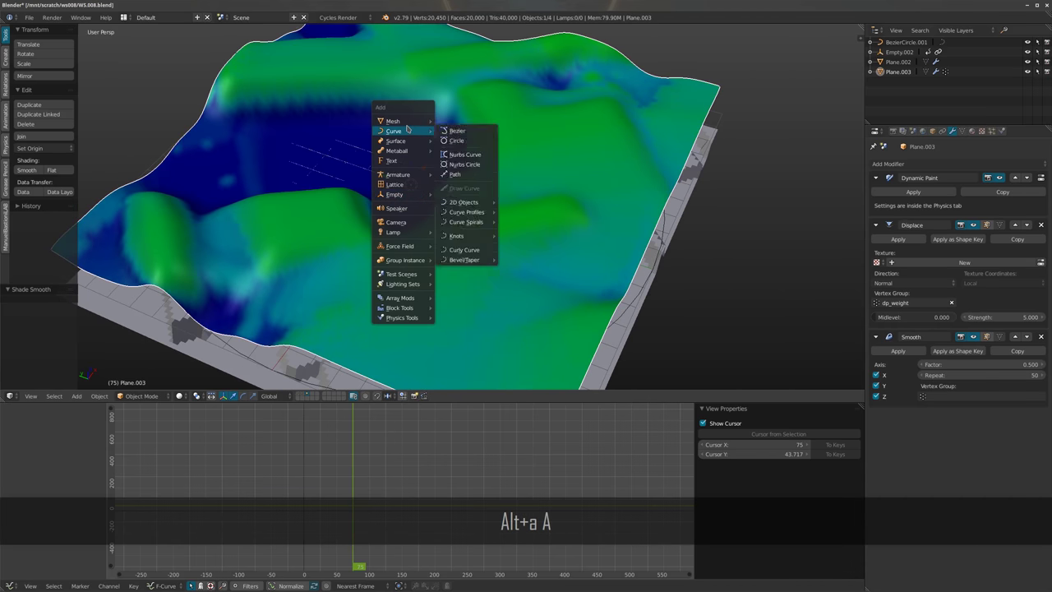
left_click(455, 131)
key("Tab")
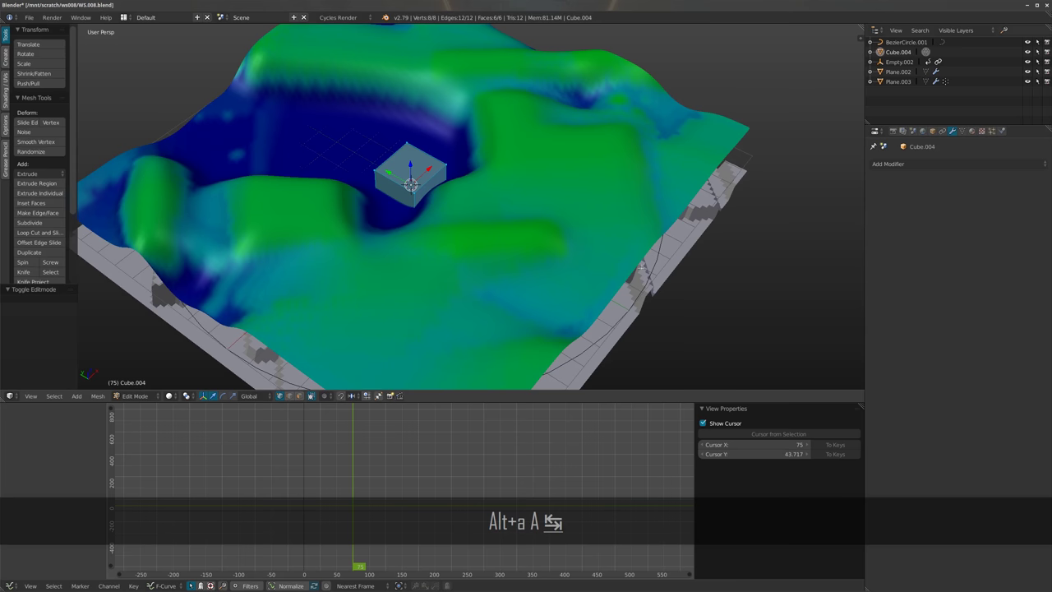
key("s")
key("shift+z")
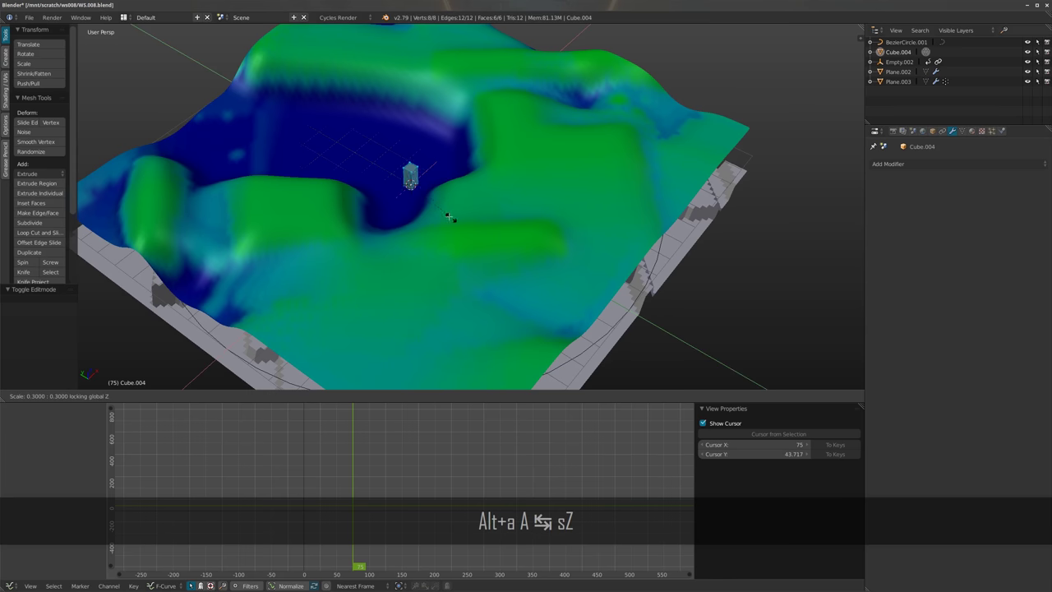
left_click(428, 199)
key("z")
key("z")
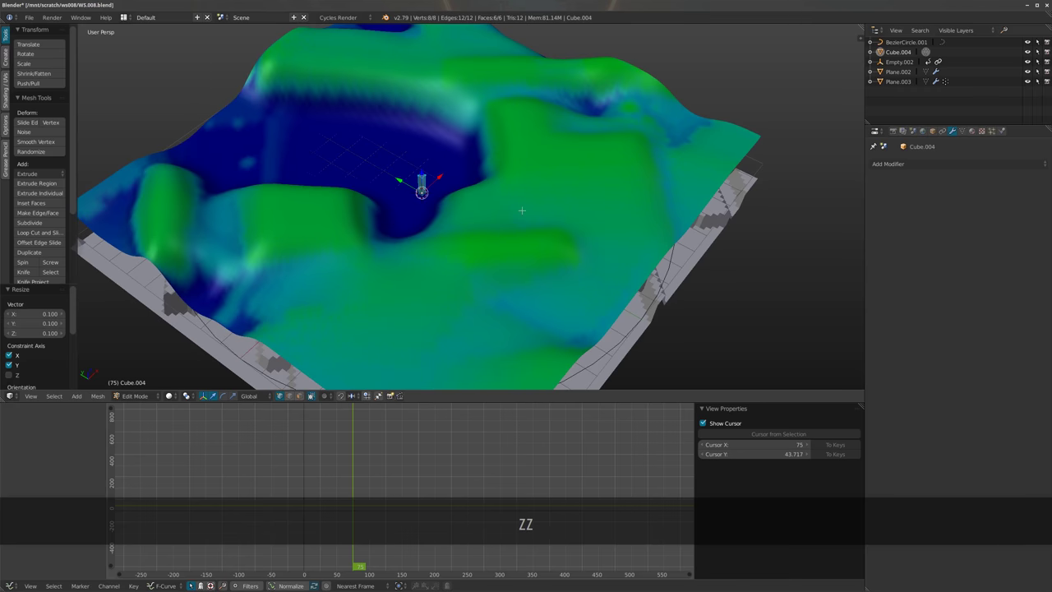
key("Tab")
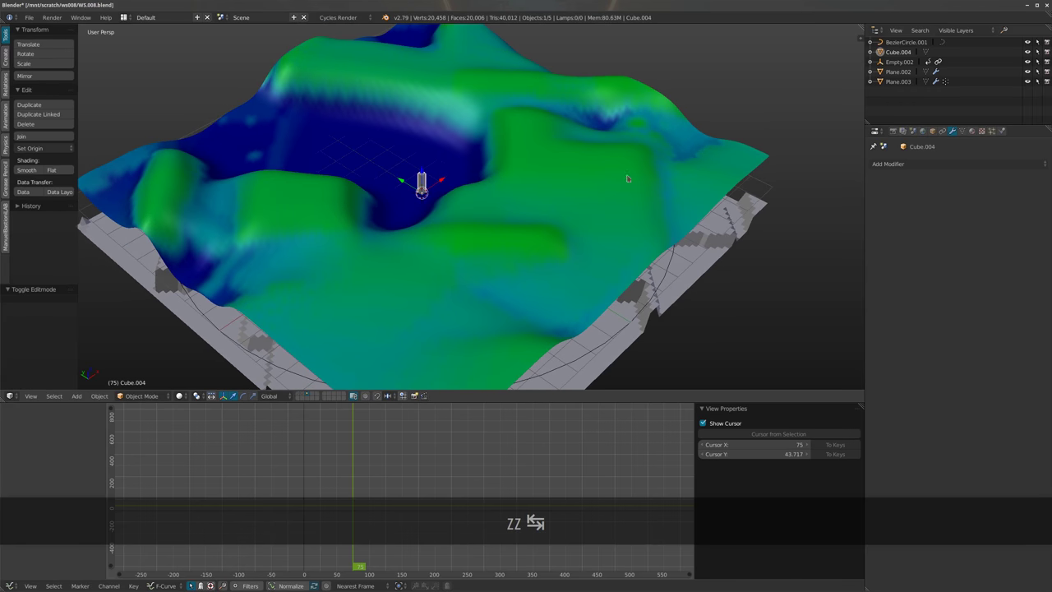
Parent the small cube to the displaced canvas plane using the Object option
middle_click_drag(471, 247, 481, 239)
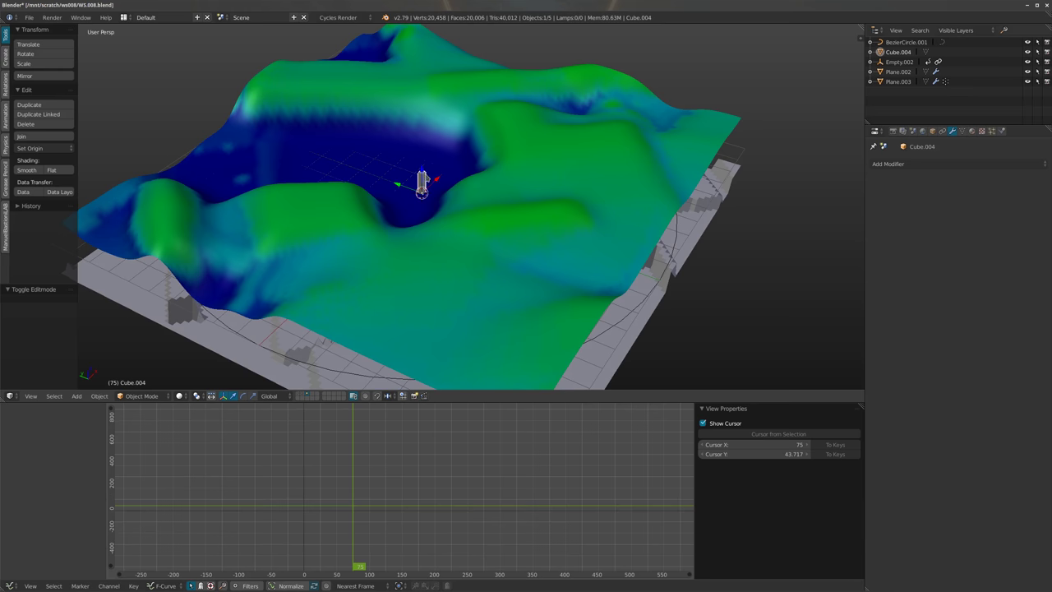
right_click(605, 162)
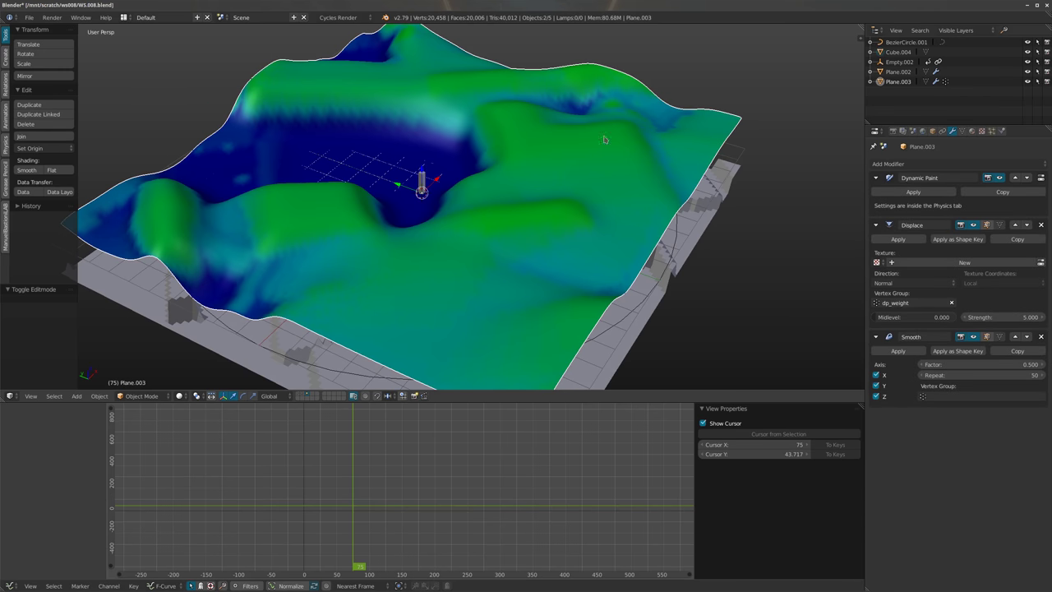
key("ctrl+p")
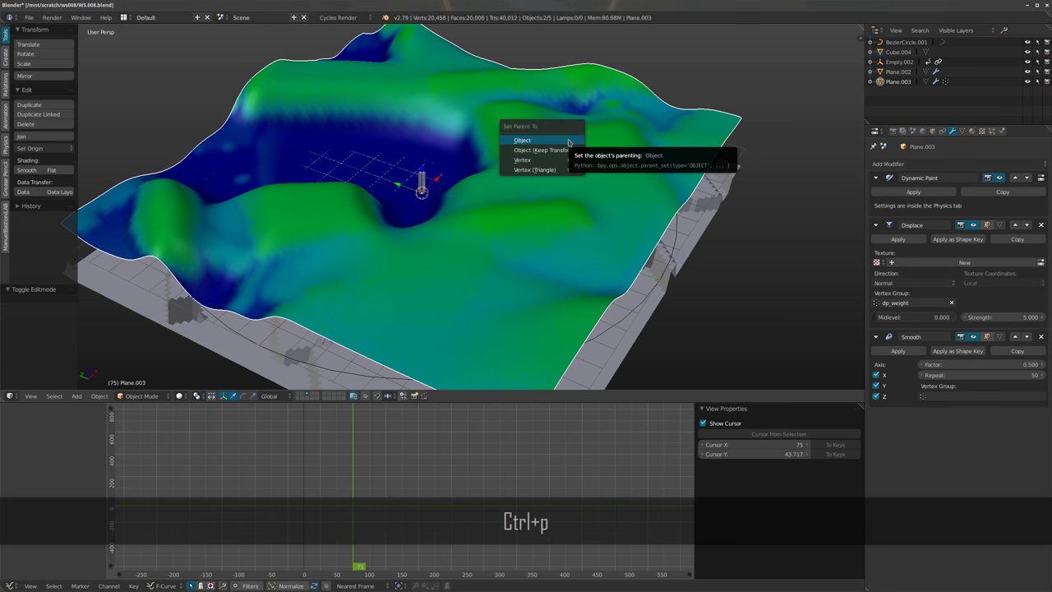
key("Return")
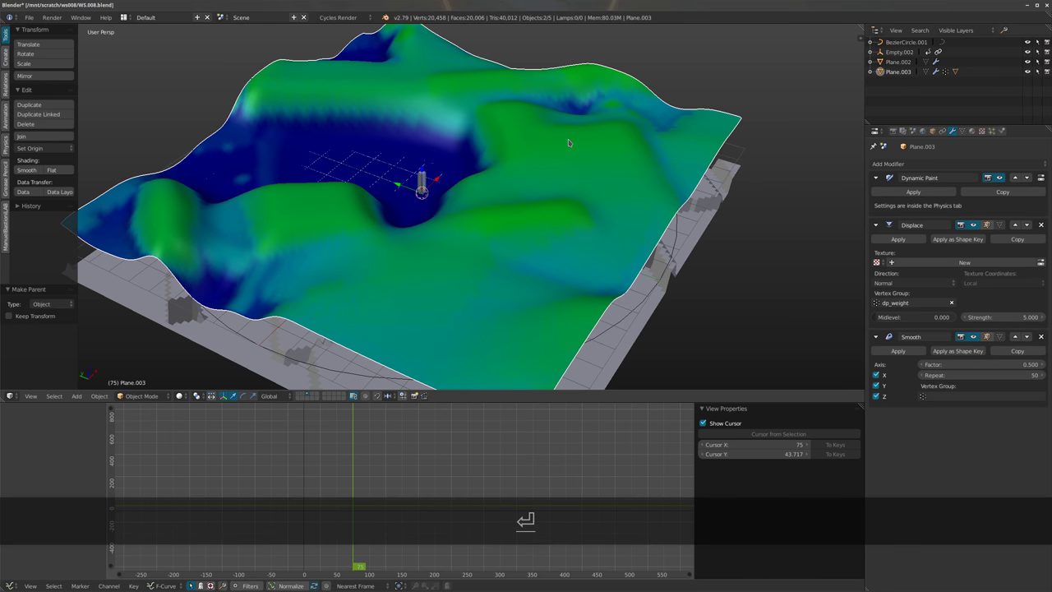
Set the canvas plane's duplication to Verts and play the animation
left_click(934, 132)
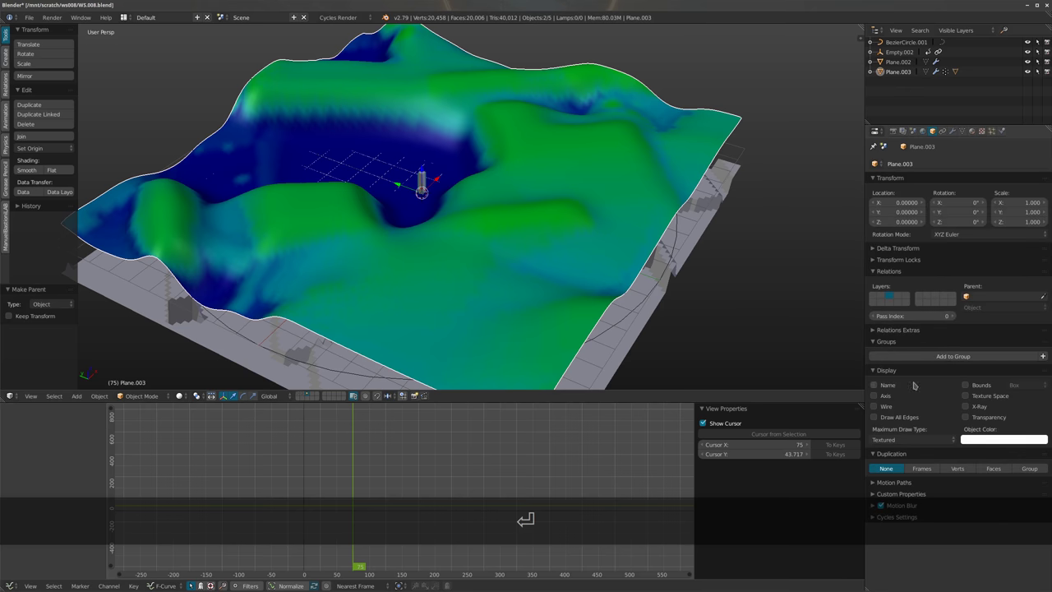
left_click(958, 469)
key("alt+a")
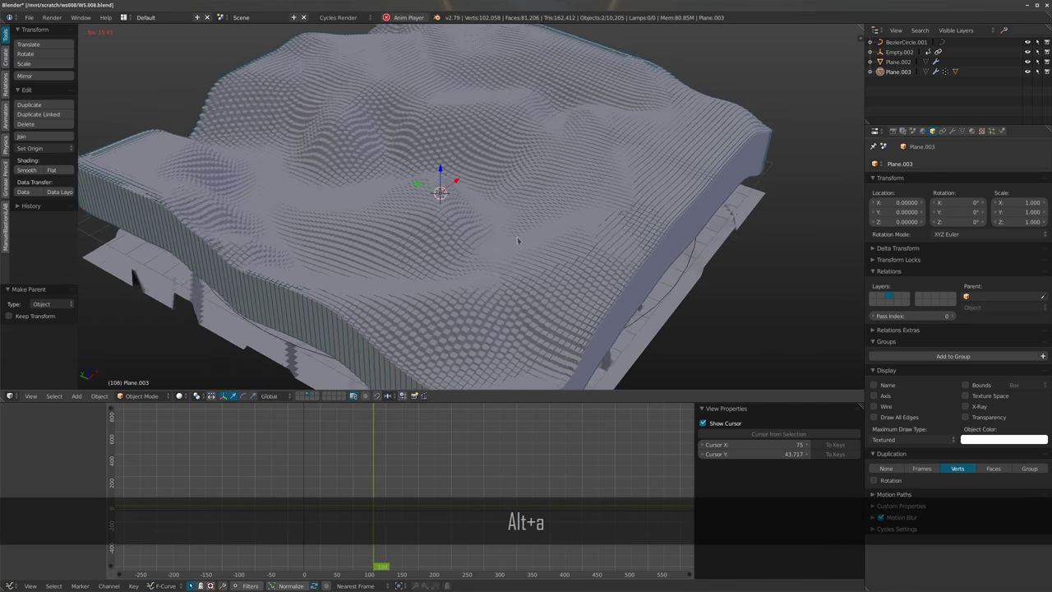
Change the canvas plane's duplication to Faces, enable Scale and raise Inherit Scale to 3.640
left_click(994, 469)
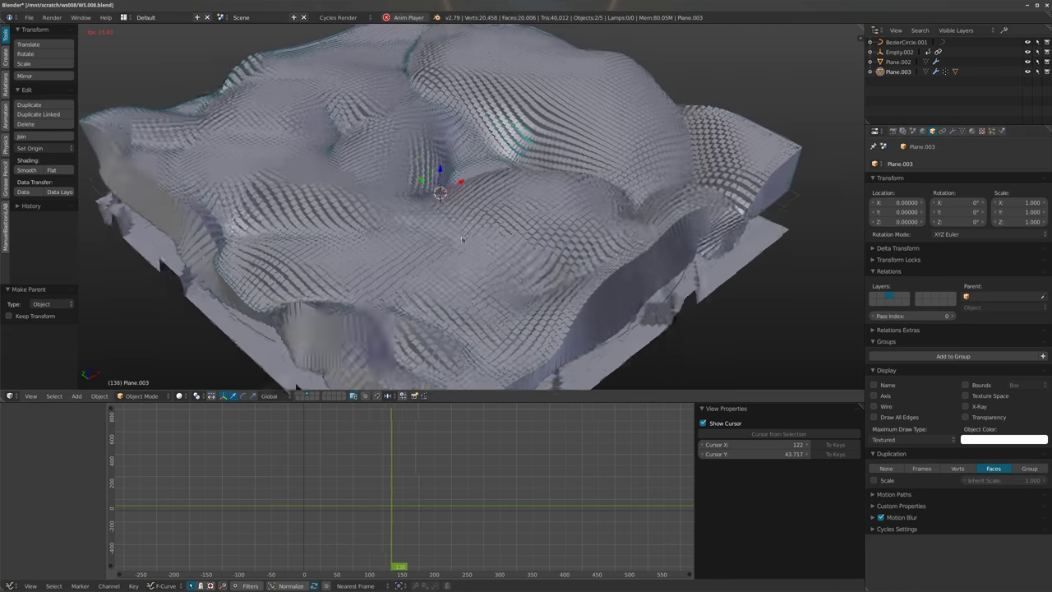
left_click(874, 480)
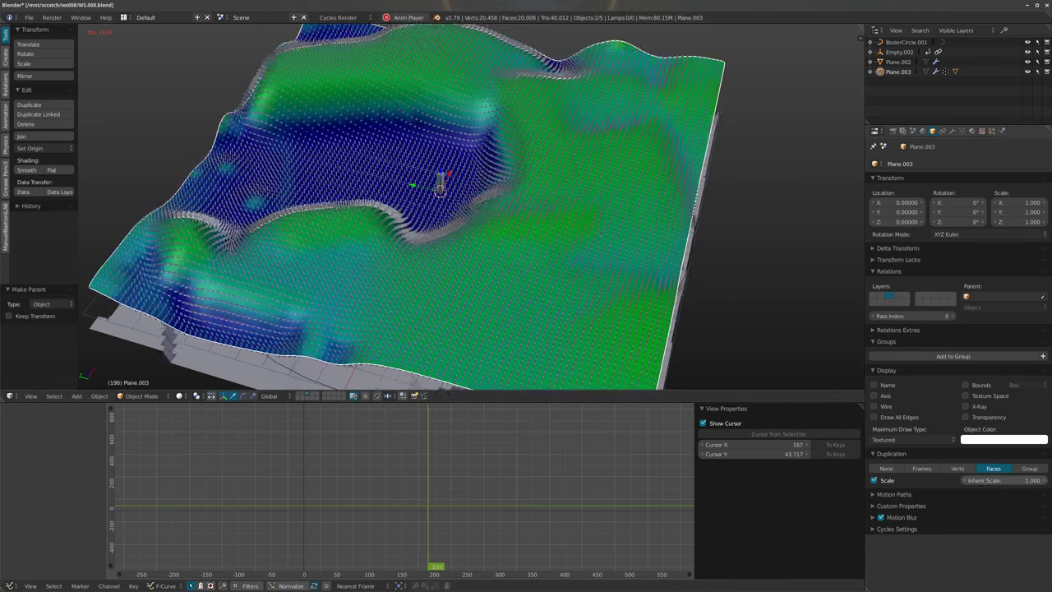
left_click_drag(1002, 480, 1037, 480)
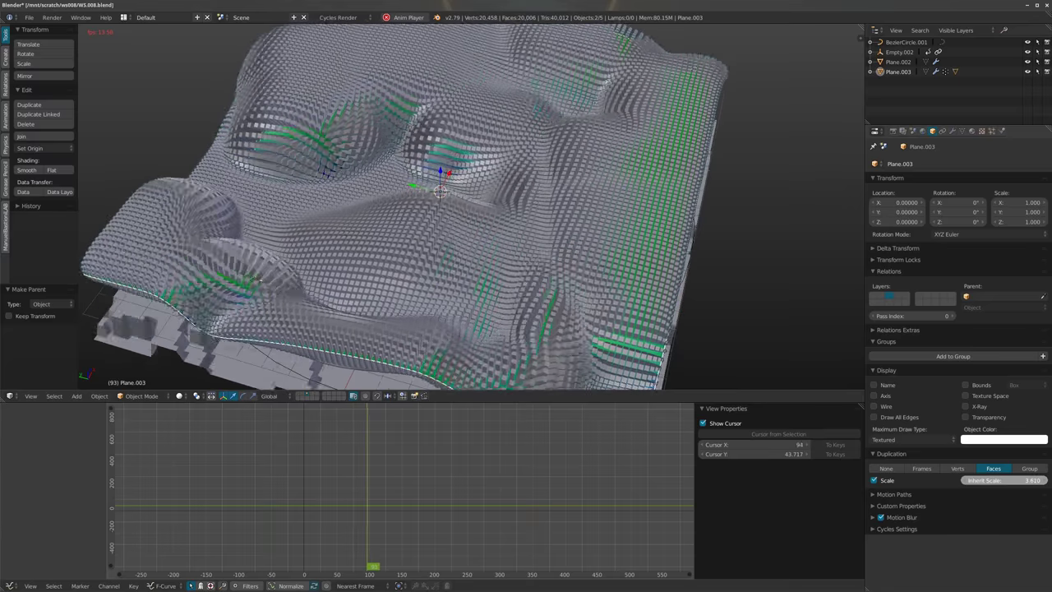
middle_click_drag(353, 197, 444, 168)
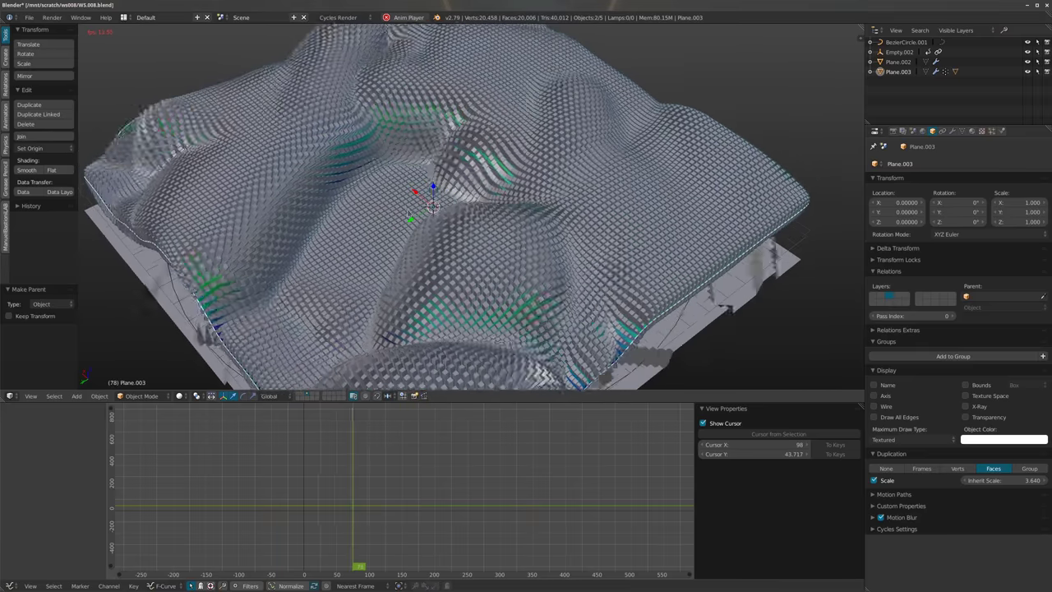
Set the face duplication's Inherit Scale to 2.5
left_click(1003, 481)
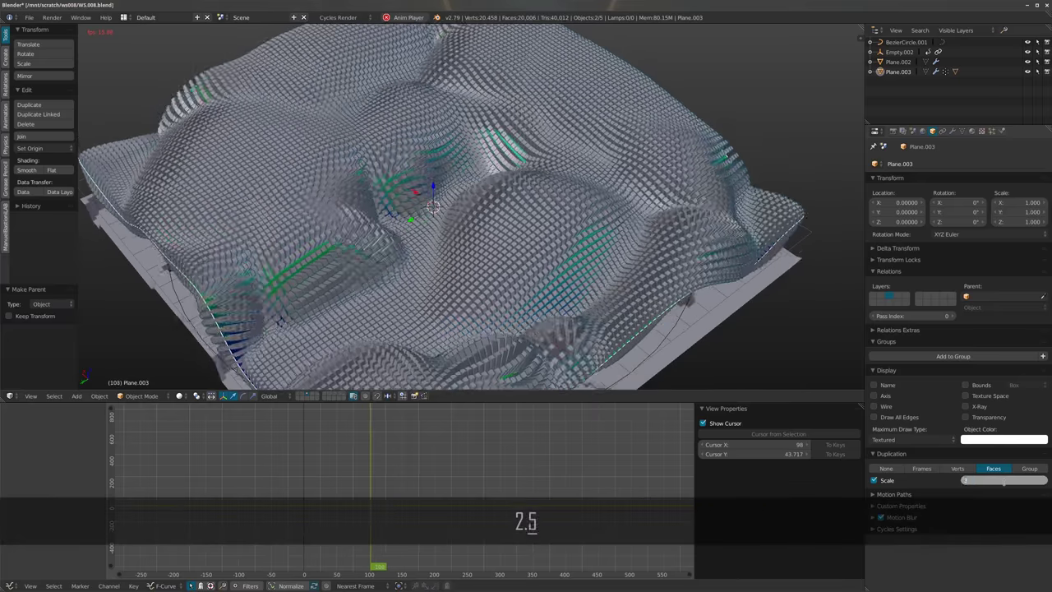
type("2.5")
key("Return")
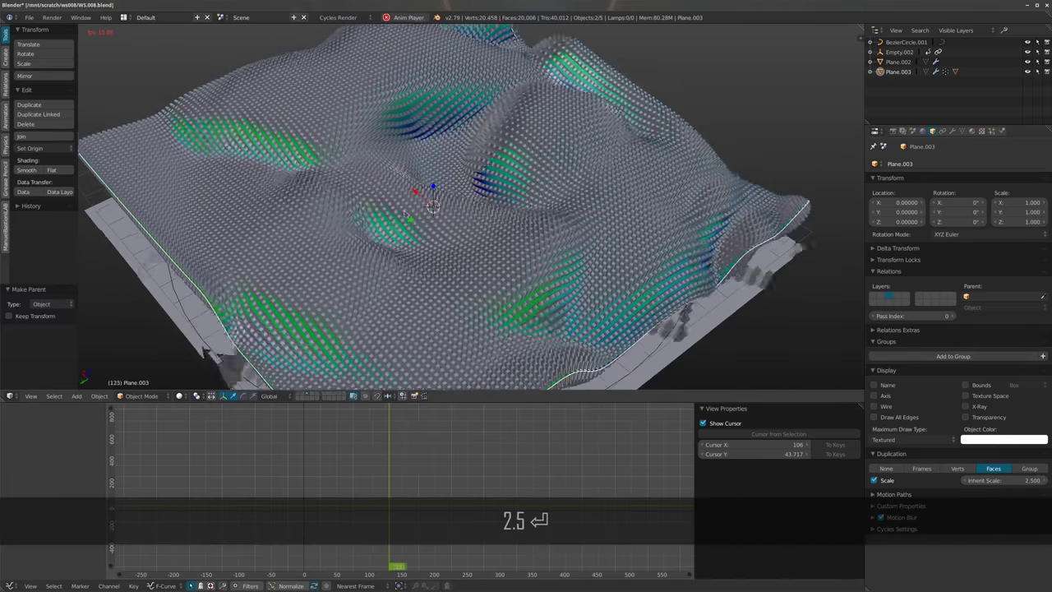
Set the face duplication's Inherit Scale to 1.5 and stop playback
left_click(1007, 481)
type("1.5")
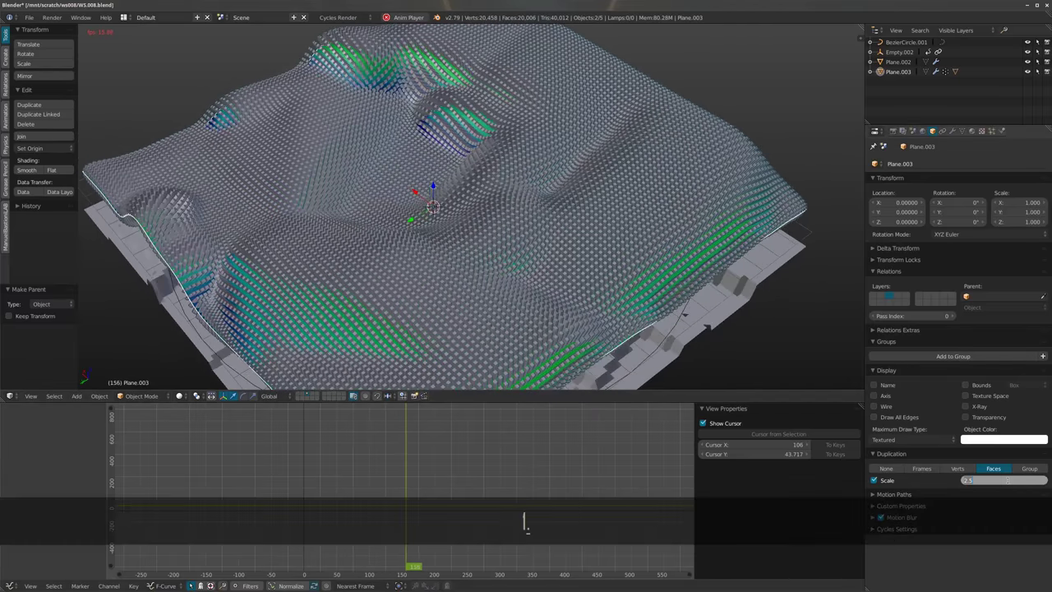
key("Return")
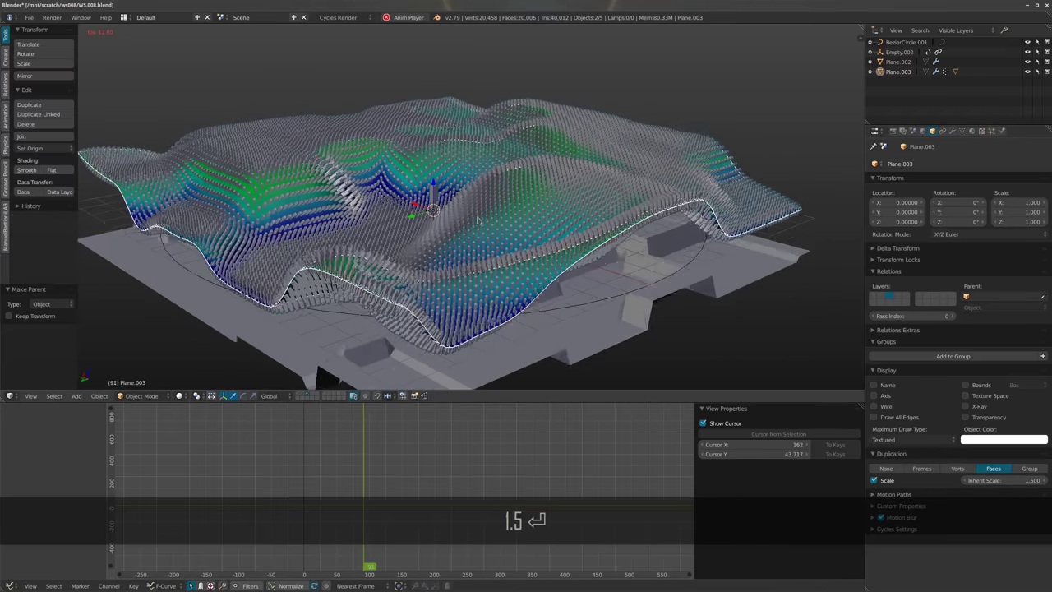
key("alt+a")
middle_click_drag(495, 209, 502, 255)
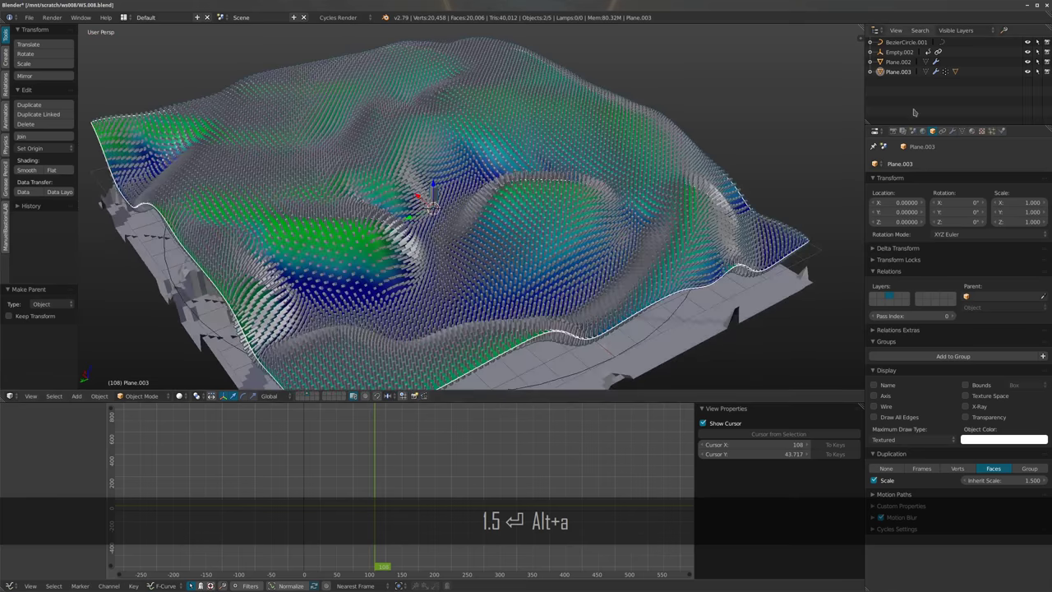
Set the scene's frame range to start at 1 and end at 120
left_click(893, 132)
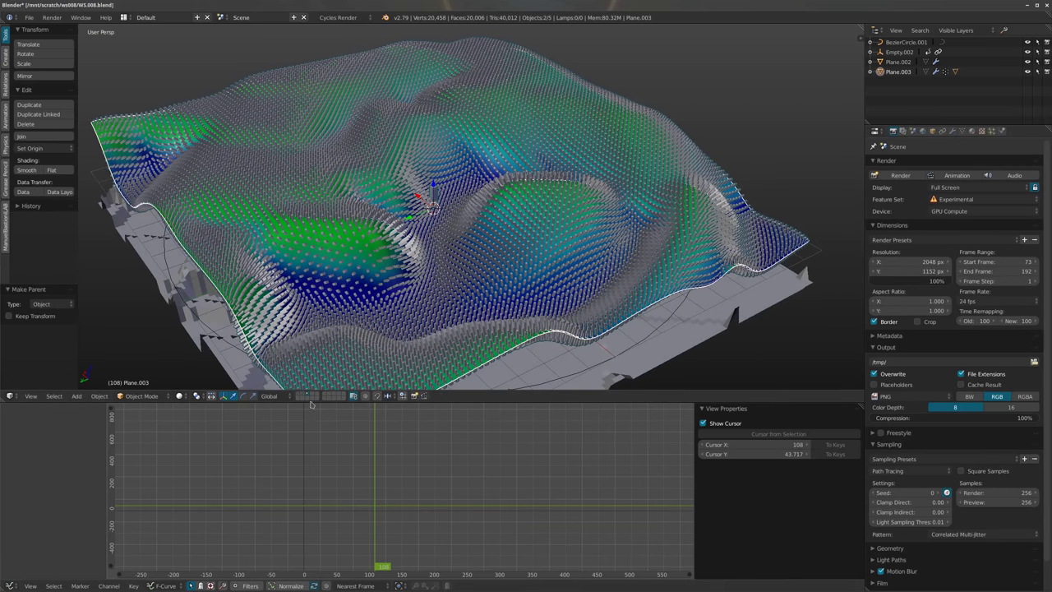
left_click(1028, 261)
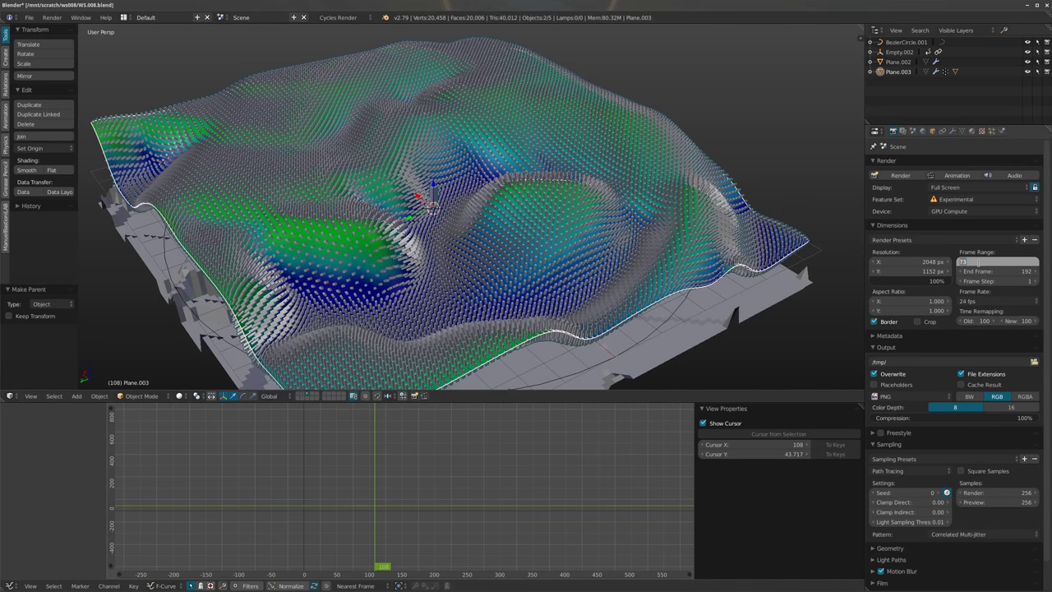
type("1")
key("Tab")
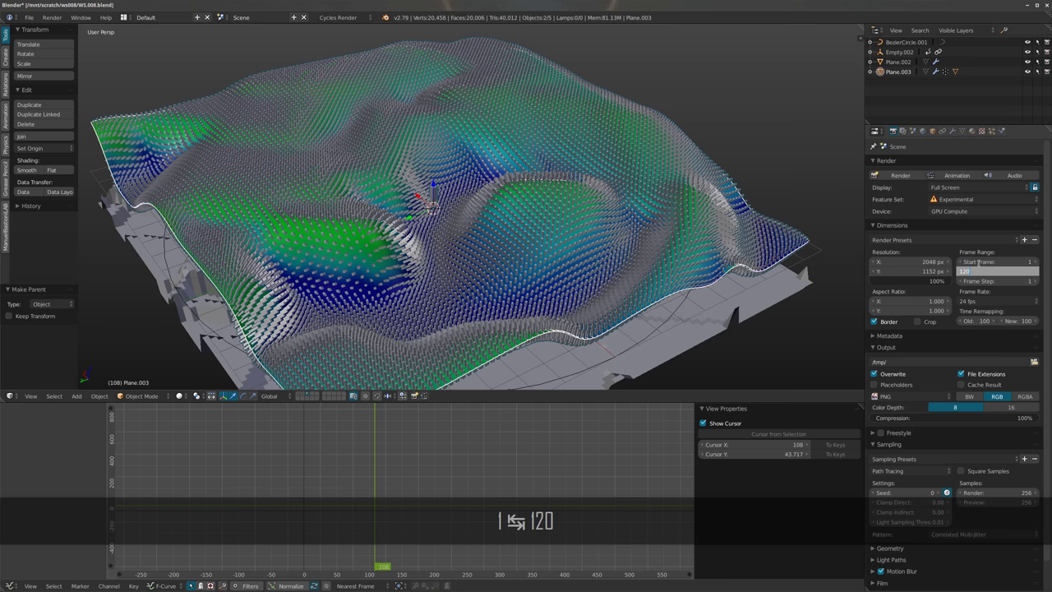
type("120")
key("Return")
Switch to an empty layer, add a plane and scale its mesh by 10 in Edit Mode
mouse_move(477, 232)
middle_mouse_down()
mouse_move(421, 242)
mouse_move(475, 228)
mouse_move(466, 230)
middle_mouse_up()
left_click(313, 396)
key("shift+a")
mouse_move(466, 229)
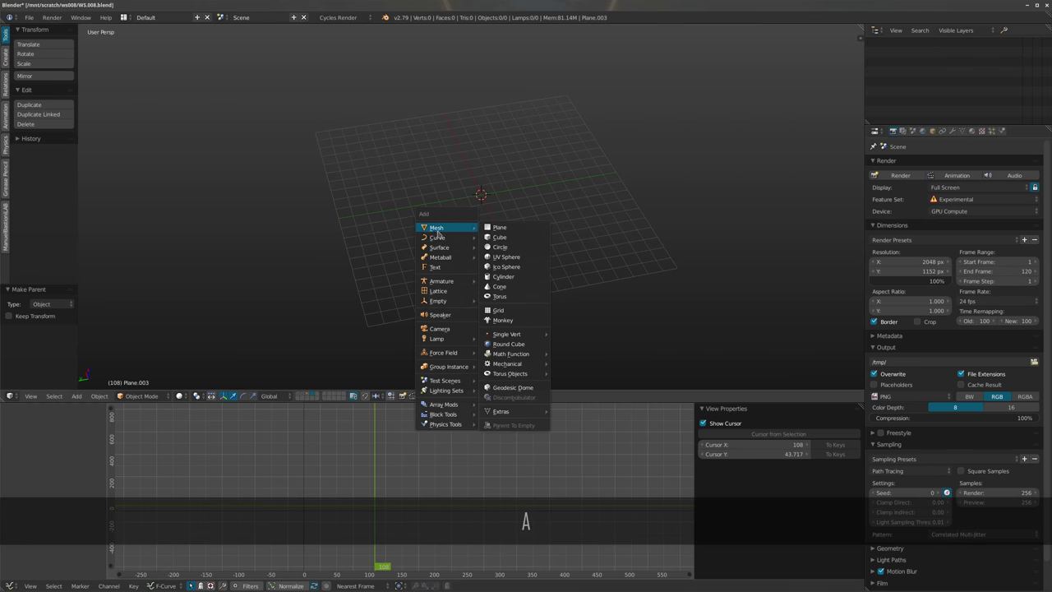
left_click(524, 228)
key("Tab")
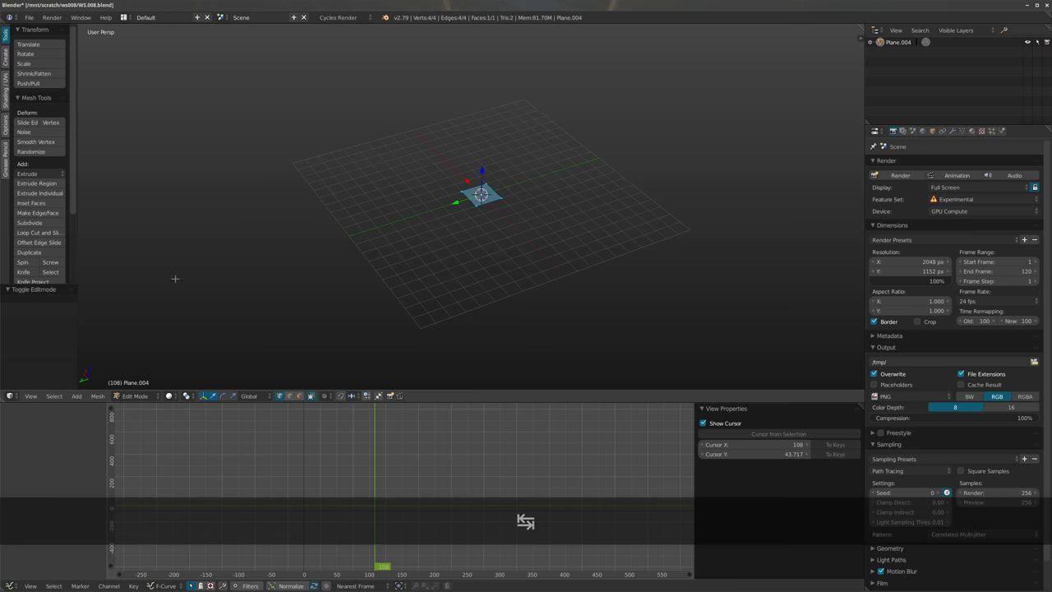
type("s10")
key("Return")
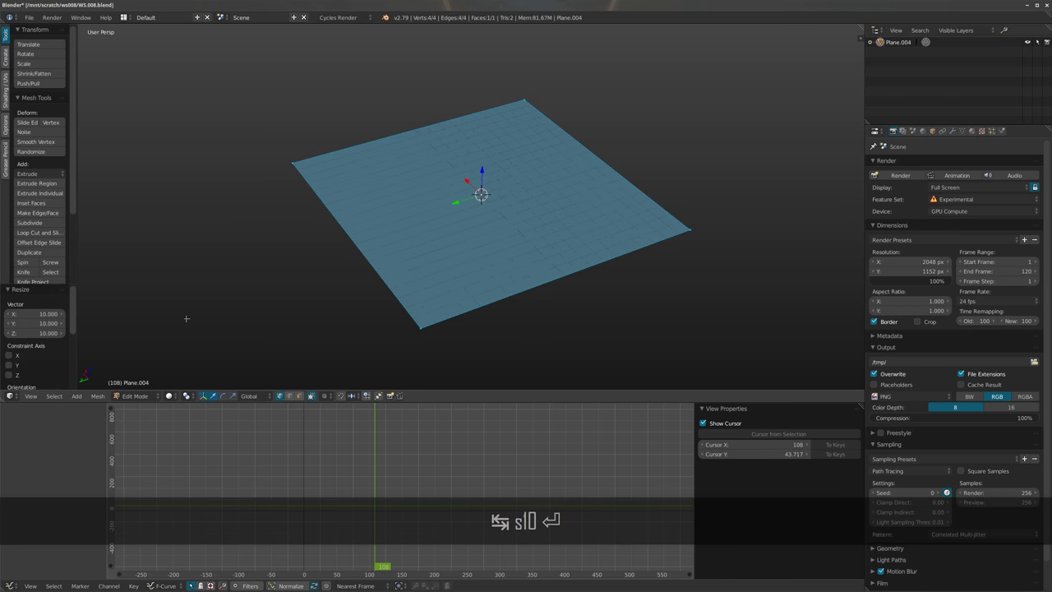
Subdivide the new plane with 99 cuts and return to Object Mode
middle_click_drag(186, 318, 173, 323, "shift")
key("w")
left_click(390, 239)
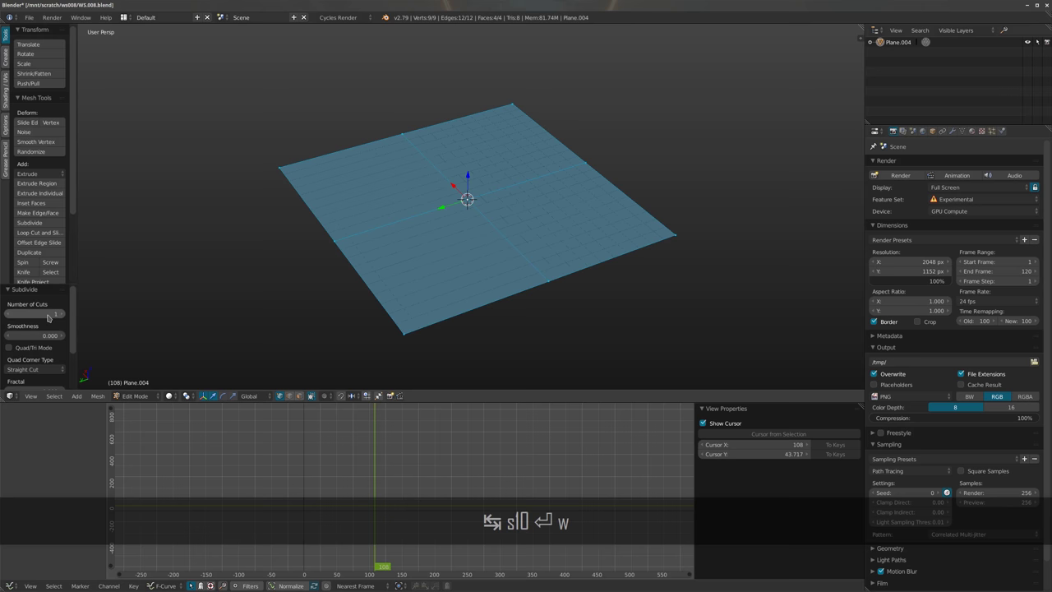
type("99")
key("Return")
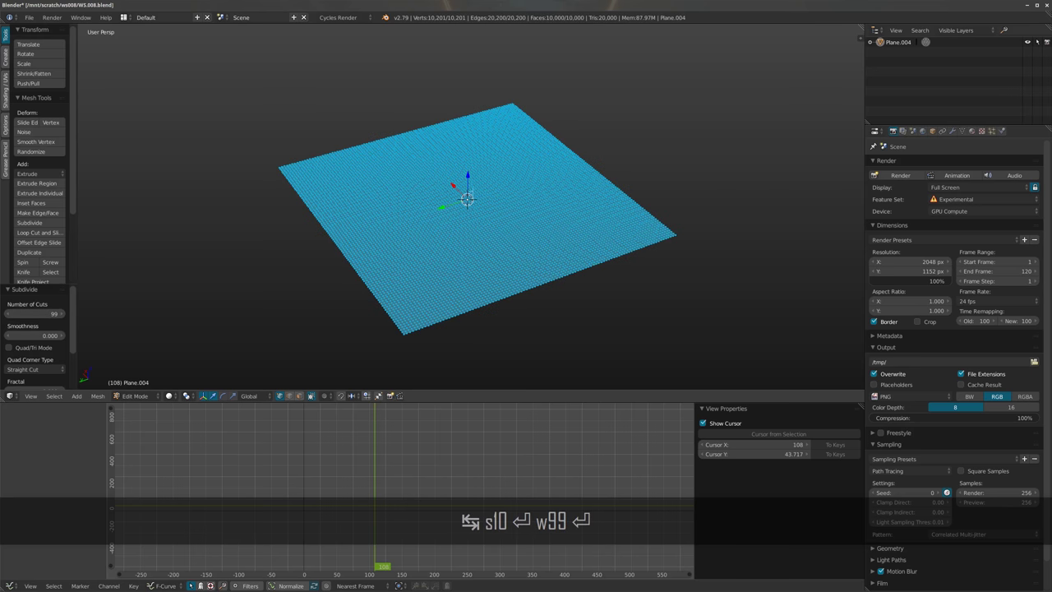
key("Tab")
scroll(436, 231, "up", 3)
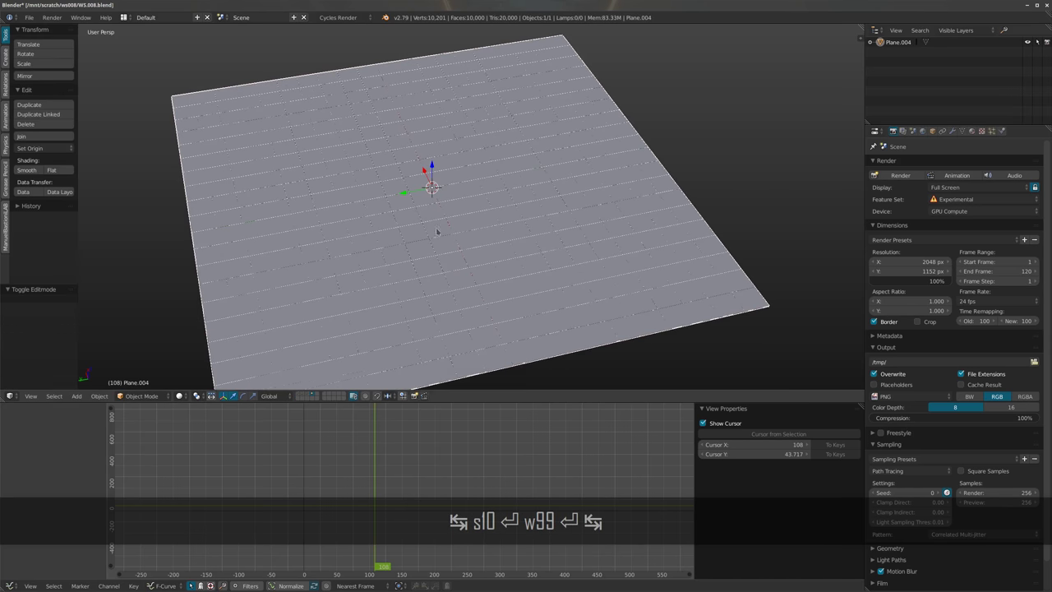
Enlarge the 3D viewport over the graph editor and add an Ocean modifier to the new plane
left_click_drag(615, 402, 592, 538)
middle_click_drag(567, 444, 570, 265)
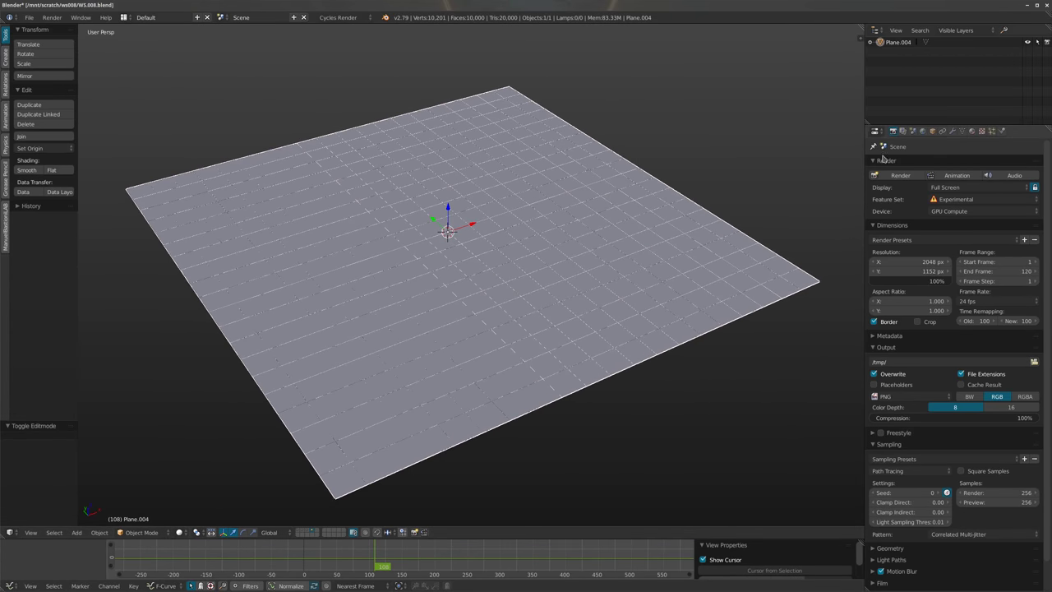
left_click(952, 132)
left_click(944, 164)
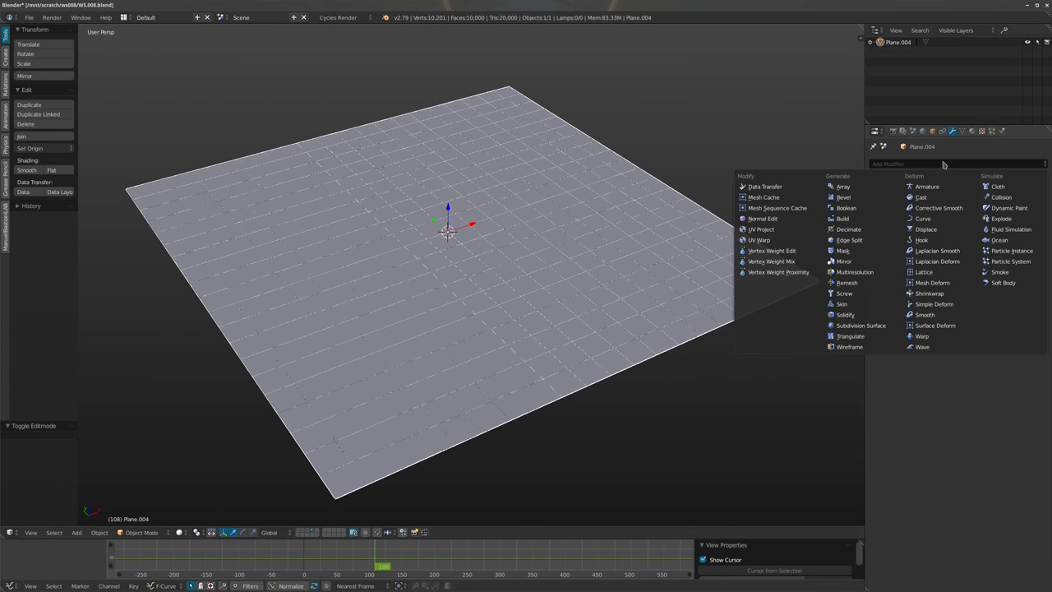
left_click(999, 240)
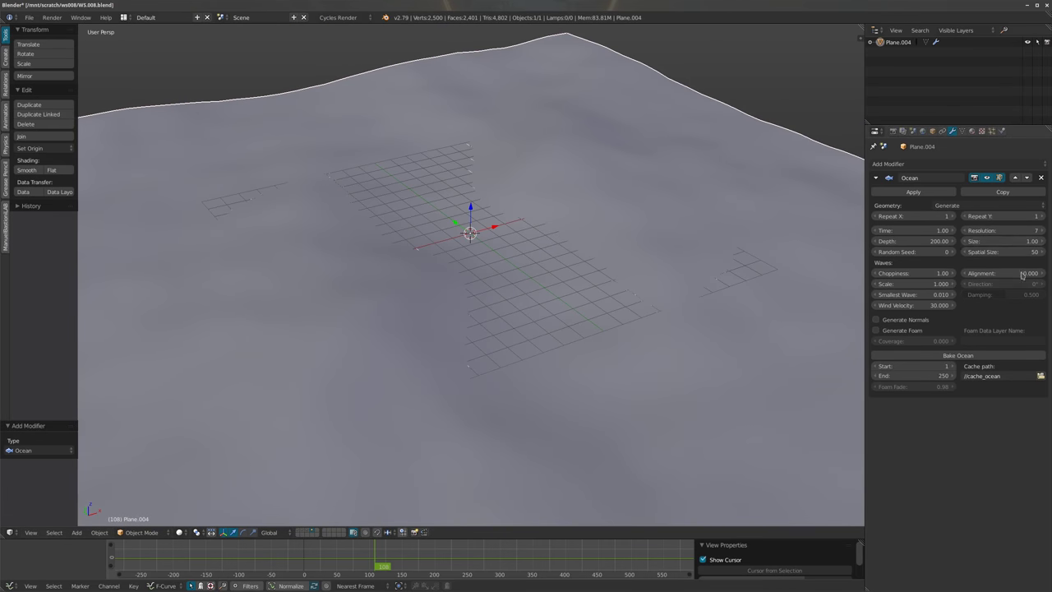
Set the Ocean modifier's Geometry to Displace
left_click(956, 208)
left_click(945, 183)
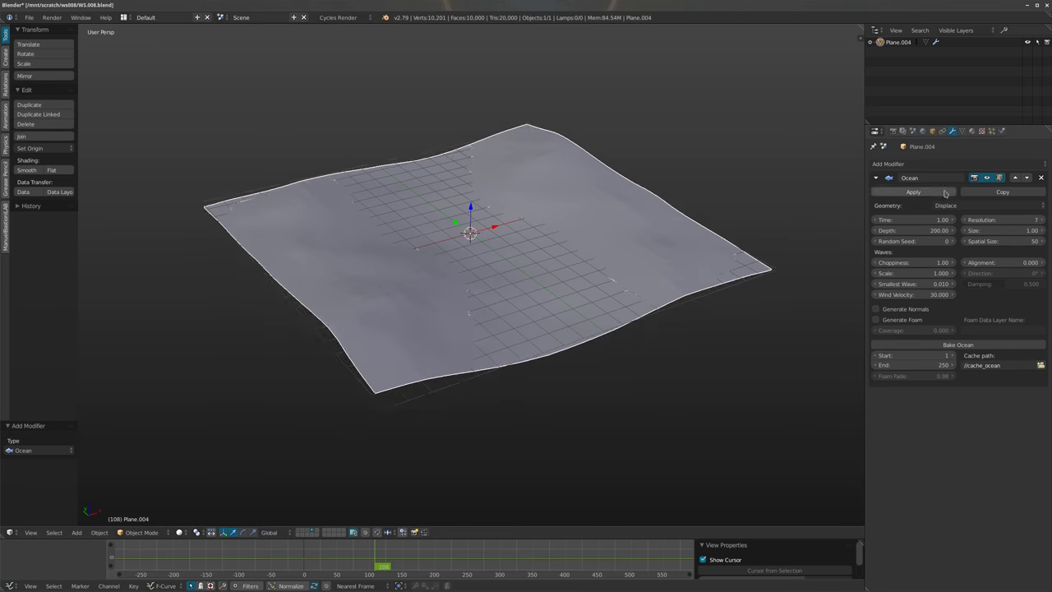
scroll(531, 306, "down", 2)
scroll(545, 292, "up", 2)
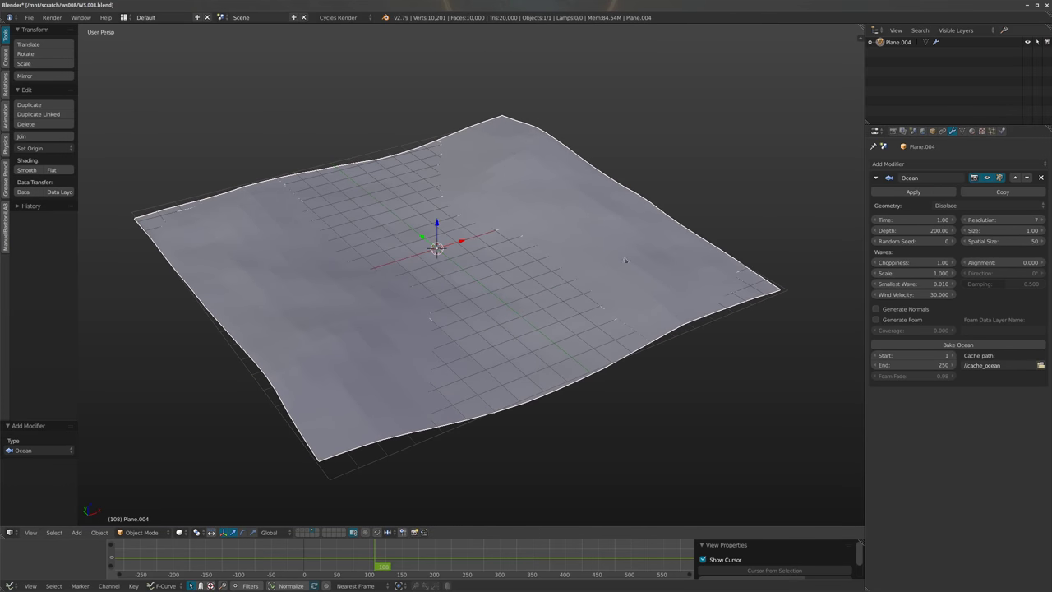
Set the Ocean modifier's Resolution to 20
left_click(986, 220)
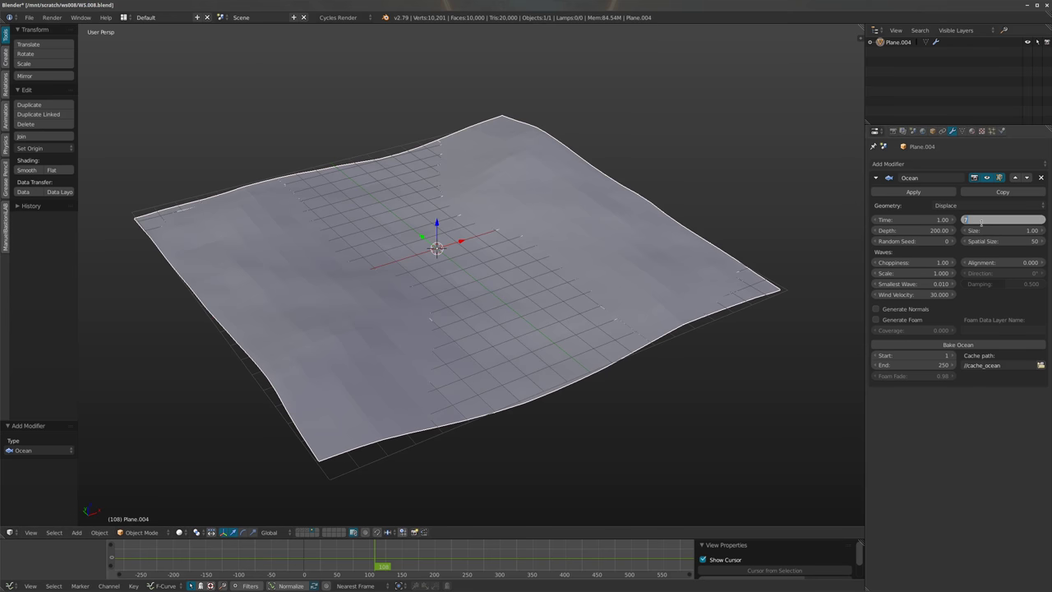
type("20")
key("Return")
middle_click_drag(515, 275, 552, 312)
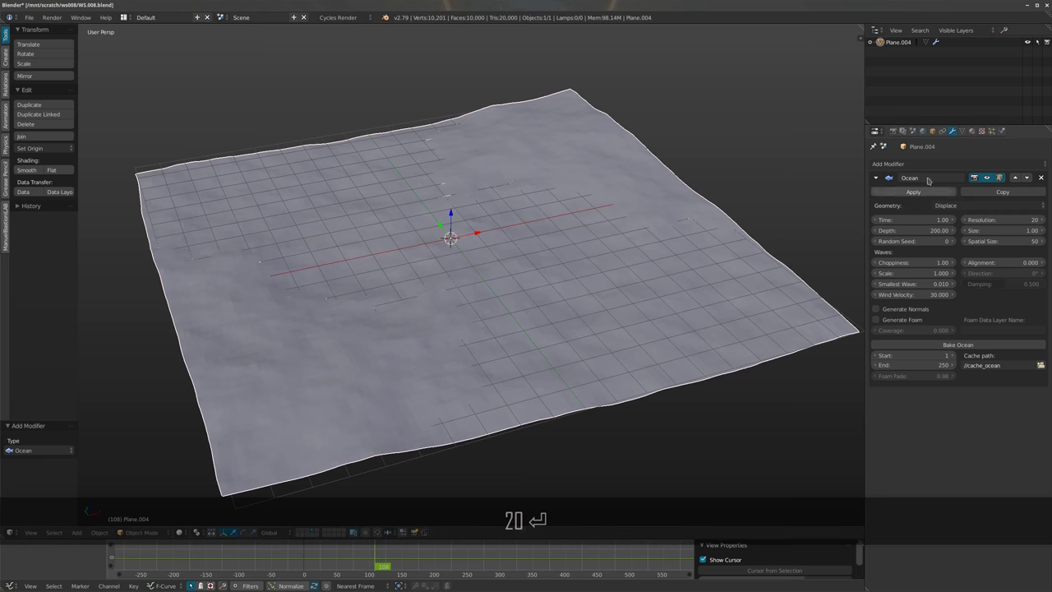
Scrub the Ocean modifier's Time to preview the wave motion, leaving it at 10.18
left_click_drag(899, 225, 993, 226)
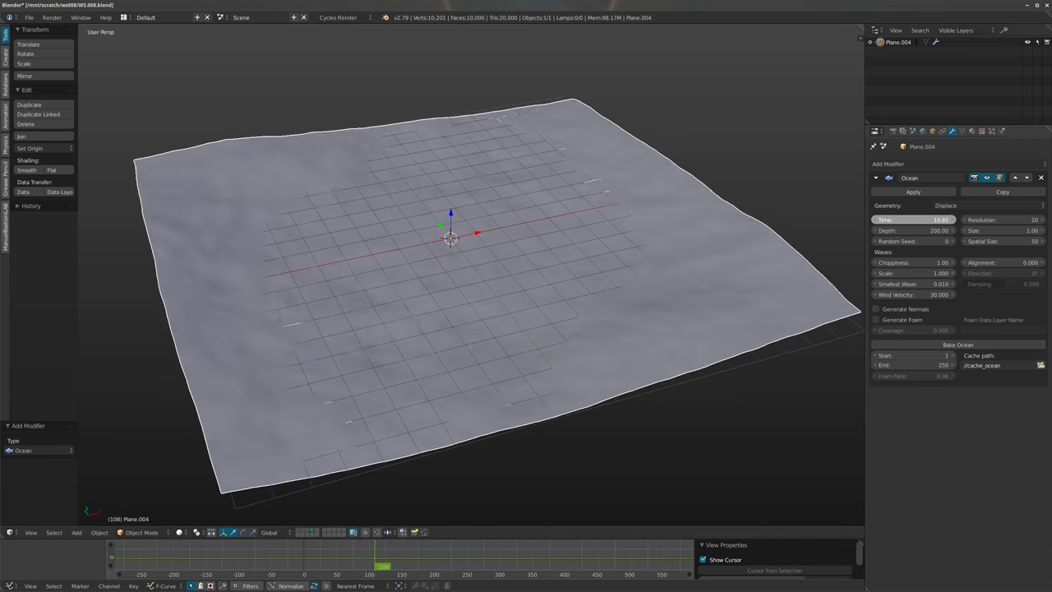
scroll(383, 305, "down", 1)
middle_click_drag(382, 304, 315, 252)
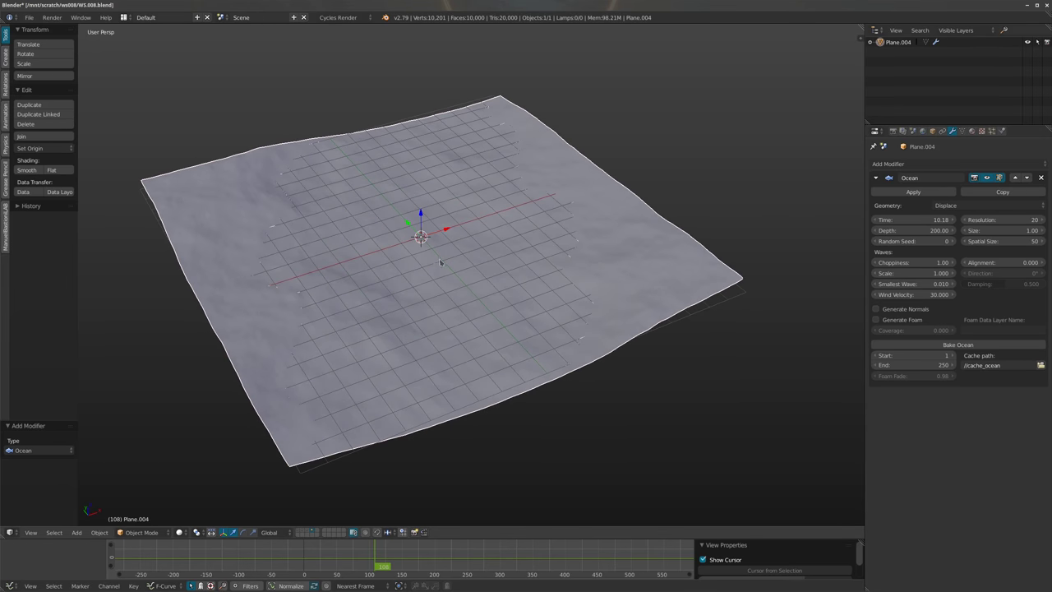
middle_click_drag(421, 289, 412, 294)
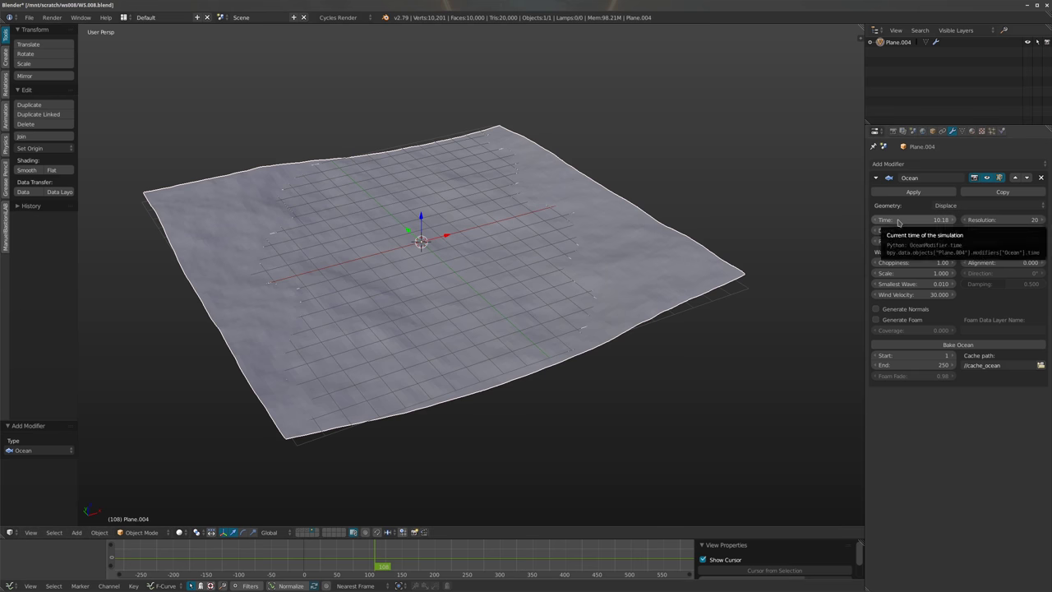
scroll(430, 293, "up", 1)
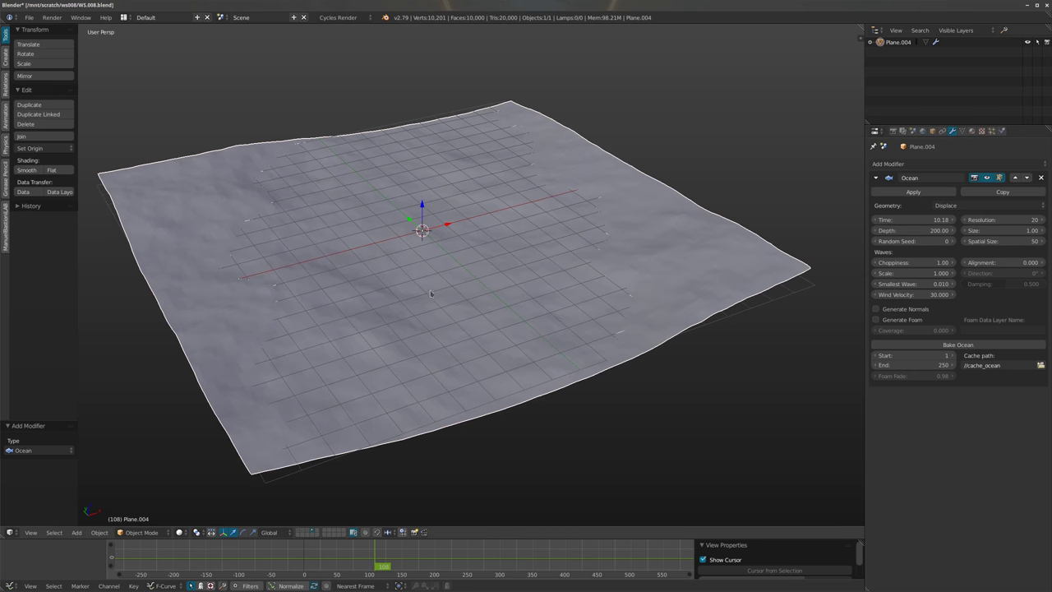
Add a Subdivision Surface modifier to the plane, place it above the Ocean modifier, and briefly play the animation
left_click(888, 163)
left_click(859, 323)
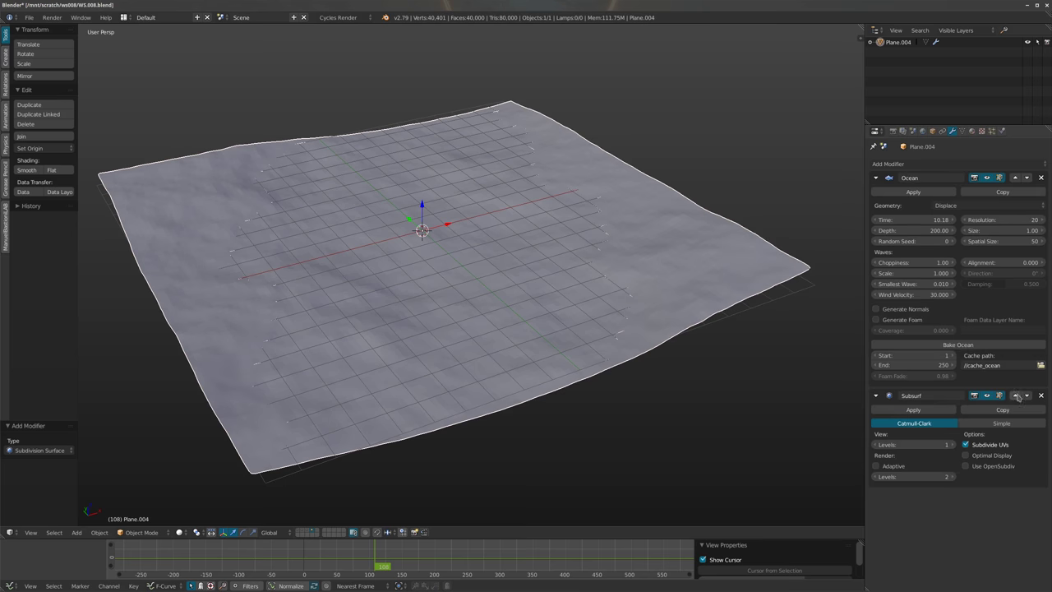
left_click(1015, 395)
key("alt+a")
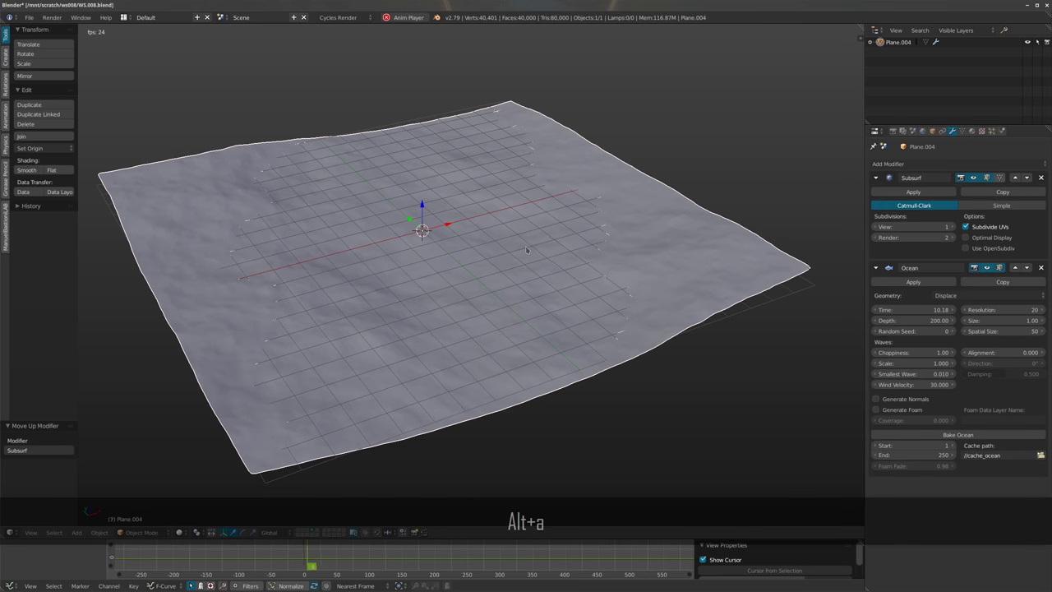
key("alt+a")
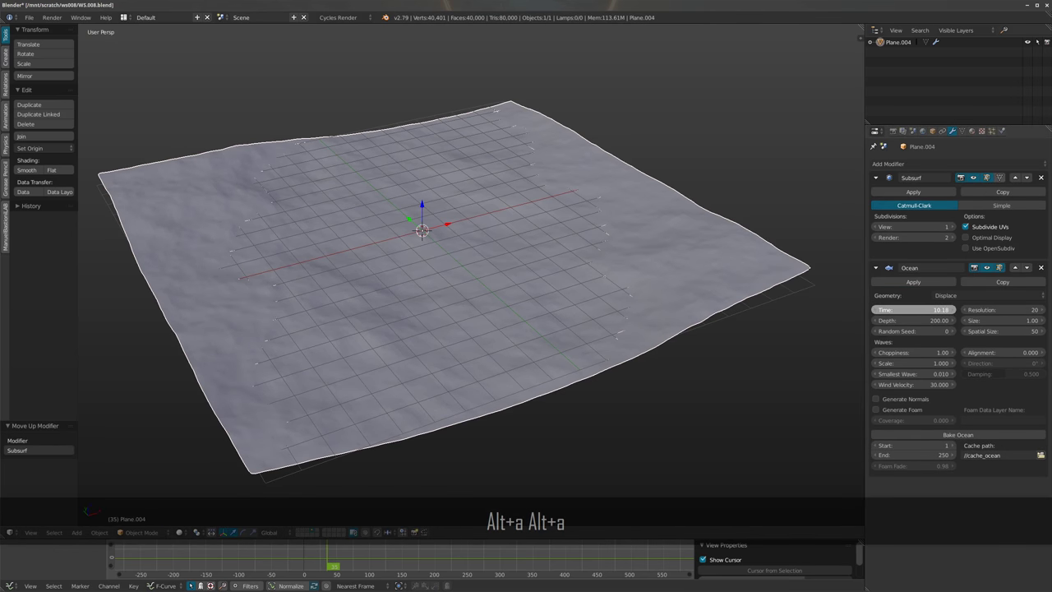
Set the Ocean modifier's Time to 0
left_click(910, 310)
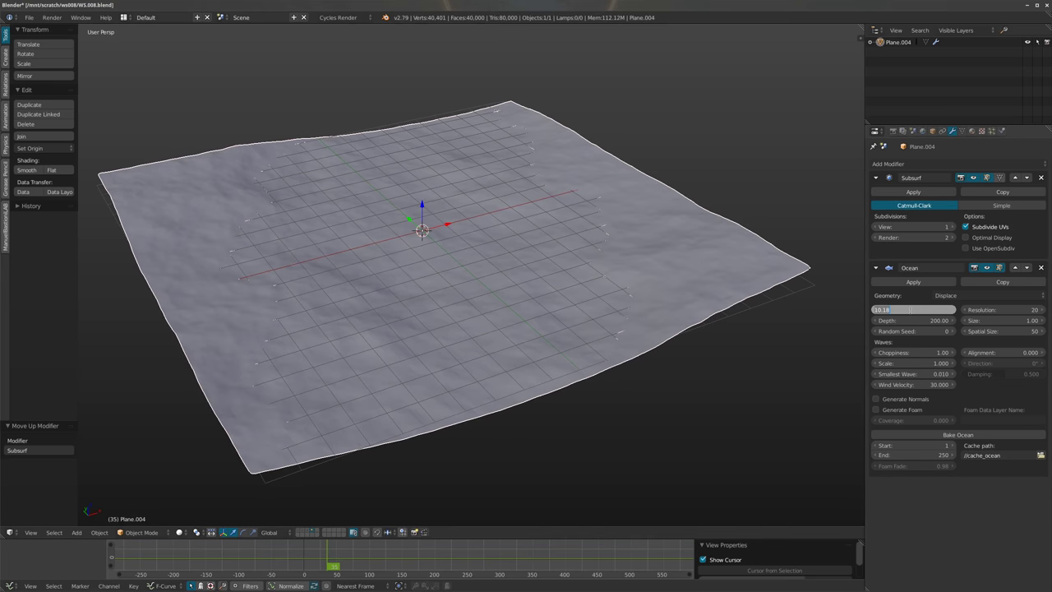
type("1")
key("Return")
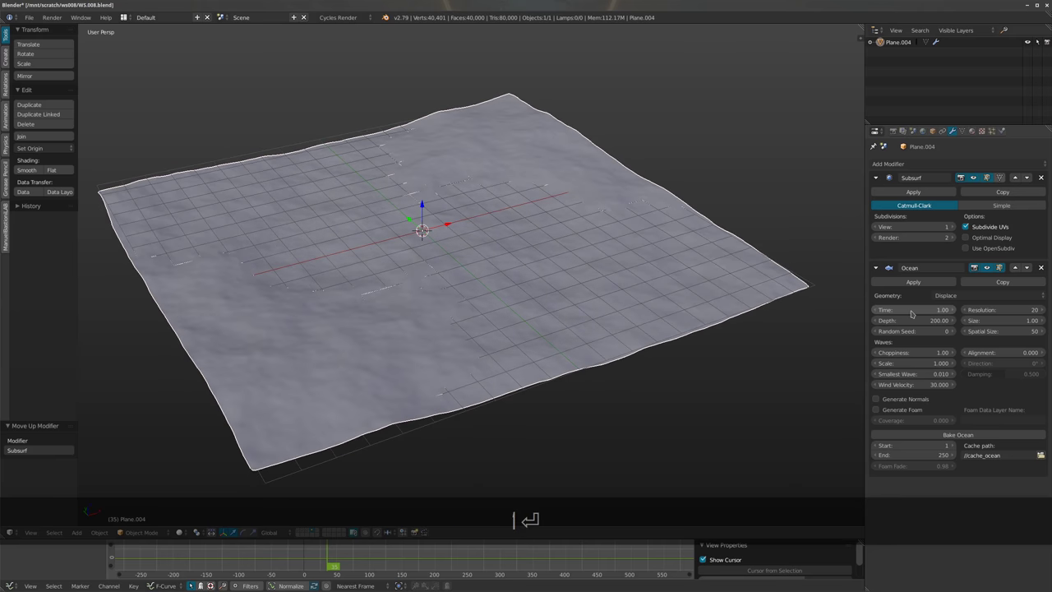
left_click(910, 310)
type("0")
key("Return")
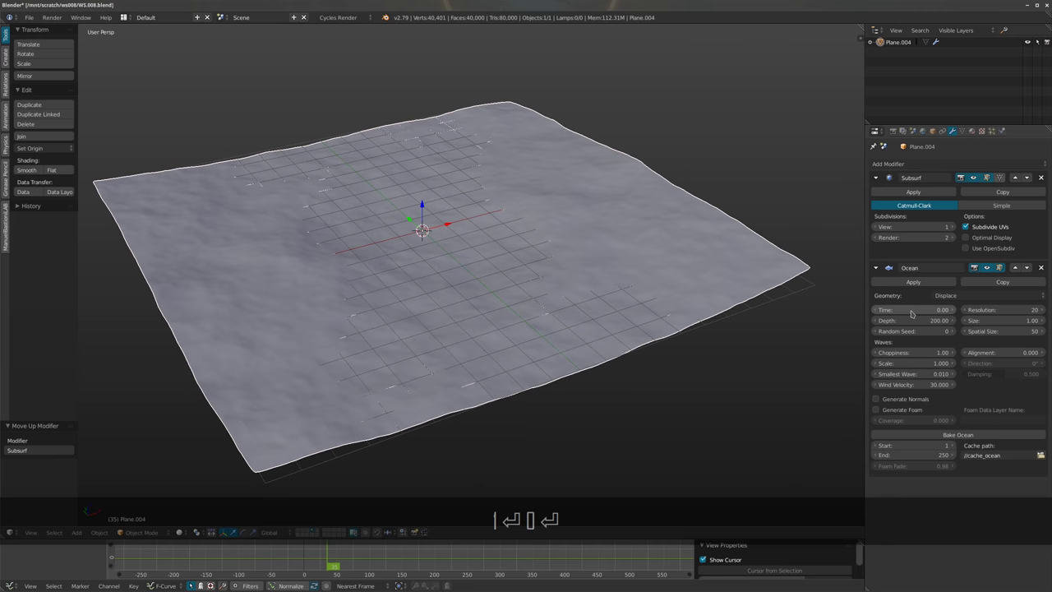
key("i")
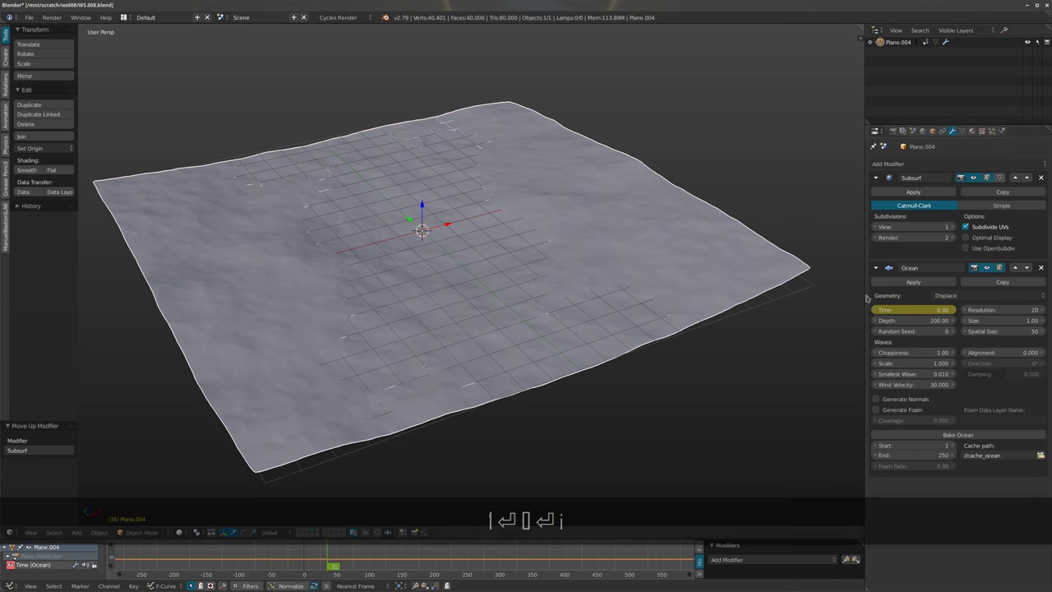
right_click(887, 310)
left_click(871, 320)
Keyframe the Ocean modifier's Time at 0 on frame 1 and at 5 on frame 120
key("shift+Left")
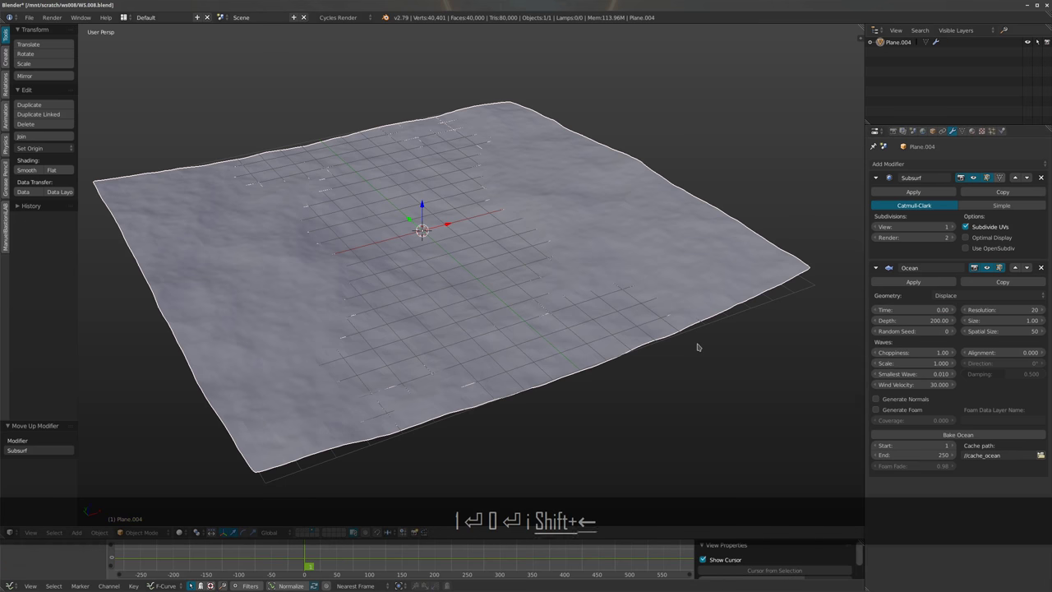
key("i")
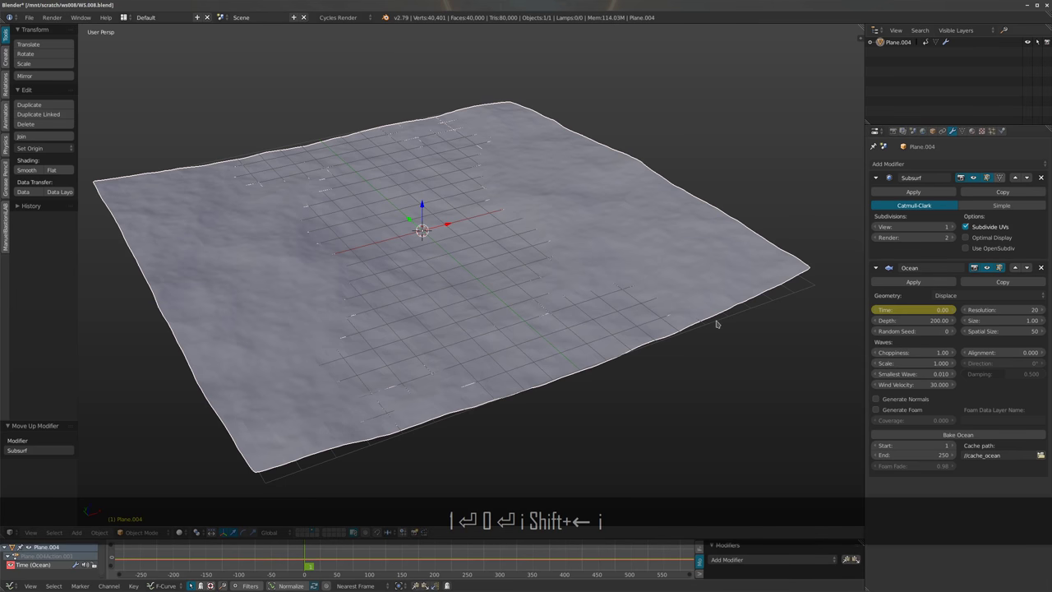
key("shift+Right")
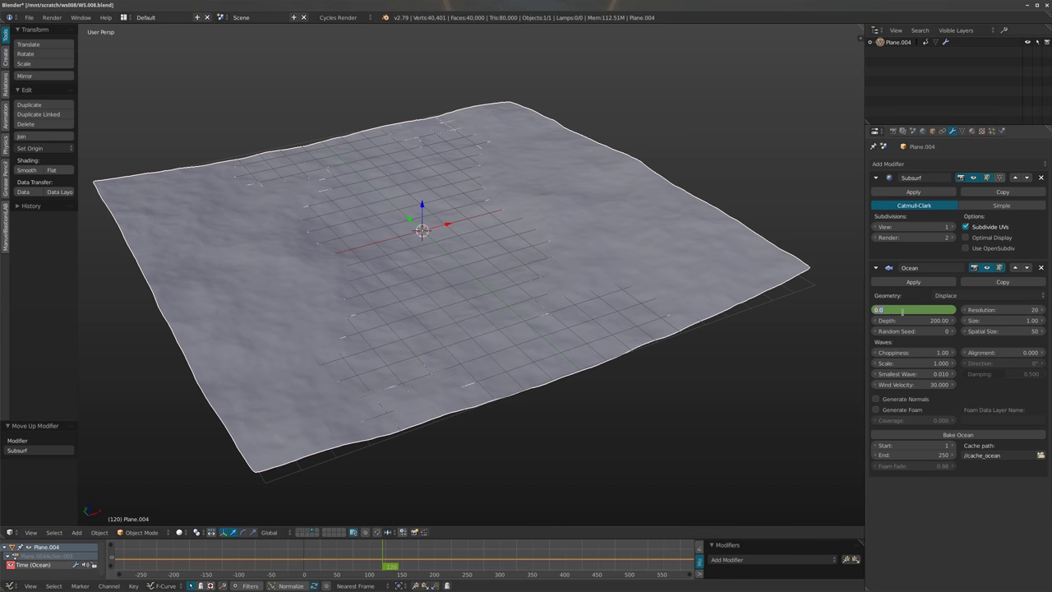
type("5")
key("Return")
key("i")
key("shift+Left")
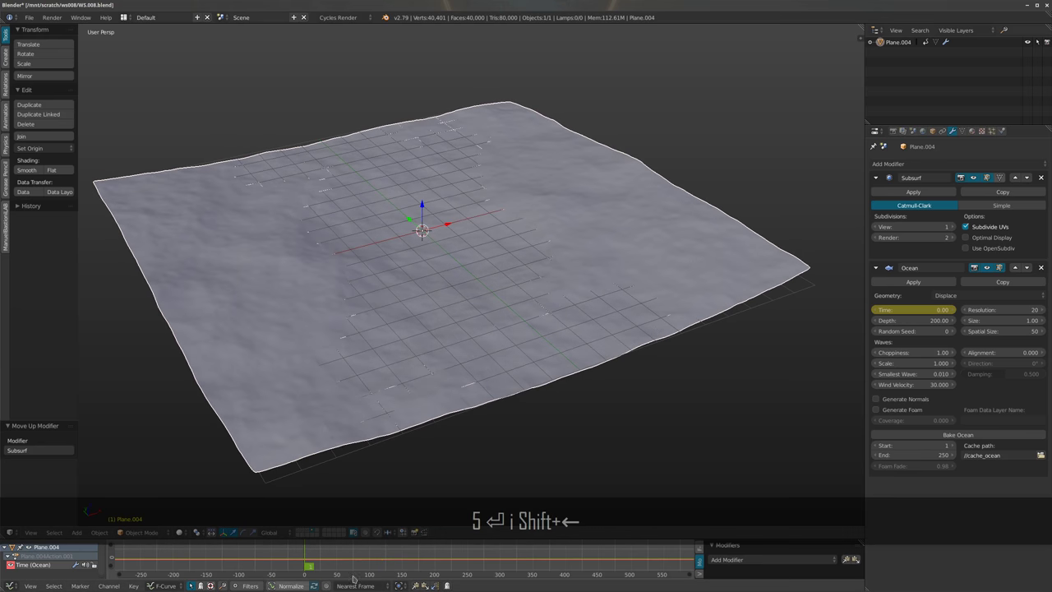
Play the wave animation and set the Subdivision Surface modifier's View subdivisions to 0
middle_click_drag(482, 452, 611, 277)
key("alt+a")
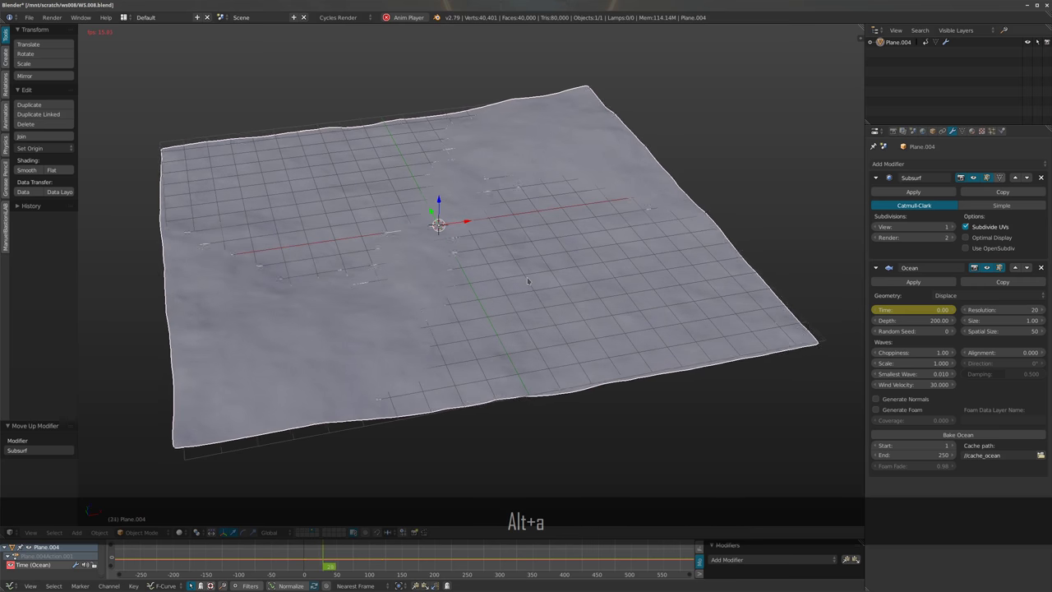
left_click(876, 227)
middle_click_drag(482, 264, 534, 279)
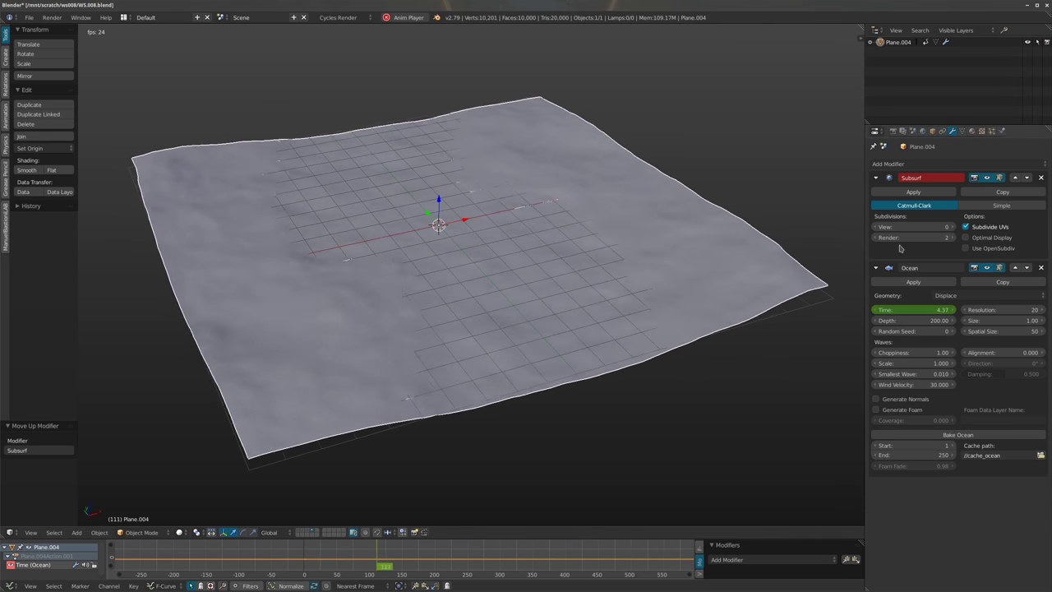
Shade the plane smooth and raise it 1 unit along the Z axis
left_click(27, 170)
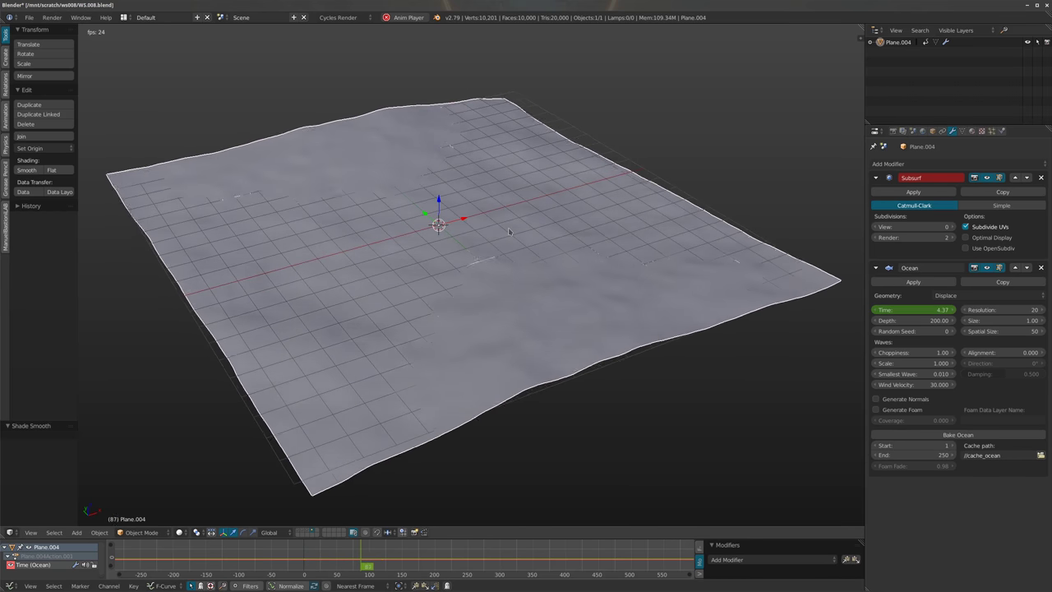
key("g")
key("z")
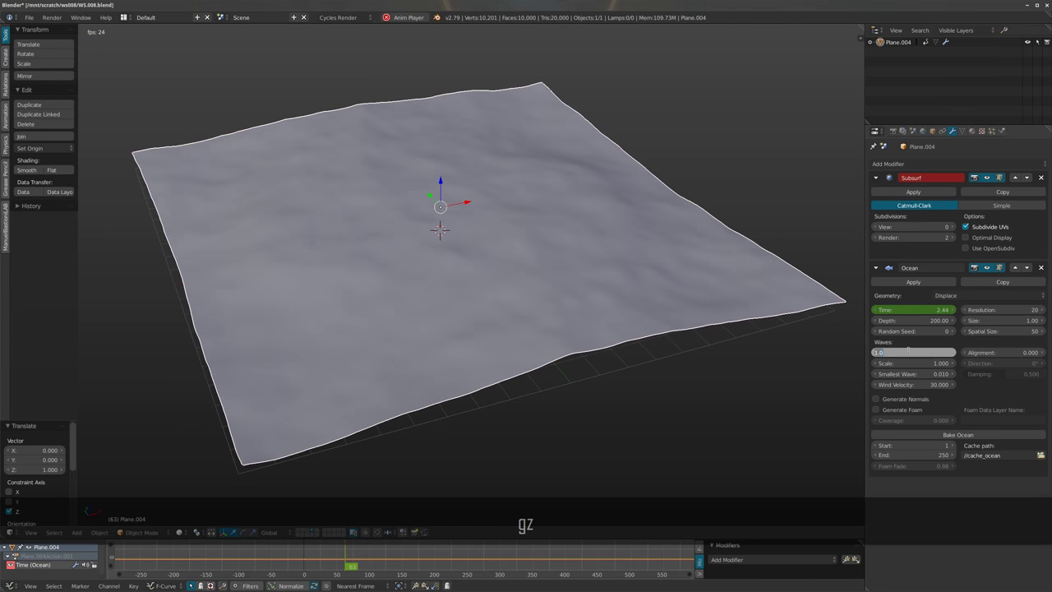
Set the Ocean modifier's Choppiness to 2 and Scale to 2, and stop the playback
key("2")
key("Return")
left_click(904, 362)
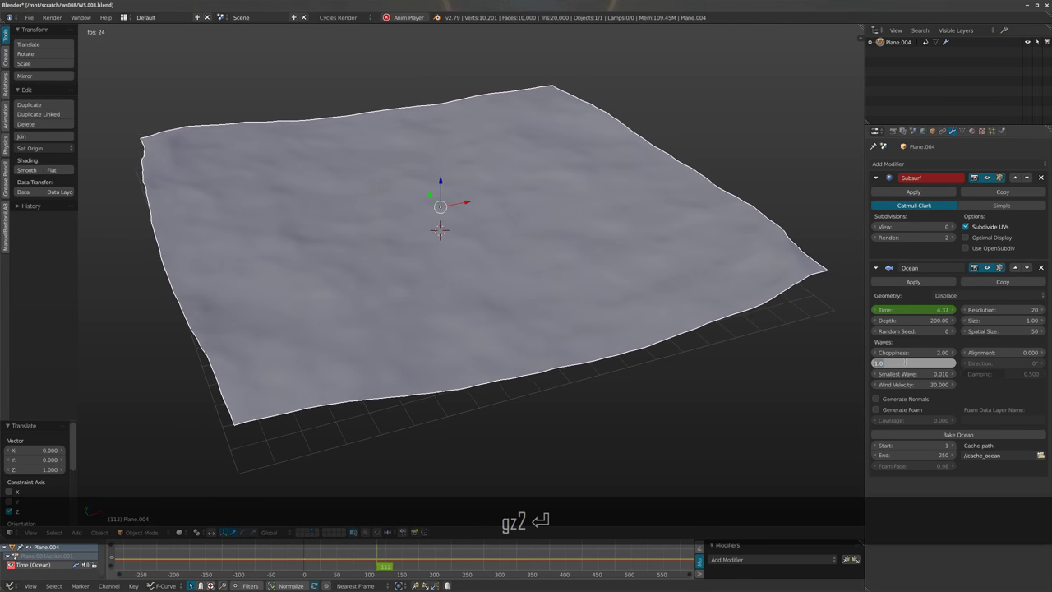
type("2")
key("Return")
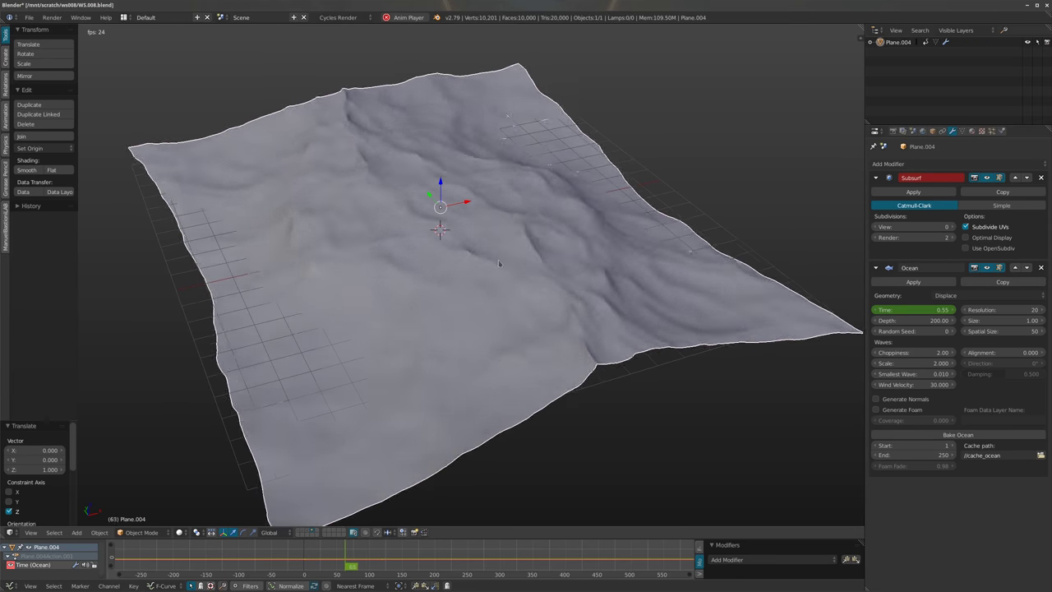
key("alt+a")
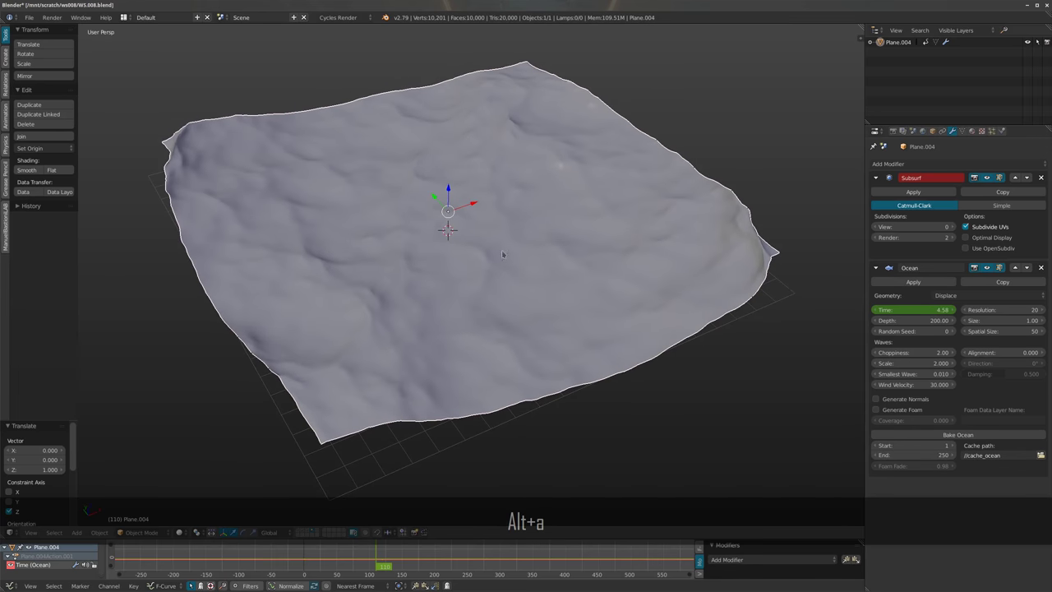
Try a larger Scale on the Ocean modifier and set it back to 2
middle_click_drag(488, 280, 490, 288, "shift")
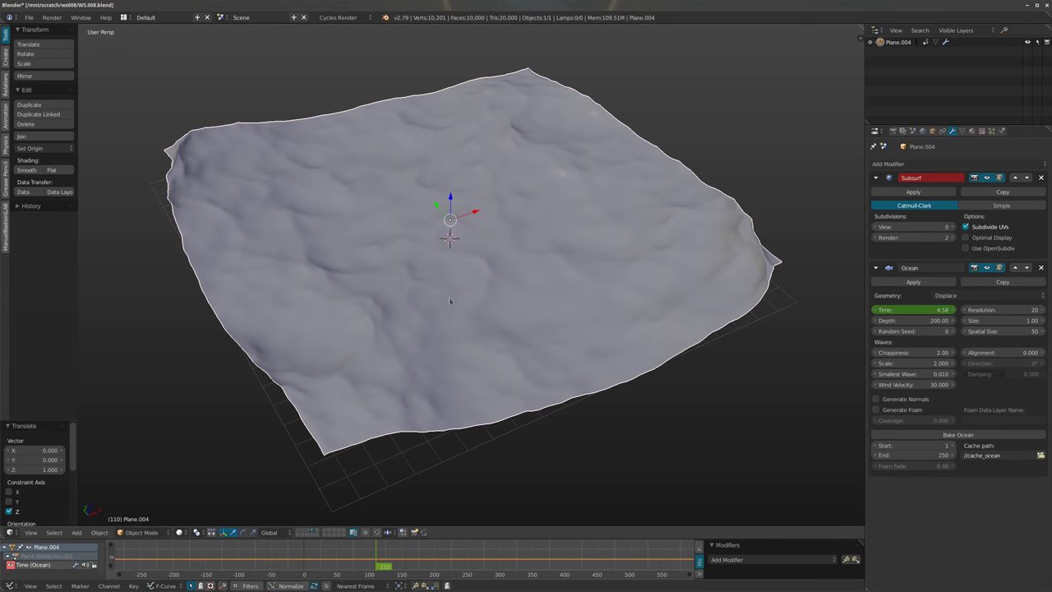
scroll(418, 305, "up", 1)
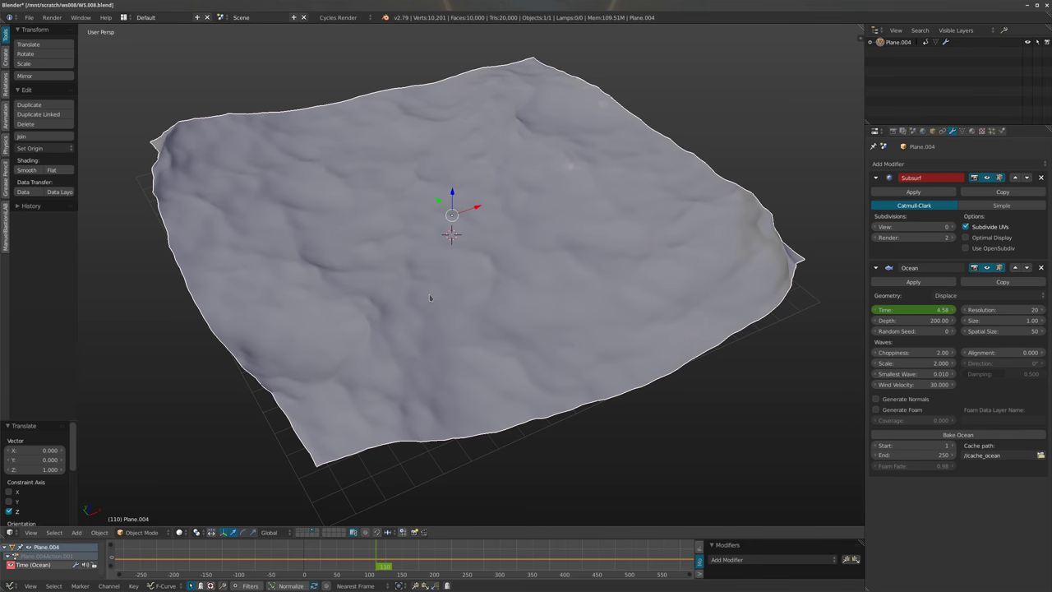
scroll(429, 293, "down", 1)
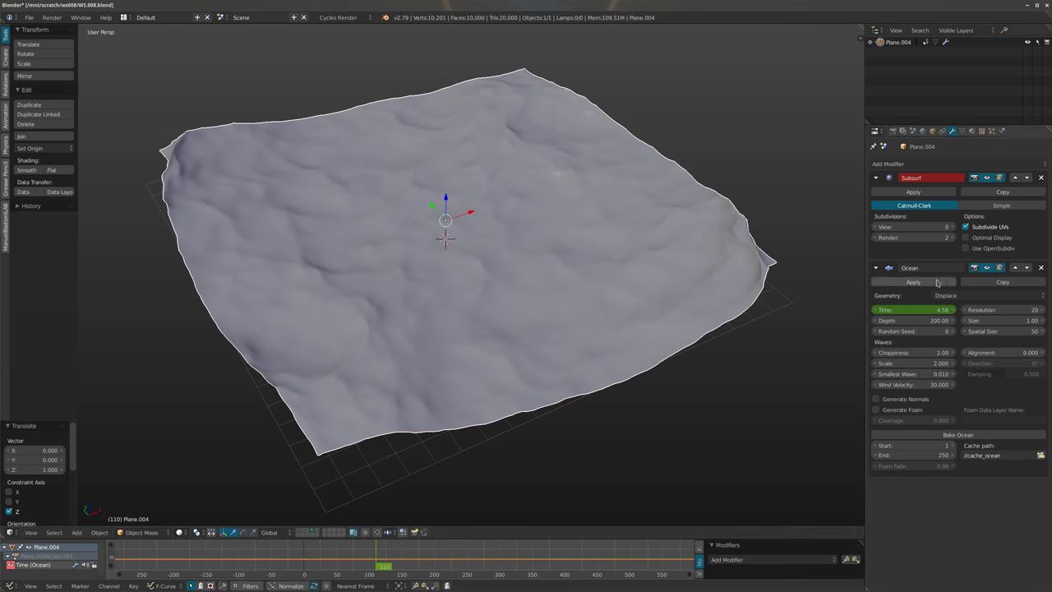
middle_click_drag(623, 317, 622, 320, "shift")
mouse_move(931, 363)
left_mouse_down()
mouse_move(986, 363)
mouse_move(913, 362)
mouse_move(978, 362)
mouse_move(922, 366)
left_mouse_up()
left_click(917, 363)
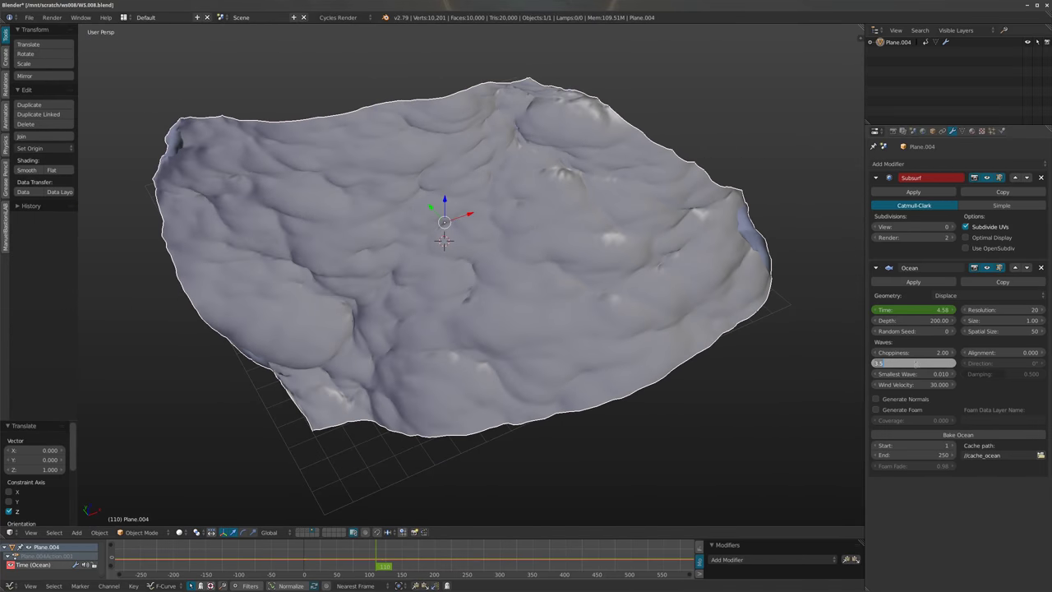
type("2")
key("Return")
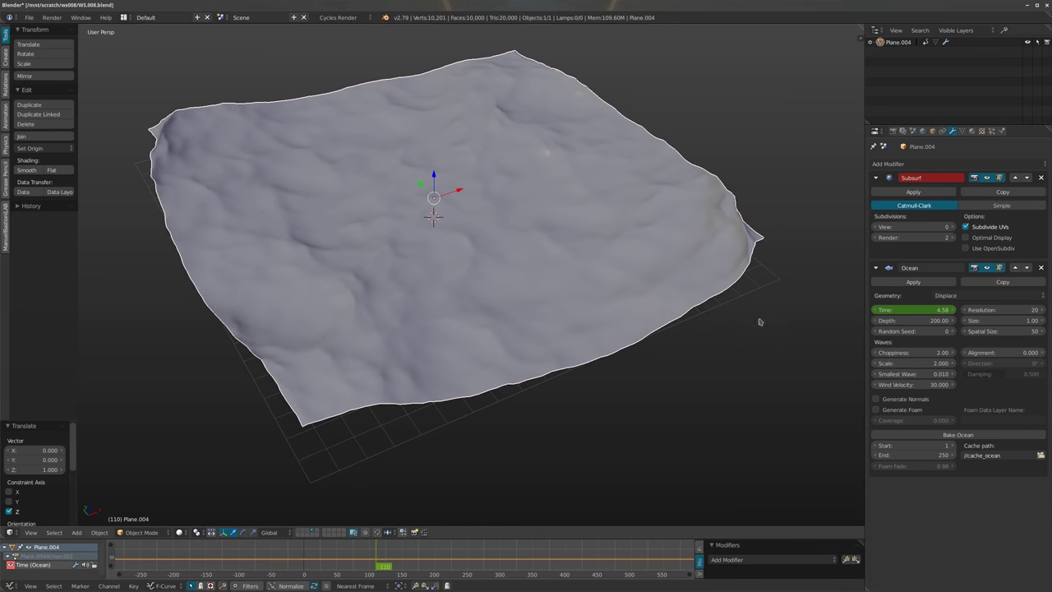
Clear all keyframes from the Ocean modifier's Time
right_click(908, 311)
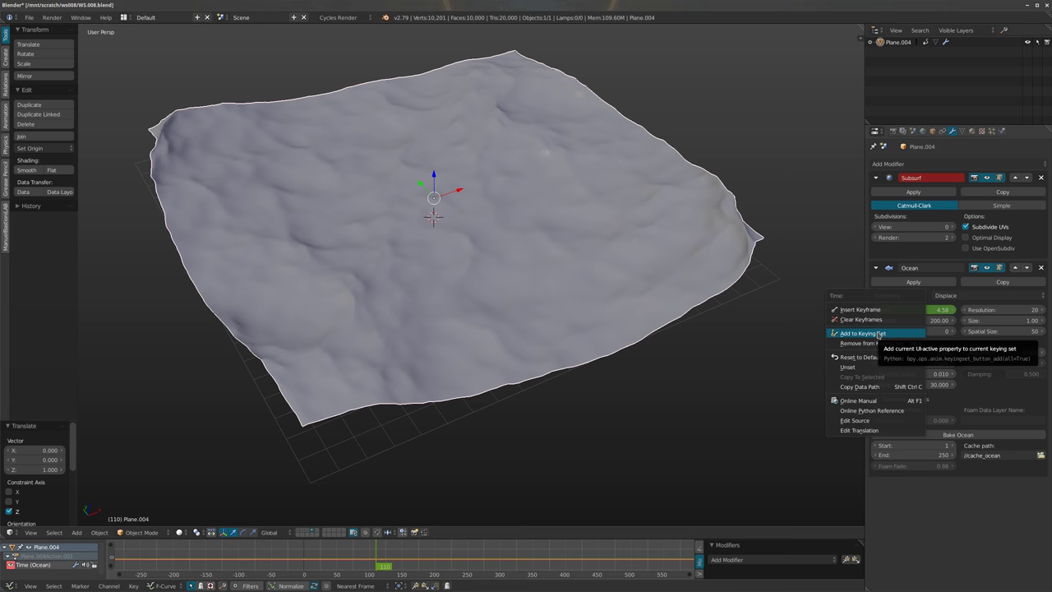
right_click(909, 312)
left_click(881, 321)
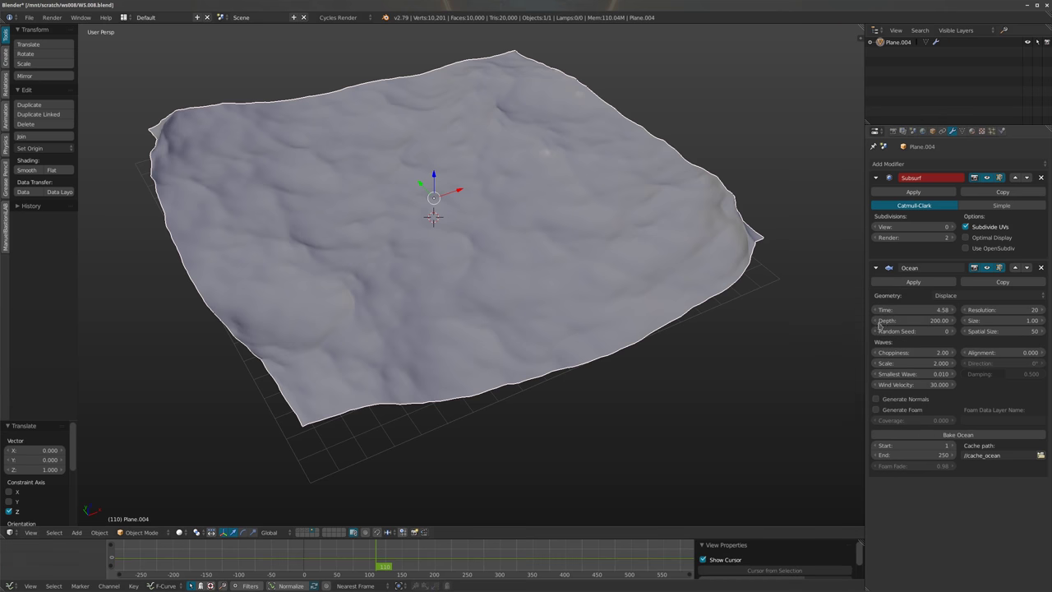
Keyframe the Ocean modifier's Time at 5 on frame 1
key("shift+Left")
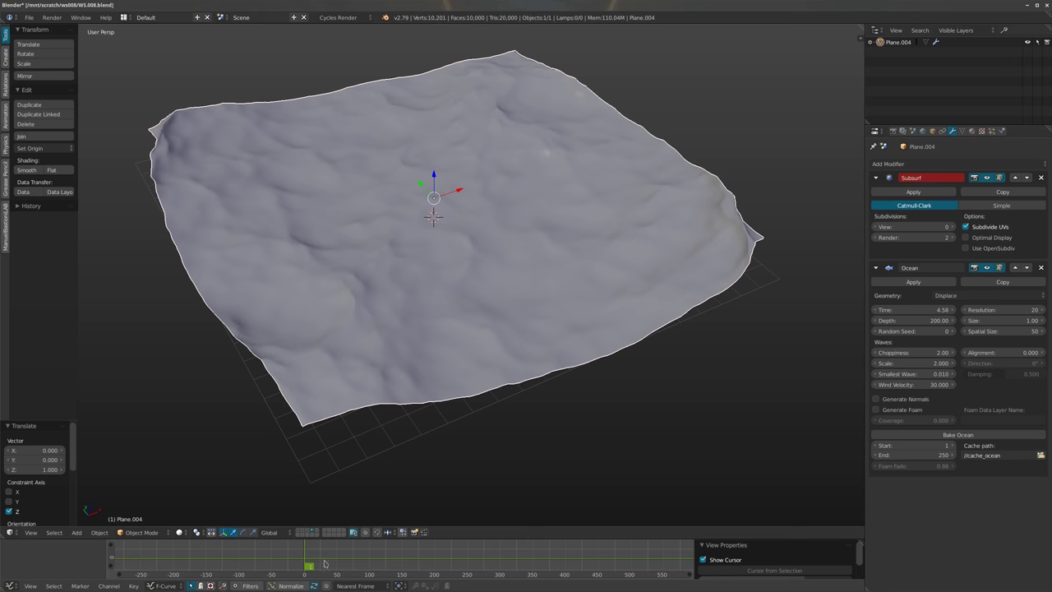
left_click(906, 314)
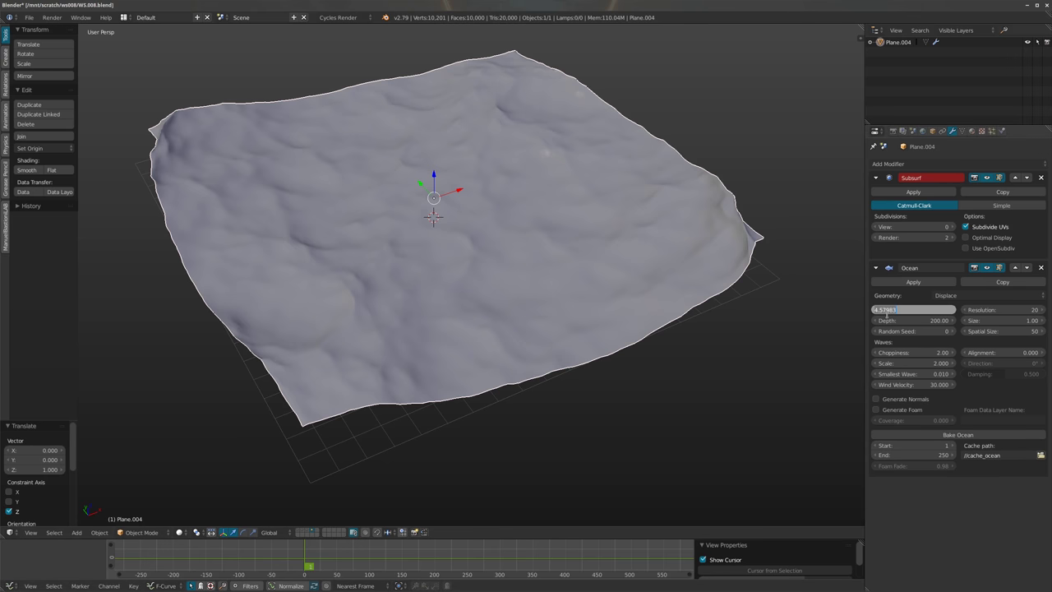
type("5")
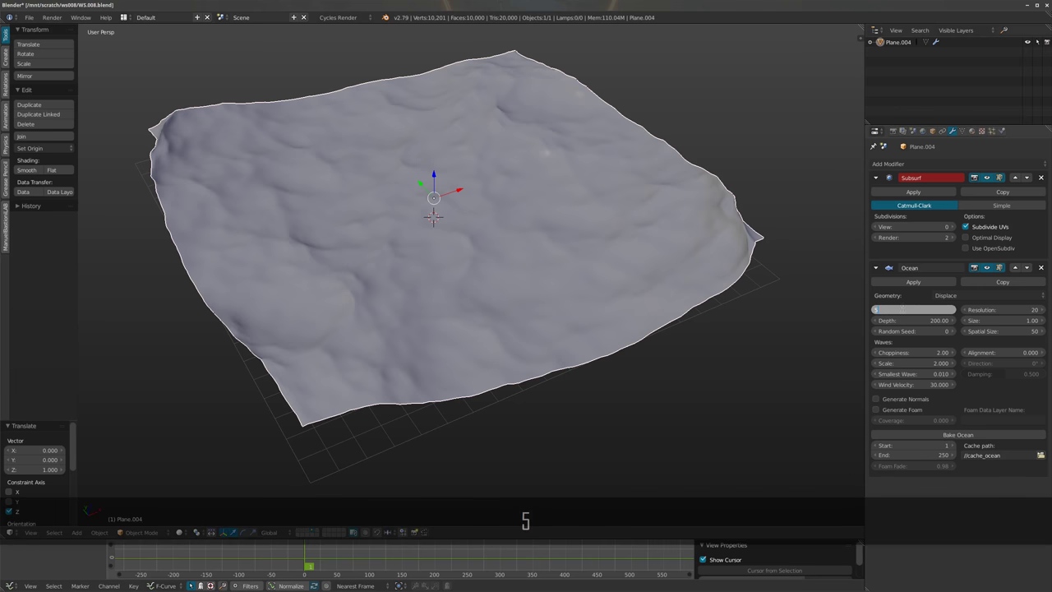
key("Return")
key("i")
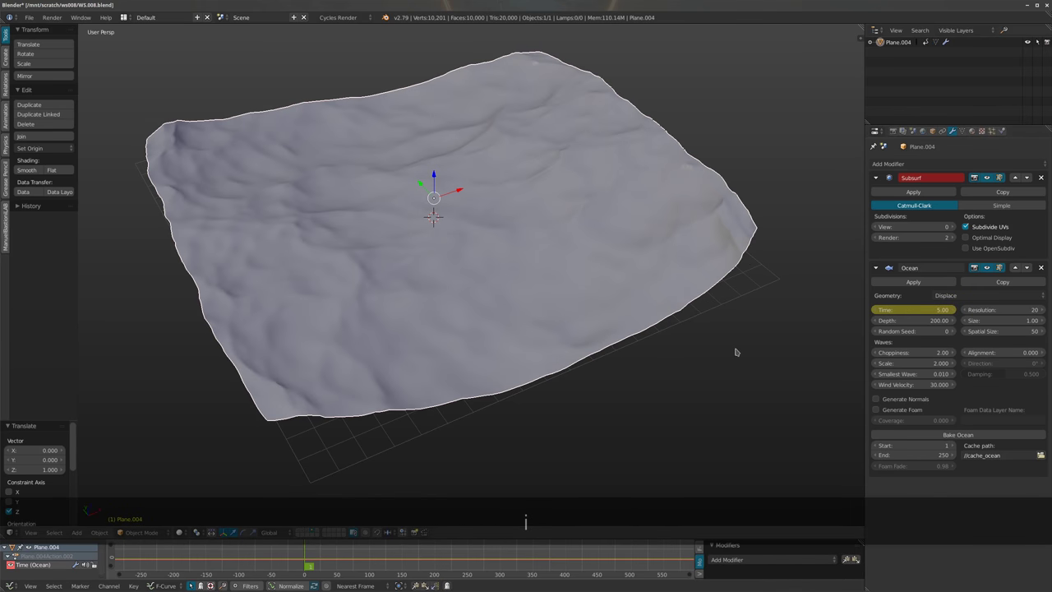
Keyframe the Ocean modifier's Time at 10 on frame 121, one frame past the end of the range
key("shift+Right")
key("Right")
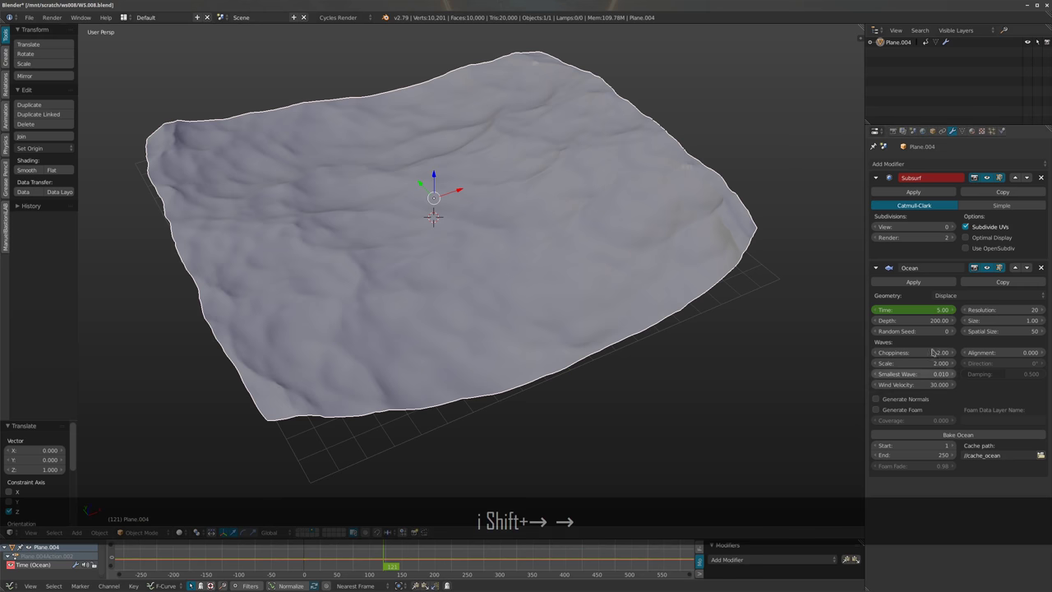
left_click(891, 309)
type("10")
key("Return")
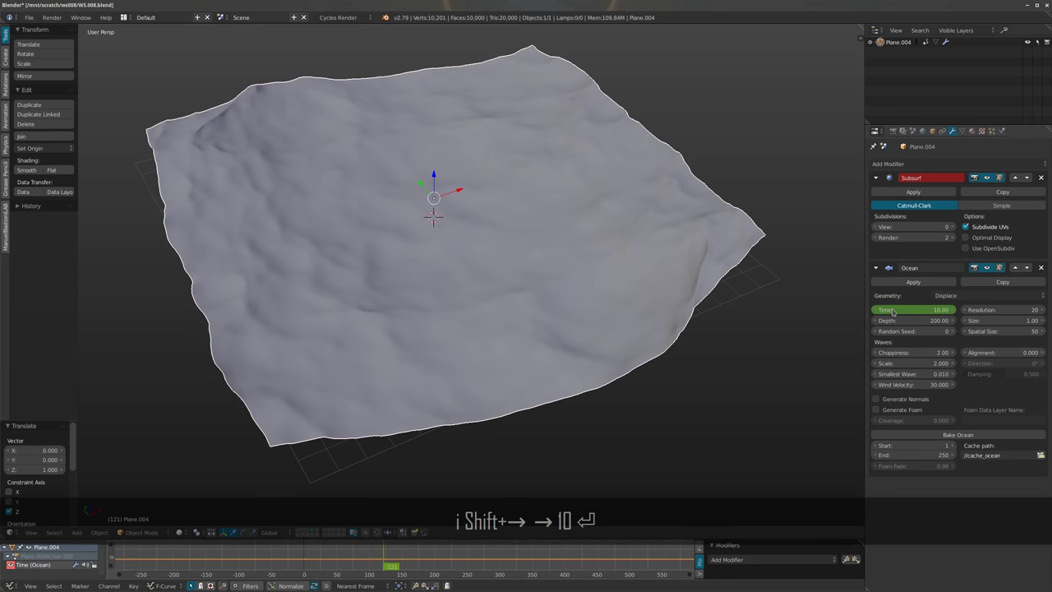
key("i")
Duplicate the Ocean modifier and keyframe the copy's Time at 0 on frame 1
middle_click_drag(564, 308, 613, 261)
left_click(997, 283)
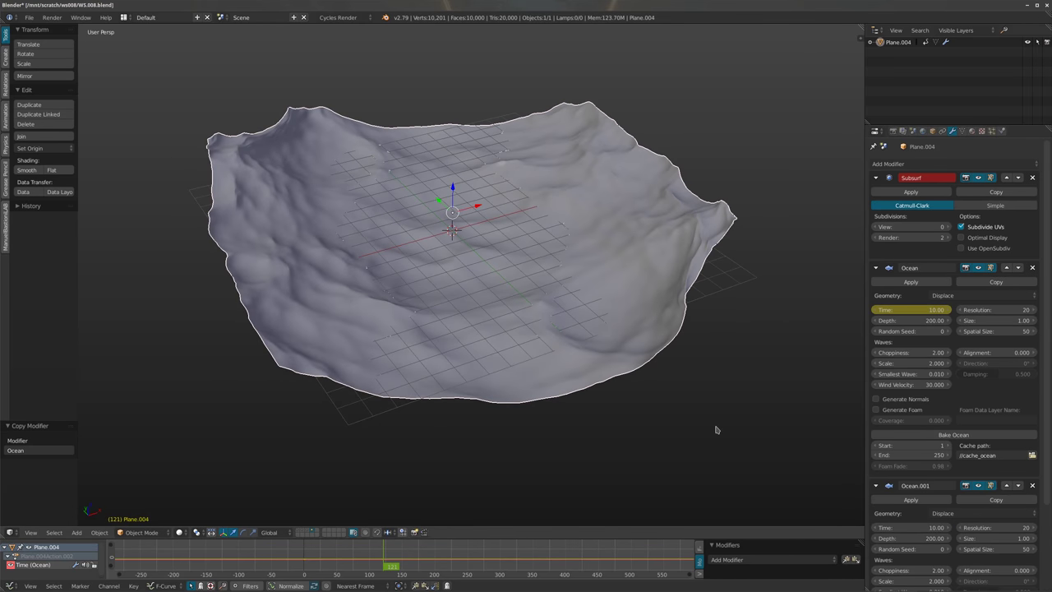
key("shift+Left")
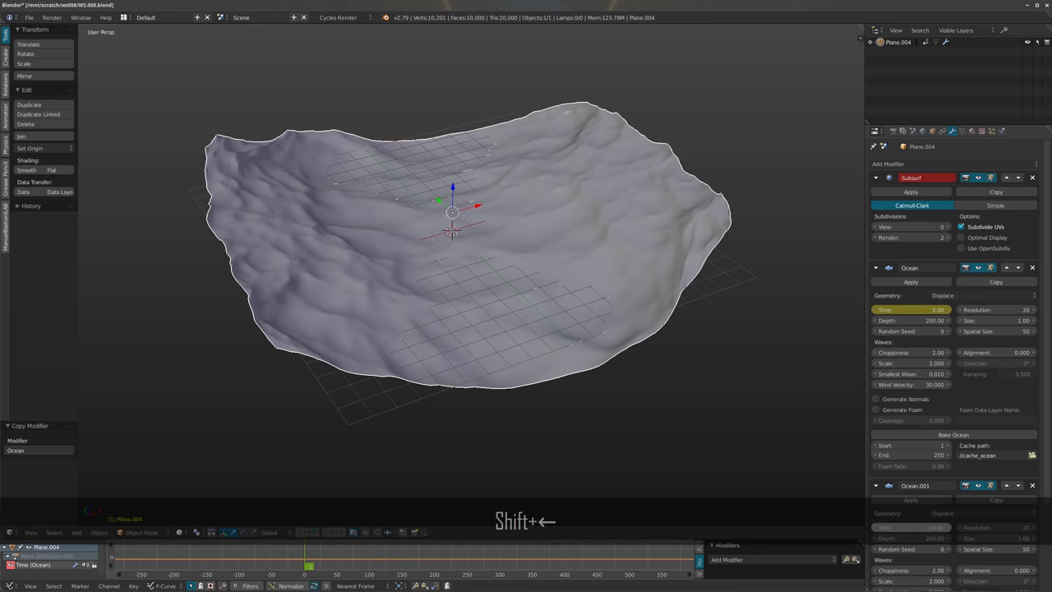
type("0")
key("Return")
key("i")
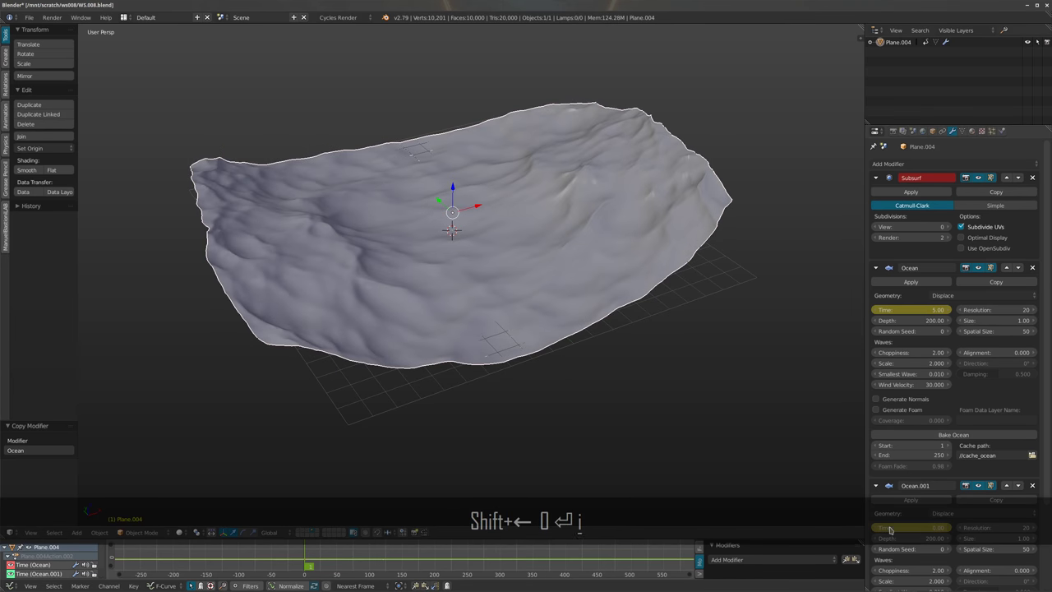
Keyframe the Ocean.001 modifier's Time at 5 on frame 121, one frame past the end of the range
key("shift+Right")
key("Right")
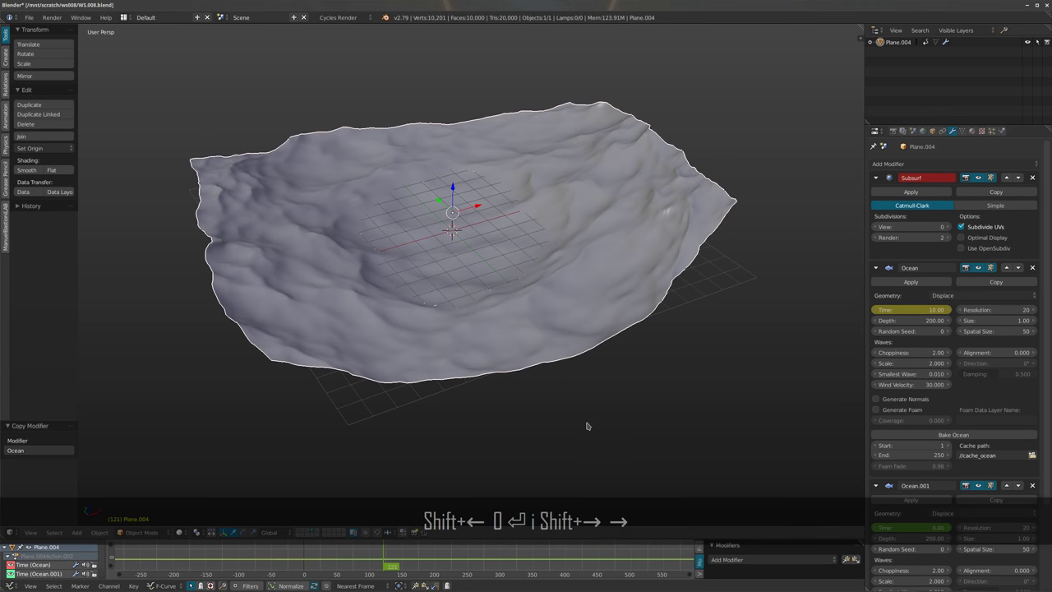
type("5")
key("Return")
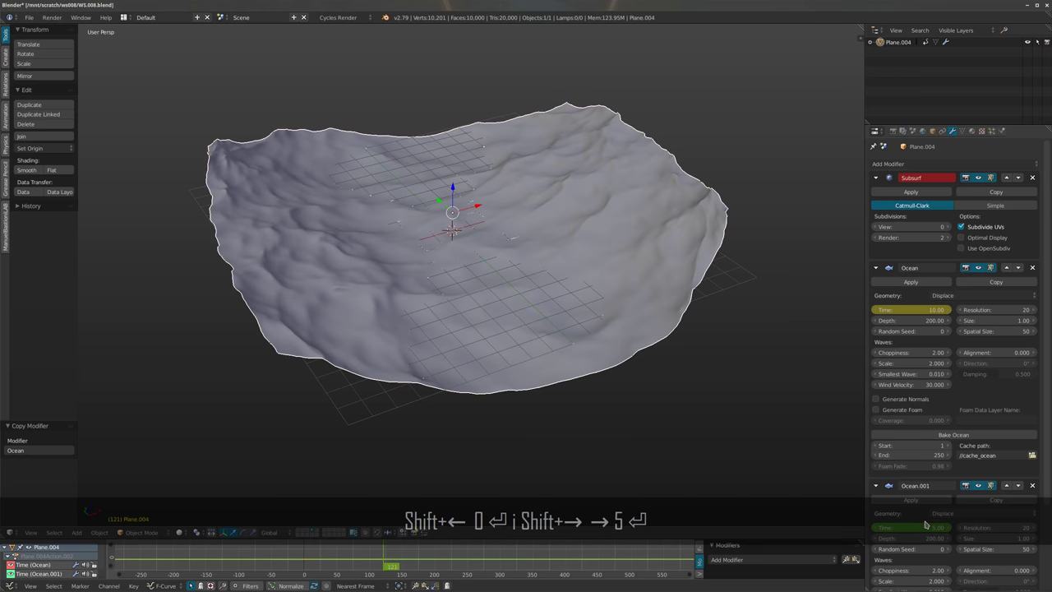
key("i")
Compare the ocean surface on the first and last frames of the range
key("shift+Left")
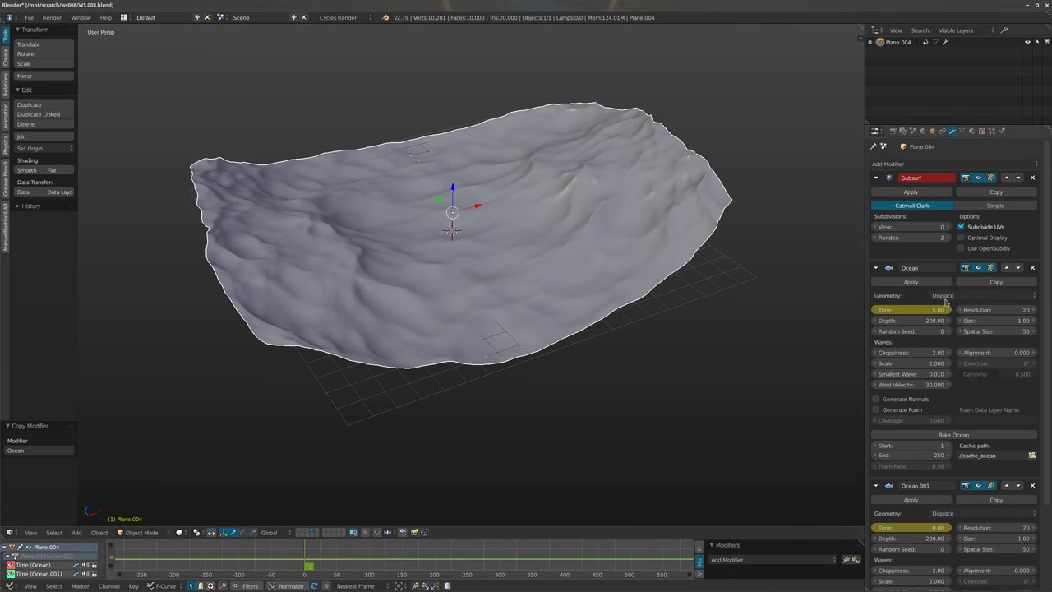
key("shift+Right")
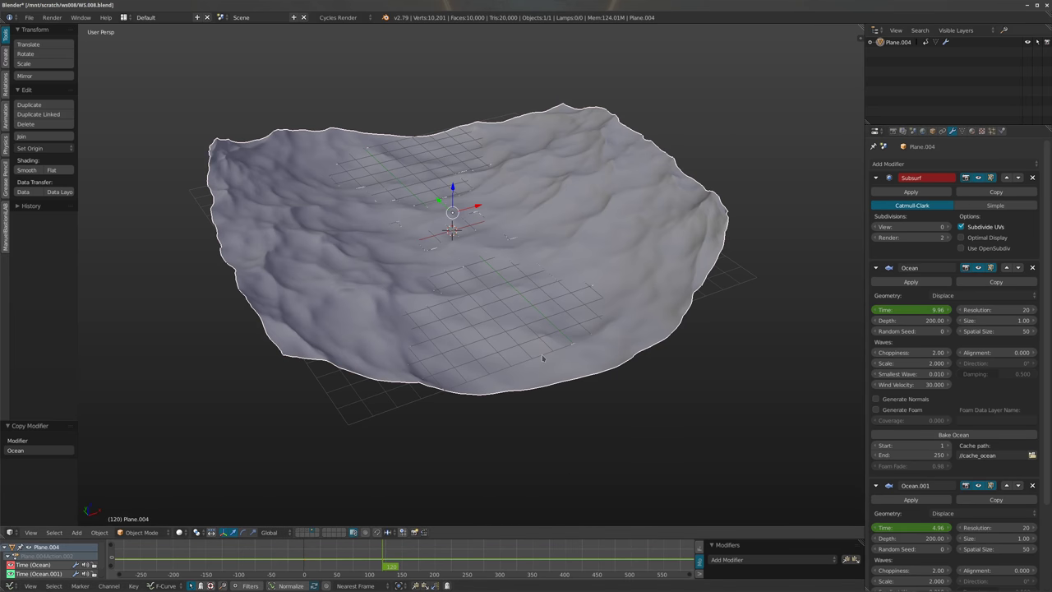
key("shift+Left")
mouse_move(551, 297)
middle_mouse_down()
mouse_move(578, 309)
mouse_move(541, 290)
mouse_move(538, 304)
middle_mouse_up()
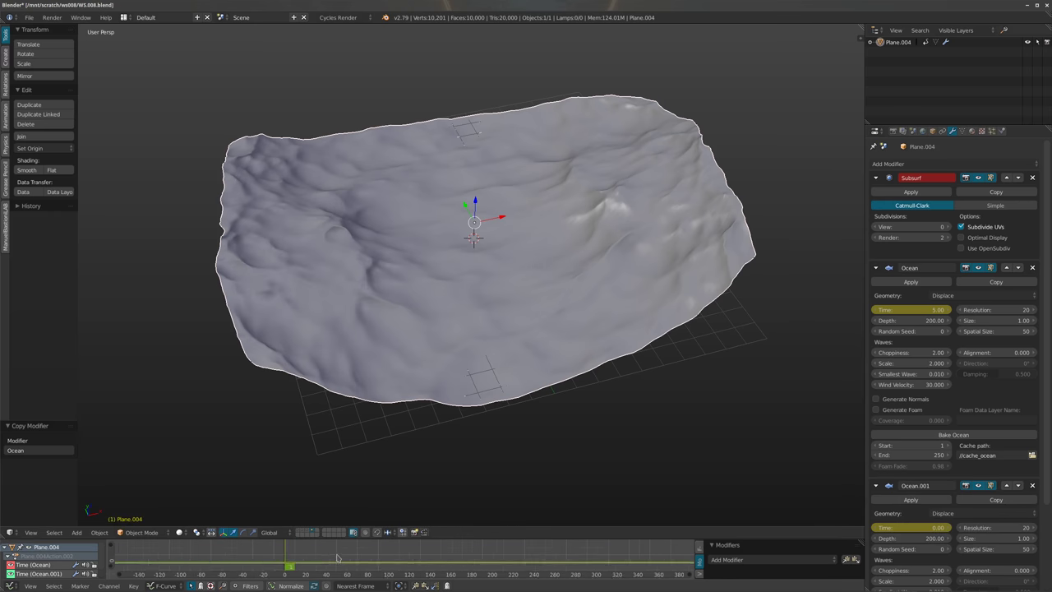
Enlarge the graph editor around the Time curves and keyframe Scale on frame 50, at 2 for Ocean and 0 for Ocean.001
key("Home")
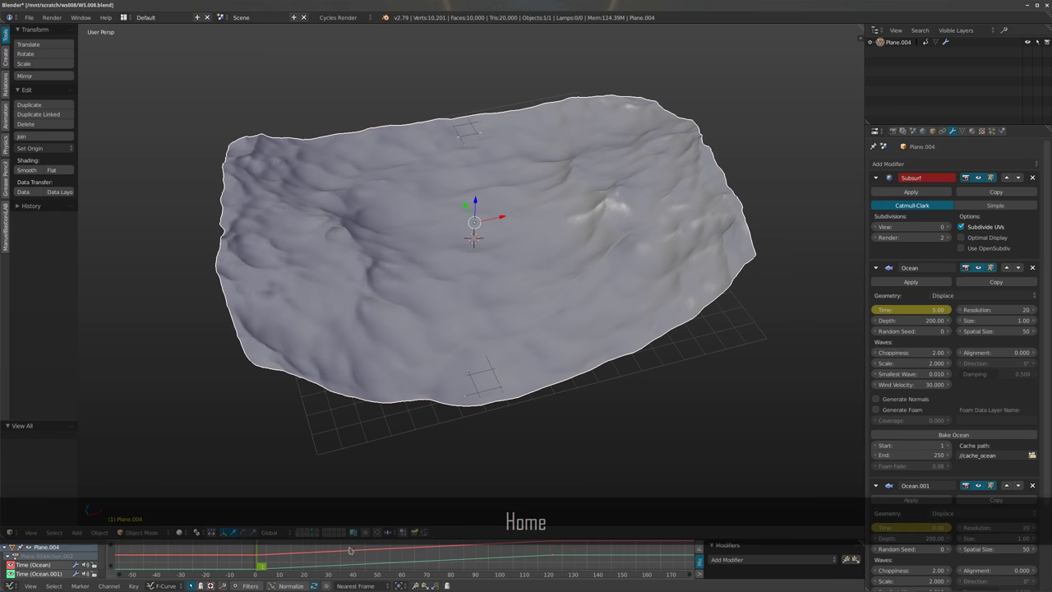
left_click_drag(377, 535, 380, 426)
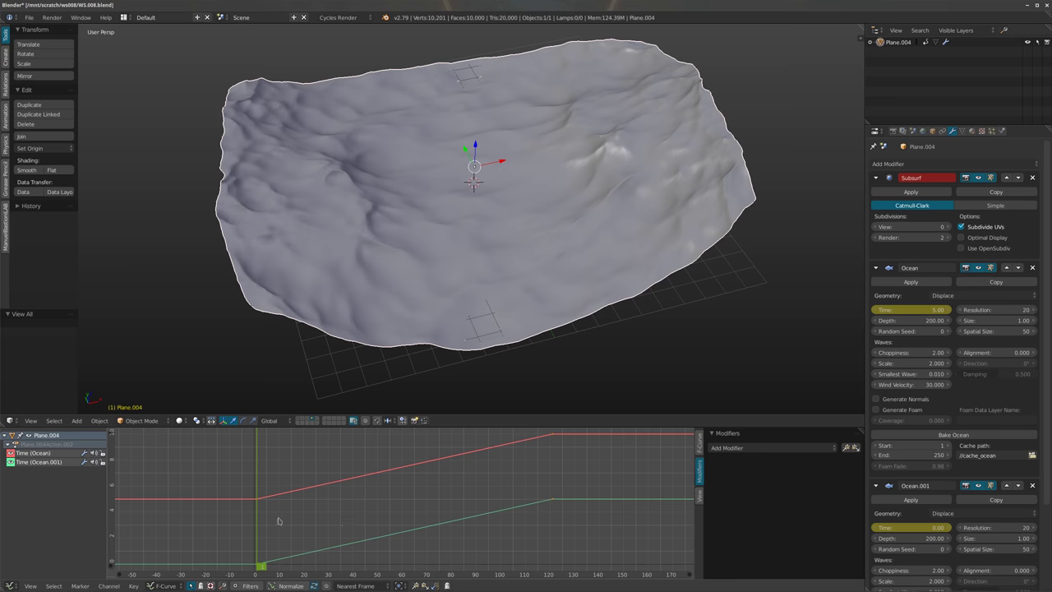
left_click_drag(342, 519, 378, 521)
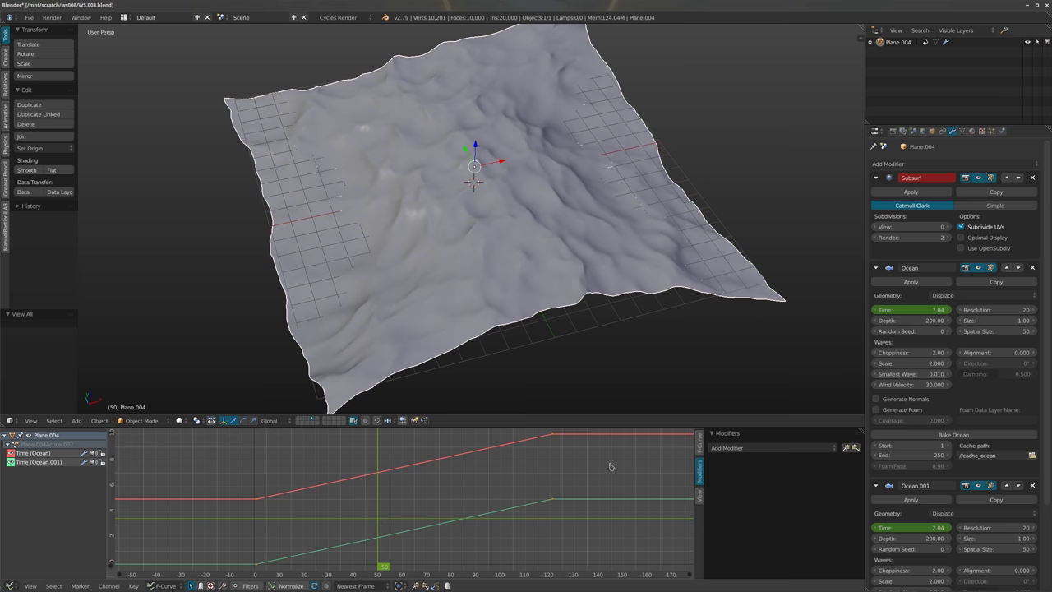
key("i")
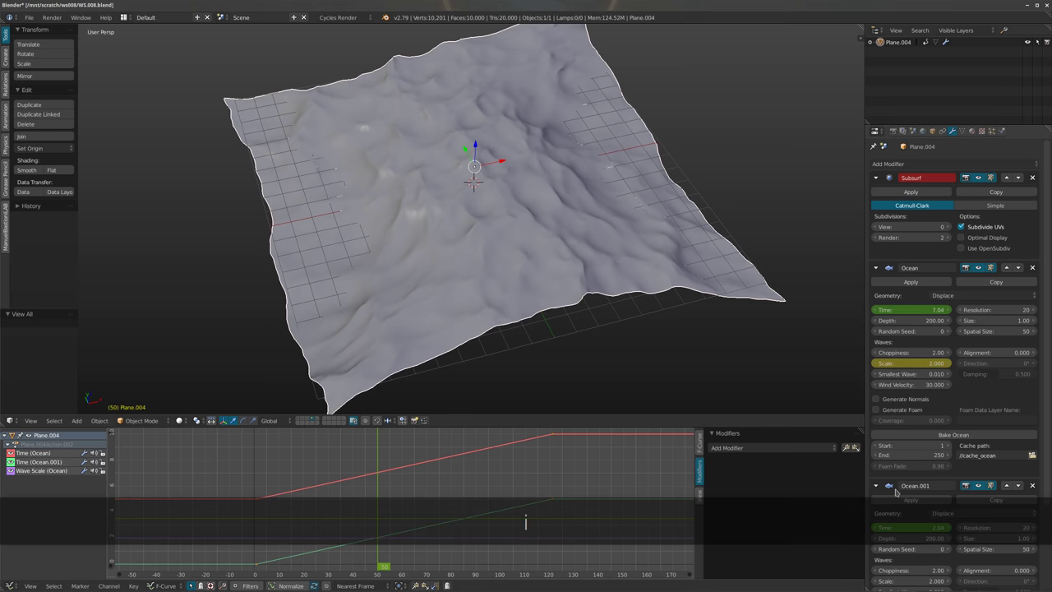
left_click(910, 581)
type("0")
key("Return")
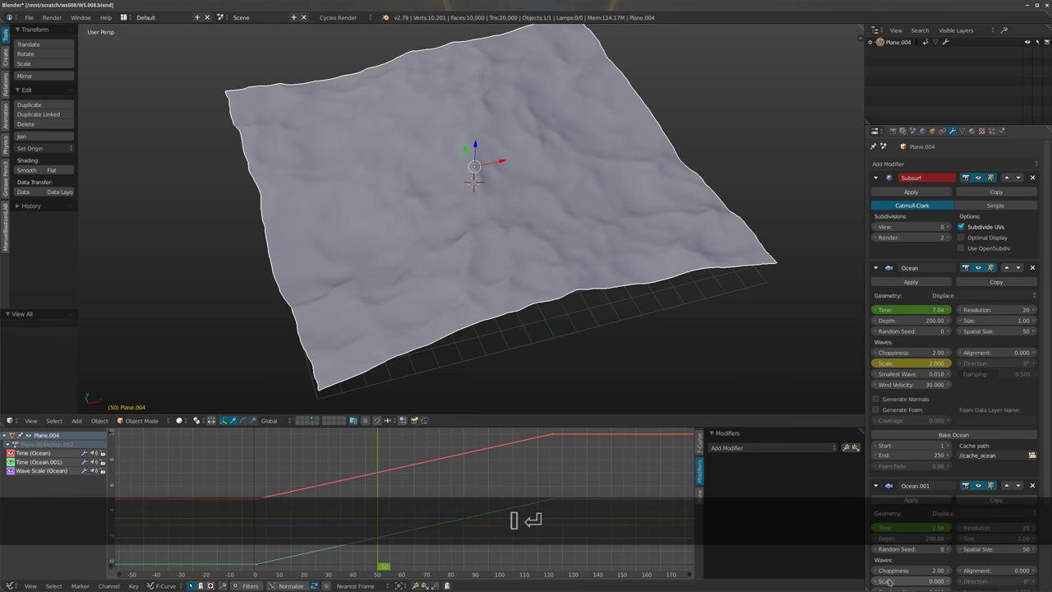
On frame 70, keyframe Scale at 0 for the Ocean modifier and 2 for Ocean.001
left_click_drag(376, 496, 426, 498)
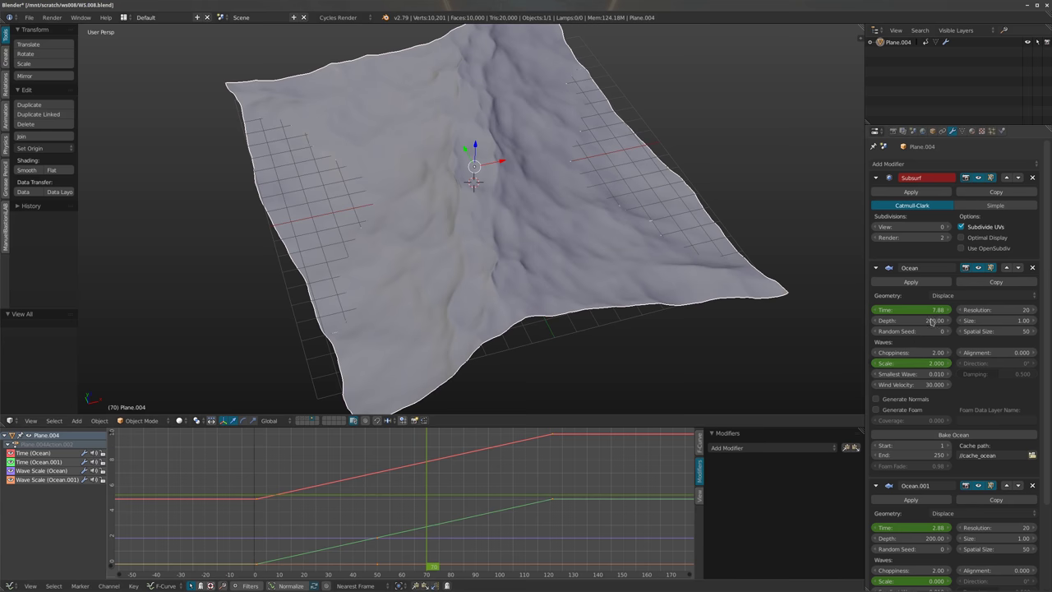
type("0")
key("Return")
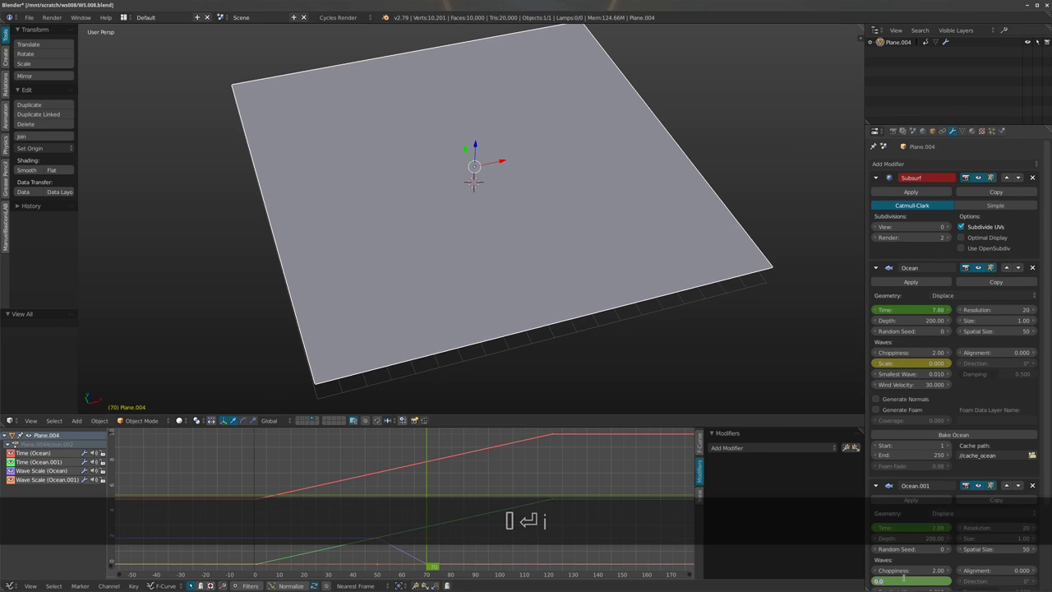
type("2")
key("Return")
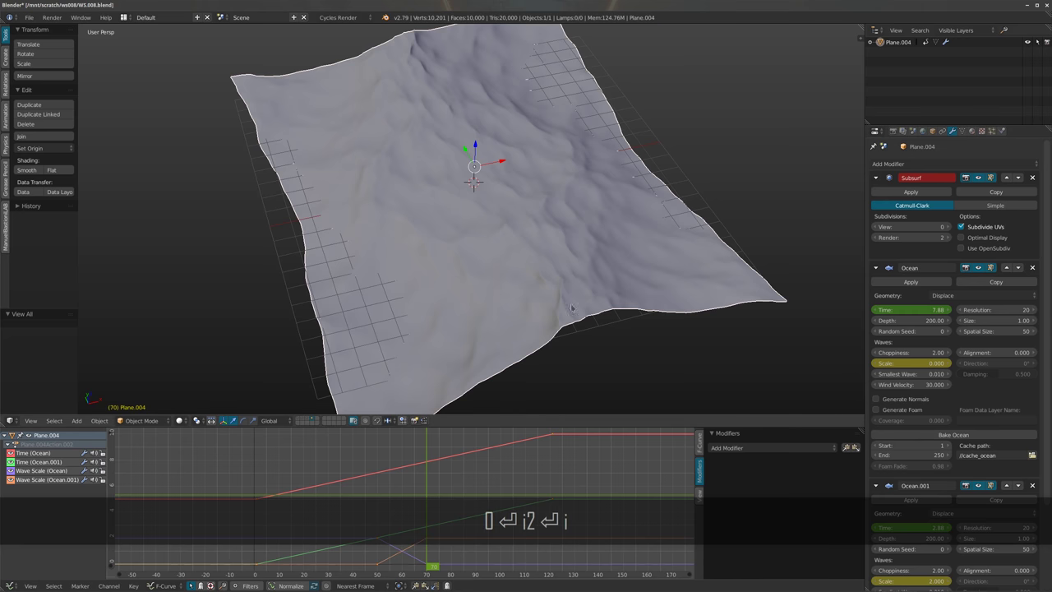
Play the animation from frame 1 to check the crossfade between the two oceans
left_click_drag(424, 466, 434, 444)
middle_click_drag(503, 227, 471, 223, "shift")
scroll(496, 221, "down", 2)
key("shift+Left")
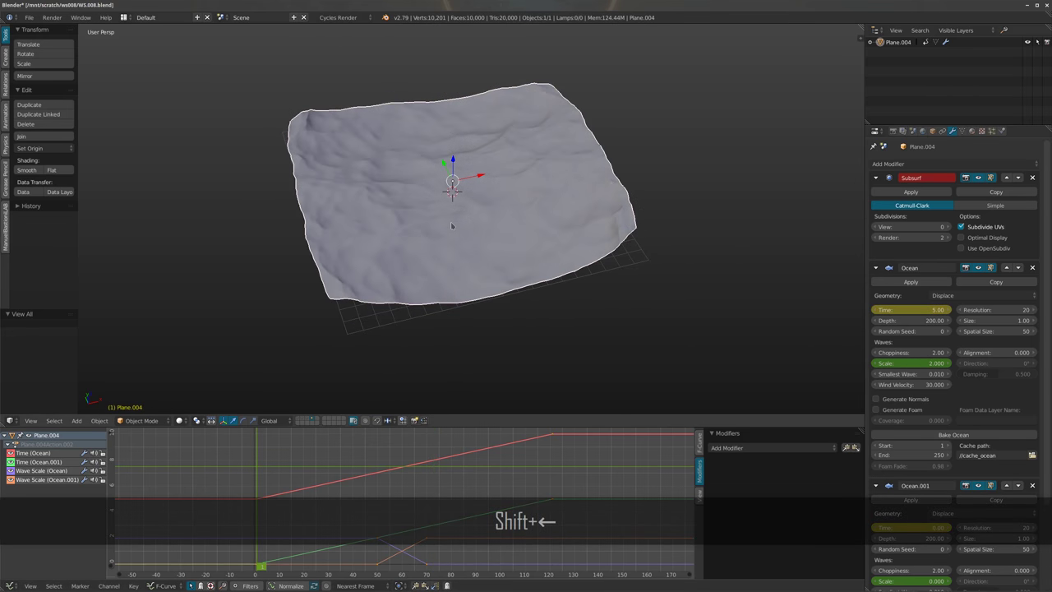
key("alt+a")
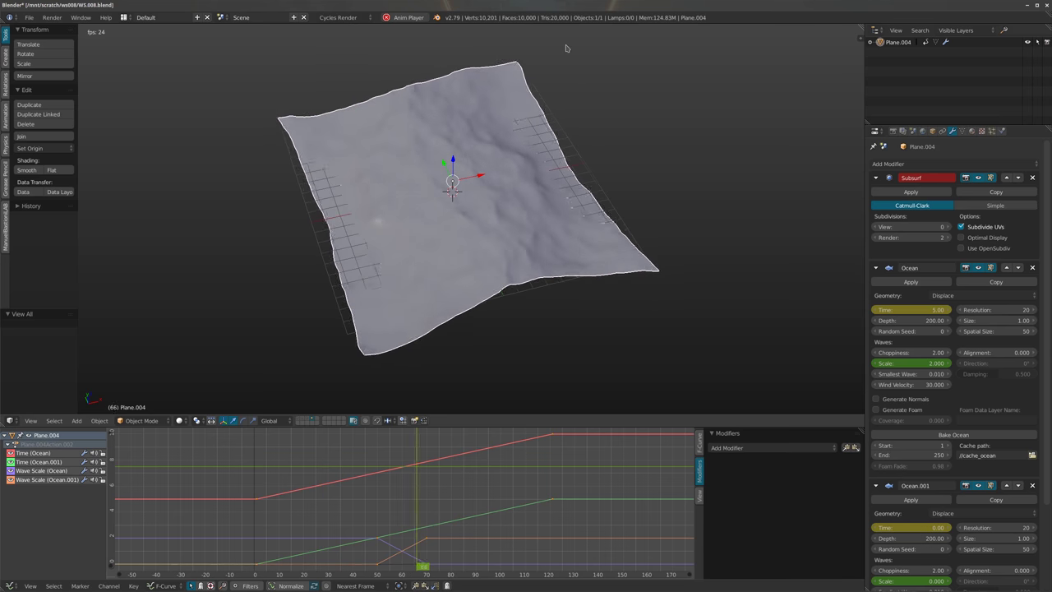
key("alt+a")
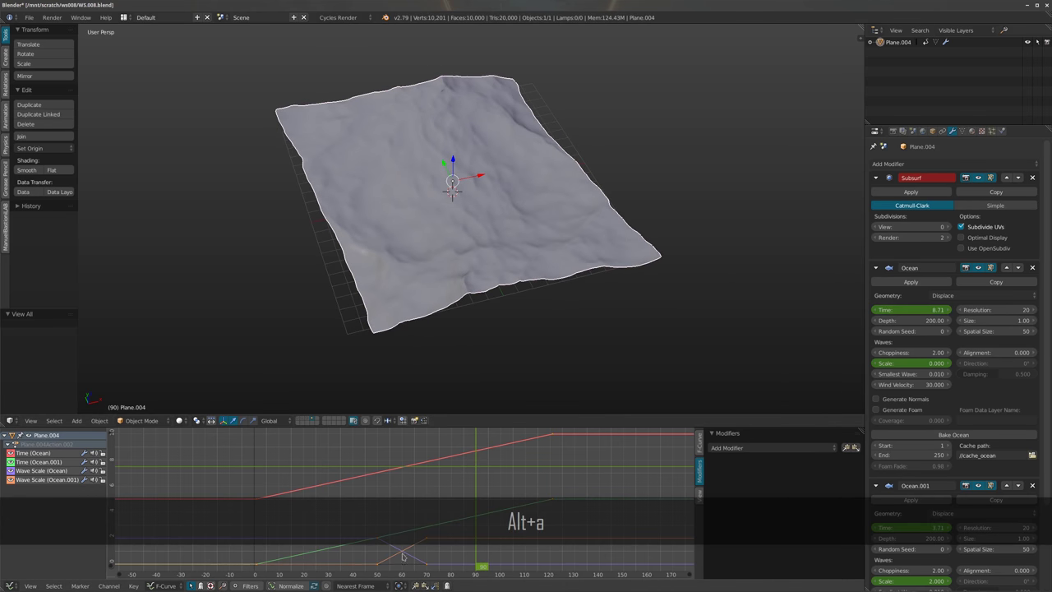
Widen the crossfade by moving Ocean.001's first Scale keyframe to frame 40 and Ocean's last Scale keyframe to frame 80
middle_click_drag(460, 504, 495, 454)
scroll(422, 531, "up", 6)
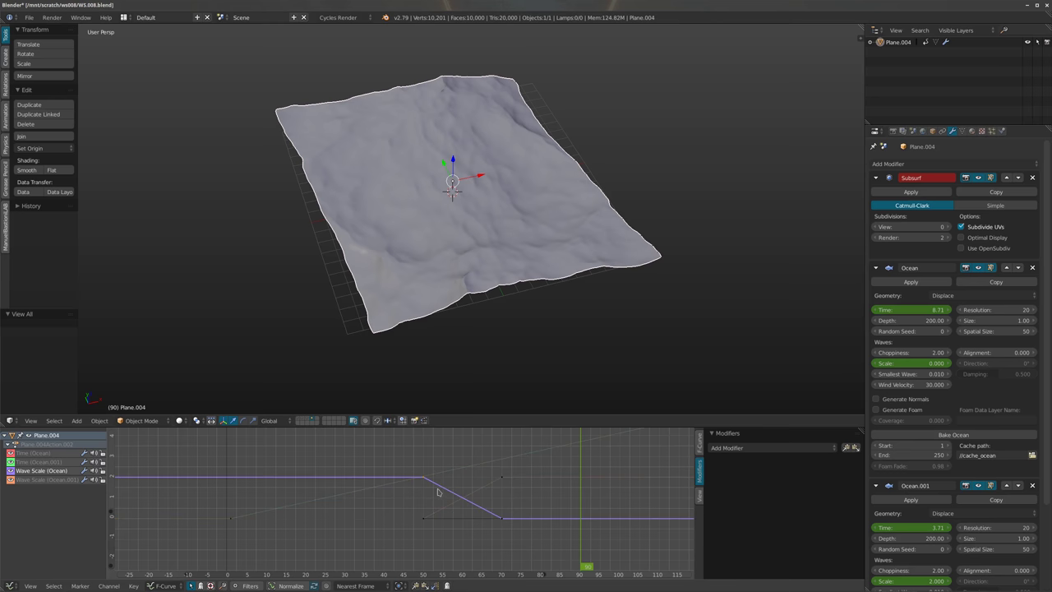
key("g")
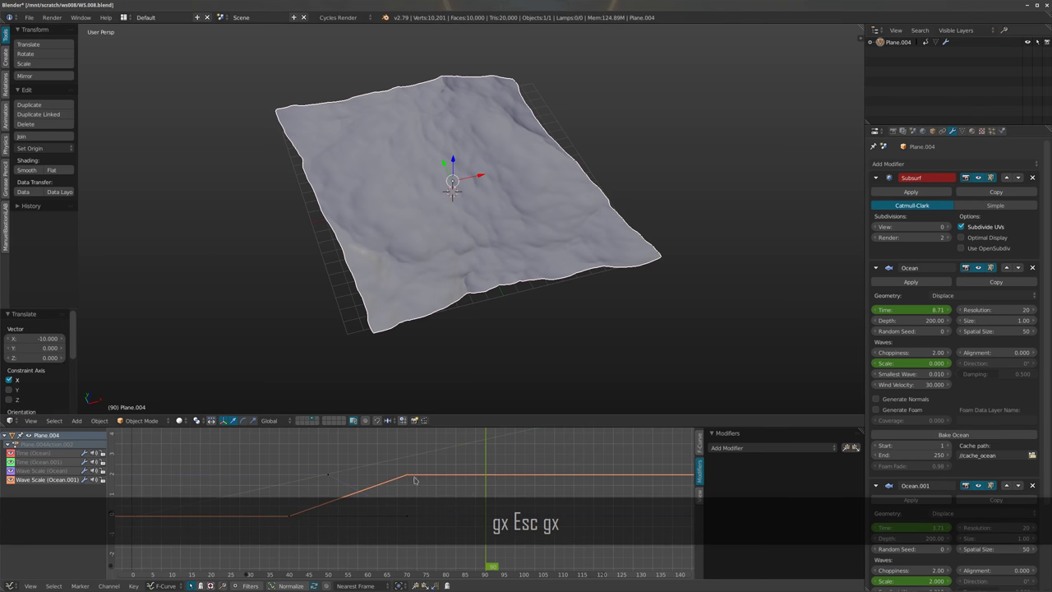
key("g")
key("x")
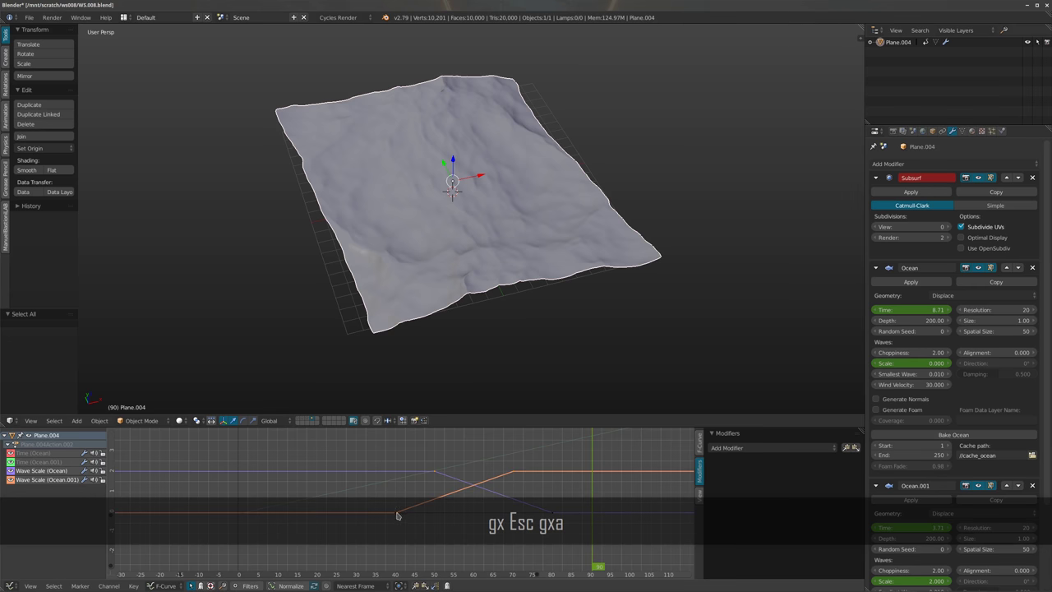
Set the interpolation of all Wave Scale keyframes on both Ocean modifiers to Bezier
right_click(553, 511)
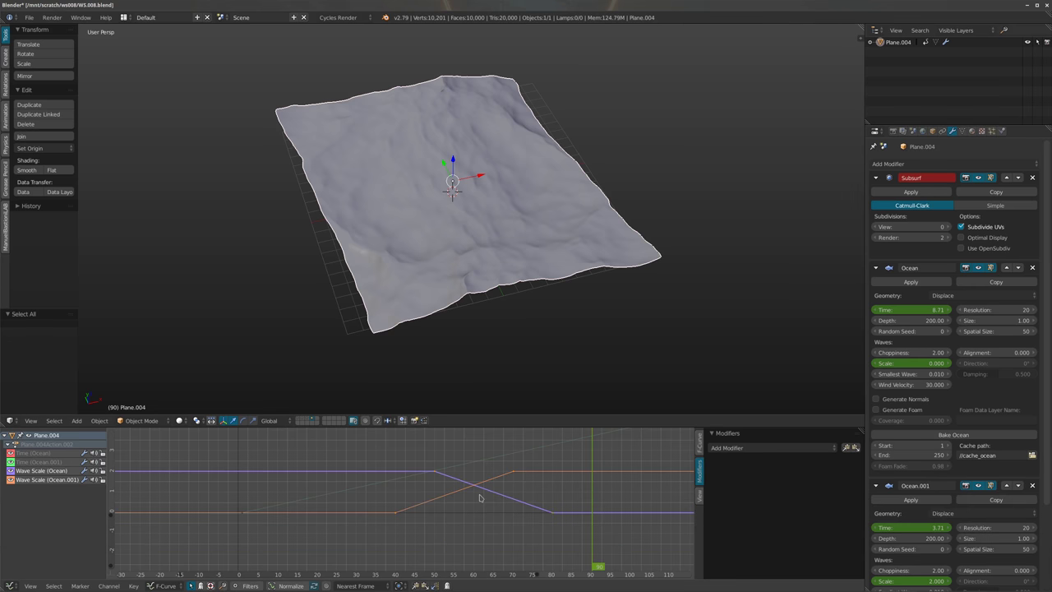
key("t")
left_click(466, 509)
Play the loop from frame 1 with the plane deselected and examine the surface from several angles
scroll(519, 340, "down", 2)
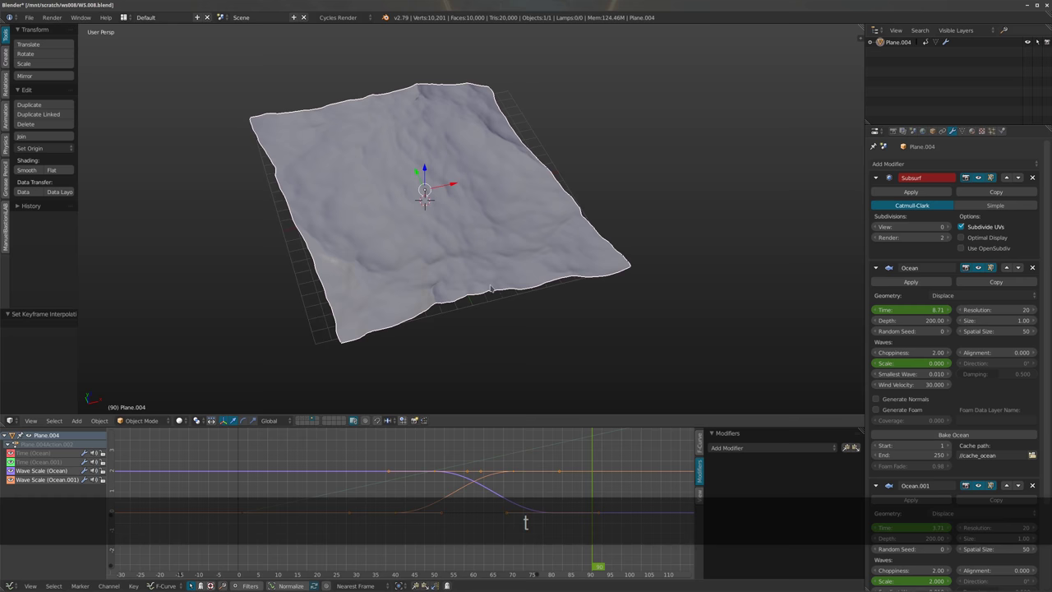
key("shift+Left")
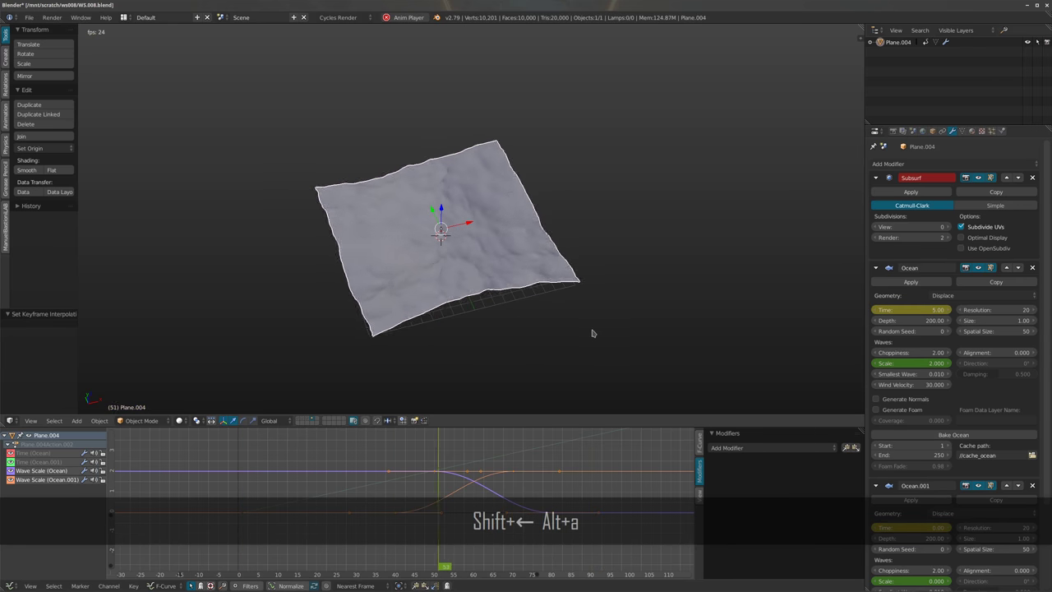
key("a")
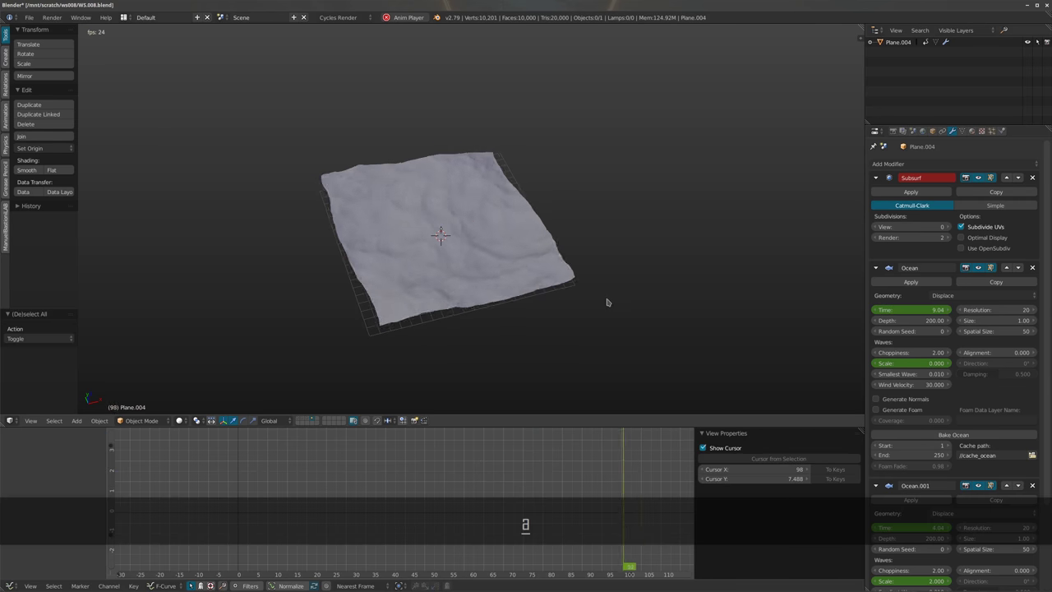
scroll(526, 300, "up", 4)
middle_click_drag(472, 272, 556, 251, "shift")
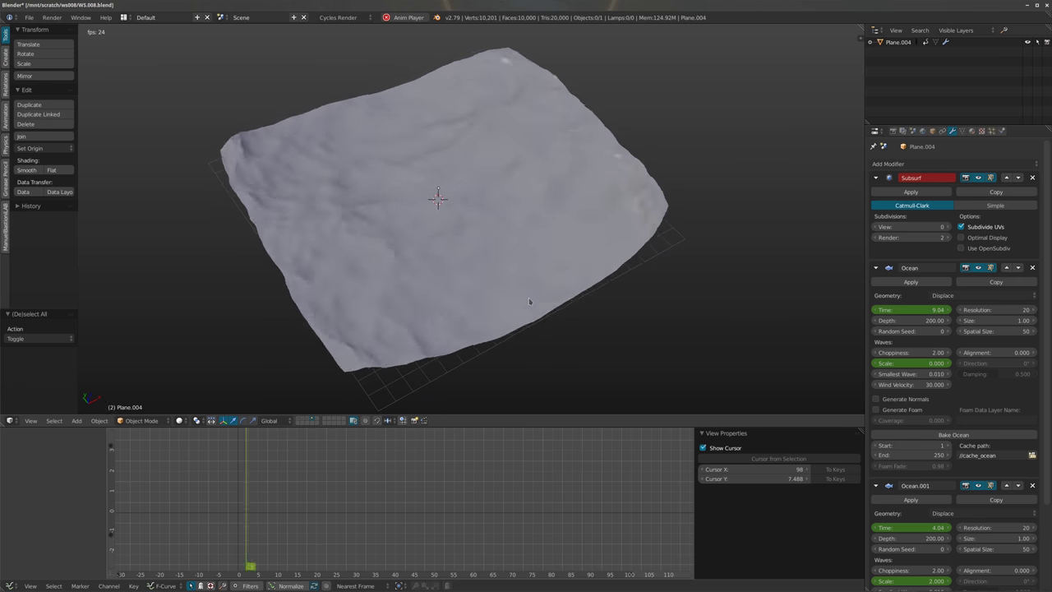
middle_click_drag(498, 284, 566, 258)
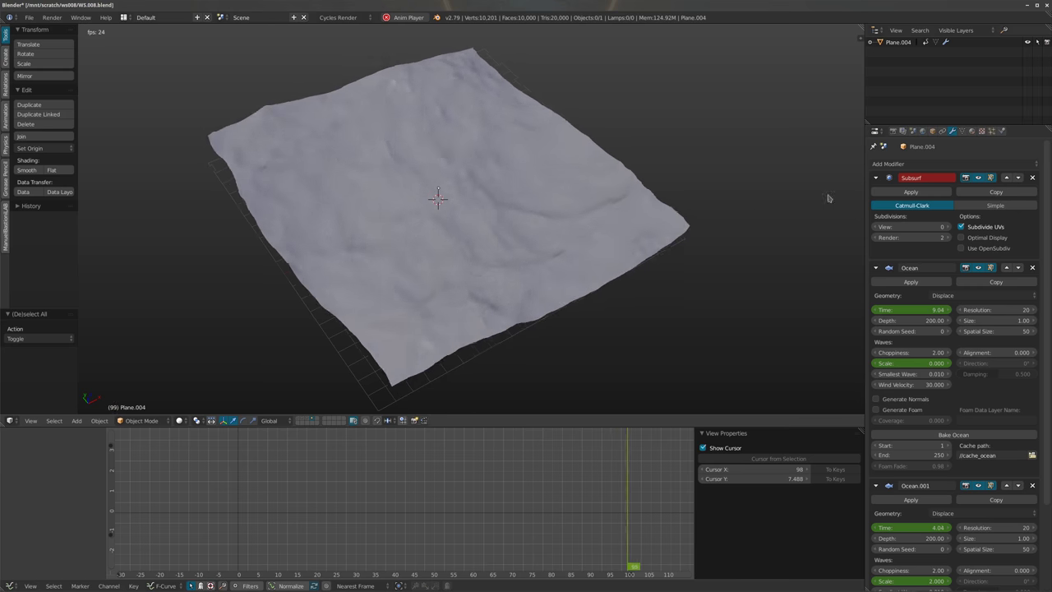
Collapse the Subsurf, Ocean and Ocean.001 modifiers in the stack
left_click(876, 177)
left_click(876, 194)
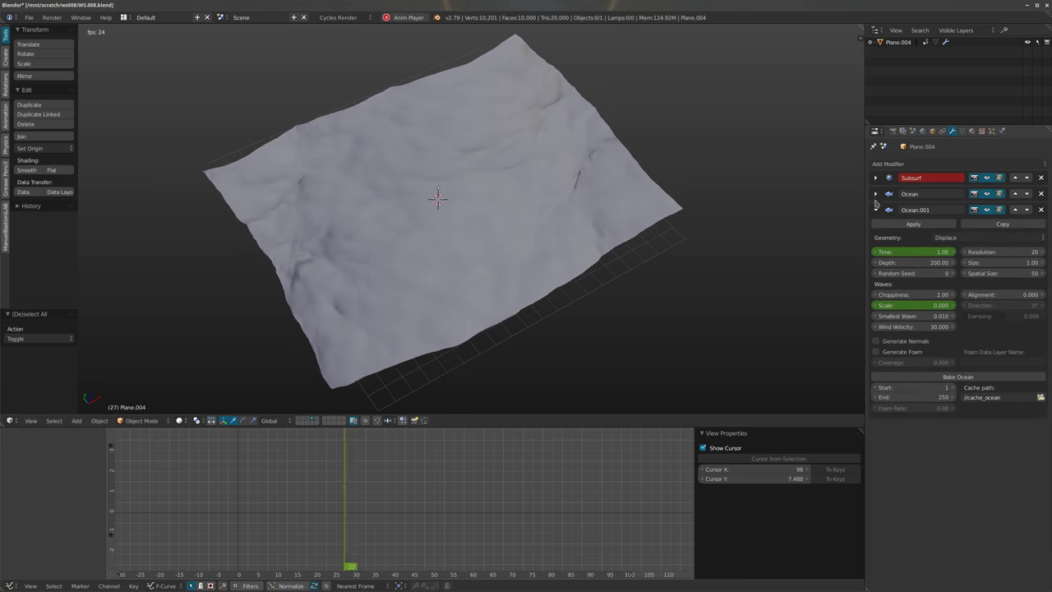
left_click(876, 210)
middle_click_drag(593, 207, 549, 254)
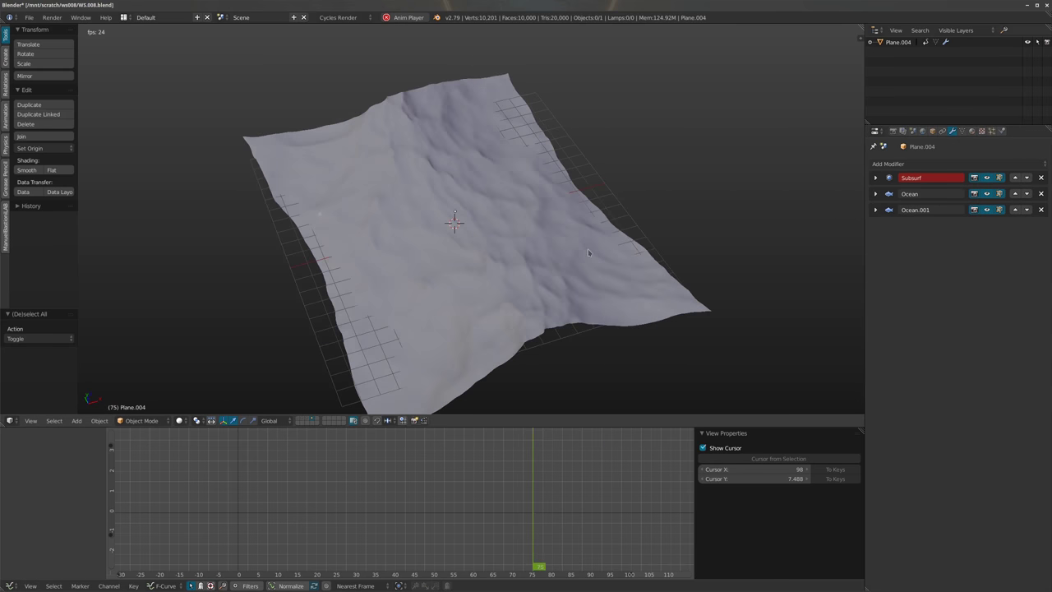
Add a Wave modifier to the ocean plane and play the animation
key("alt+a")
left_click(898, 168)
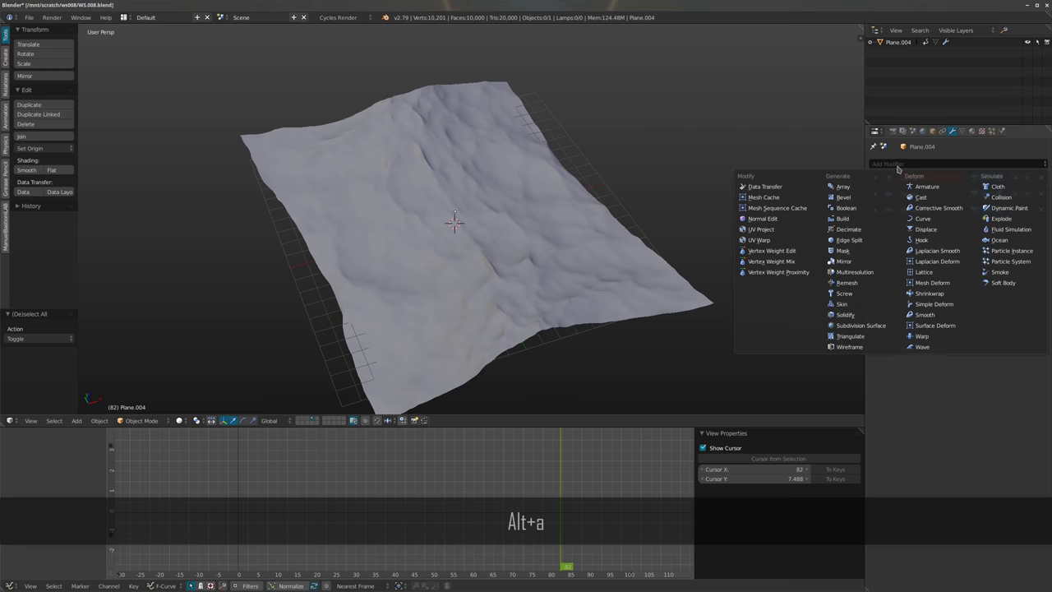
left_click(934, 347)
middle_click_drag(551, 244, 595, 235)
key("alt+a")
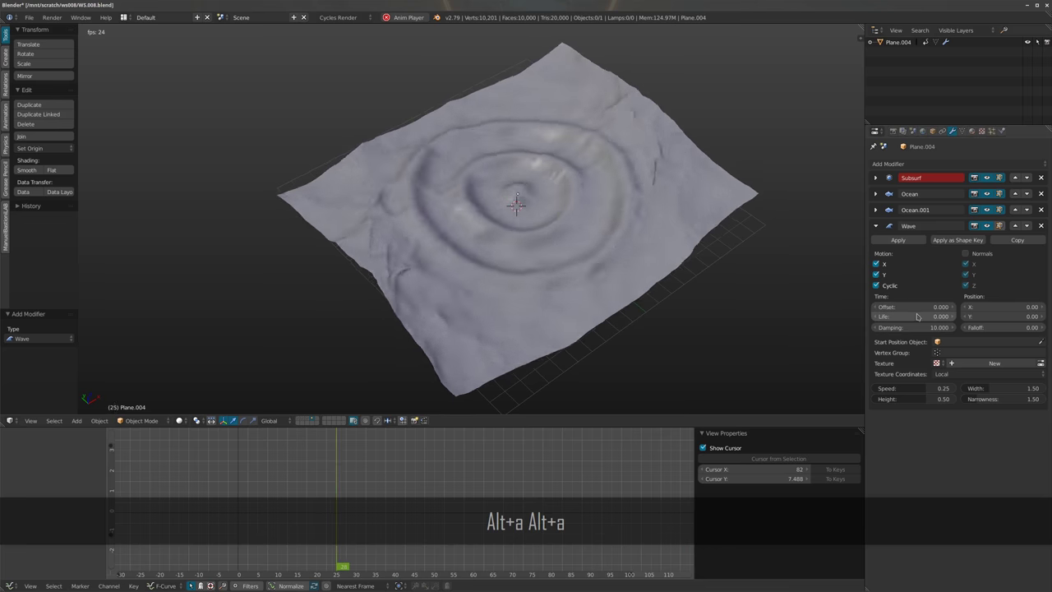
Try the Wave modifier's X position at -22 and watch the waves during playback
left_click_drag(1002, 307, 928, 307)
middle_click_drag(696, 265, 588, 306)
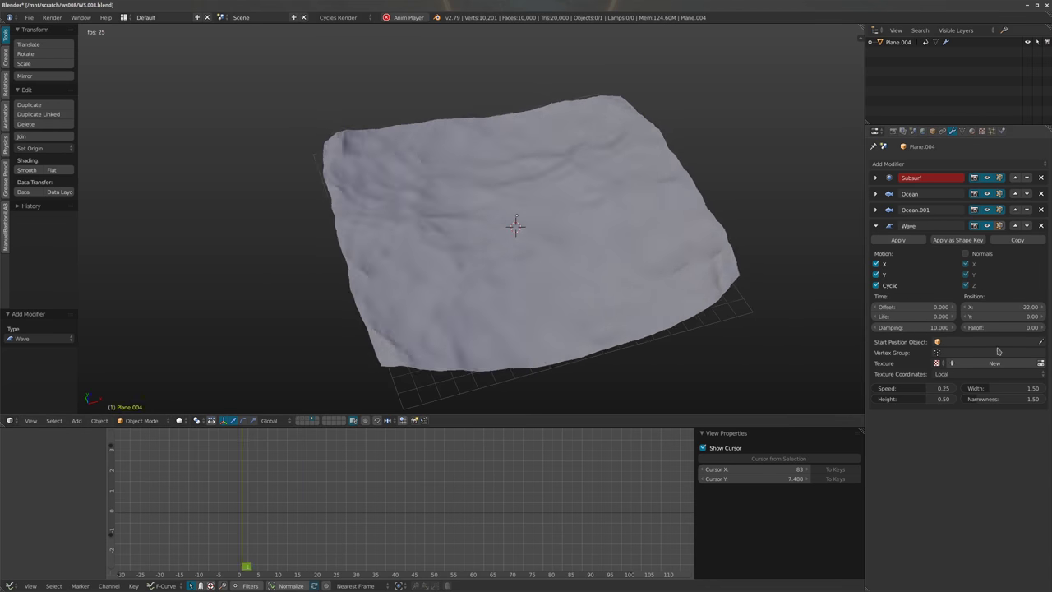
middle_click_drag(634, 262, 605, 254, "shift")
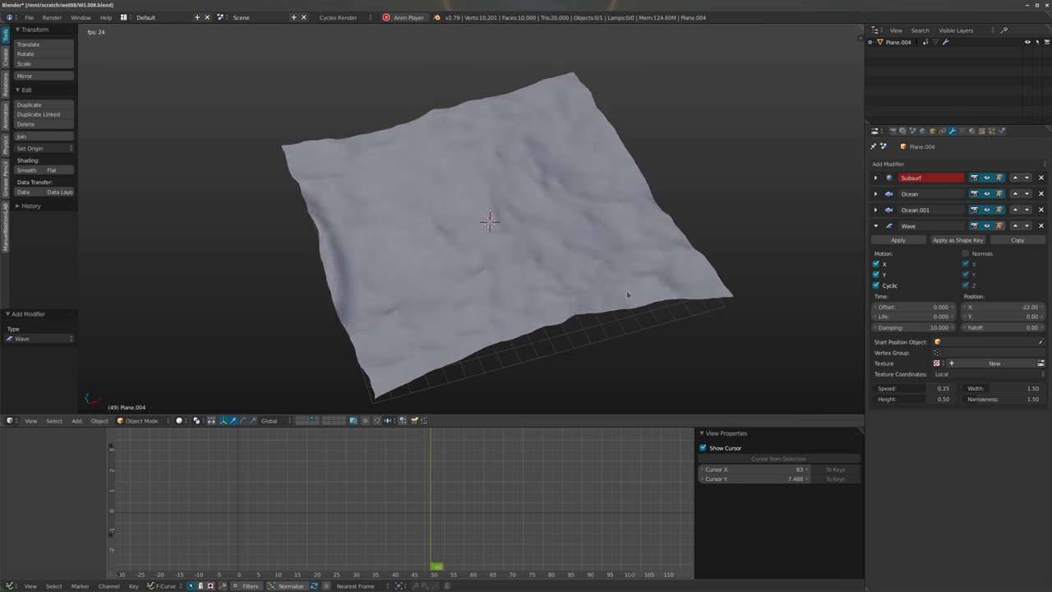
middle_click_drag(626, 294, 605, 290)
key("alt+a")
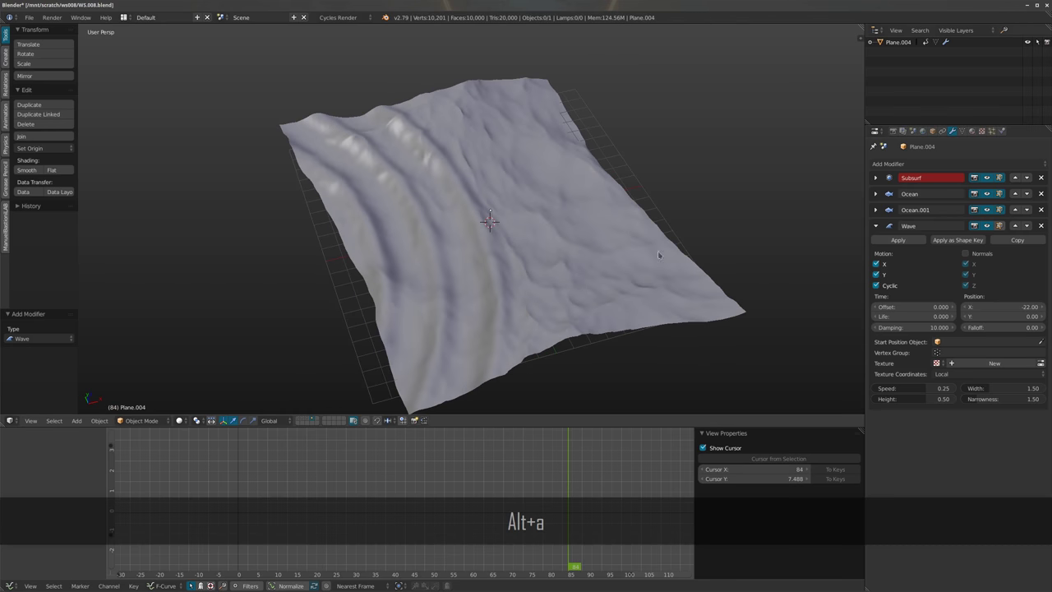
Set the Wave modifier's X position to -25
middle_click_drag(228, 283, 364, 252, "shift")
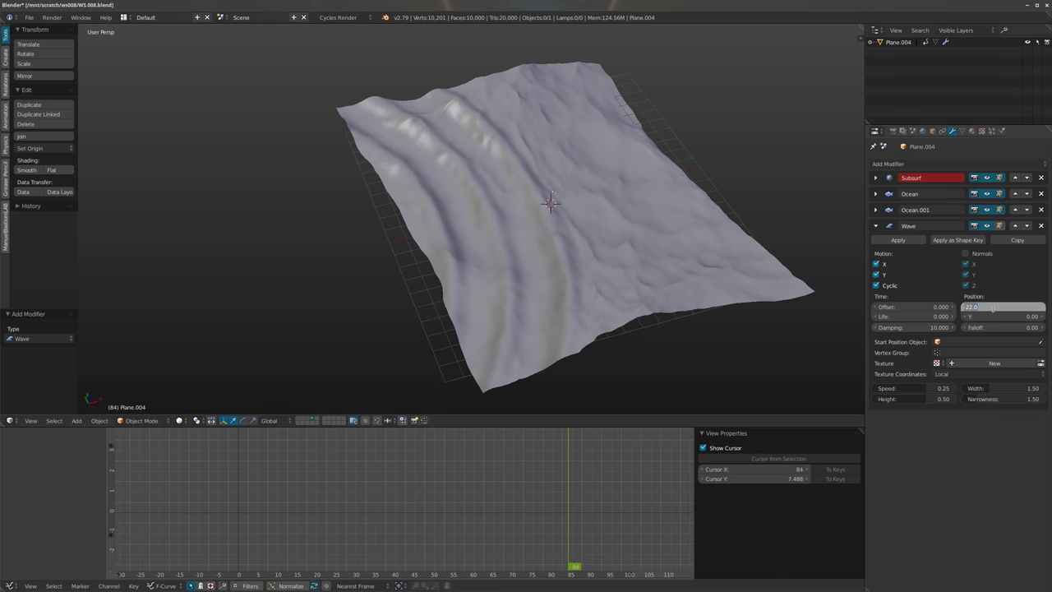
type("-25")
key("Return")
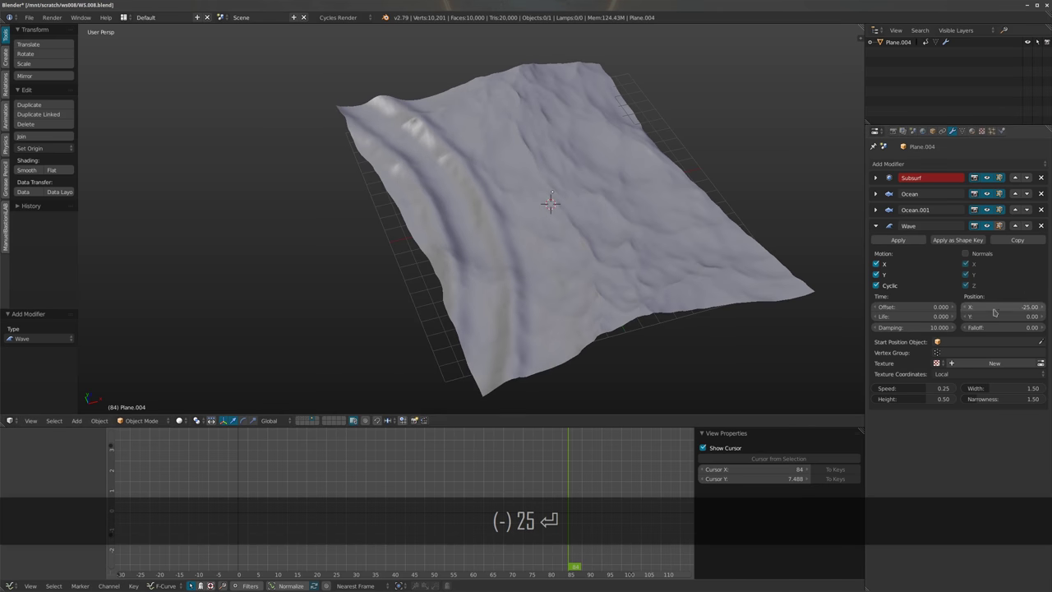
Try a Wave modifier time offset of 240 and play the animation from frame 1
middle_click_drag(601, 220, 853, 277)
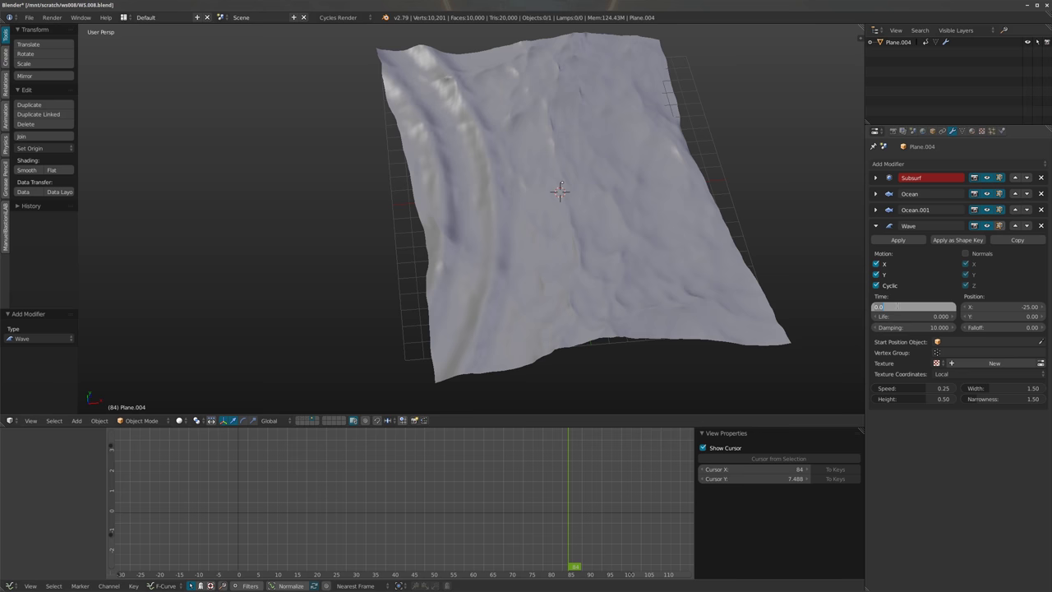
type("2")
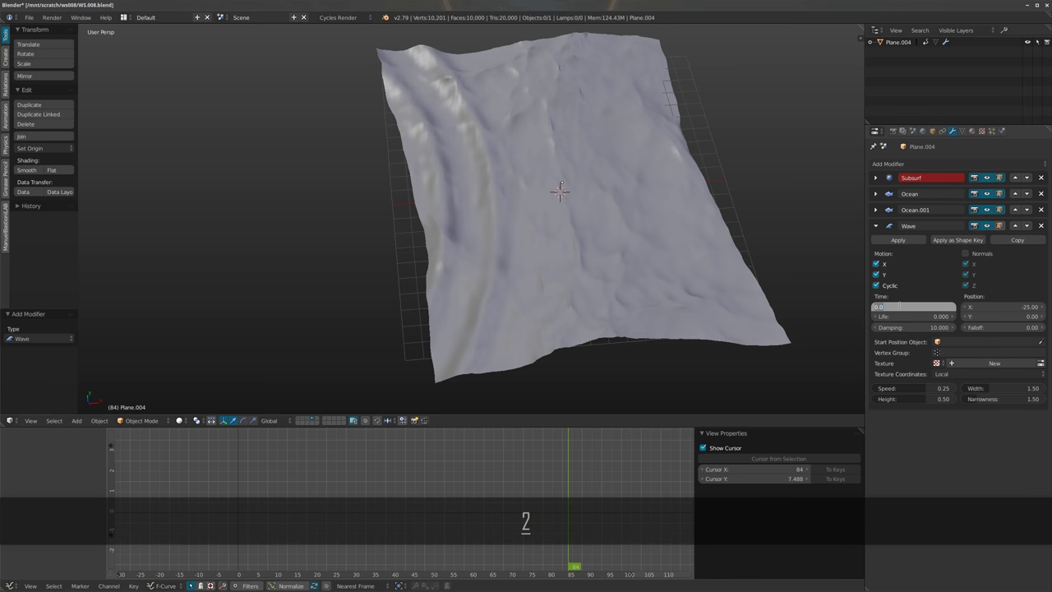
type("40")
key("Return")
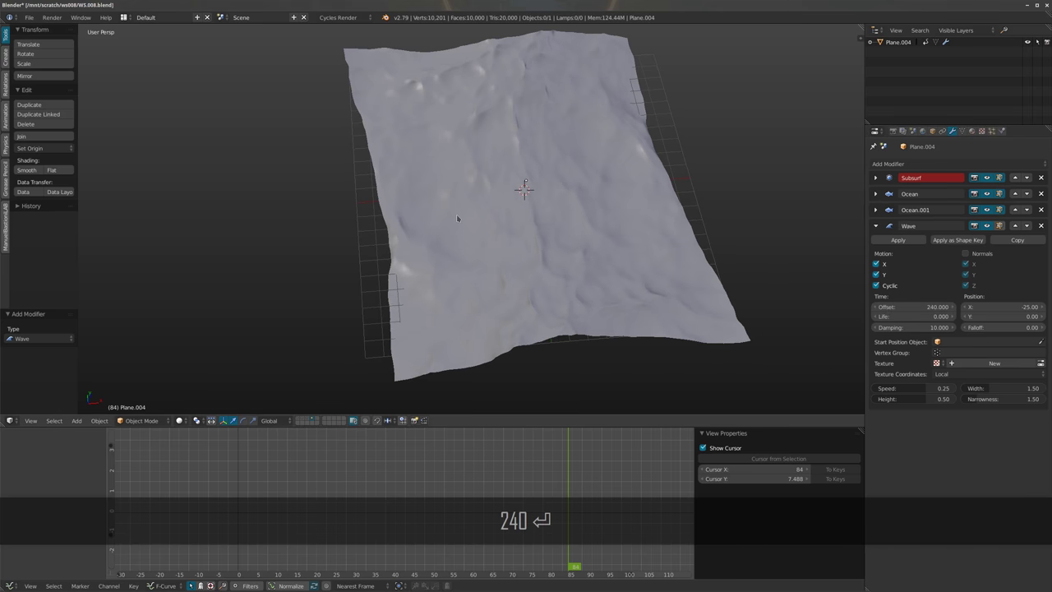
key("shift+Left")
key("alt+a")
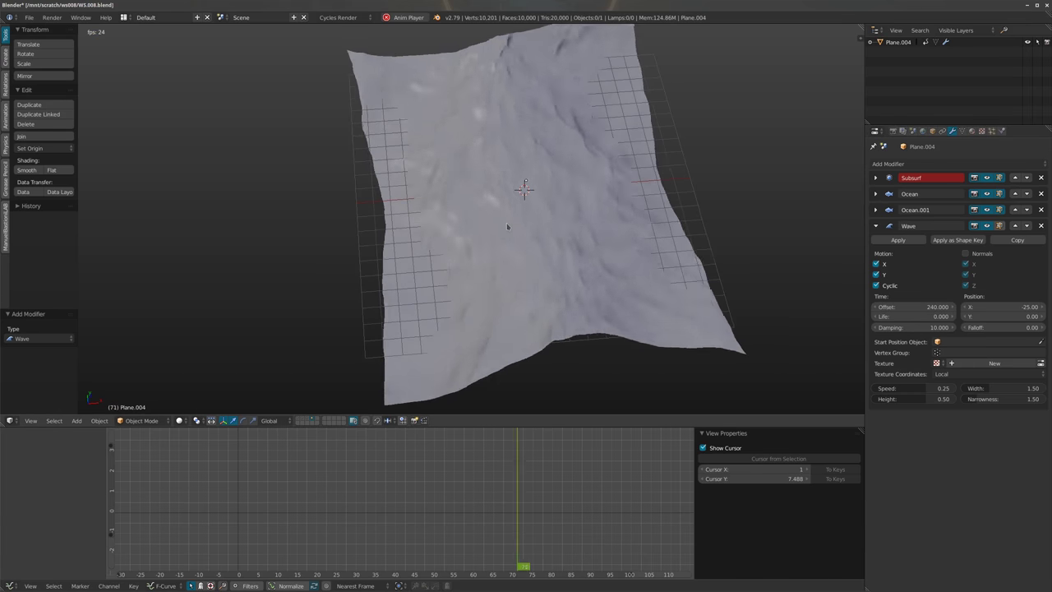
key("alt+a")
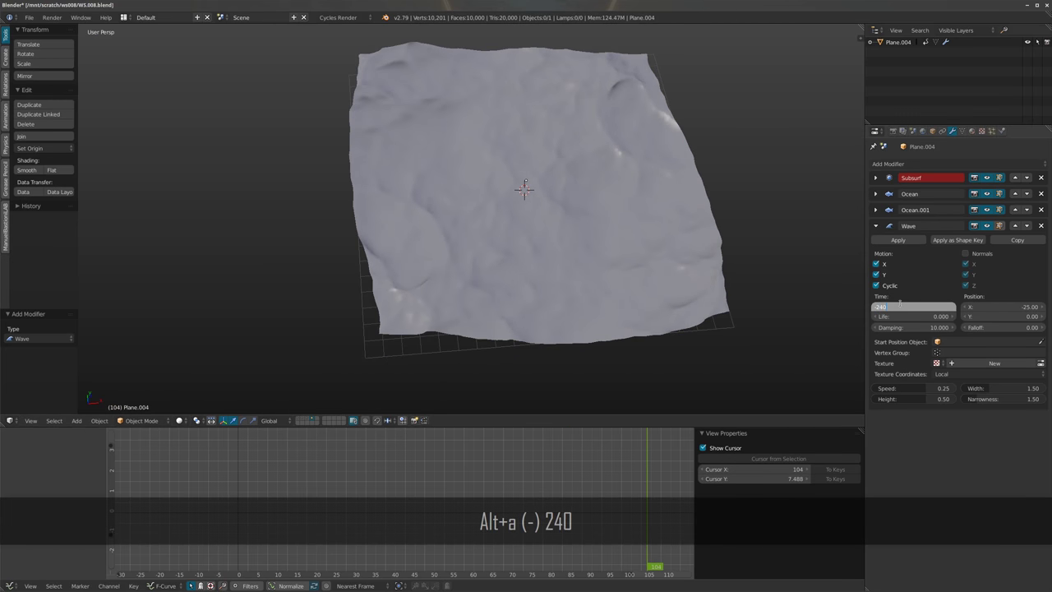
Set the Wave modifier's time offset to -240 and play the animation from frame 1
key("Return")
key("shift+Left")
key("alt+a")
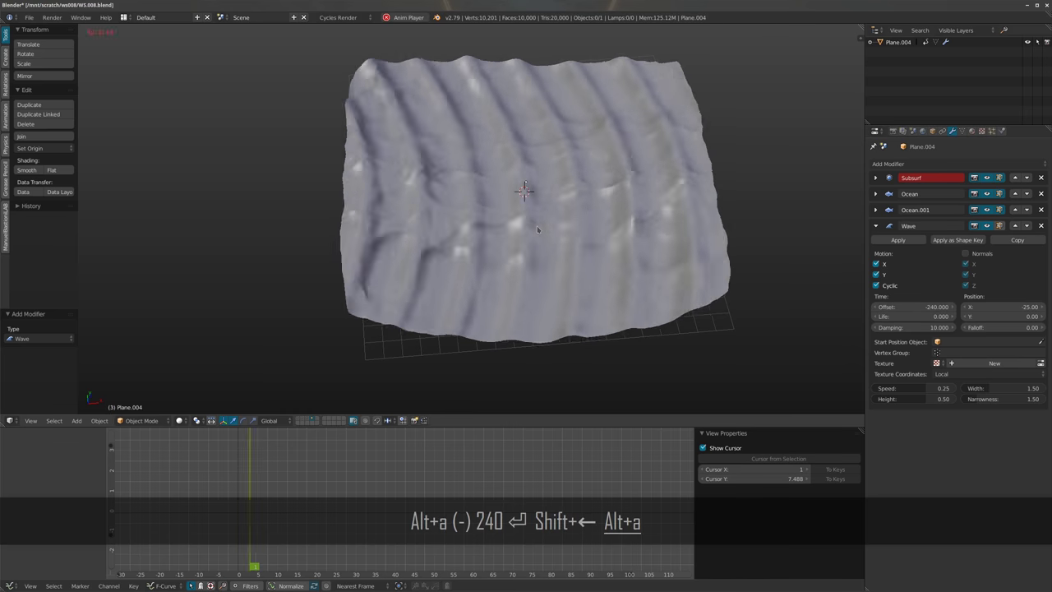
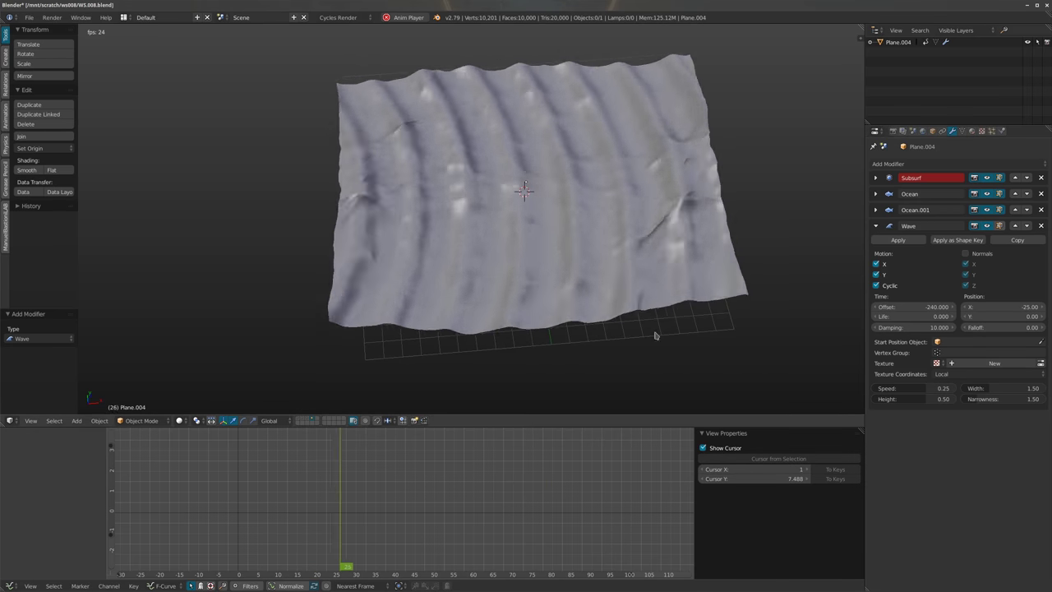
Set the Wave modifier's narrowness to about 0.83 and its width to 2.5
middle_click_drag(559, 317, 554, 275)
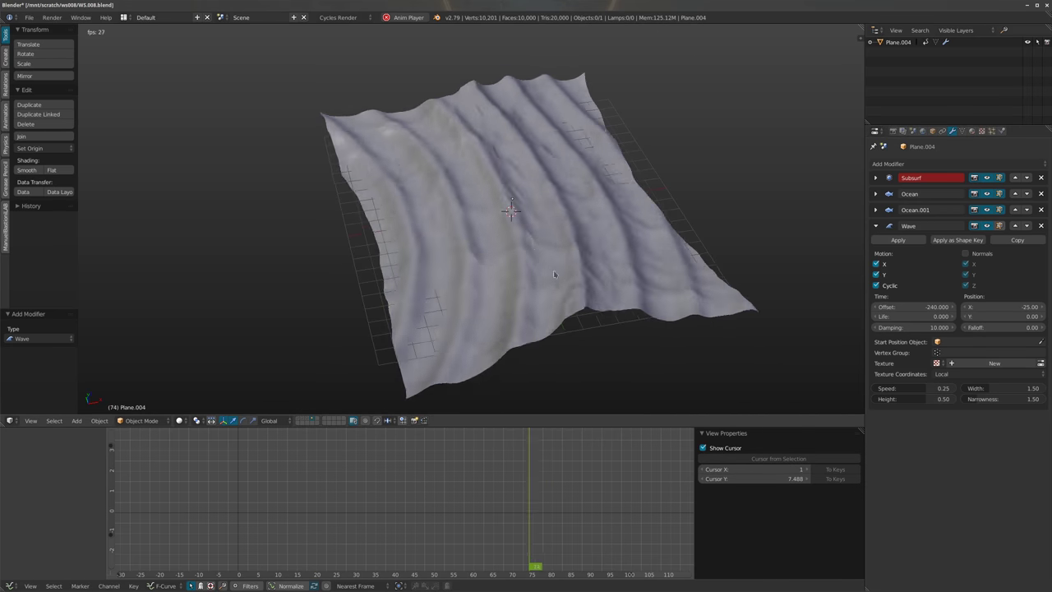
left_click_drag(991, 389, 955, 398)
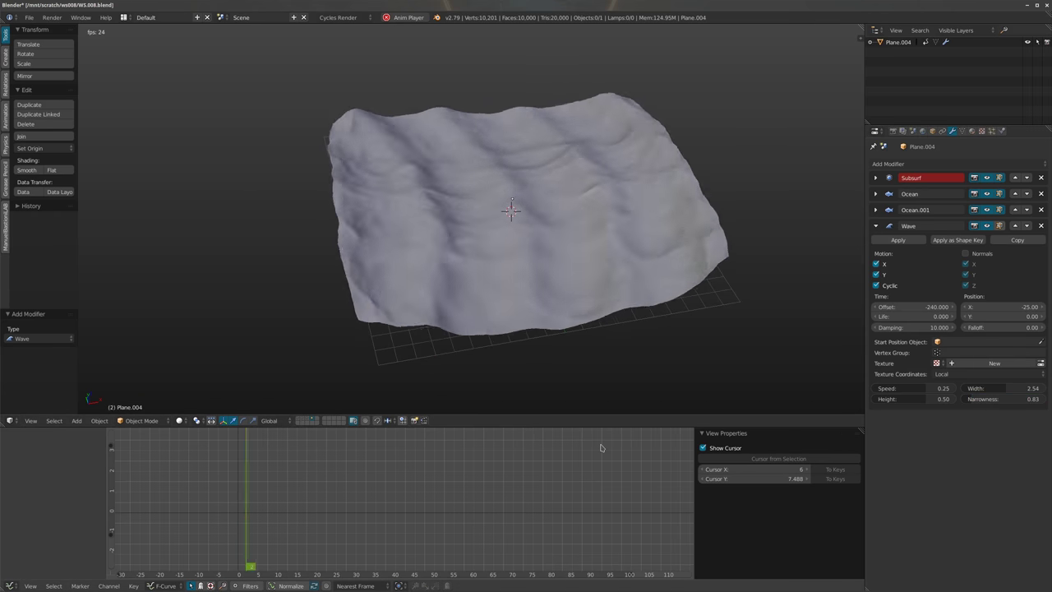
middle_click_drag(616, 237, 616, 272, "shift")
scroll(617, 272, "up", 1)
left_click(1013, 388)
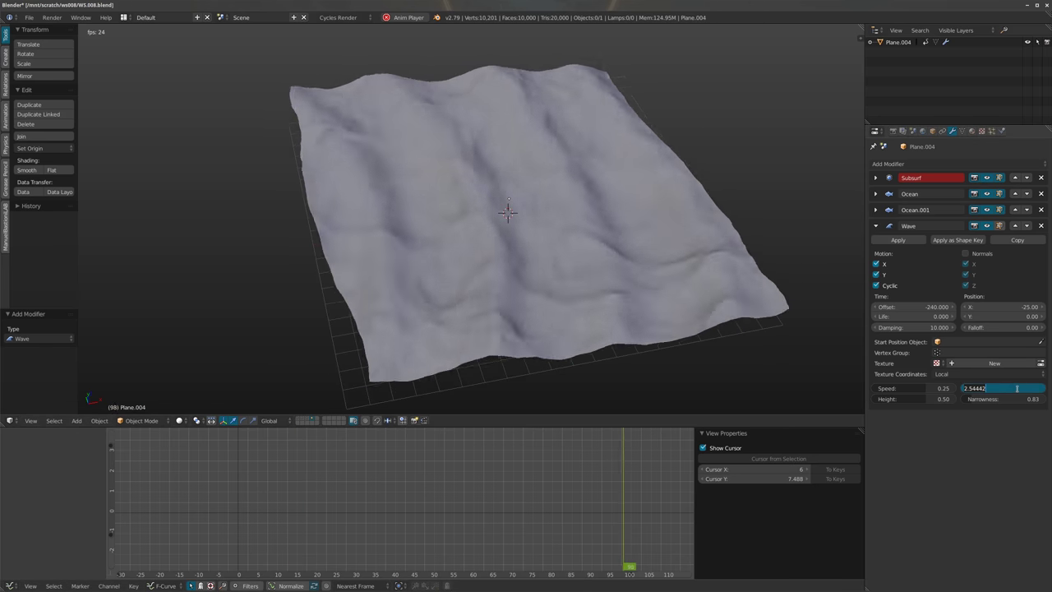
type("2.5")
key("Return")
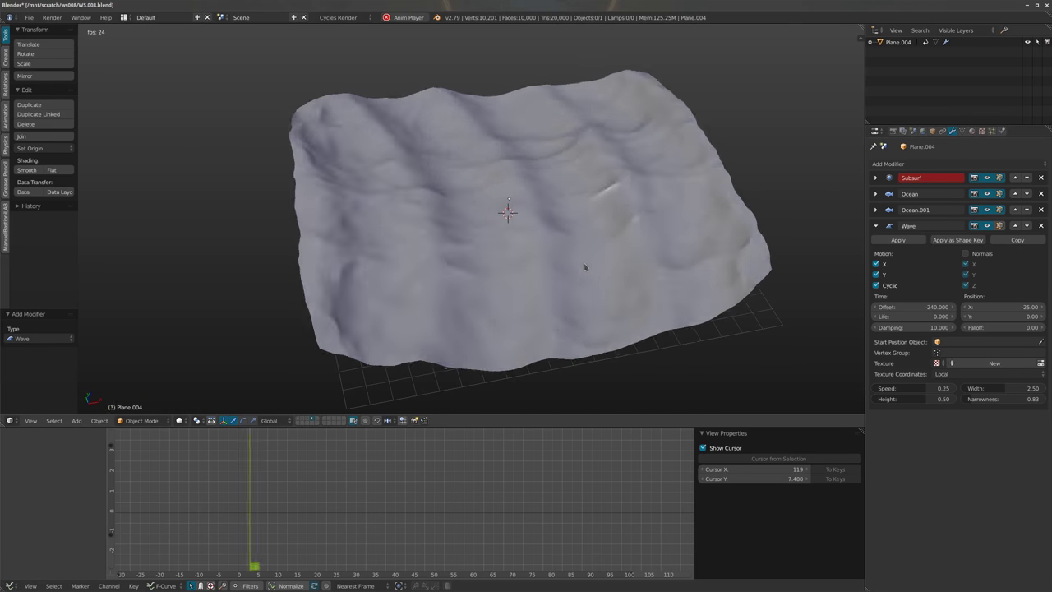
Try a Wave modifier speed of 0.125 while the animation plays
middle_click_drag(639, 260, 567, 279)
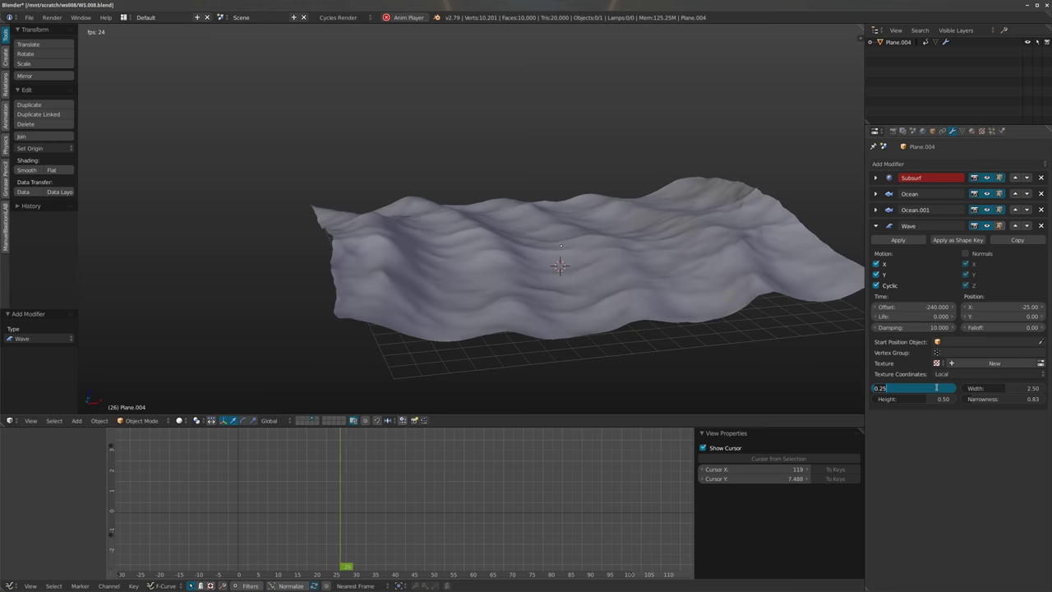
left_click(936, 387)
type(".")
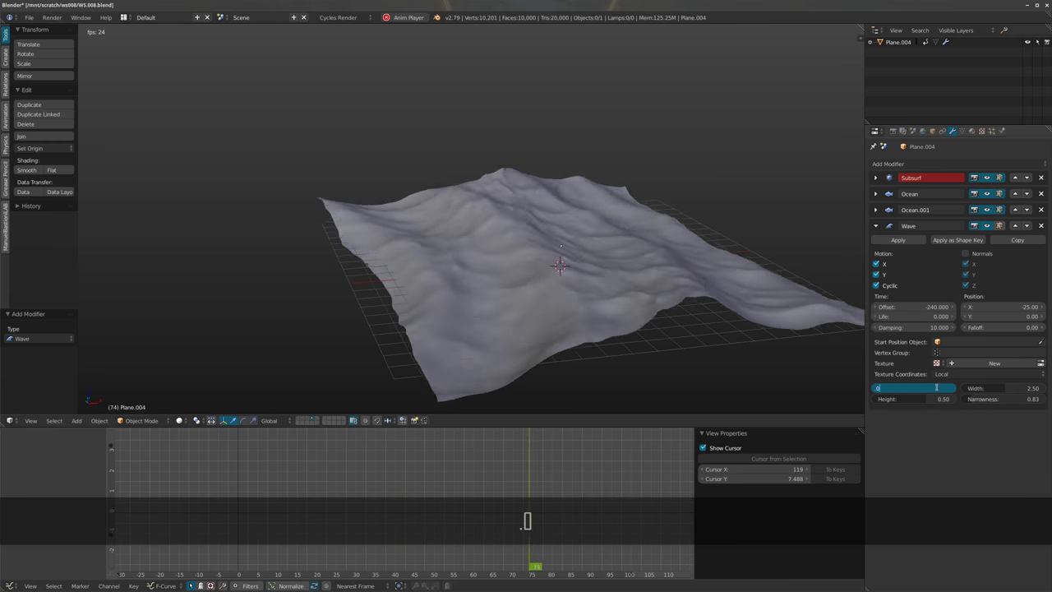
type("125")
key("Return")
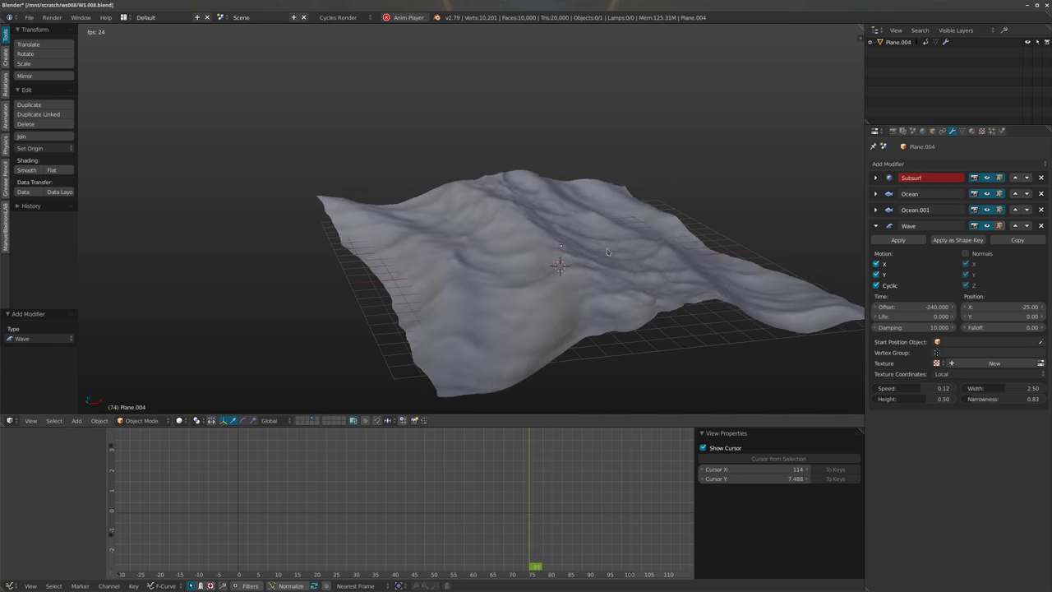
Stop playback and compare the ocean surface at frames 1 and 120 by switching repeatedly between them
key("alt+a")
key("shift+Right")
key("shift+Left")
key("shift+Right")
key("shift+Left")
key("shift+Right")
key("shift+Right")
key("shift+Left")
key("shift+Right")
key("shift+Left")
key("shift+Right")
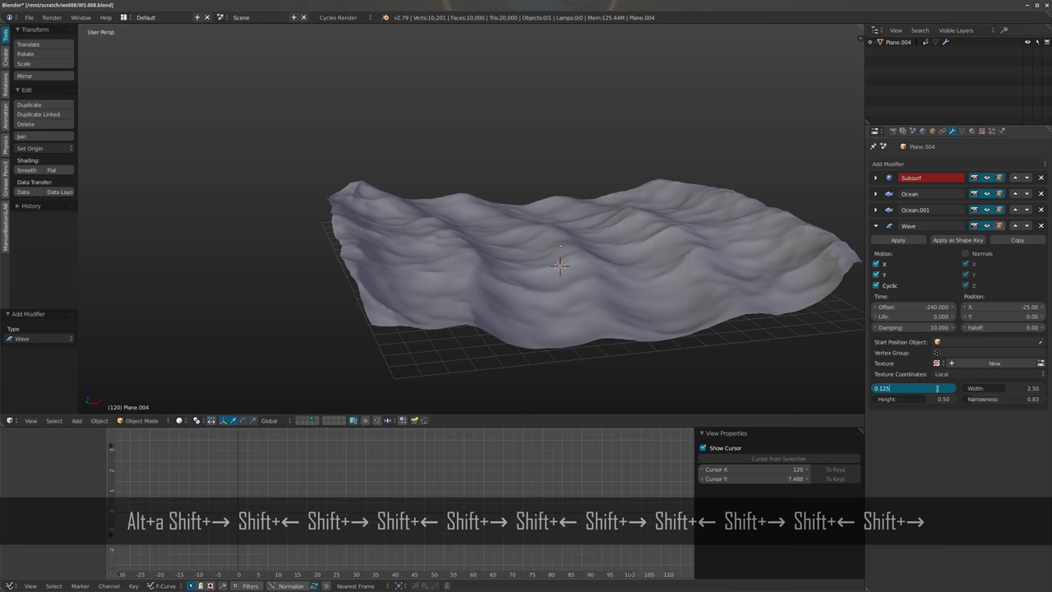
Try a Wave modifier speed of 0.12 and compare frame 1 with frame 120
key("BackSpace")
key("Return")
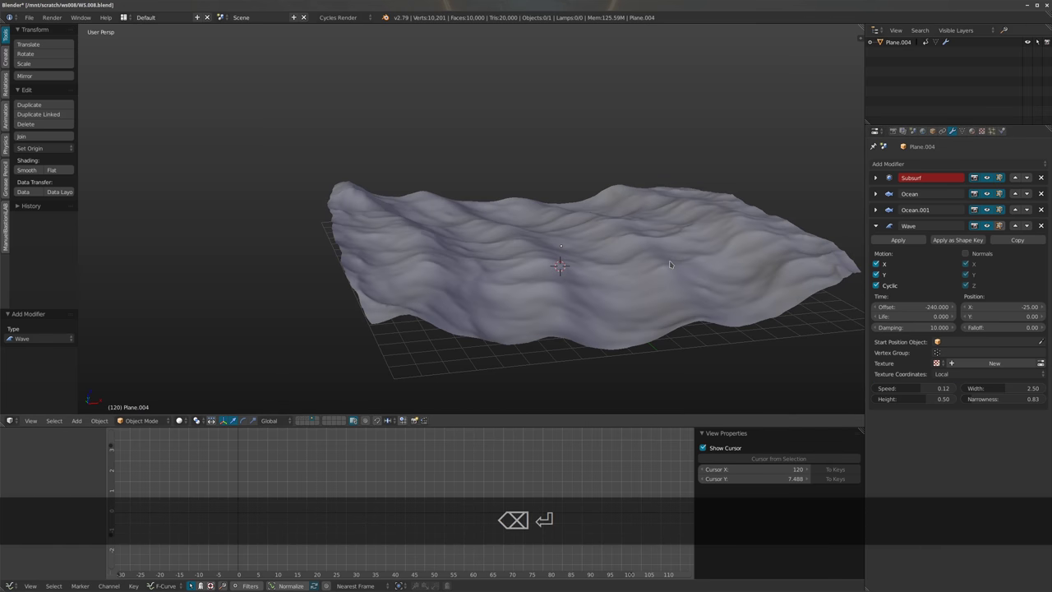
key("shift+Left")
key("shift+Right")
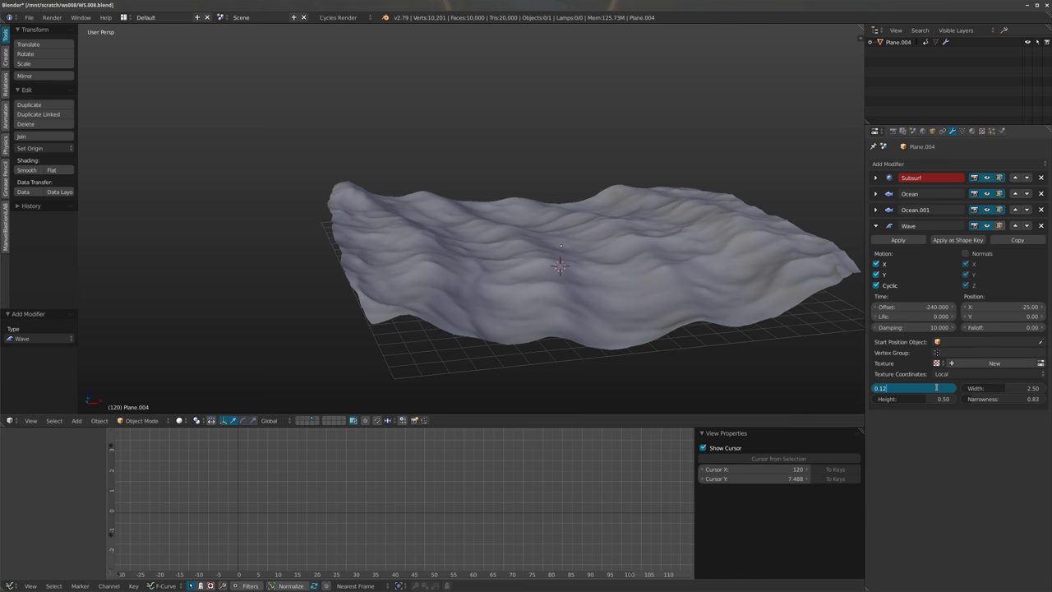
Try a Wave modifier speed of 0.1265, compare frames 1 and 120, and play the animation
type("65")
key("Return")
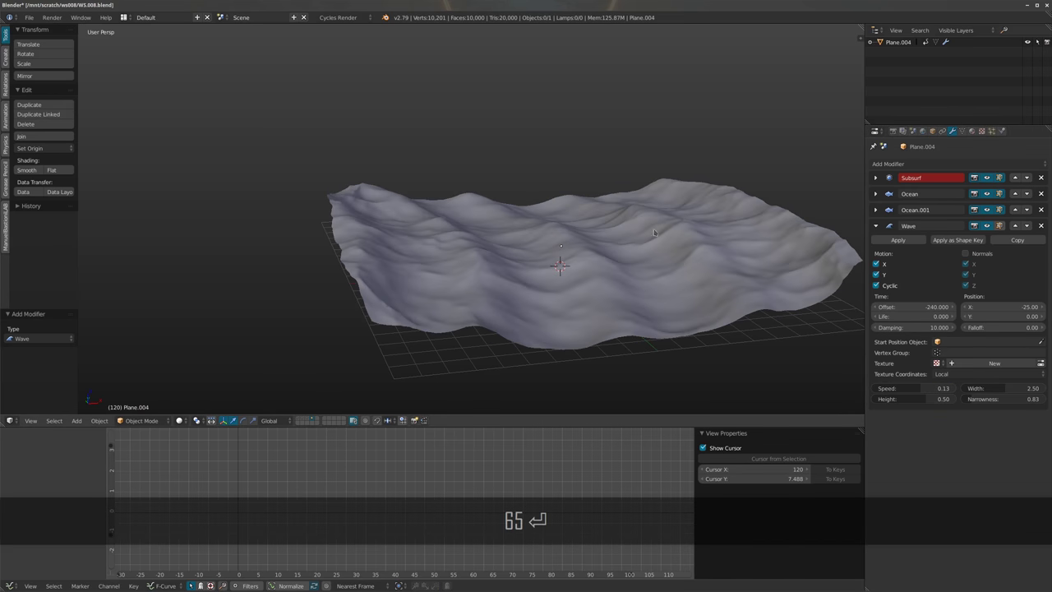
key("shift+Right")
key("shift+Left")
key("shift+Right")
key("shift+Left")
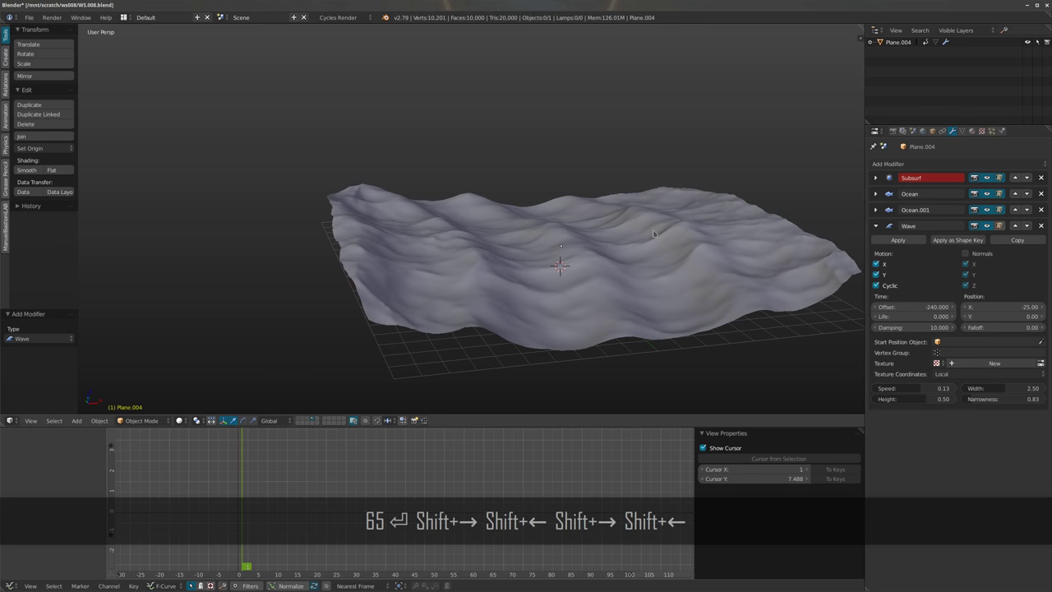
key("shift+Down")
key("shift+Right")
key("shift+Left")
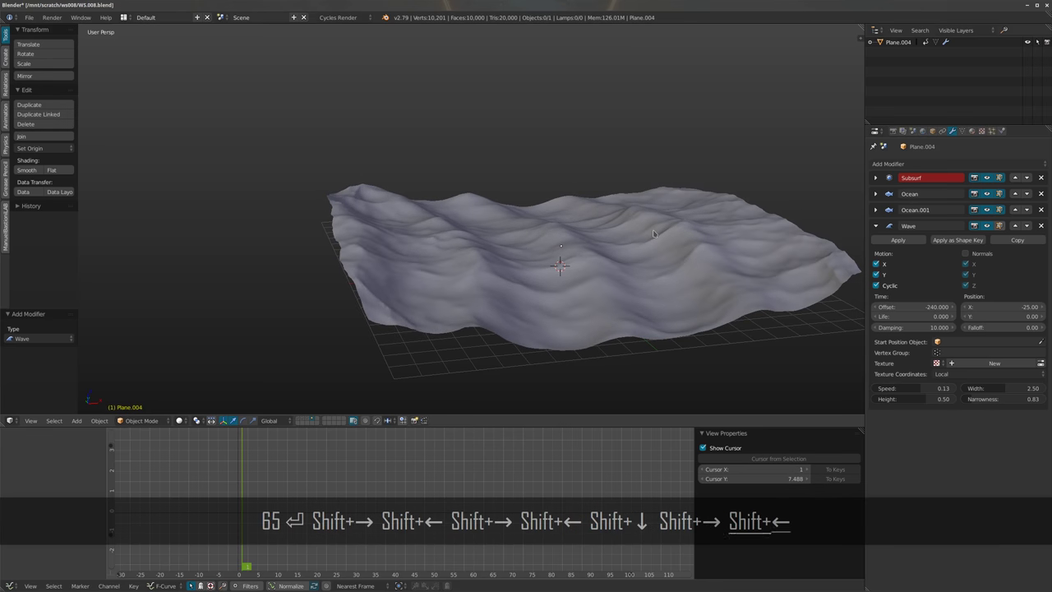
key("shift+Right")
key("alt+a")
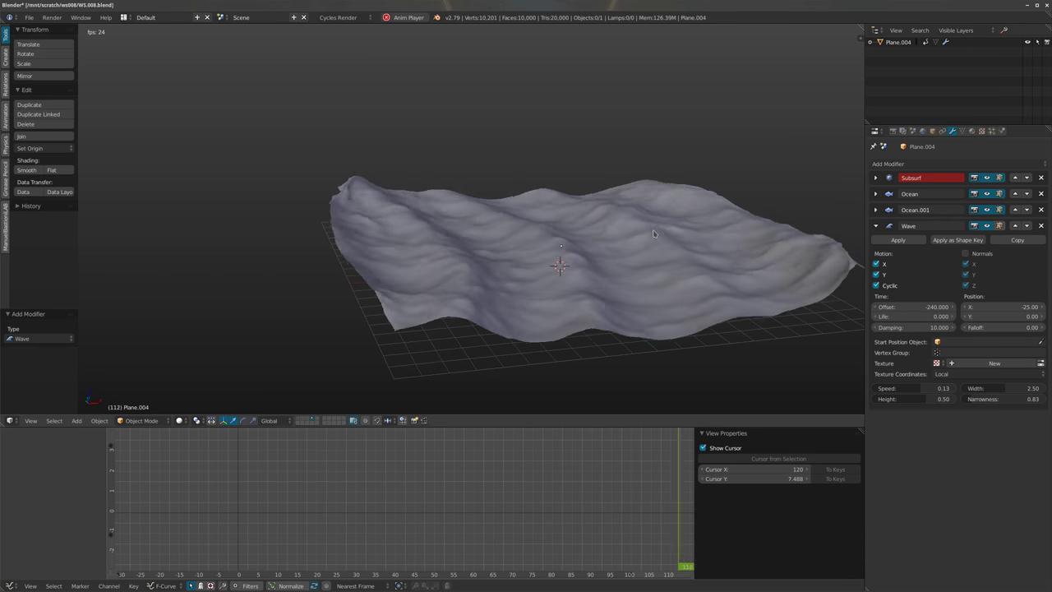
Stop playback at frame 120 and try a Wave modifier speed of 0.1275
key("alt+a")
key("shift+Down")
key("shift+Right")
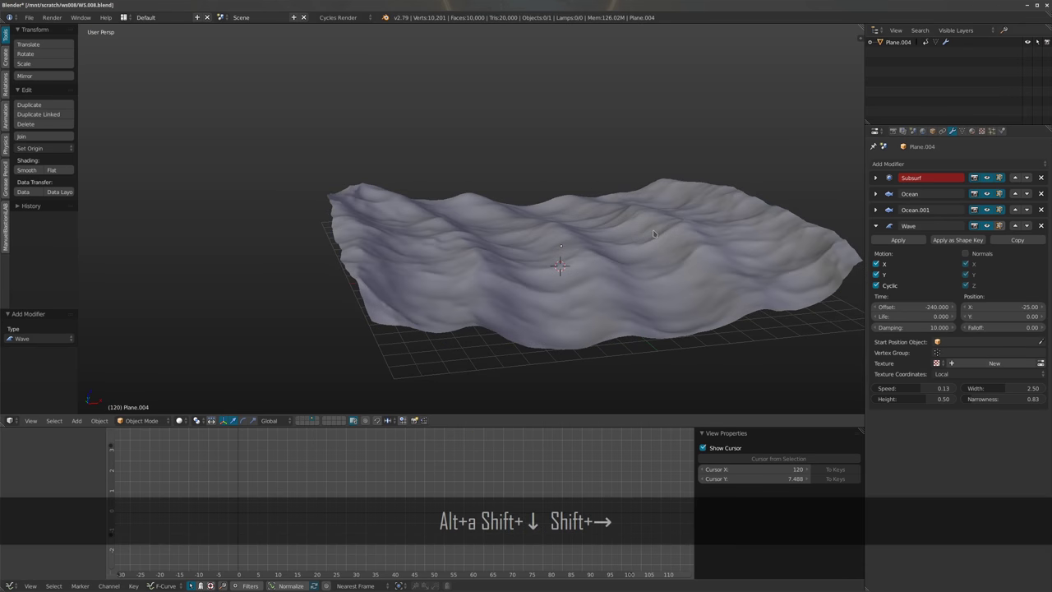
left_click(935, 388)
key("BackSpace")
key("BackSpace")
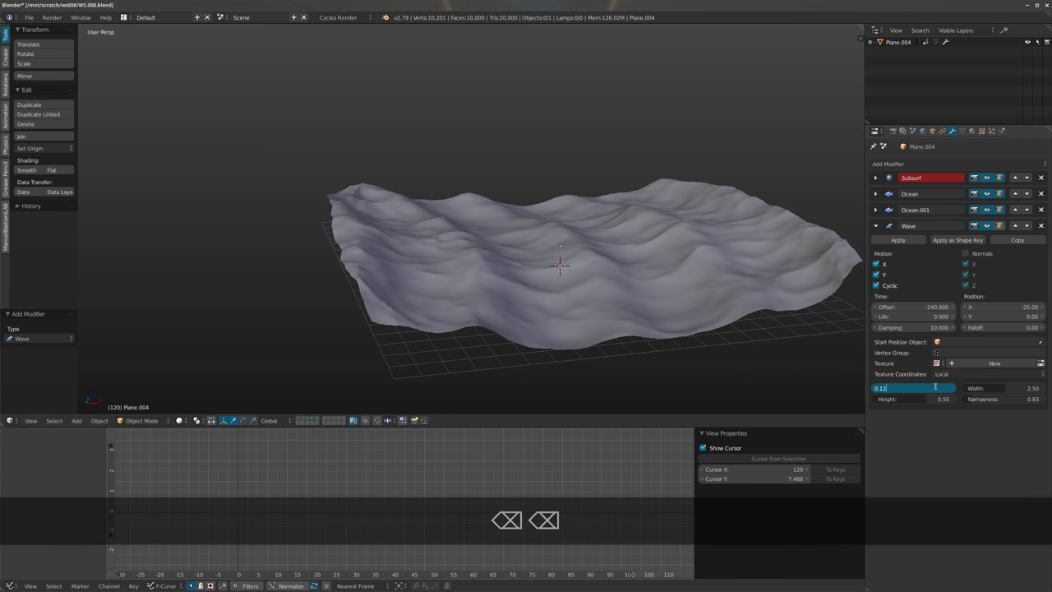
type("75")
key("Return")
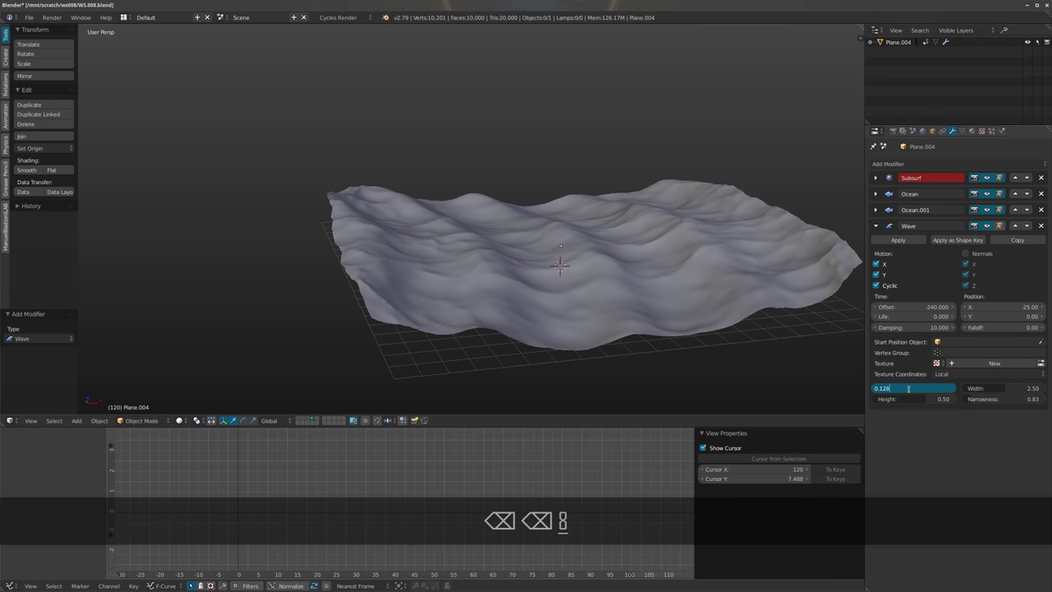
Try a Wave modifier speed of 0.128 and play the animation from frame 1
key("shift+Left")
key("alt+a")
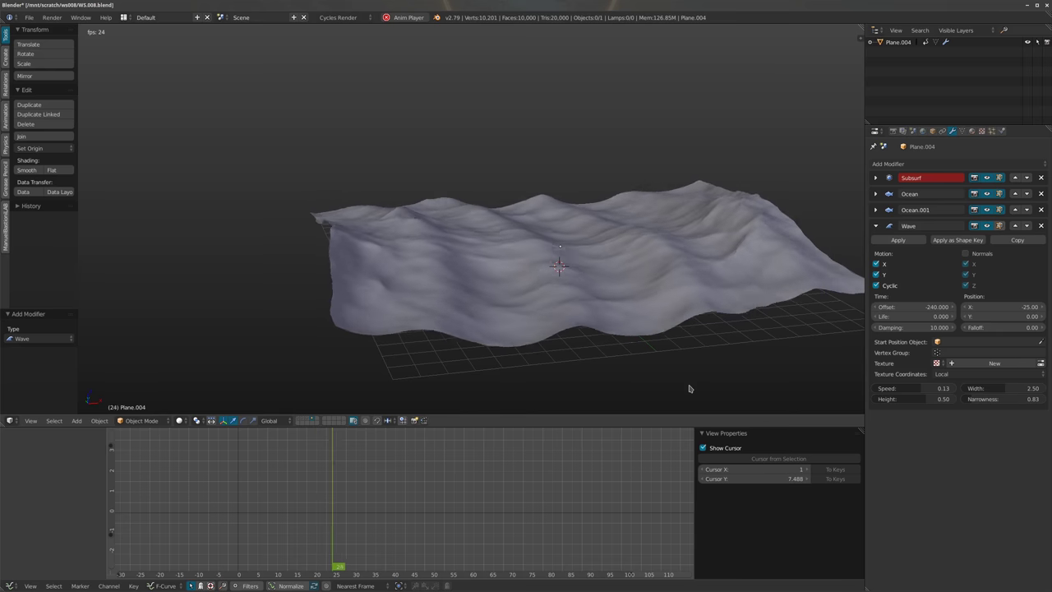
key("alt+a")
Try a Wave modifier speed of 0.124 and play the animation across the loop point
key("shift+Left")
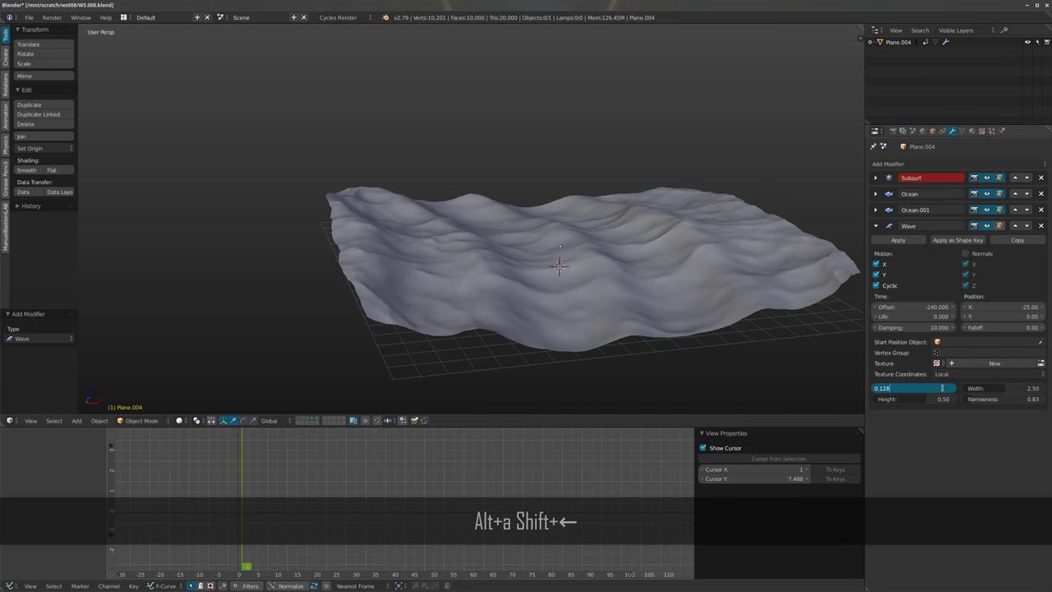
key("Return")
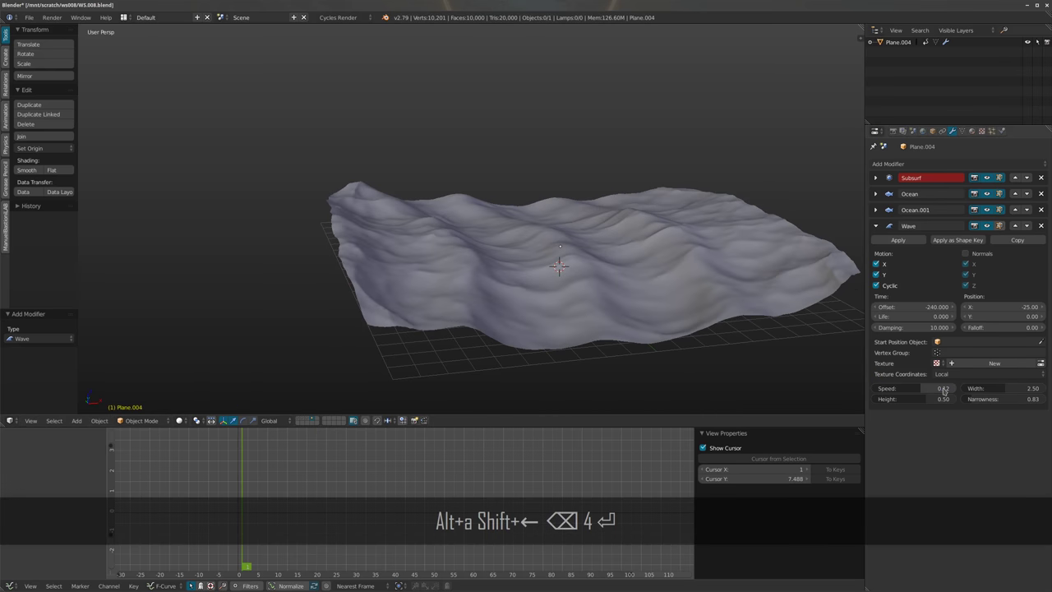
key("shift+Right")
key("alt+a")
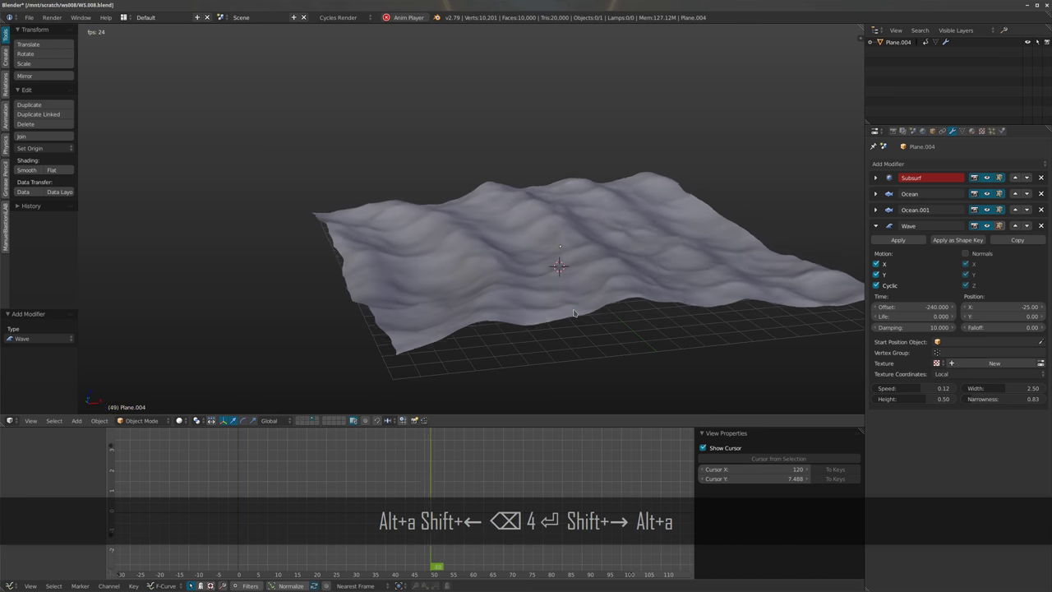
key("alt+a")
key("alt+a")
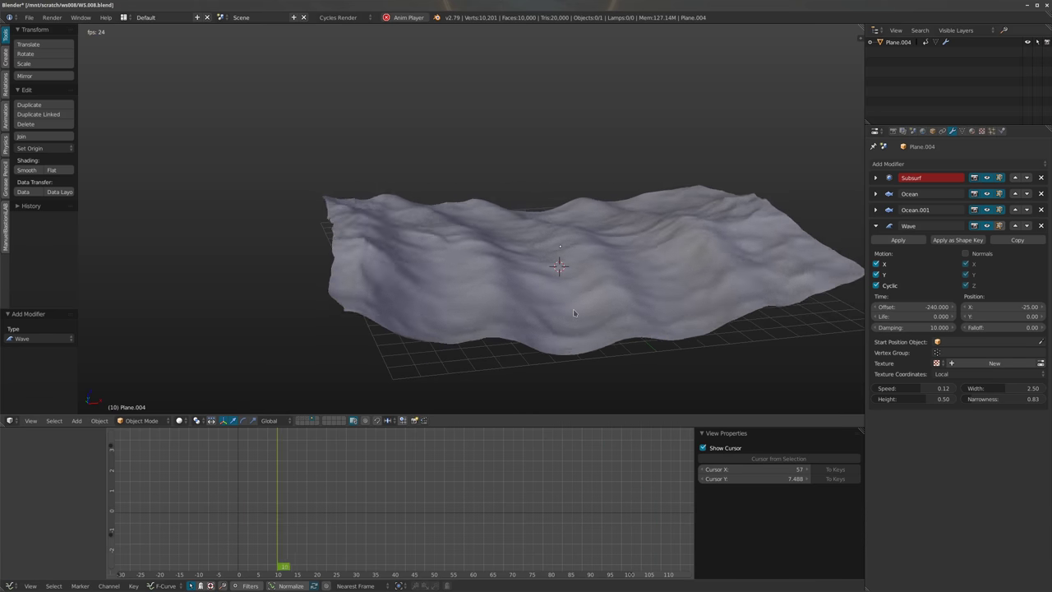
key("alt+a")
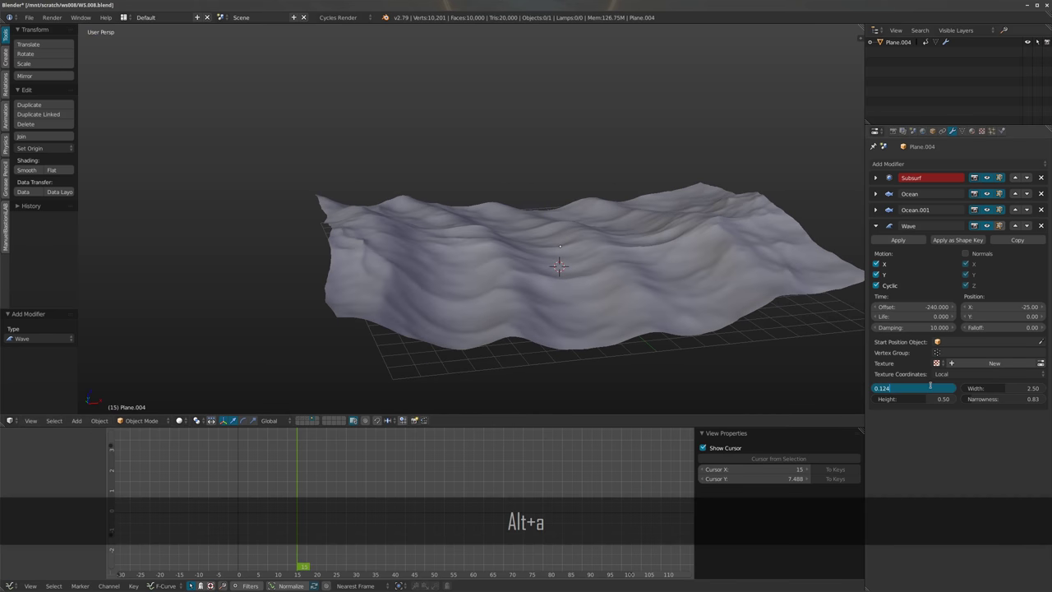
Try a Wave modifier speed of 0.127 and compare the first and last frames
key("Return")
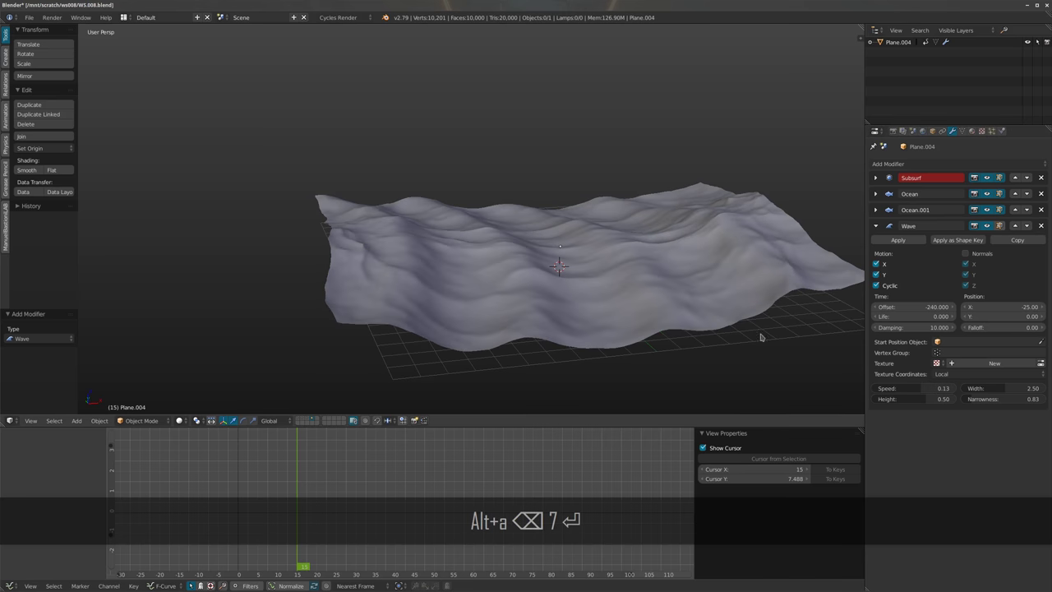
key("shift+Right")
key("shift+Left")
key("shift+Right")
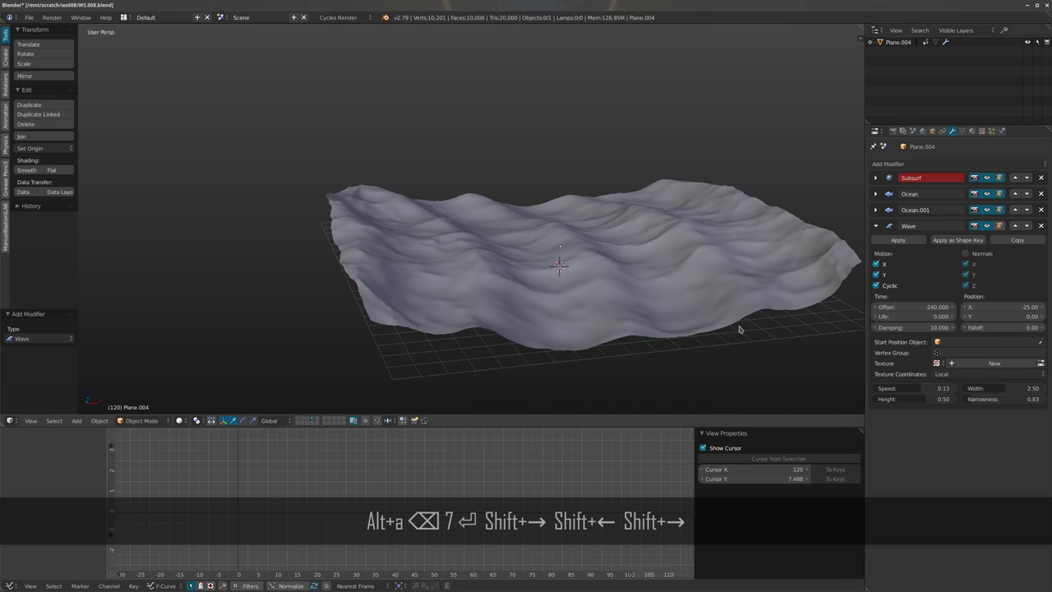
key("shift+Left")
key("shift+Right")
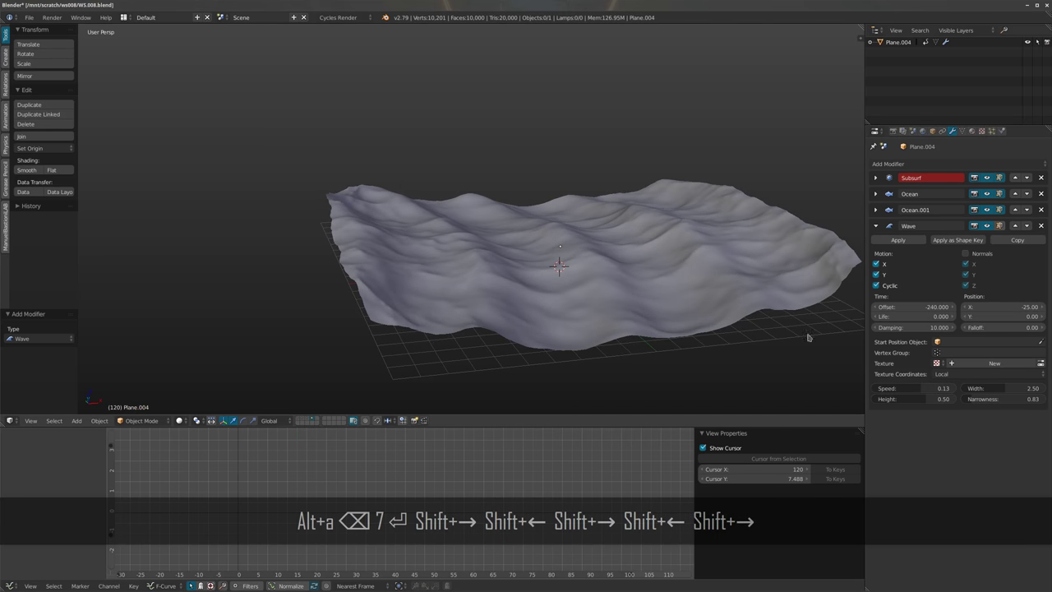
Refine the Wave modifier's speed to 0.1275
left_click_drag(936, 389, 953, 388)
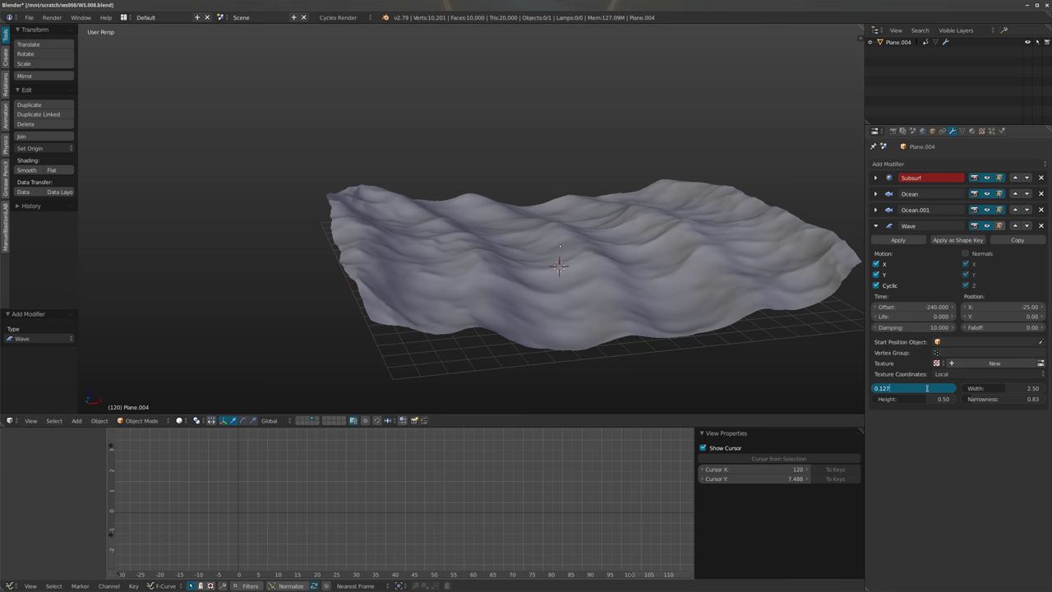
type("5")
key("Return")
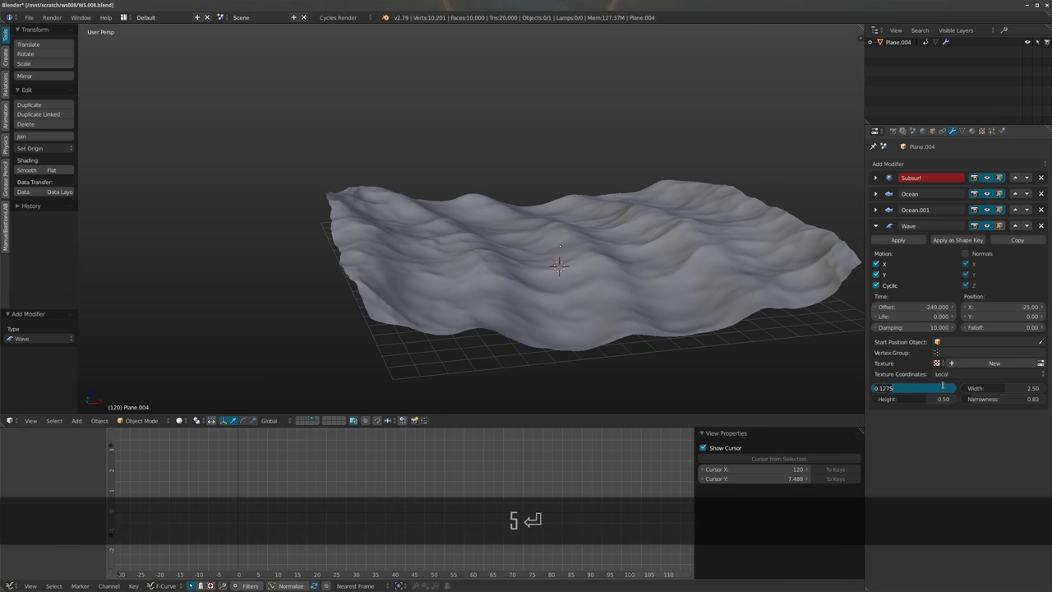
Try a Wave modifier speed of 0.128 and switch between frames 1 and 120 to compare the wave shapes
type("8")
key("Return")
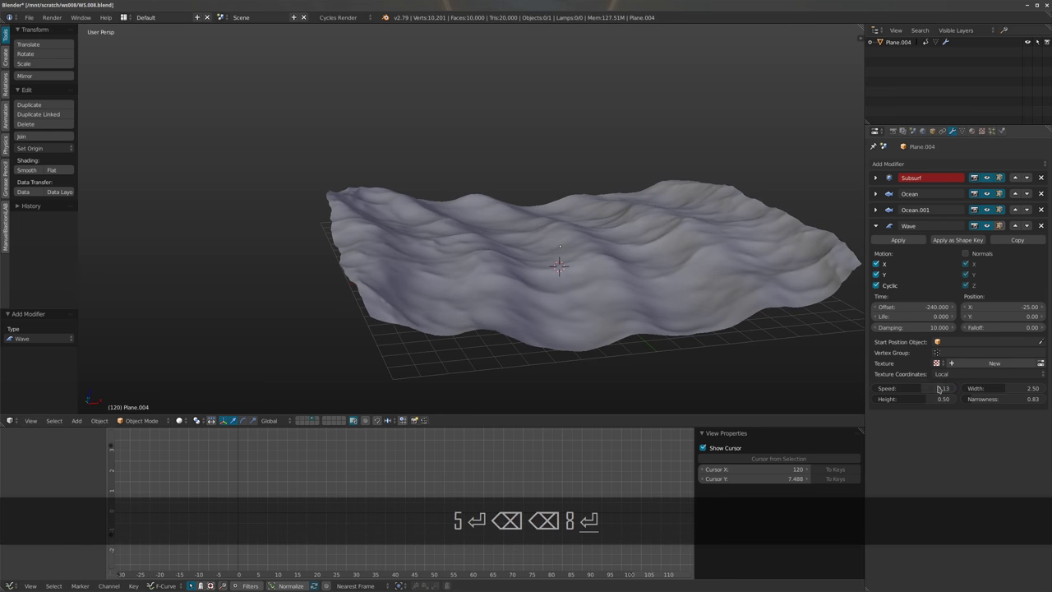
key("shift+Left")
key("shift+Right")
key("shift+Left")
key("shift+Right")
key("shift+Left")
key("shift+Right")
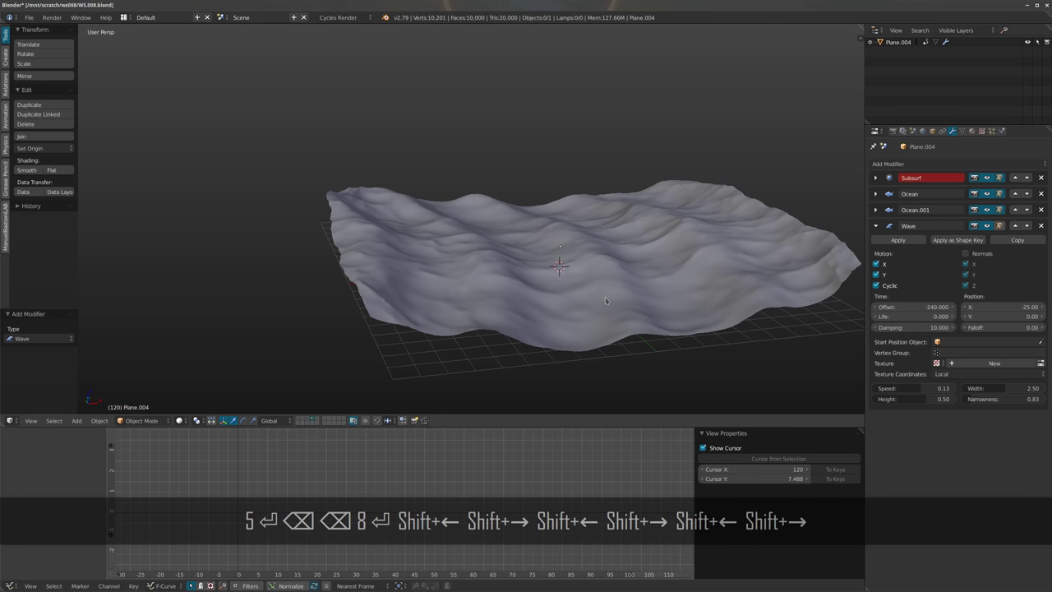
key("shift+Left")
key("shift+Right")
key("shift+Left")
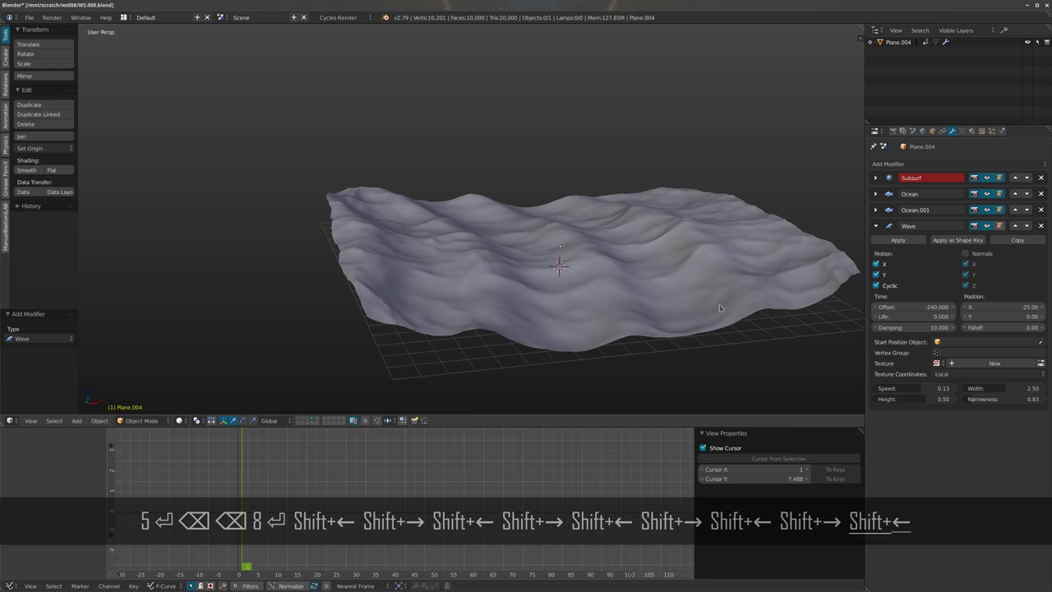
key("shift+Right")
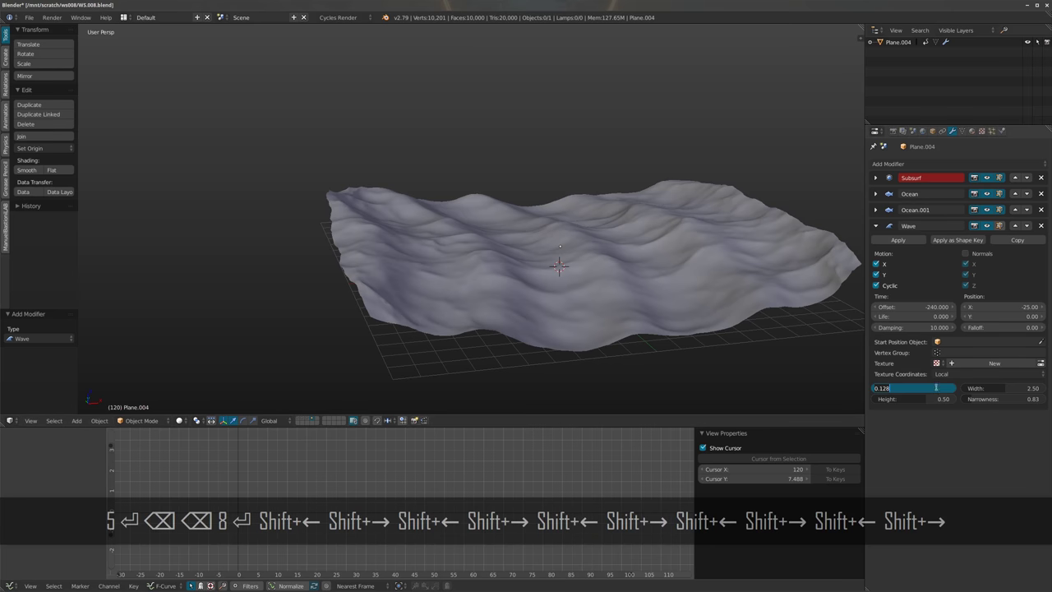
Try a Wave modifier speed of about 0.1275, compare the end frames, and watch the waves during playback
left_click_drag(921, 391, 921, 391)
key("shift+Left")
key("shift+Right")
key("alt+a")
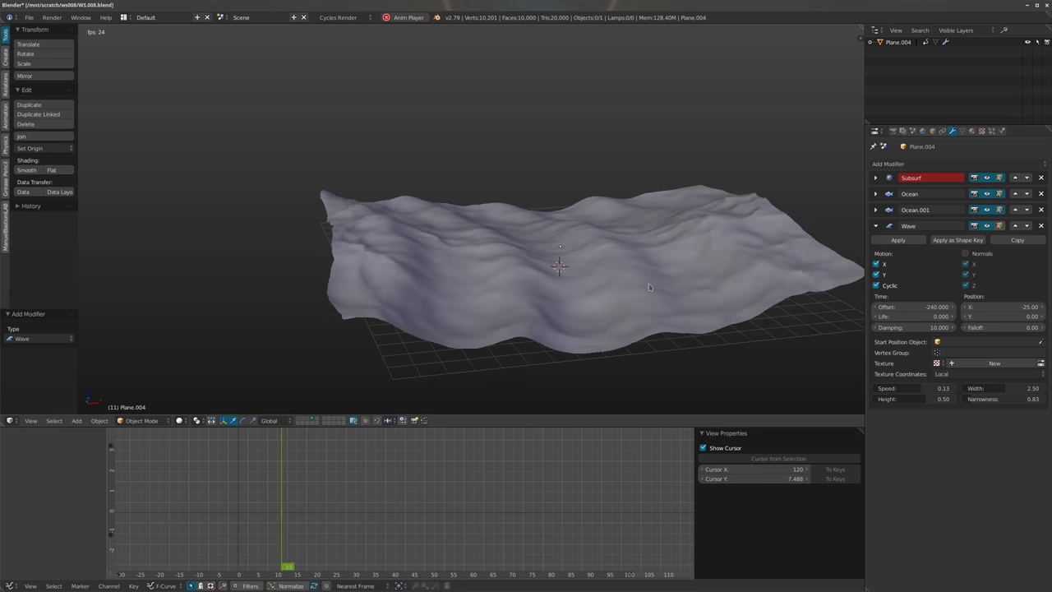
middle_click_drag(636, 245, 551, 249)
Stop the playback and set the Wave modifier's speed to 0.1278
key("alt+a")
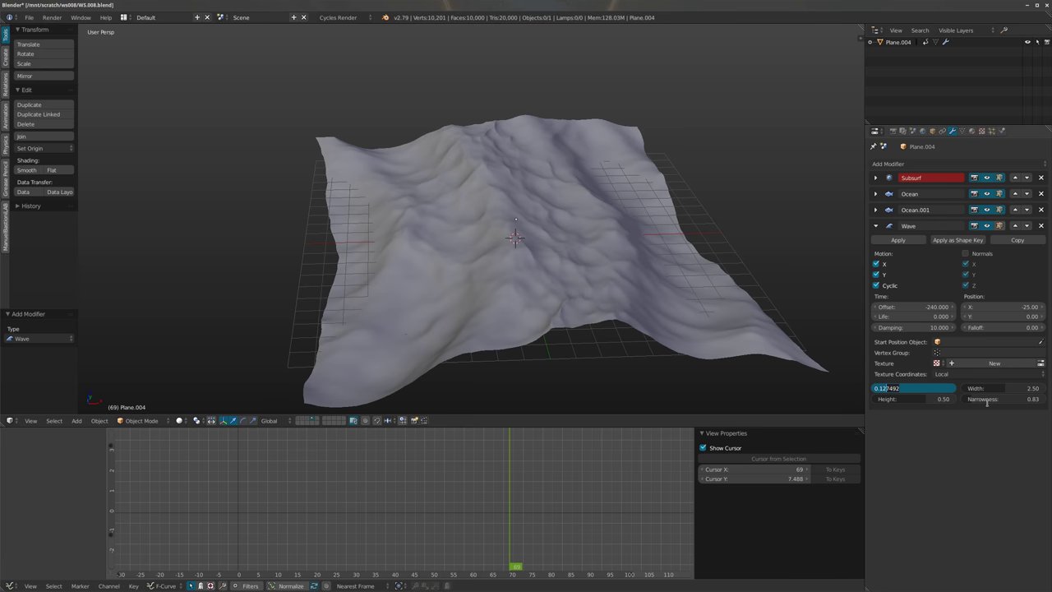
type("7")
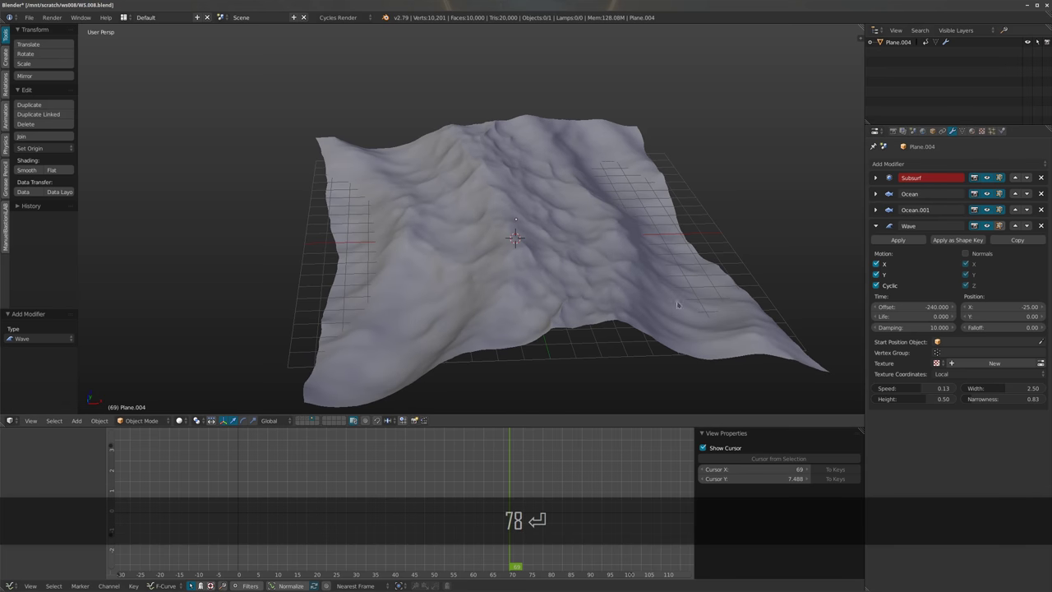
Play the animation to check how the waves move, stop it, and view the surface from another angle
key("shift+Right")
key("alt+a")
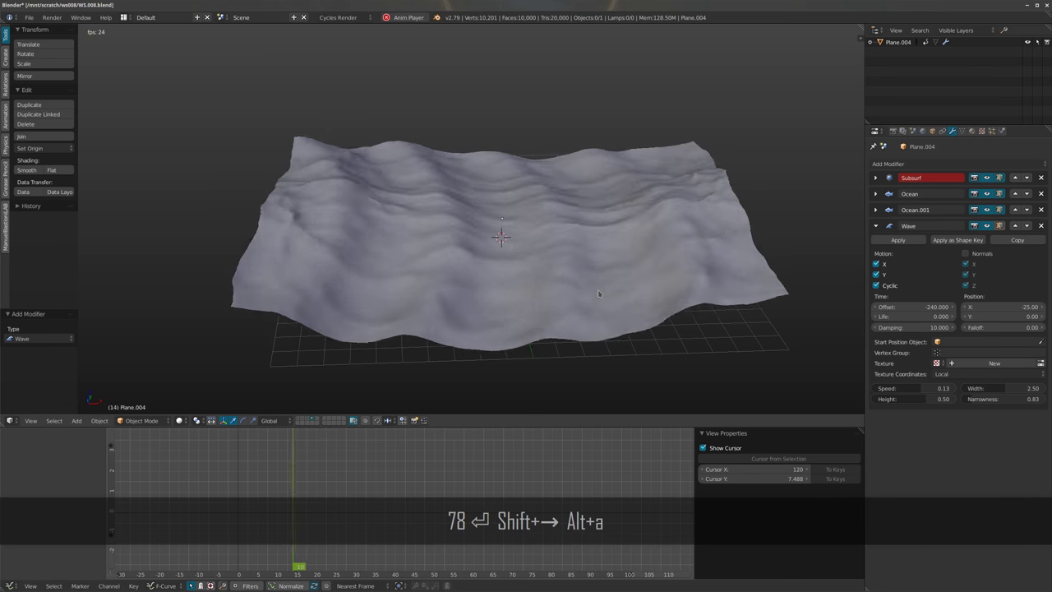
key("alt+a")
middle_click_drag(598, 290, 530, 309)
scroll(521, 268, "up", 1)
middle_click_drag(521, 268, 530, 247)
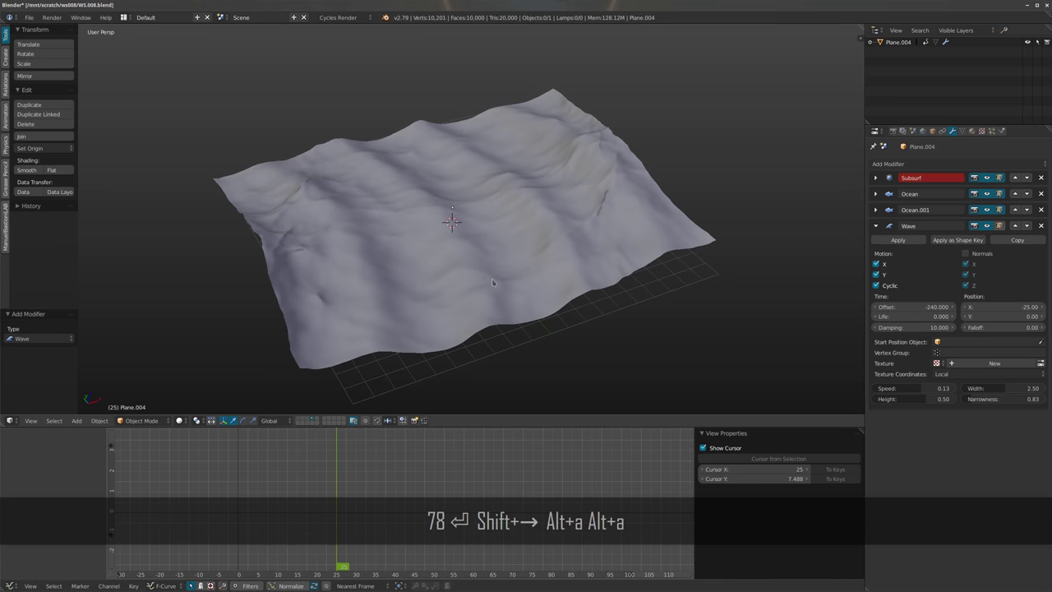
Set the Wave modifier's speed to 0.25, compare the first and last frames, and play the animation
type(".25")
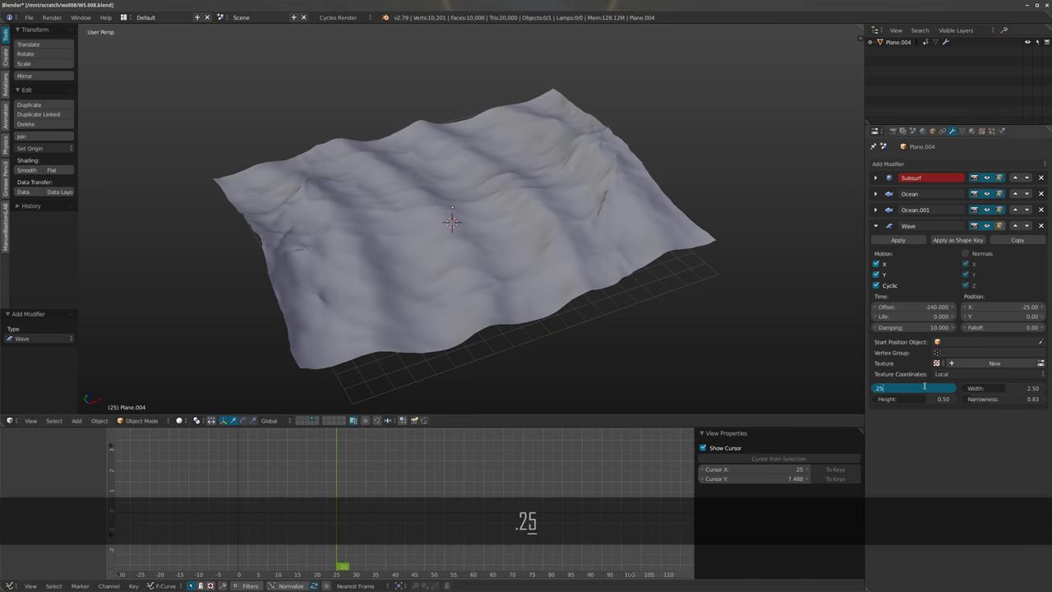
key("Return")
key("shift+Right")
key("shift+Left")
key("shift+Right")
key("shift+Left")
key("alt+a")
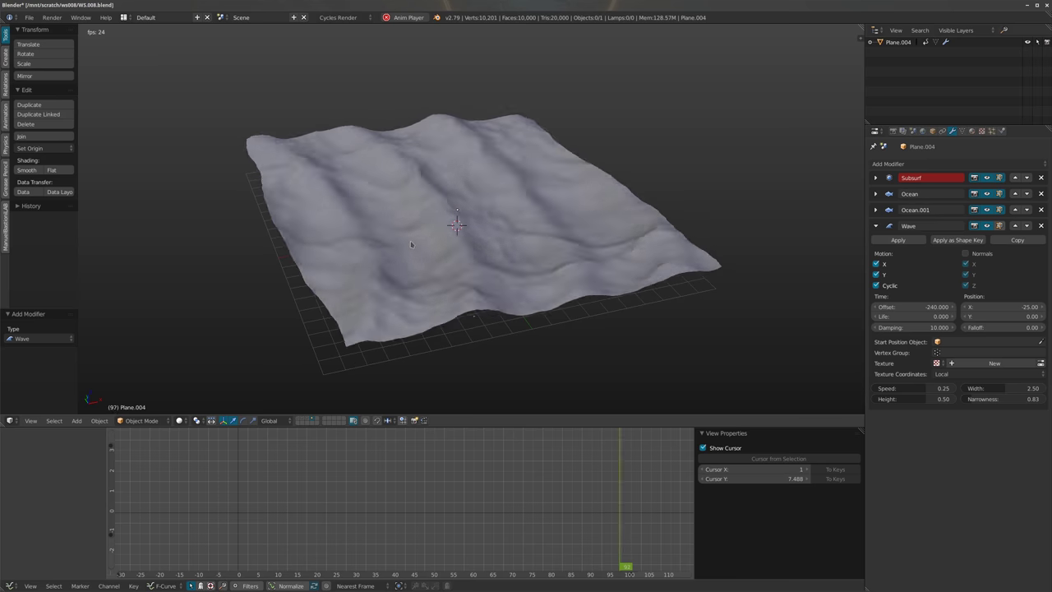
middle_click_drag(471, 223, 425, 251)
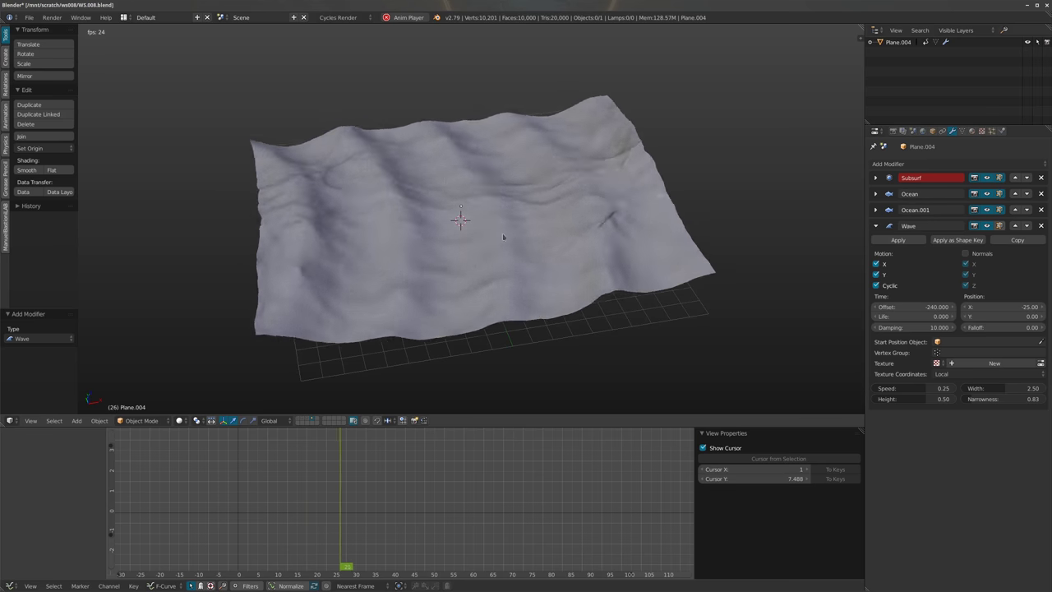
Enable Draw All Edges for the ocean plane, inspect its moving mesh in wireframe, and return to solid shading
key("z")
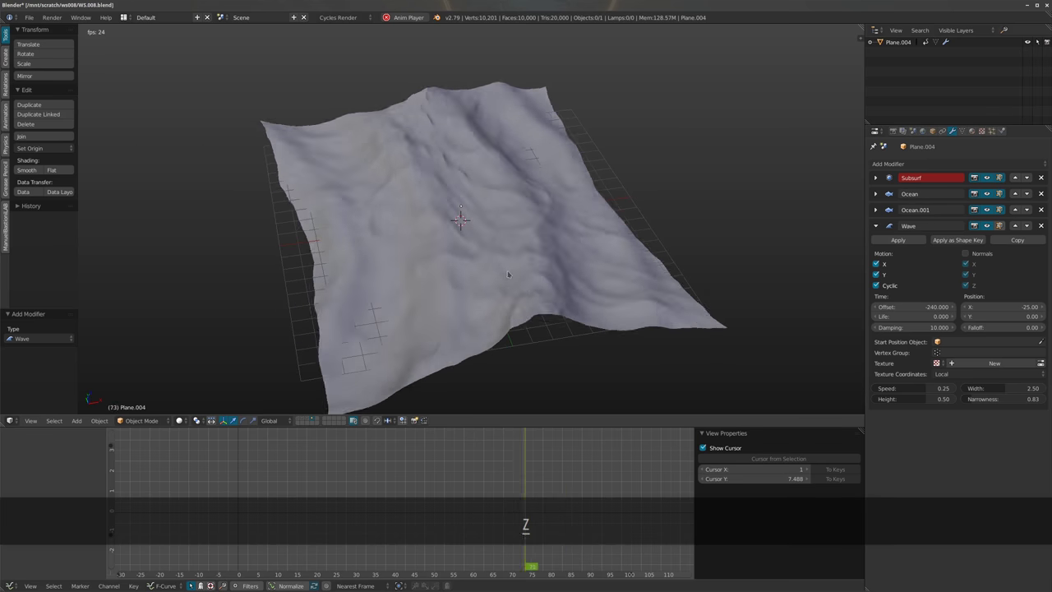
left_click(931, 131)
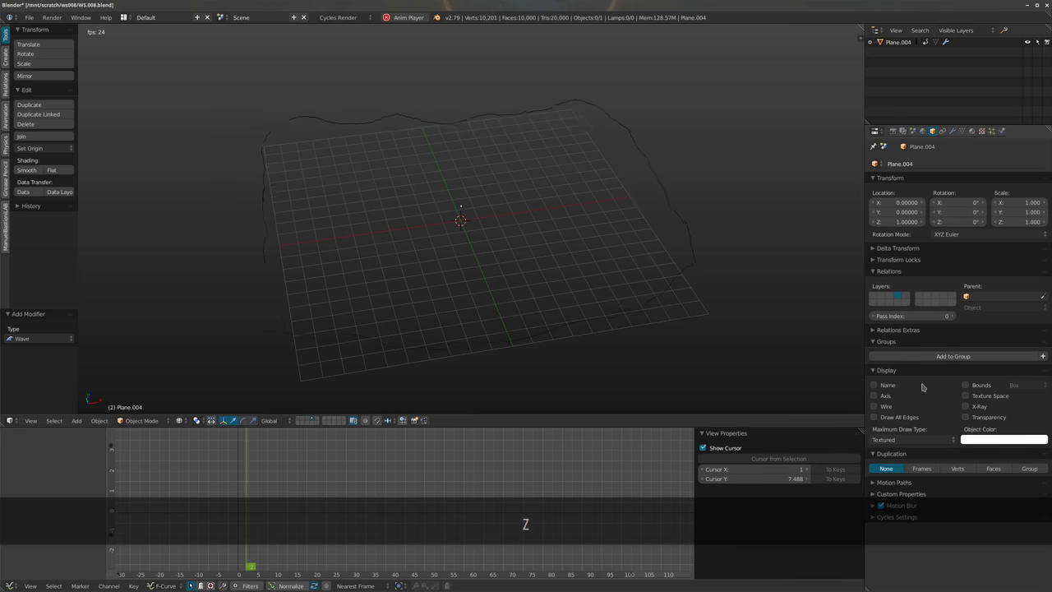
left_click(903, 416)
scroll(474, 224, "up", 3)
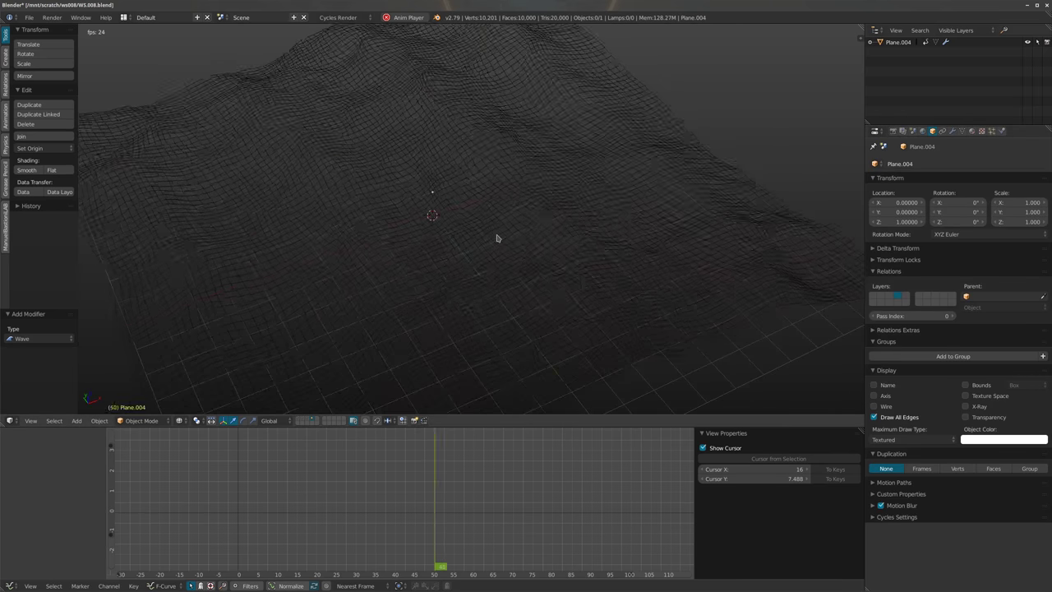
key("z")
scroll(498, 235, "down", 7)
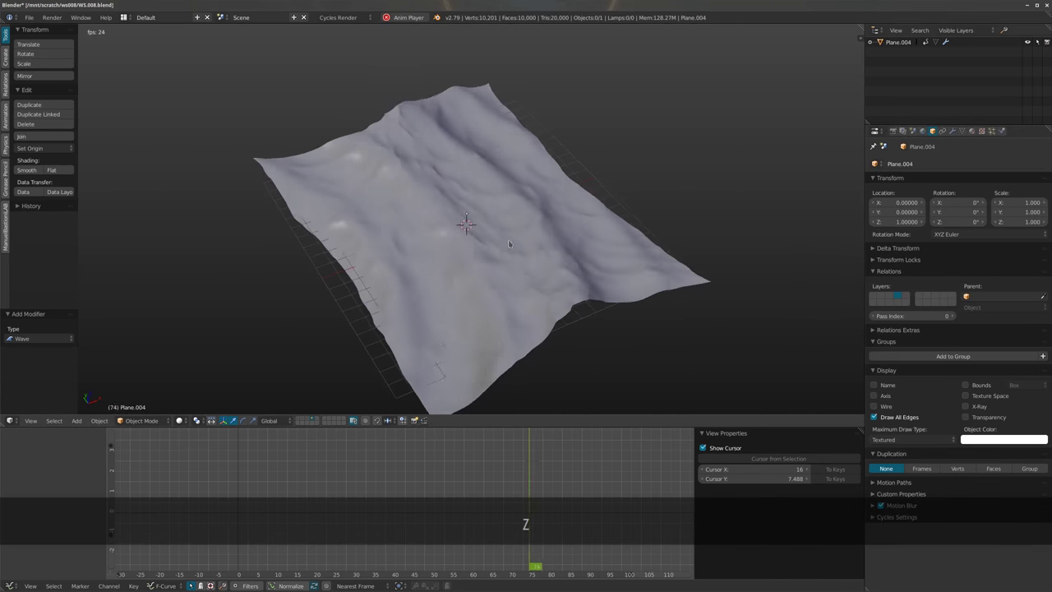
Return to the ocean plane's modifier settings, watch the looping waves from other angles, and stop the playback
left_click(952, 131)
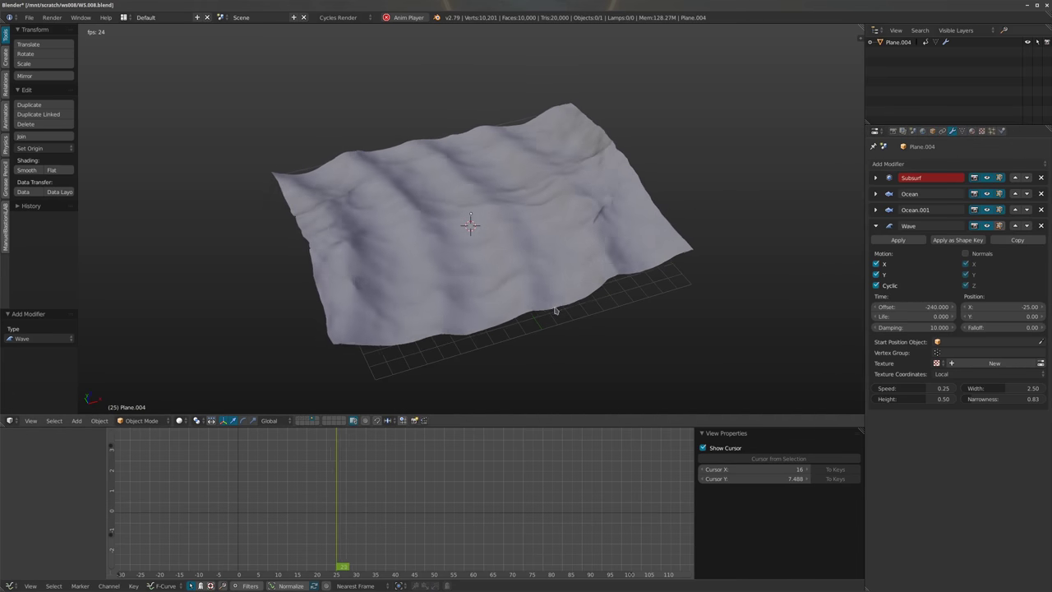
middle_click_drag(526, 197, 499, 226)
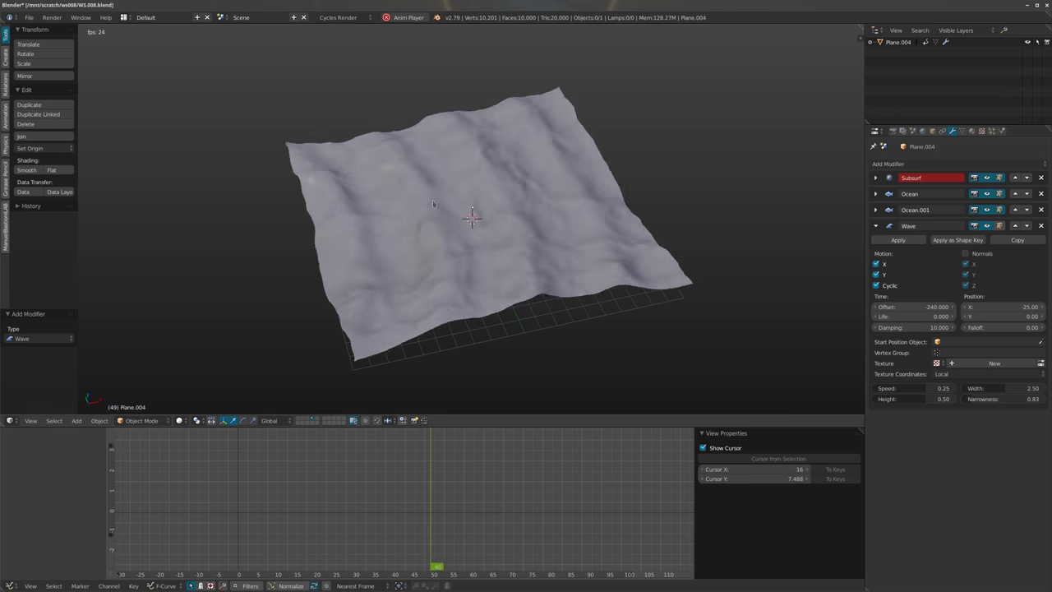
middle_click_drag(475, 212, 431, 200)
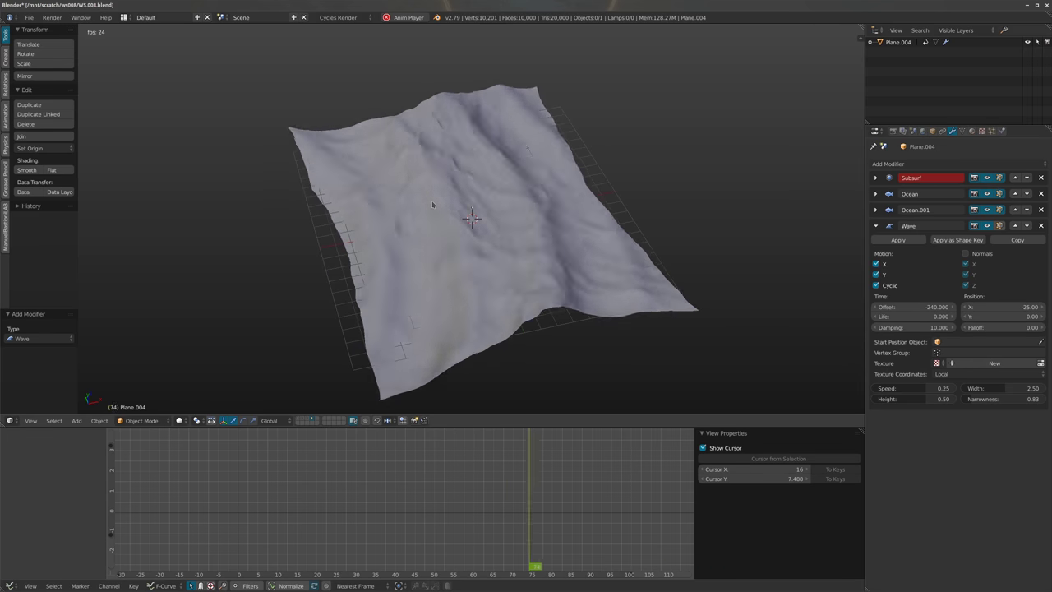
key("alt+a")
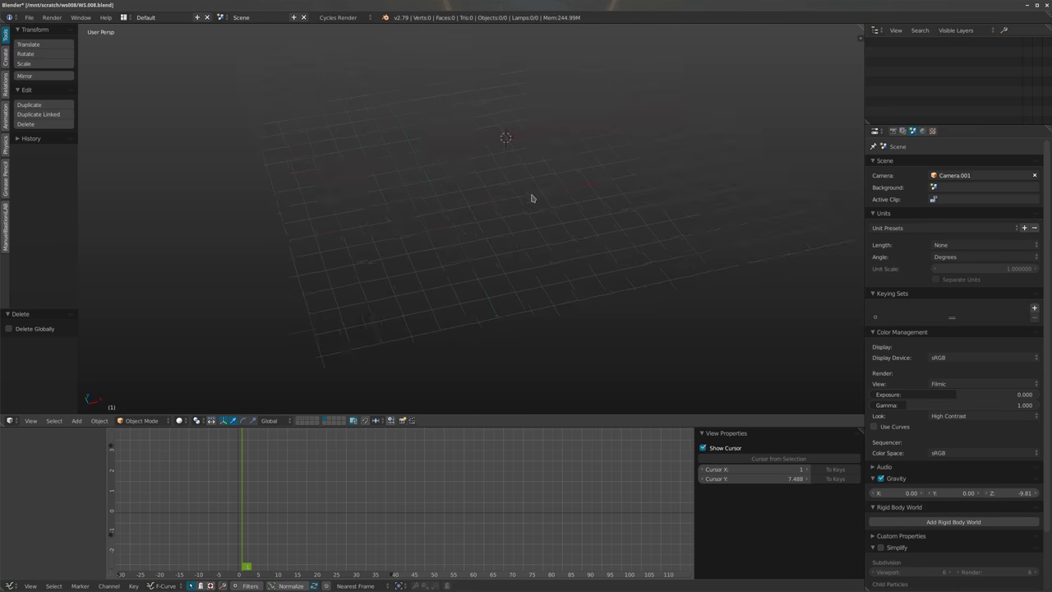
Add a new plane mesh at the origin of the empty layer
middle_click_drag(450, 209, 427, 230)
key("shift+a")
mouse_move(440, 231)
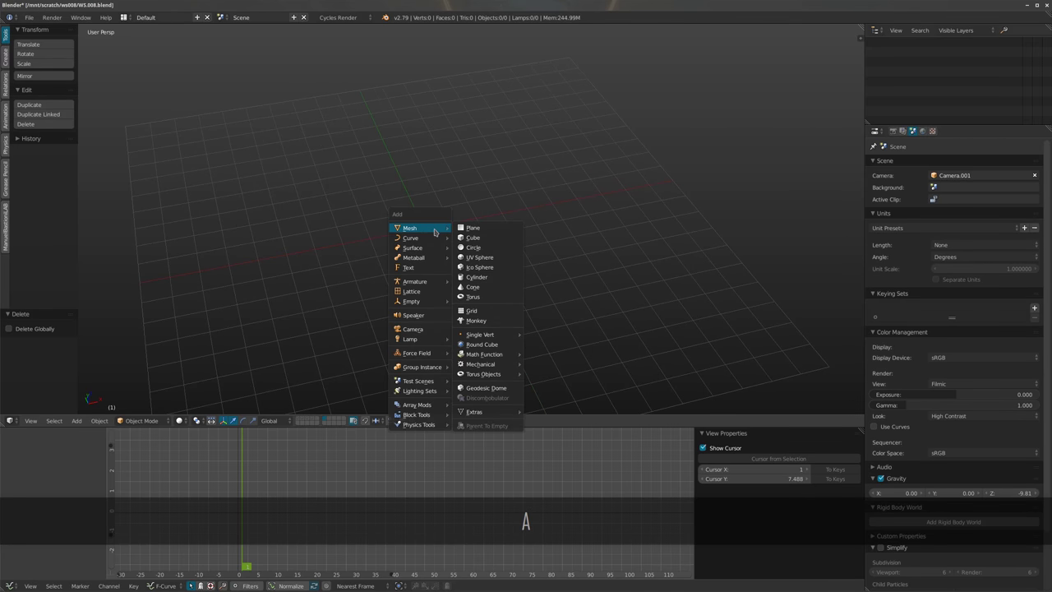
left_click(488, 231)
middle_click_drag(485, 233, 439, 286)
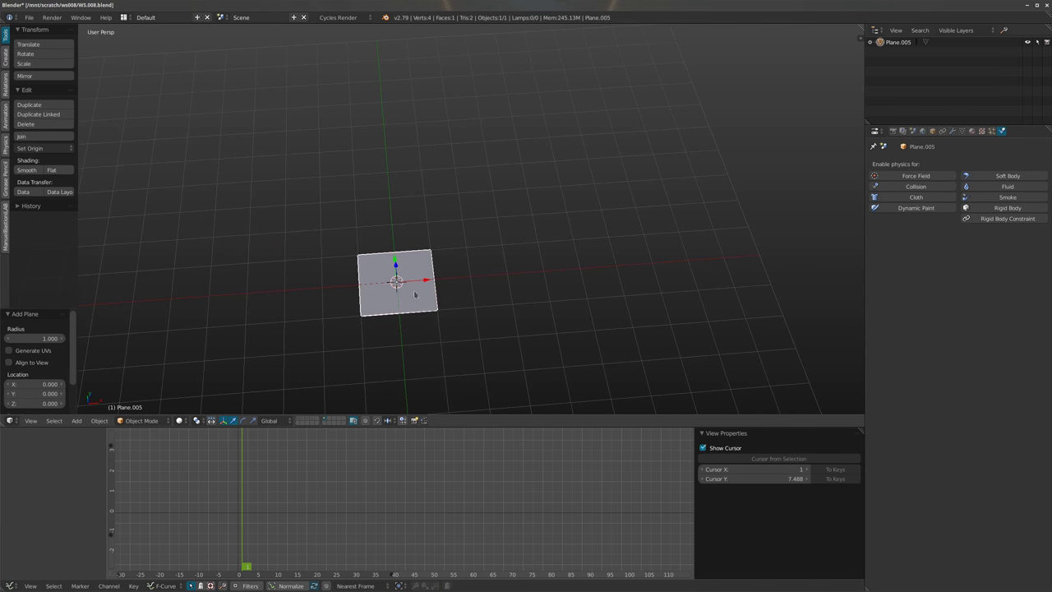
Move the plane's geometry 1 unit along X in mesh editing so one edge lies on its origin
key("Tab")
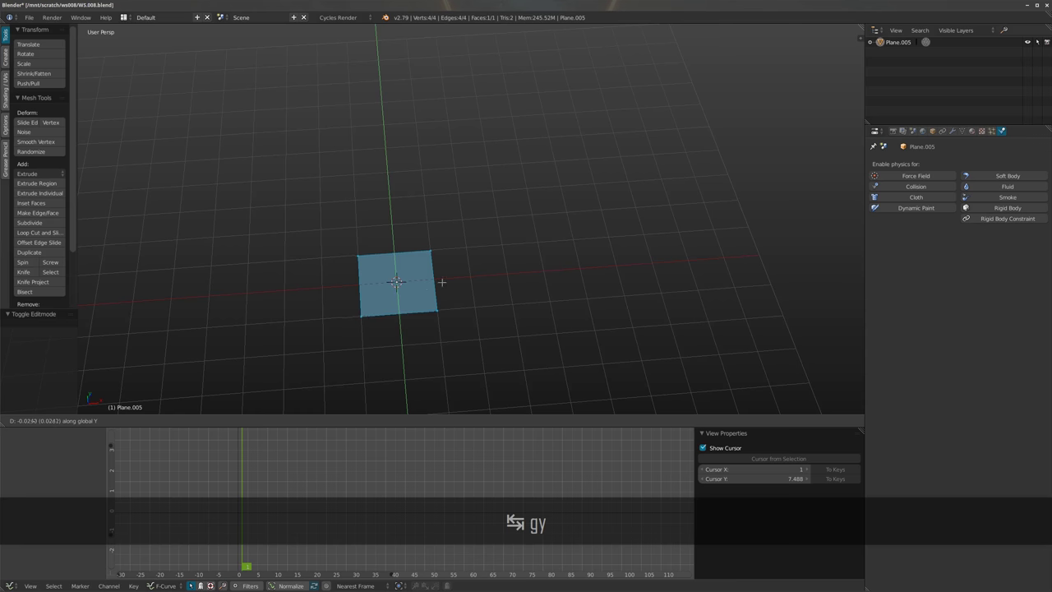
key("x")
left_click(477, 284)
middle_click_drag(478, 285, 446, 309)
Duplicate the face twice along X to form a row of three adjoining squares
key("shift+d")
key("x")
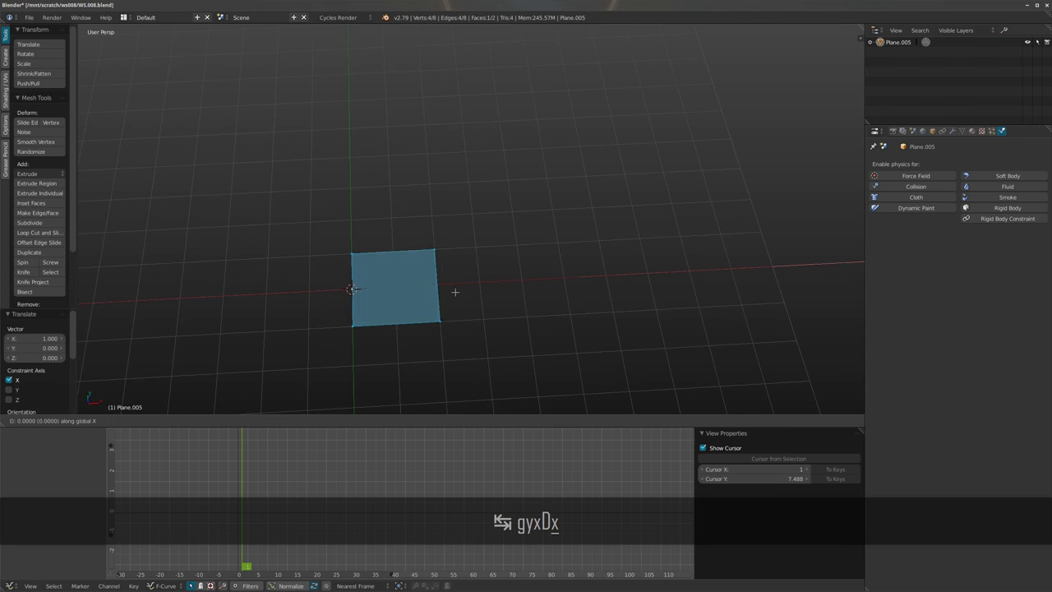
left_click(540, 289)
middle_click_drag(526, 315, 519, 293)
key("shift+d")
left_click(639, 281)
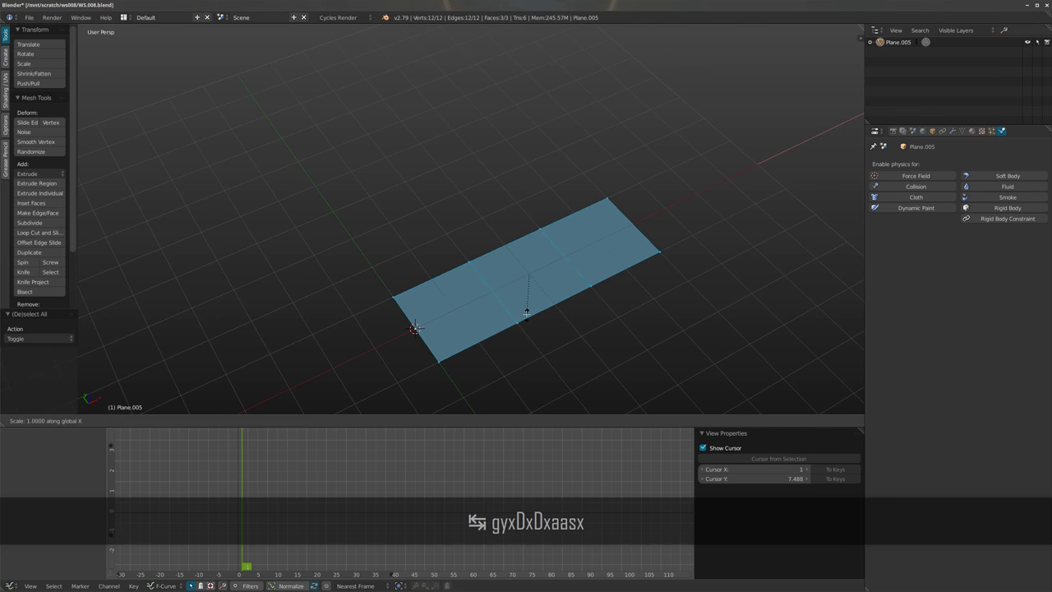
Scale the row of three faces by 2 along Y
key("y")
key("2")
key("Return")
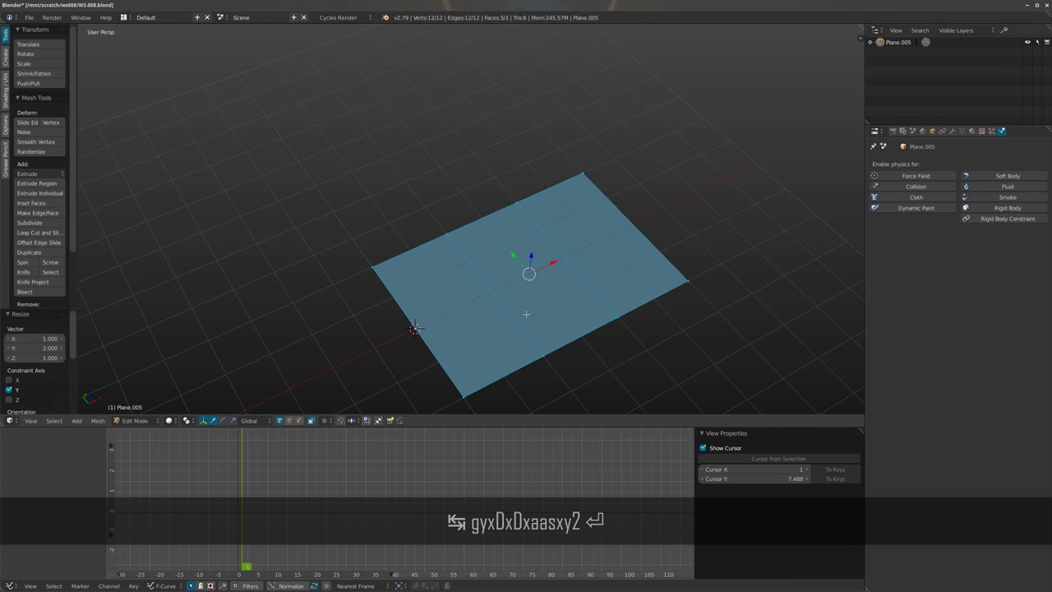
Remove the doubled vertices between the three faces and add a centred loop cut running along X
middle_click_drag(490, 364, 515, 328)
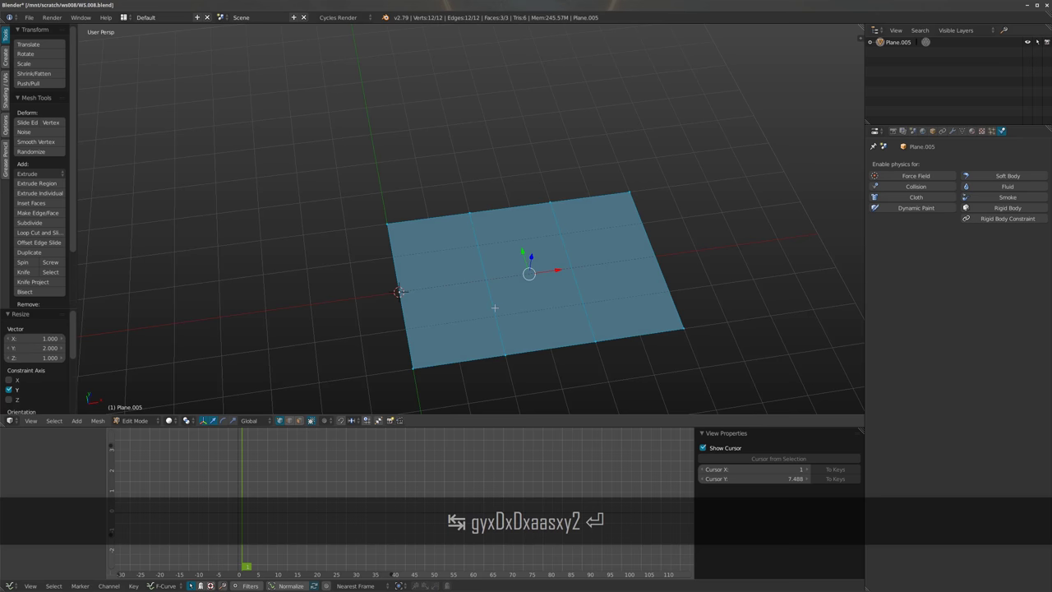
key("w")
left_click(470, 343)
key("ctrl+r")
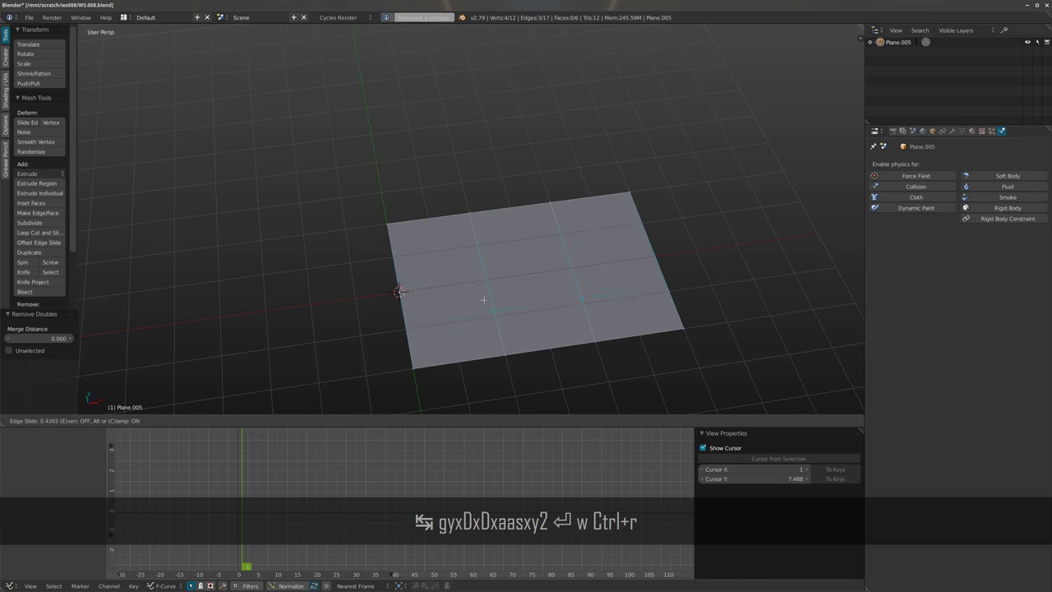
key("Escape")
middle_click_drag(483, 300, 465, 308)
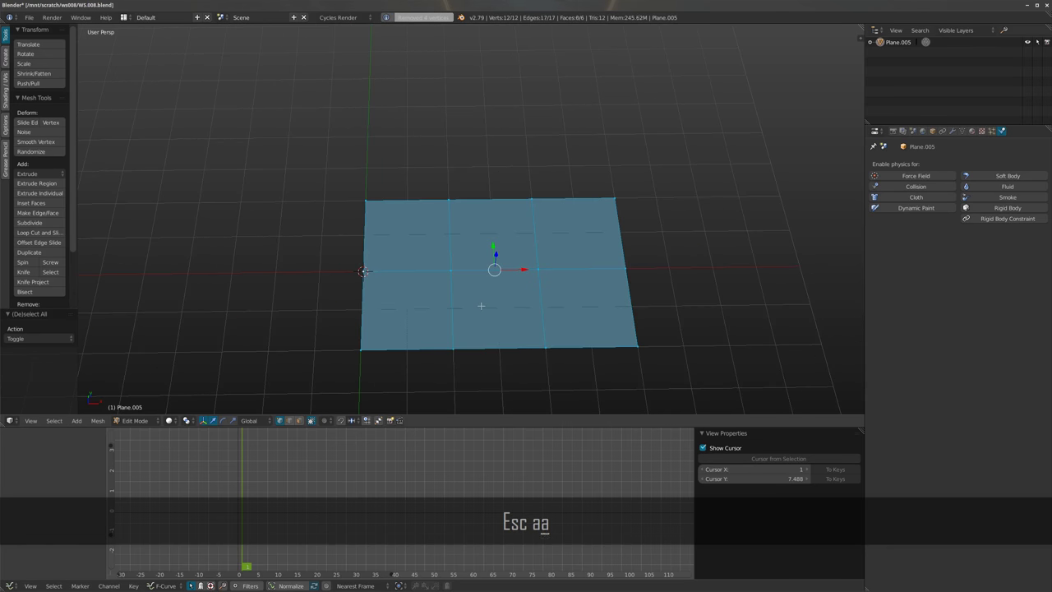
Subdivide the whole sheet evenly into 600 faces and leave mesh editing
key("w")
left_click(450, 274)
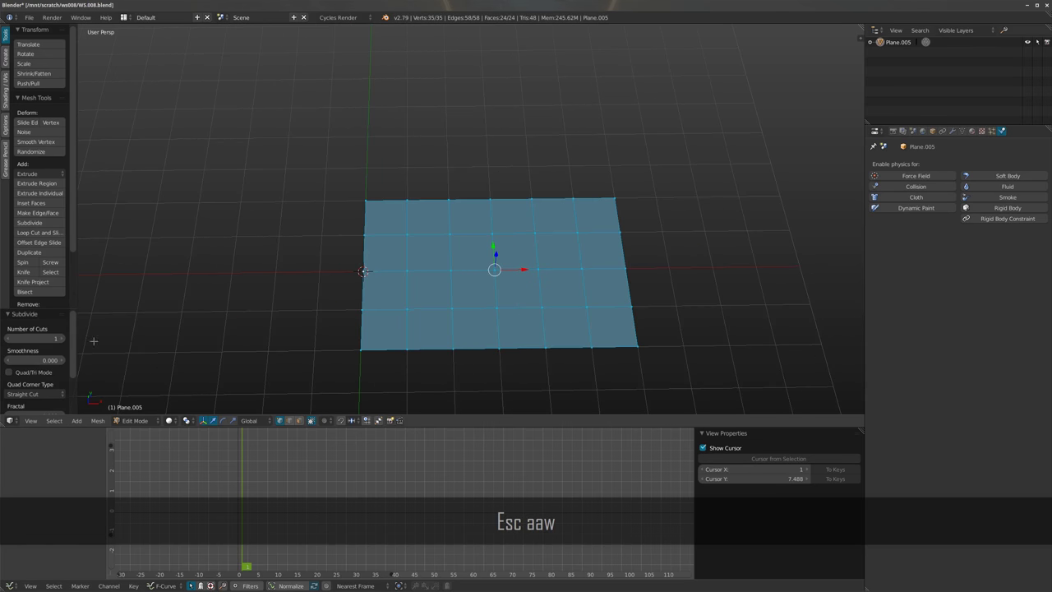
left_click_drag(35, 338, 57, 338)
middle_click_drag(112, 380, 173, 353)
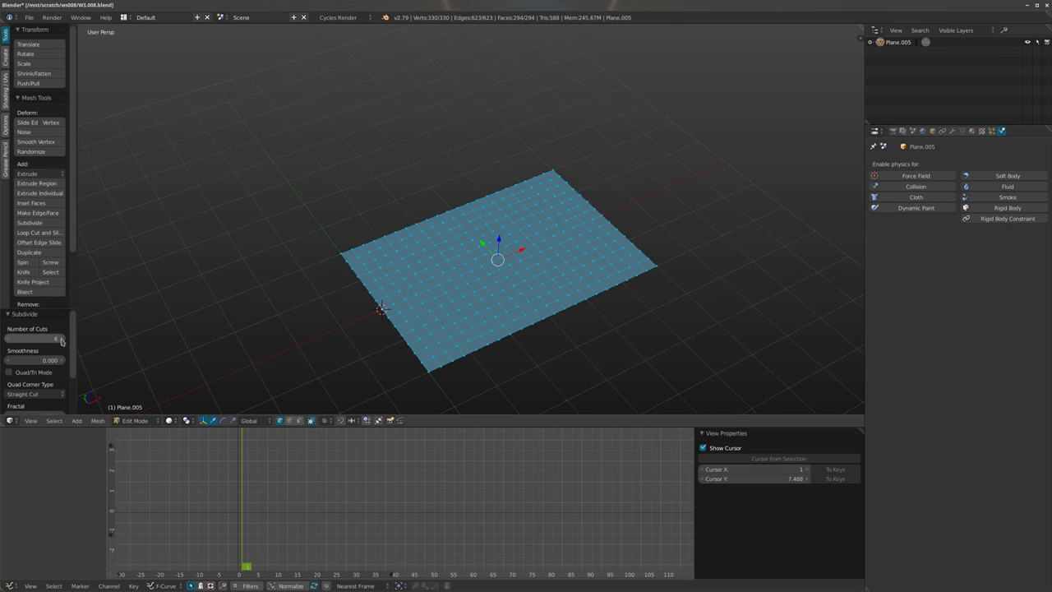
key("Tab")
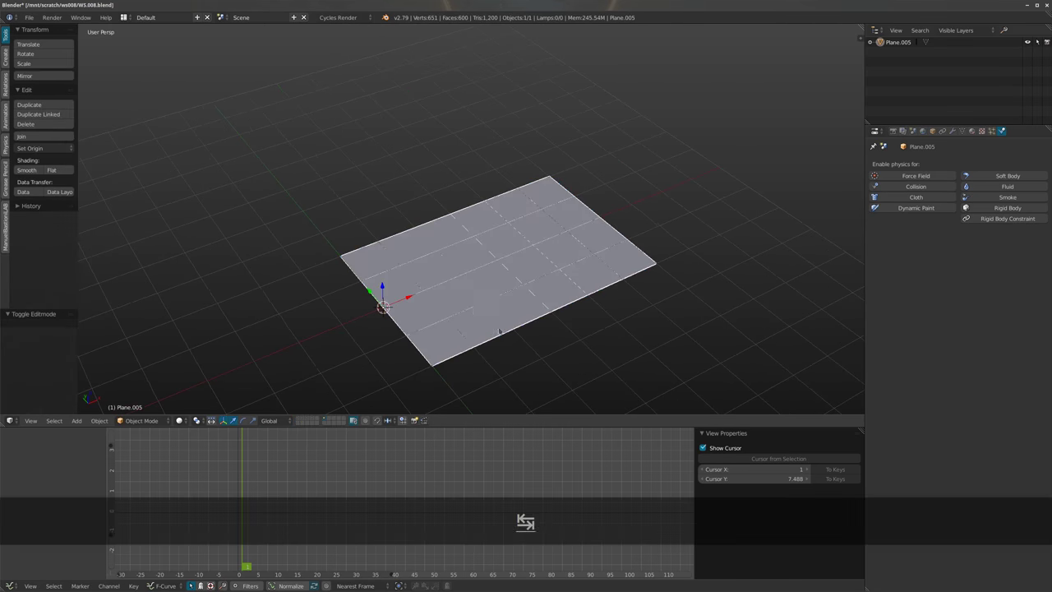
Rotate the sheet 90° about the X axis so it stands upright
middle_click_drag(475, 311, 478, 292)
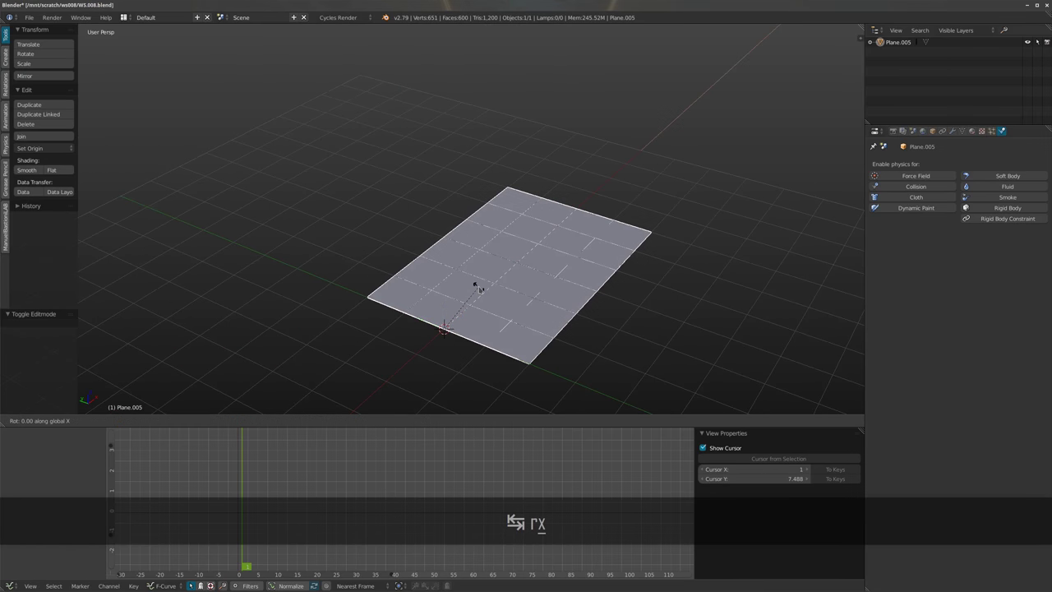
type("90")
key("Return")
middle_click_drag(455, 274, 385, 254)
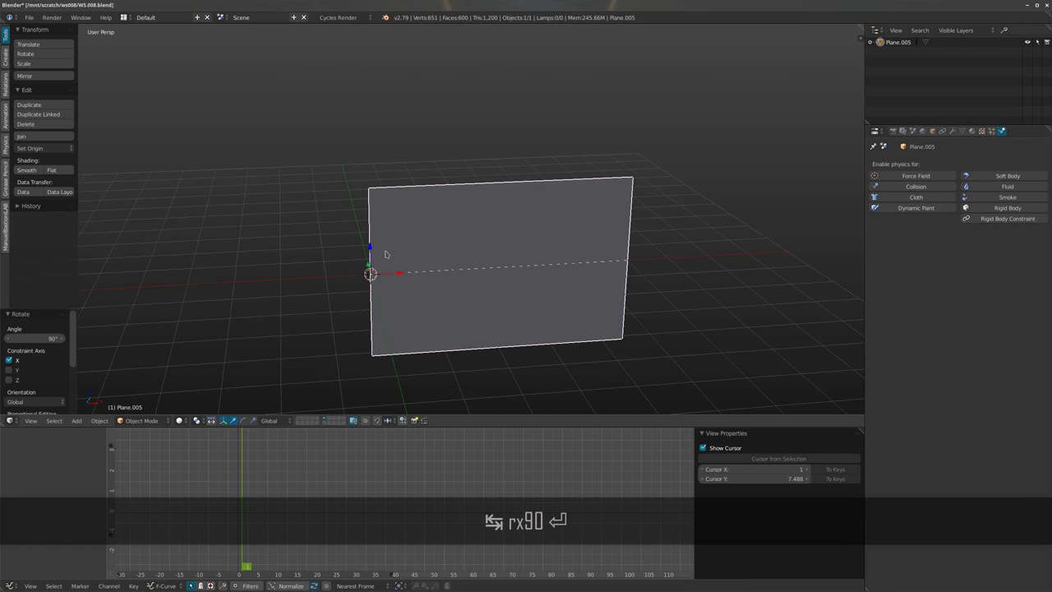
Raise the upright sheet well above the ground grid along Z in two moves, the first about 3.96 units
left_click_drag(370, 255, 367, 92)
middle_click_drag(434, 209, 427, 256, "shift")
scroll(411, 259, "down", 1)
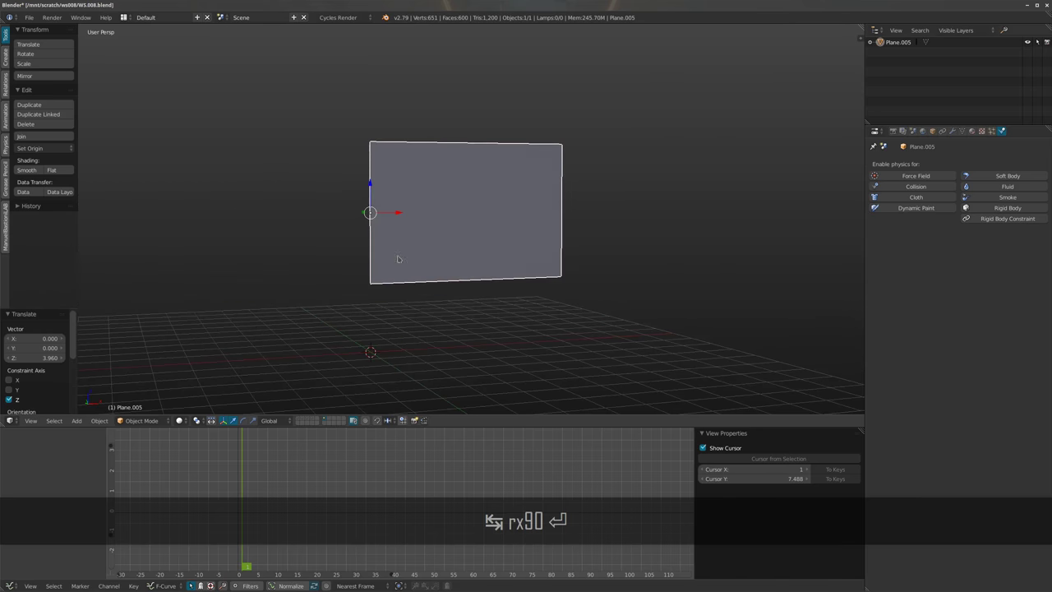
scroll(381, 213, "up", 1)
left_click_drag(369, 198, 370, 118)
middle_click_drag(417, 184, 422, 228)
scroll(488, 228, "down", 1)
scroll(458, 197, "up", 1)
Select all vertices along the sheet's vertical edge at its origin in mesh editing
key("Tab")
middle_click_drag(512, 210, 504, 208)
right_click(327, 112, "alt")
middle_click_drag(420, 234, 426, 232)
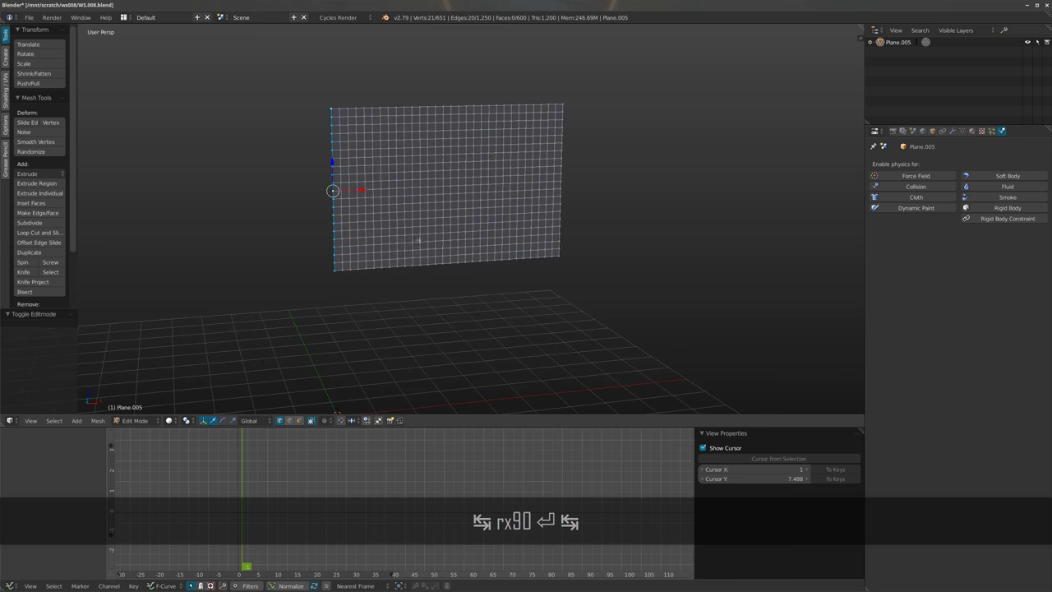
Create a vertex group named pin, assign the selected edge vertices to it, and leave mesh editing
left_click(962, 131)
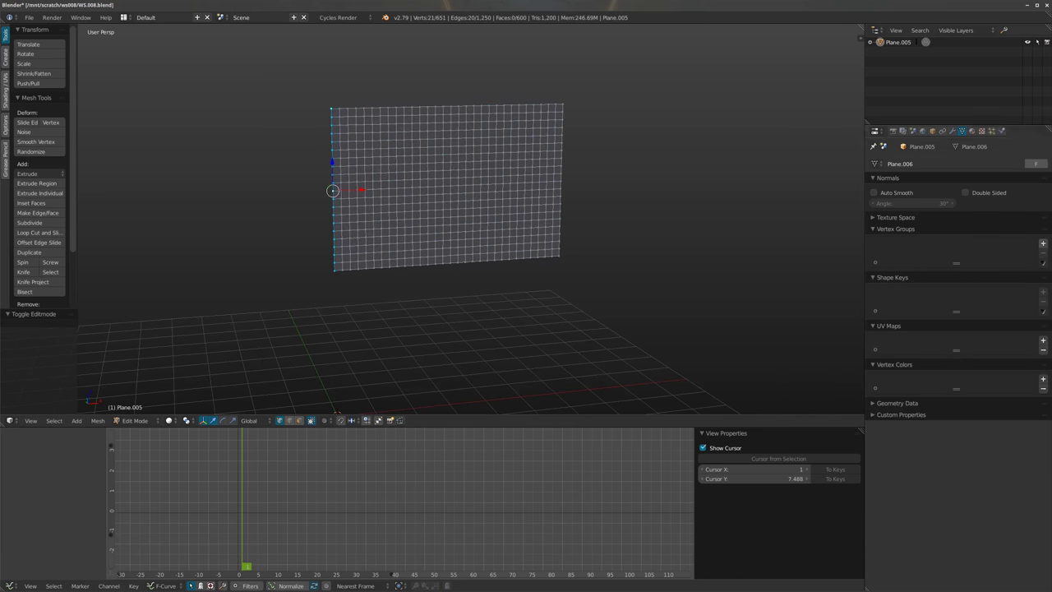
left_click(1043, 243)
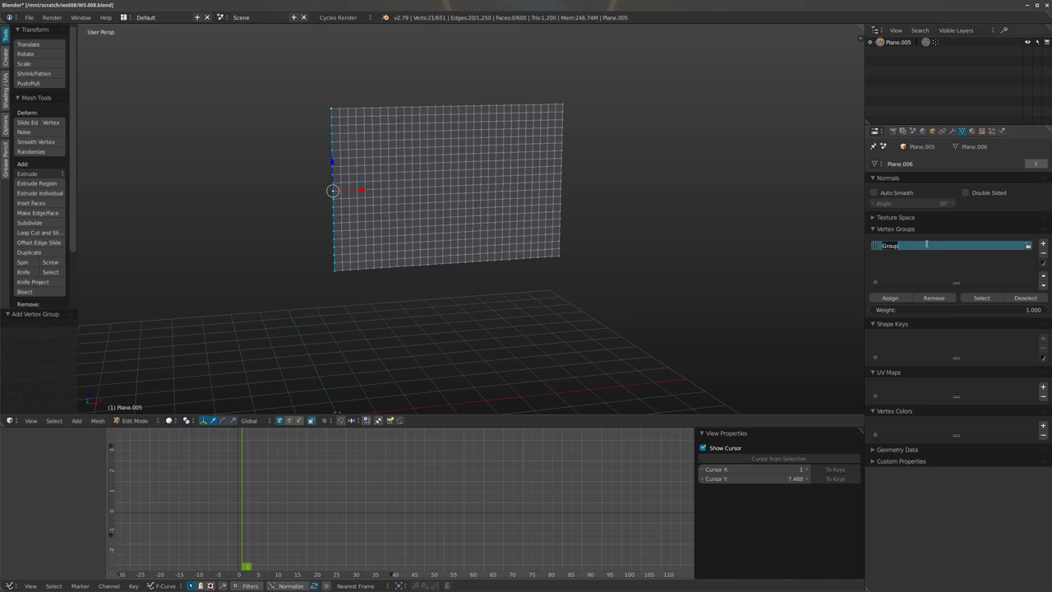
type("pin")
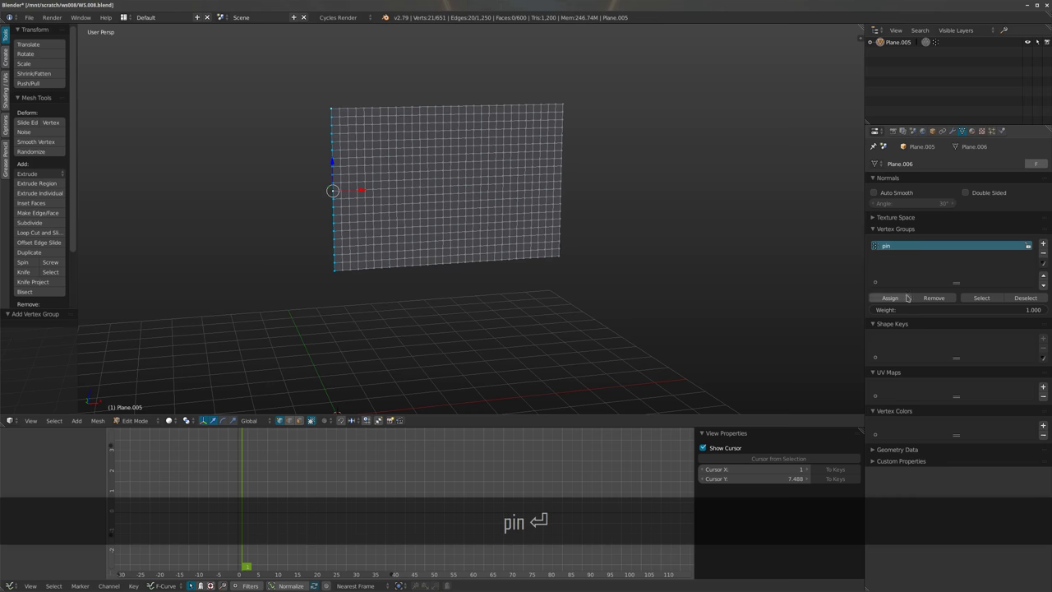
key("Tab")
Enable cloth physics on the sheet and turn on pinning with the pin vertex group
left_click(951, 130)
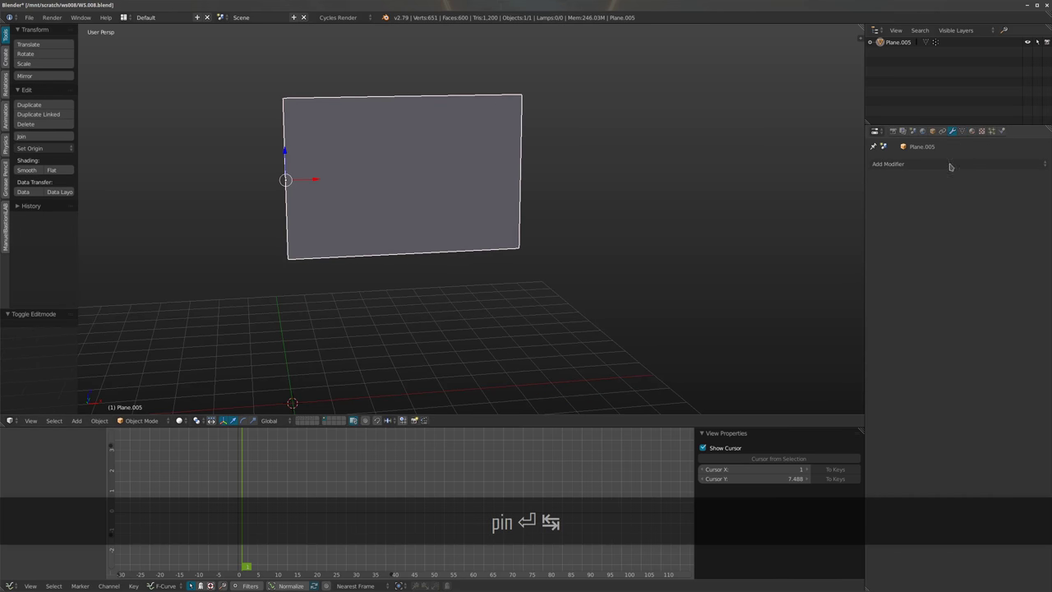
left_click(1002, 130)
left_click(908, 197)
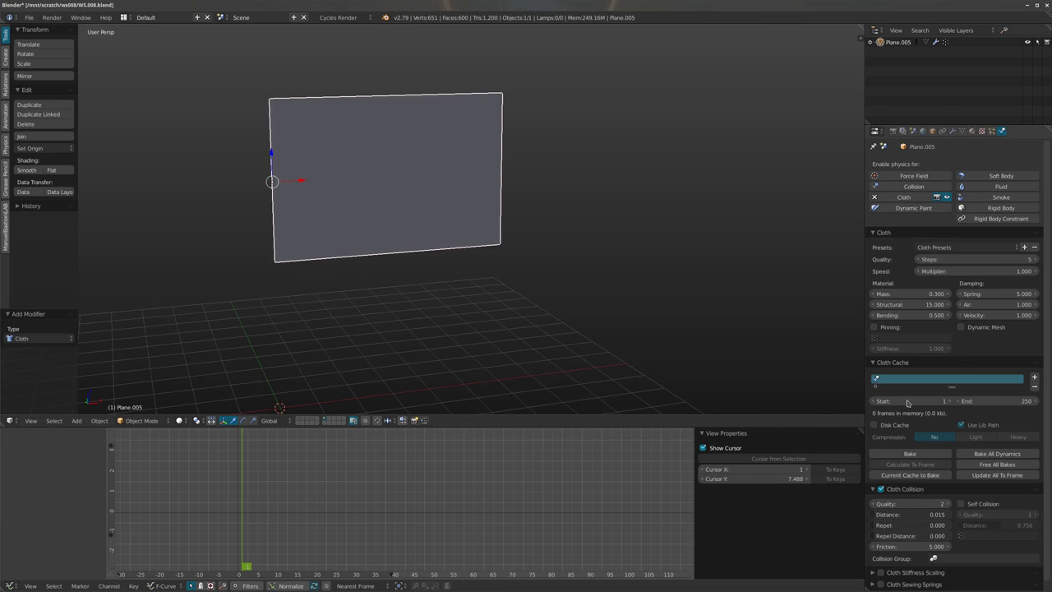
left_click(890, 329)
left_click(908, 338)
left_click(920, 380)
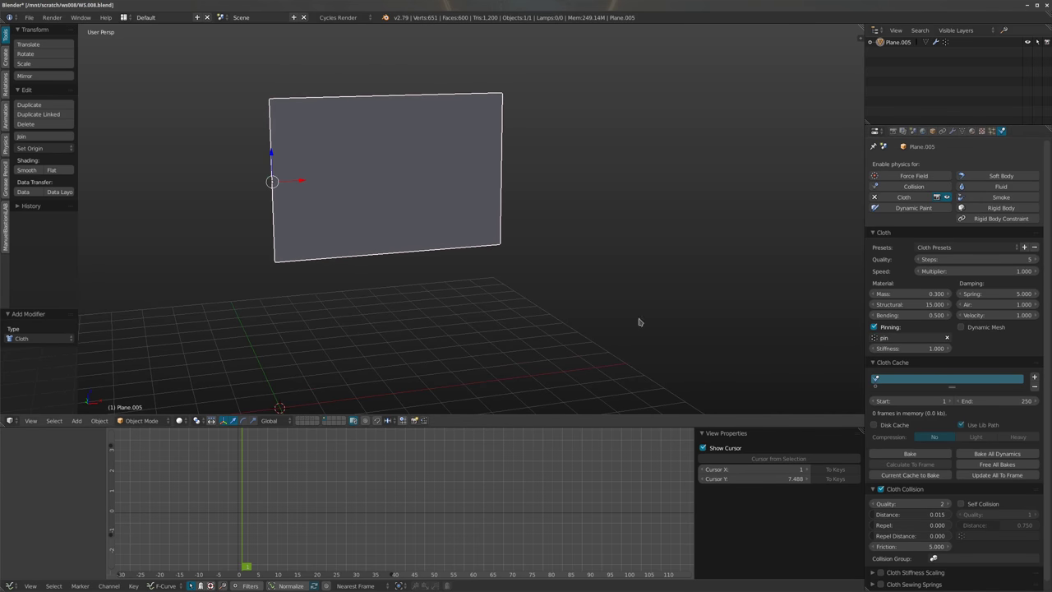
Play the cloth simulation to about frame 77, stop it, and apply smooth shading to the sheet
key("alt+a")
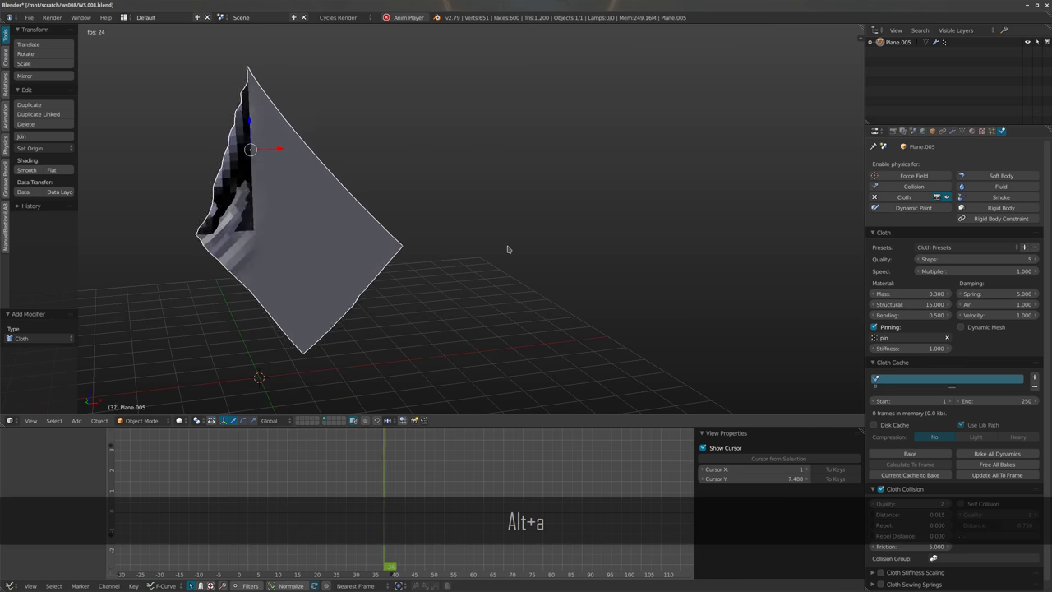
key("alt+a")
middle_click_drag(512, 251, 300, 262)
left_click(31, 171)
middle_click_drag(350, 320, 420, 320)
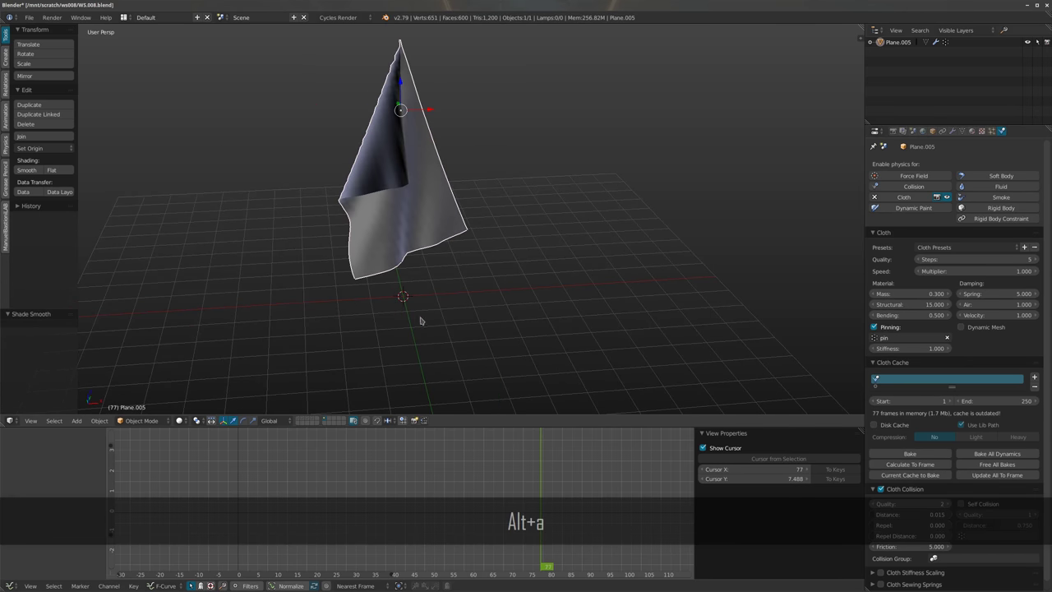
Add a wind force field at the 3D cursor and rotate it 90° about the global Y axis
key("shift+a")
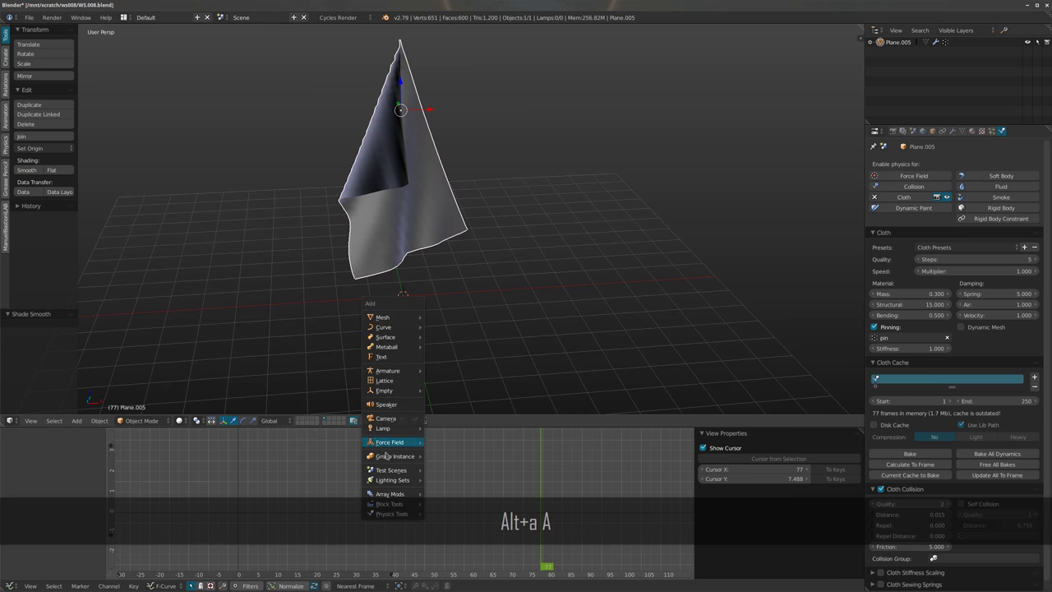
mouse_move(393, 444)
left_click(465, 453)
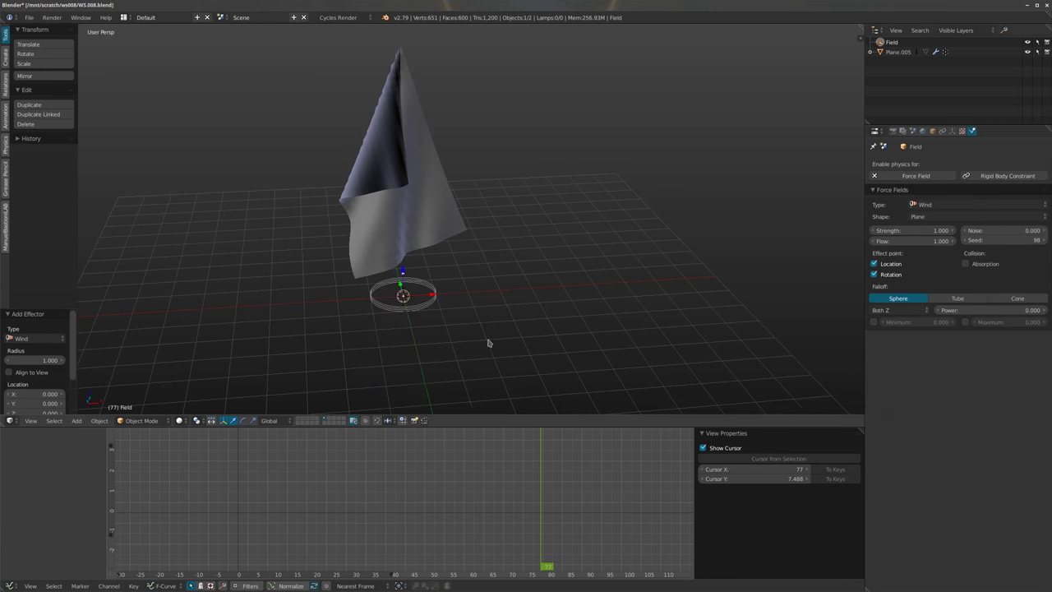
middle_click_drag(486, 345, 493, 293)
type("rx90")
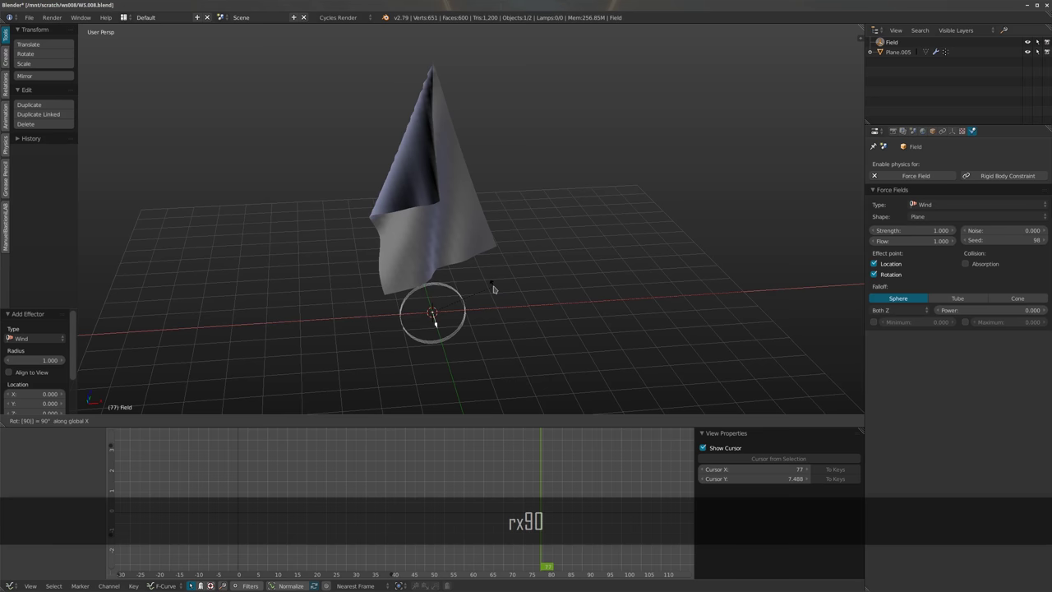
type("y")
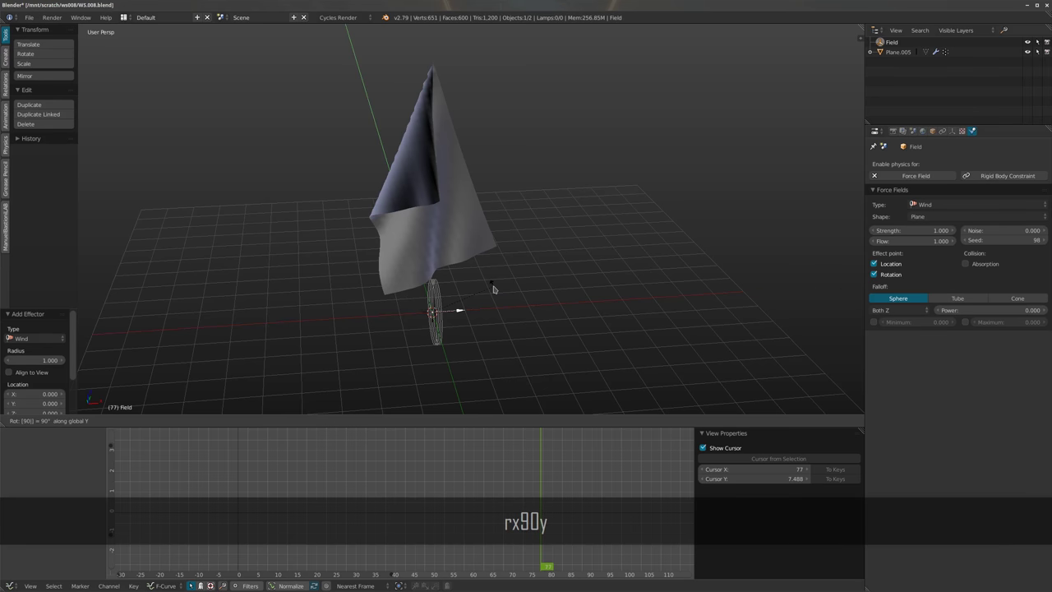
key("Return")
Move the wind field along negative X beyond the pinned edge, raise it about 5.52 units along Z, and replay the simulation from the start
left_click_drag(459, 313, 231, 159)
key("alt+a")
middle_click_drag(533, 251, 554, 274, "shift")
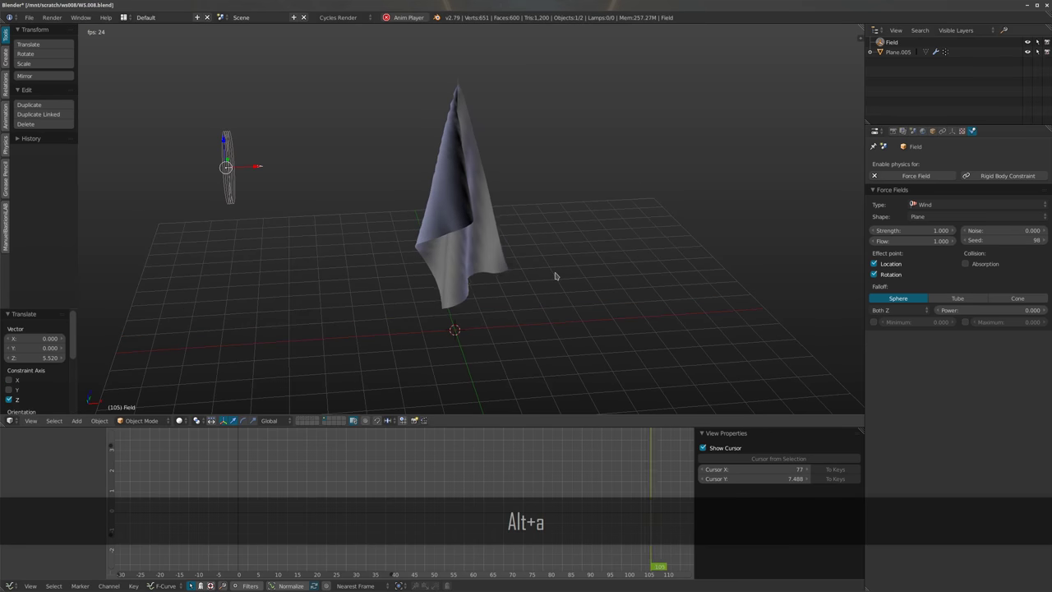
key("shift+Left")
Set the wind field's strength to 100 while the simulation plays
left_click_drag(904, 233, 992, 231)
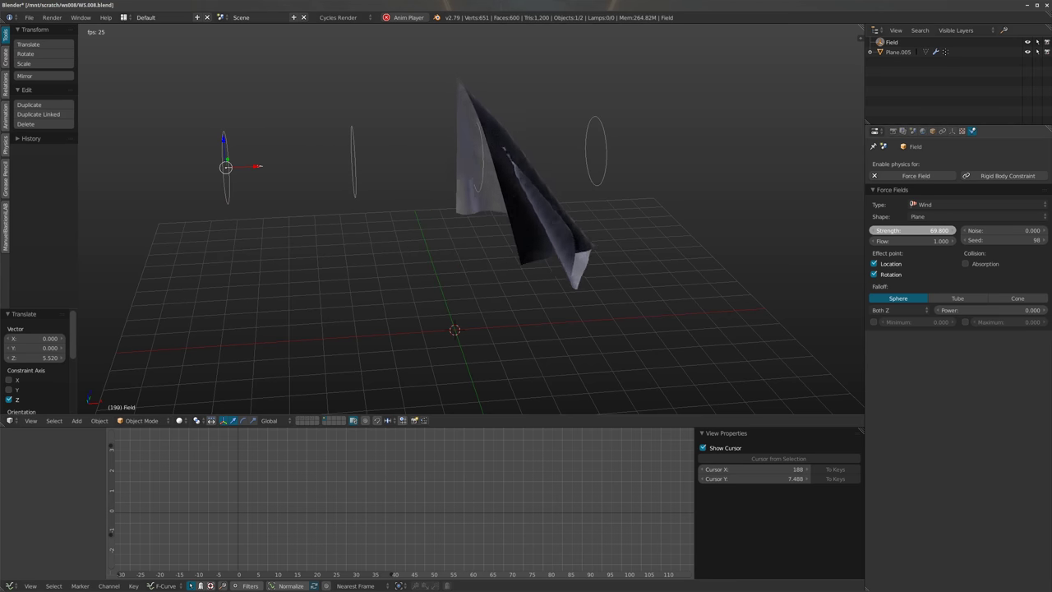
left_click_drag(992, 230, 908, 231)
type("100")
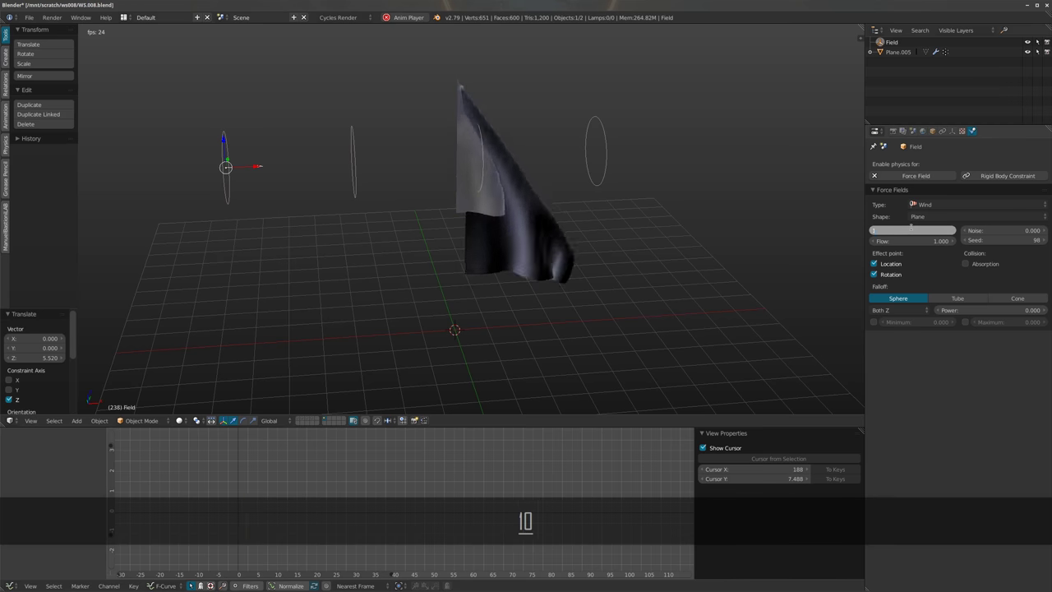
key("Return")
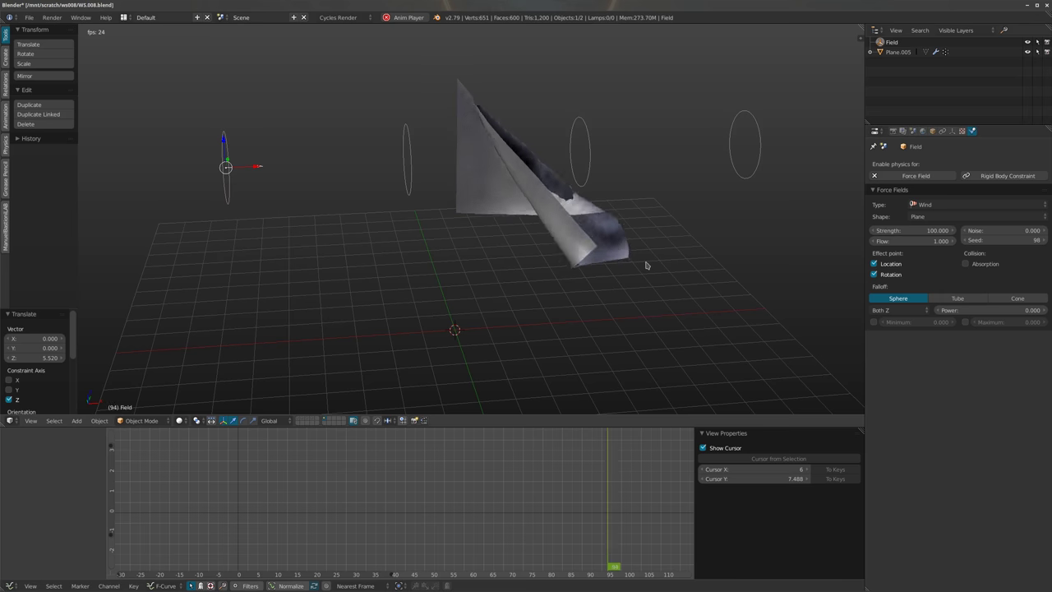
Set the scene's gravity along Z to -4
left_click(902, 131)
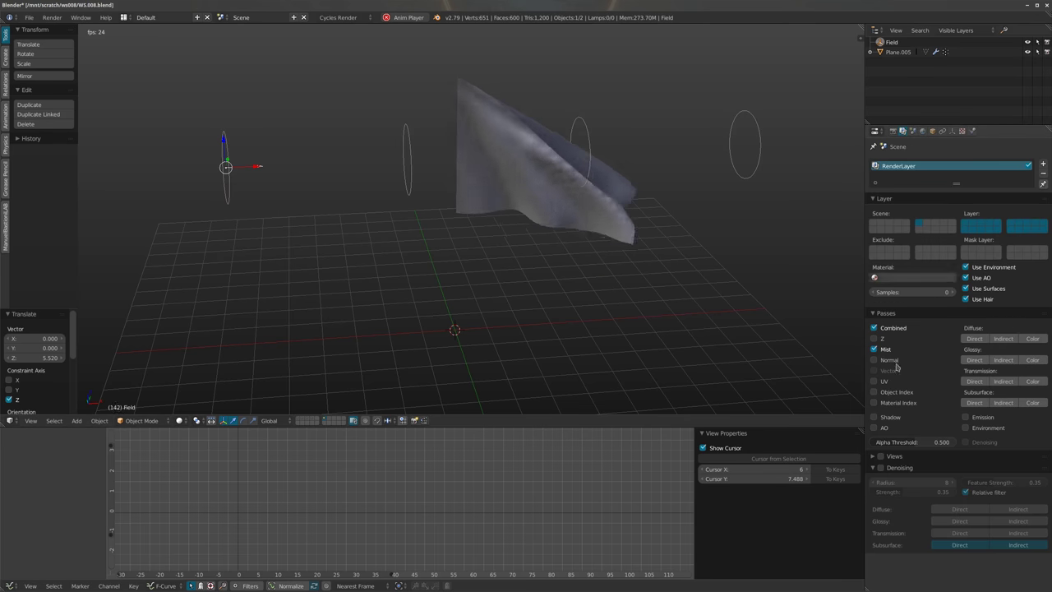
left_click(913, 130)
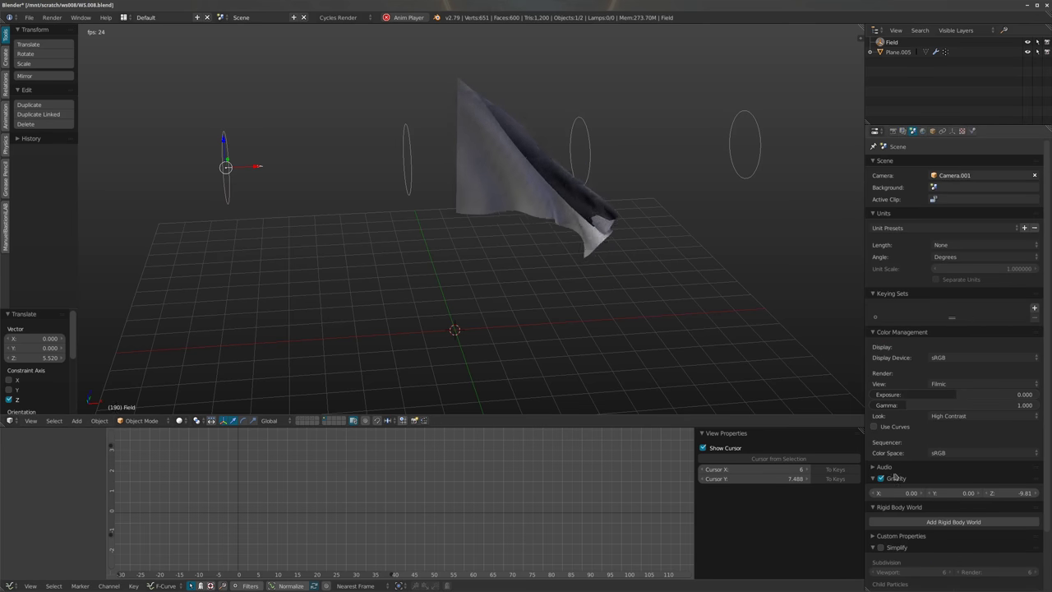
left_click(1011, 492)
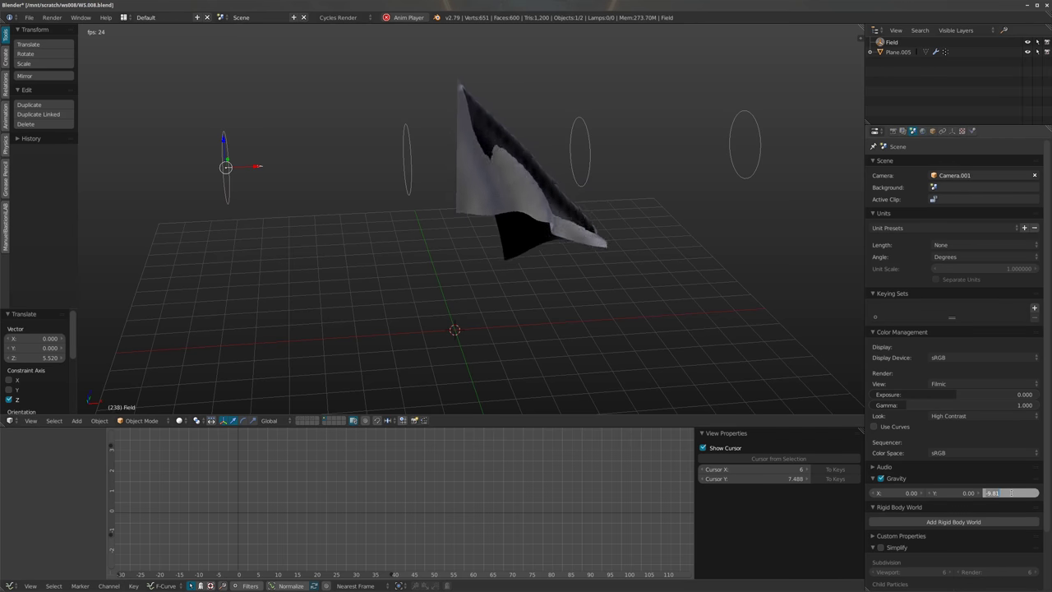
type("-4")
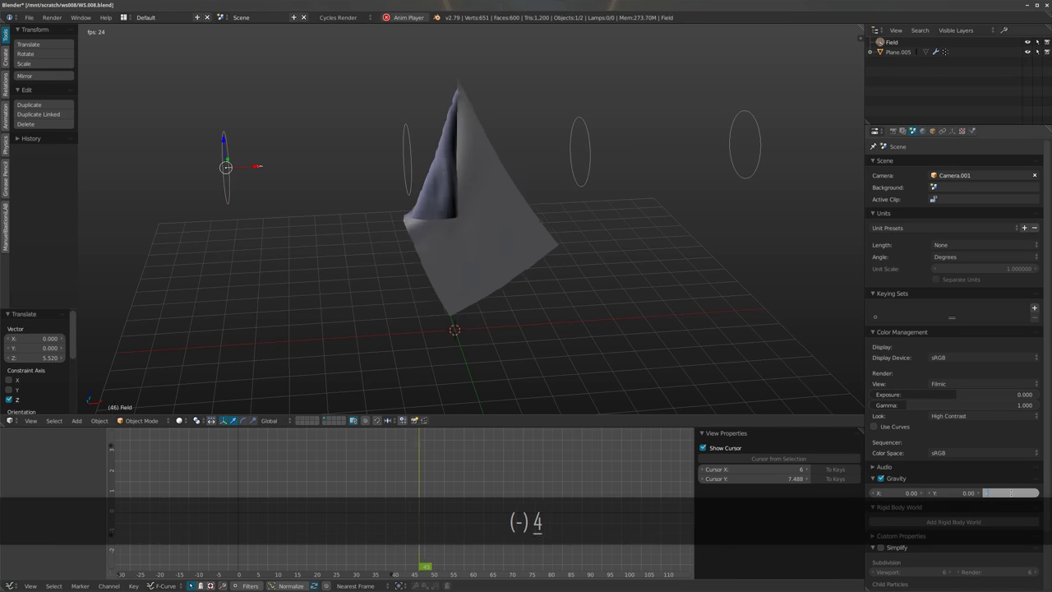
key("Return")
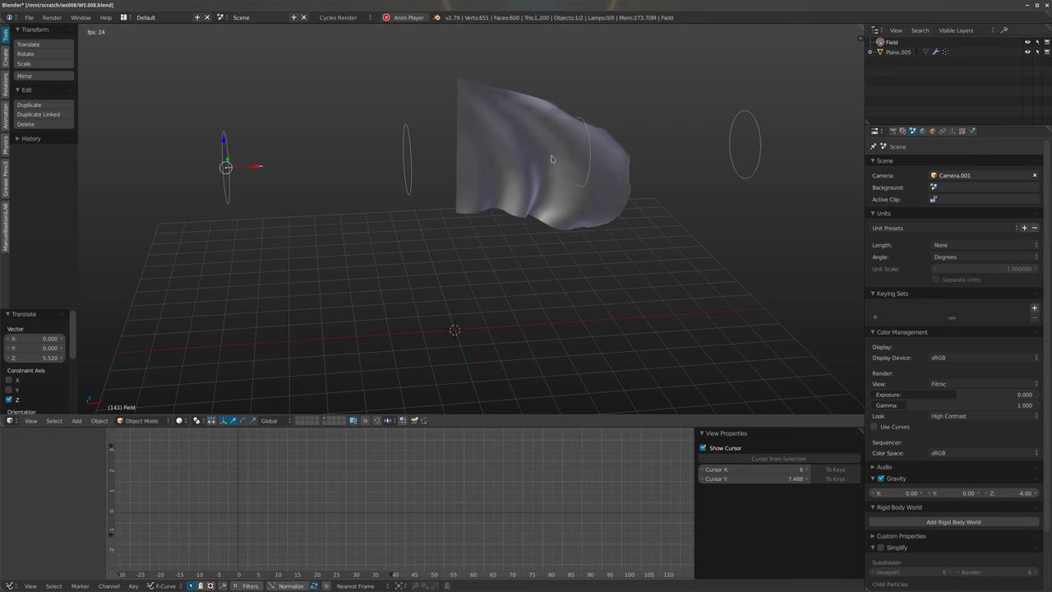
Open the render settings and examine the cloth's motion in the wind from several angles
mouse_move(479, 183)
middle_mouse_down("shift")
mouse_move(421, 179)
mouse_move(496, 206)
mouse_move(486, 200)
middle_mouse_up("shift")
scroll(421, 180, "up", 1)
scroll(420, 197, "down", 2)
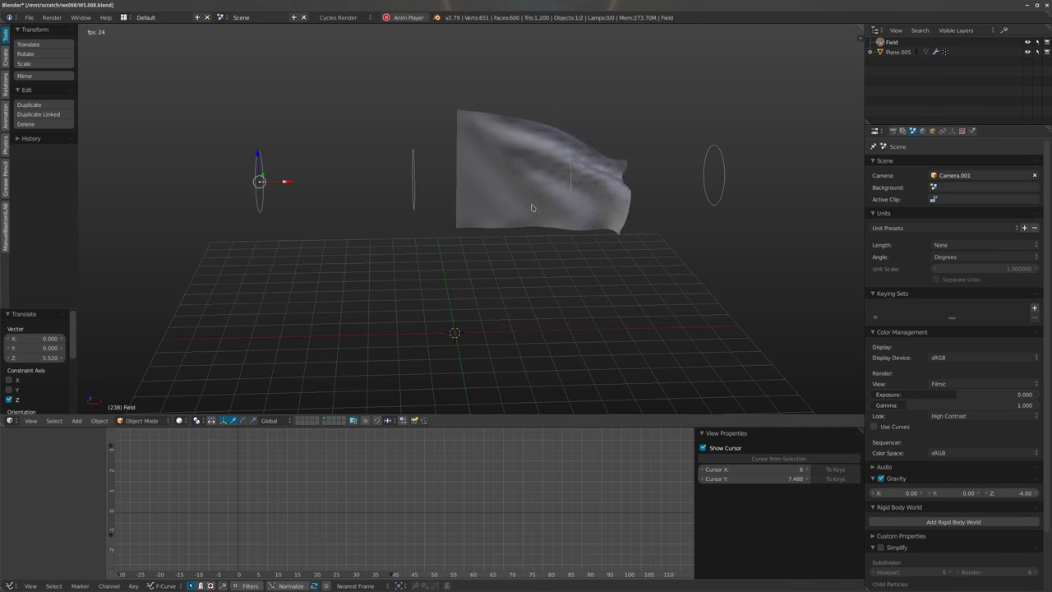
left_click(893, 130)
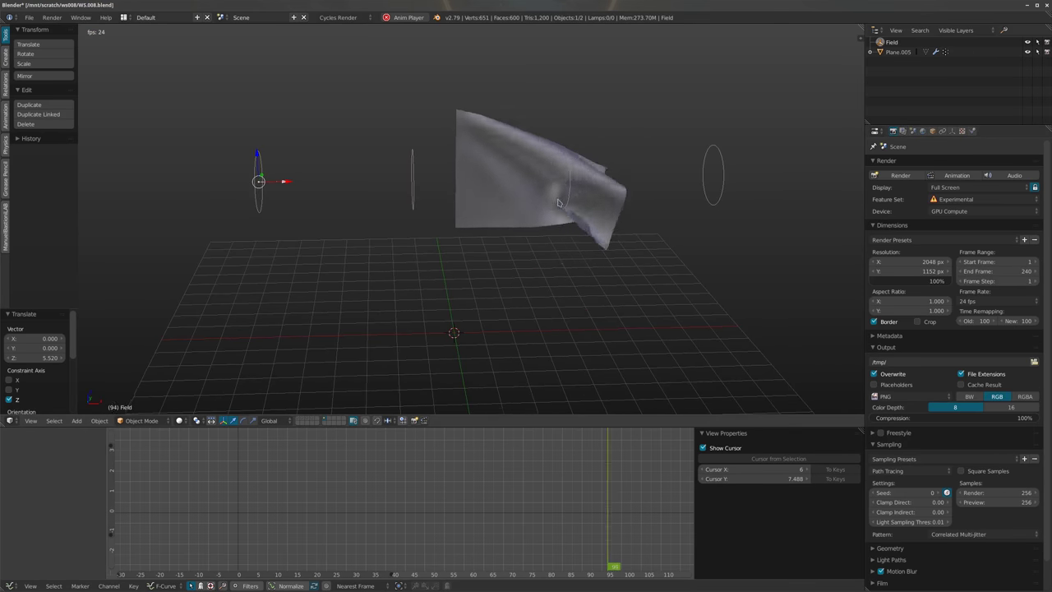
scroll(632, 232, "down", 2)
middle_click_drag(634, 234, 634, 225)
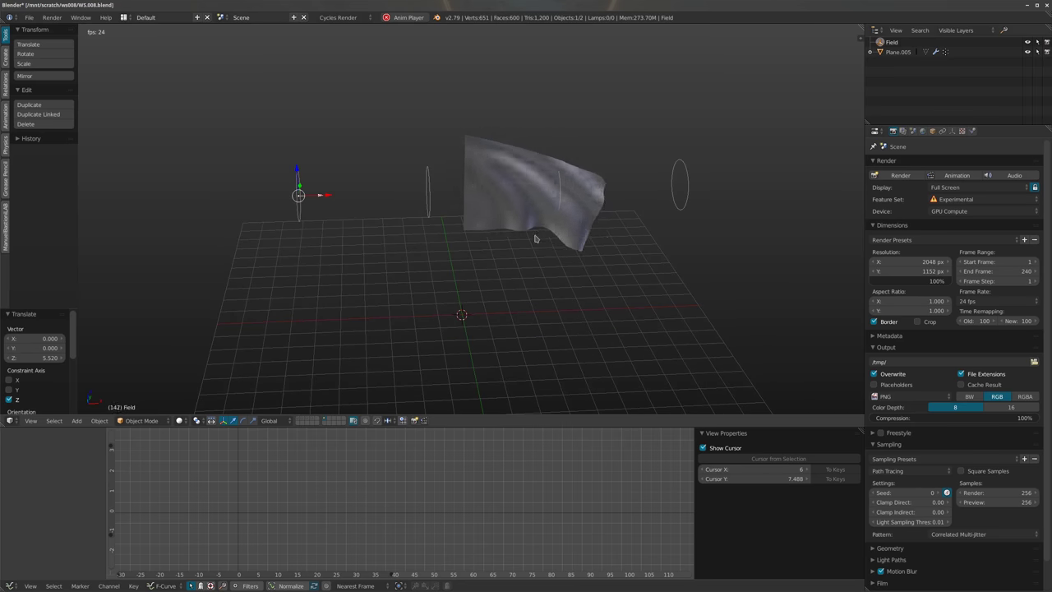
scroll(537, 235, "up", 2)
middle_click_drag(542, 186, 525, 202)
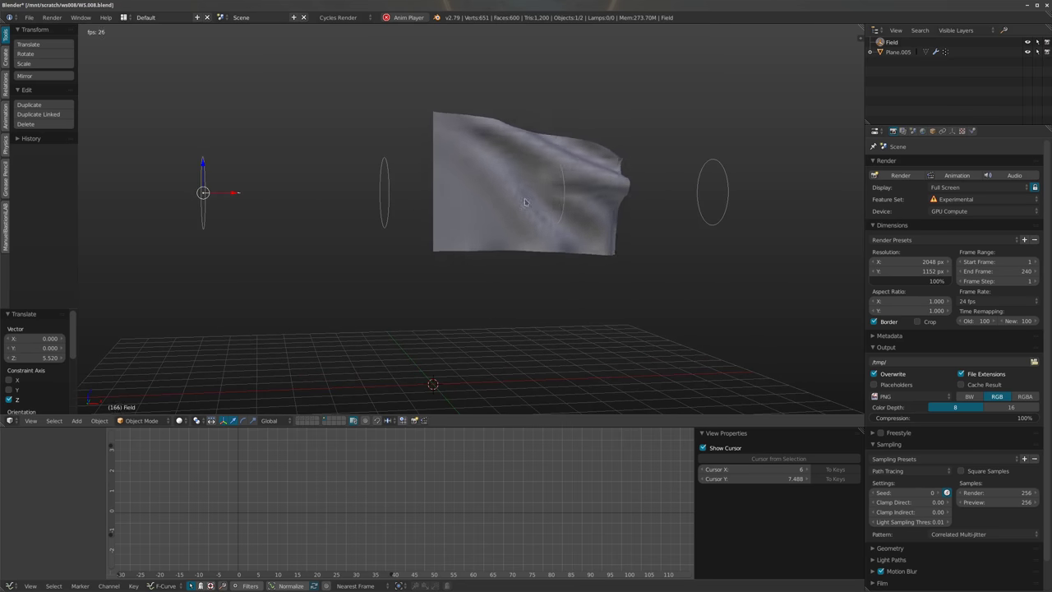
Select the cloth sheet, apply smooth shading to it again, and stop the playback
right_click(480, 179)
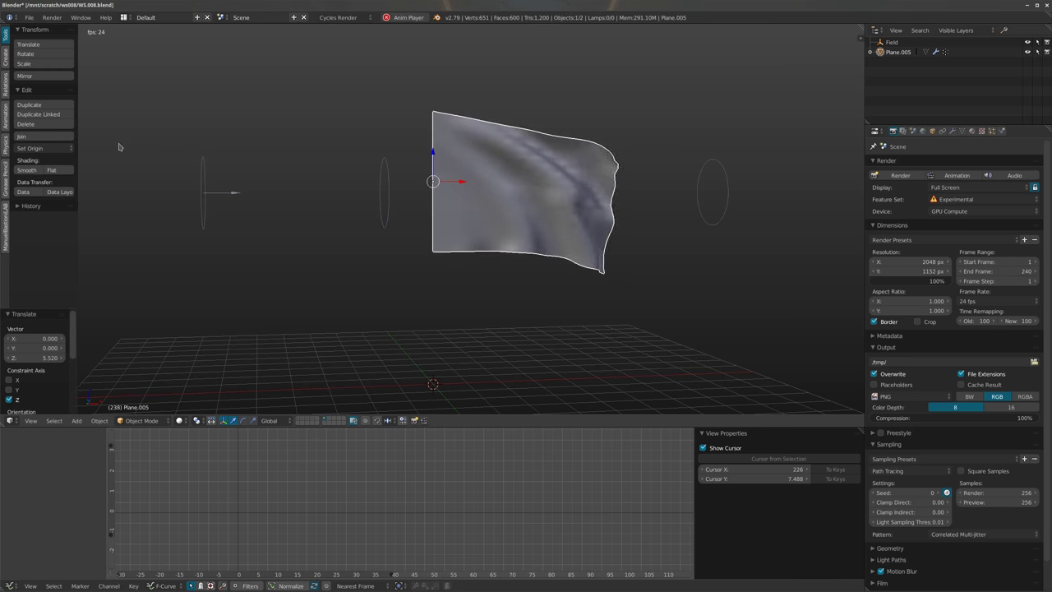
left_click(27, 171)
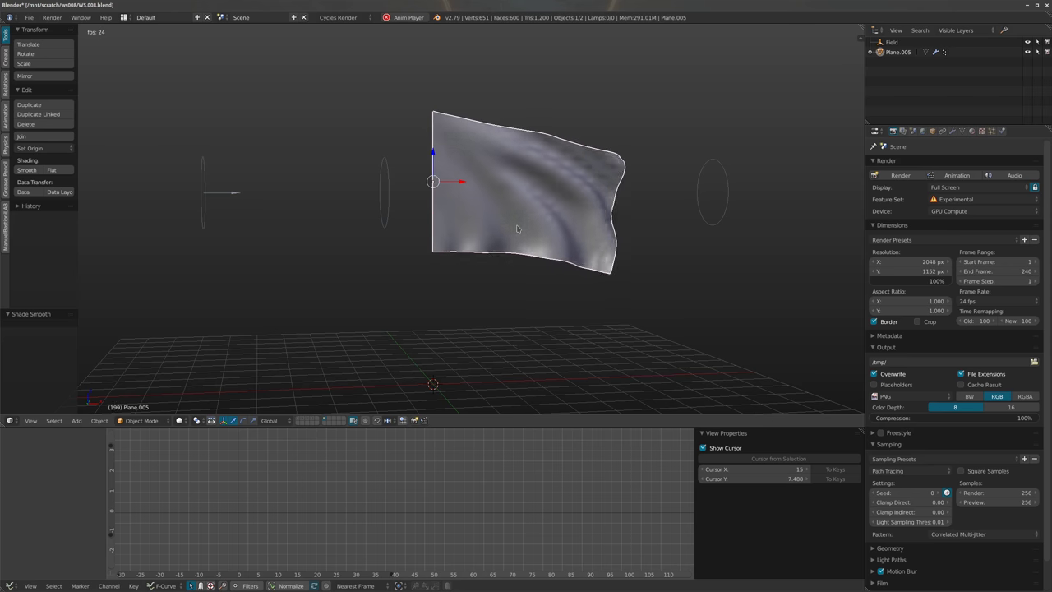
key("alt+a")
middle_click_drag(518, 228, 525, 304)
scroll(527, 255, "down", 2)
scroll(472, 224, "up", 1)
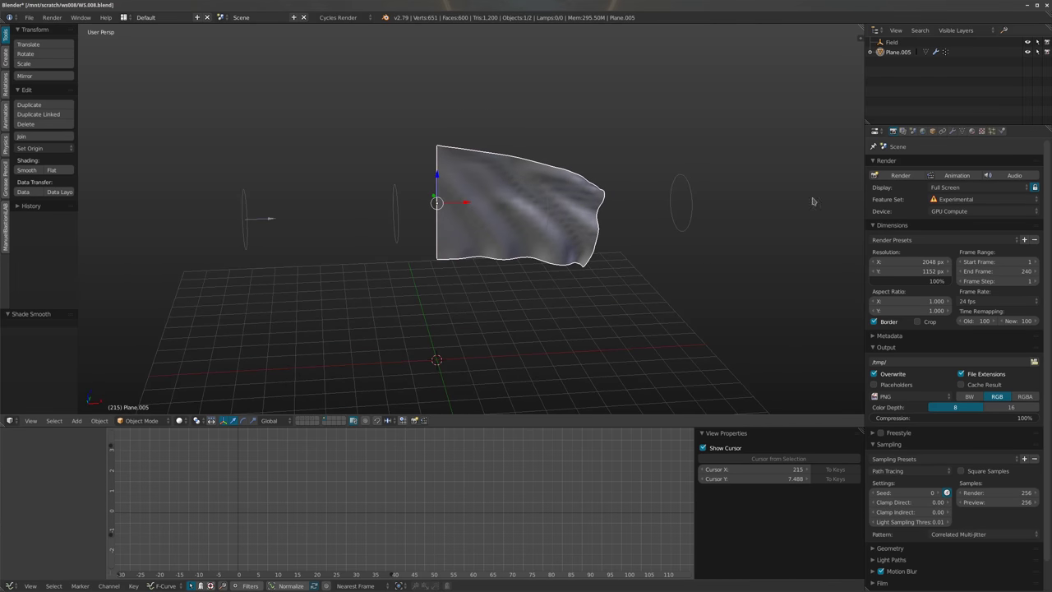
Enable self collision in the sheet's cloth physics and replay the simulation from the start
left_click(1002, 132)
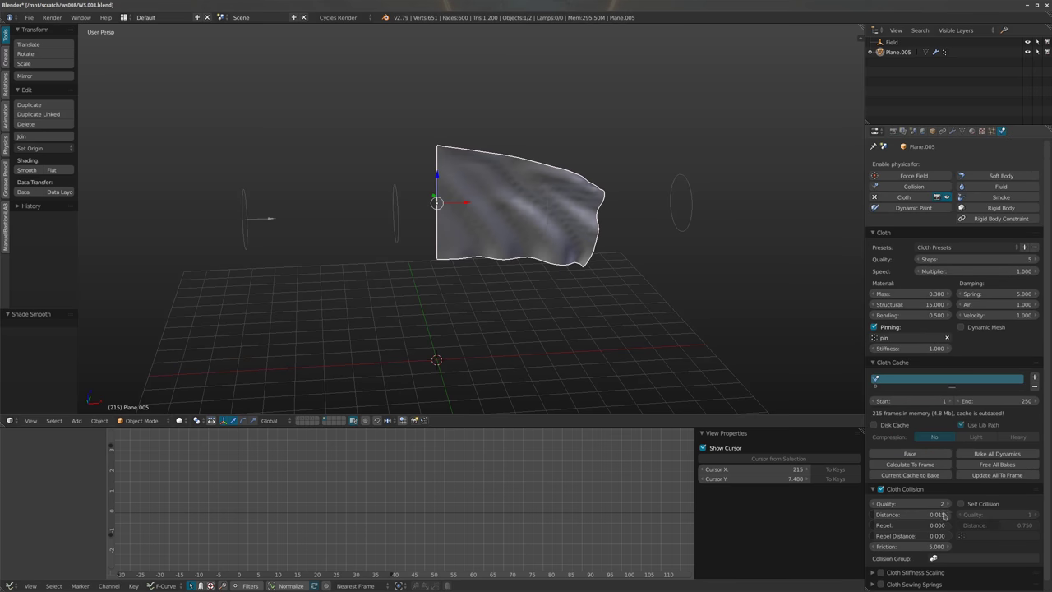
left_click(974, 506)
key("alt+a")
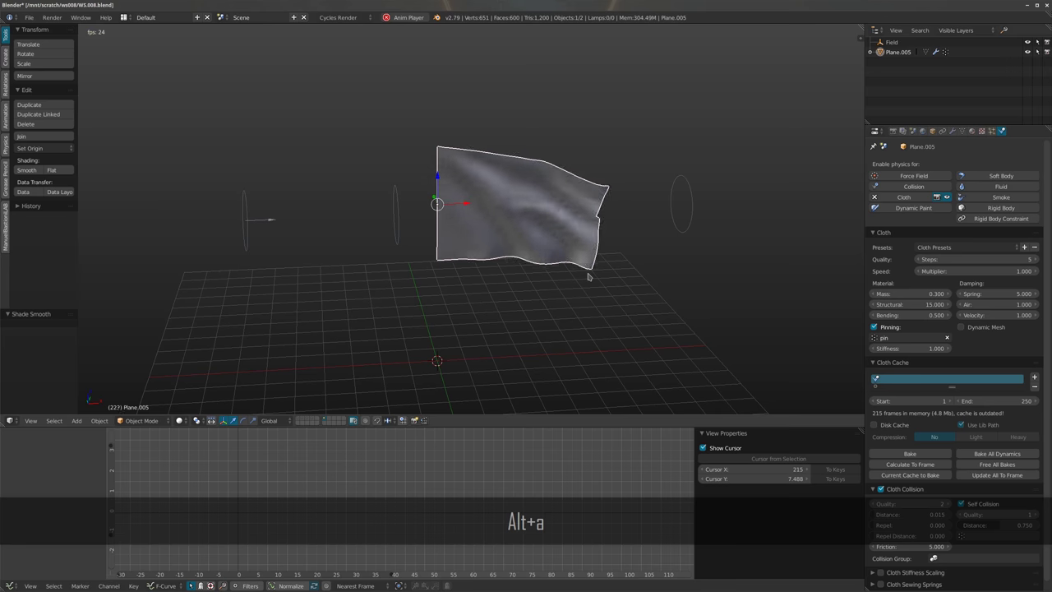
key("shift+Left")
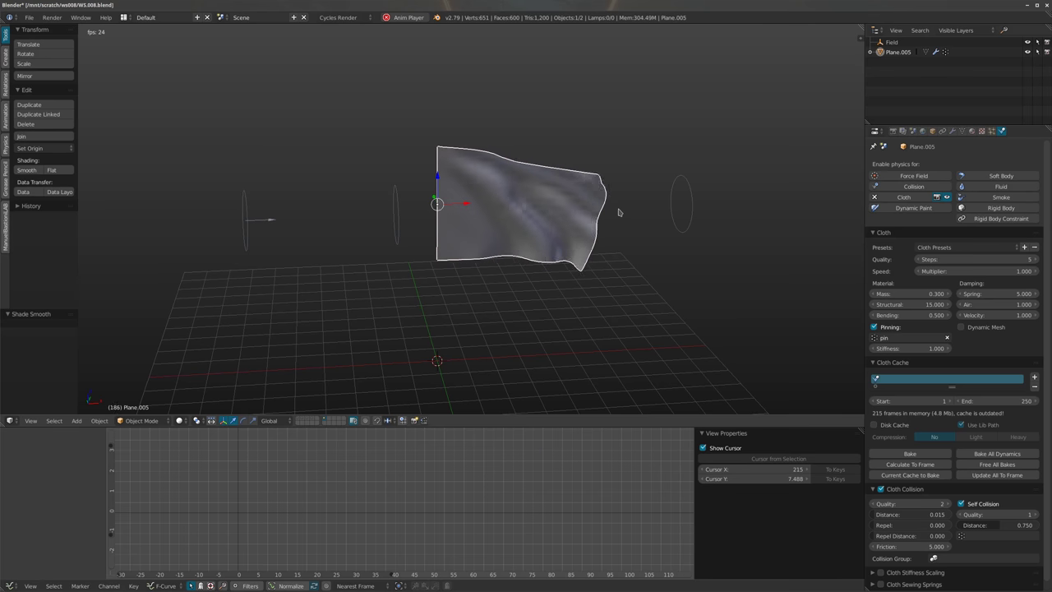
Add a turbulence force field at the 3D cursor and move it about -4.74 units along X
middle_click_drag(439, 366, 470, 324, "shift")
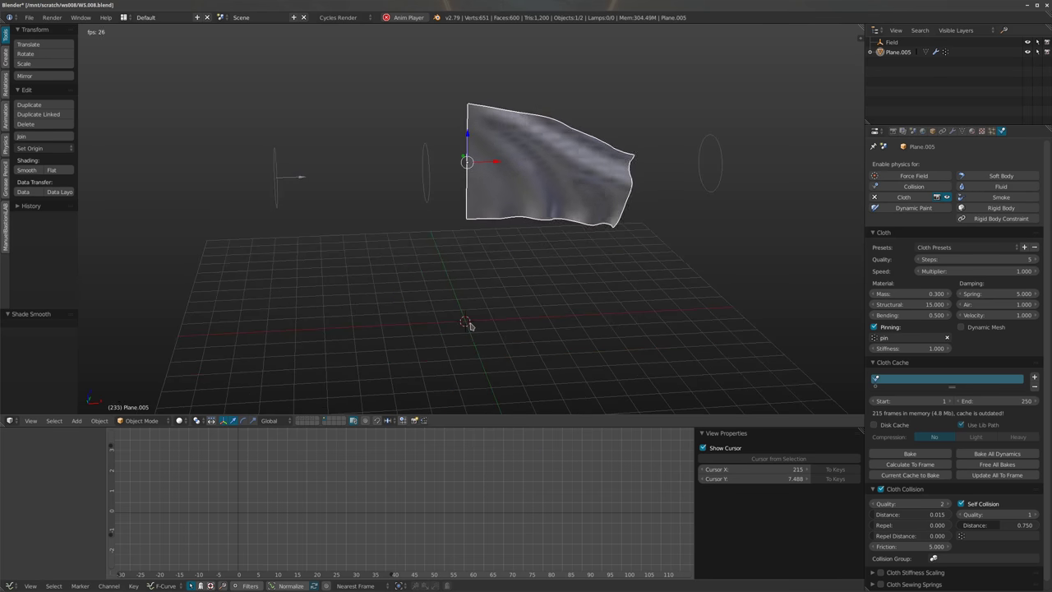
key("shift+a")
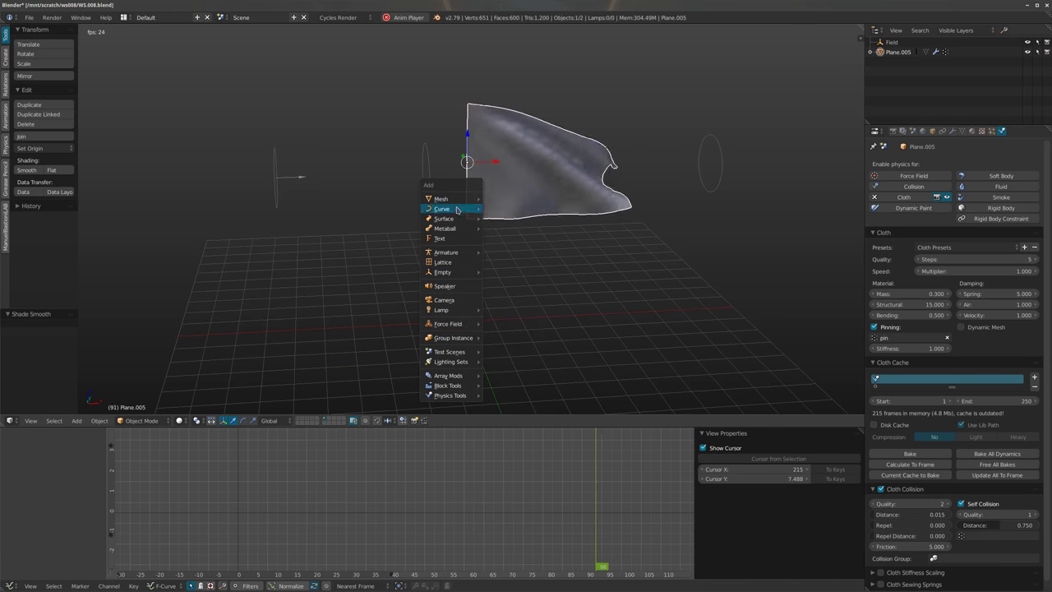
mouse_move(457, 326)
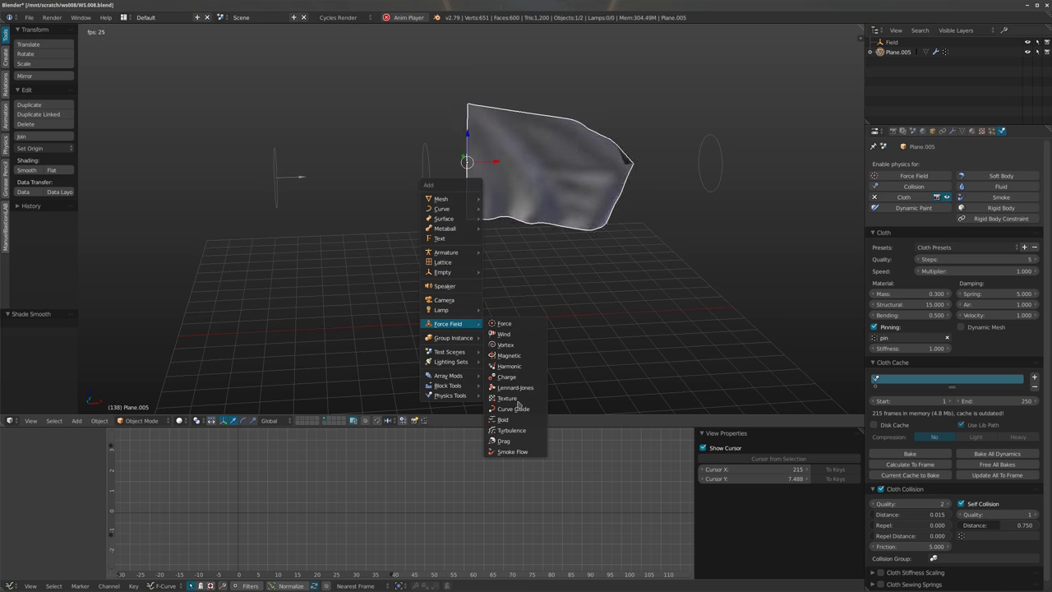
left_click(510, 431)
key("g")
key("x")
left_click(360, 321)
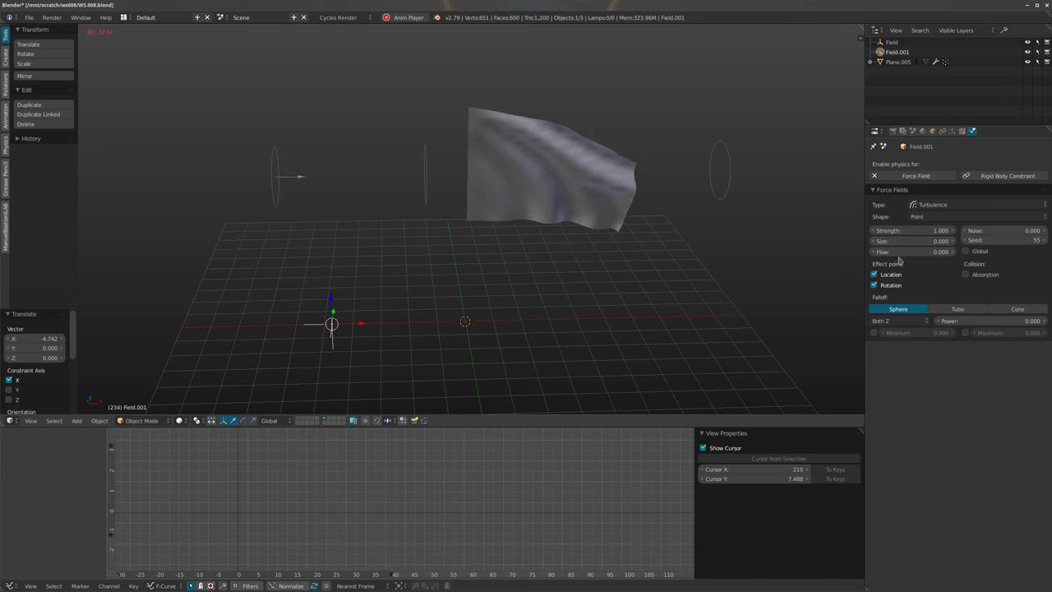
Try a strength of 10 on the turbulence field and raise it to 100
left_click(910, 230)
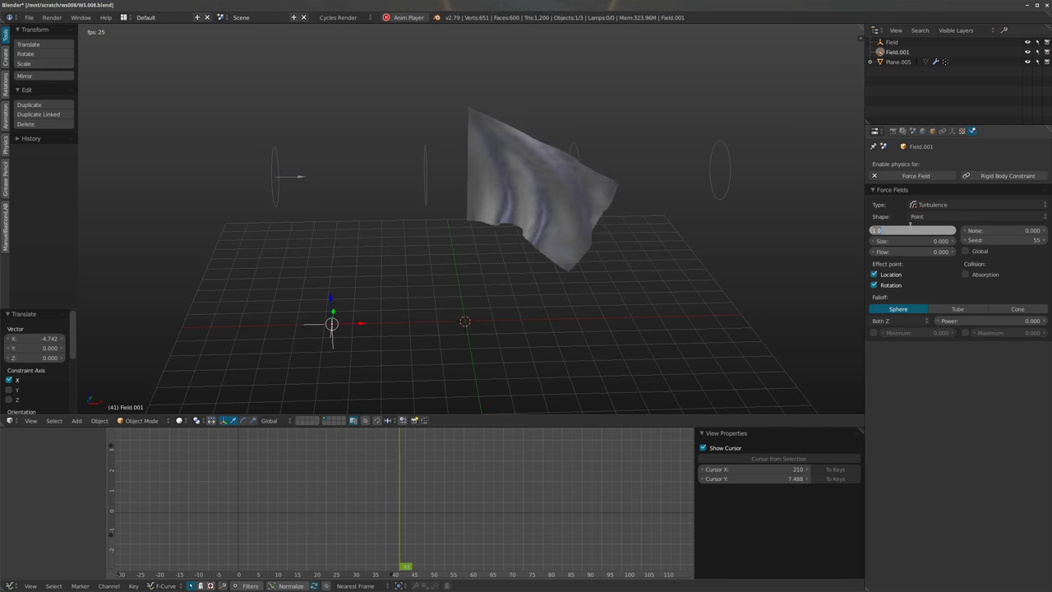
type("10")
key("Return")
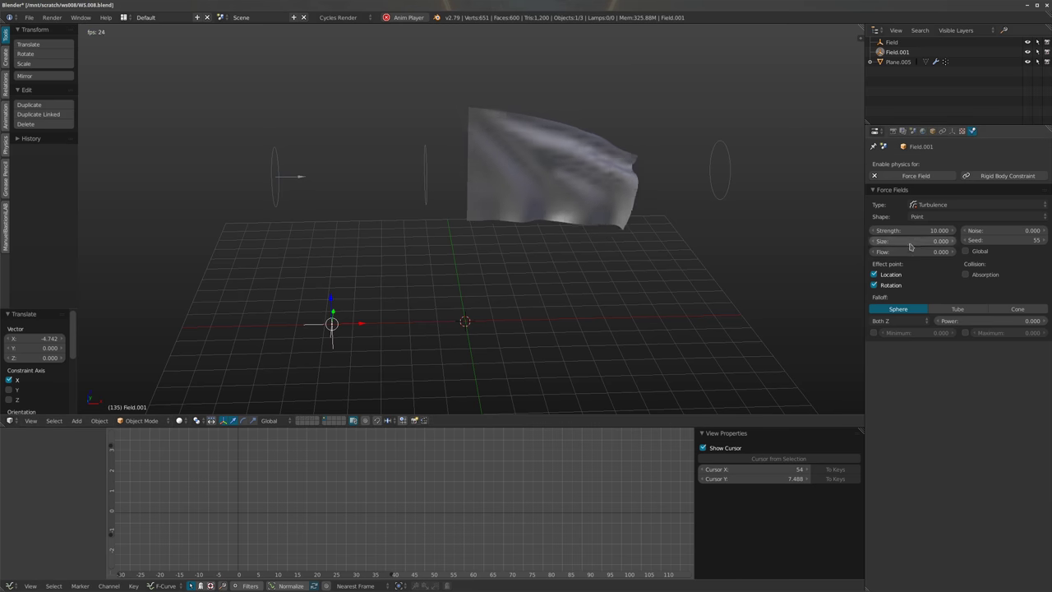
type("100")
key("Return")
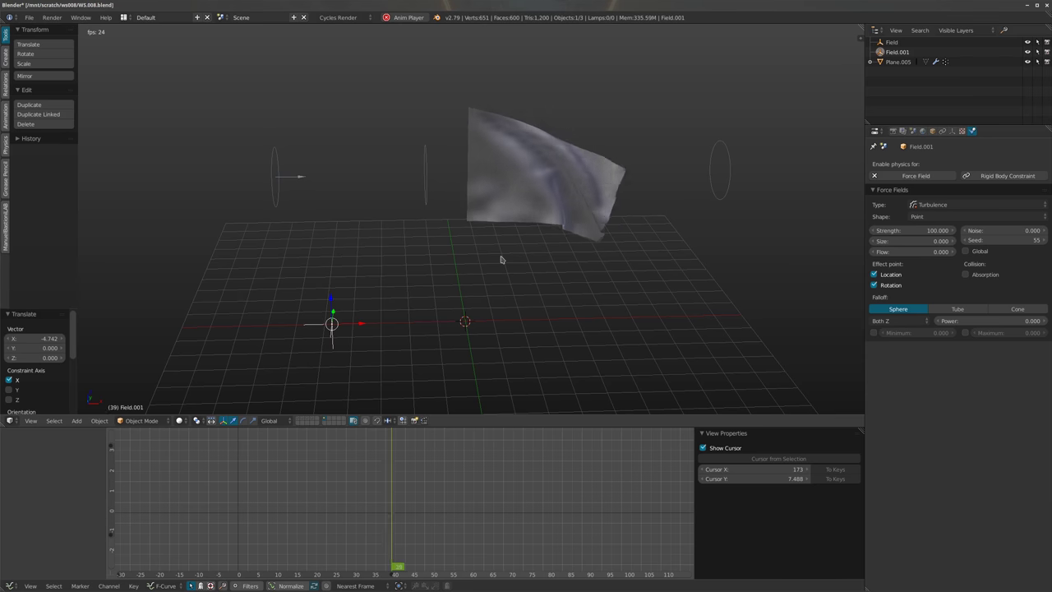
Set the turbulence field's noise to 1
left_click(1002, 230)
type("1")
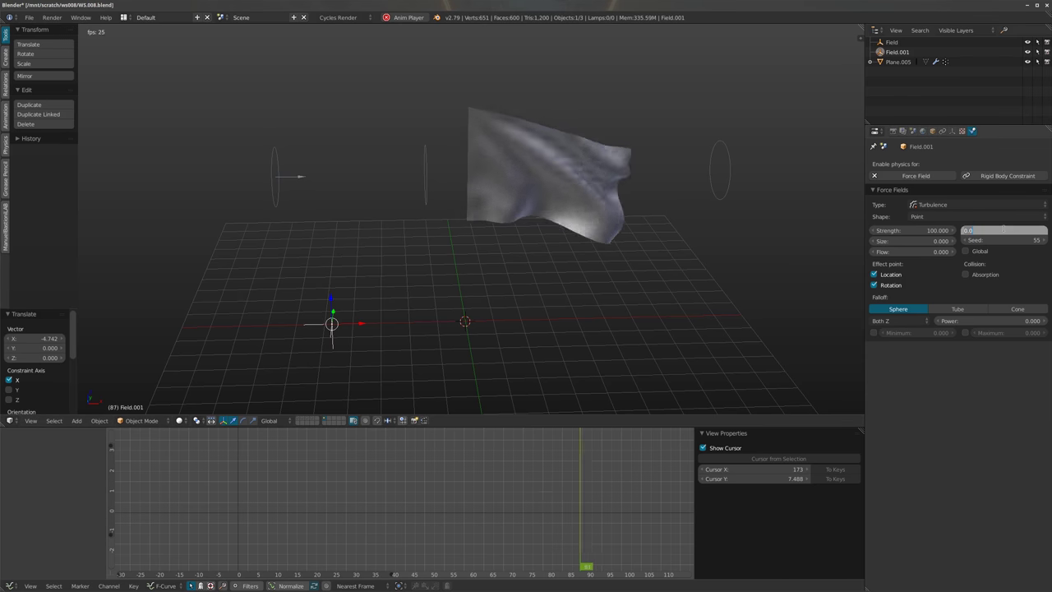
key("Return")
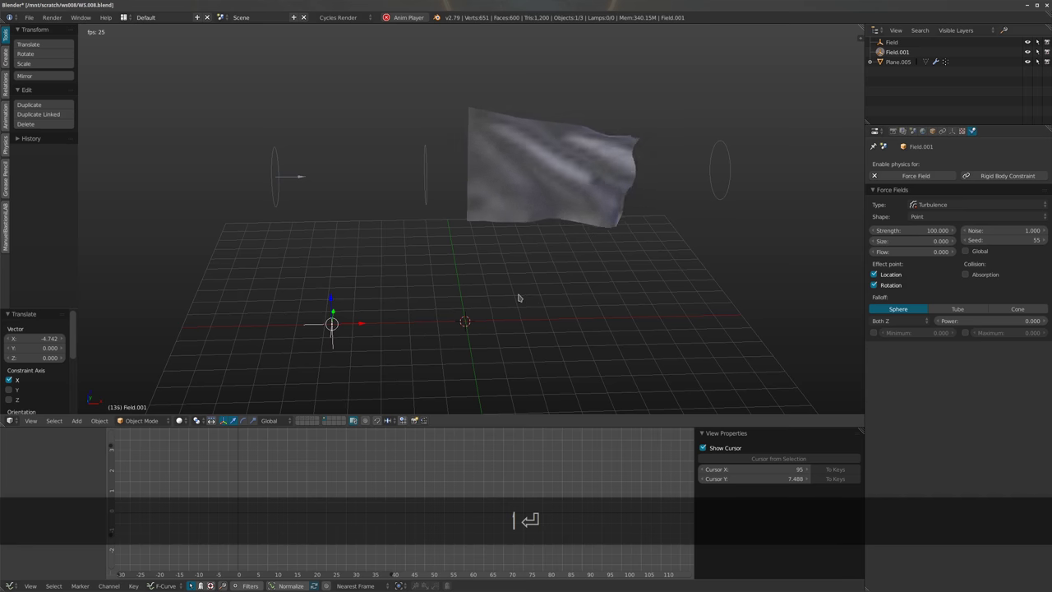
middle_click_drag(513, 277, 465, 282)
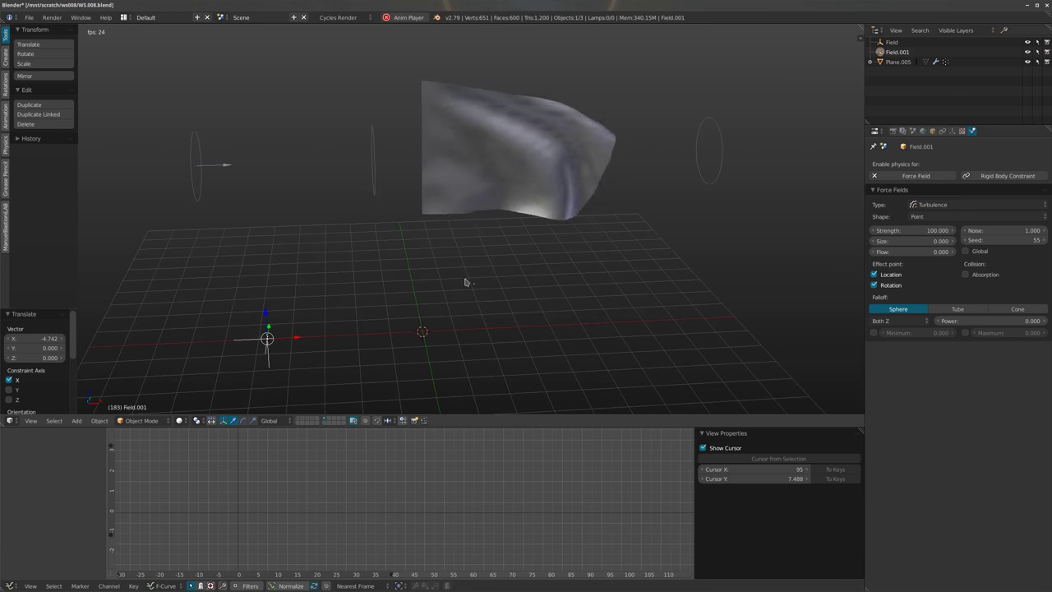
Select the flag, stop the playback and bake its cloth simulation
right_click(610, 182)
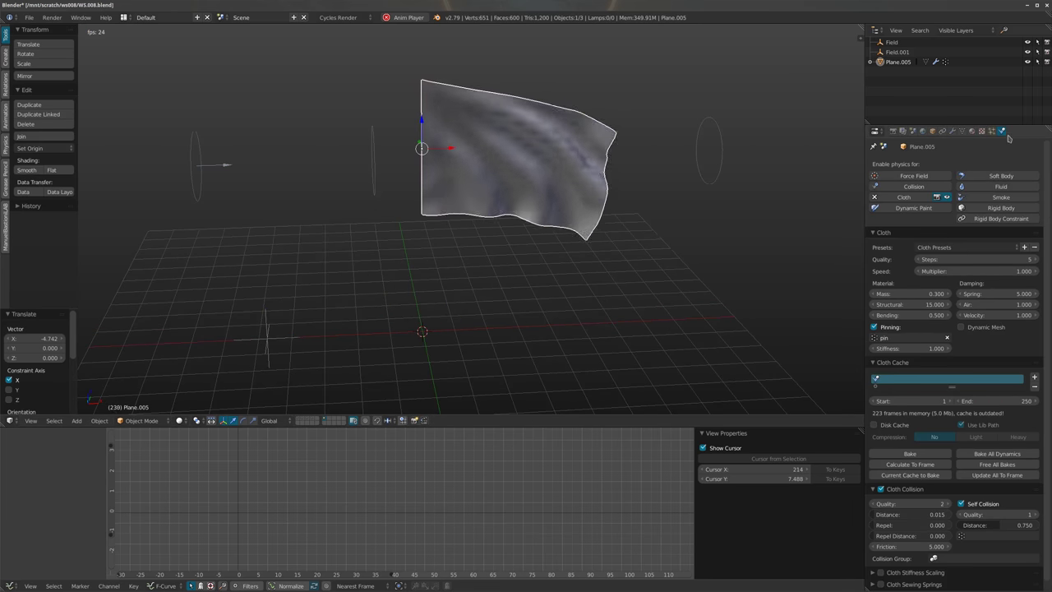
key("alt+a")
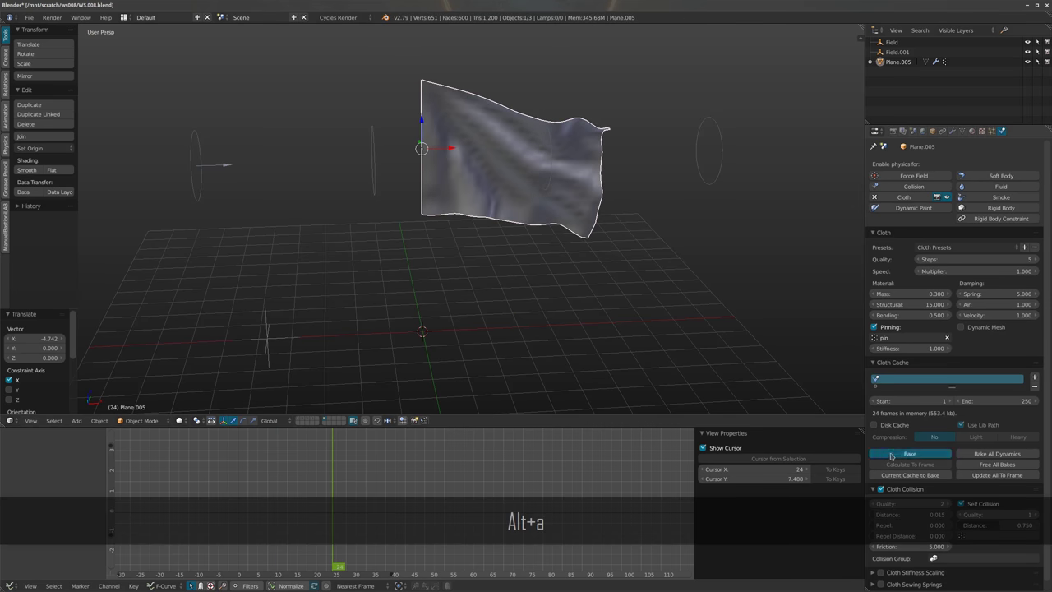
left_click(891, 457)
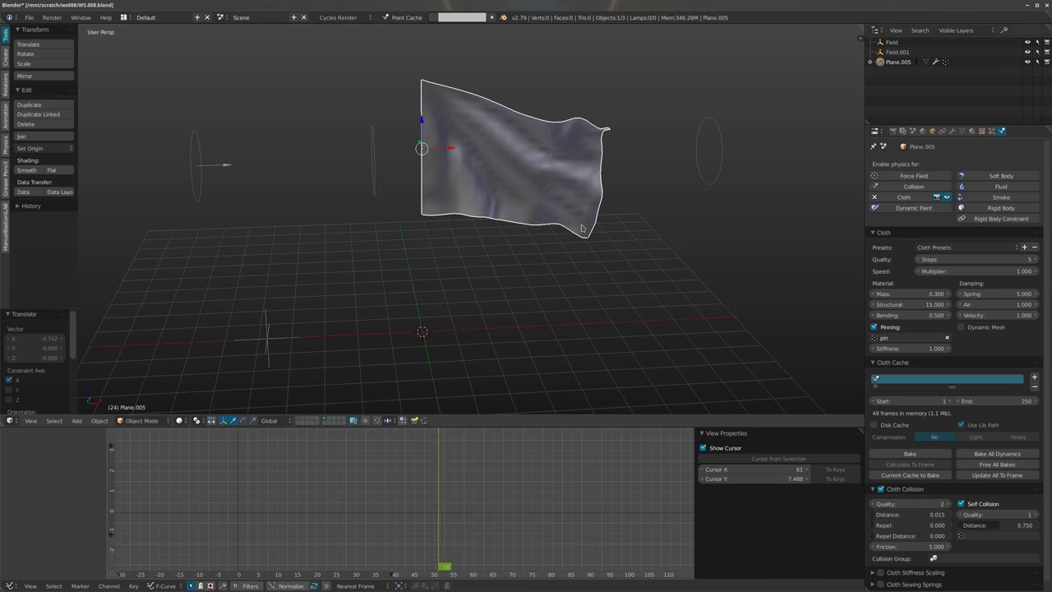
Search the add-ons in the user preferences for "pc" to check that the Pointcache (.pc2) exporter is enabled
key("ctrl+alt+u")
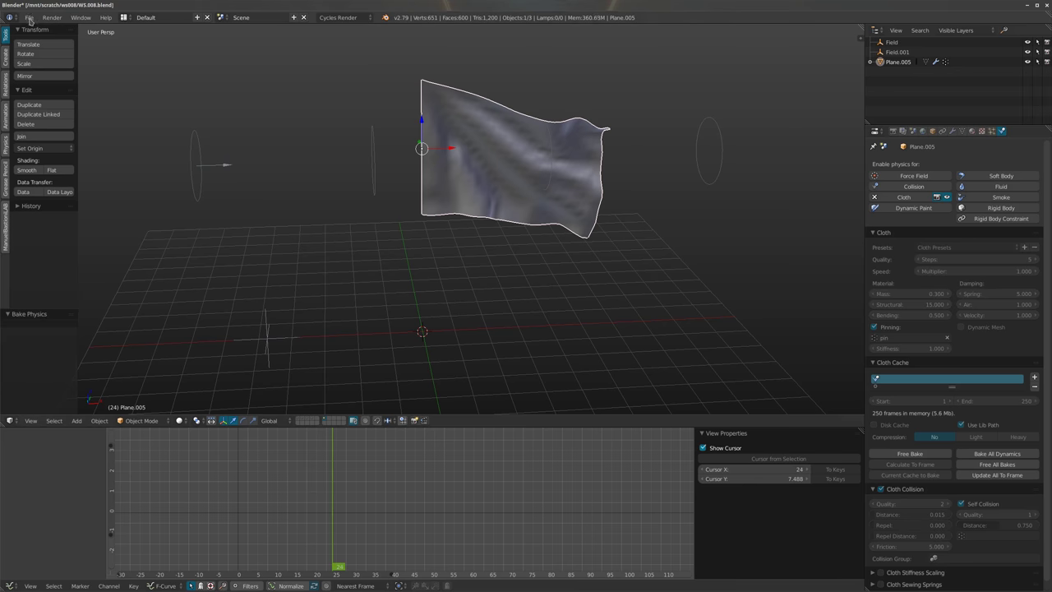
left_click(29, 18)
mouse_move(60, 217)
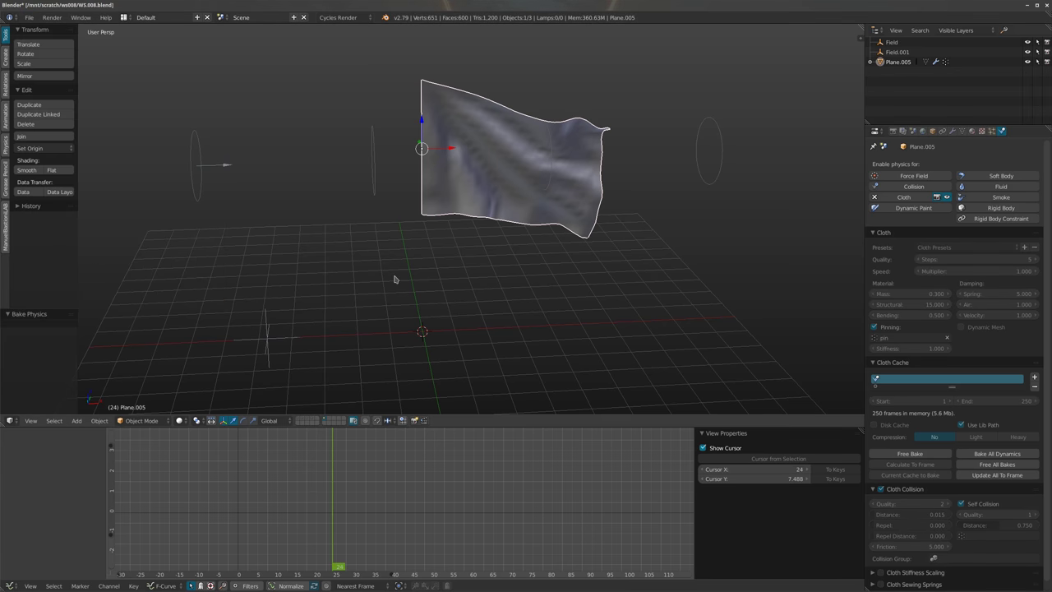
key("ctrl+alt+u")
left_click(386, 178)
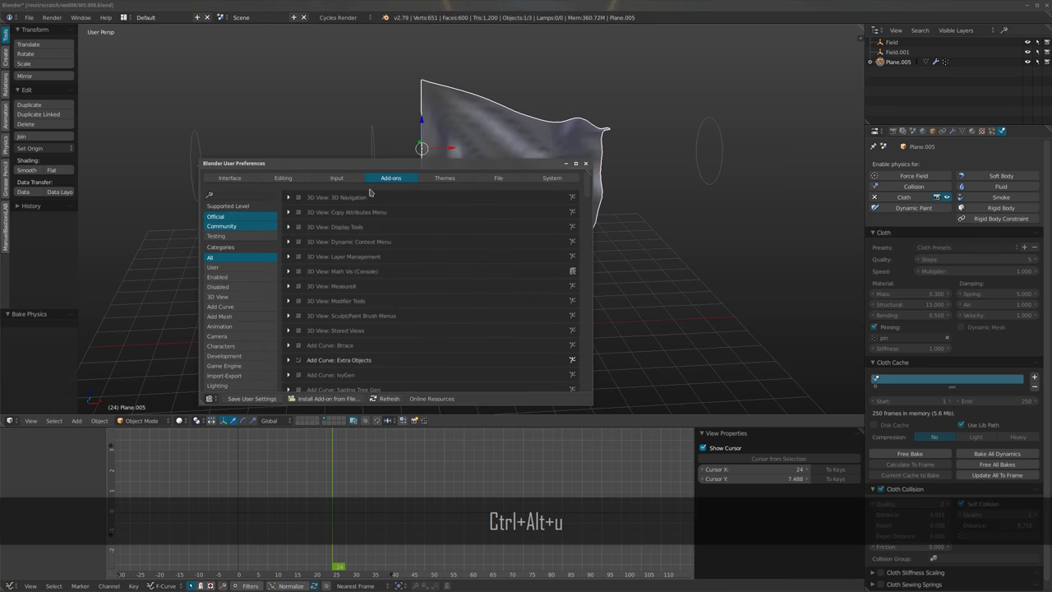
type("pc")
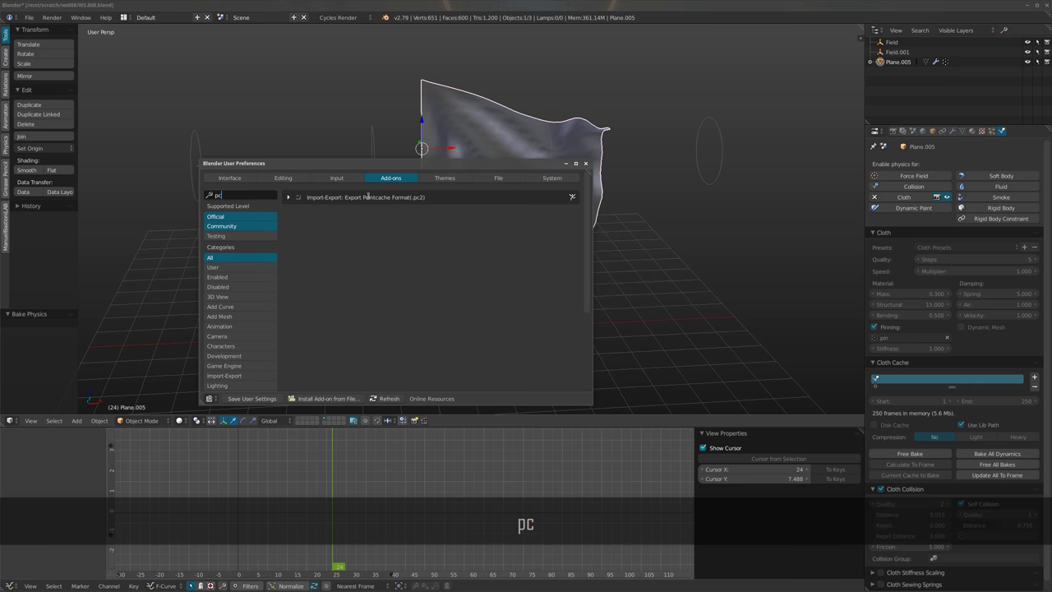
left_click(587, 165)
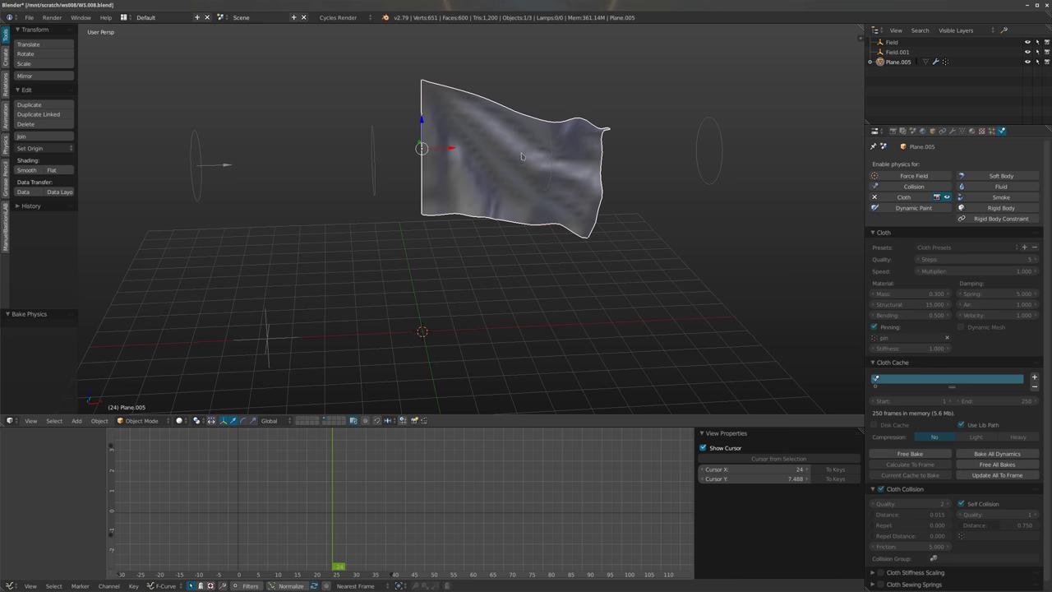
Start a Pointcache (.pc2) export of the flag and create a folder named caches in the ws008 directory
middle_click_drag(544, 160, 390, 137)
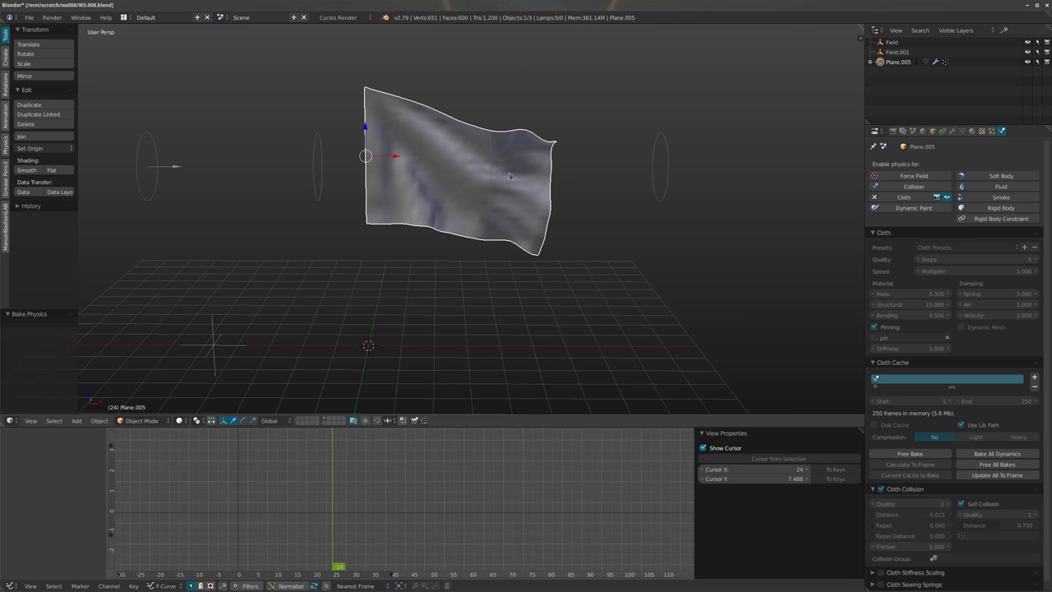
middle_click_drag(493, 203, 466, 208)
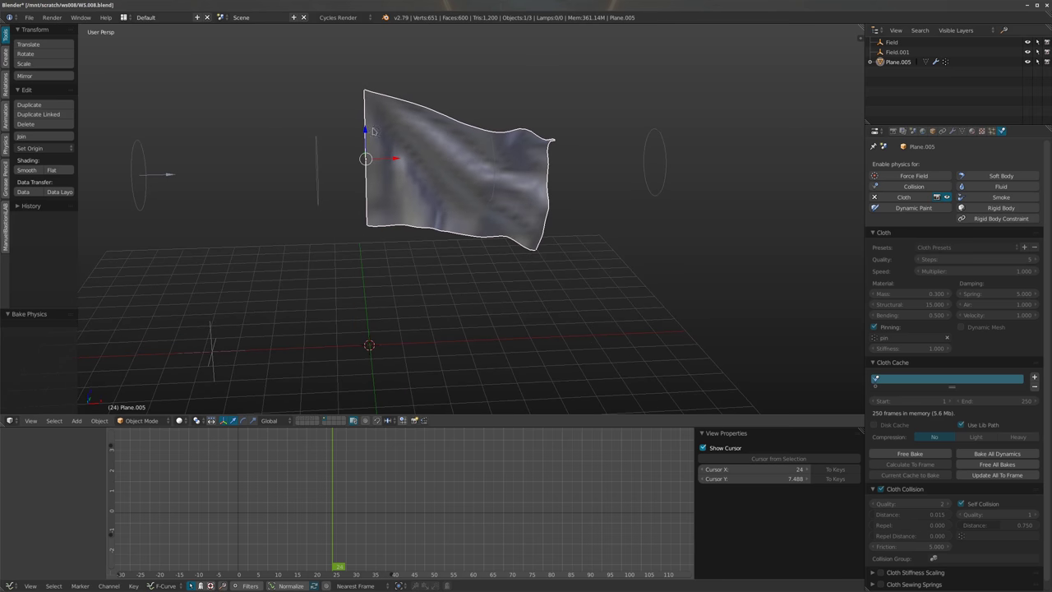
middle_click_drag(484, 192, 529, 211)
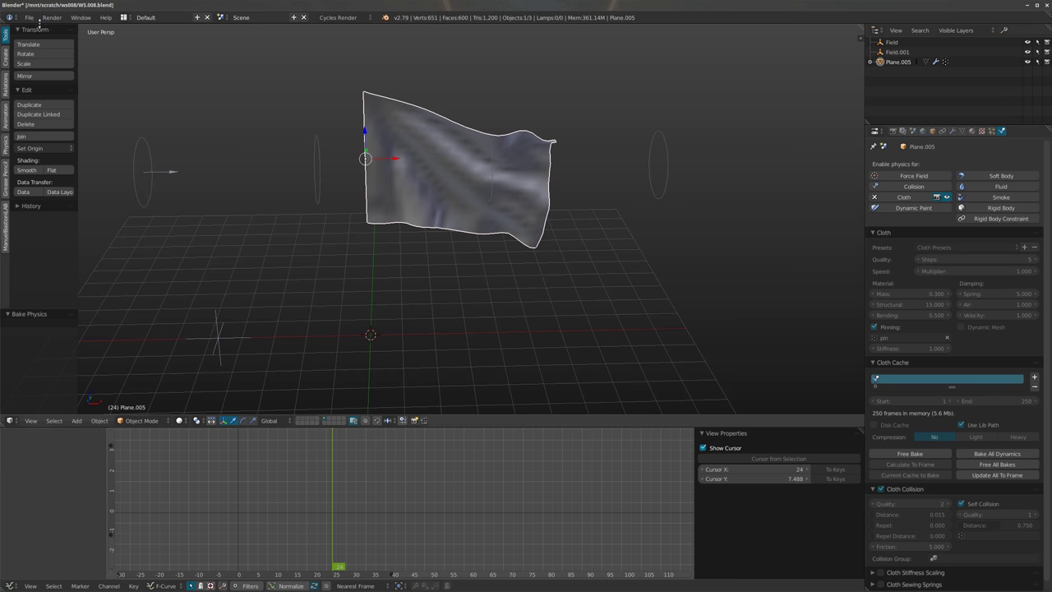
left_click(33, 18)
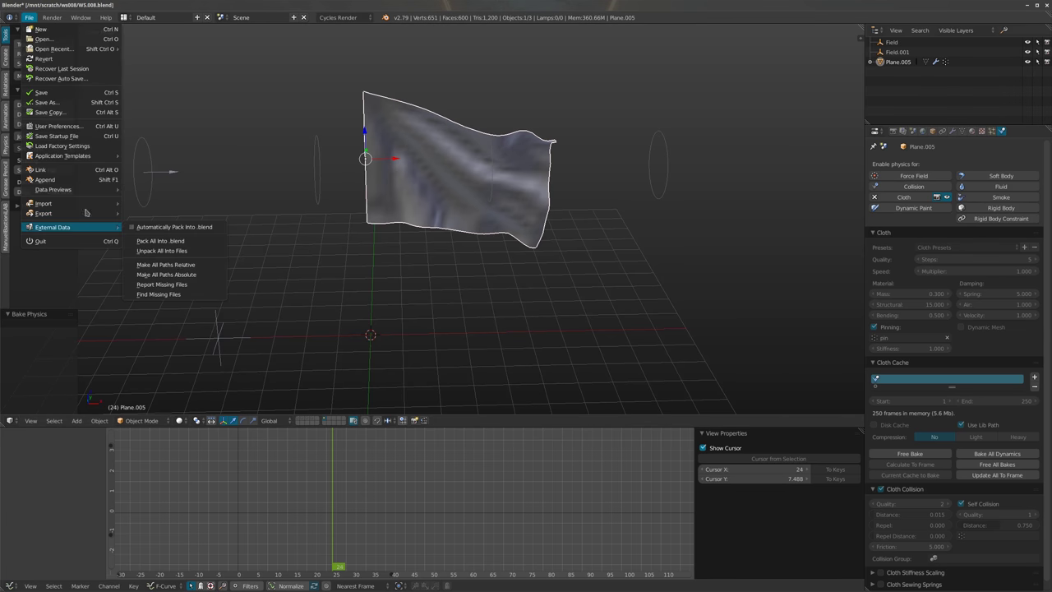
mouse_move(99, 213)
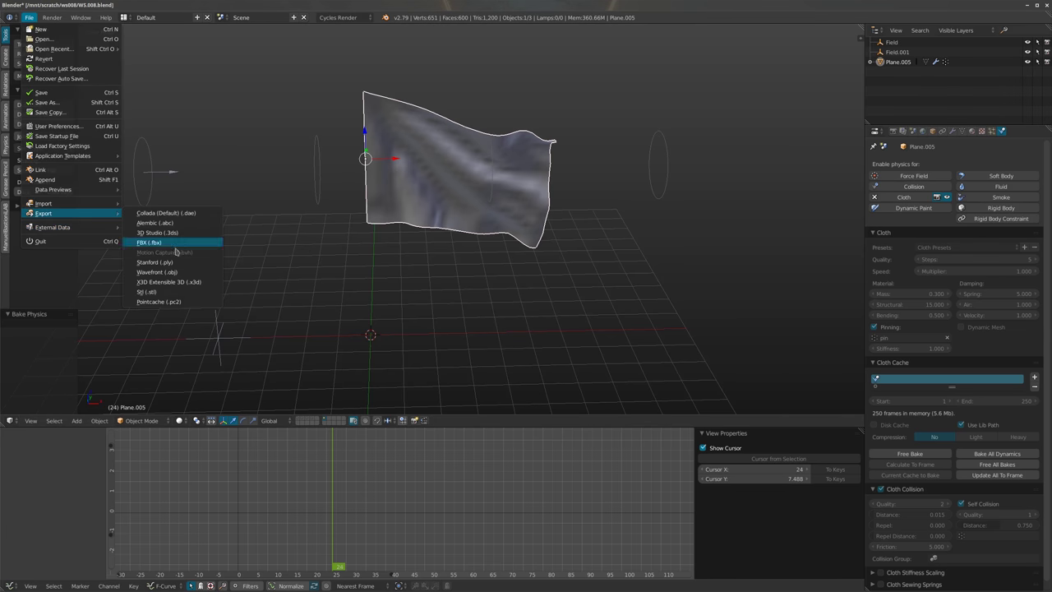
left_click(161, 301)
key("i")
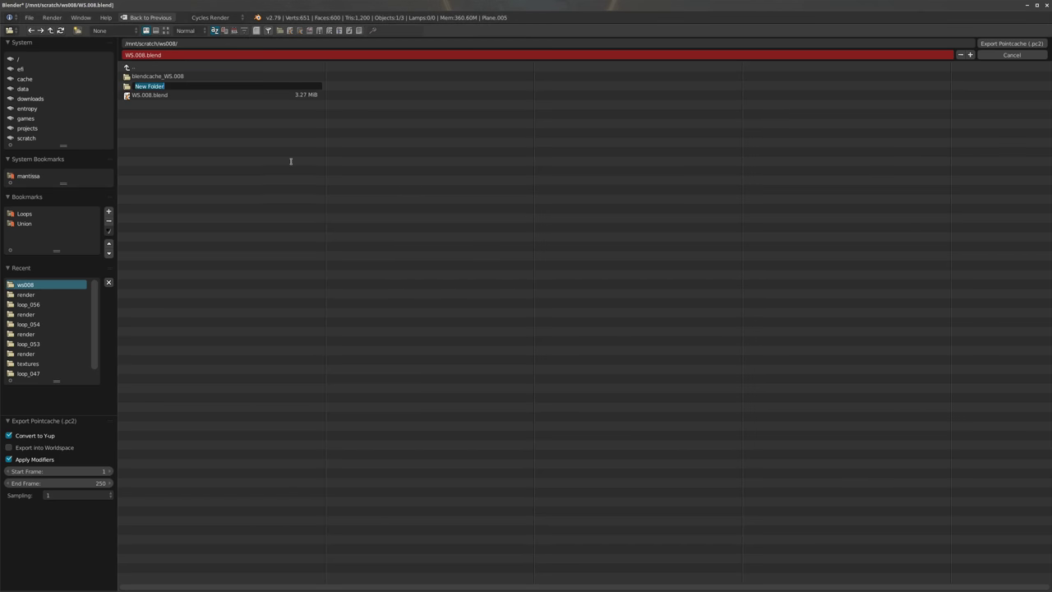
type("caches")
key("Return")
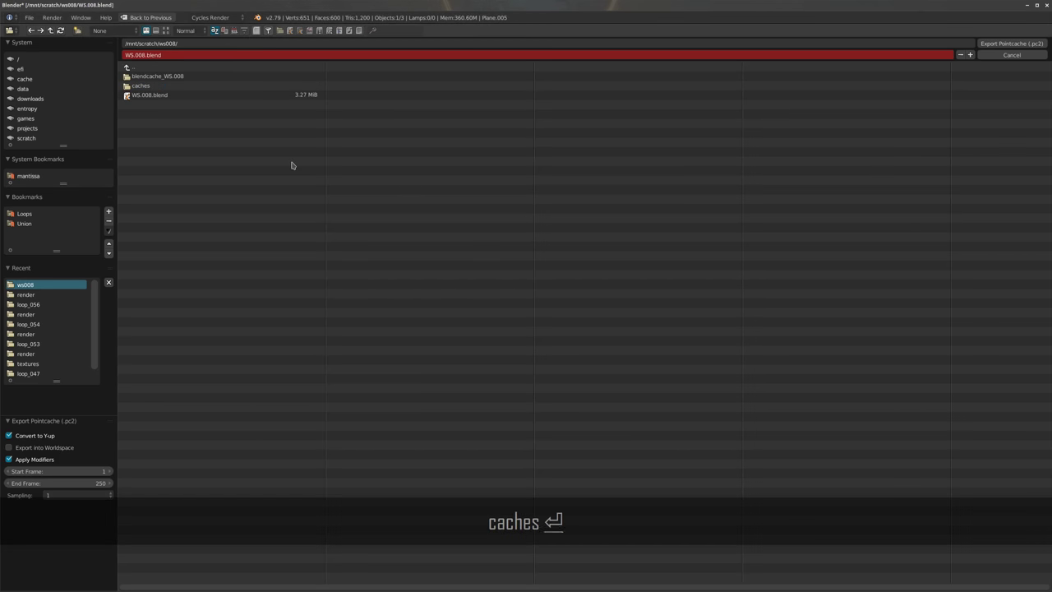
Create a folder named pc2 inside the caches folder and open it
left_click(141, 85)
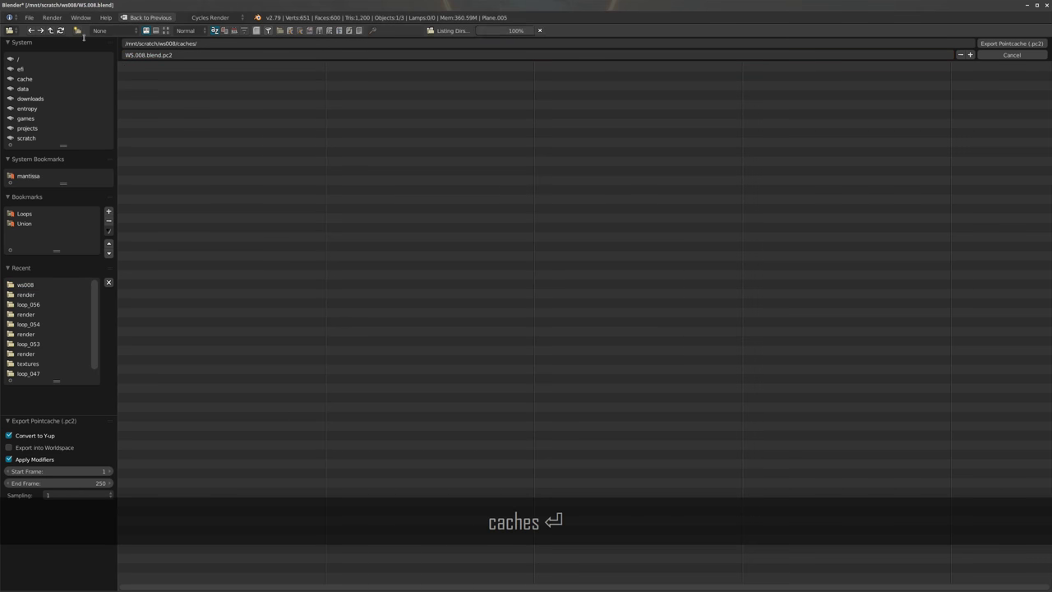
left_click(77, 31)
type("pc2")
key("Return")
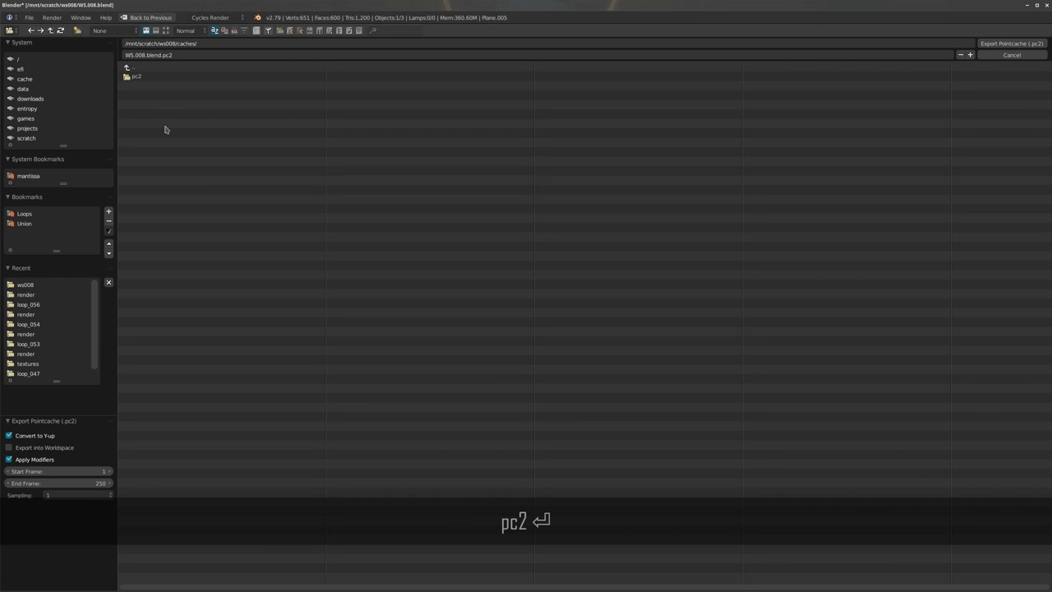
left_click(135, 76)
Name the file flag_01.pc2 and export the flag's point cache
left_click(152, 55)
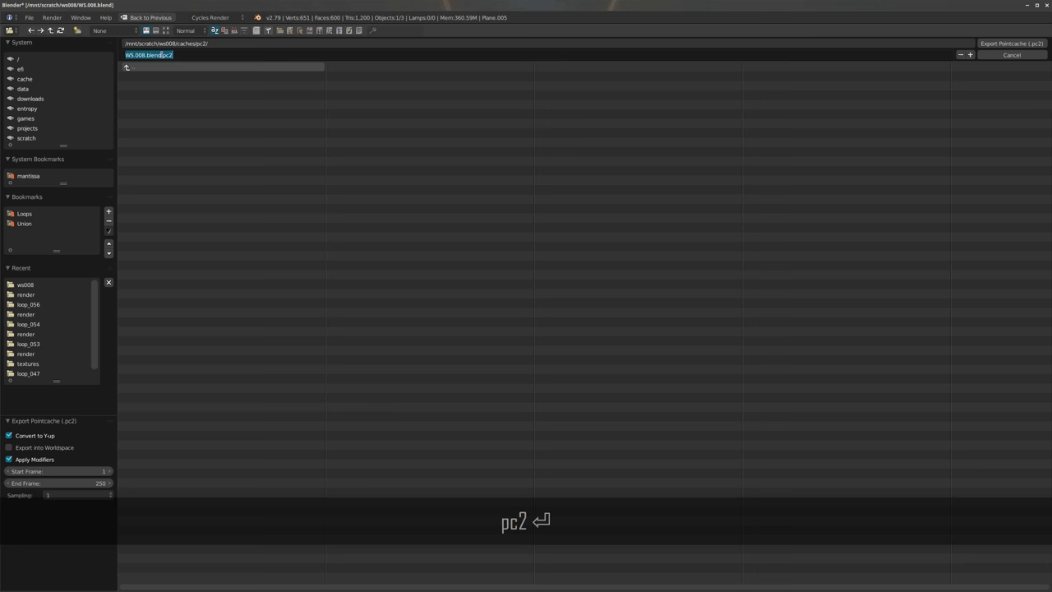
left_click_drag(161, 55, 56, 59)
key("Delete")
key("Delete")
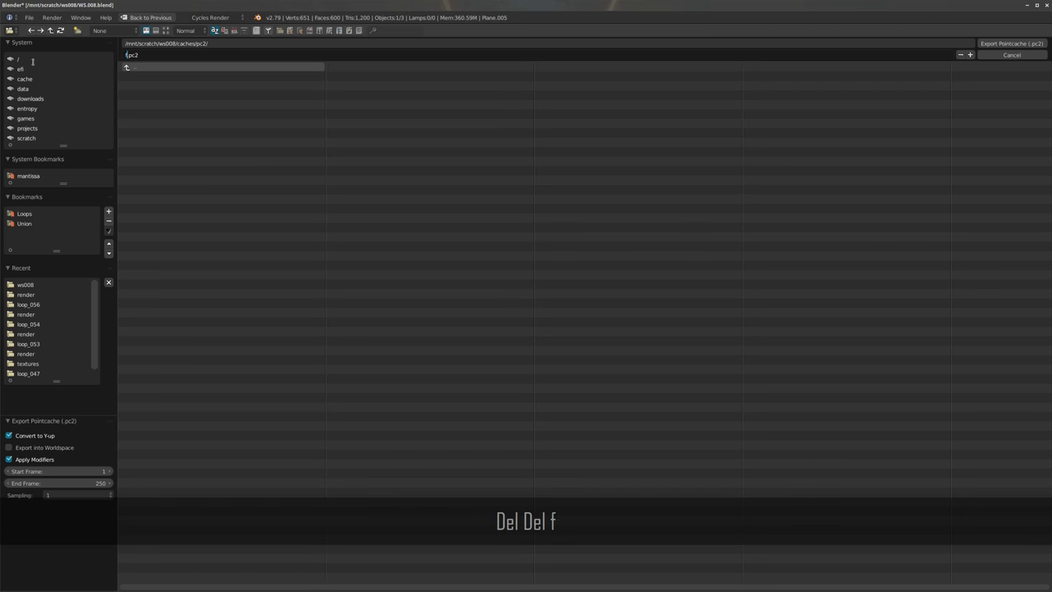
type("g_01")
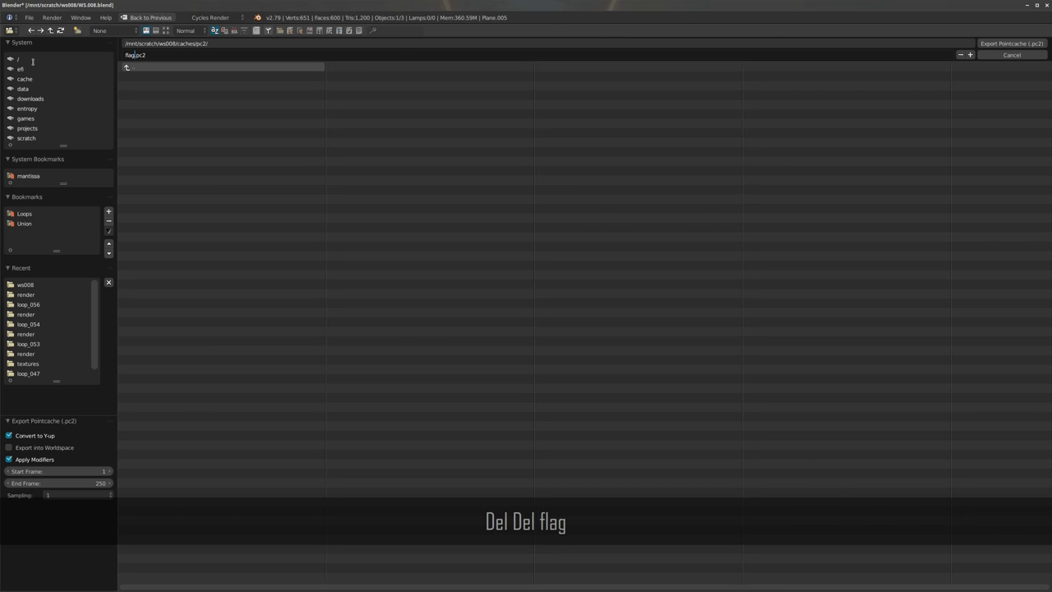
key("Return")
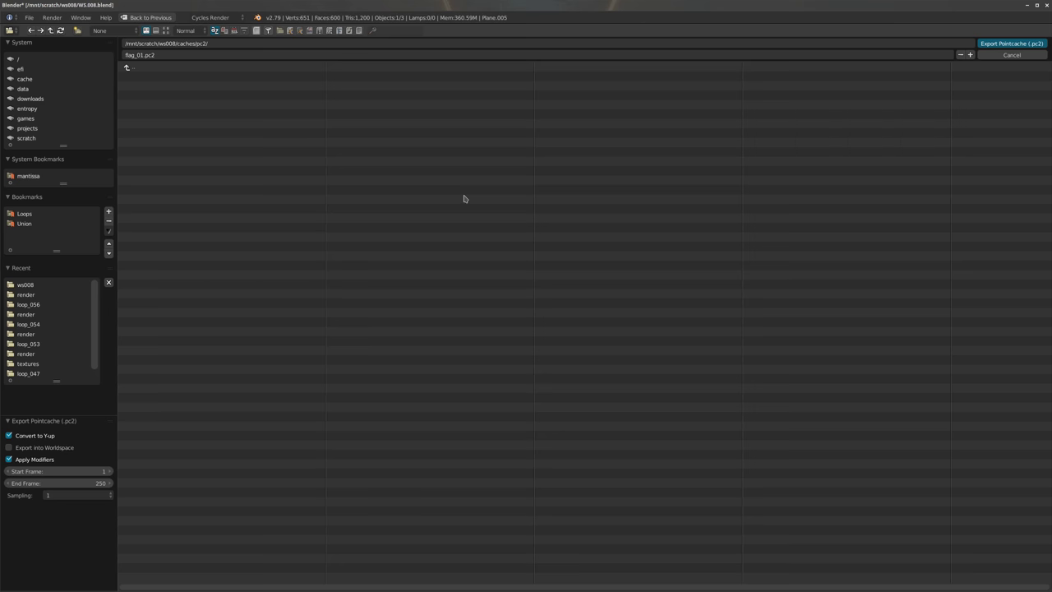
key("Return")
Reopen the Pointcache (.pc2) export to review its frame range and options
middle_click_drag(388, 270, 435, 224)
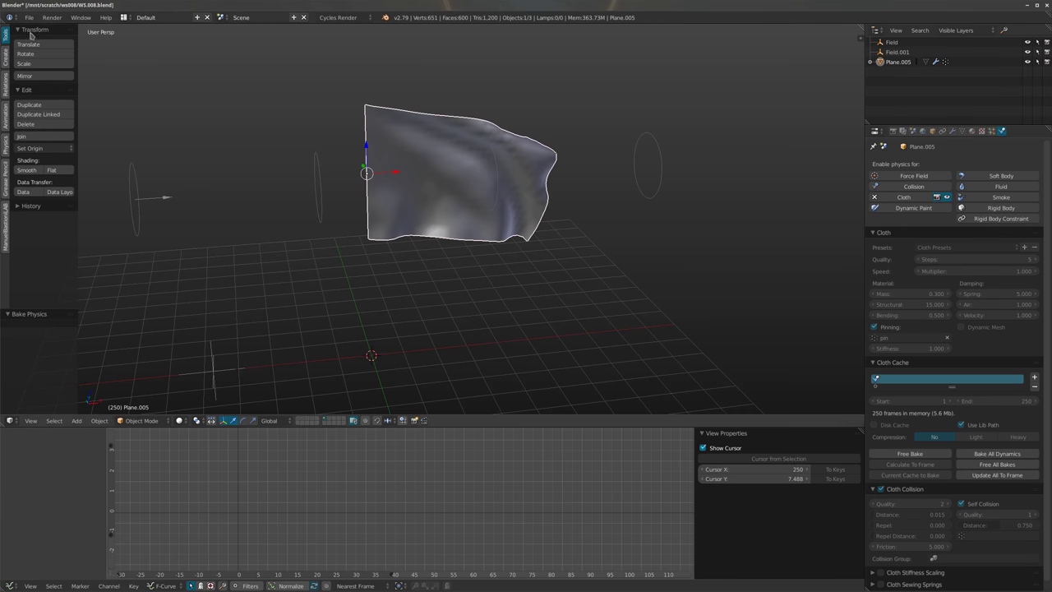
left_click(28, 17)
mouse_move(51, 215)
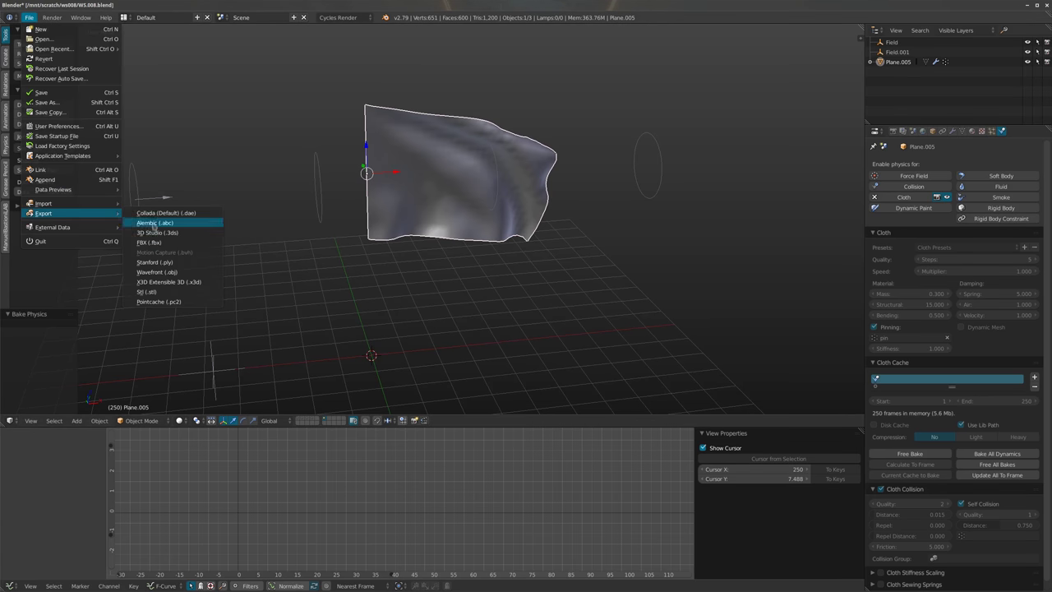
left_click(164, 303)
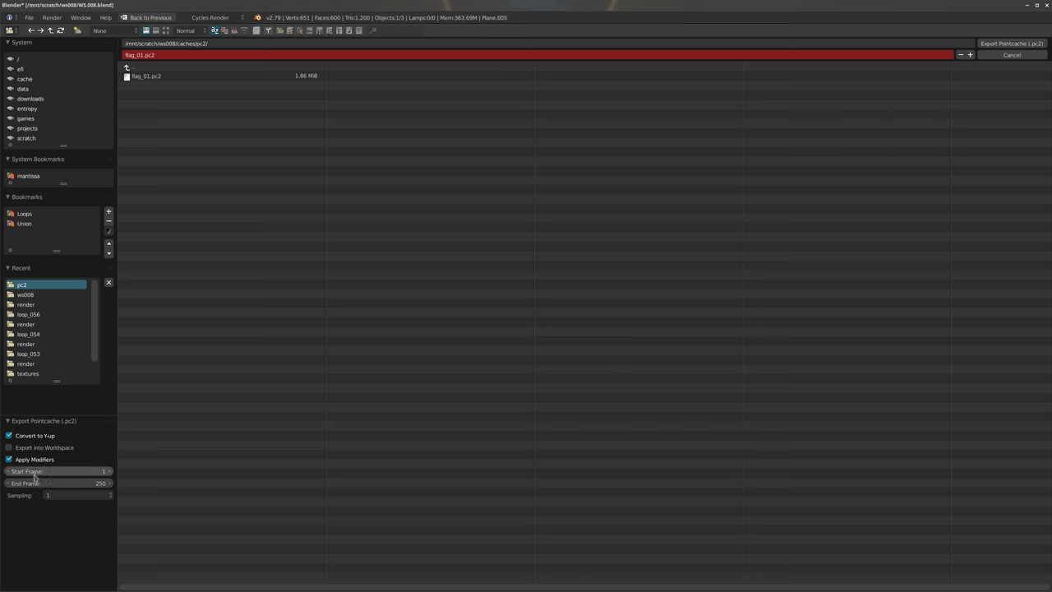
left_click(1011, 43)
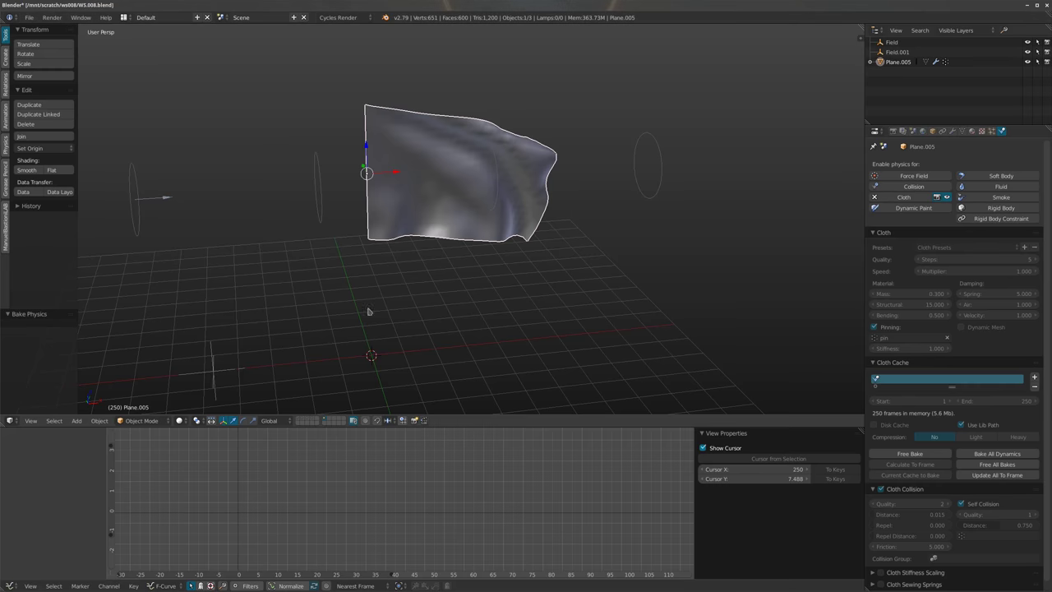
Move the turbulence field about -3.01 units along X and set its strength to 125
middle_click_drag(438, 263, 242, 357)
right_click(243, 339)
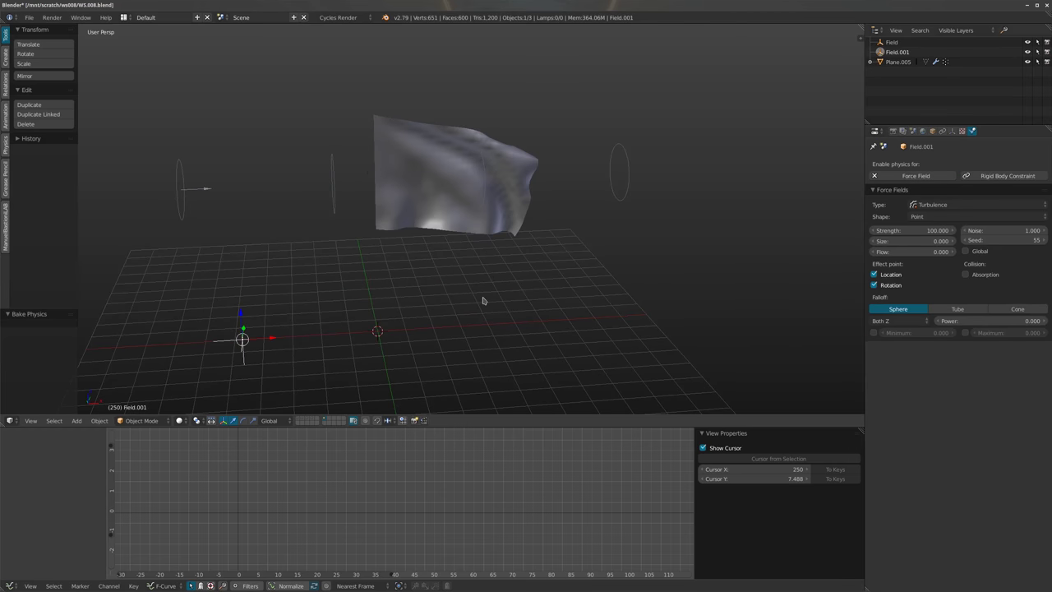
left_click_drag(268, 339, 179, 350)
middle_click_drag(179, 350, 418, 274)
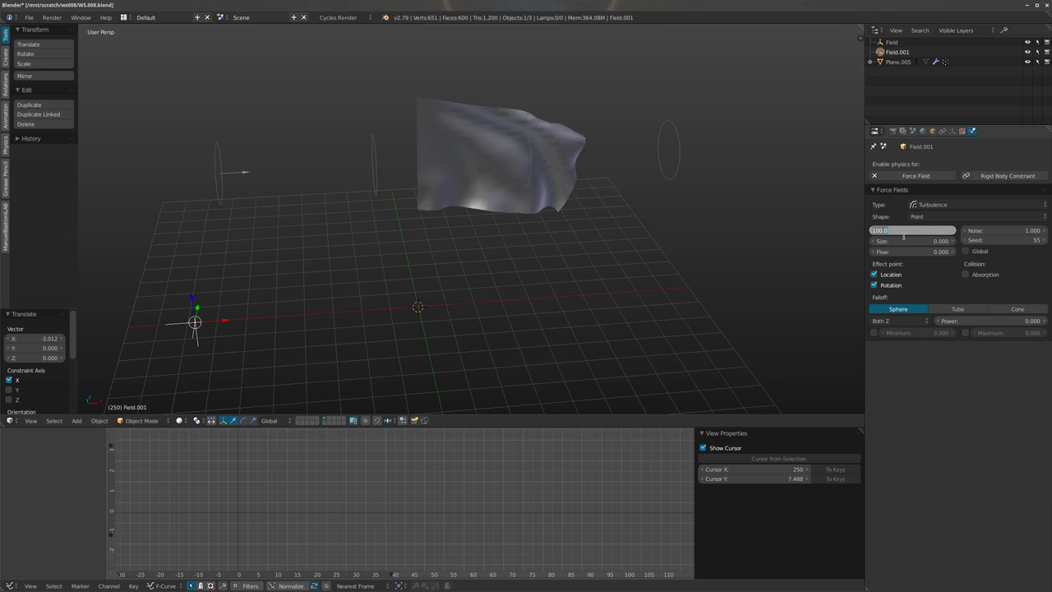
type("125")
key("Return")
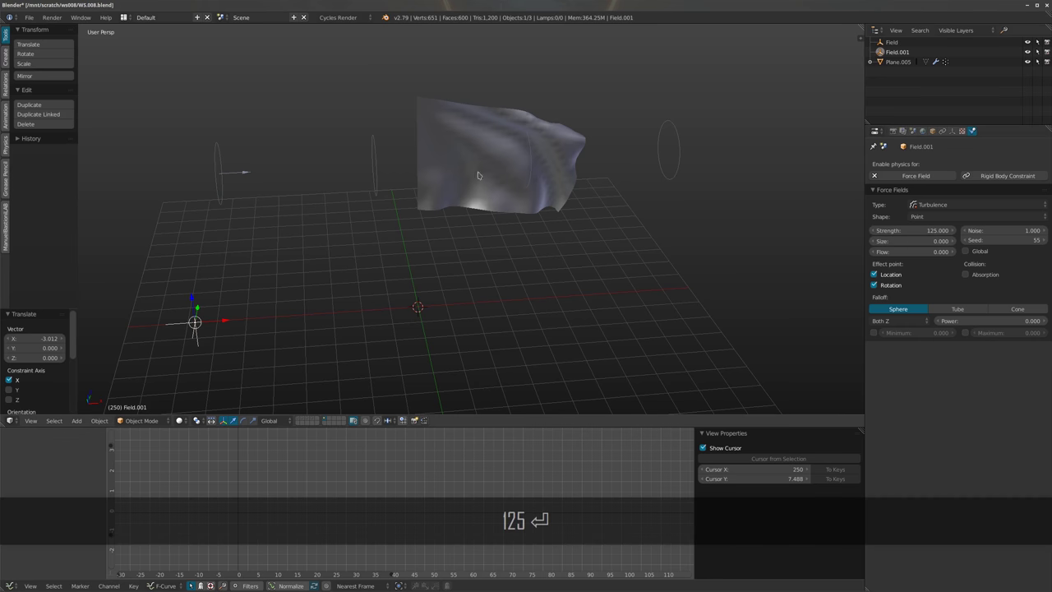
Free the flag's cloth bake and replay the simulation from the first frame
right_click(500, 156)
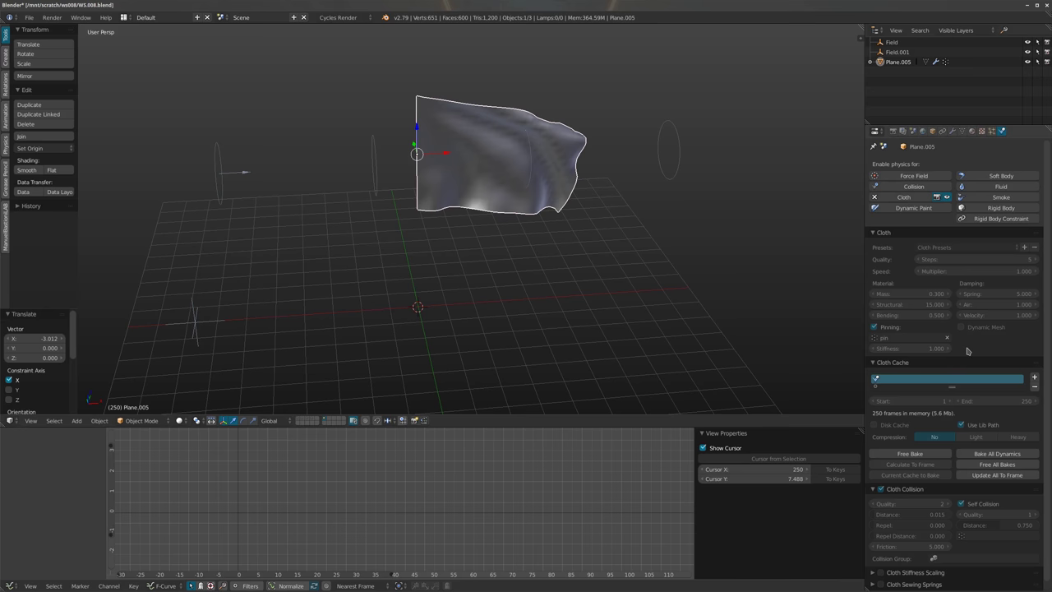
scroll(966, 353, "down", 1)
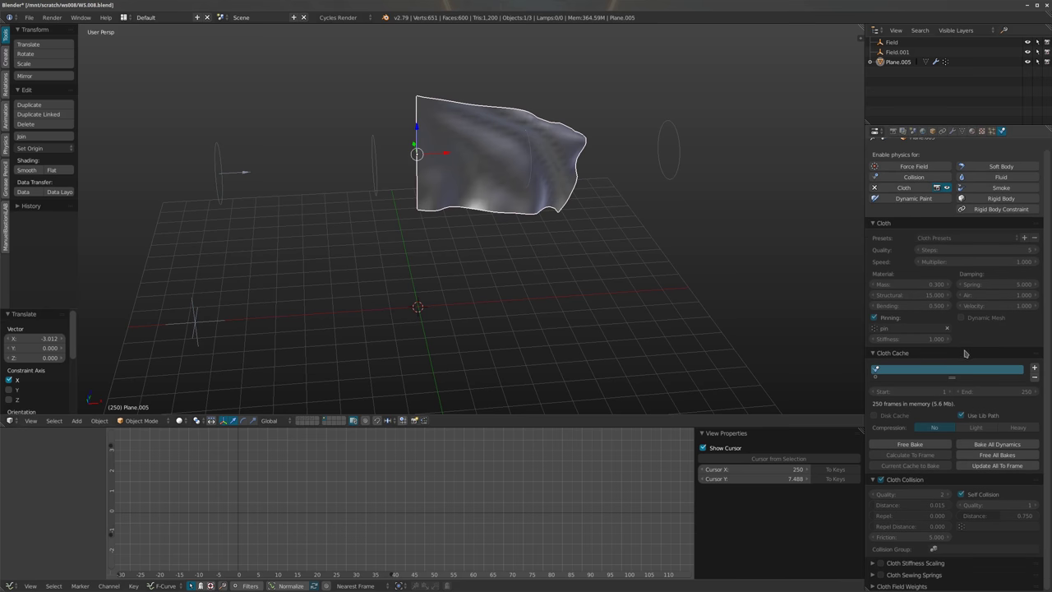
left_click(911, 444)
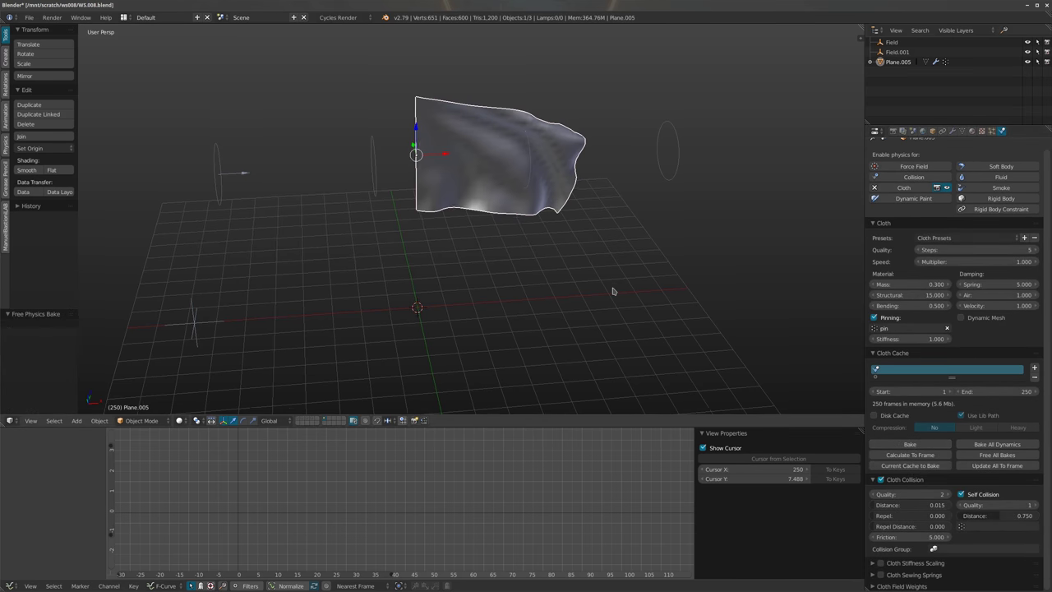
key("shift+Left")
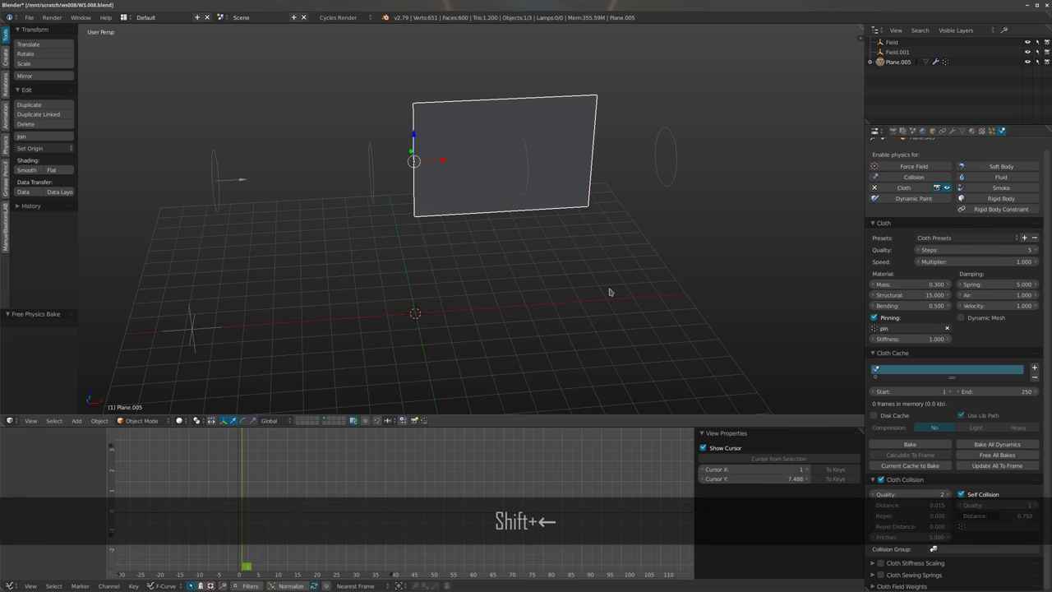
key("alt+a")
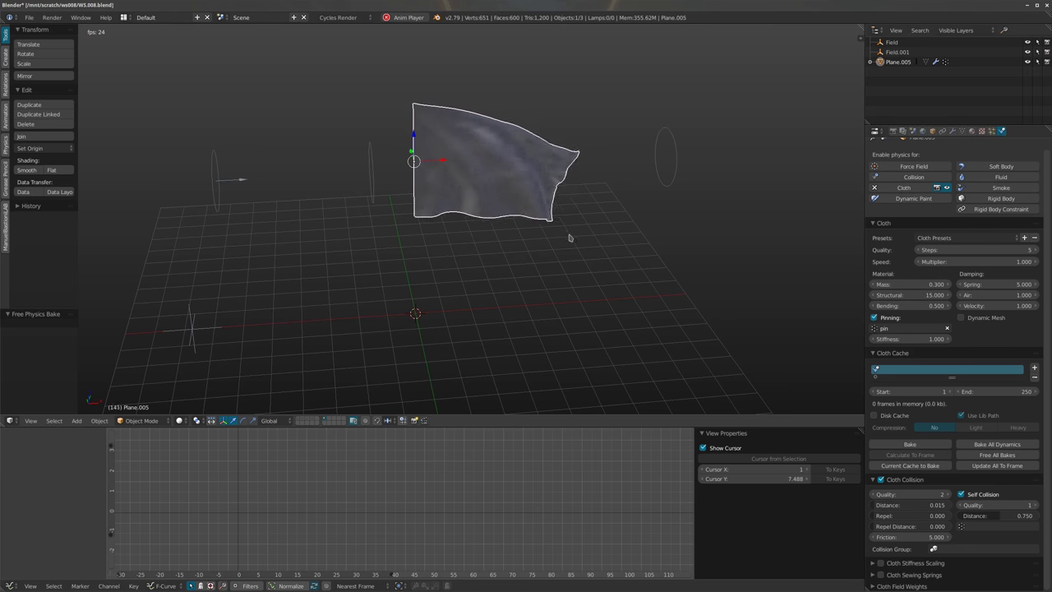
Stop the playback, return to frame 1 and bake the flag's cloth simulation again
key("alt+a")
key("shift+Left")
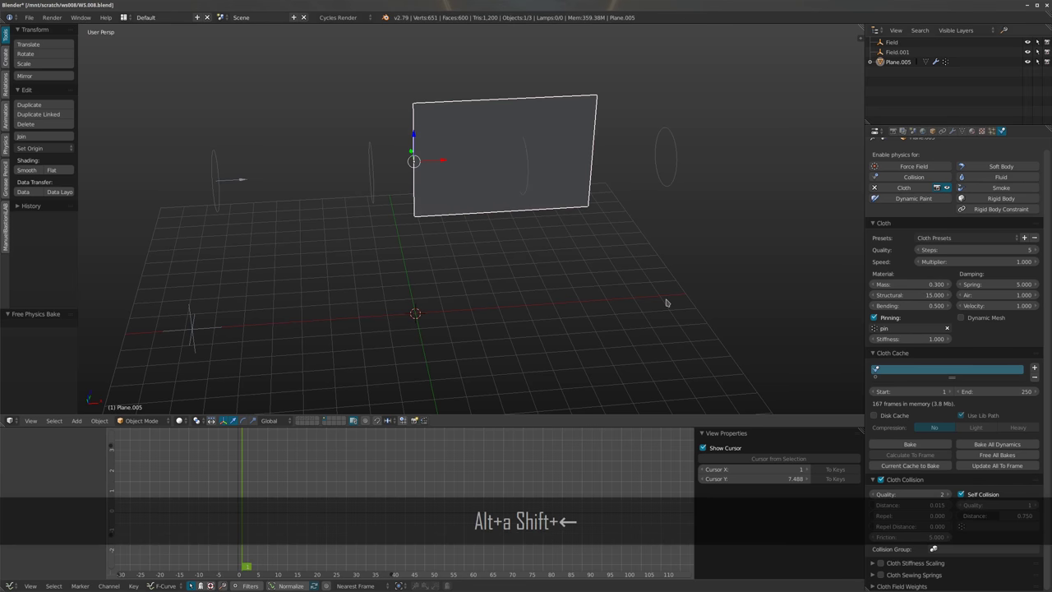
left_click(908, 444)
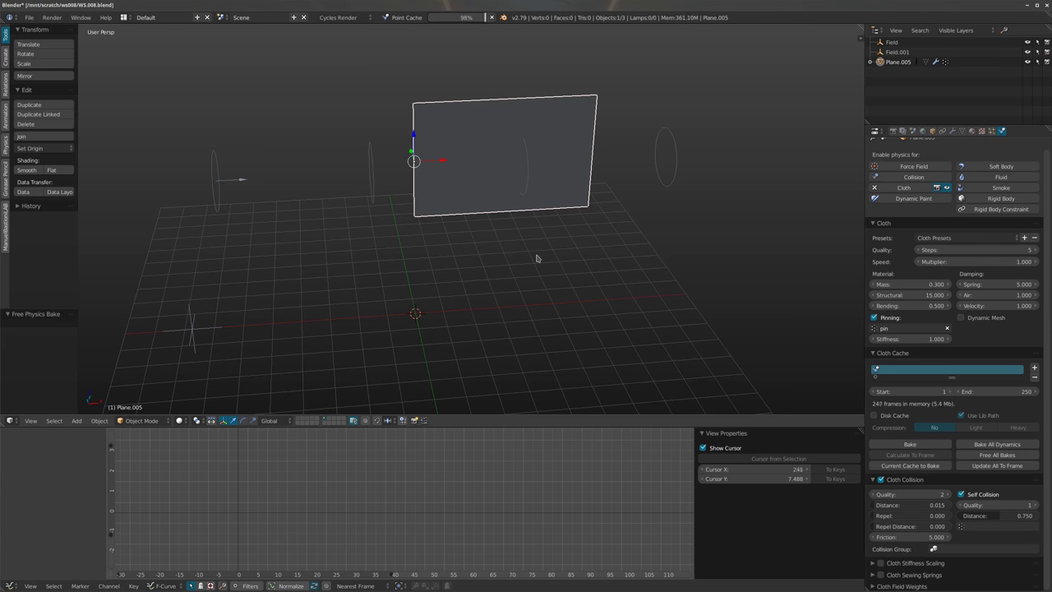
Play back the newly baked flag simulation briefly to check its motion, and stop it
middle_click_drag(569, 261, 527, 264)
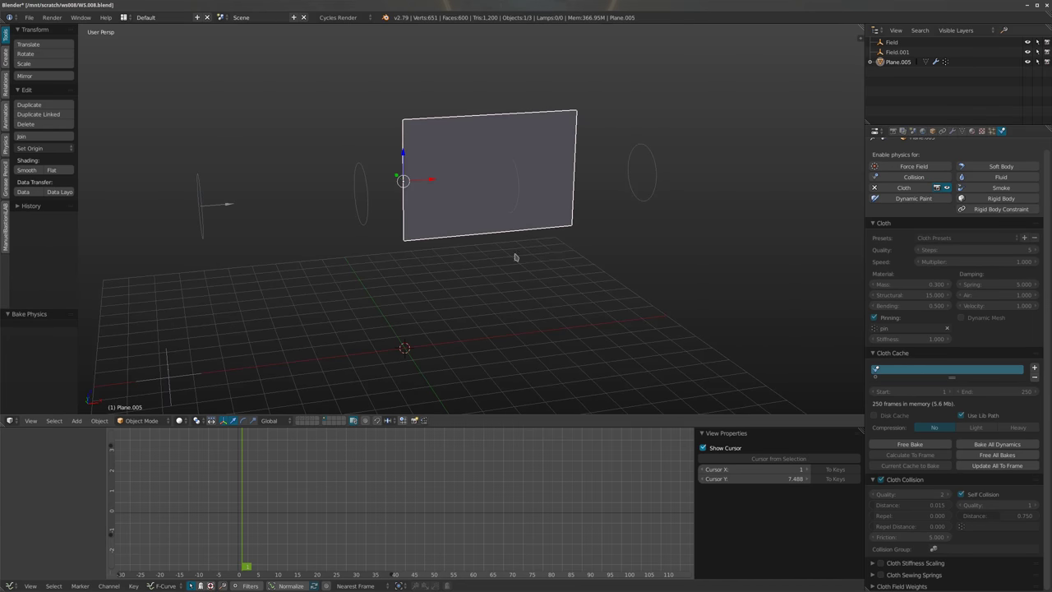
left_click(952, 131)
middle_click_drag(747, 190, 433, 194)
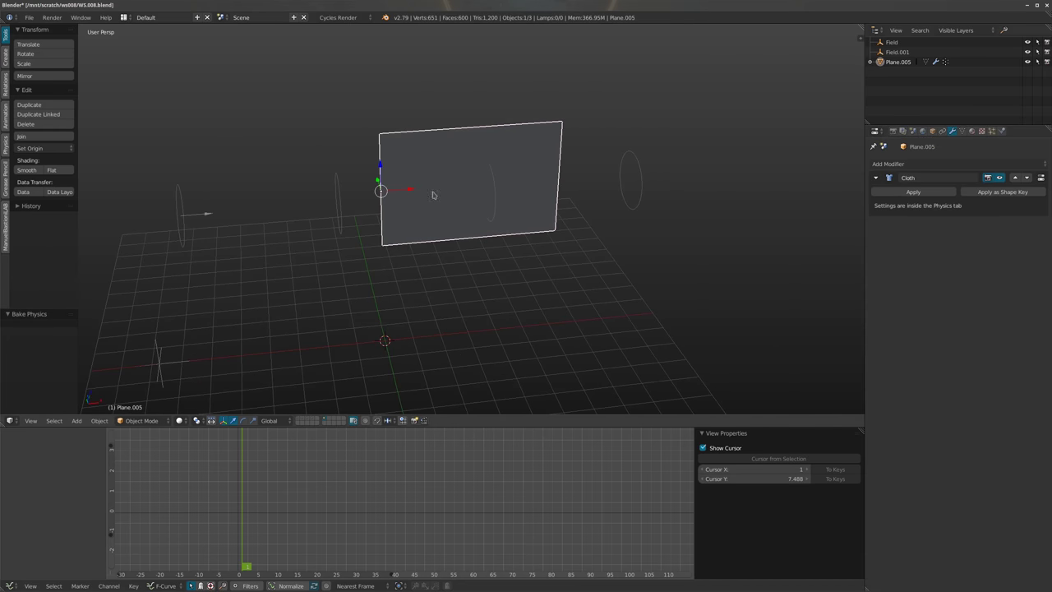
middle_click_drag(502, 222, 439, 227)
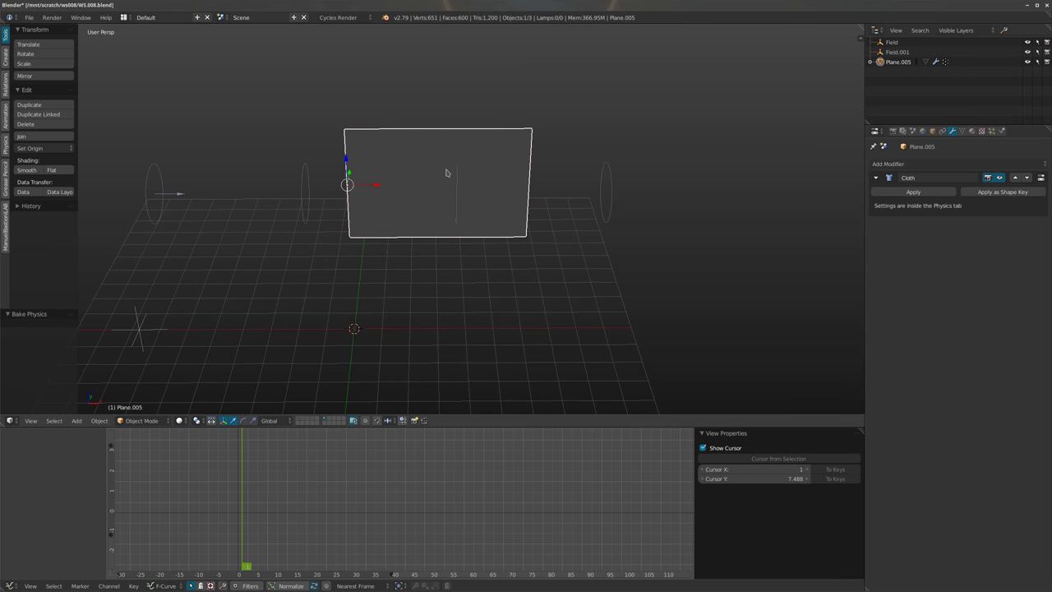
middle_click_drag(563, 165, 427, 191)
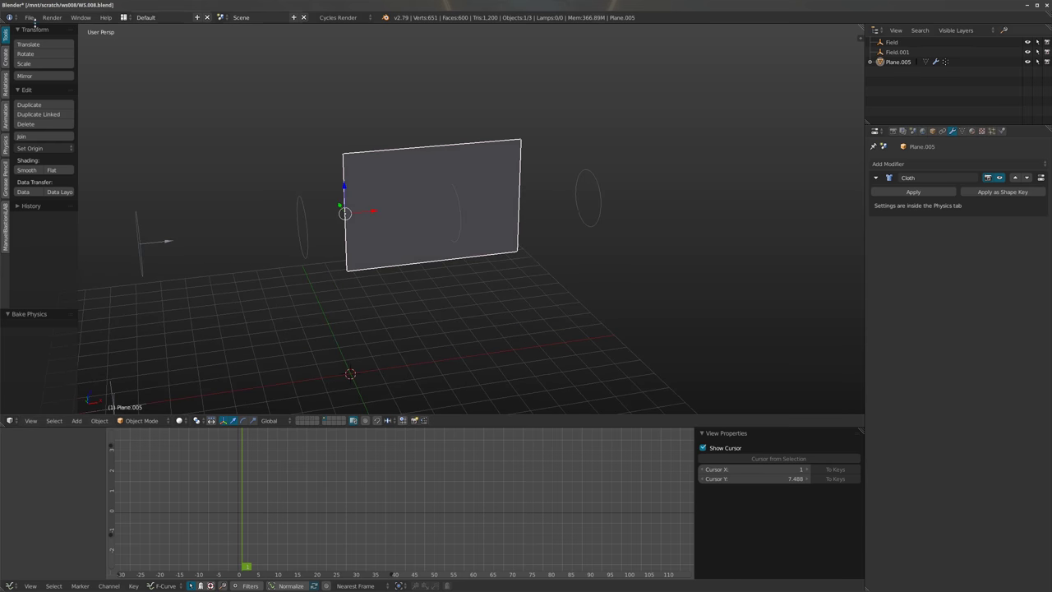
key("alt+a")
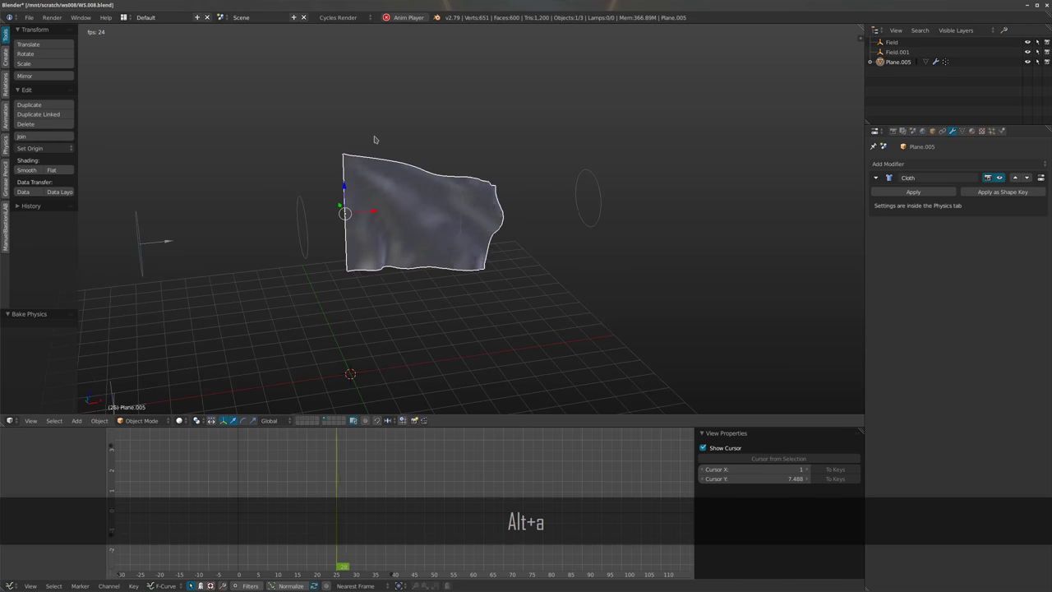
key("alt+a")
Export the flag's baked animation as the Pointcache file flag_02.pc2 in the caches/pc2 folder
left_click(29, 18)
mouse_move(72, 213)
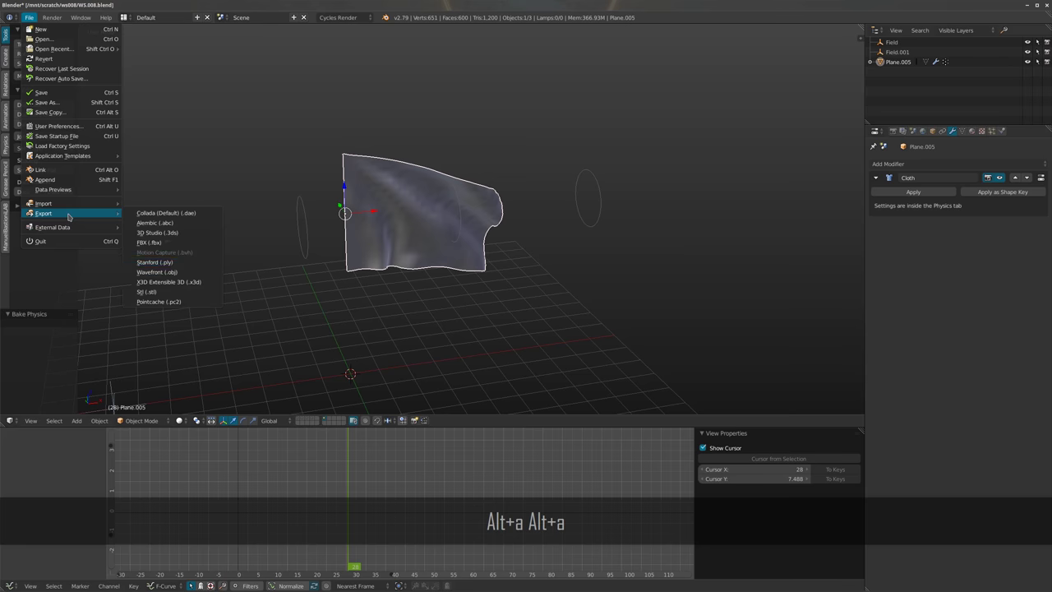
left_click(164, 299)
left_click(147, 76)
left_click(970, 54)
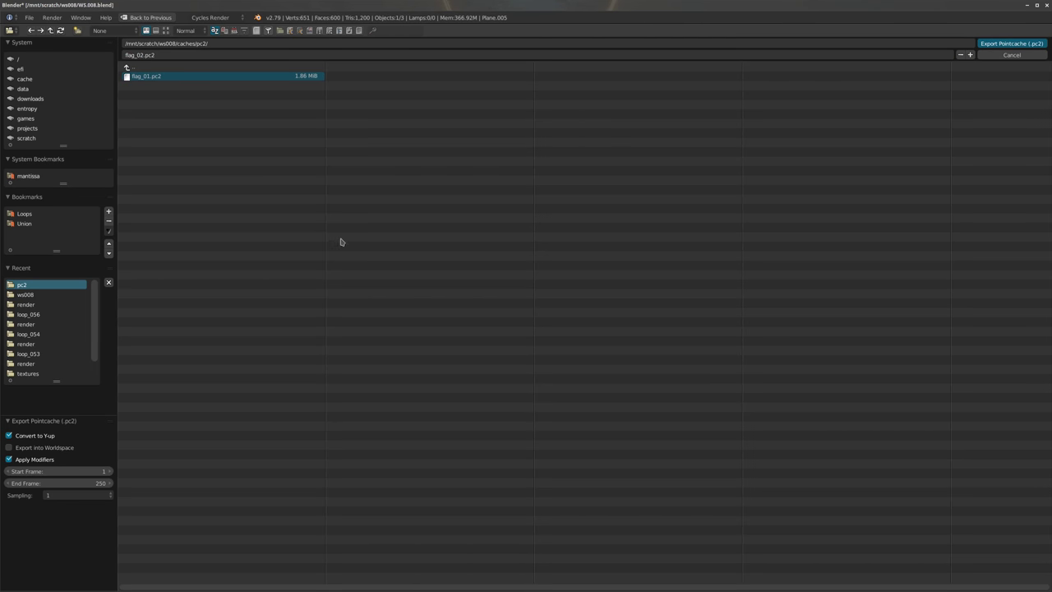
key("Return")
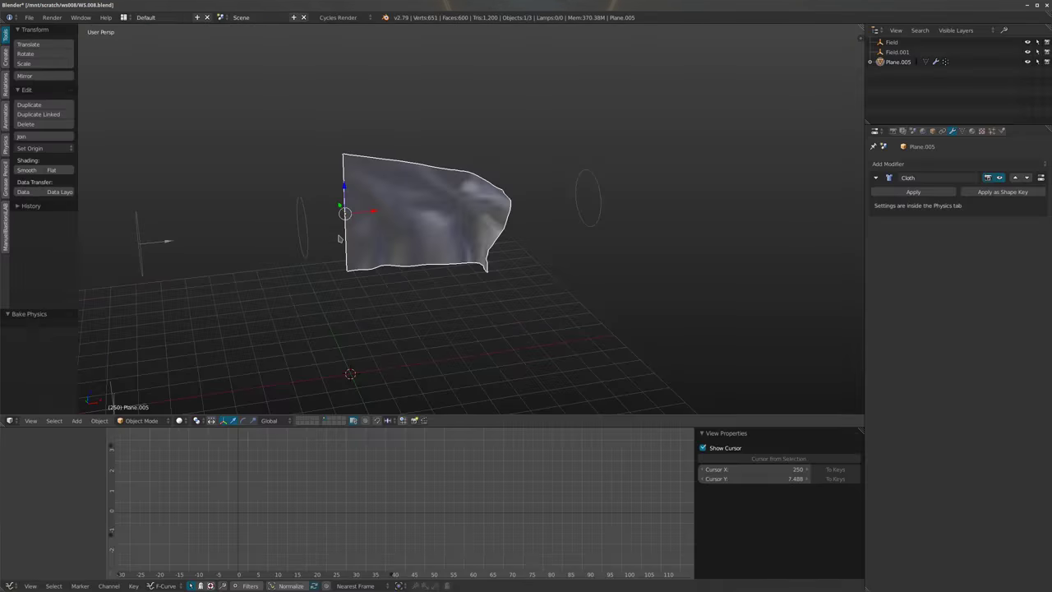
Duplicate the flag in place without moving the copy
middle_click_drag(434, 223, 431, 198, "shift")
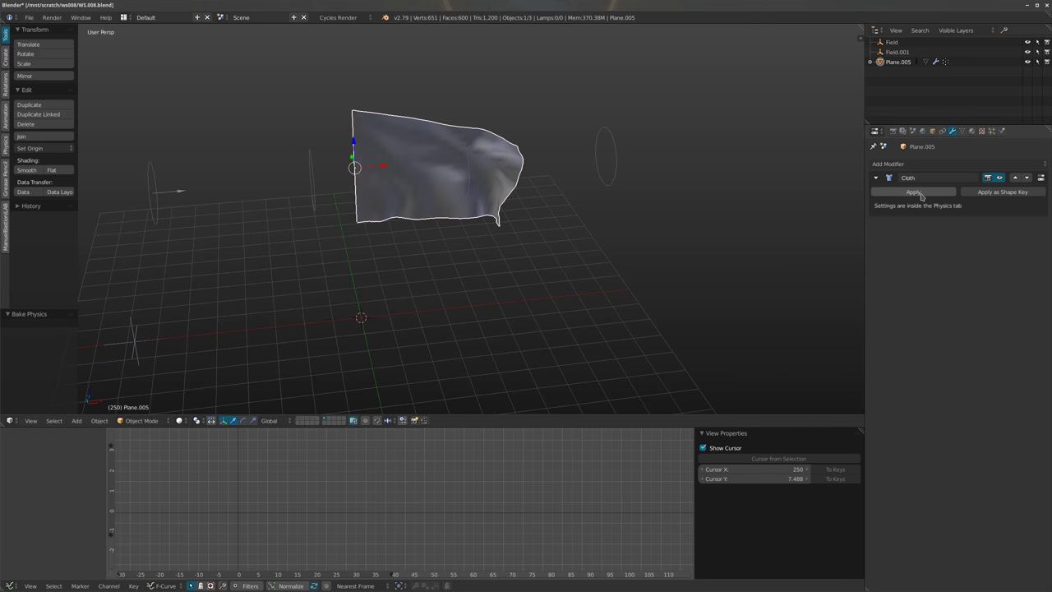
middle_click_drag(493, 245, 498, 218, "shift")
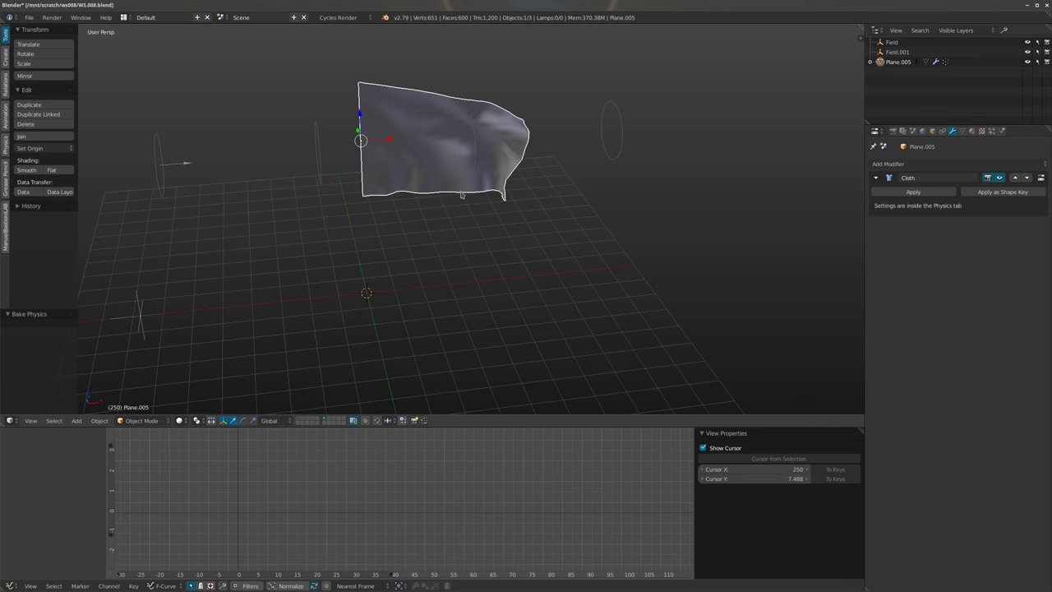
key("shift+d")
key("Return")
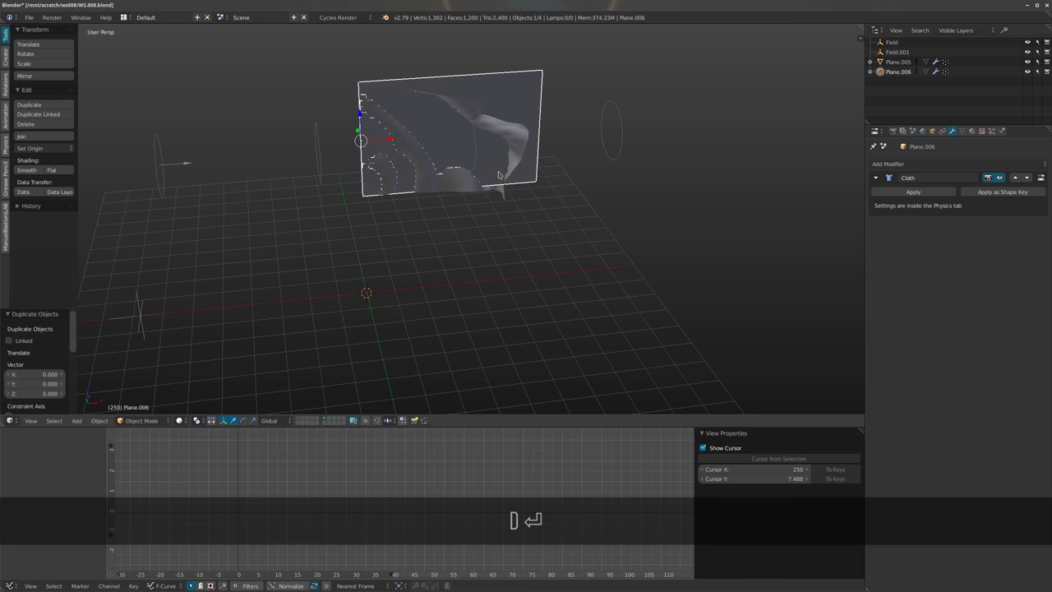
Remove the cloth physics from the duplicated flag and hide the original flag and both force fields
left_click(1002, 131)
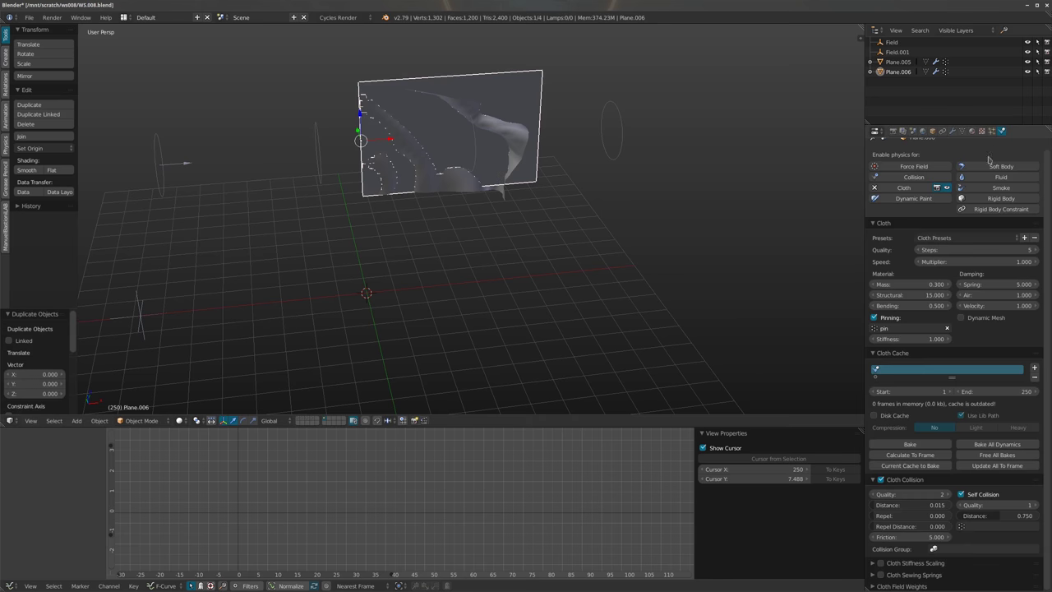
left_click(898, 190)
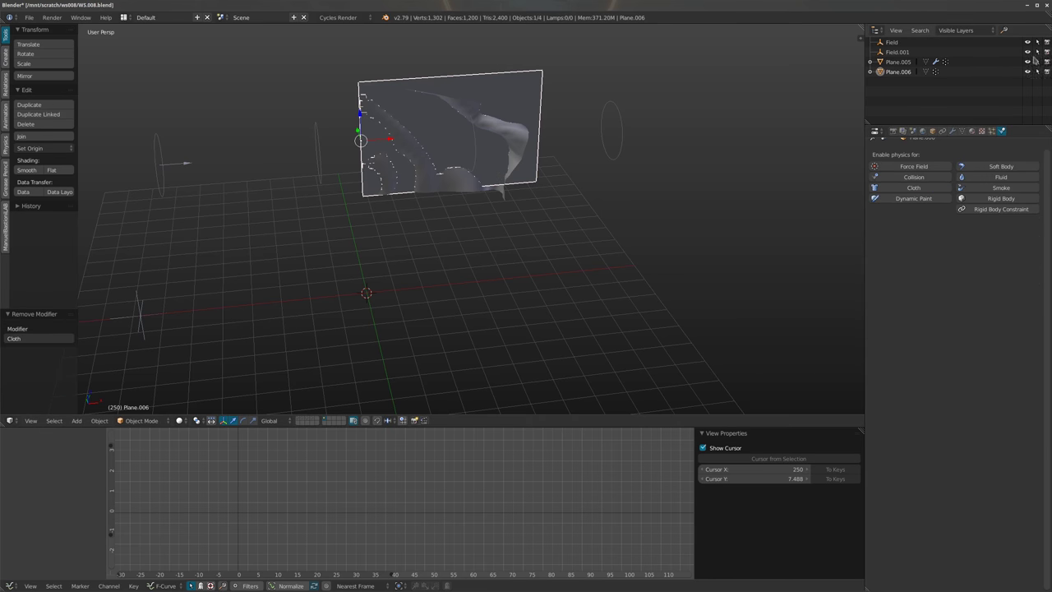
left_click(1027, 62)
middle_click_drag(526, 148, 662, 202)
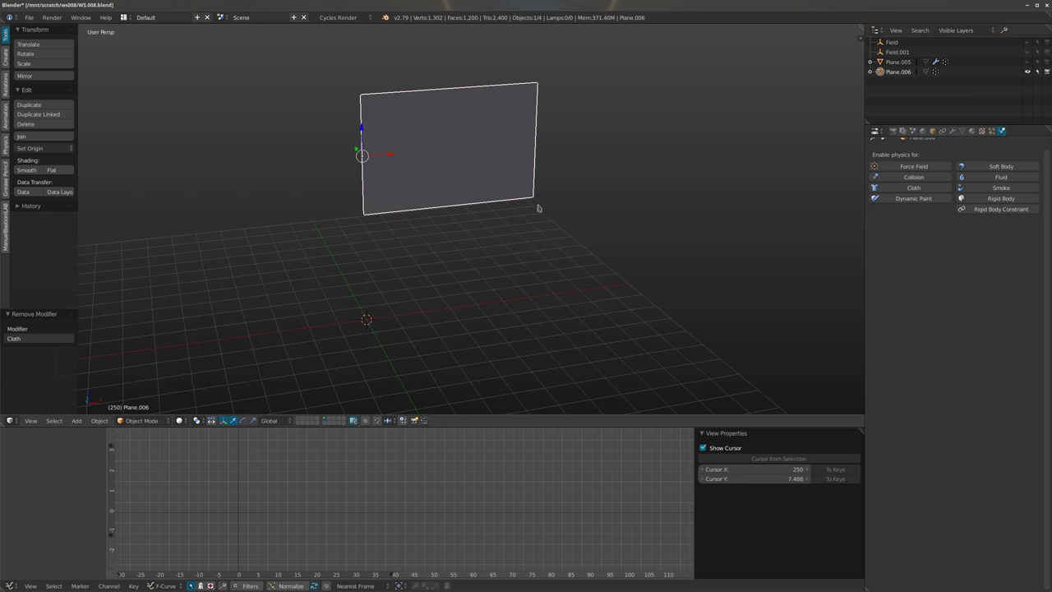
Add a Mesh Cache modifier to the duplicated flag and set its format to PC2
left_click(952, 132)
mouse_move(473, 268)
middle_mouse_down()
mouse_move(486, 270)
mouse_move(468, 272)
middle_mouse_up()
left_click(927, 164)
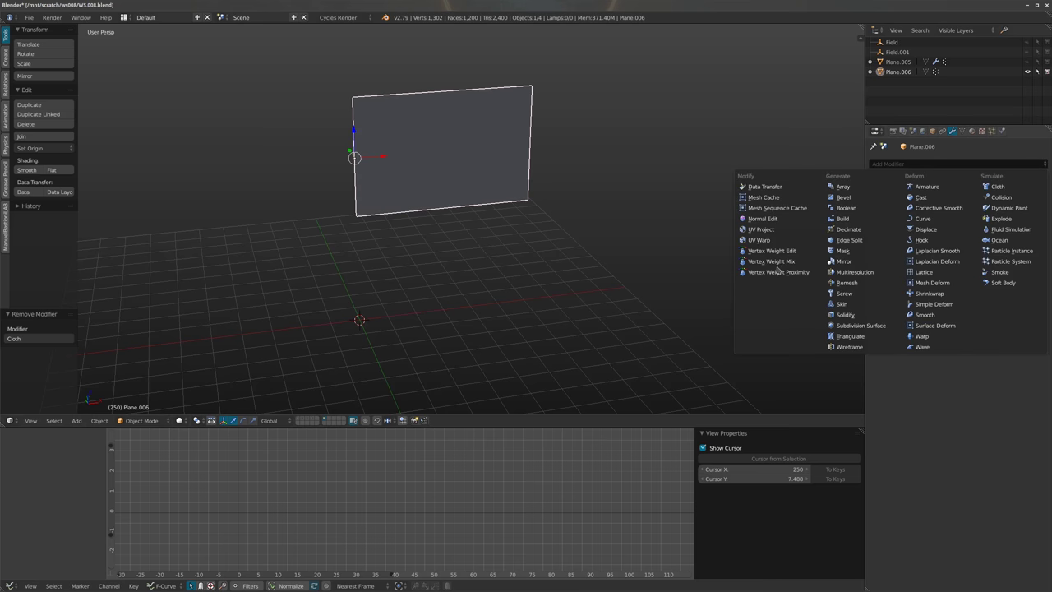
left_click(764, 197)
left_click(976, 207)
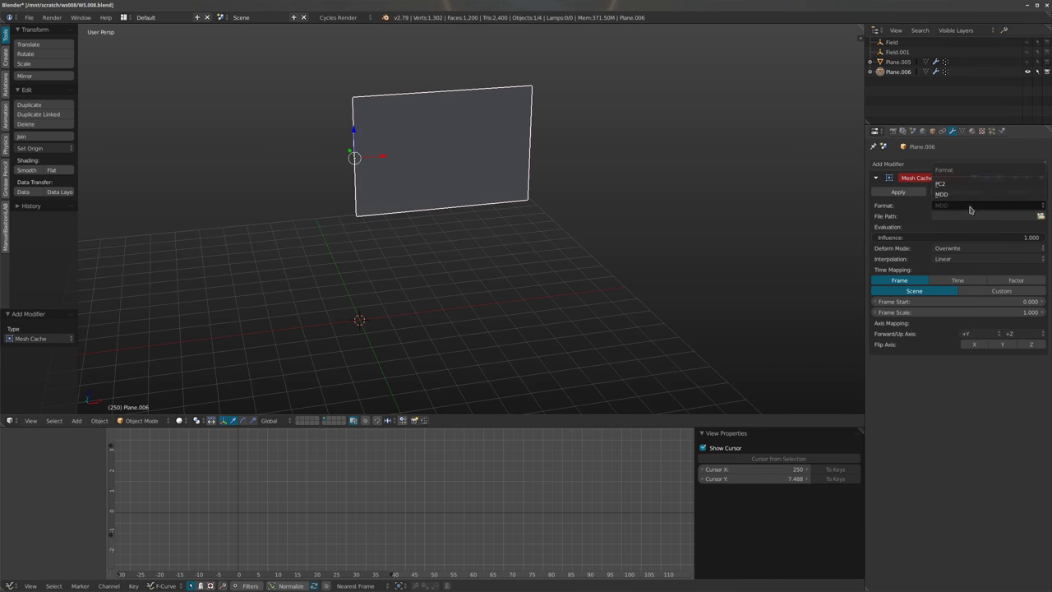
left_click(953, 183)
Load flag_01.pc2 from the caches/pc2 folder into the Mesh Cache modifier
left_click(1040, 216)
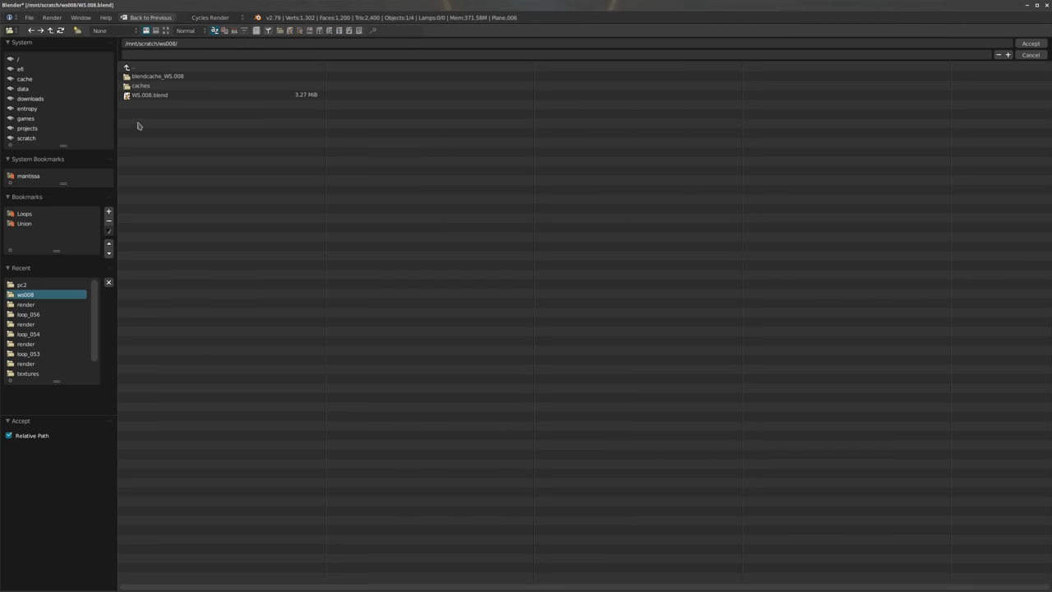
left_click(144, 85)
left_click(147, 76)
left_click(169, 79)
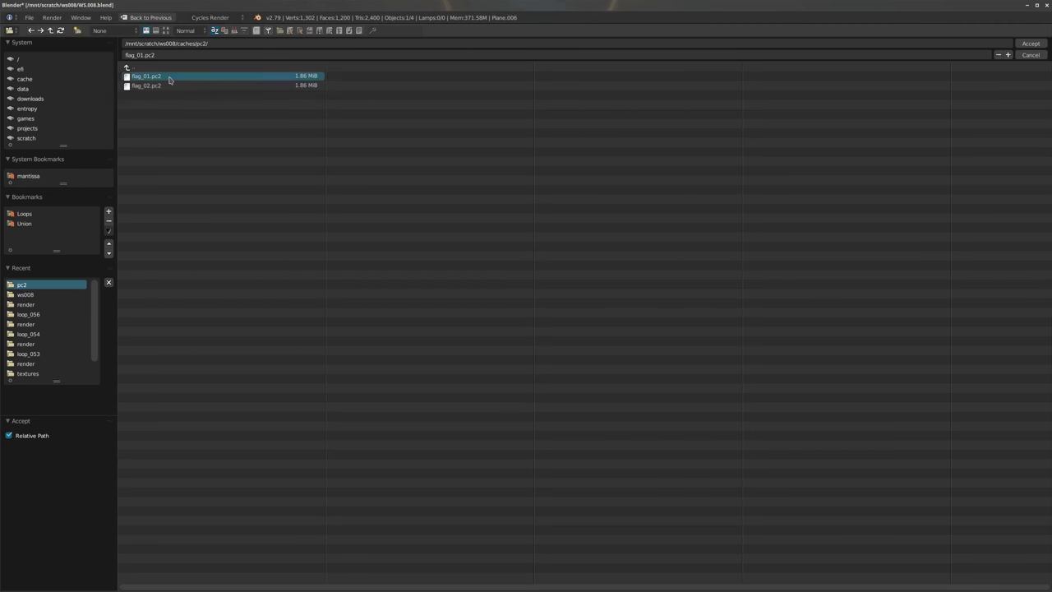
double_click(169, 79)
Play the cached flag from the first frame, rotate it 90° about the X axis to stand upright, and stop playback
key("shift+Left")
key("alt+a")
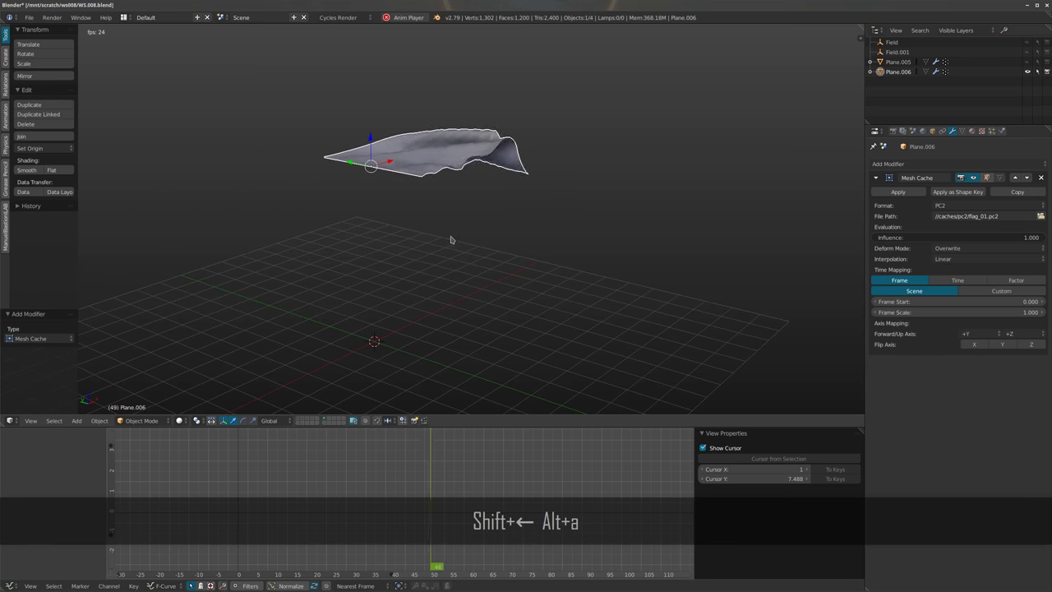
key("r")
key("x")
key("9")
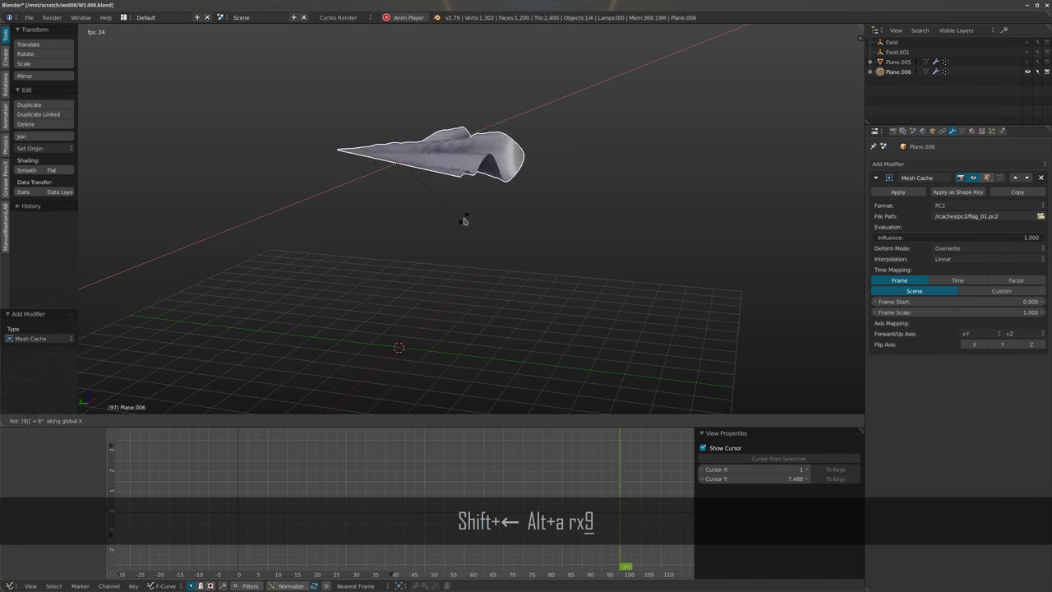
key("0")
key("Return")
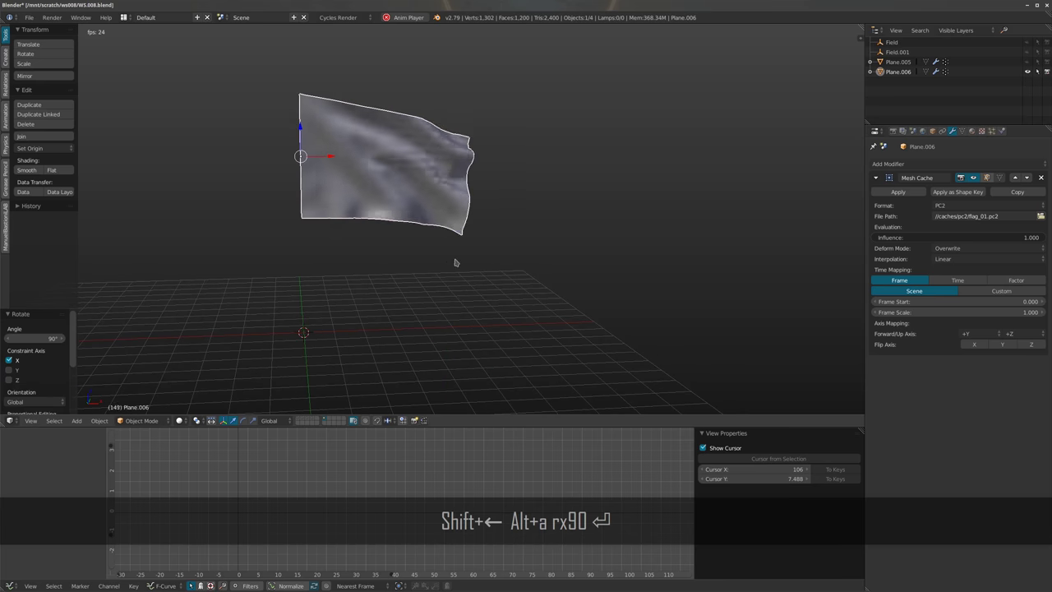
key("alt+a")
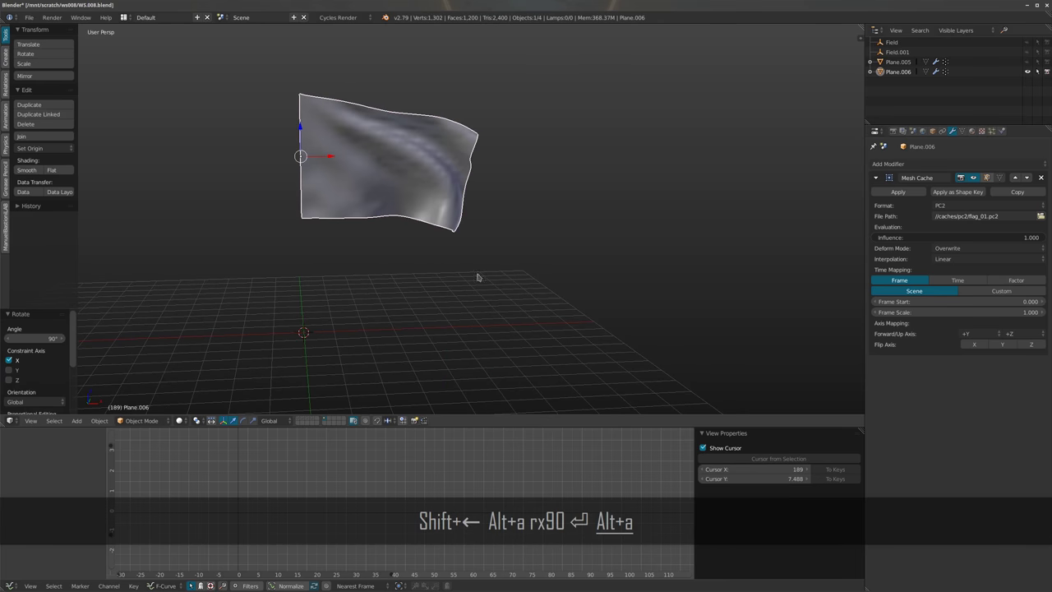
Add a second Mesh Cache modifier to the duplicated flag and set its format to PC2
left_click(928, 163)
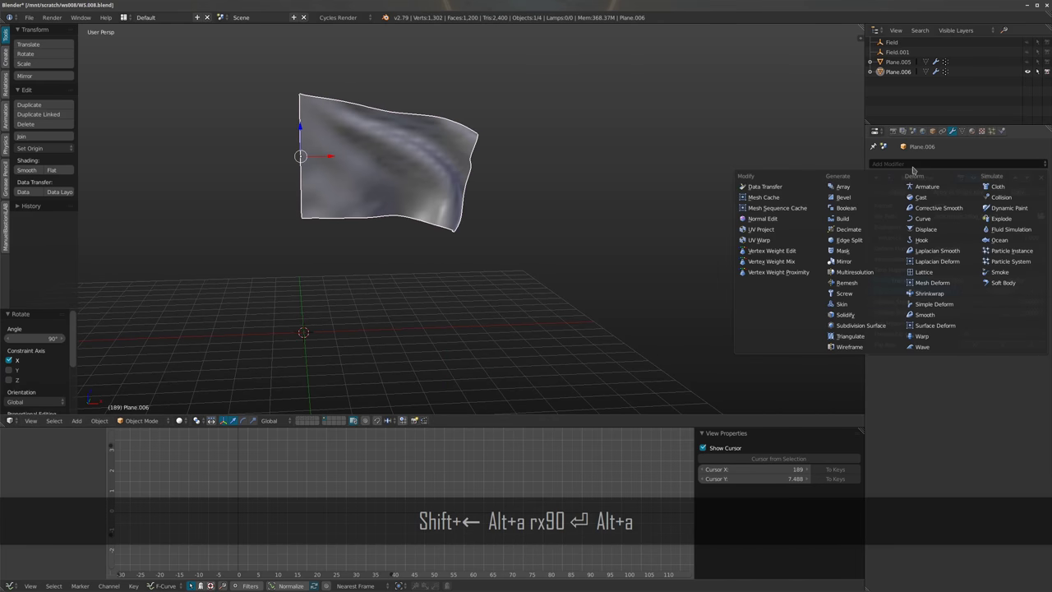
left_click(764, 198)
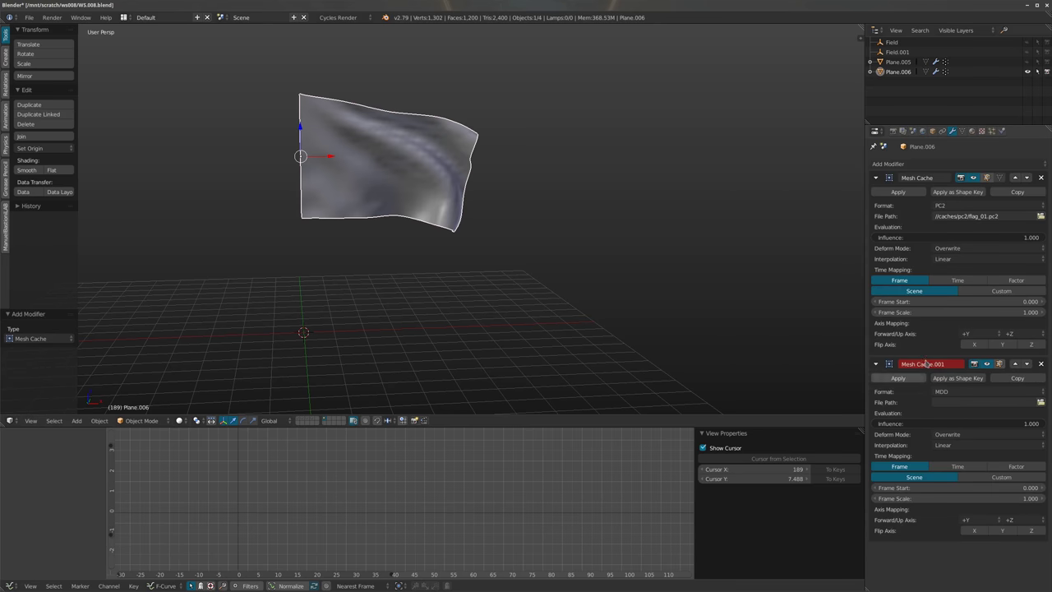
left_click(949, 393)
left_click(948, 375)
Load flag_02.pc2 from the caches/pc2 folder into the second Mesh Cache modifier
left_click(971, 400)
left_click(1041, 402)
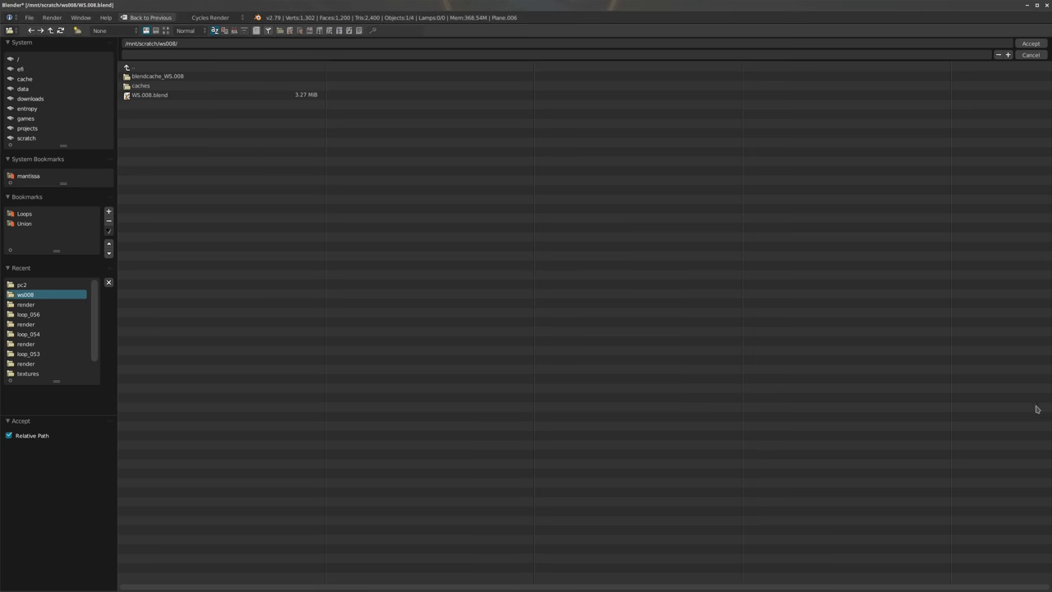
left_click(146, 84)
left_click(146, 76)
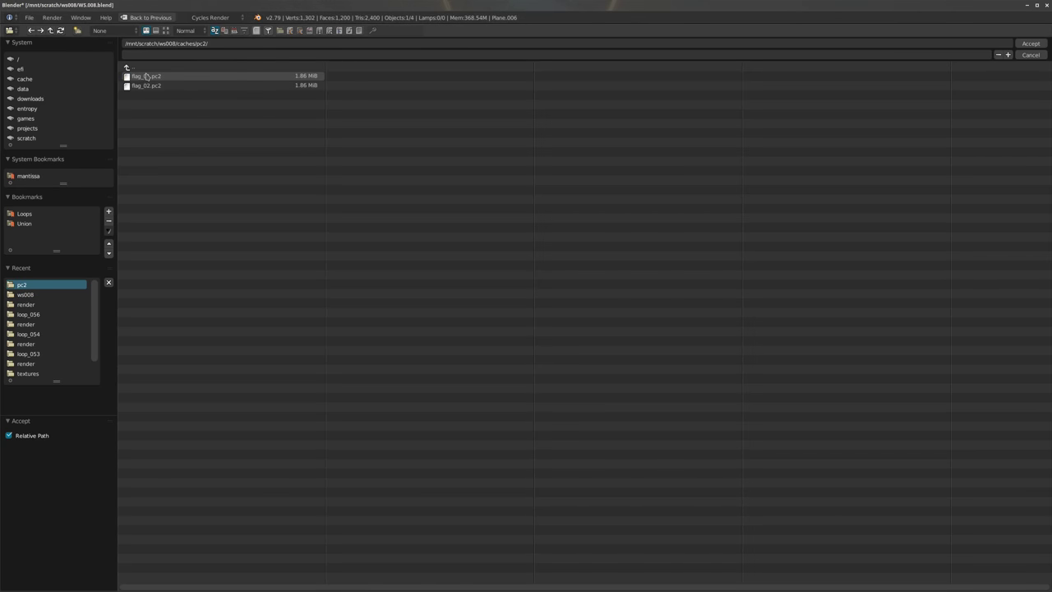
double_click(146, 85)
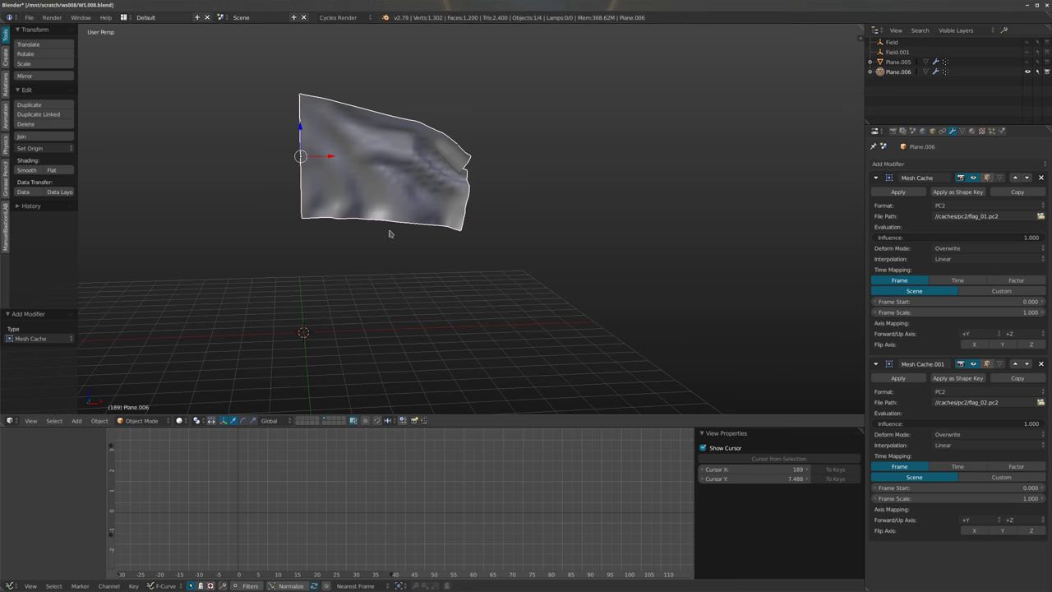
Lower the second Mesh Cache modifier's influence to 0 during playback, and stop the animation
key("alt+a")
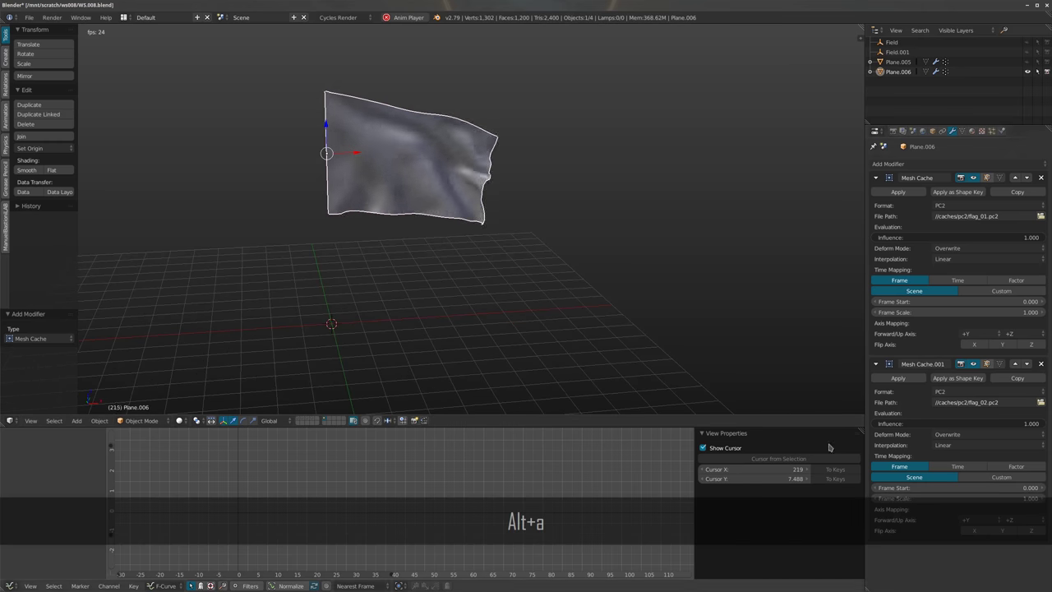
left_click_drag(1024, 423, 874, 423)
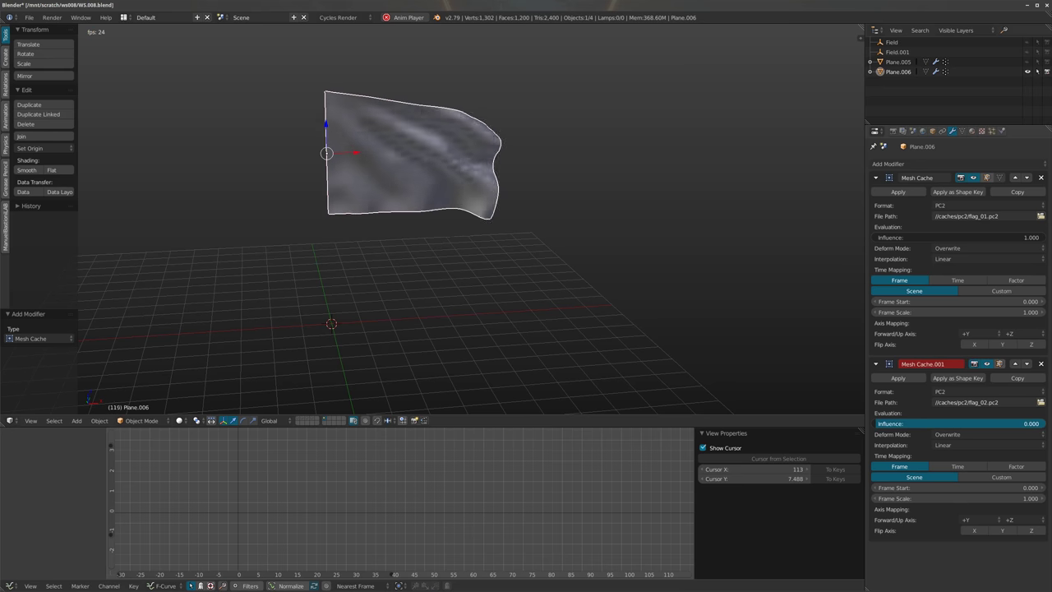
middle_click_drag(476, 241, 617, 207)
key("alt+a")
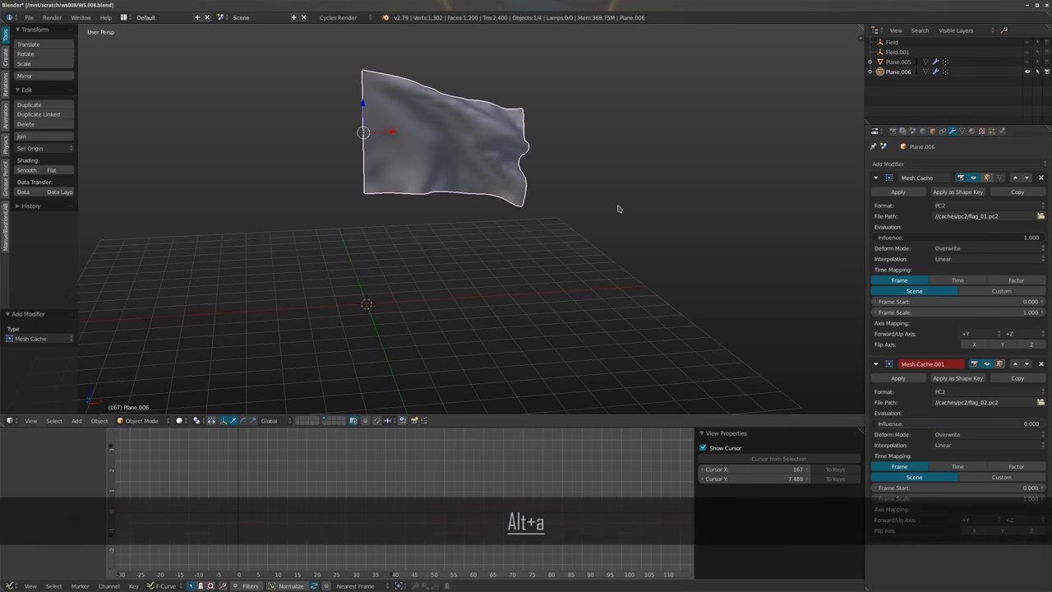
Set the scene's end frame to 120
left_click(894, 131)
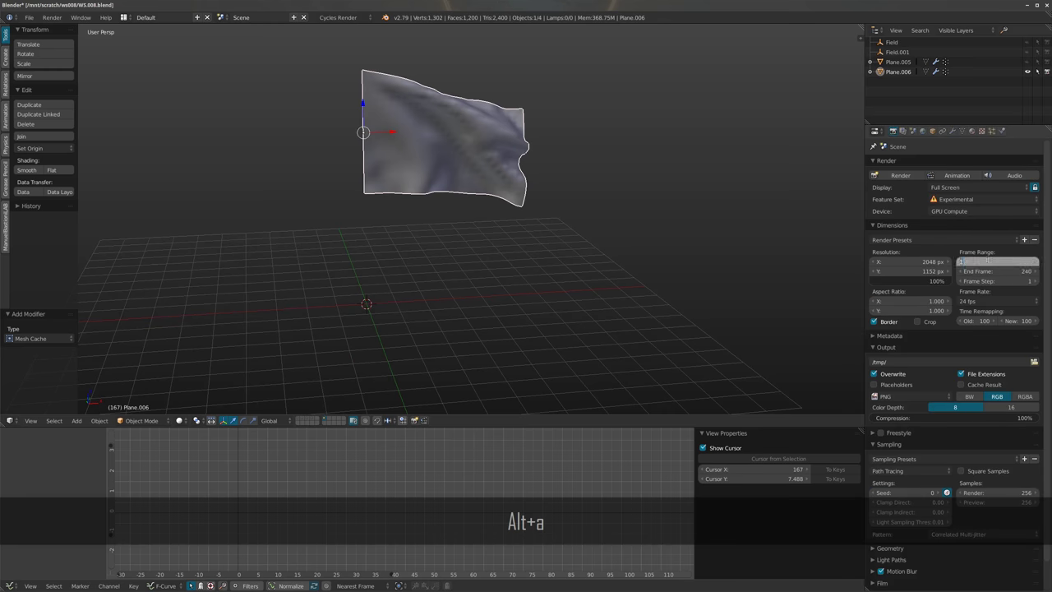
left_click(989, 271)
type("120")
key("Return")
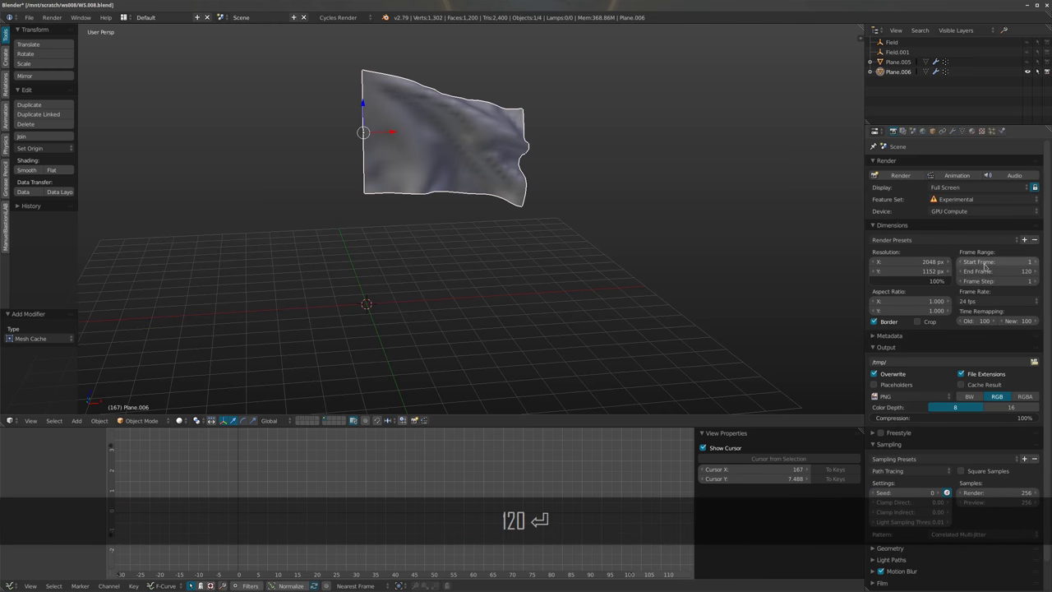
Set the first Mesh Cache modifier's frame start to 120
scroll(447, 186, "down", 3)
scroll(465, 182, "up", 1)
middle_click_drag(448, 186, 472, 172)
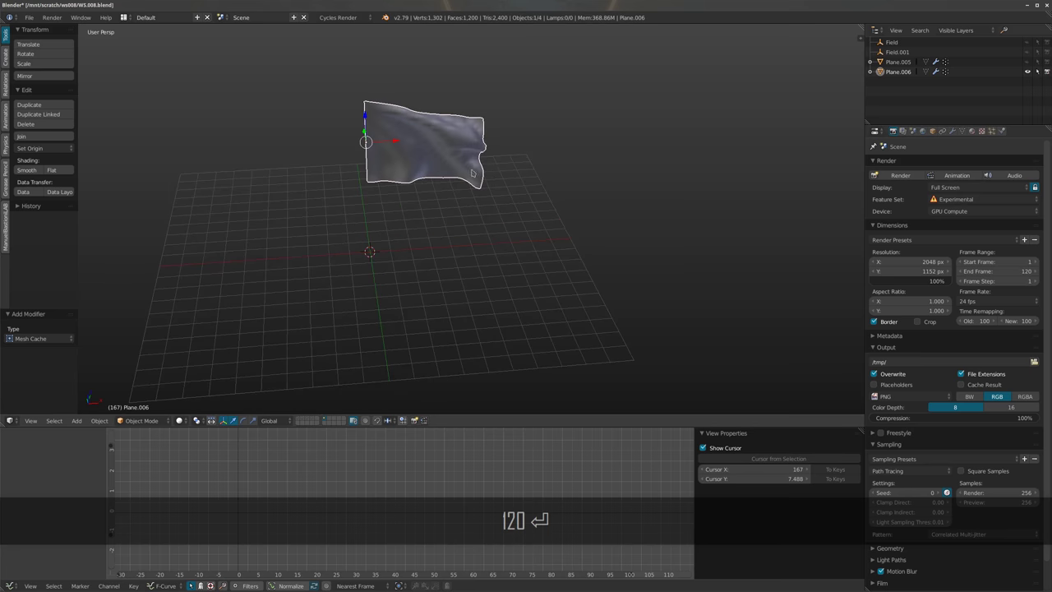
left_click(954, 131)
middle_click_drag(520, 285, 505, 296, "shift")
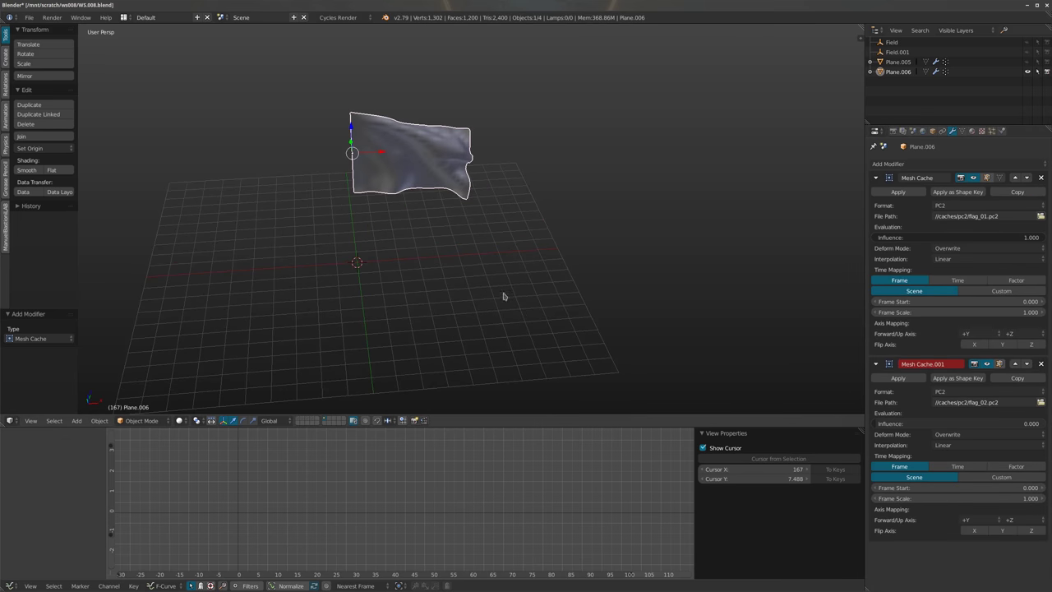
left_click(959, 306)
type("120")
key("Return")
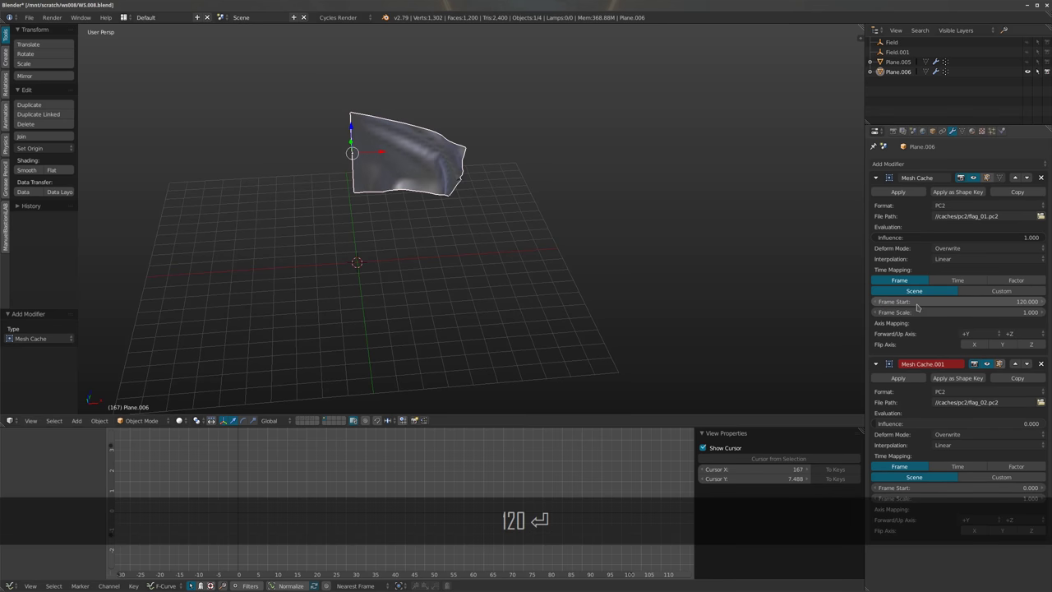
Set the first Mesh Cache modifier's frame start to 121 and briefly play the animation
left_click(914, 301)
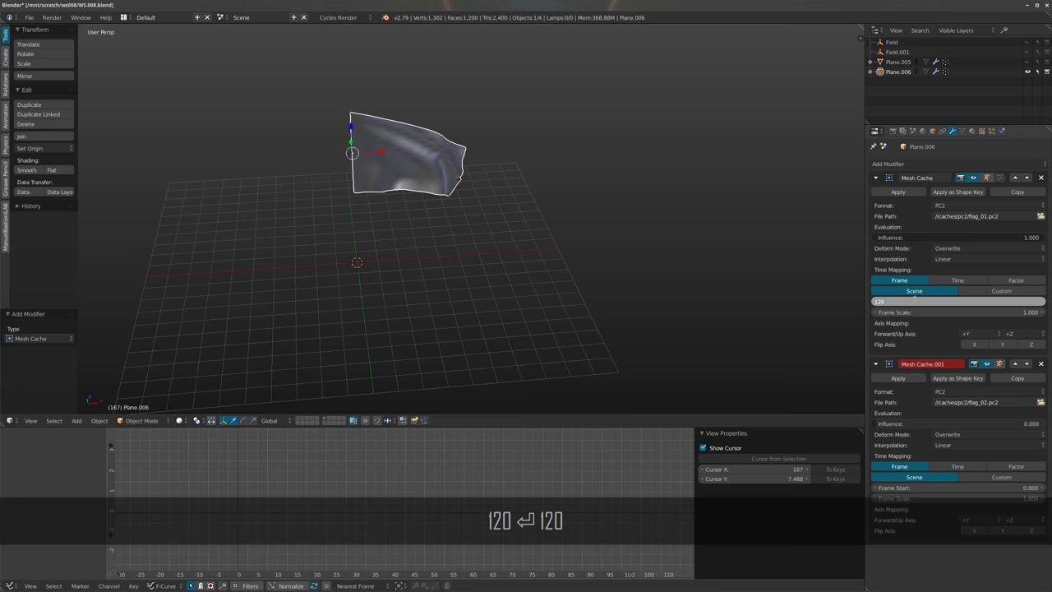
type("121")
key("Return")
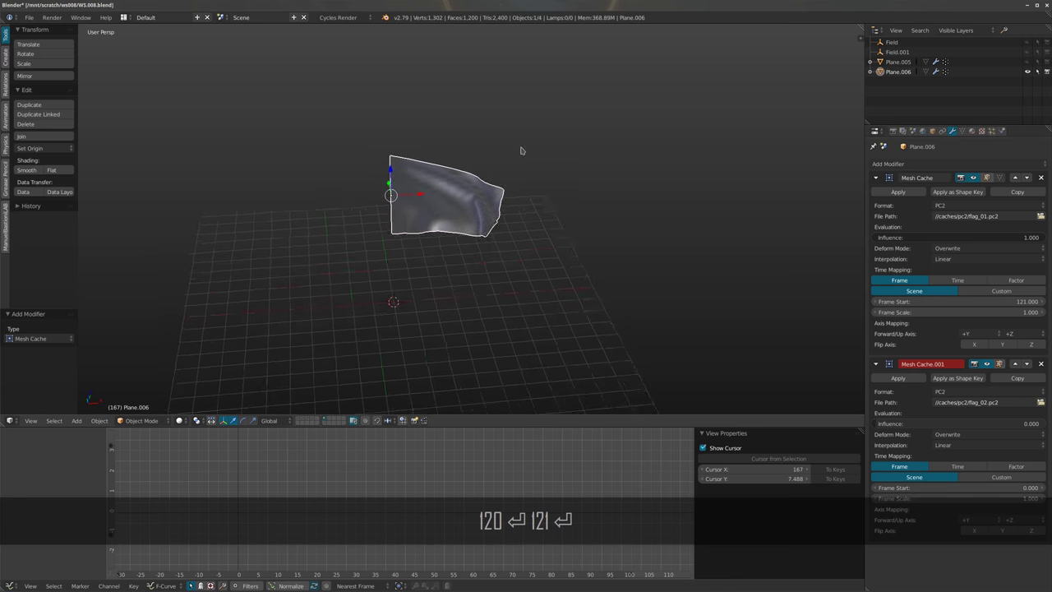
key("alt+a")
key("alt+a")
Set the first Mesh Cache modifier's frame start to -121 and play the animation from the first frame
left_click(903, 302)
type("-121")
key("Return")
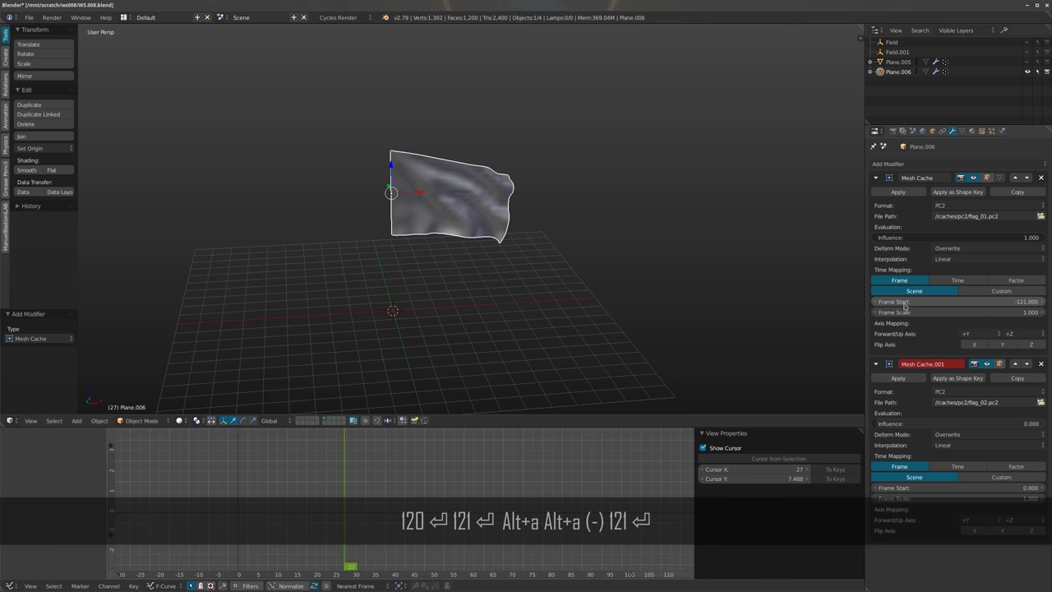
key("shift+Left")
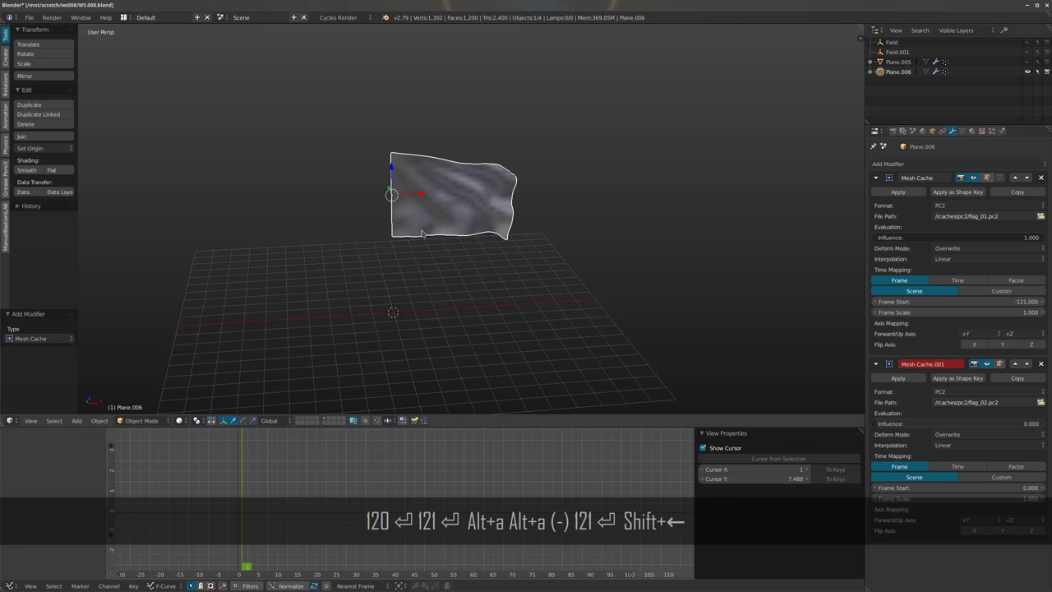
scroll(421, 234, "up", 2)
key("alt+a")
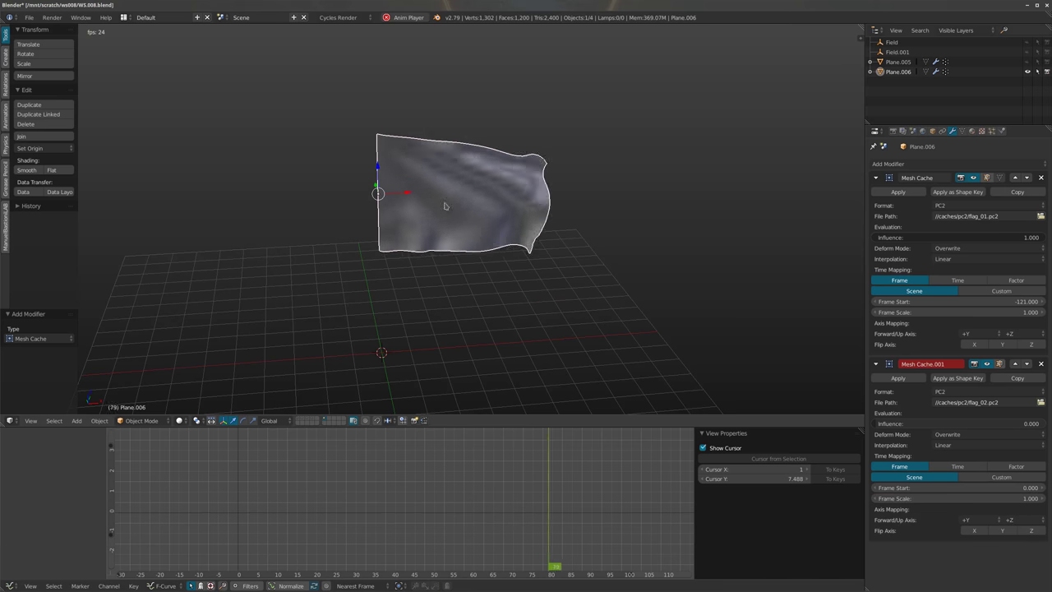
key("alt+a")
scroll(576, 197, "down", 5, "shift")
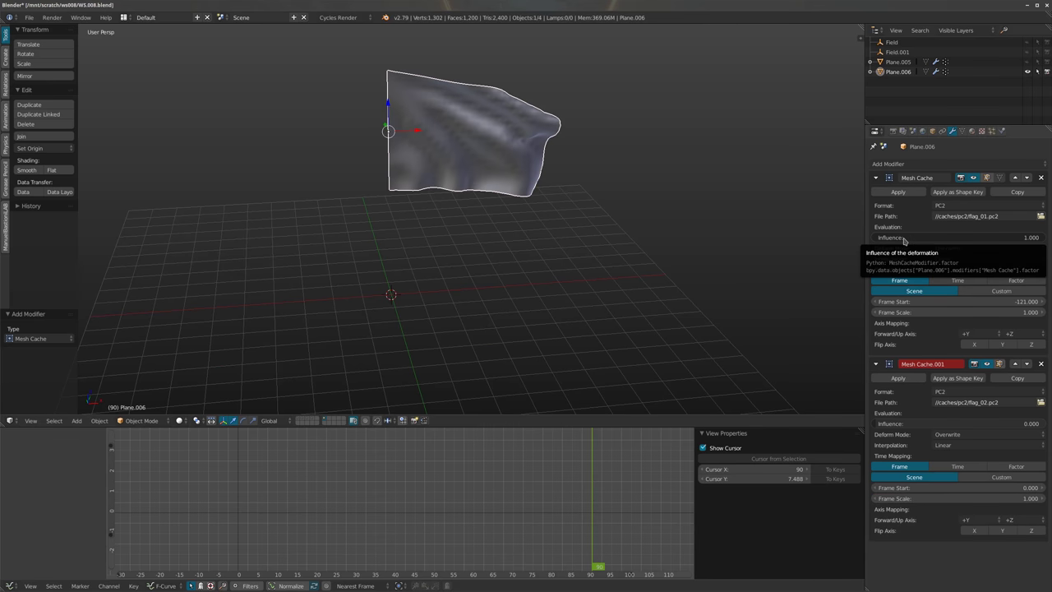
Keyframe the first Mesh Cache modifier's influence at 1 on frame 1
key("shift+Left")
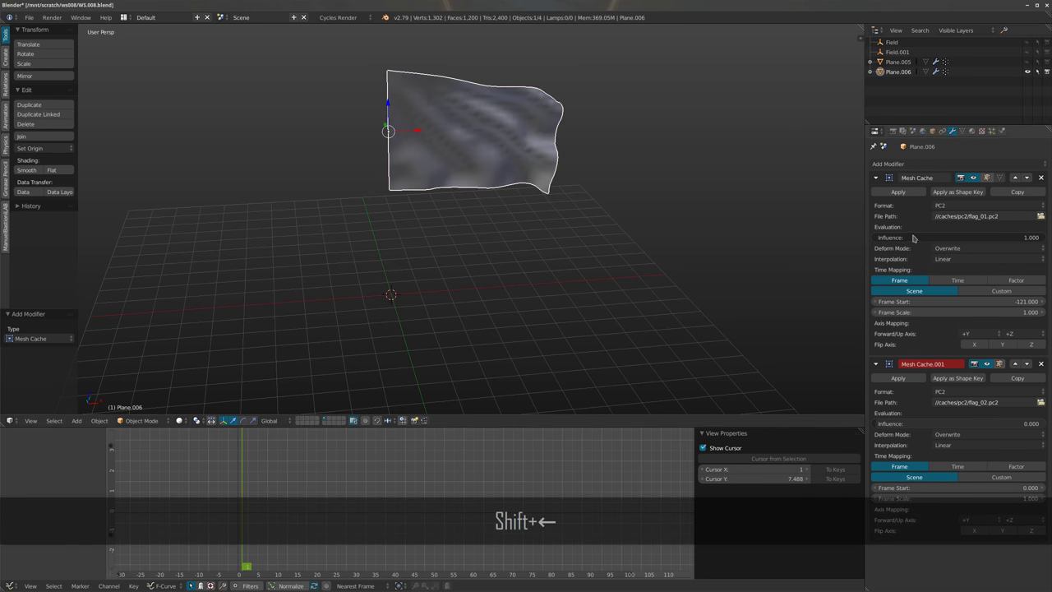
key("i")
middle_click_drag(466, 298, 472, 277, "shift")
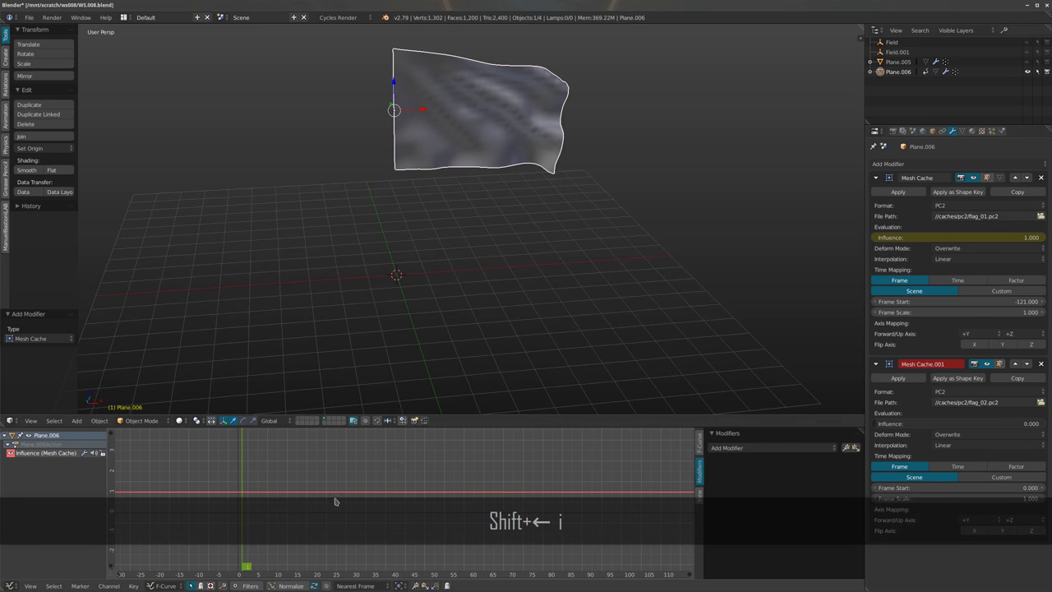
Keyframe the first Mesh Cache modifier's influence at 0 on frame 60
left_click(435, 480)
left_click_drag(441, 483, 472, 485)
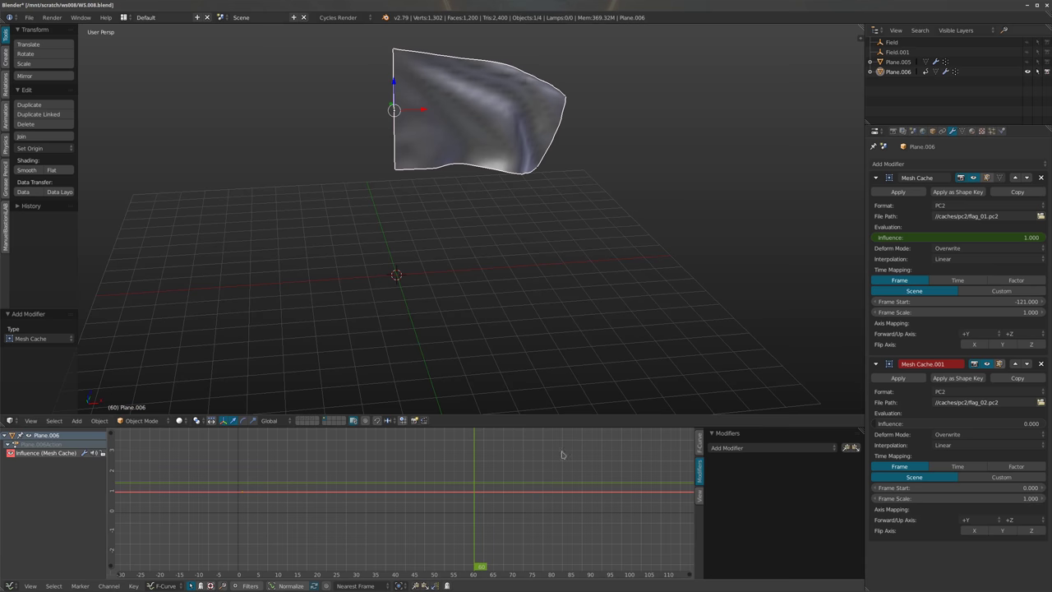
left_click(914, 237)
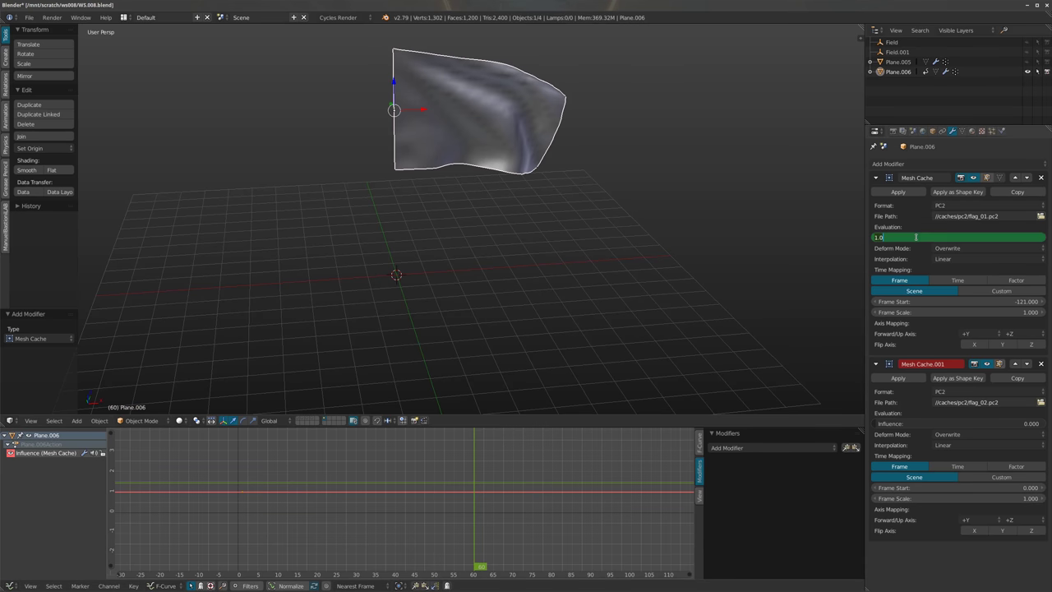
type("0")
key("Return")
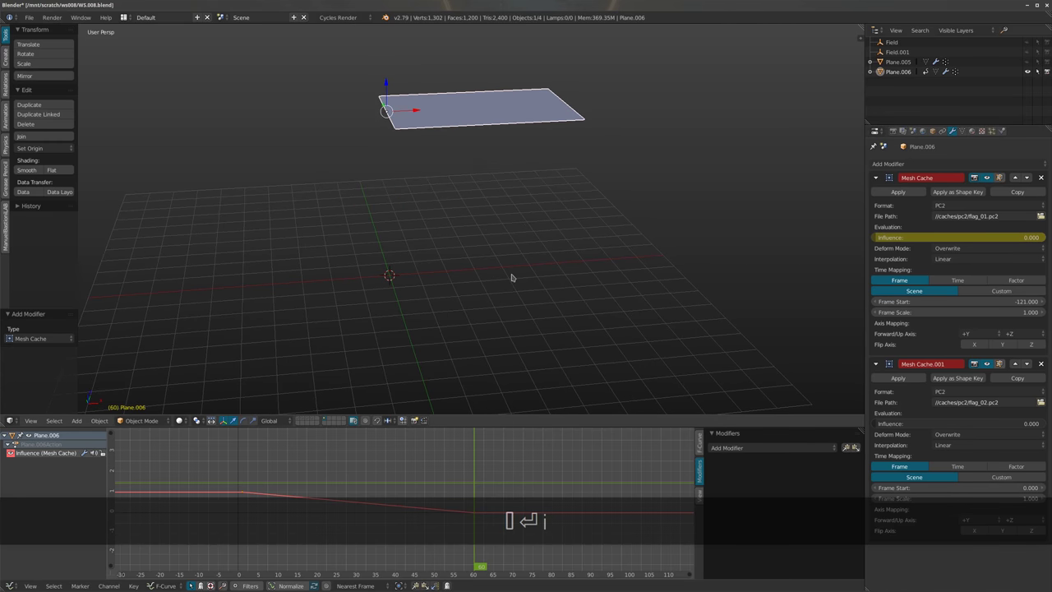
Play the animation from the first frame to check how the first cache fades out
key("shift+Left")
key("alt+a")
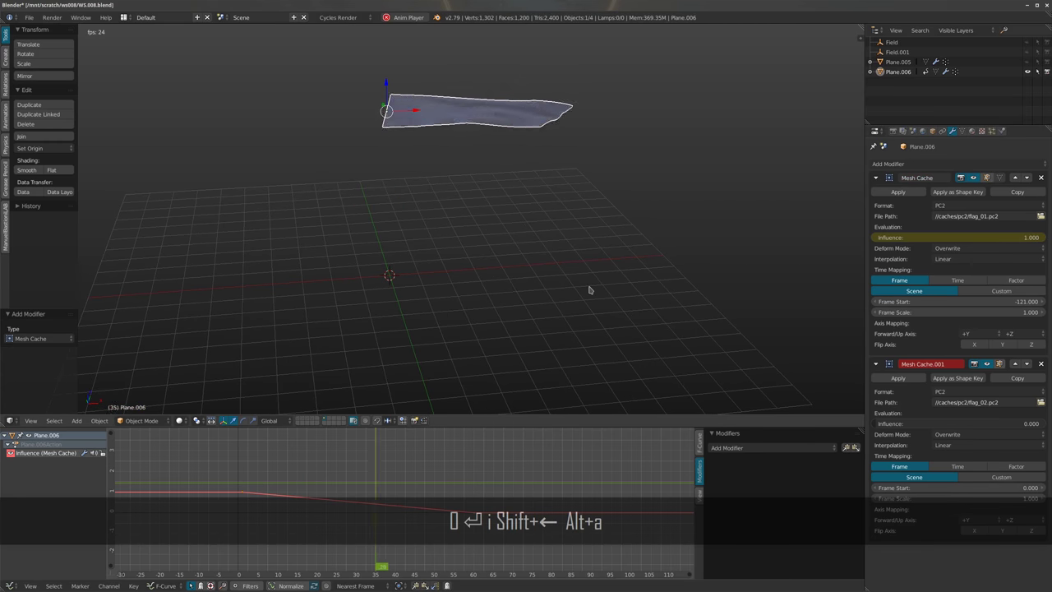
key("alt+a")
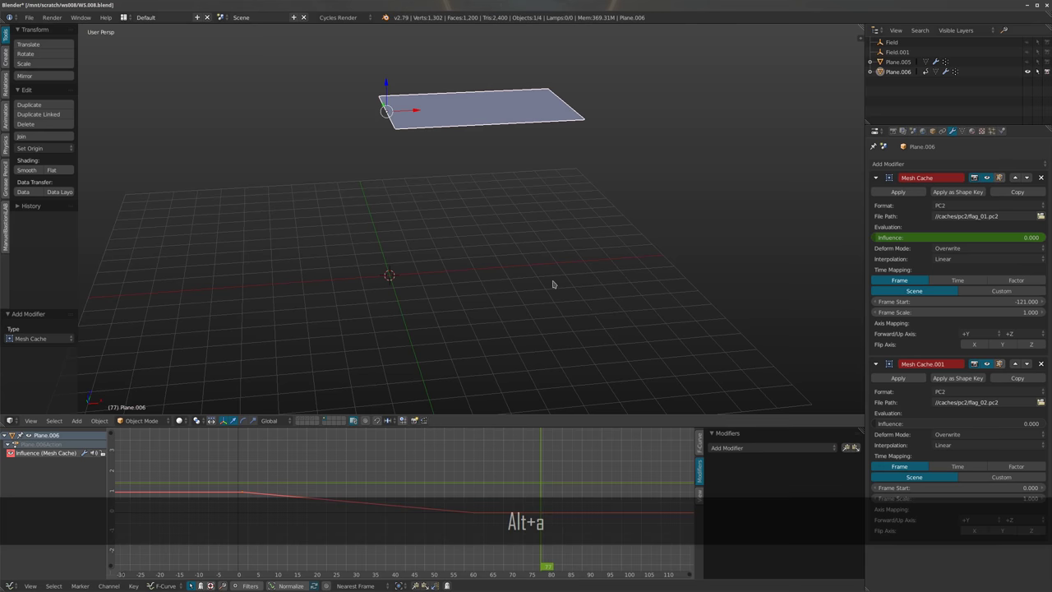
Clear the flag plane's rotation and replay the animation from the first frame
middle_click_drag(554, 287, 579, 245)
key("alt+r")
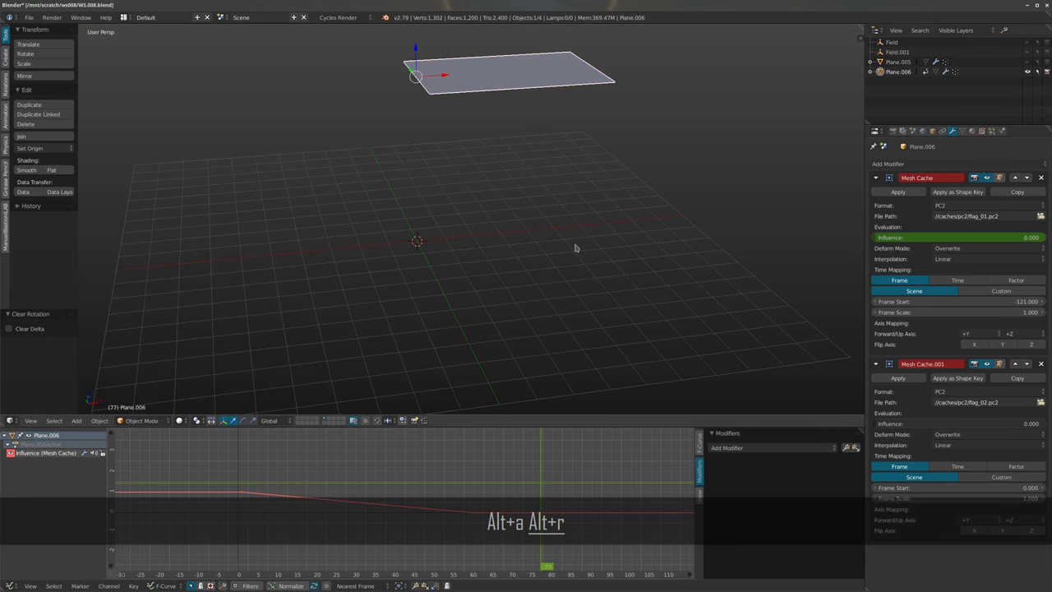
middle_click_drag(550, 205, 486, 226)
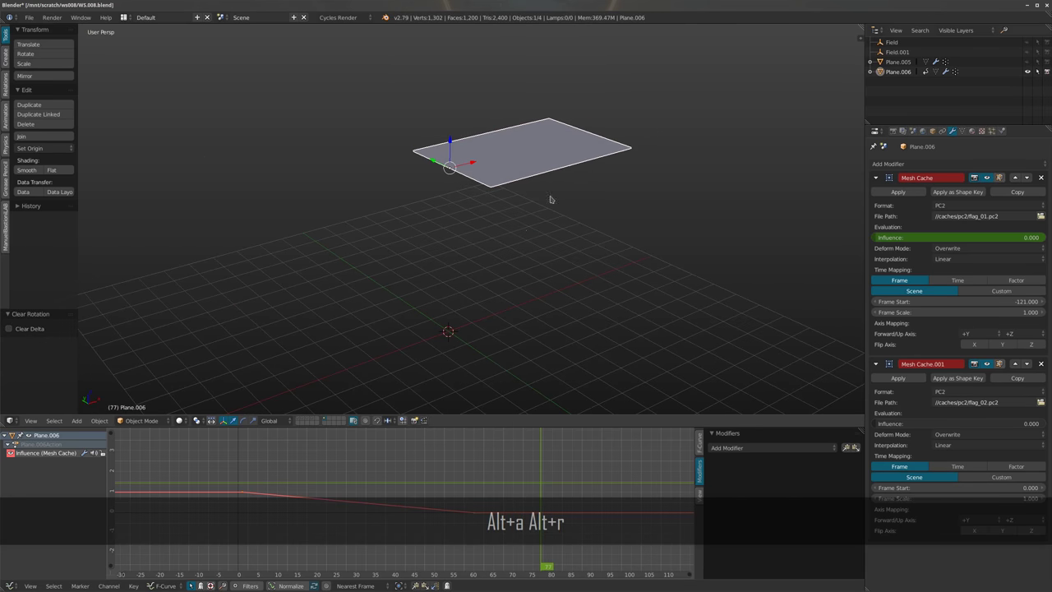
middle_click_drag(525, 189, 525, 200, "shift")
key("shift+Left")
key("alt+a")
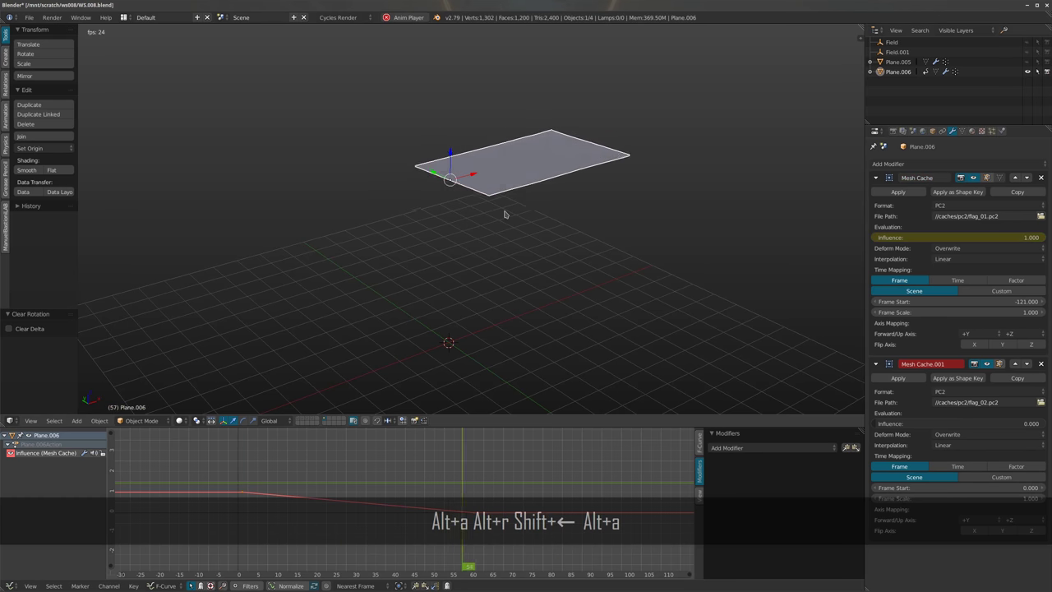
key("alt+a")
Keyframe the second Mesh Cache modifier's influence at 0 on frame 1
middle_click_drag(506, 214, 568, 287)
key("shift+Left")
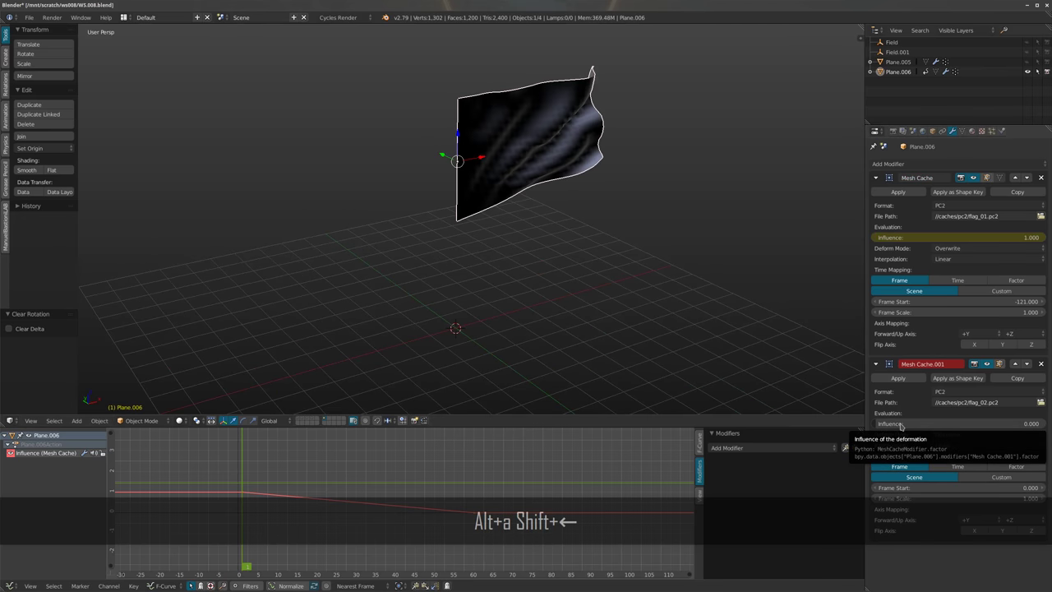
key("i")
Keyframe the second Mesh Cache modifier's influence at 1 on frame 60
left_click_drag(253, 459, 474, 468)
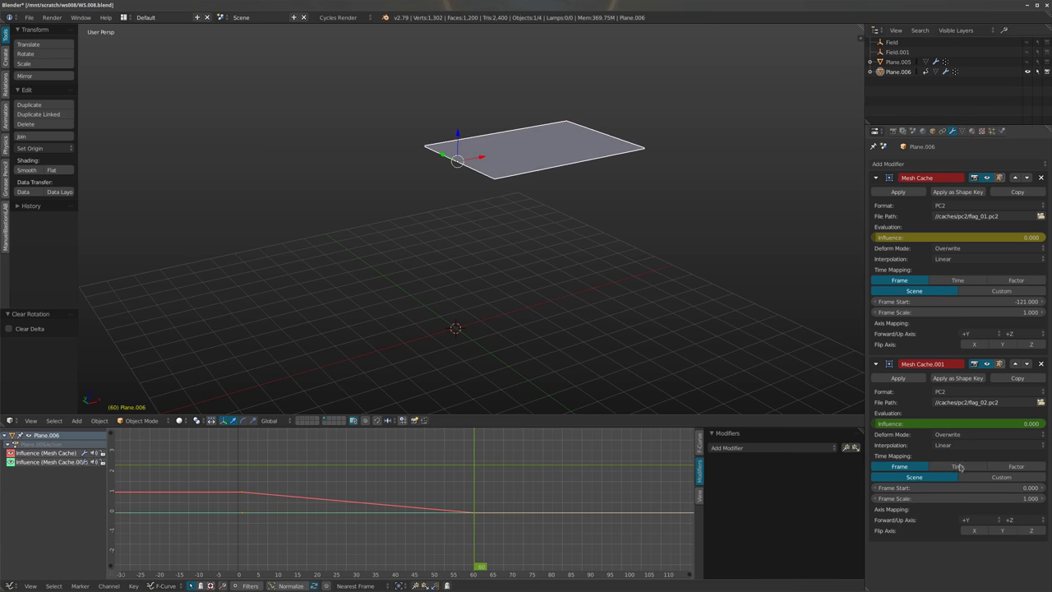
key("Return")
key("i")
Play the crossfade between the two caches and inspect the flag's orientation from another angle
key("alt+a")
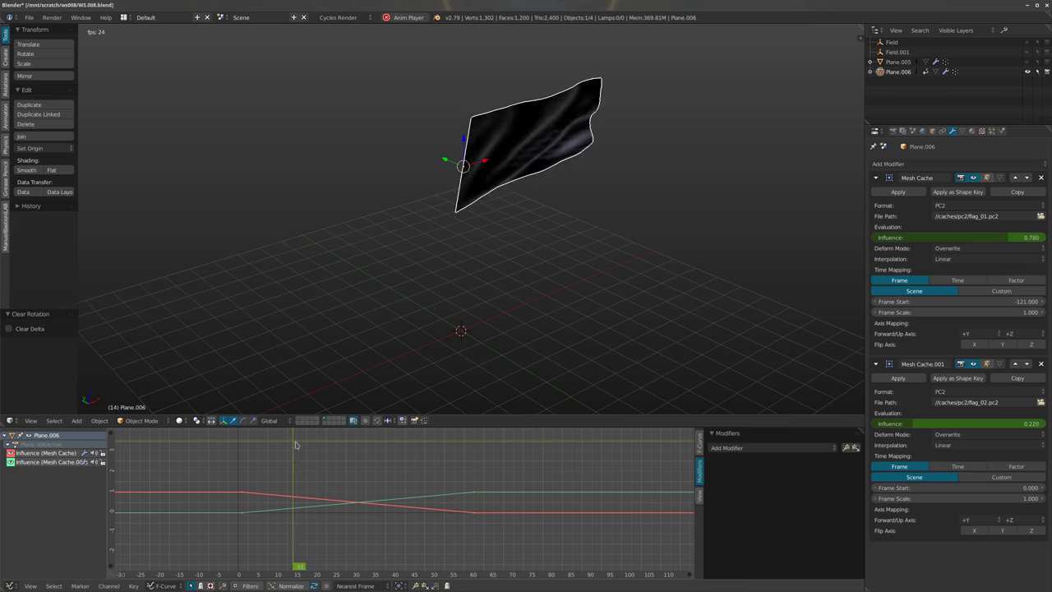
key("alt+a")
middle_click_drag(575, 280, 624, 255)
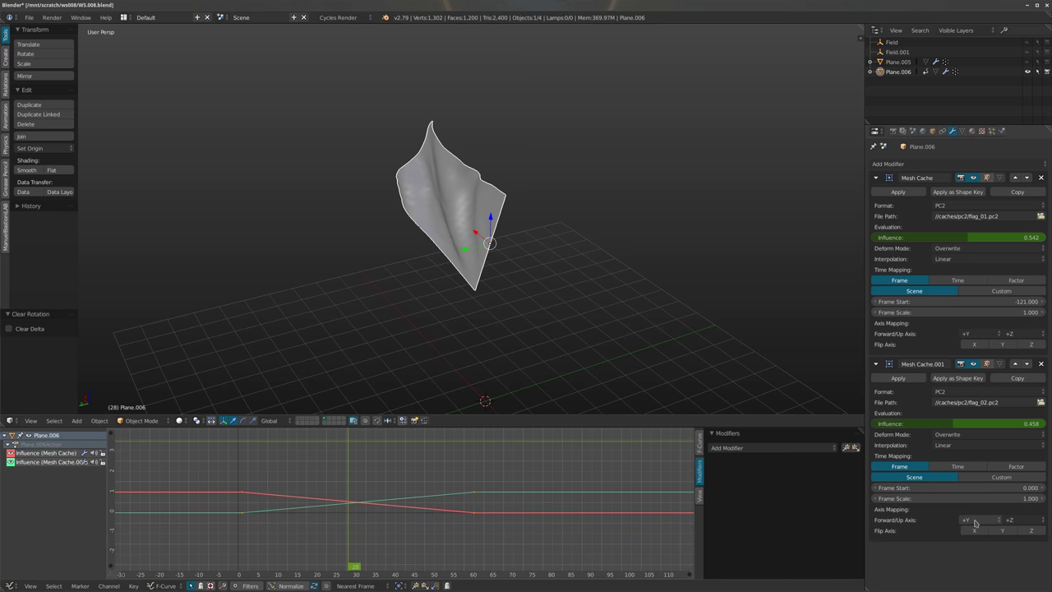
Set the second Mesh Cache modifier's forward axis to -Y, try -Z as its up axis, and return that to +Z
scroll(975, 522, "up", 3, "ctrl")
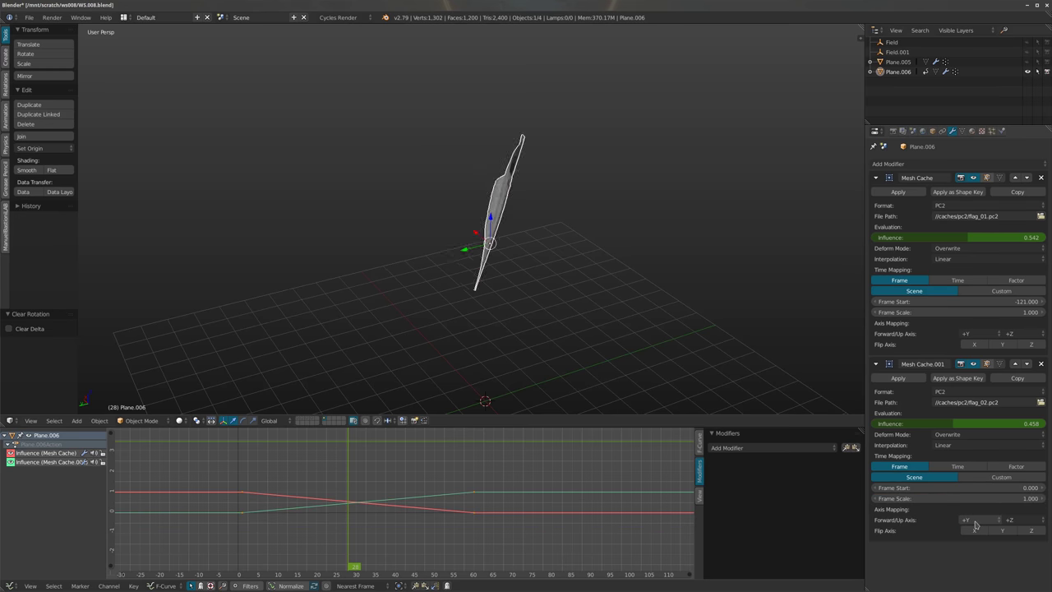
middle_click_drag(711, 378, 589, 310)
scroll(1032, 523, "down", 3, "ctrl")
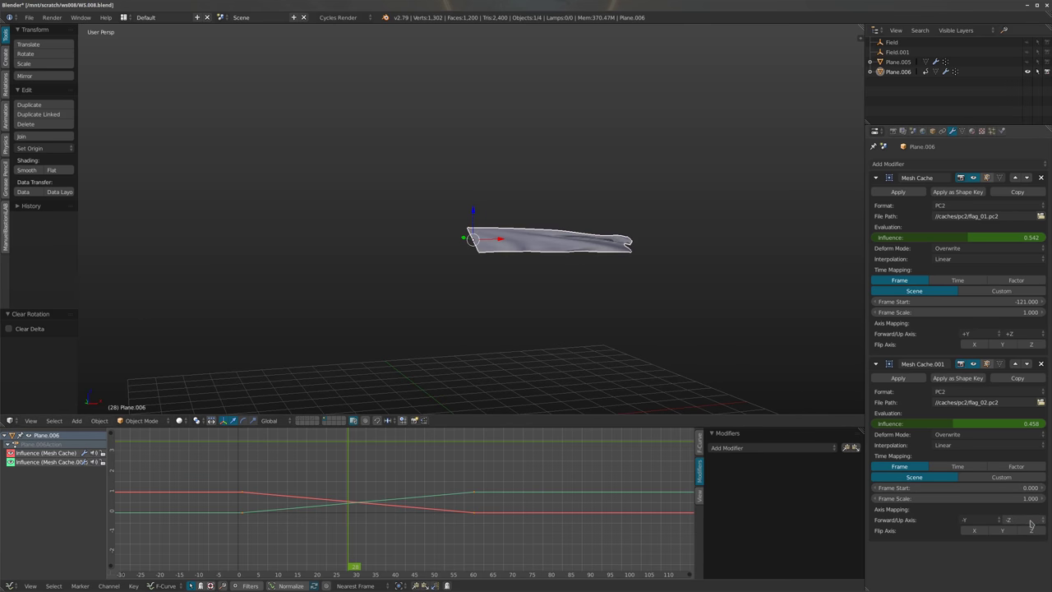
scroll(1031, 524, "up", 3, "ctrl")
middle_click_drag(810, 412, 641, 296)
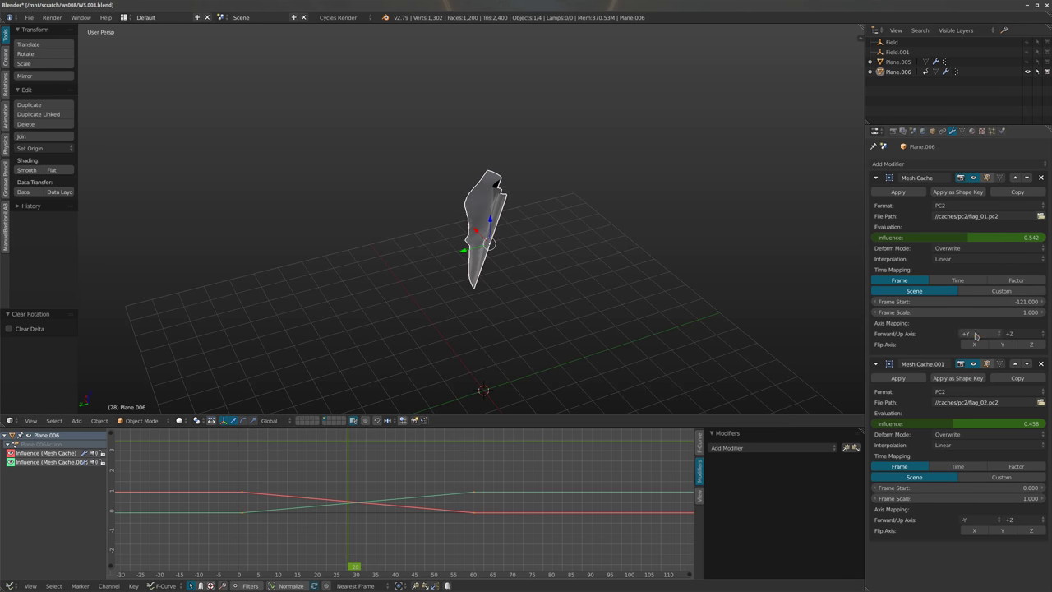
Set the first Mesh Cache modifier's forward axis to -Y and play the animation
scroll(975, 334, "down", 3, "ctrl")
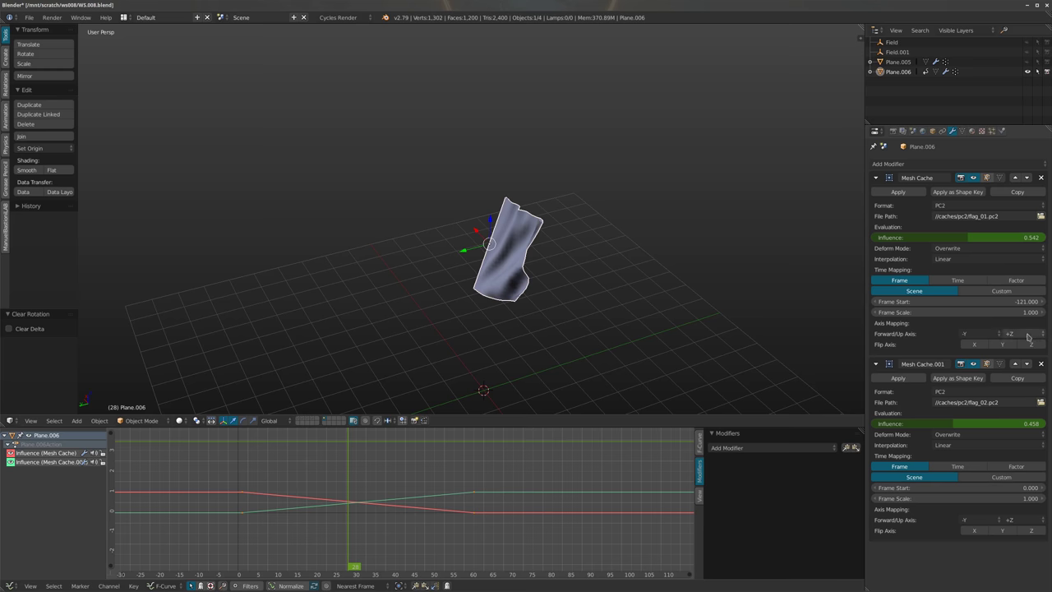
middle_click_drag(644, 204, 624, 288)
key("alt+a")
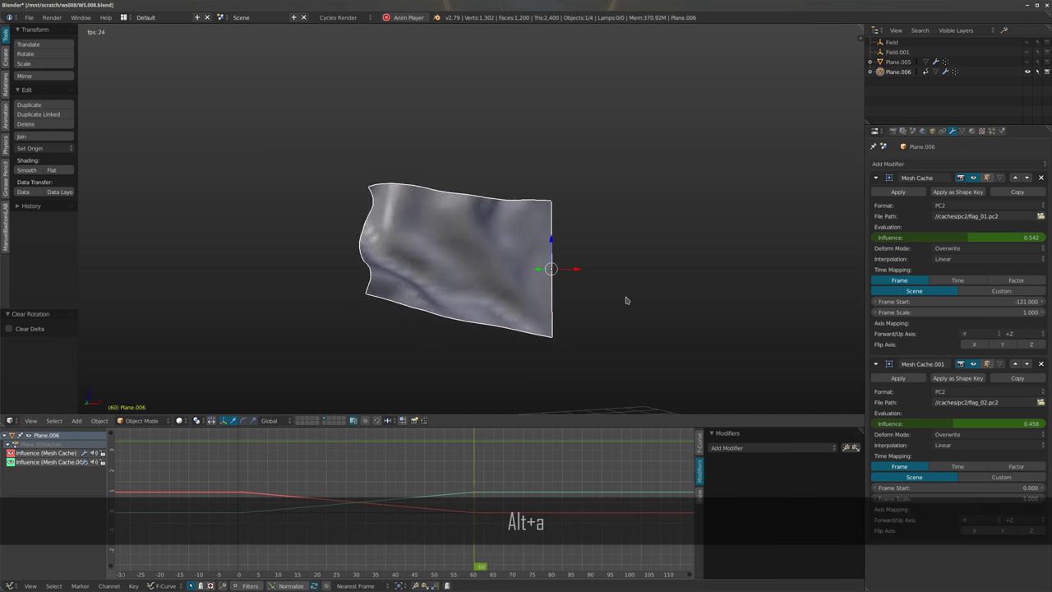
key("alt+a")
Clear the flag's rotation again and show the object's transform properties to check its orientation
middle_click_drag(625, 299, 663, 284)
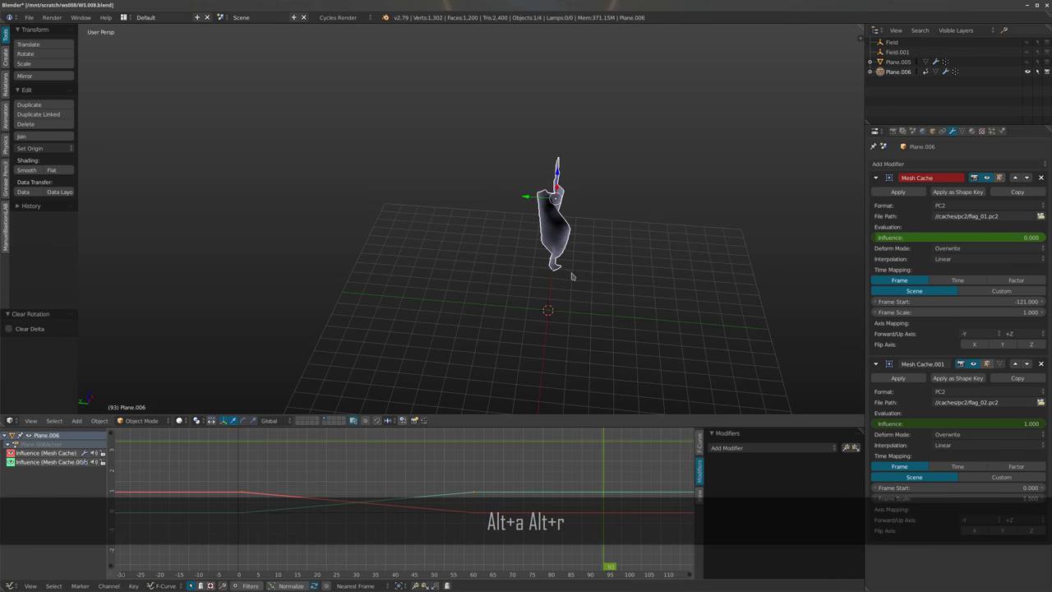
middle_click_drag(572, 276, 609, 264)
key("b")
key("n")
right_click(681, 263)
key("n")
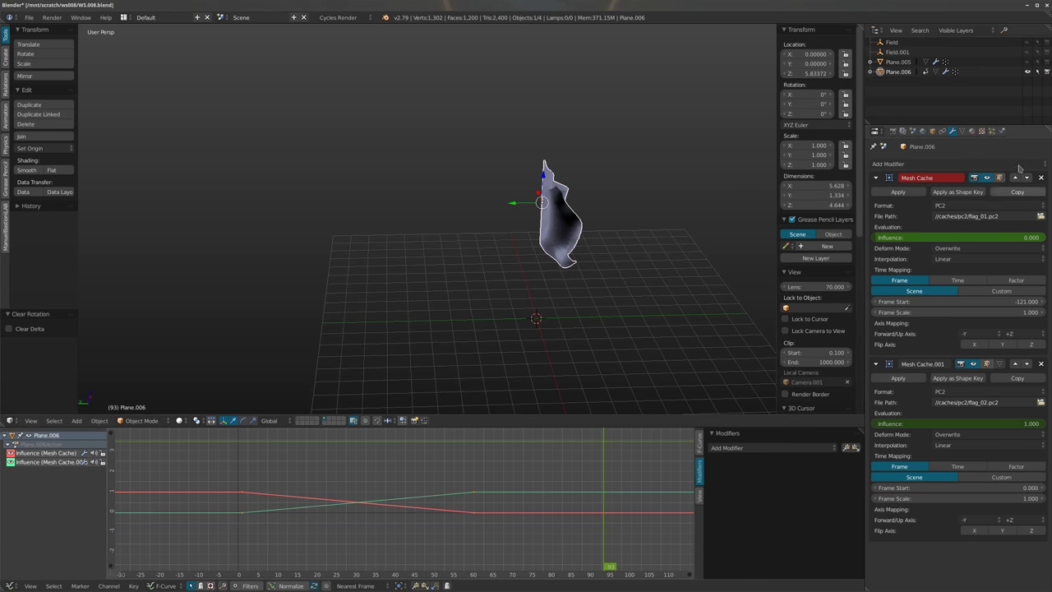
Remove both Mesh Cache modifiers from the flag plane
left_click(1040, 179)
left_click(1039, 178)
left_click(891, 164)
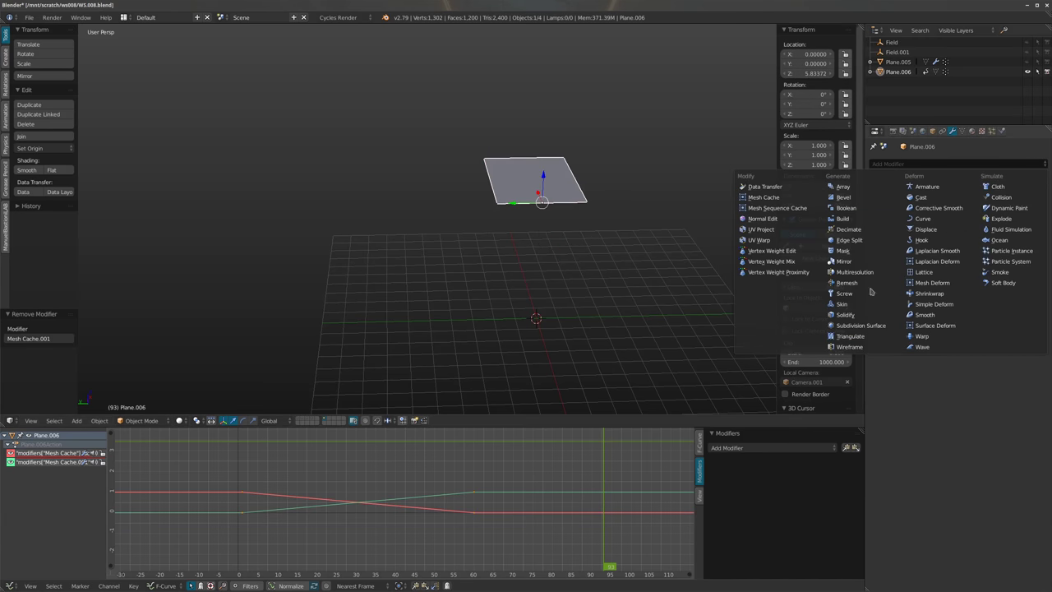
middle_click_drag(598, 240, 567, 237)
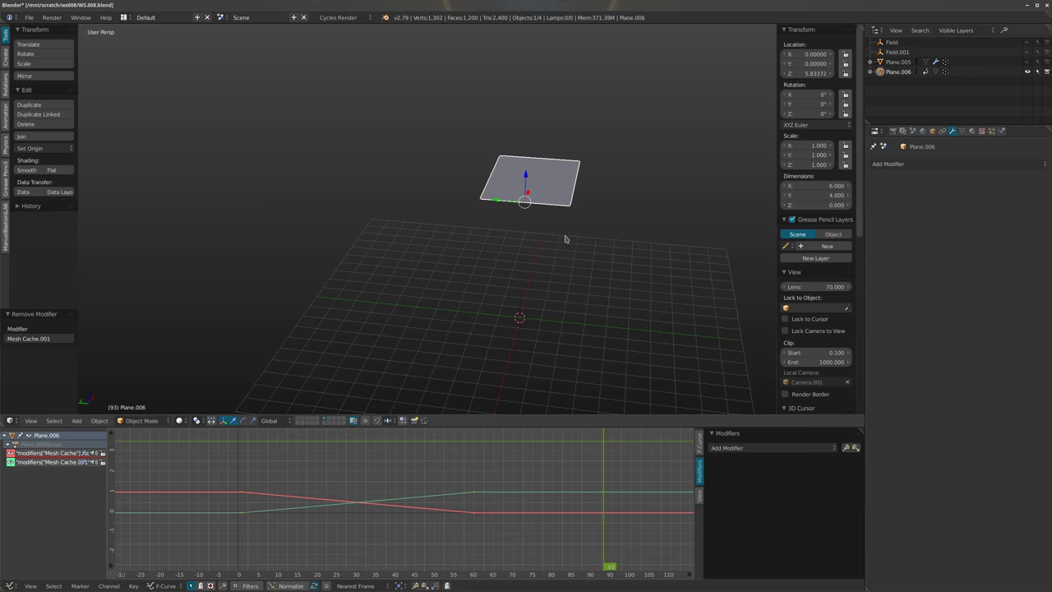
Clear the flag plane's rotation and rotate it 90° about the X axis
key("alt+r")
key("r")
key("x")
key("9")
key("0")
key("Return")
Apply the flag plane's rotation and scale
key("ctrl+a")
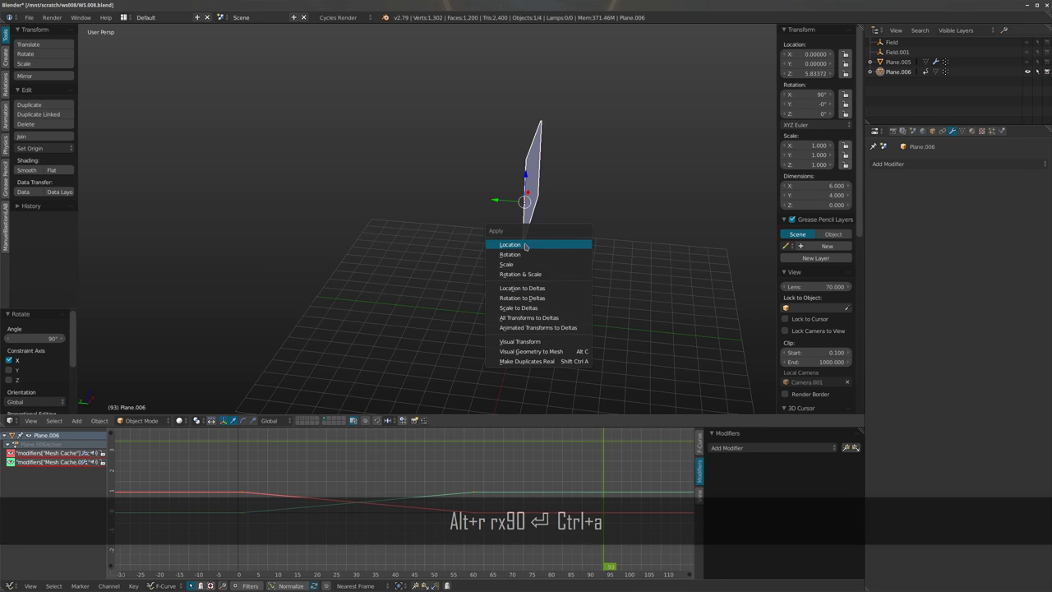
left_click(522, 273)
middle_click_drag(530, 304, 479, 274)
Delete both leftover Mesh Cache influence animation channels from the flag plane
left_click(892, 165)
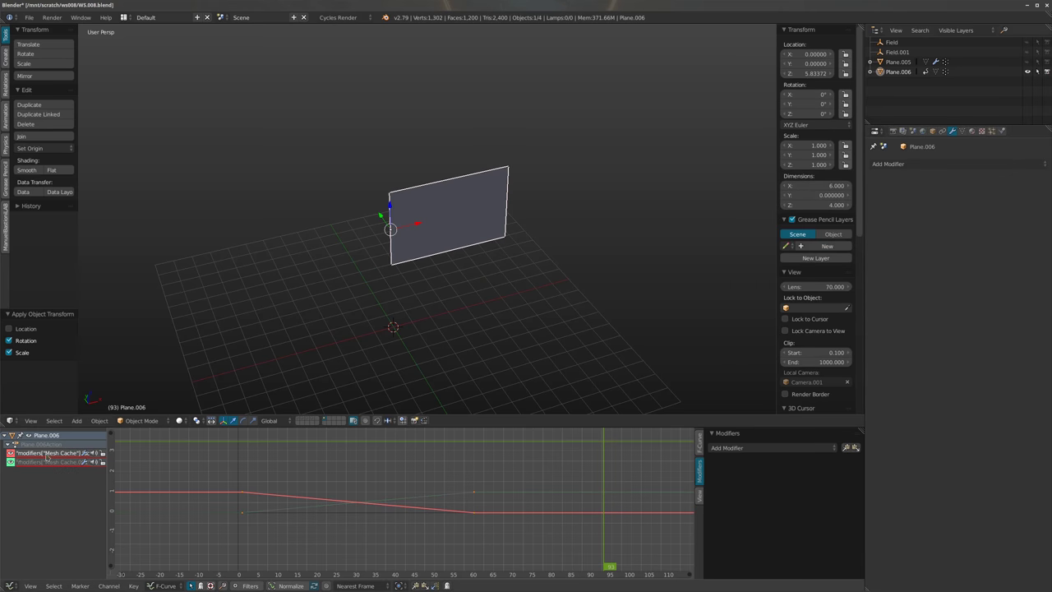
key("Delete")
key("Delete")
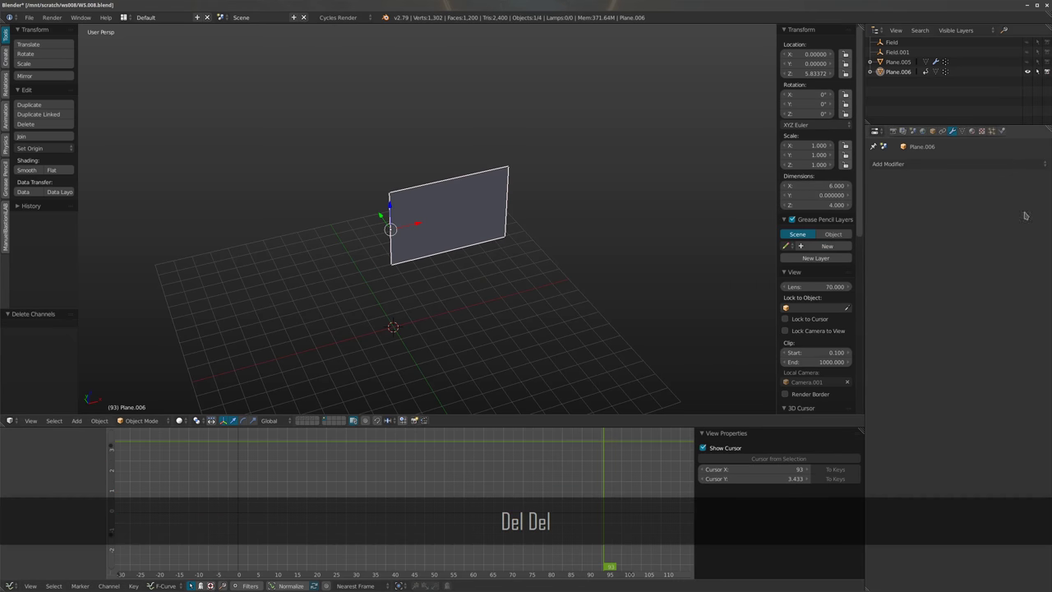
Add a Mesh Cache modifier to the flag plane and set its format to PC2
left_click(919, 165)
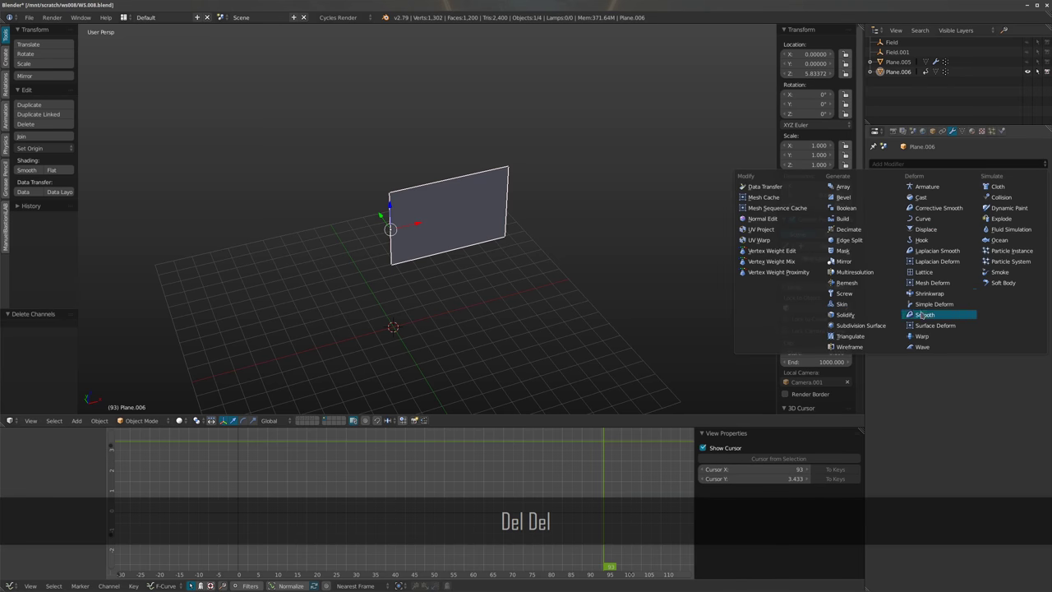
left_click(769, 198)
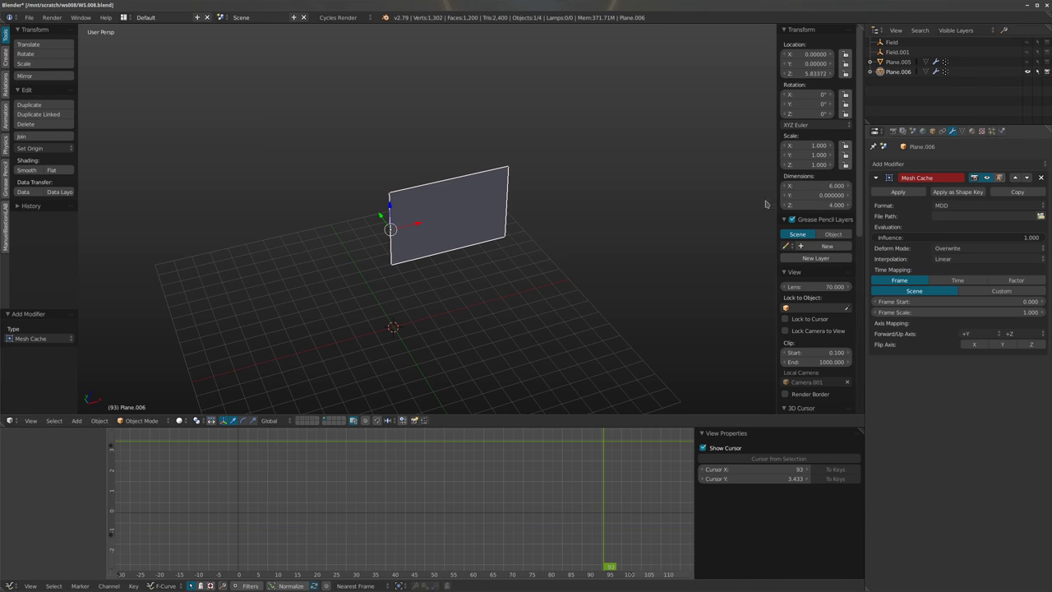
left_click(936, 203)
left_click(941, 183)
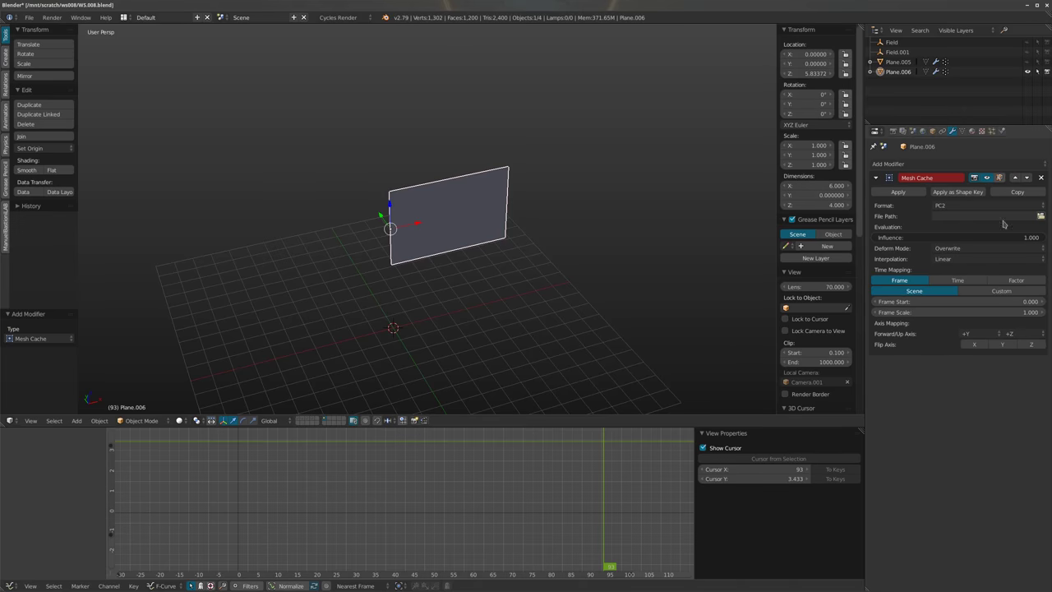
Load flag_01.pc2 from the caches/pc2 folder as the Mesh Cache modifier's file
left_click(1040, 215)
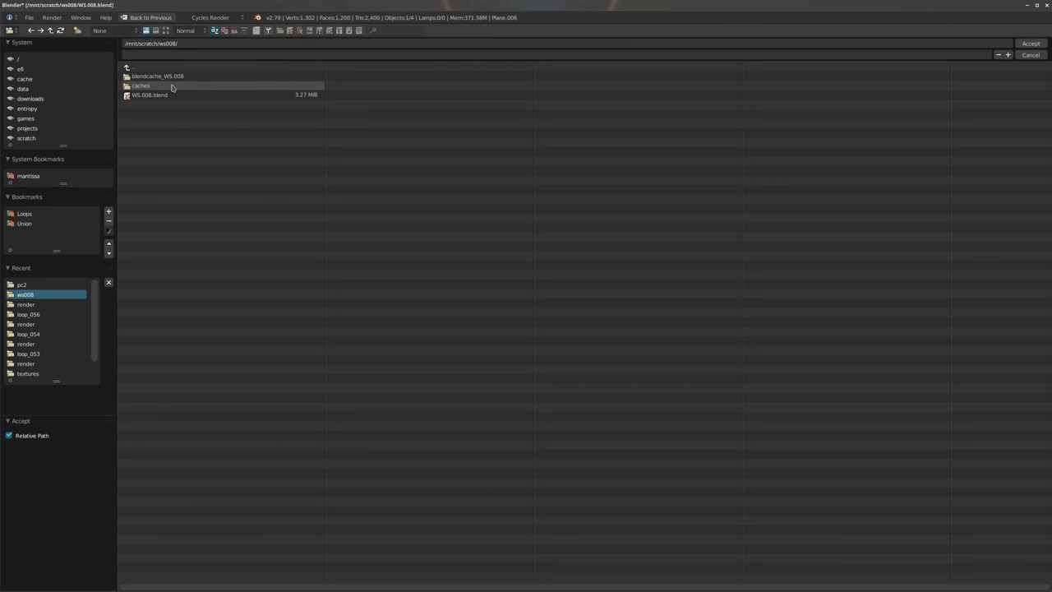
left_click(169, 86)
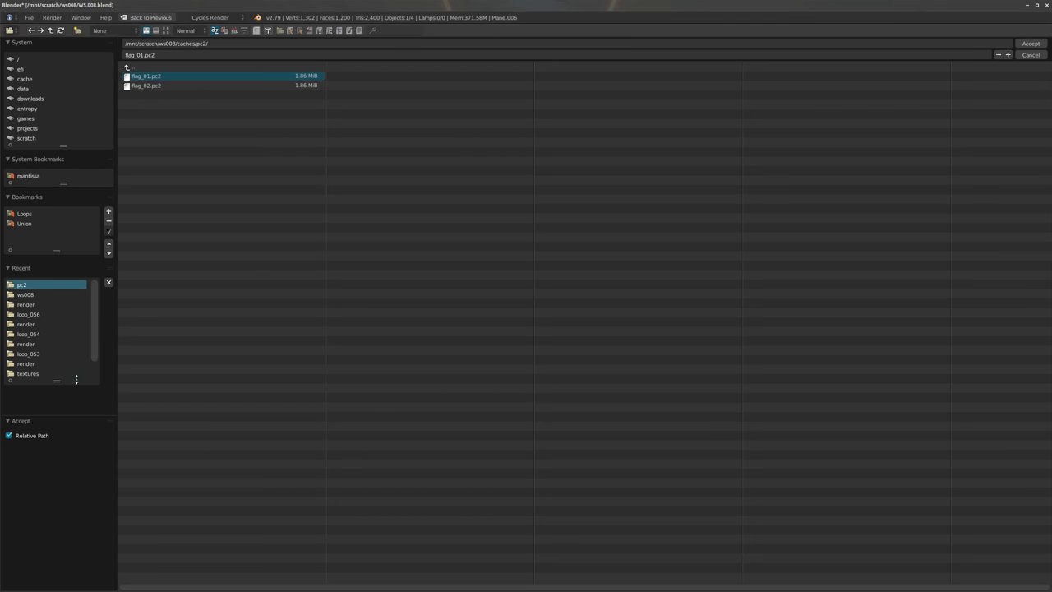
double_click(161, 78)
Set the Mesh Cache forward axis to -Y and the up axis to -Z, checking the flag's orientation during playback
mouse_move(486, 299)
middle_mouse_down()
mouse_move(484, 290)
mouse_move(484, 345)
mouse_move(423, 346)
middle_mouse_up()
scroll(968, 335, "down", 3, "ctrl")
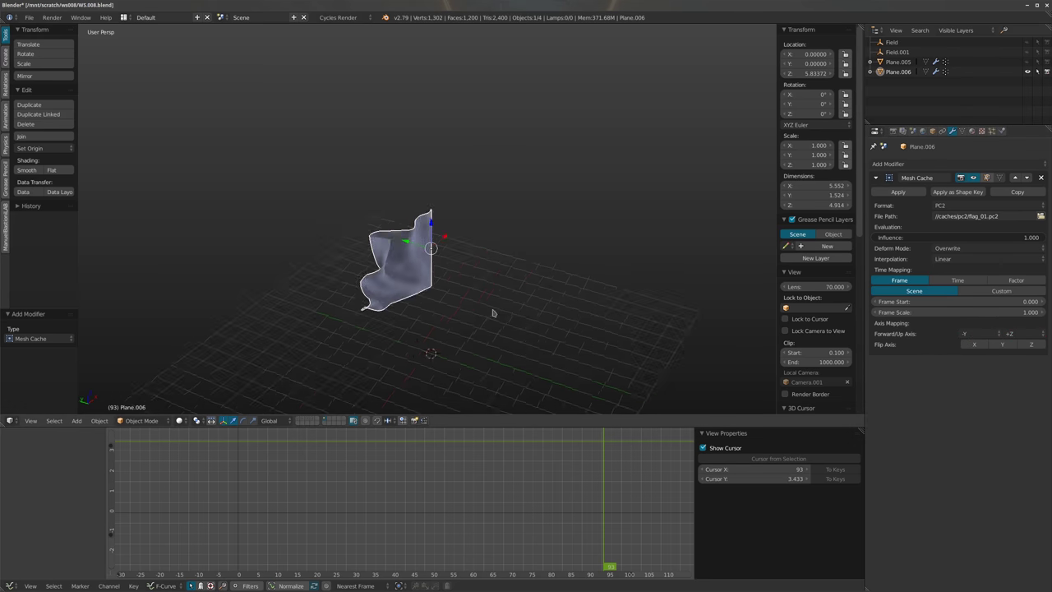
middle_click_drag(493, 313, 485, 328)
key("alt+a")
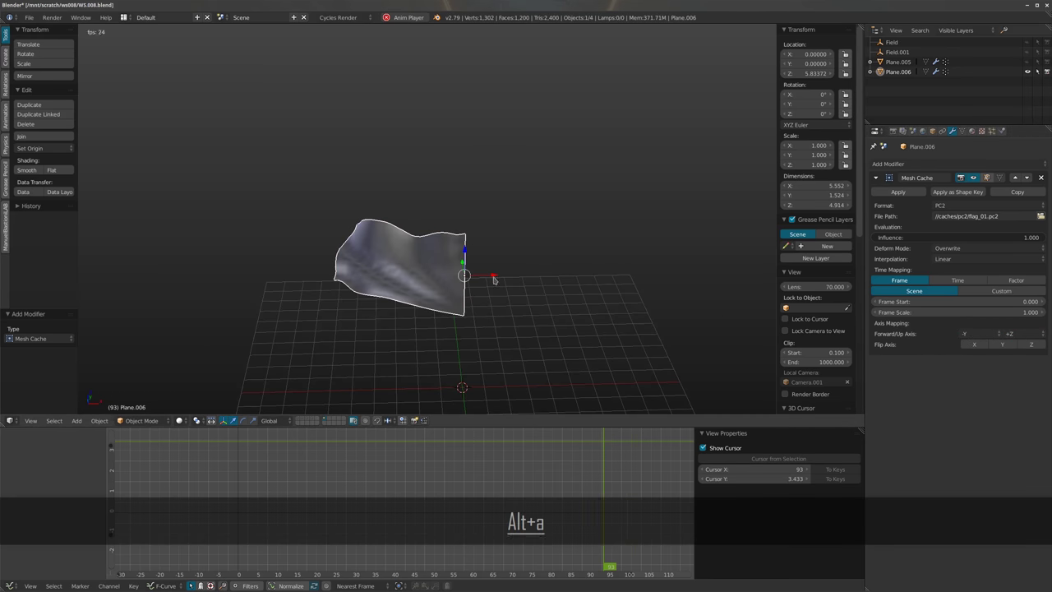
scroll(1028, 335, "down", 3, "ctrl")
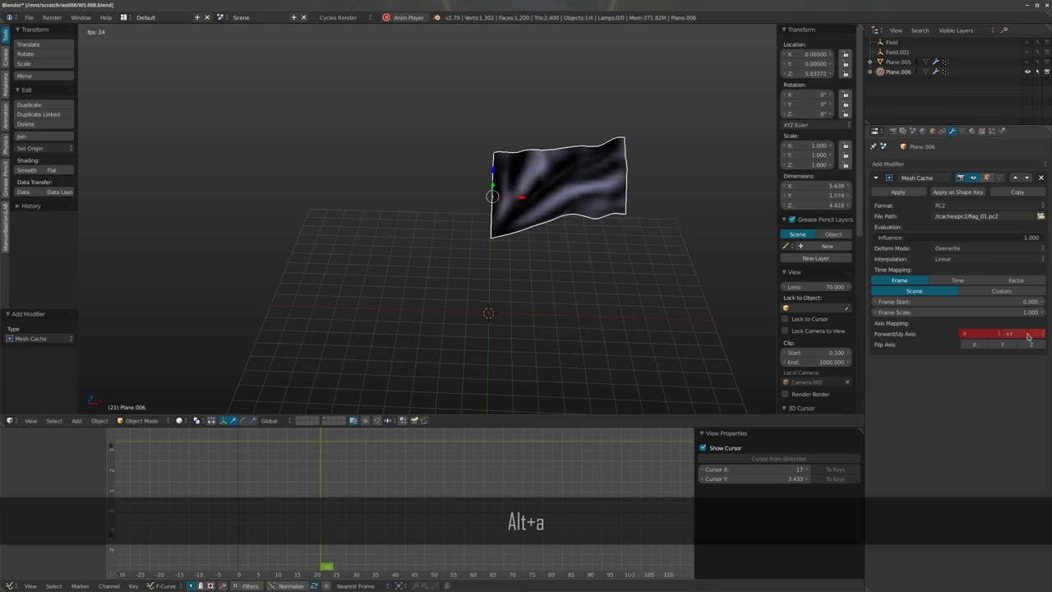
mouse_move(570, 271)
middle_mouse_down("shift")
mouse_move(437, 227)
mouse_move(550, 293)
mouse_move(559, 282)
middle_mouse_up("shift")
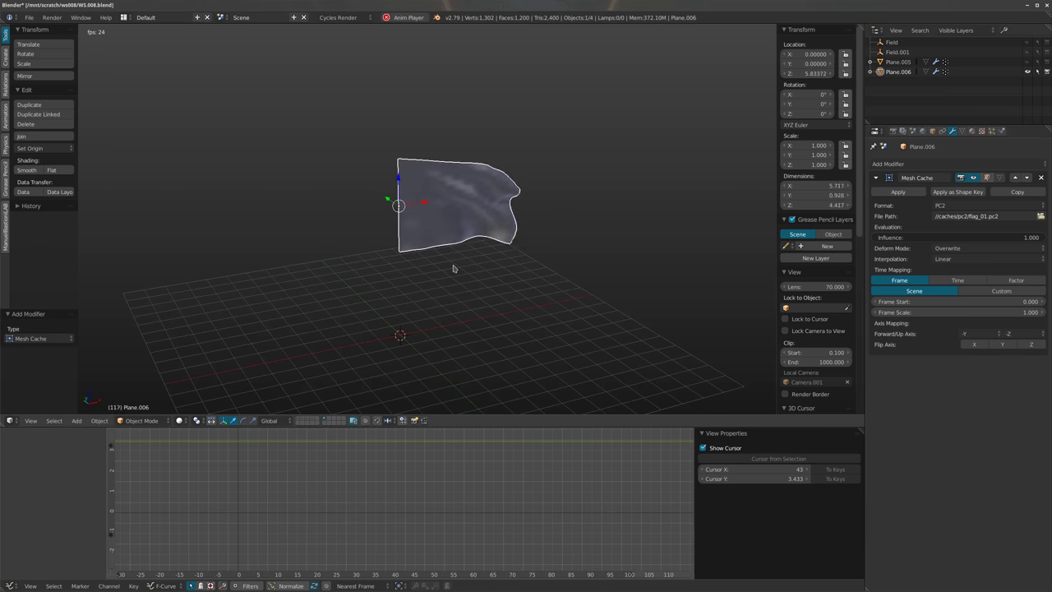
key("alt+a")
middle_click_drag(475, 262, 430, 272)
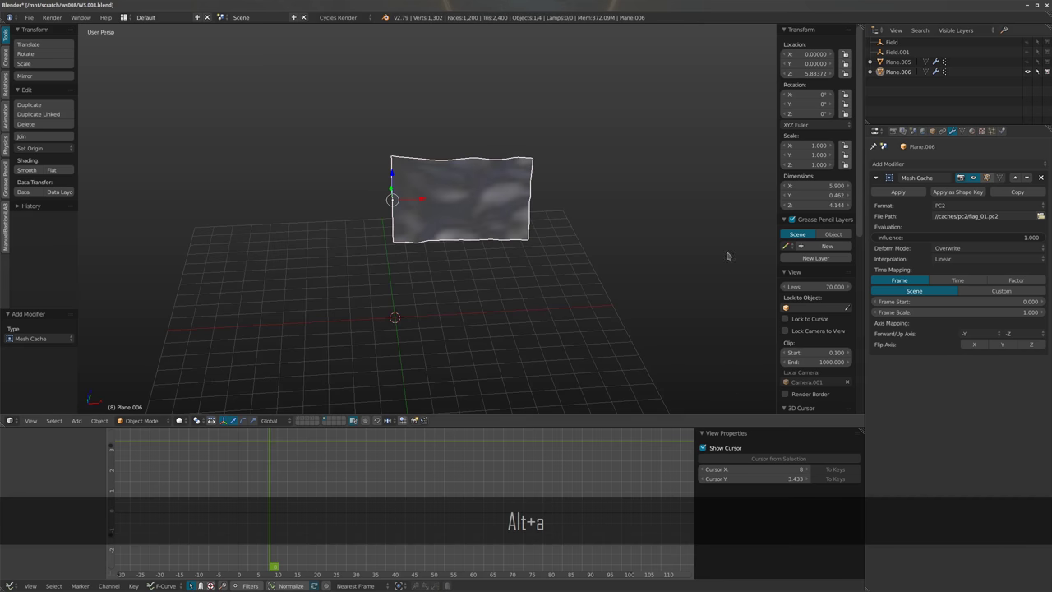
Duplicate the Mesh Cache modifier twice so the flag plane has three of them
left_click(1017, 192)
left_click(1017, 377)
middle_click_drag(559, 329, 526, 305)
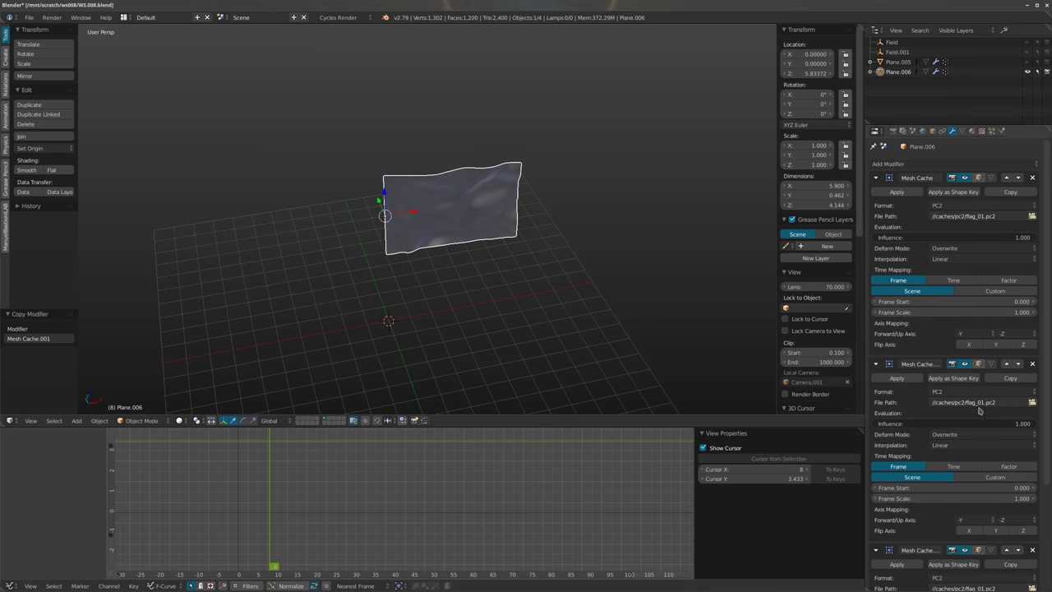
Set the first Mesh Cache modifier's Frame Start to -121
left_click(924, 302)
type("-121")
key("Return")
scroll(906, 310, "down", 4)
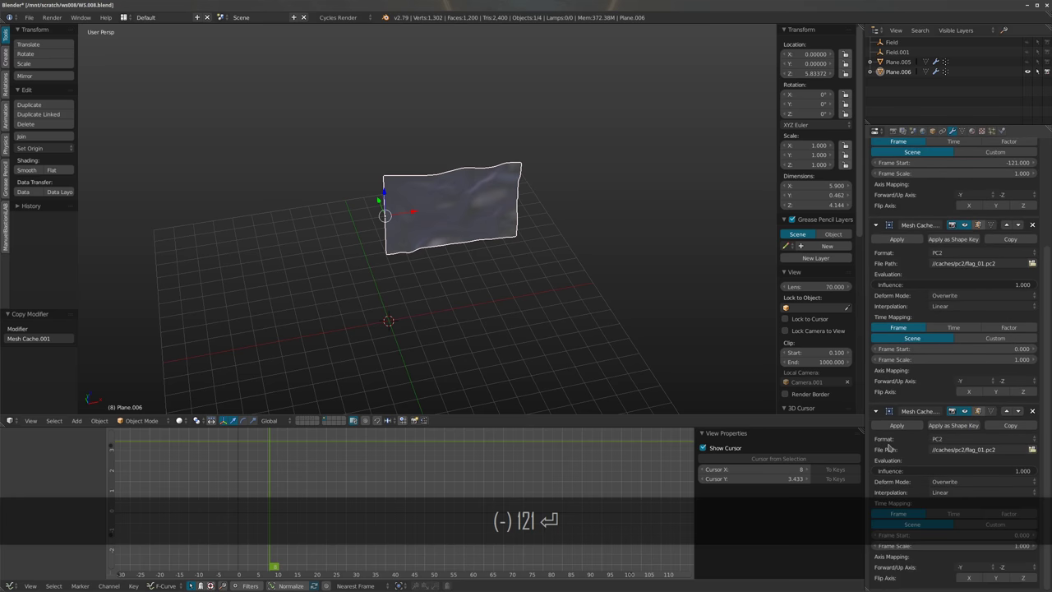
Set the Frame Start of the second Mesh Cache modifier to -121 as well
scroll(898, 290, "up", 5)
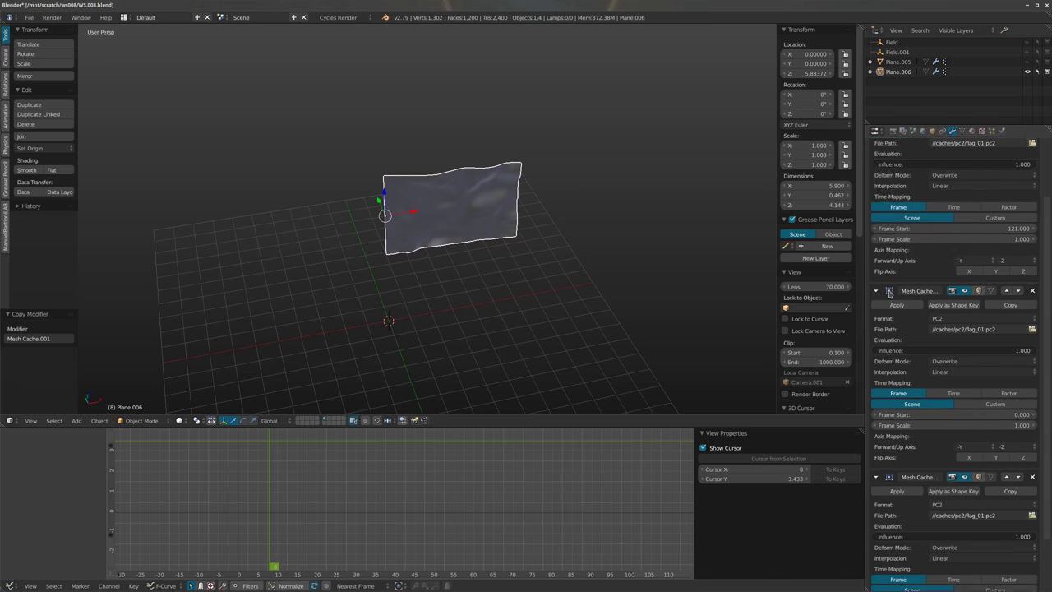
scroll(952, 455, "down", 5)
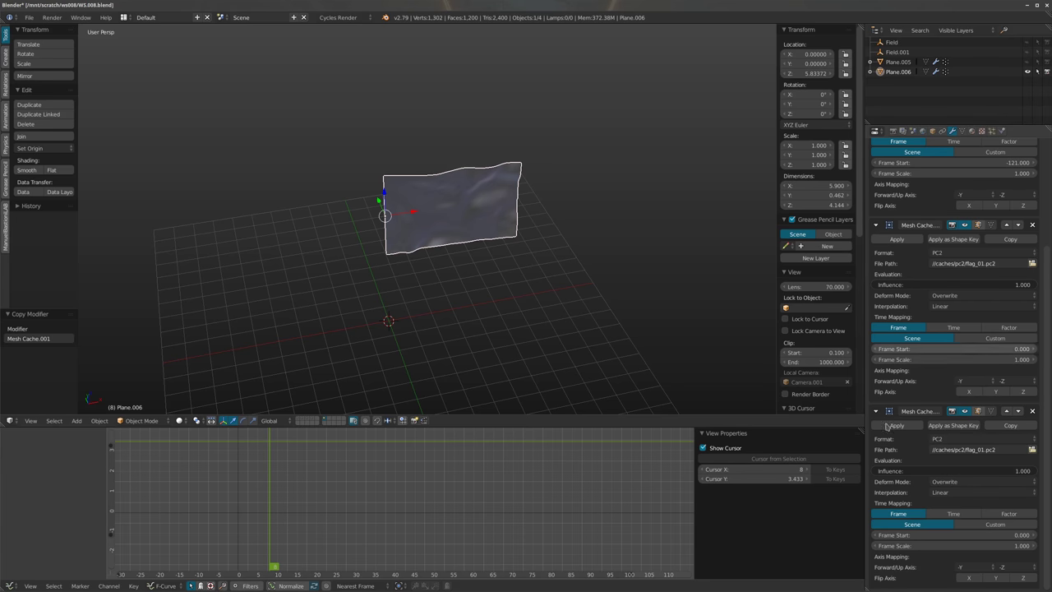
left_click(925, 348)
type("-121")
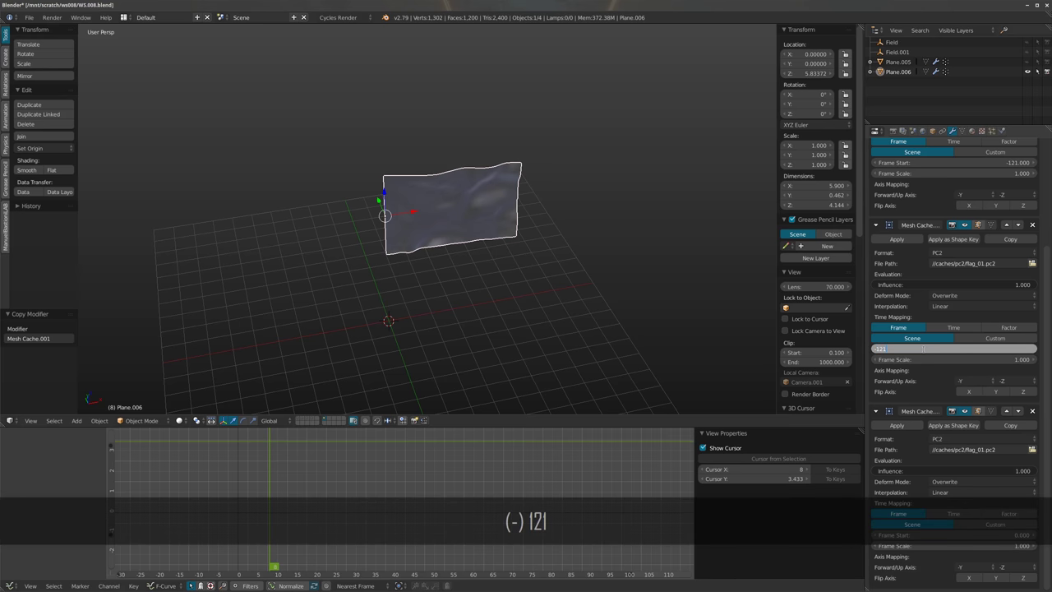
key("Return")
middle_click_drag(563, 287, 538, 362, "shift")
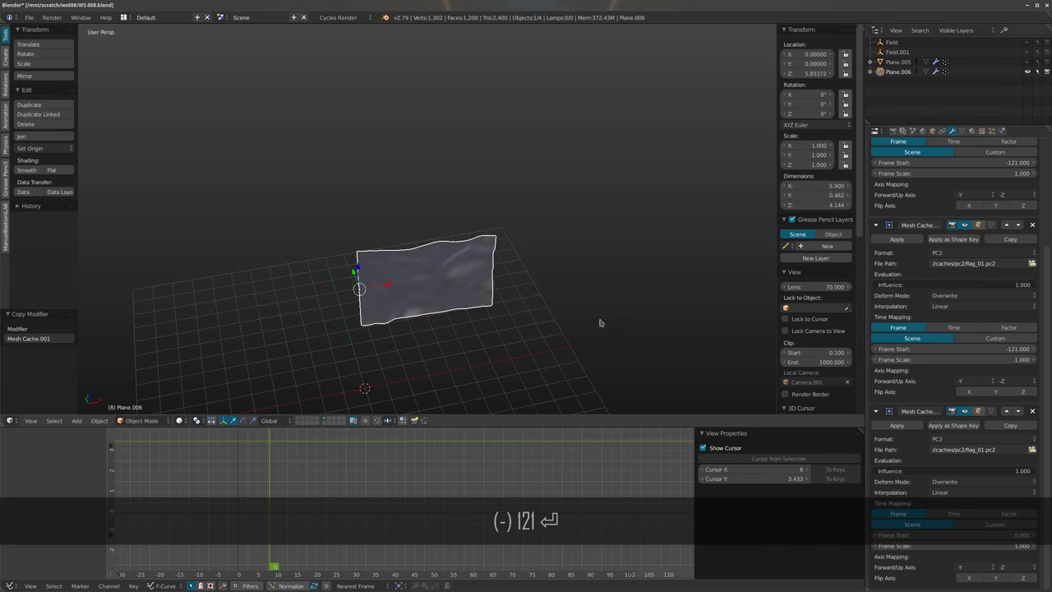
middle_click_drag(600, 322, 594, 327)
Keyframe the first Mesh Cache modifier's influence at 1 on frame 8 and at 0 on frame 60
scroll(961, 291, "up", 4)
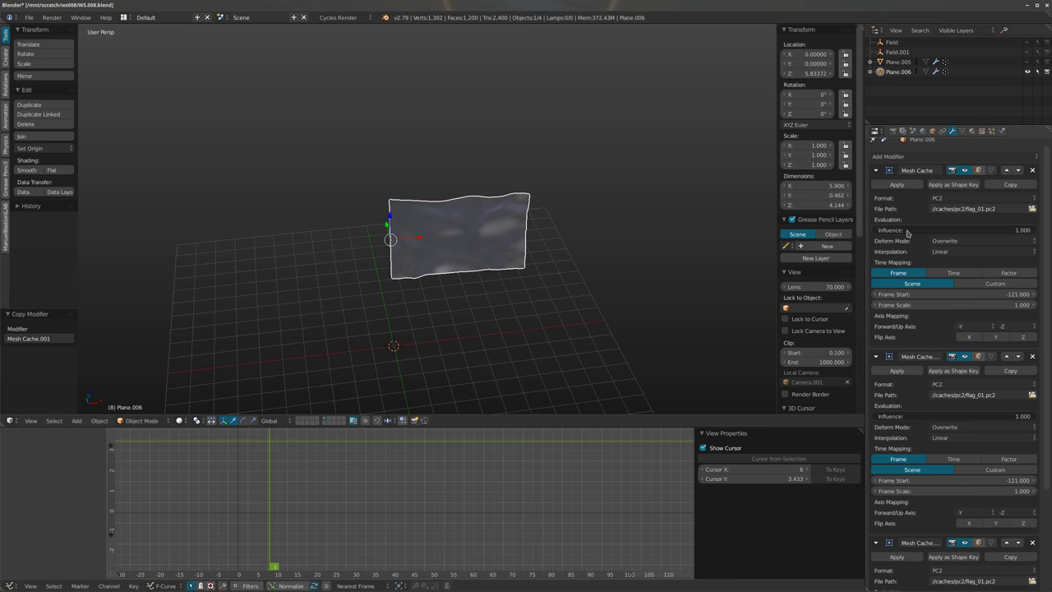
key("i")
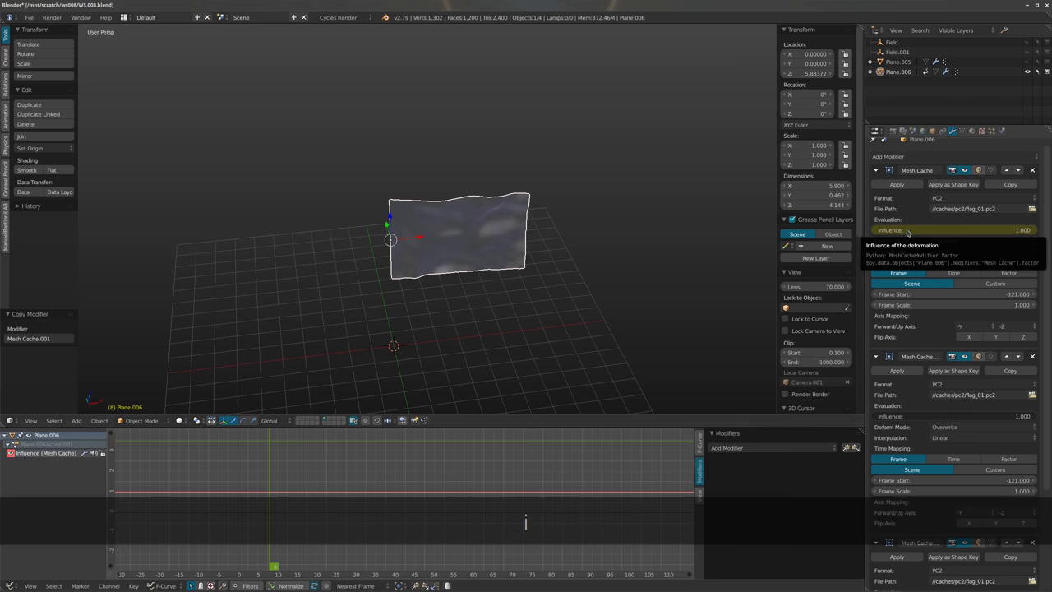
left_click(407, 489)
left_click_drag(434, 488, 473, 484)
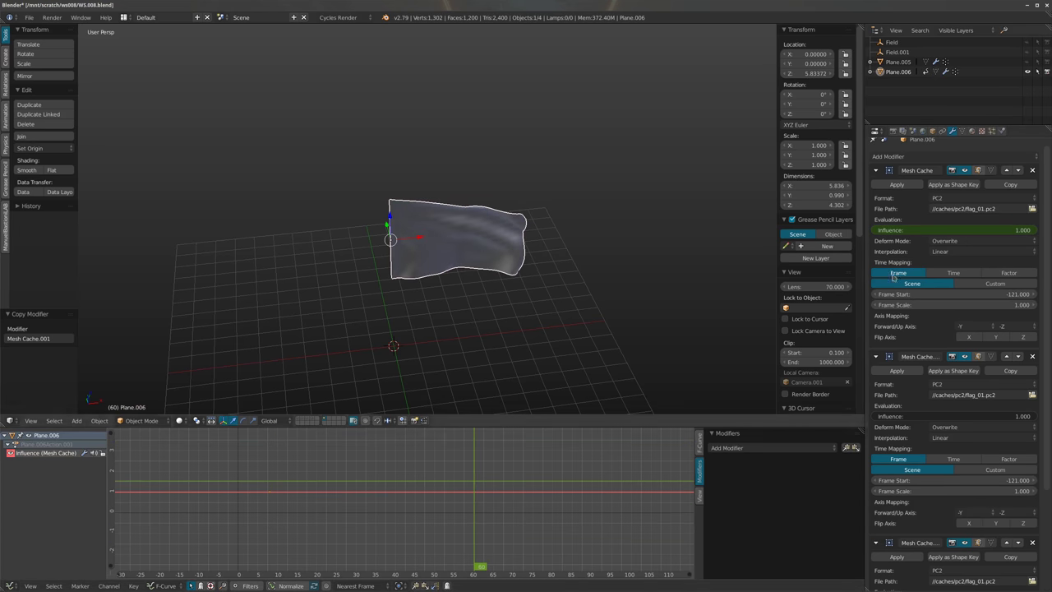
left_click_drag(960, 231, 876, 231)
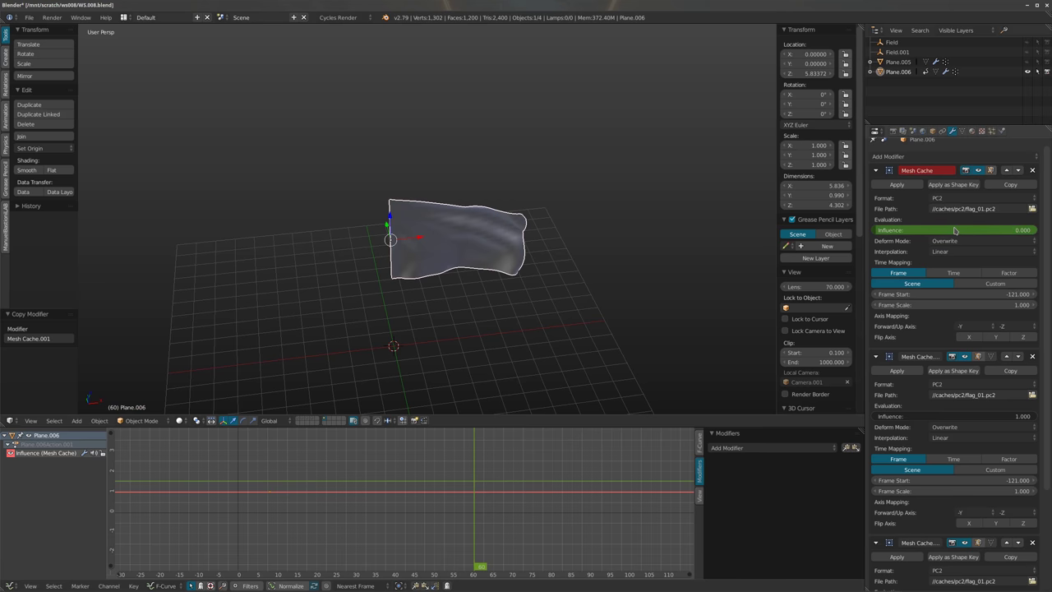
key("i")
left_click_drag(516, 475, 302, 479)
Set the influence of the third and second Mesh Cache modifiers to 0
scroll(896, 449, "down", 1)
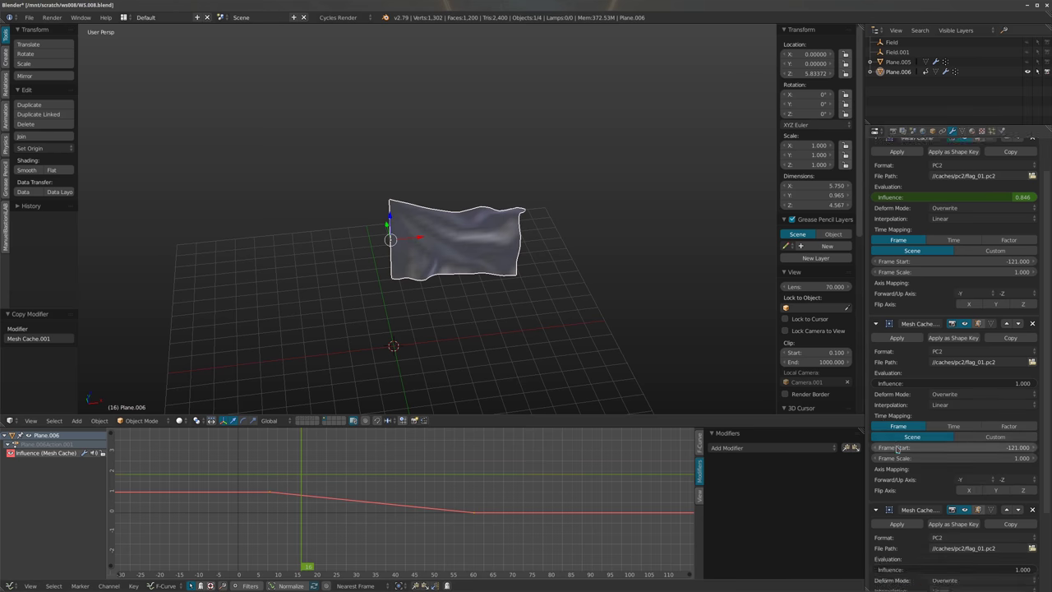
scroll(895, 449, "down", 2)
left_click_drag(1014, 520, 872, 520)
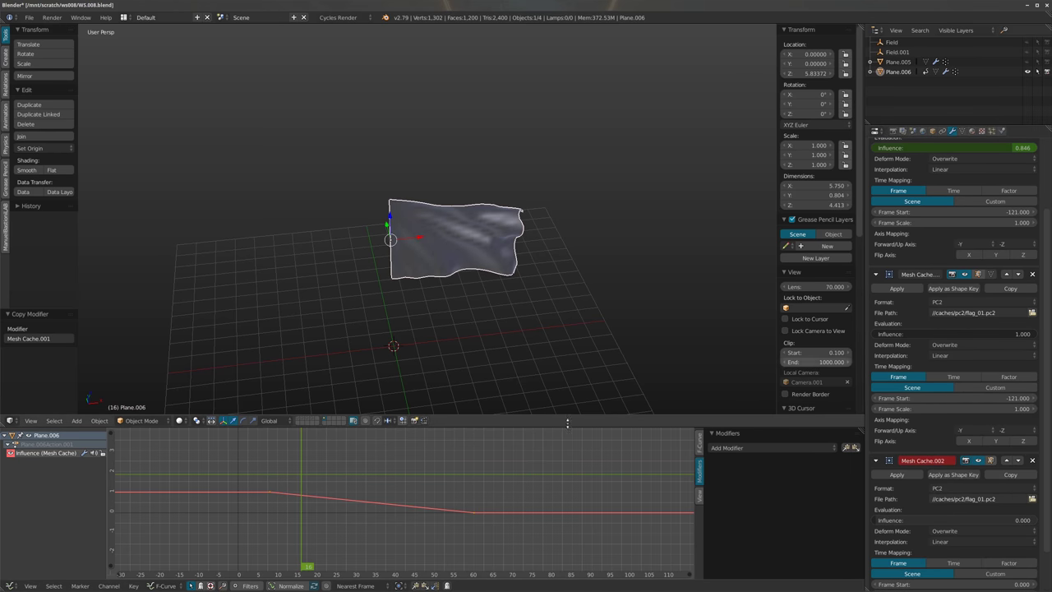
left_click_drag(286, 465, 277, 466)
left_click_drag(957, 332, 796, 333)
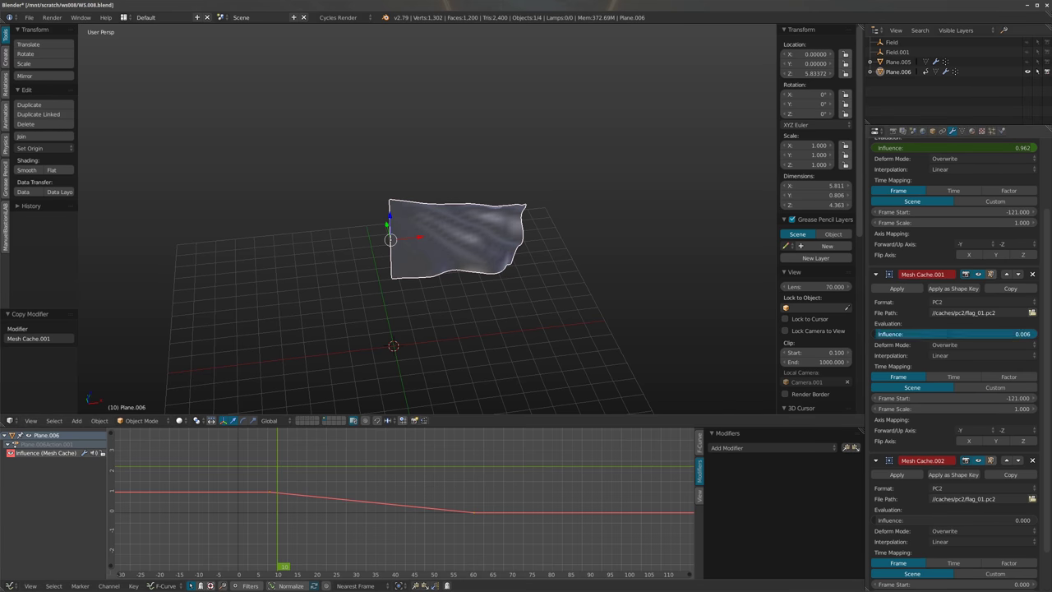
Move the first influence keyframe of the first Mesh Cache modifier to frame 1
key("shift+Left")
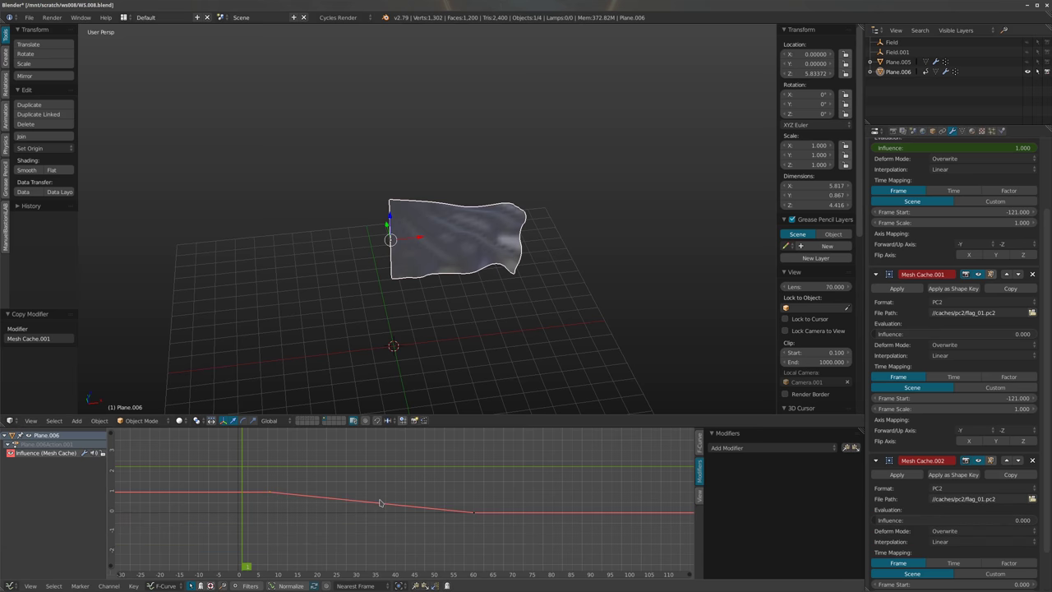
left_click(700, 445)
left_click(737, 541)
type("0")
key("Return")
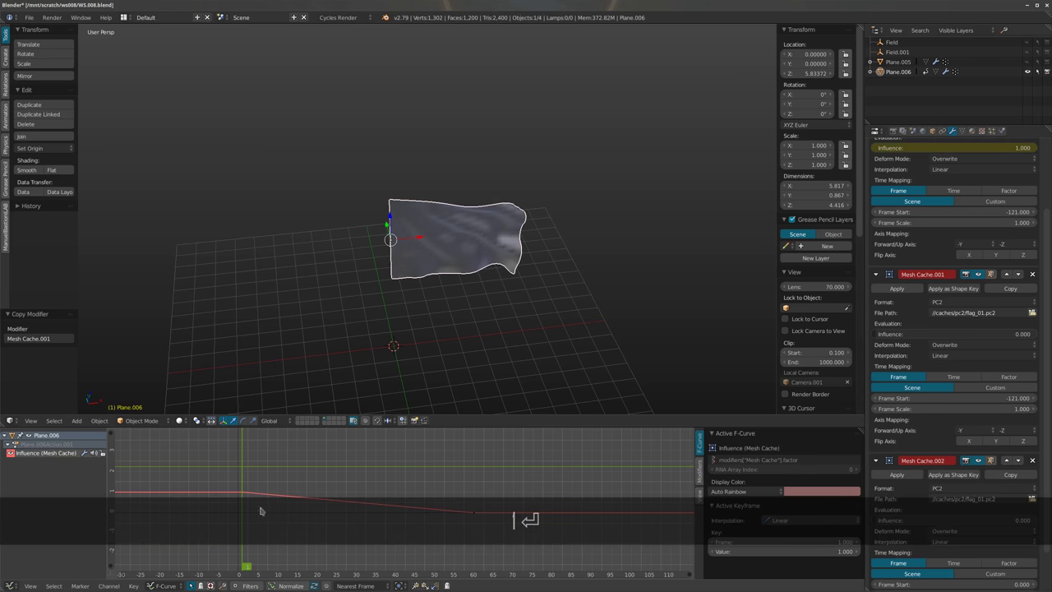
left_click_drag(243, 458, 241, 479)
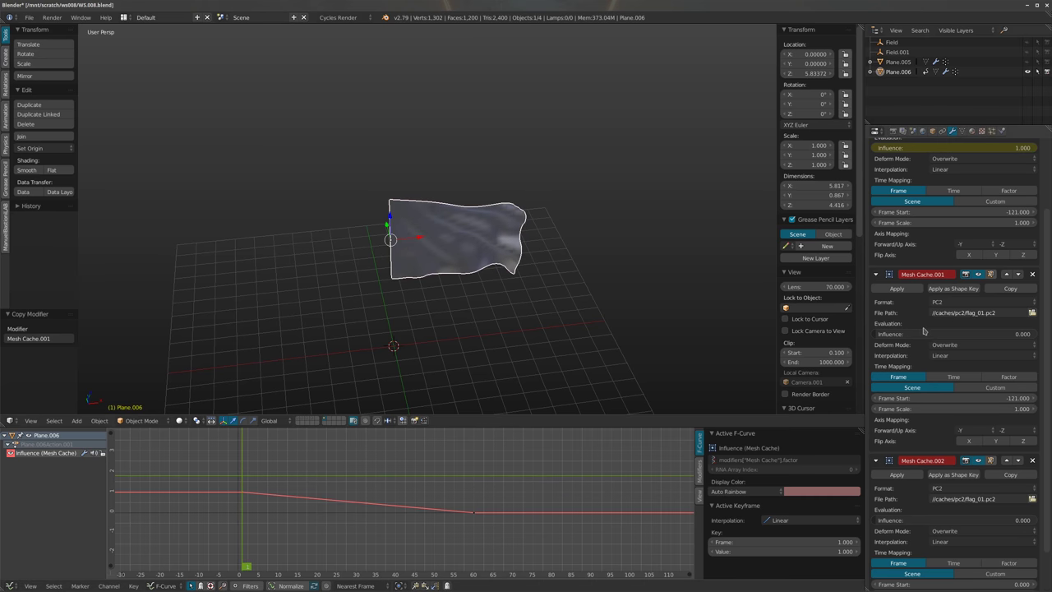
Keyframe the second Mesh Cache modifier's influence at 0 on frame 1 and at 1 on frame 60
key("i")
left_click_drag(279, 472, 477, 469)
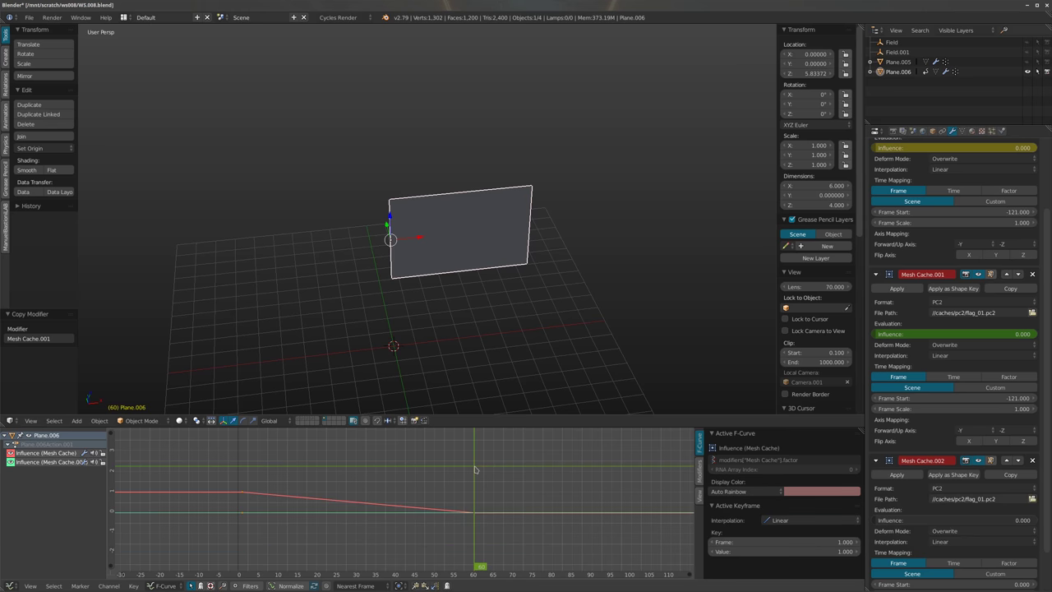
left_click_drag(893, 336, 1037, 335)
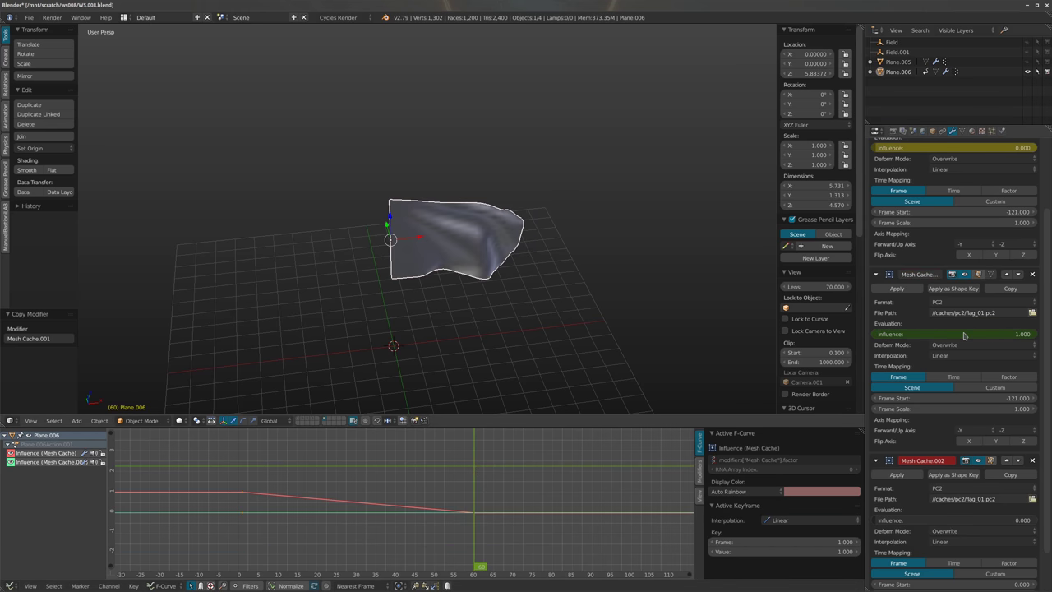
key("i")
Scrub the animation to about frame 119 and examine the influence crossfade and the settings of all three Mesh Cache modifiers
left_click_drag(243, 474, 377, 463)
scroll(430, 466, "down", 6)
middle_click_drag(430, 481, 345, 471)
left_click_drag(302, 454, 508, 478)
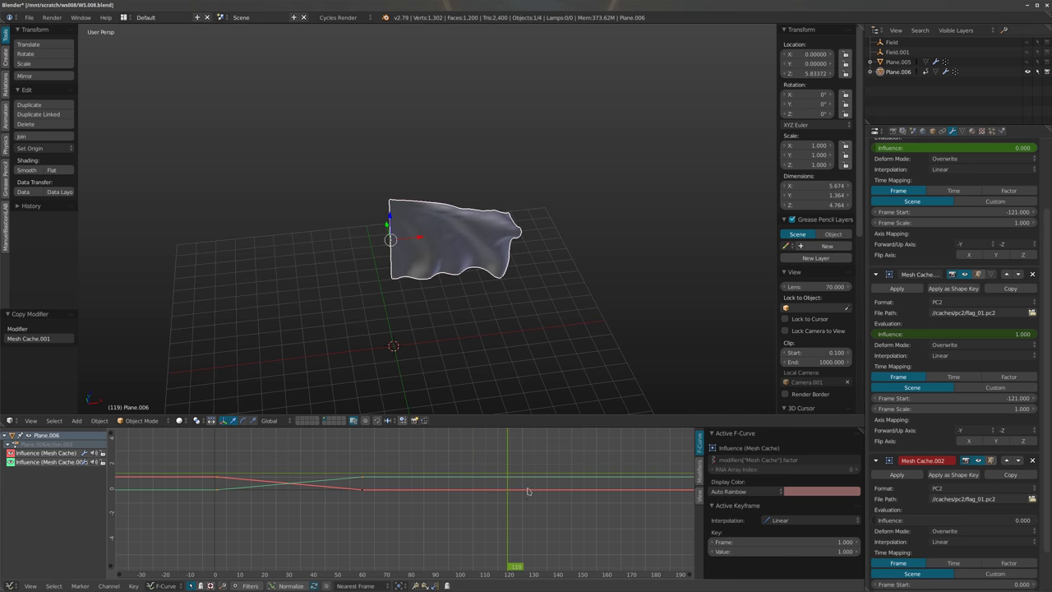
scroll(921, 531, "down", 2)
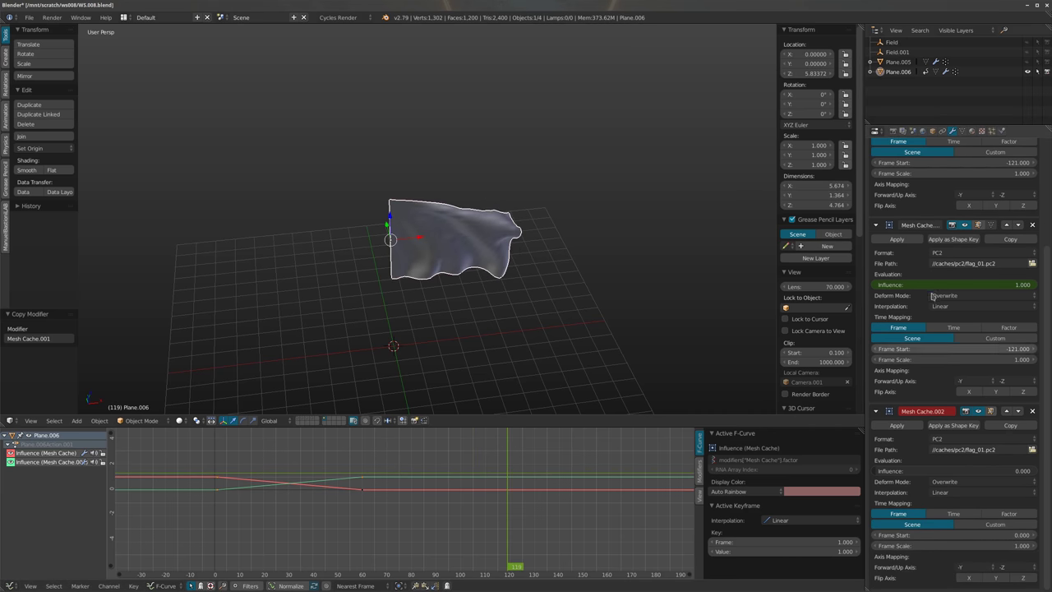
scroll(951, 249, "up", 3)
scroll(945, 427, "down", 3)
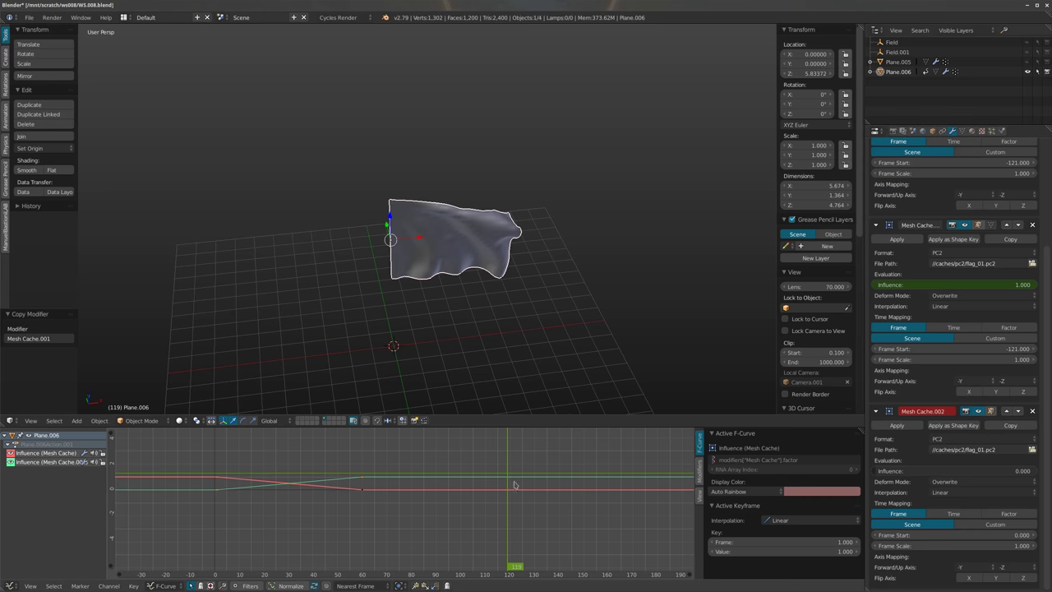
scroll(936, 266, "up", 4)
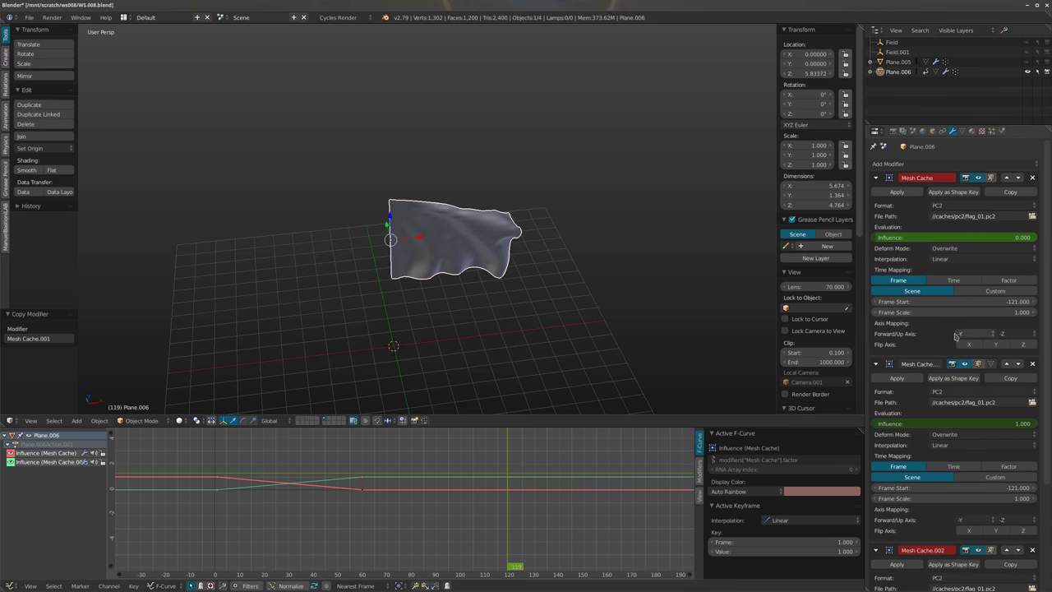
scroll(953, 338, "down", 4)
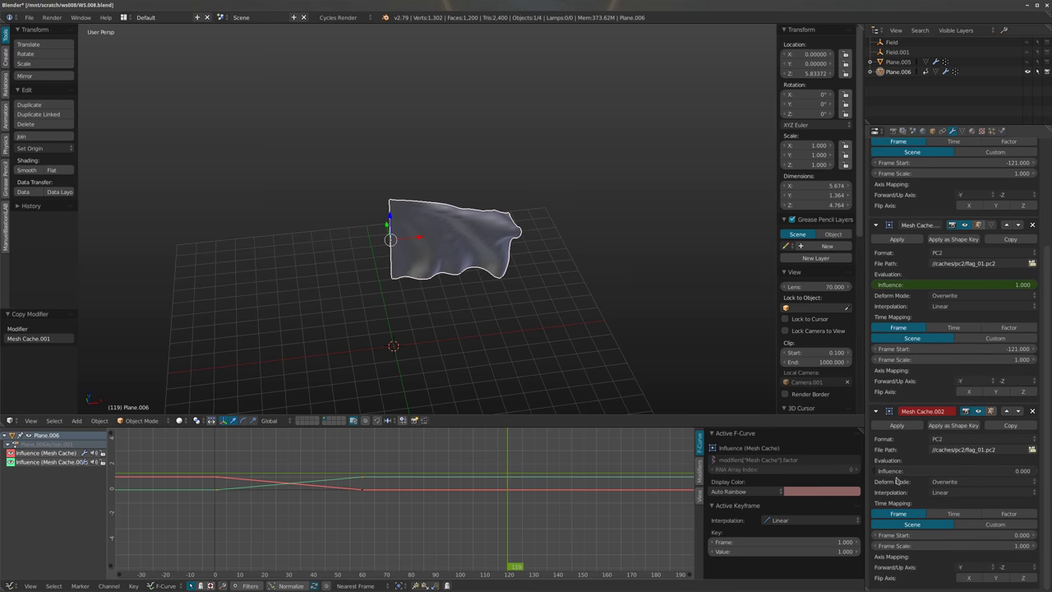
Keyframe the second Mesh Cache modifier's influence at 0 on frame 120
left_click_drag(358, 488, 363, 490)
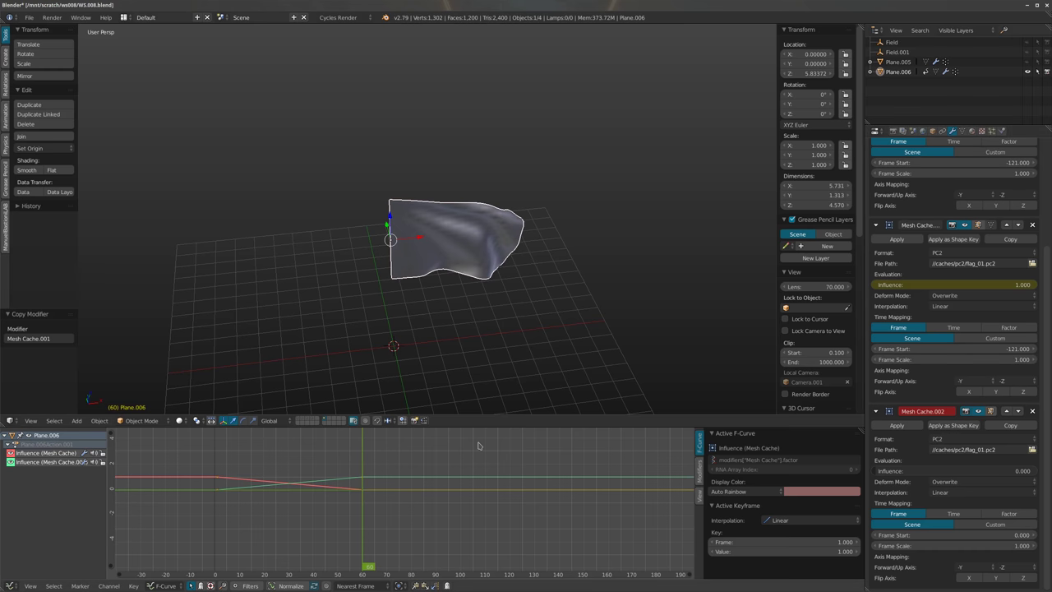
key("shift+Right")
left_click(916, 284)
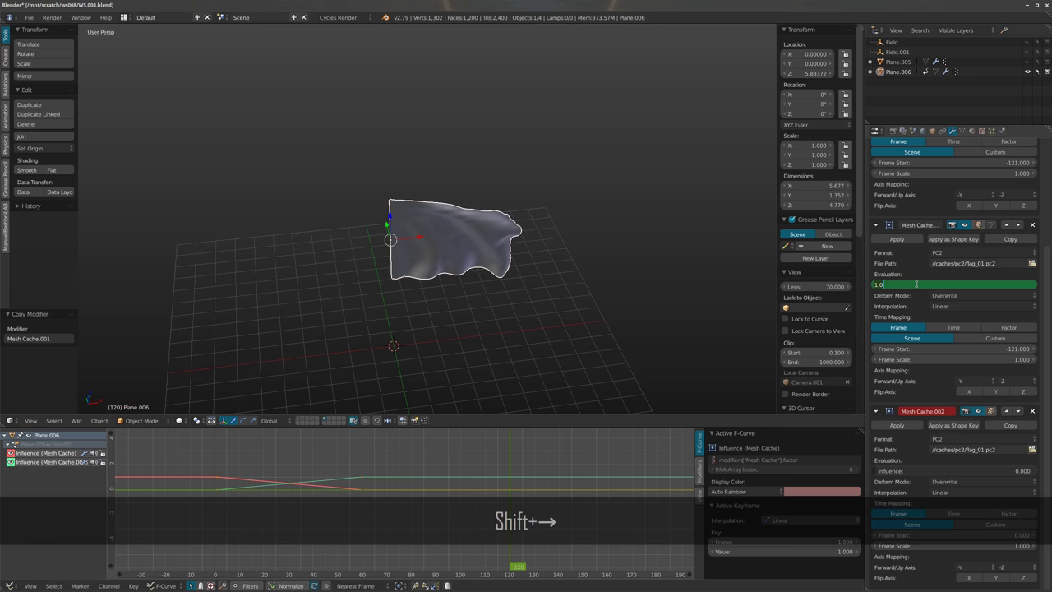
type("0")
key("Return")
key("i")
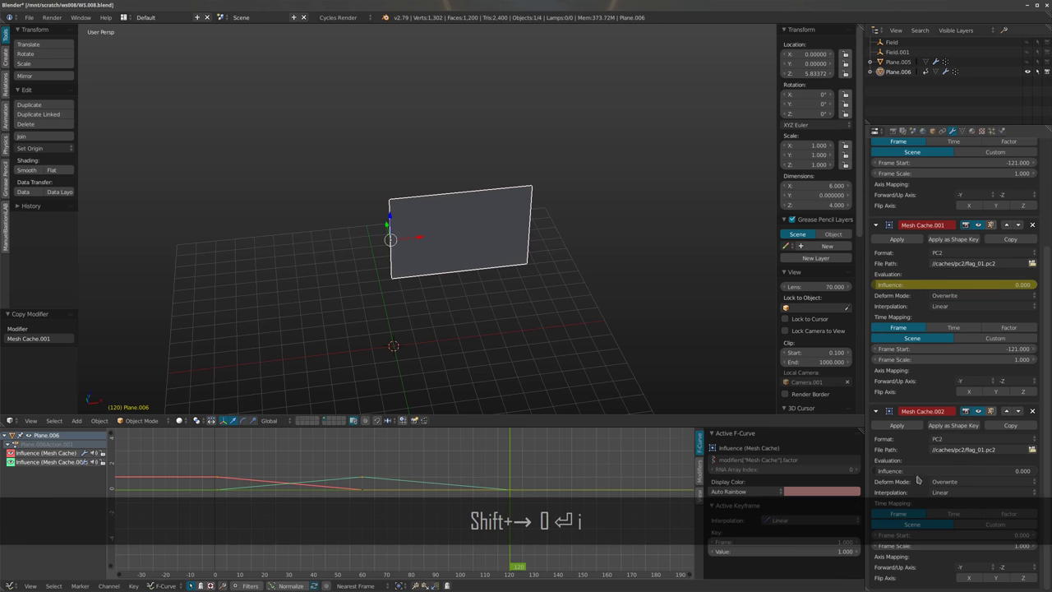
Keyframe the third Mesh Cache modifier's influence at 0 on frame 60 and at 1 on frame 120
left_click(845, 474)
left_click_drag(491, 482, 363, 494)
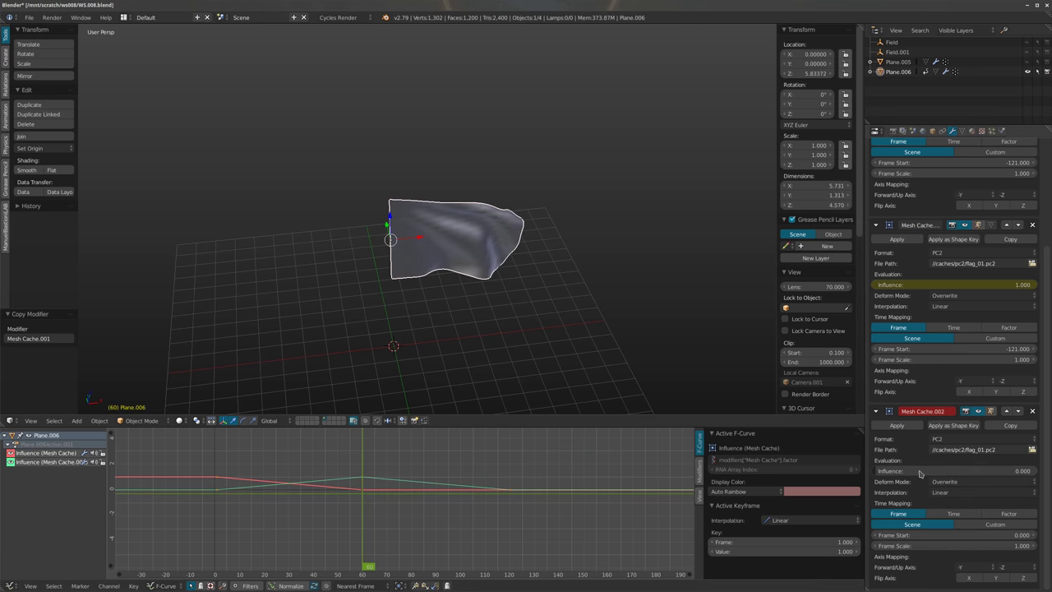
key("i")
left_click_drag(379, 452, 510, 458)
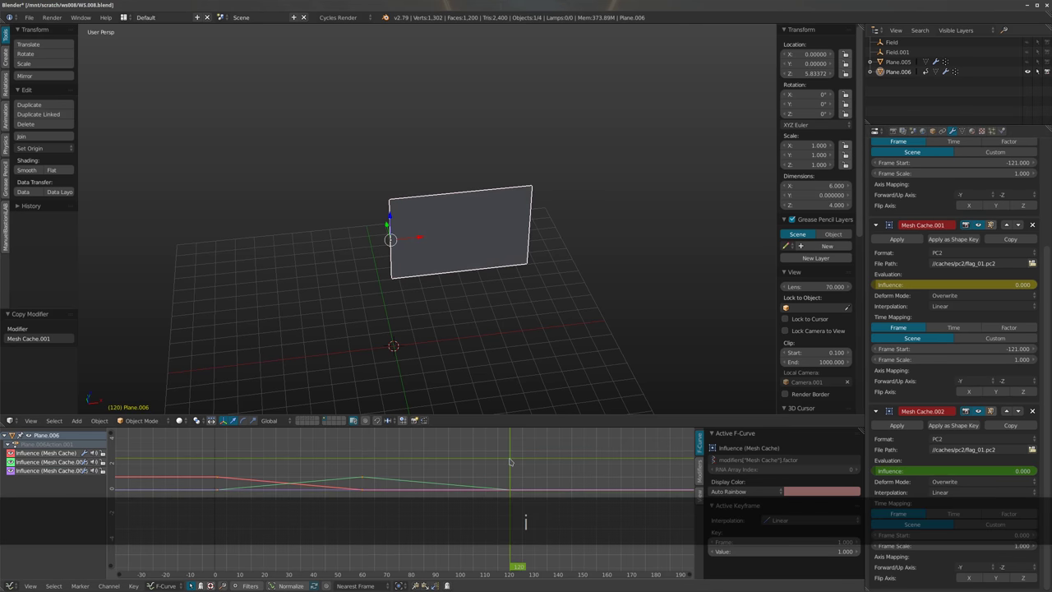
left_click(937, 468)
type("1")
key("Return")
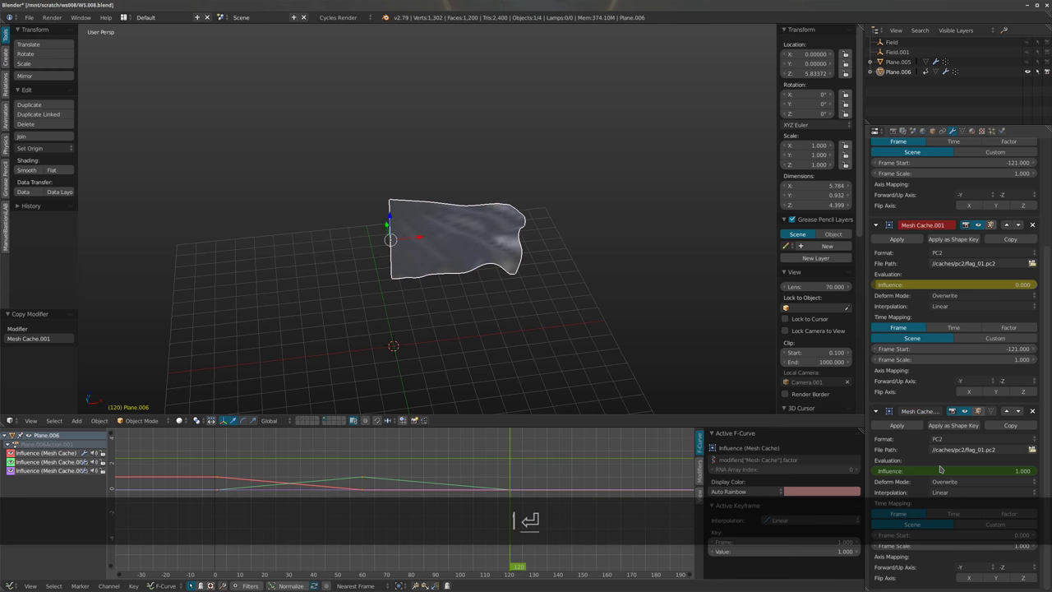
key("i")
Scrub between frames 50 and 120 and examine how the influences of the three Mesh Cache modifiers crossfade
middle_click_drag(518, 269, 536, 267)
middle_click_drag(462, 286, 475, 287)
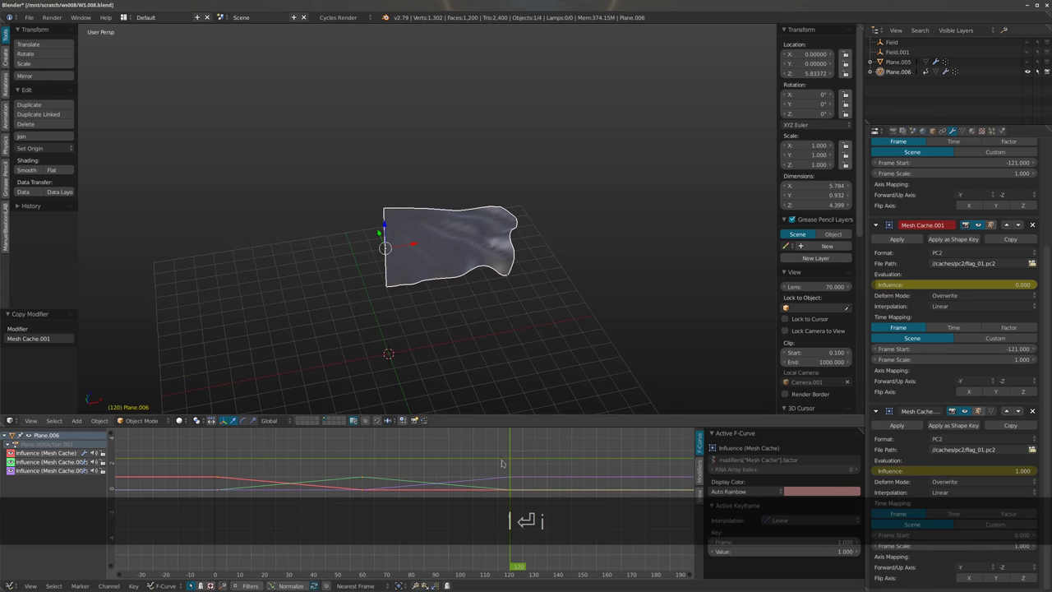
left_click_drag(366, 459, 338, 451)
scroll(873, 258, "up", 2)
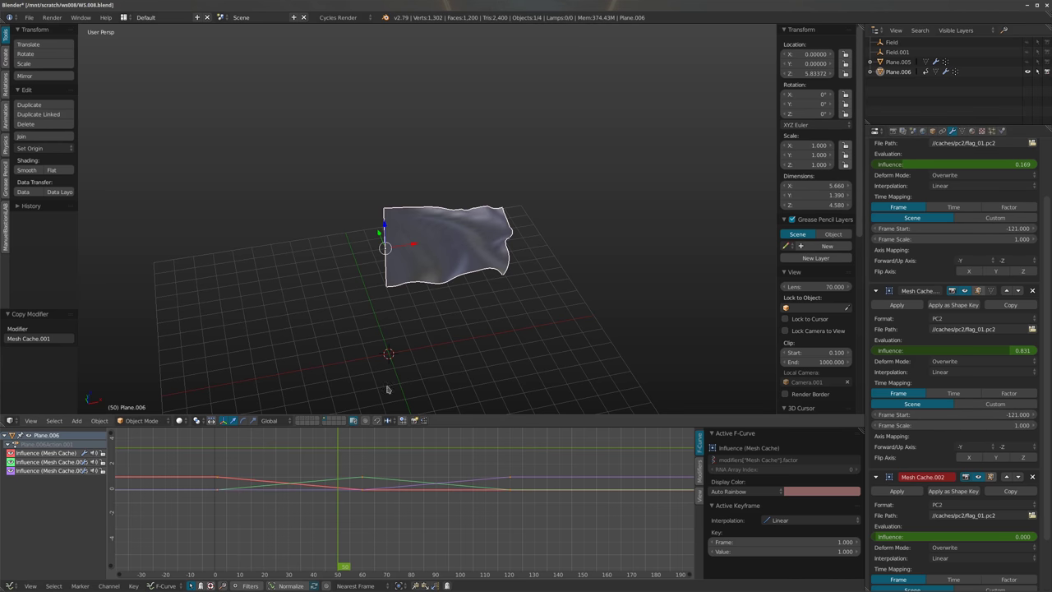
left_click_drag(337, 465, 509, 475)
scroll(939, 517, "down", 1)
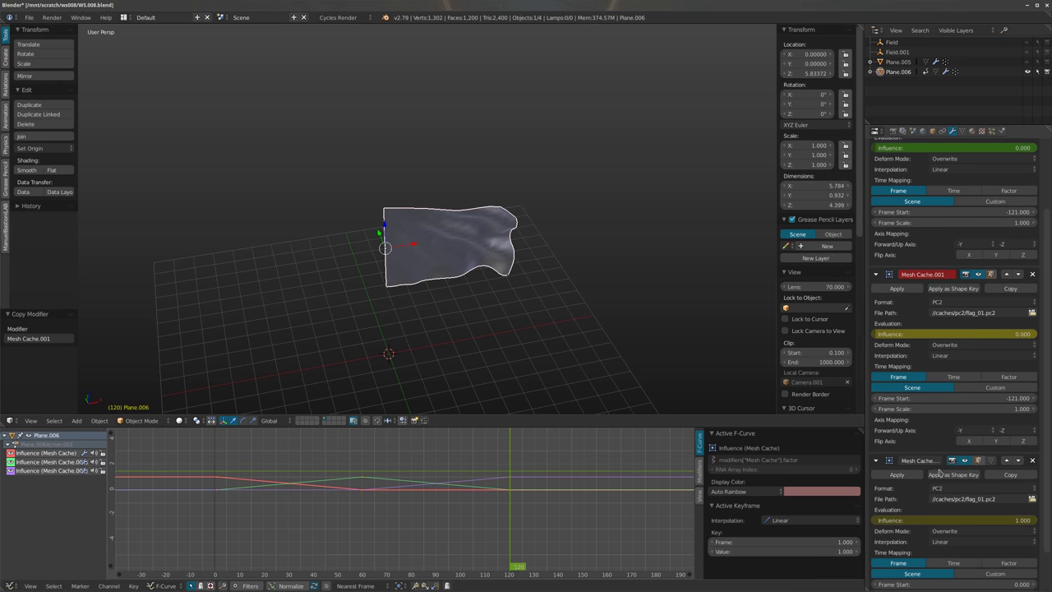
scroll(891, 539, "down", 1)
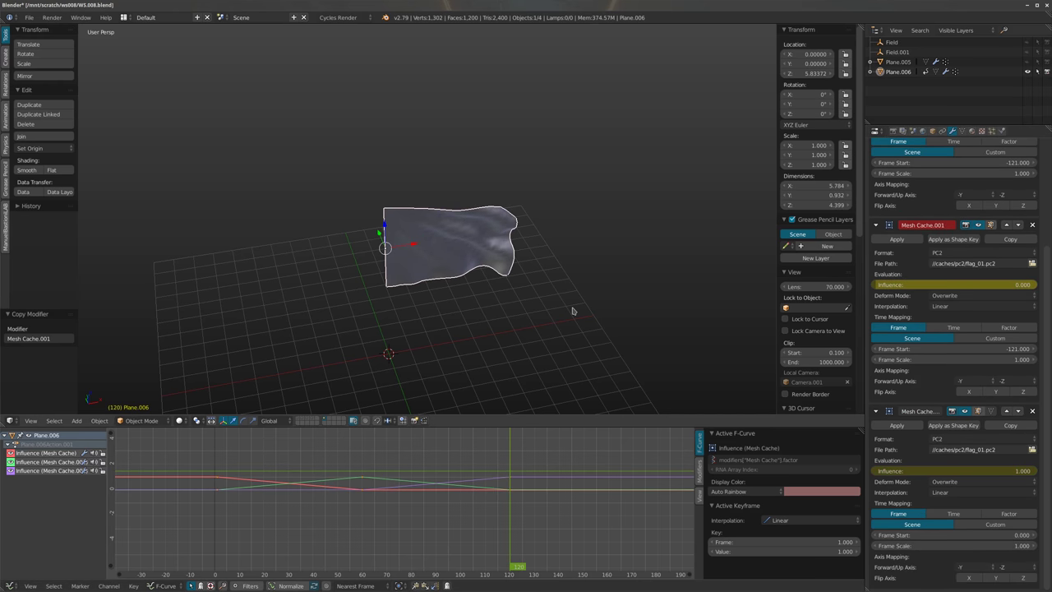
Play the flag animation from the first frame and check its looping motion against the three modifiers' influences
key("shift+Left")
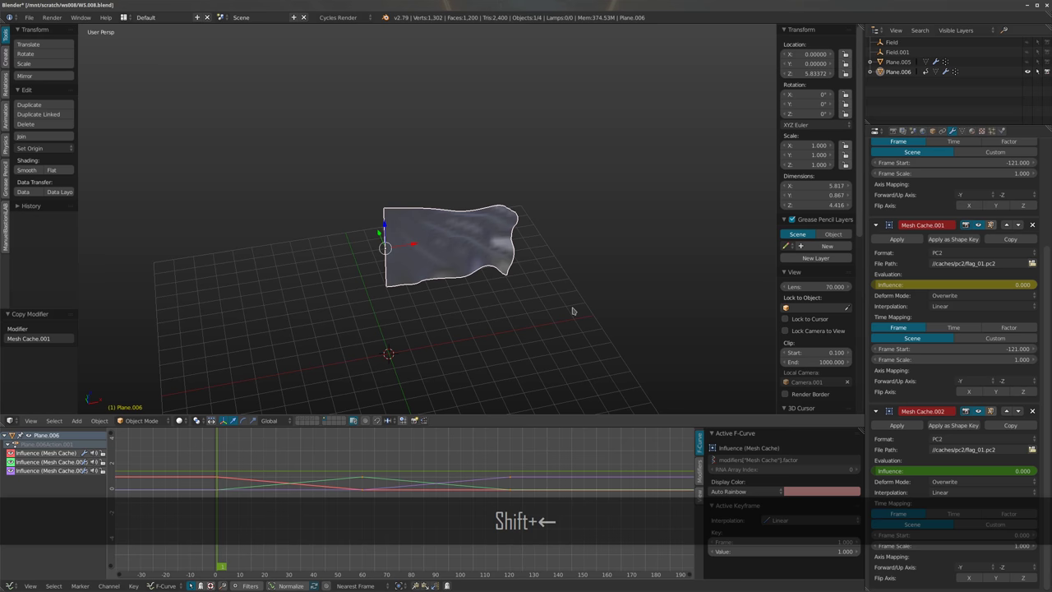
key("alt+a")
key("a")
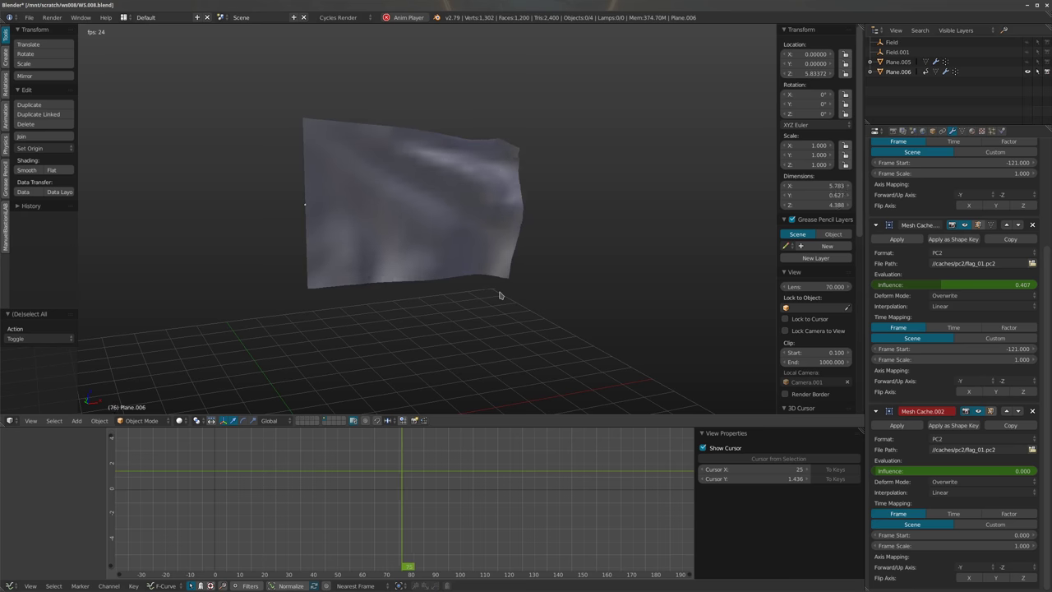
right_click(420, 216)
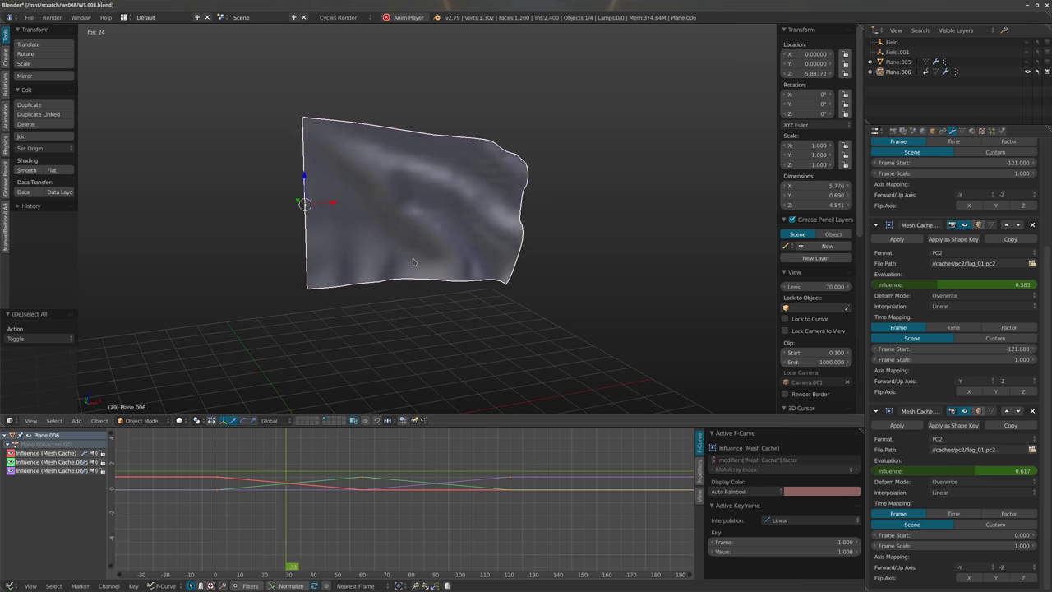
scroll(965, 232, "up", 4)
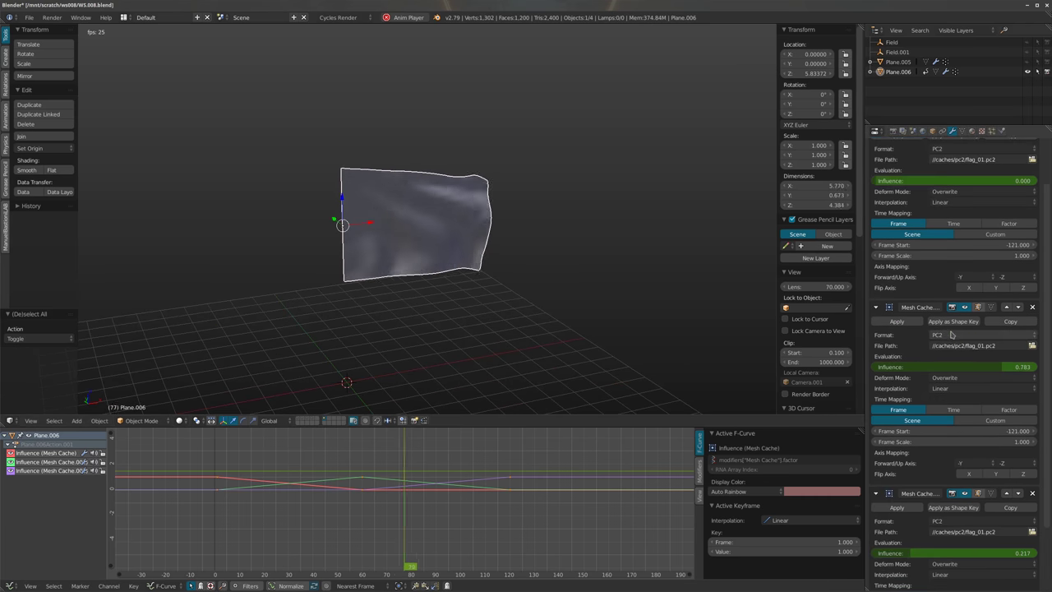
scroll(976, 432, "down", 4)
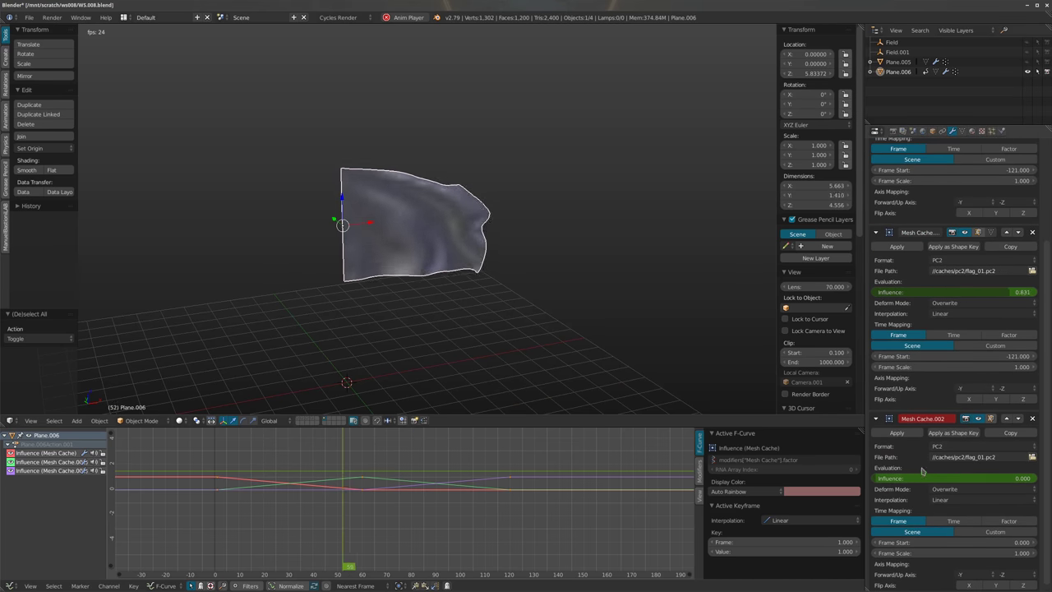
scroll(929, 356, "up", 4)
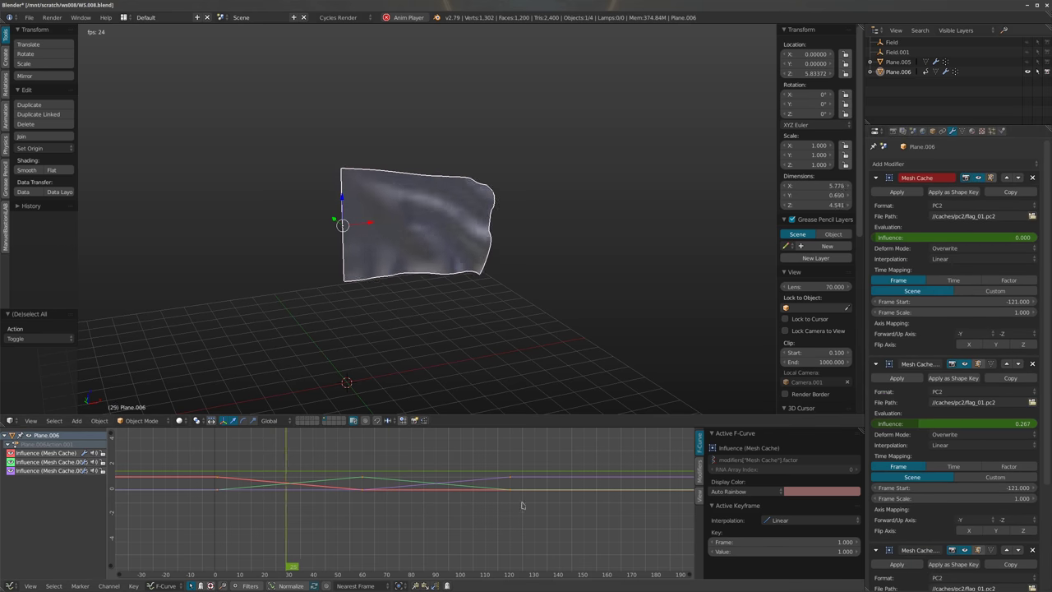
key("alt+a")
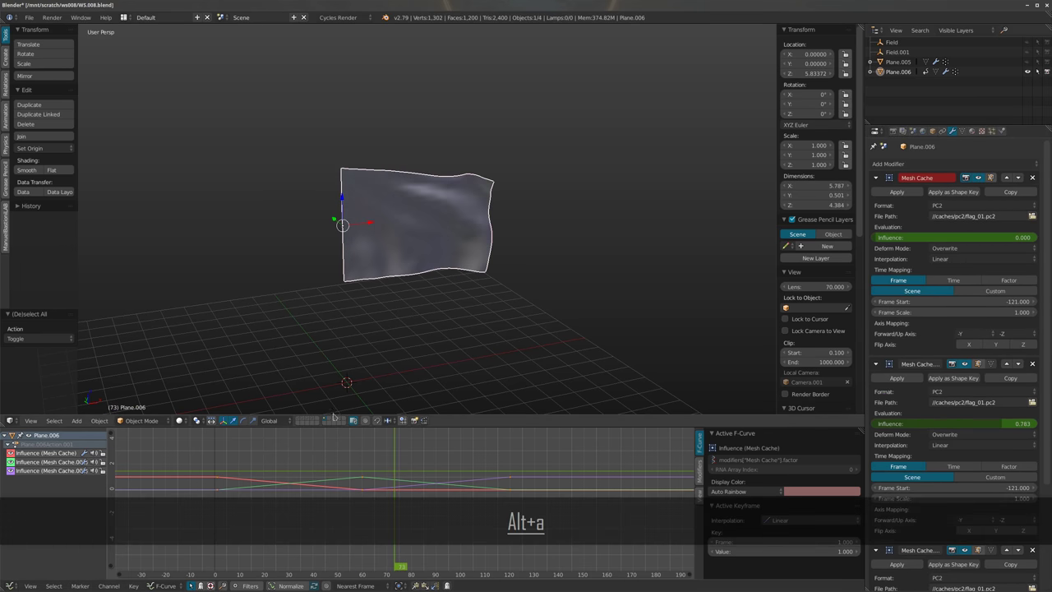
Switch to an empty layer and add a plane mesh at the origin
left_click(328, 420)
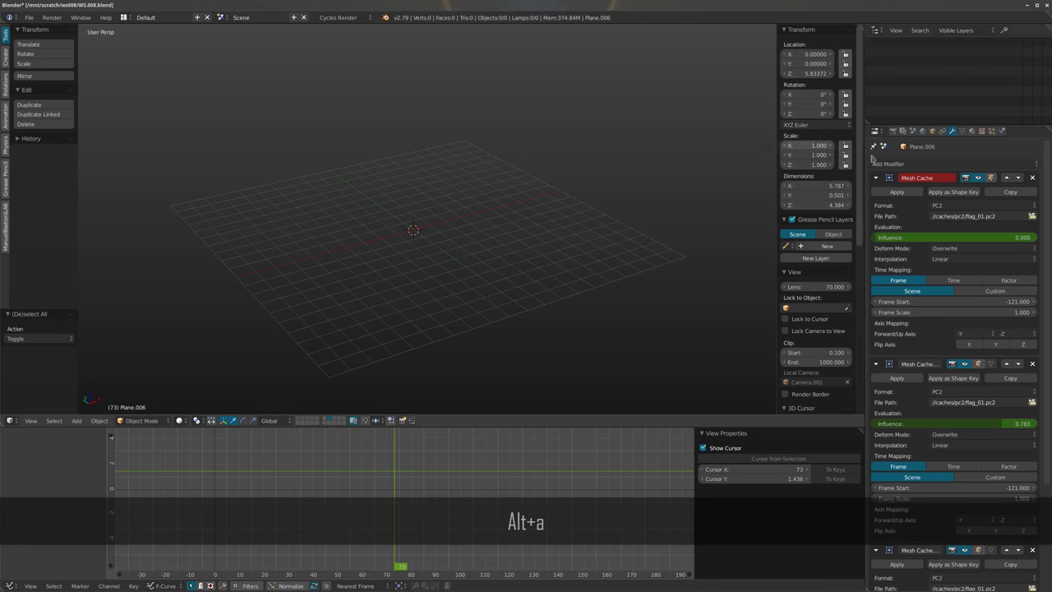
left_click(991, 131)
middle_click_drag(658, 211, 590, 214)
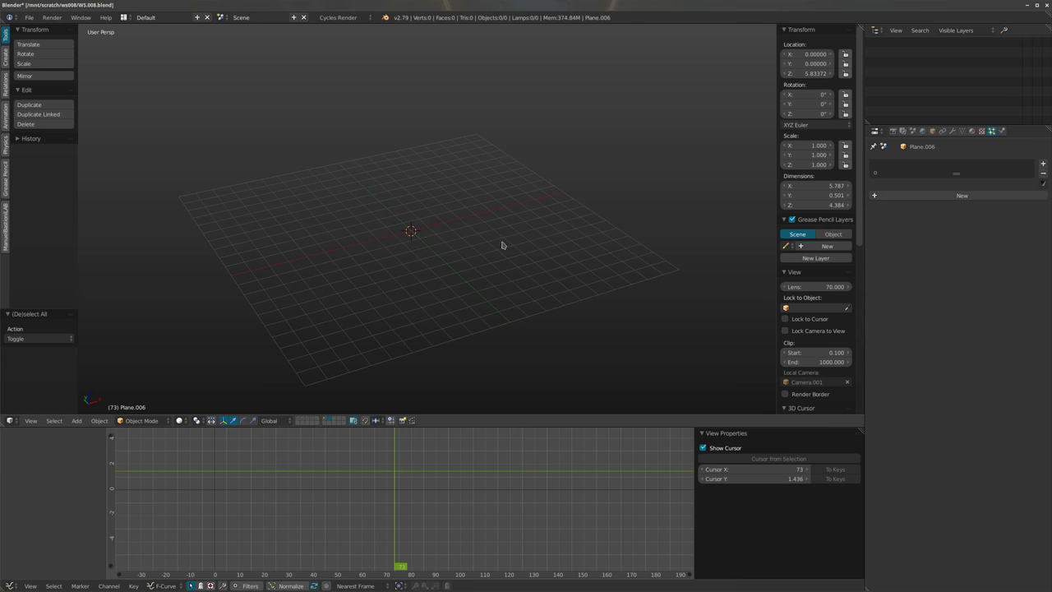
middle_click_drag(408, 247, 382, 252)
key("shift+a")
mouse_move(354, 123)
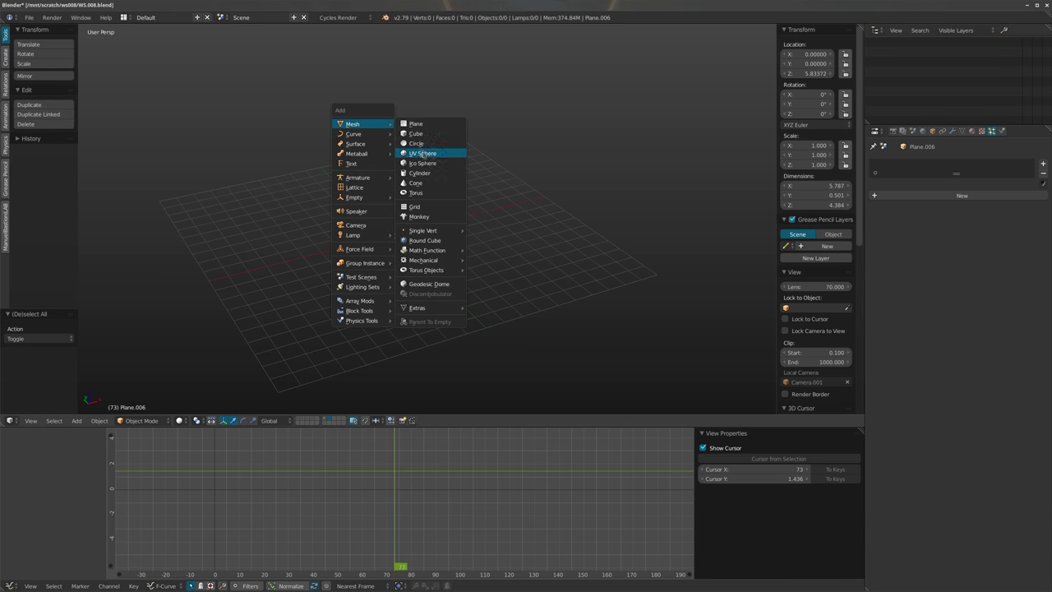
left_click(427, 125)
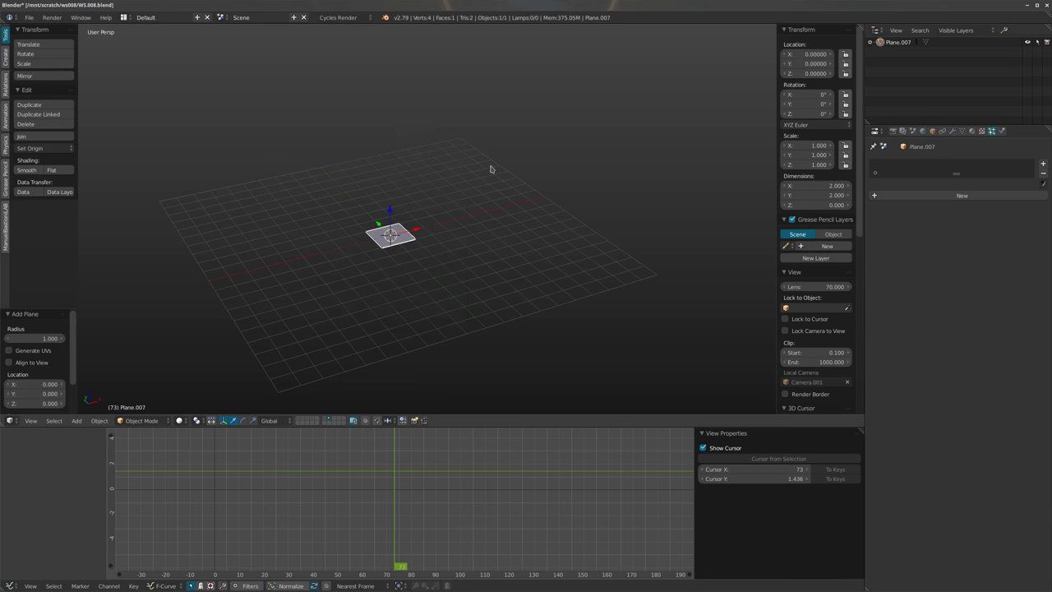
Scale the plane's geometry by 10 in Edit Mode and return to Object Mode
key("Tab")
type("s10")
key("Return")
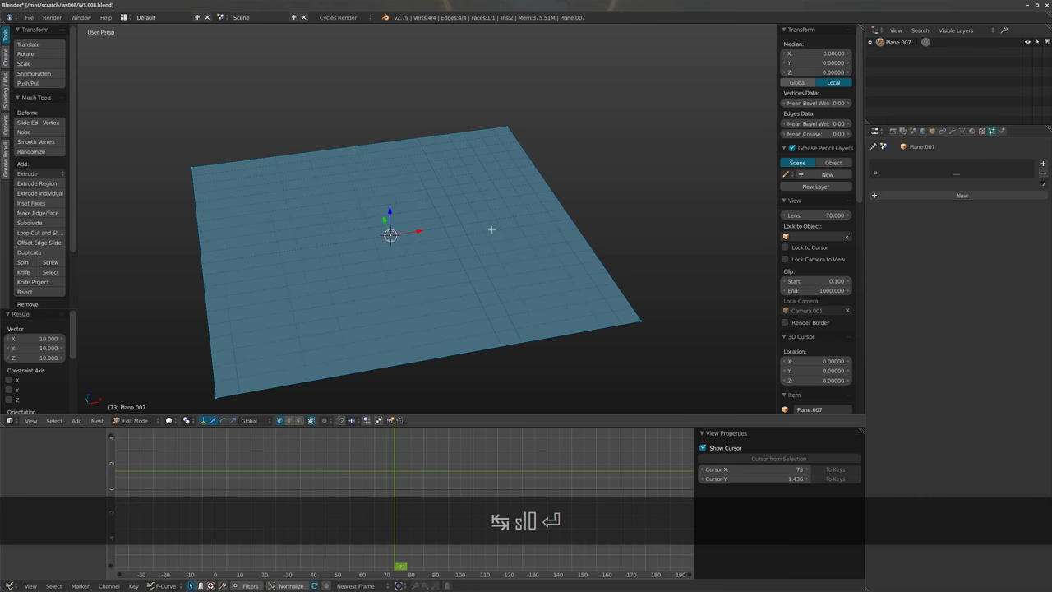
middle_click_drag(520, 277, 538, 245)
key("Tab")
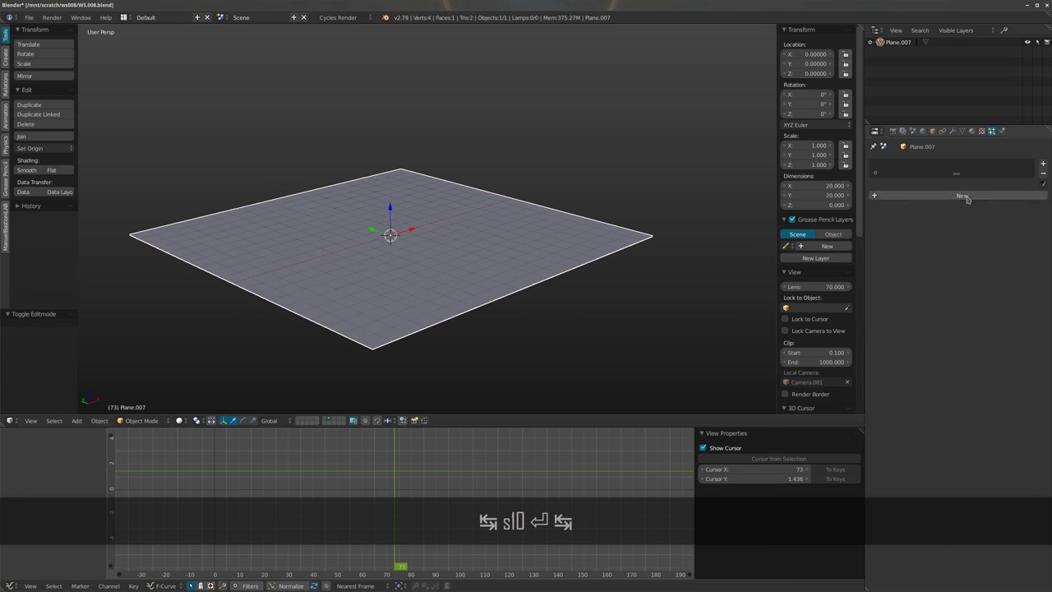
Add a new particle system to the plane and briefly play back its emission
left_click(962, 195)
key("alt+a")
key("alt+a")
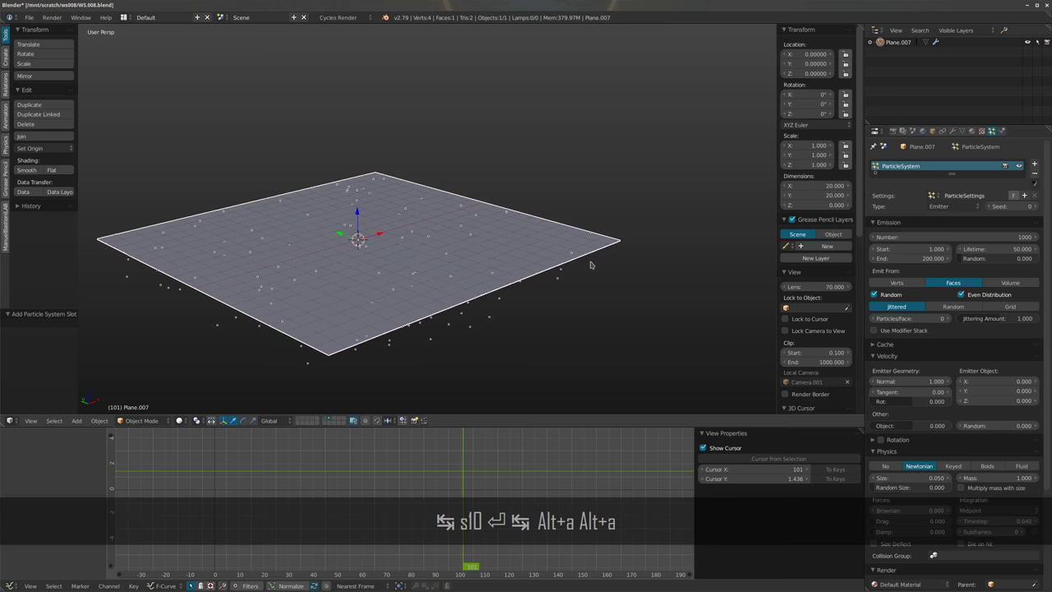
Set the gravity field weight of the particles to 0 and play the emission from the first frame
scroll(957, 436, "down", 5)
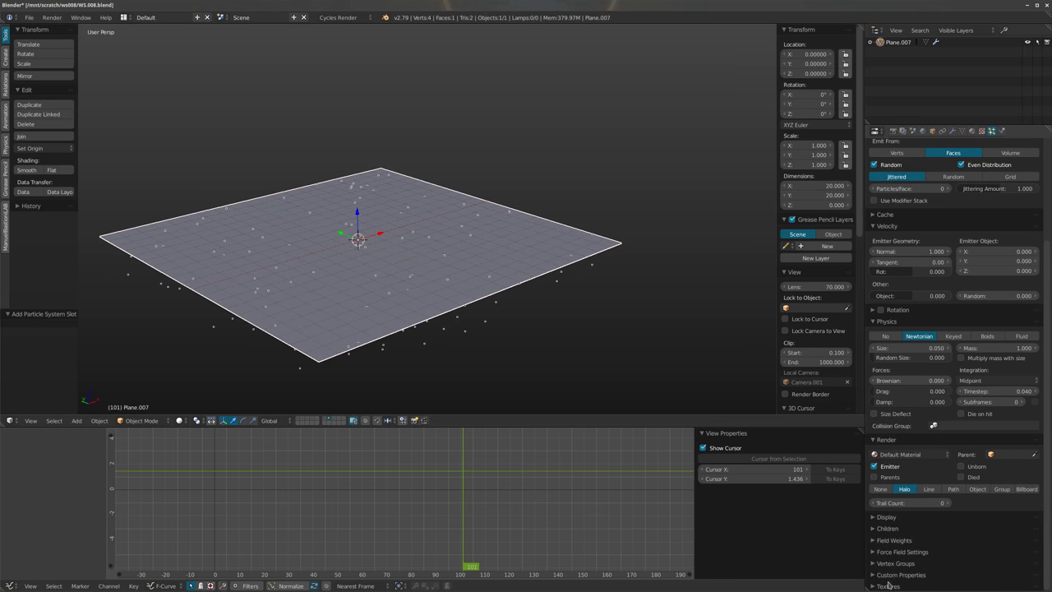
scroll(888, 580, "down", 3)
left_click(897, 475)
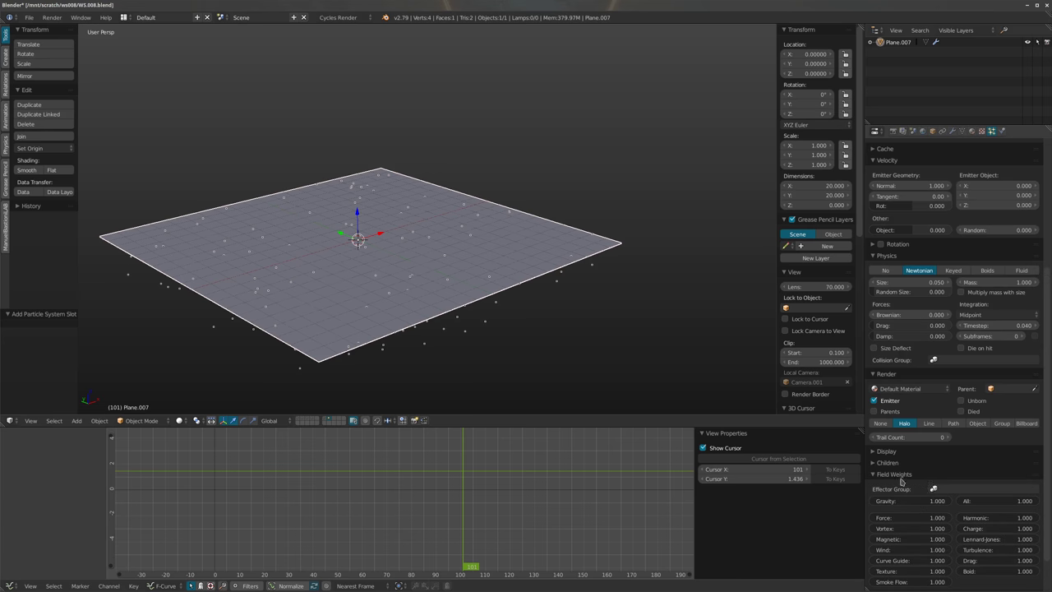
middle_click_drag(649, 235, 643, 269, "shift")
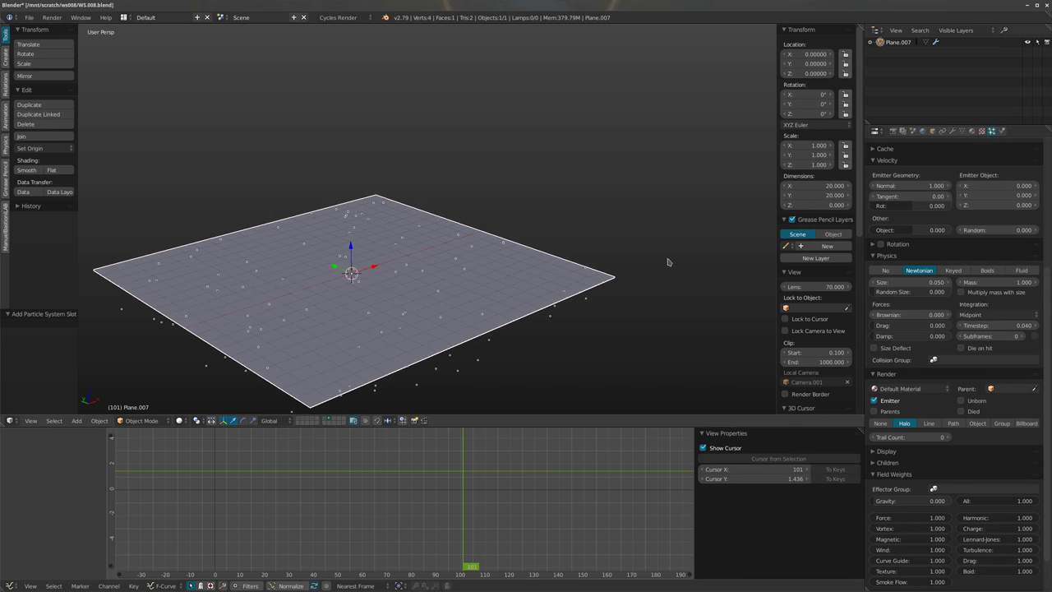
key("shift+Left")
key("alt+a")
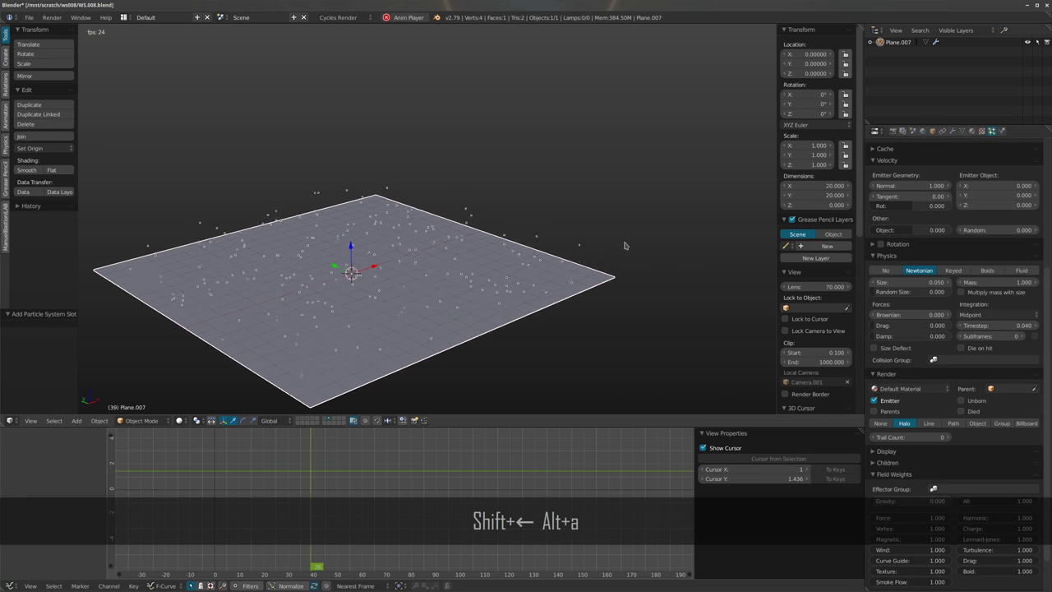
key("alt+a")
middle_click_drag(566, 314, 552, 327)
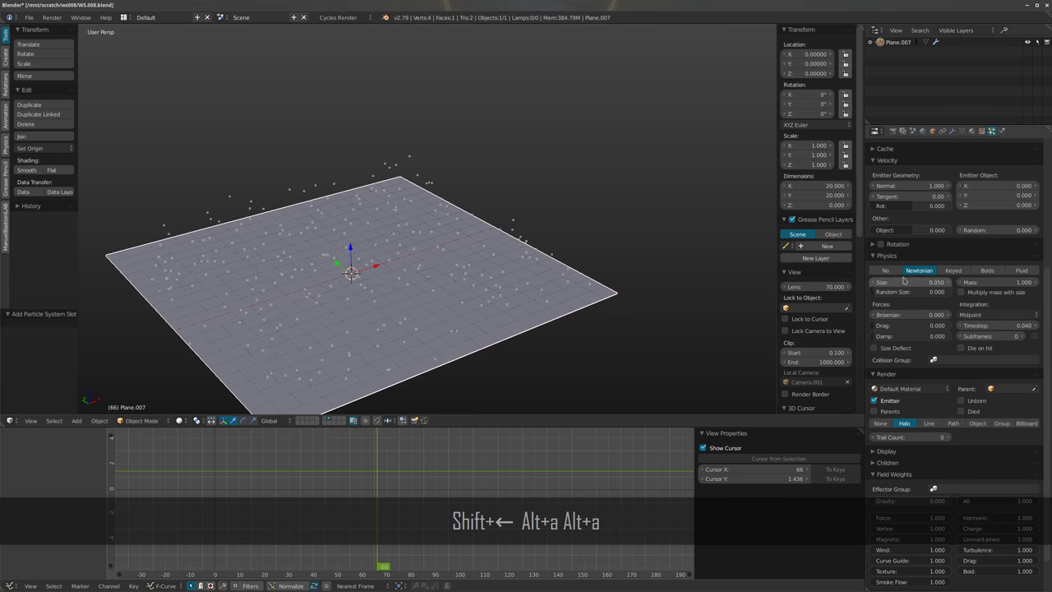
Set the particles' normal emission velocity to 5 and play the simulation from the first frame
scroll(932, 305, "up", 3)
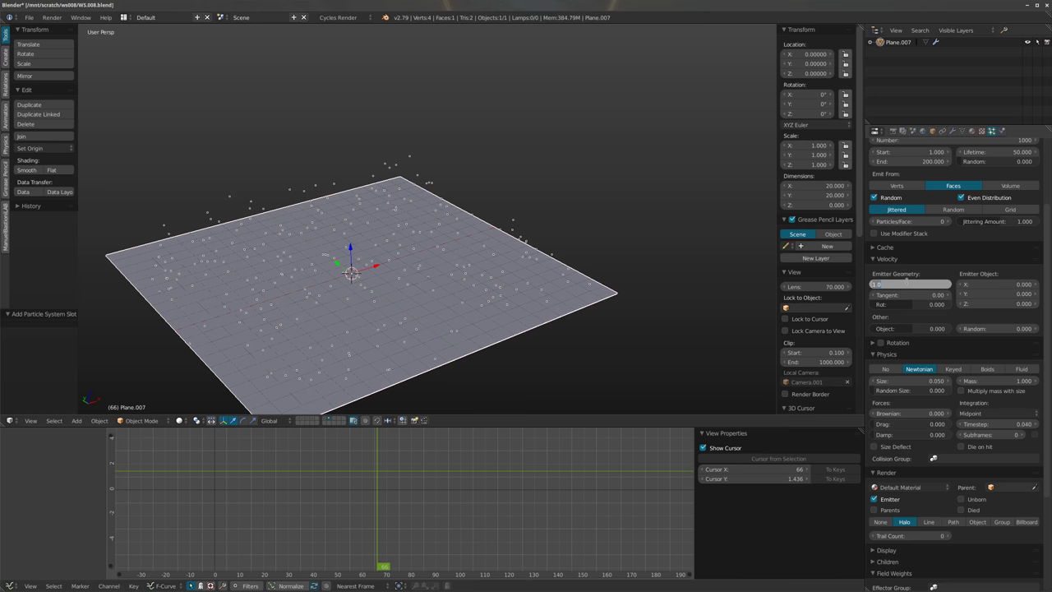
type("5")
key("Return")
key("shift+Left")
key("alt+a")
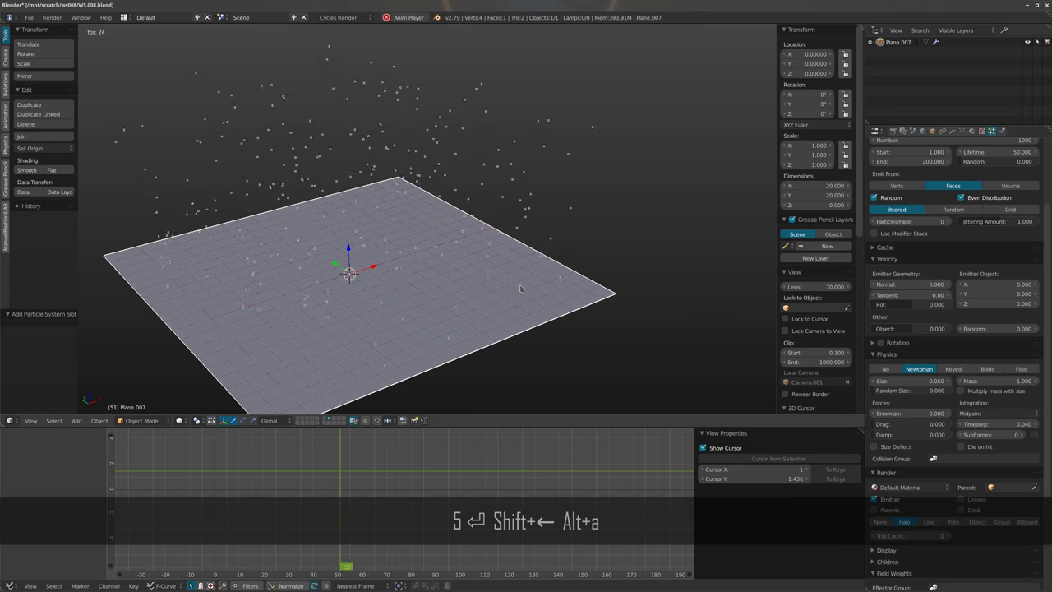
middle_click_drag(521, 288, 552, 250)
scroll(551, 250, "down", 1)
middle_click_drag(467, 316, 570, 296)
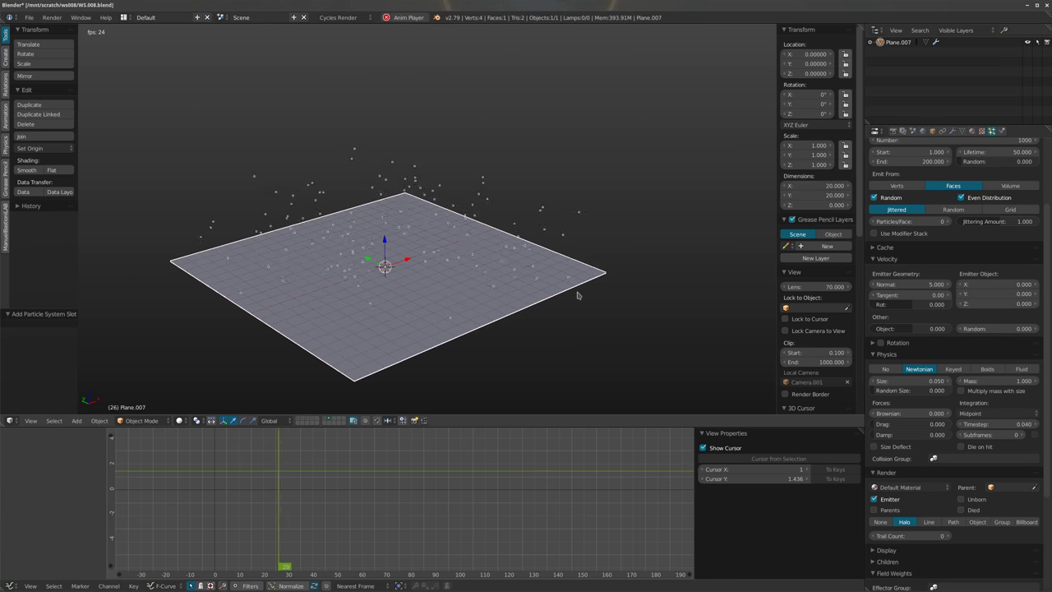
key("alt+a")
middle_click_drag(577, 295, 539, 281)
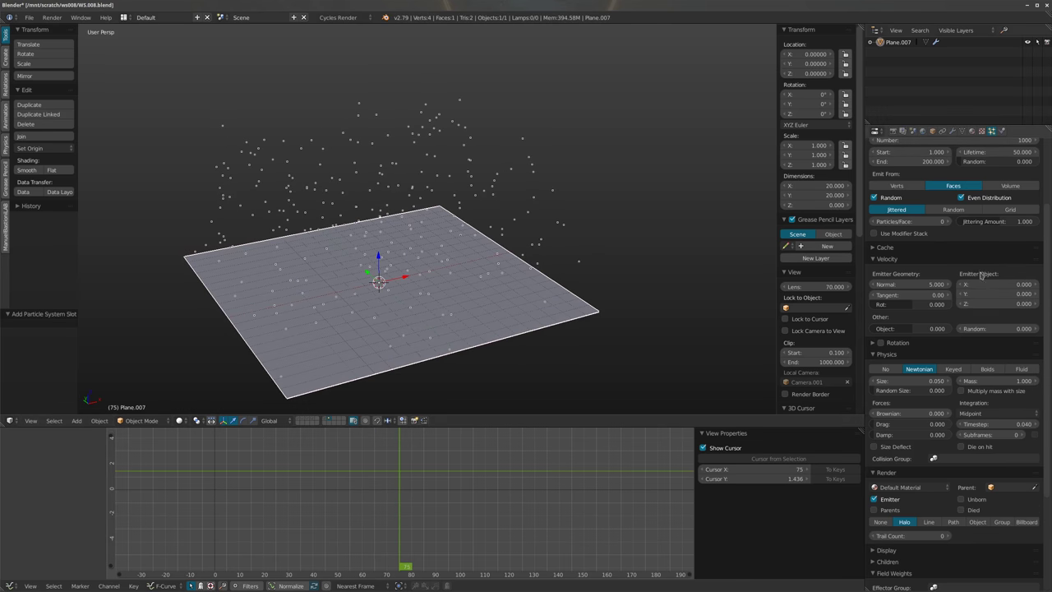
Set the particle emission's end frame to 120 and replay the simulation from the first frame
scroll(986, 247, "up", 3)
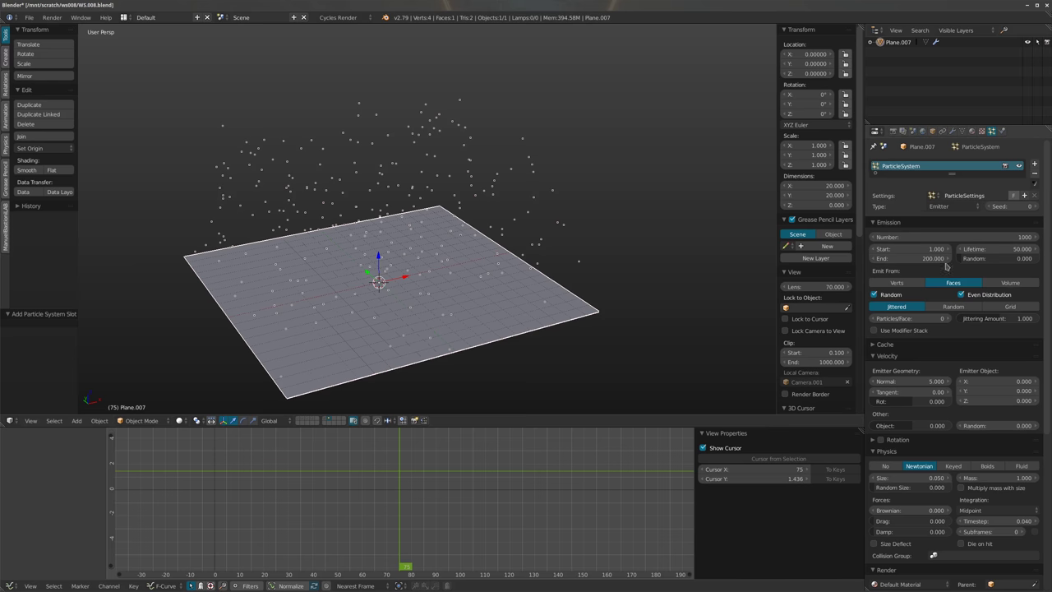
left_click(903, 261)
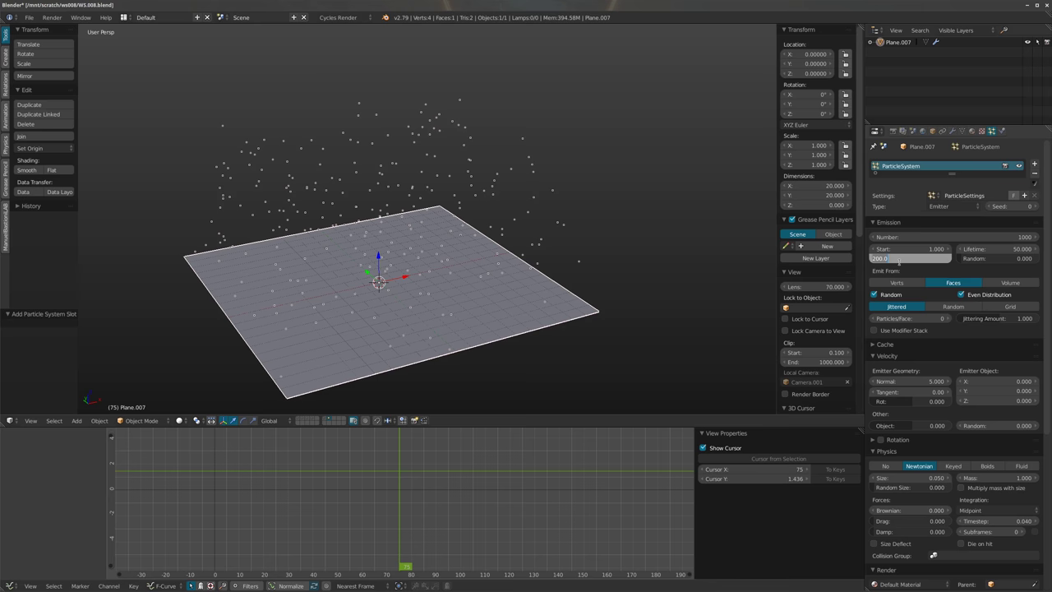
type("120")
key("Return")
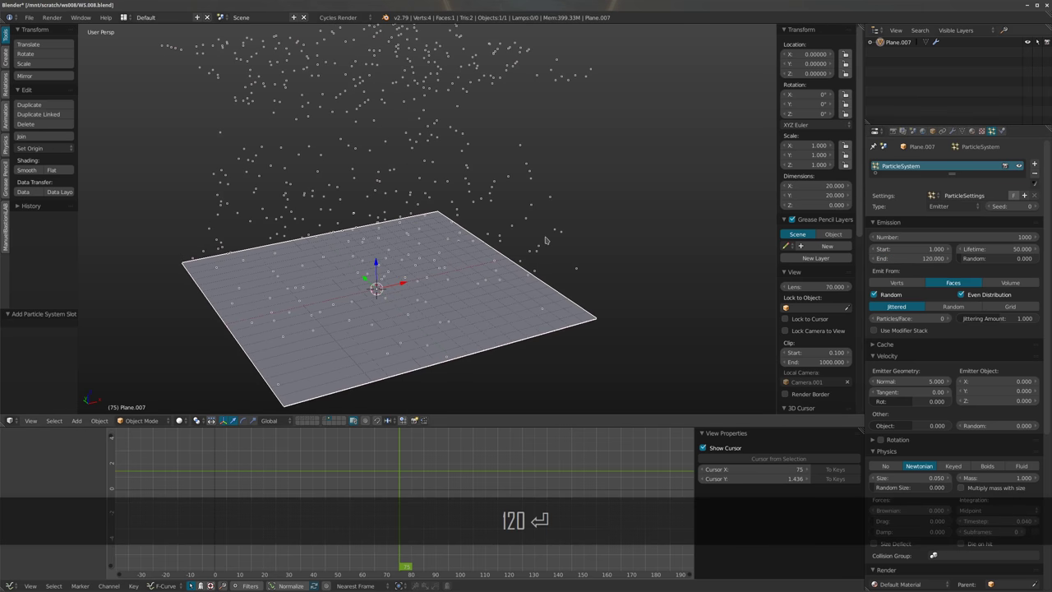
key("shift+Left")
key("alt+a")
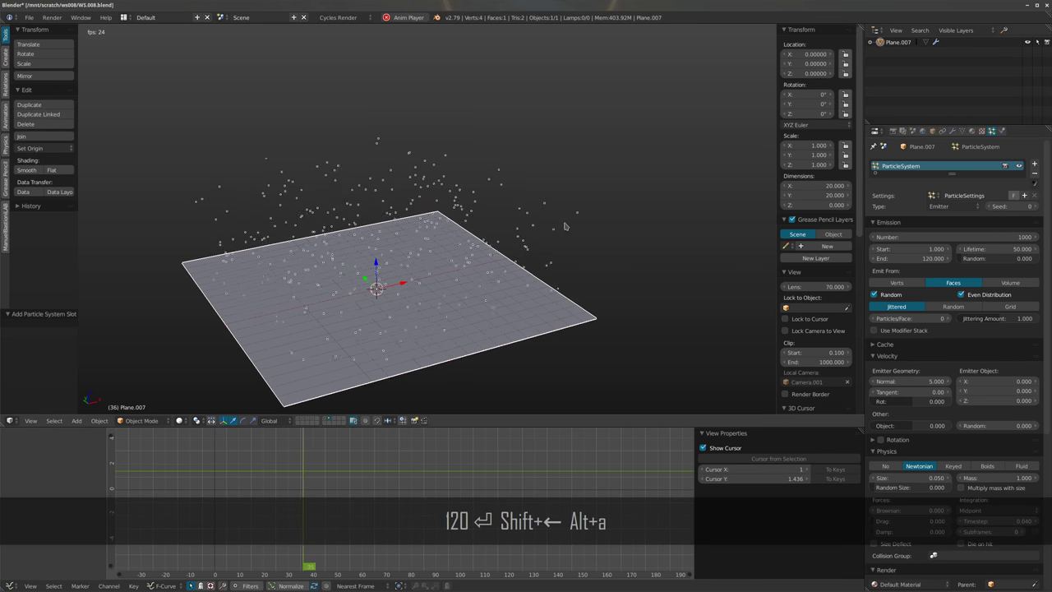
key("alt+a")
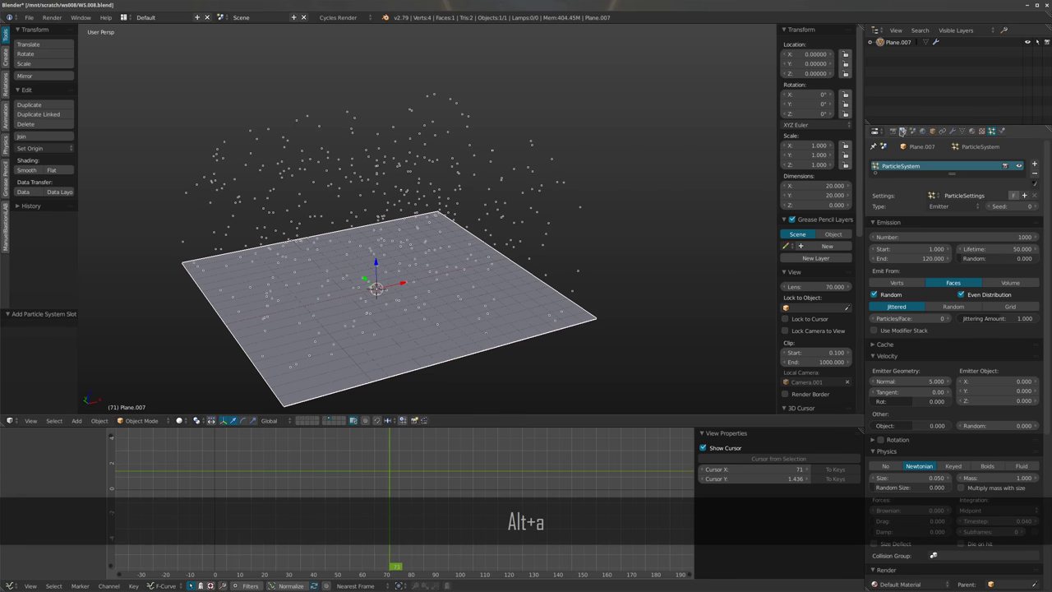
Set the scene's end frame to 240 and play back the particle simulation over the extended range
left_click(894, 131)
left_click(988, 271)
type("240")
key("Return")
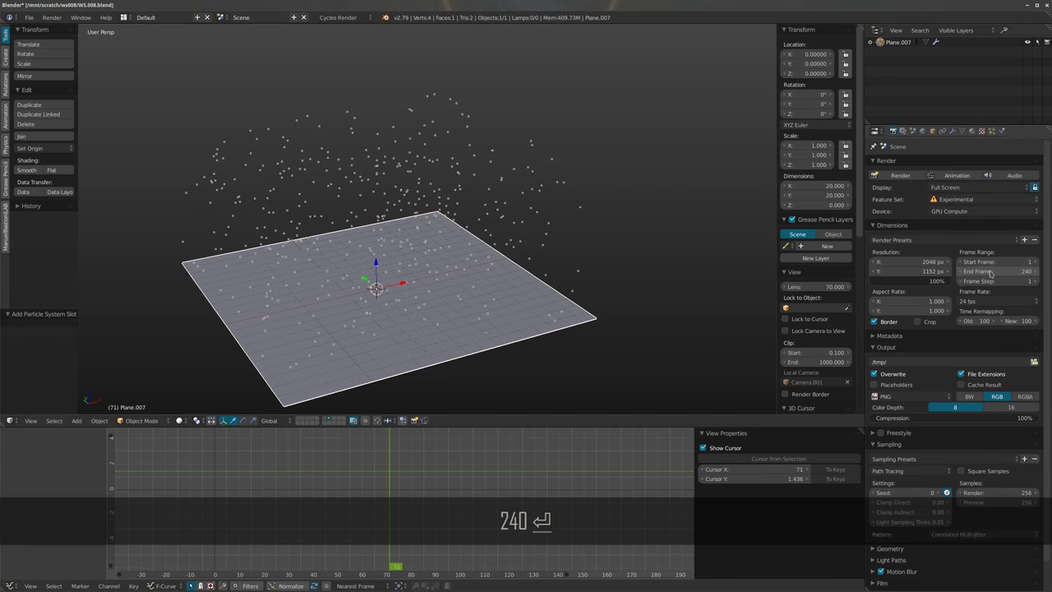
left_click(992, 134)
middle_click_drag(521, 270, 544, 245, "shift")
key("alt+a")
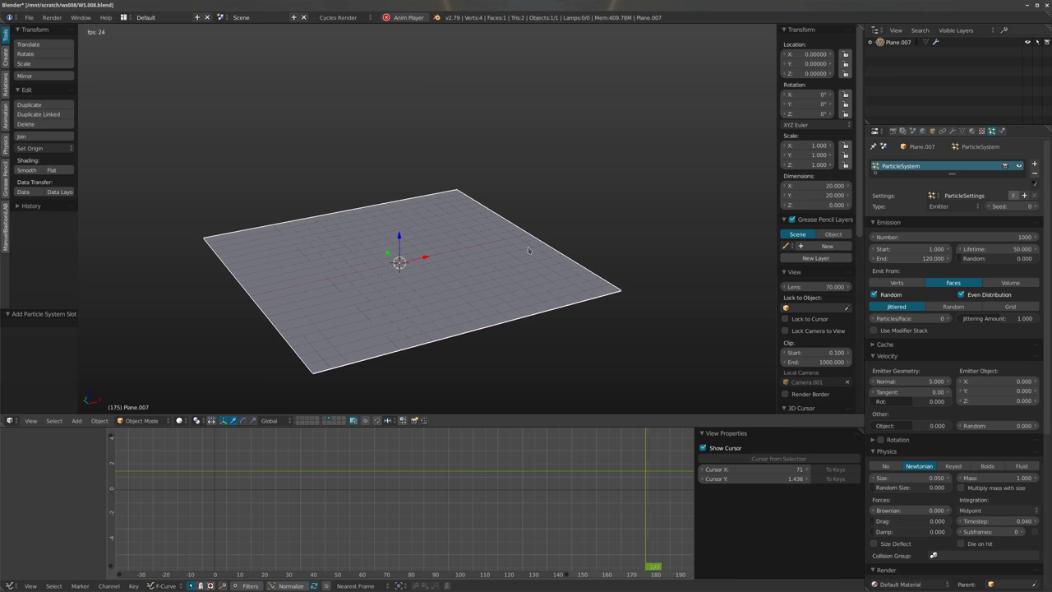
scroll(455, 267, "down", 4)
scroll(596, 290, "up", 3)
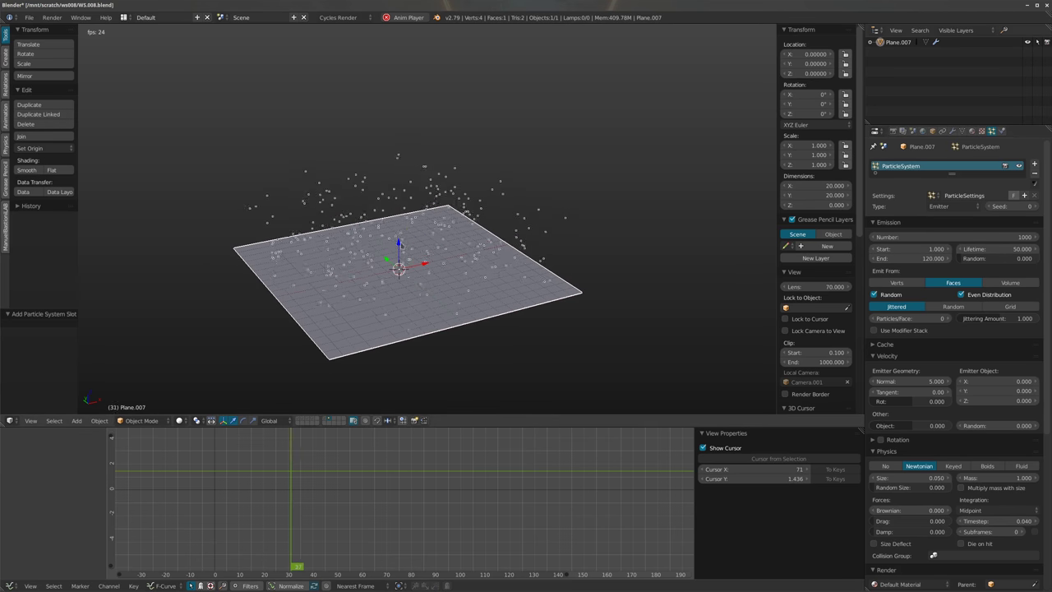
middle_click_drag(436, 236, 443, 242, "shift")
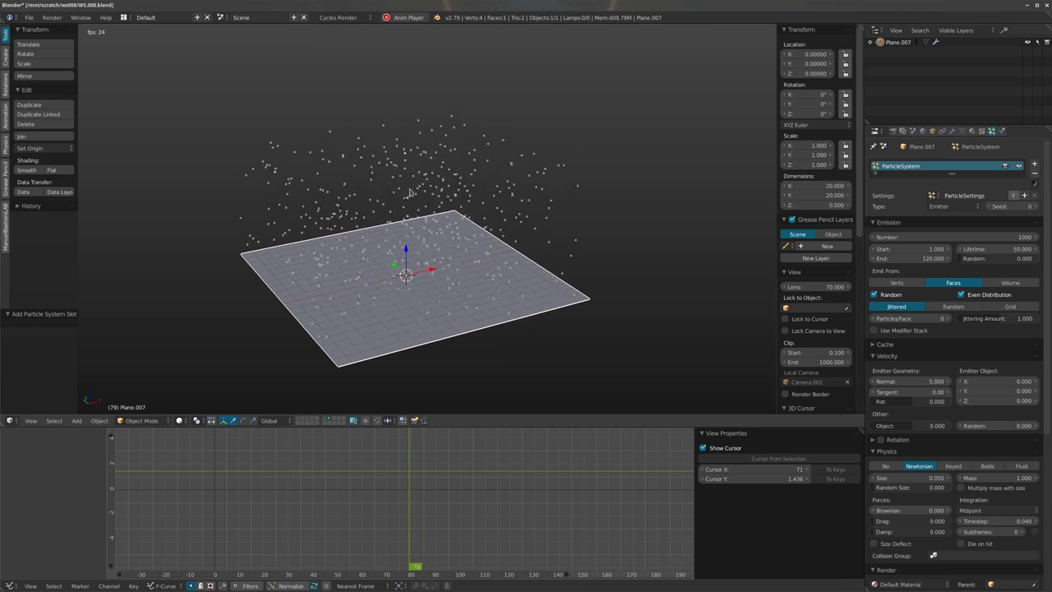
key("alt+a")
Set the particle lifetime to 48 frames
left_click(992, 253)
type("48")
key("Return")
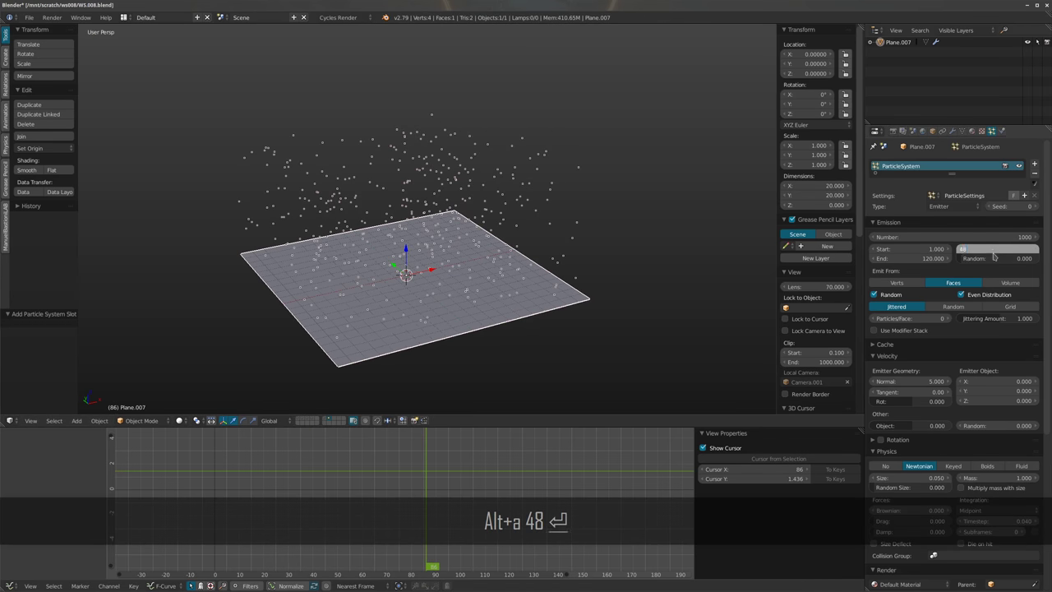
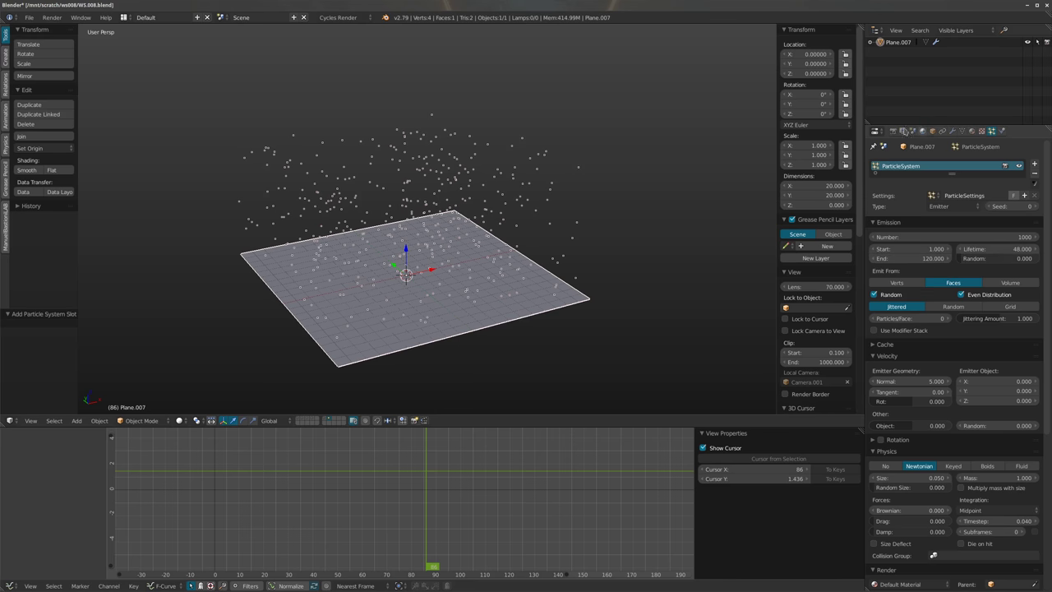
Set the scene's end frame to 168 by adding 48 frames to 120 in the render settings
left_click(894, 130)
type("12")
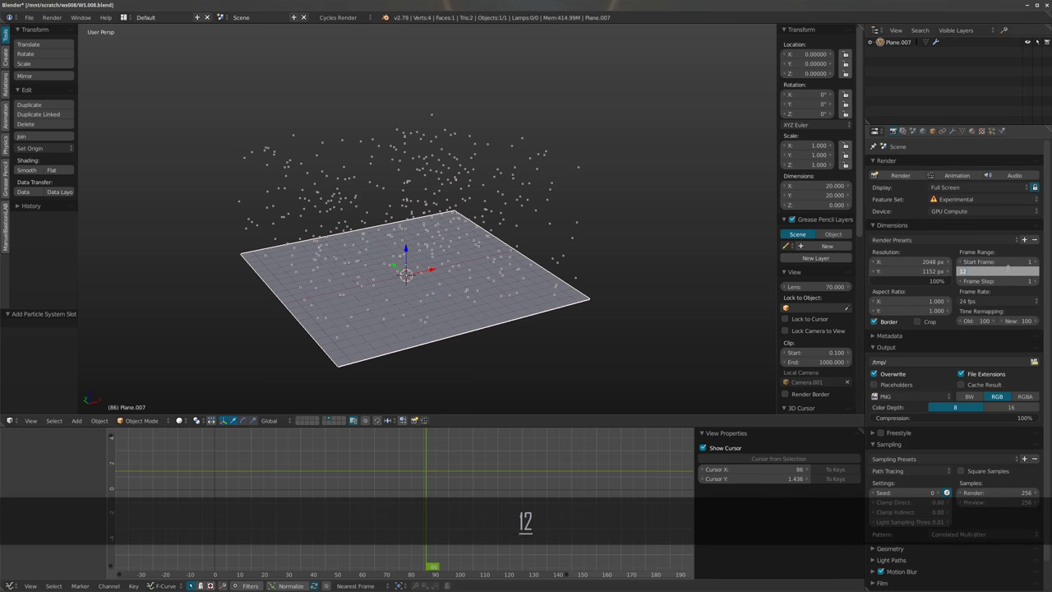
type("0+48")
key("Return")
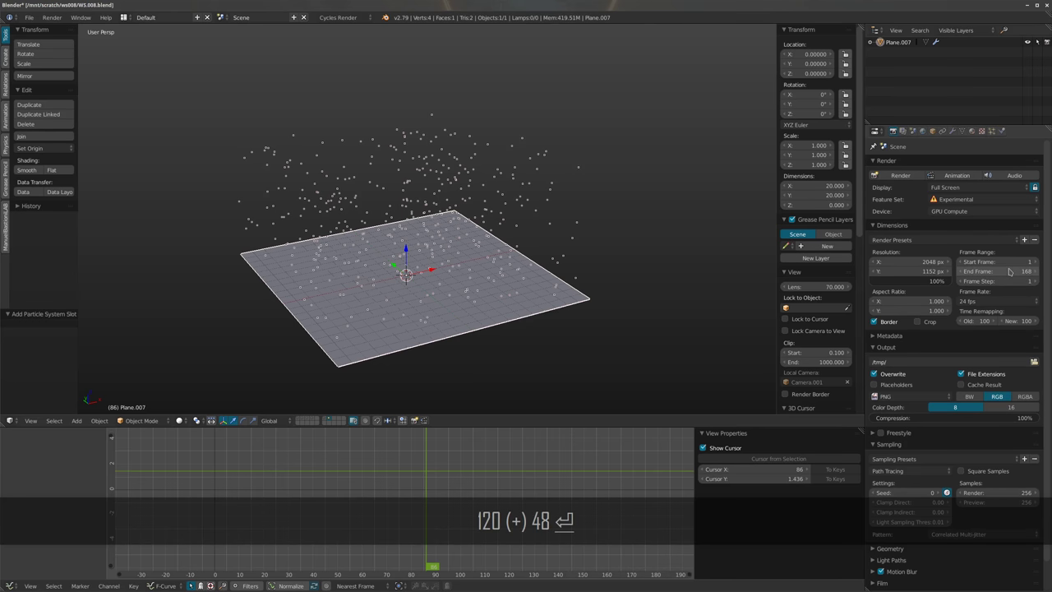
Jump to the last frame, return to frame 1 and play the animation to preview the particle emission
middle_click_drag(561, 305, 530, 309, "shift")
key("shift+Right")
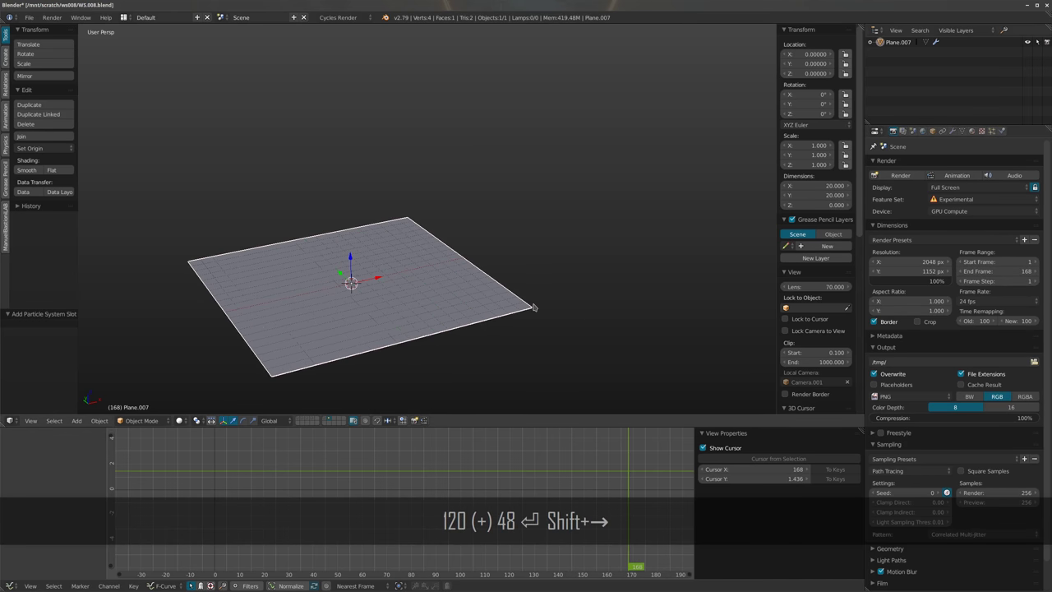
key("shift+Left")
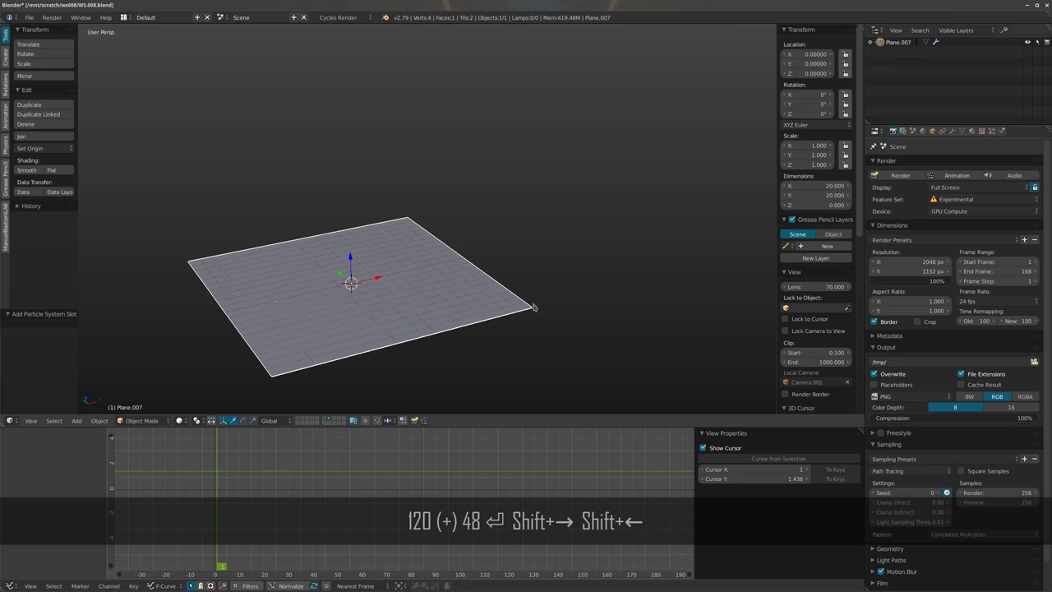
key("alt+a")
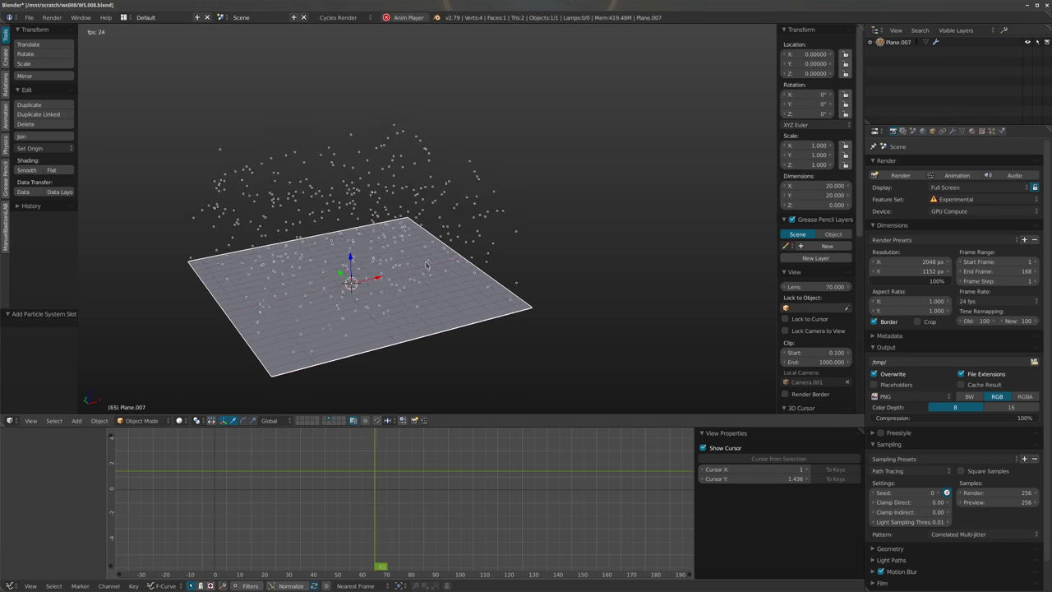
key("alt+a")
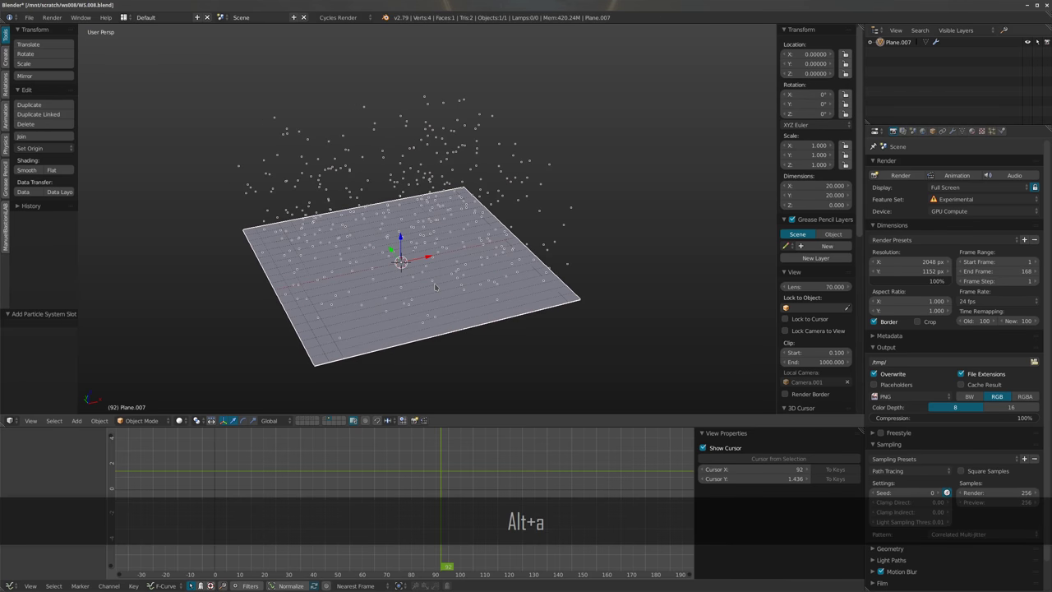
Add a cube at the origin and scale its mesh by 0.1 in Edit Mode
key("shift+a")
mouse_move(444, 268)
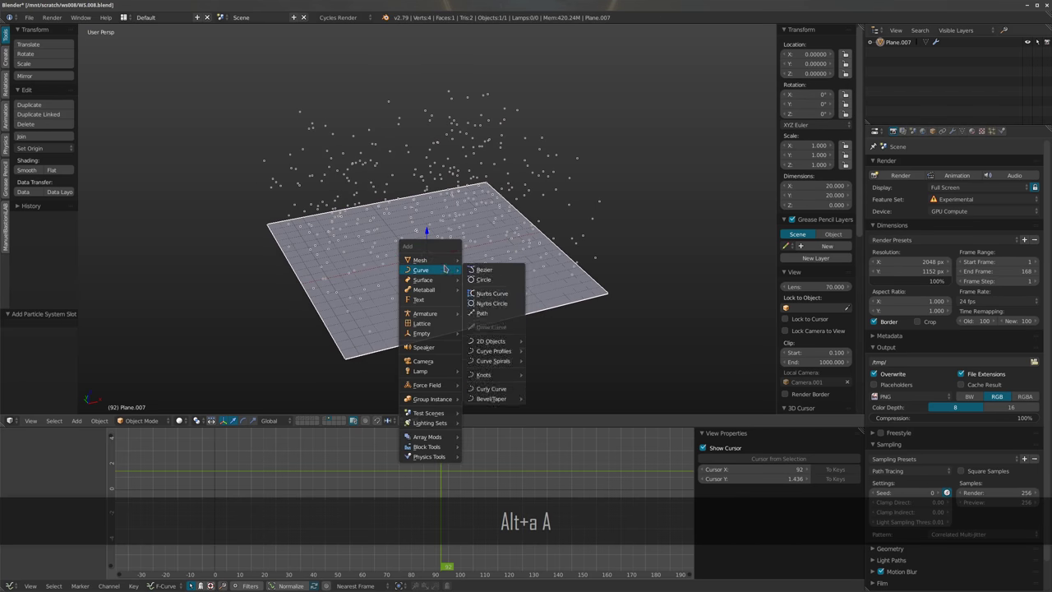
left_click(485, 270)
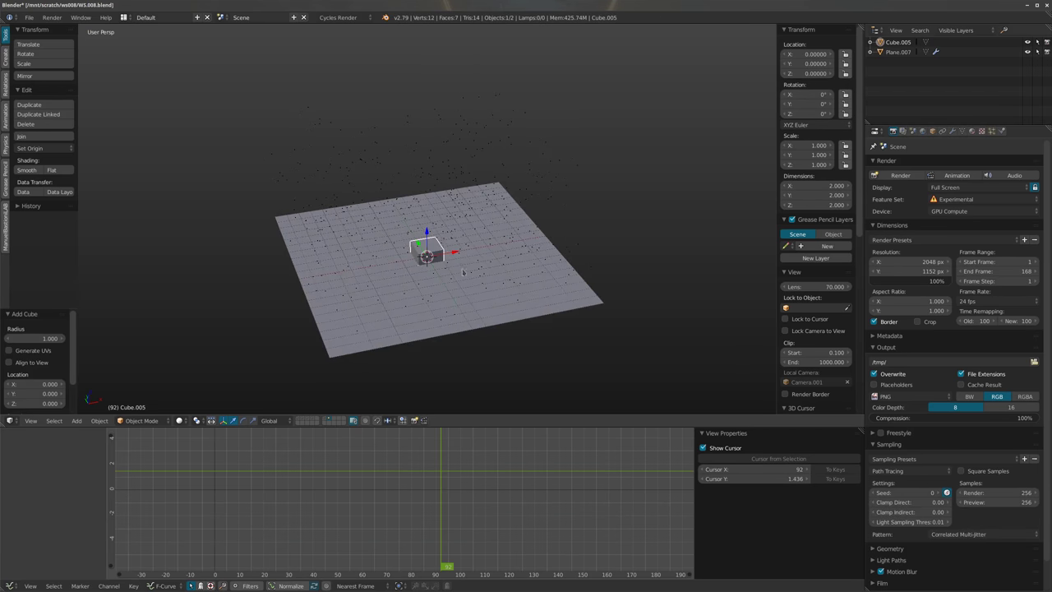
key("Tab")
type("s.1")
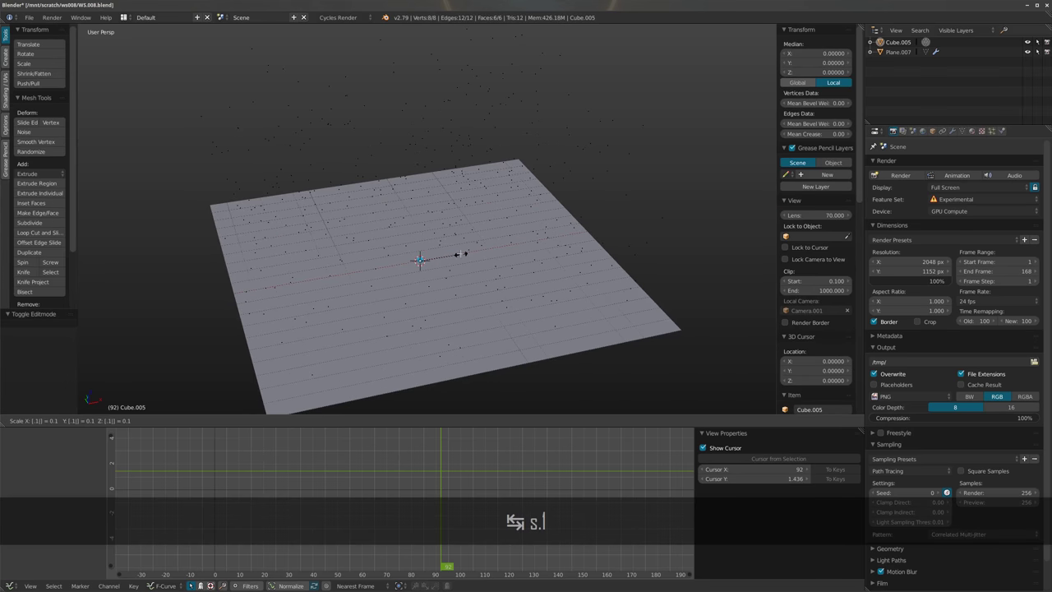
key("Return")
key("Tab")
Add a Particle Instance modifier to the small cube
middle_click_drag(458, 254, 449, 296)
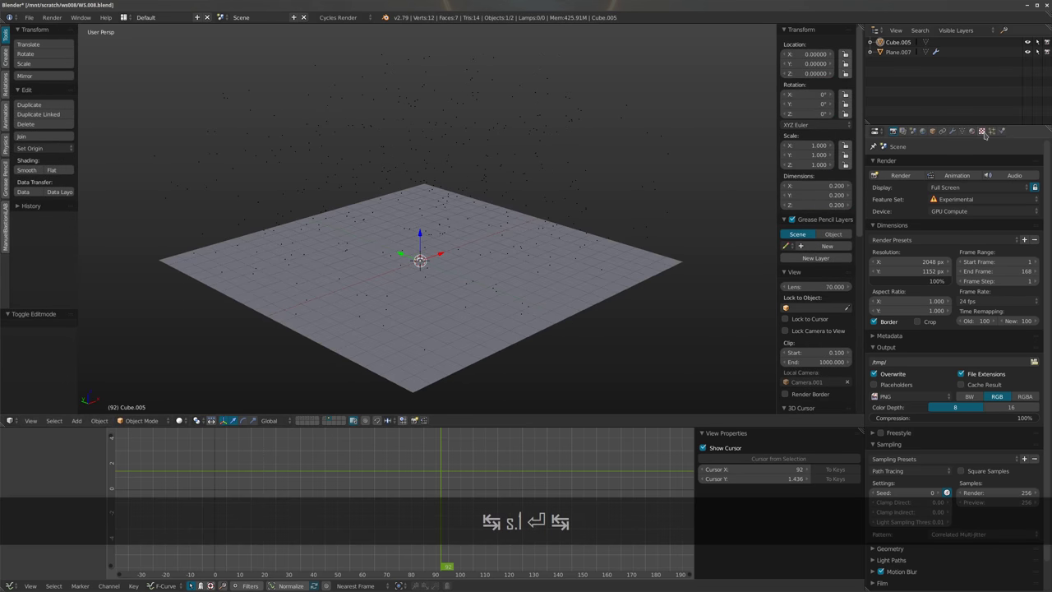
left_click(953, 132)
left_click(914, 165)
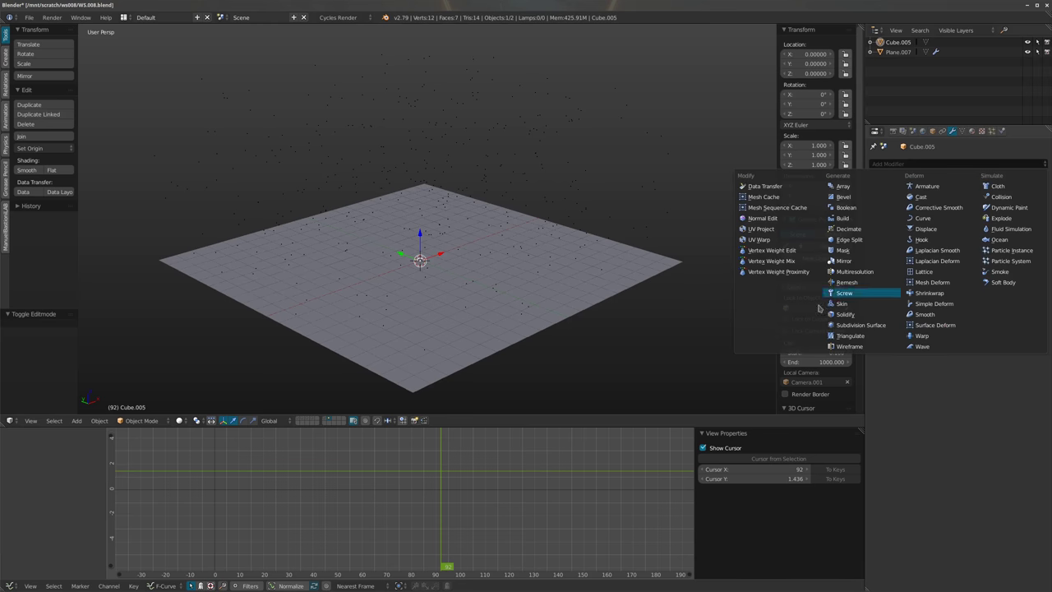
left_click(1010, 250)
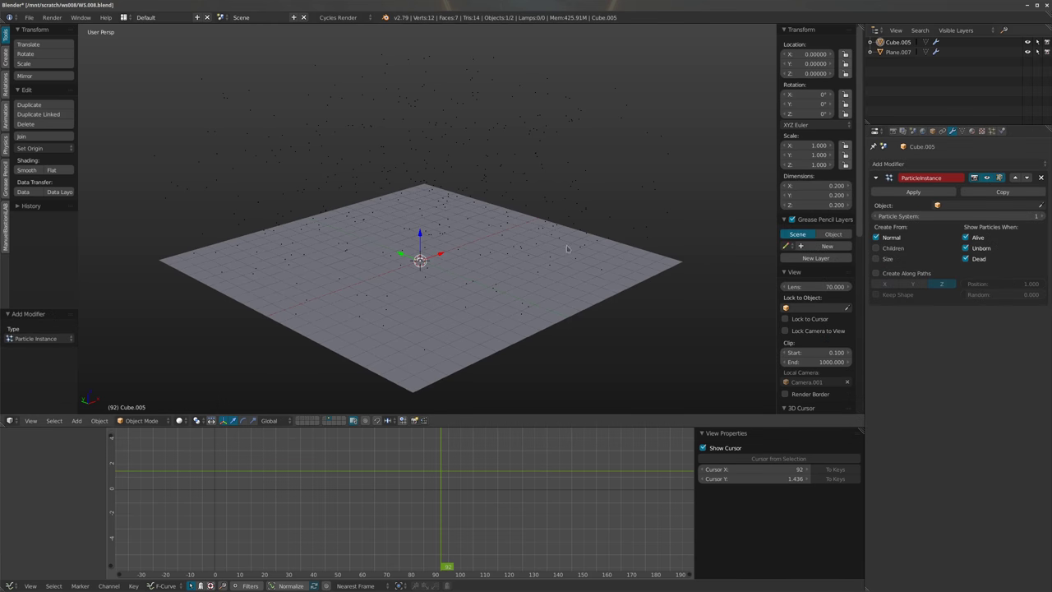
Set the Particle Instance modifier's object to the emitter Plane.007
middle_click_drag(717, 248, 694, 260)
left_click(981, 206)
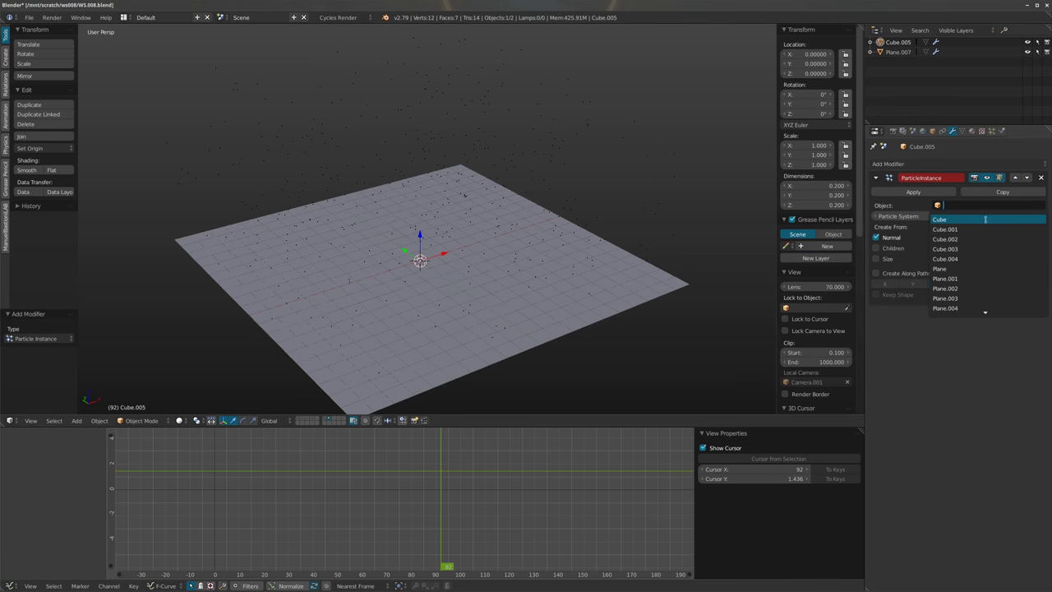
left_click(977, 257)
middle_click_drag(493, 247, 468, 261)
middle_click_drag(468, 262, 463, 213, "ctrl")
left_click(957, 206)
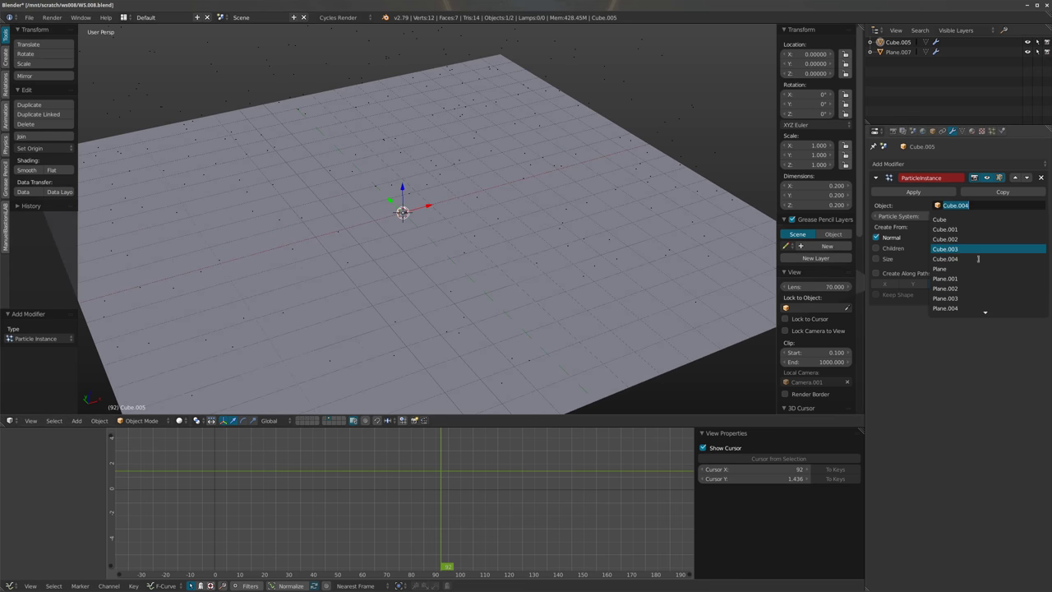
scroll(969, 253, "down", 3)
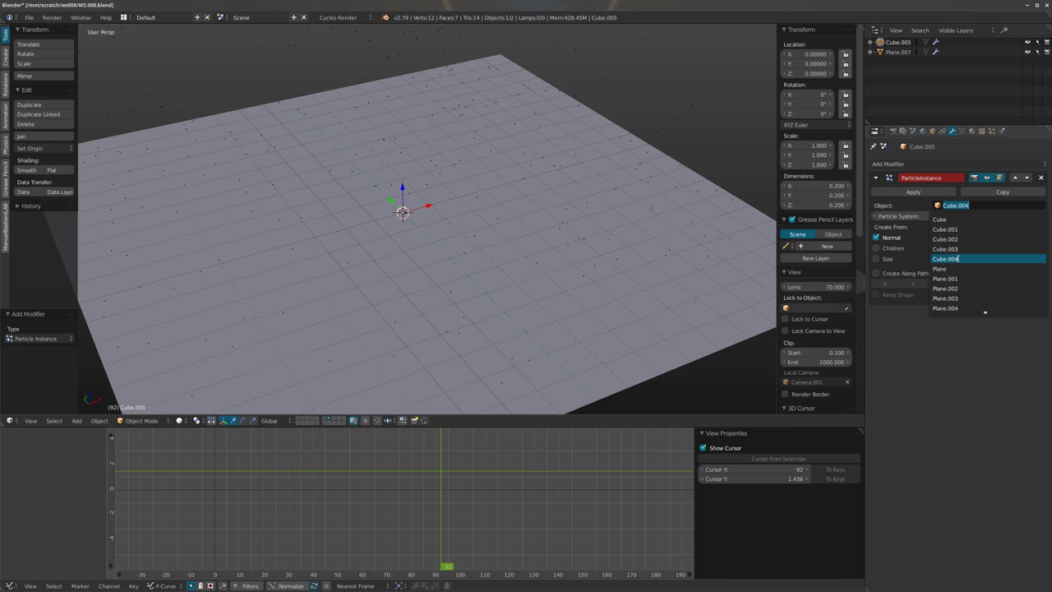
left_click(949, 307)
Turn off Unborn and Dead in the Particle Instance modifier while previewing the animation playback
scroll(430, 367, "down", 3)
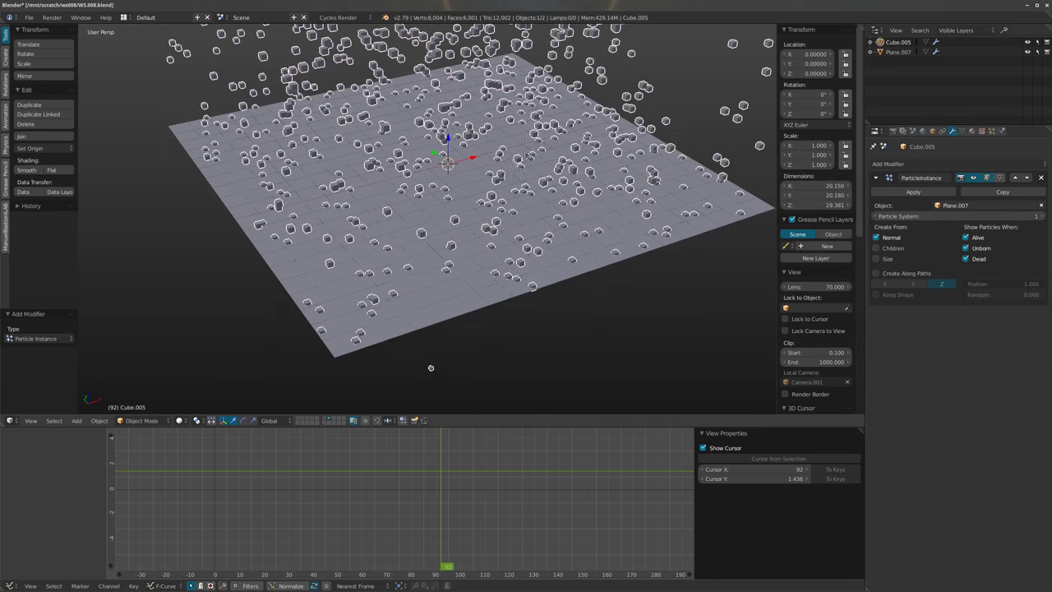
key("a")
key("alt+a")
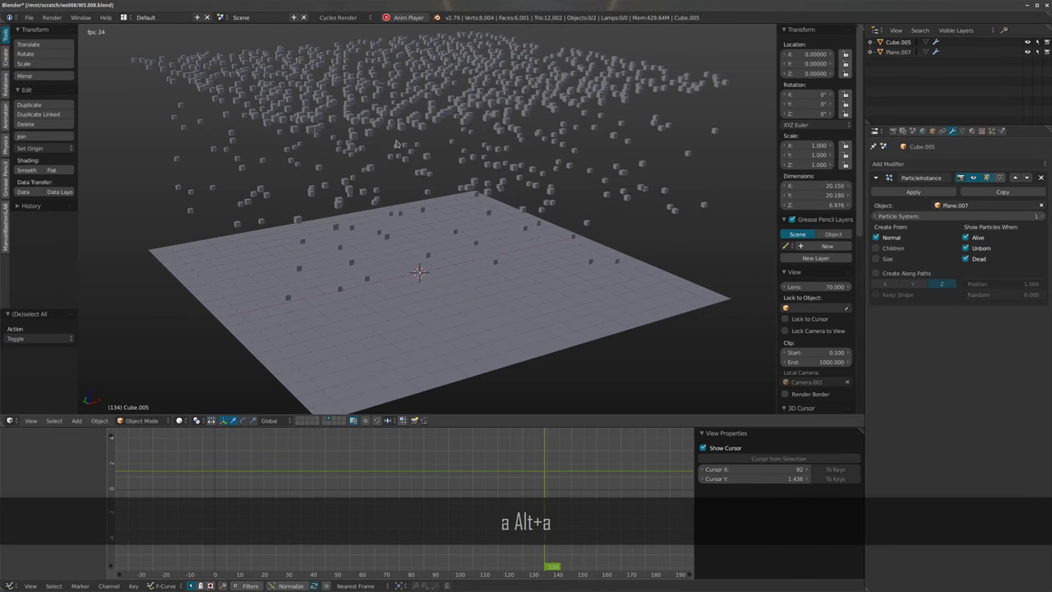
left_click(966, 247)
left_click(967, 258)
scroll(476, 280, "down", 4)
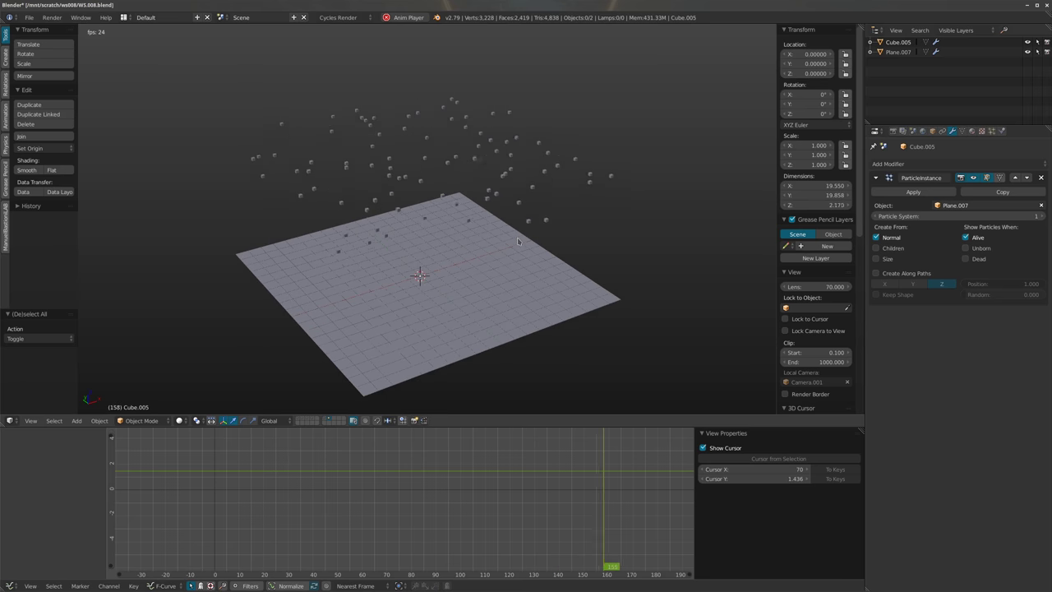
key("alt+a")
Select the instanced cube object and open the Alembic export for it
right_click(527, 199)
middle_click_drag(527, 200, 541, 115)
left_click(29, 18)
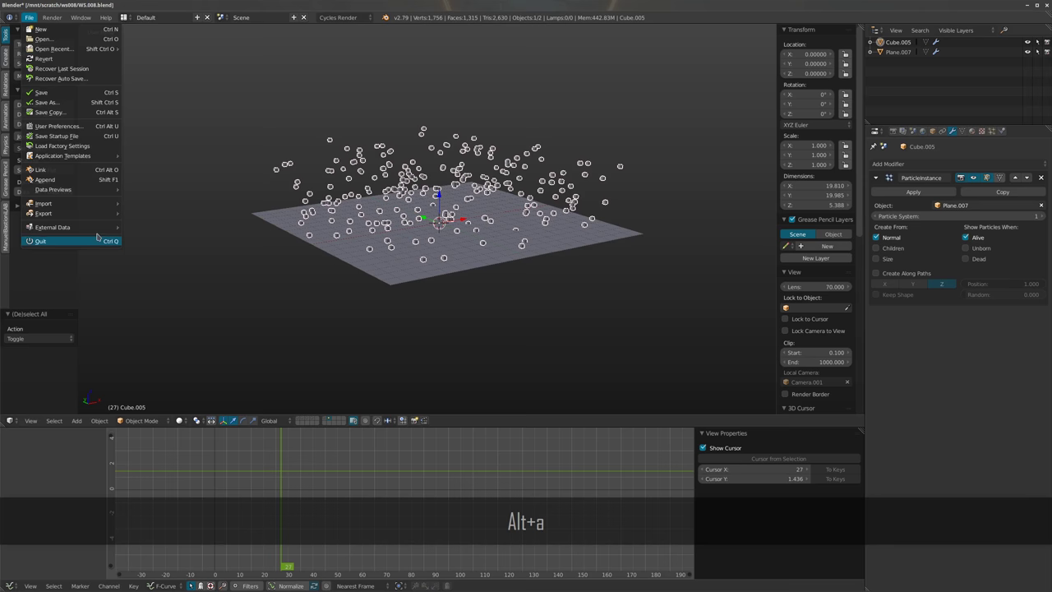
mouse_move(50, 213)
left_click(168, 225)
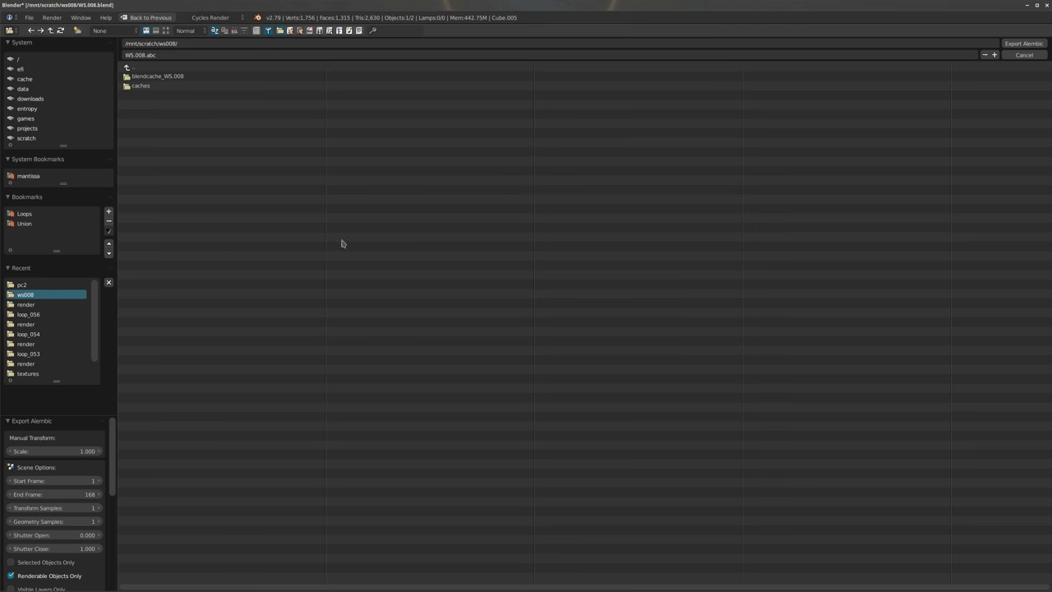
Create a folder named abc inside the caches folder and open it as the export location
left_click(138, 86)
left_click(79, 30)
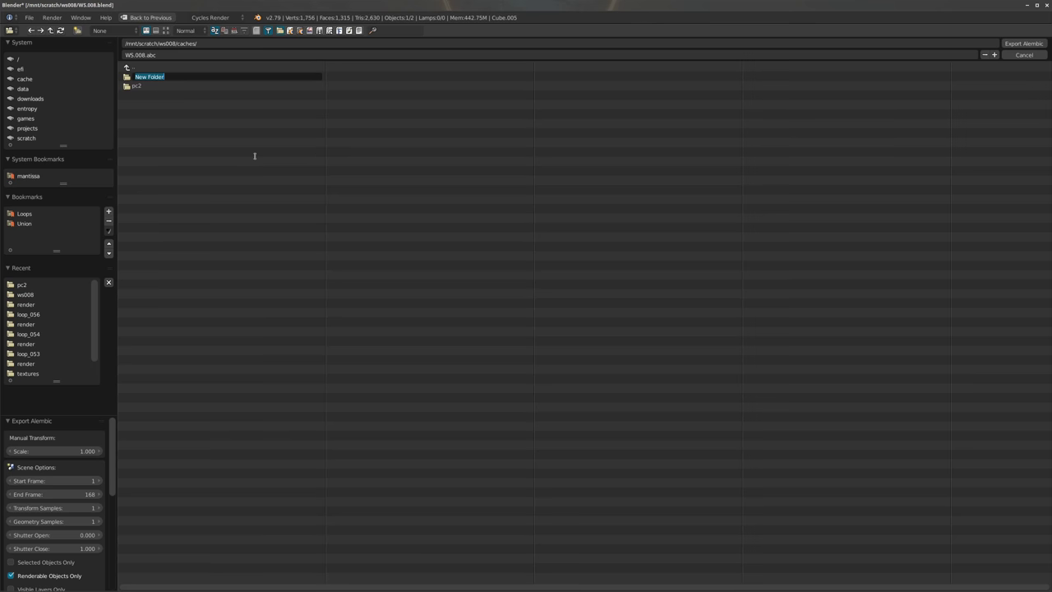
type("abc")
key("Return")
left_click(146, 75)
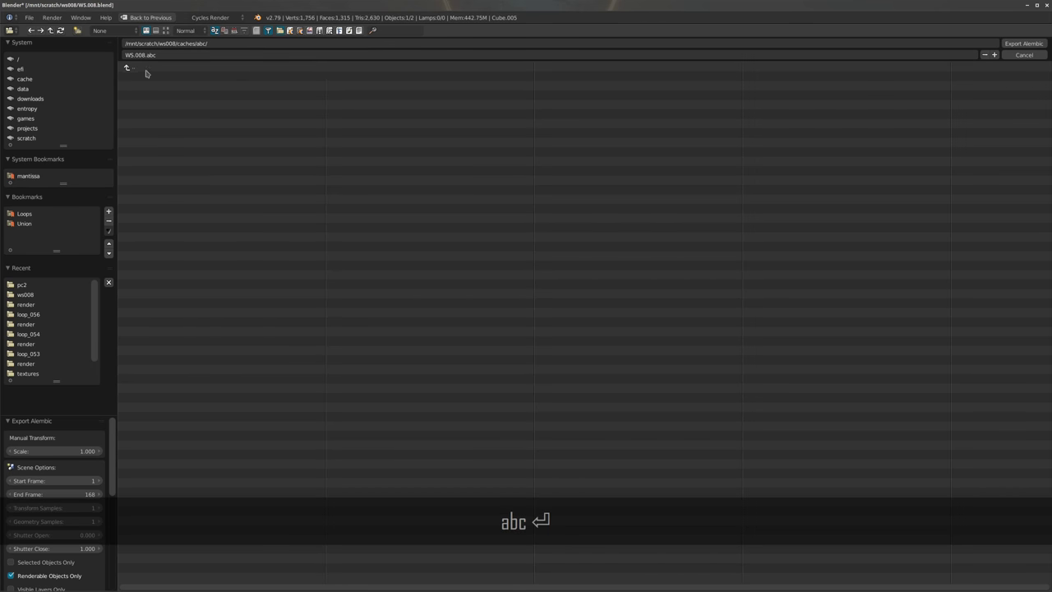
Name the Alembic export file particles.abc
left_click(146, 55)
left_click_drag(145, 56, 115, 55)
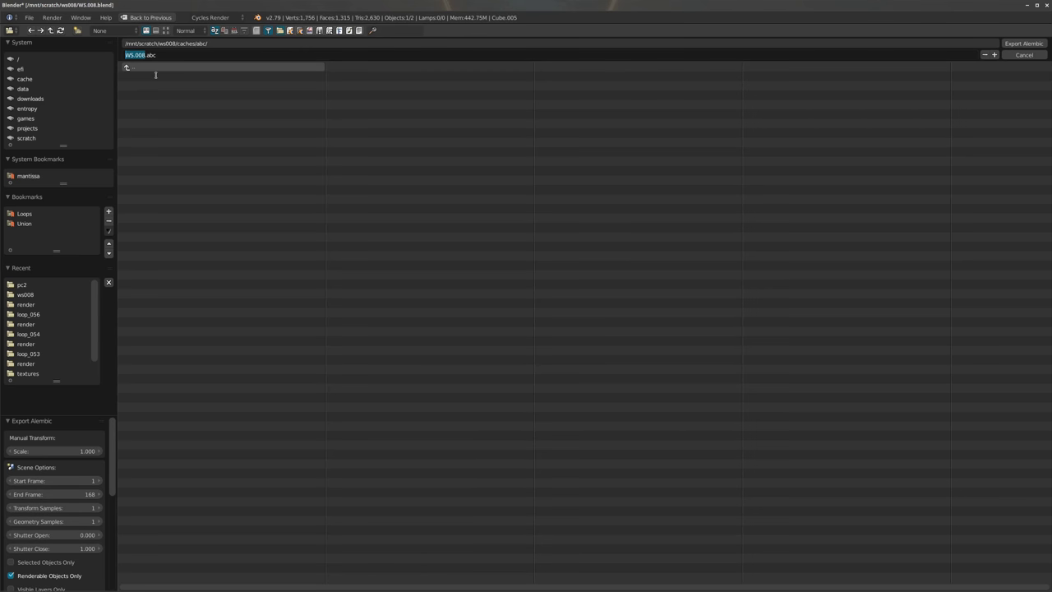
type("p")
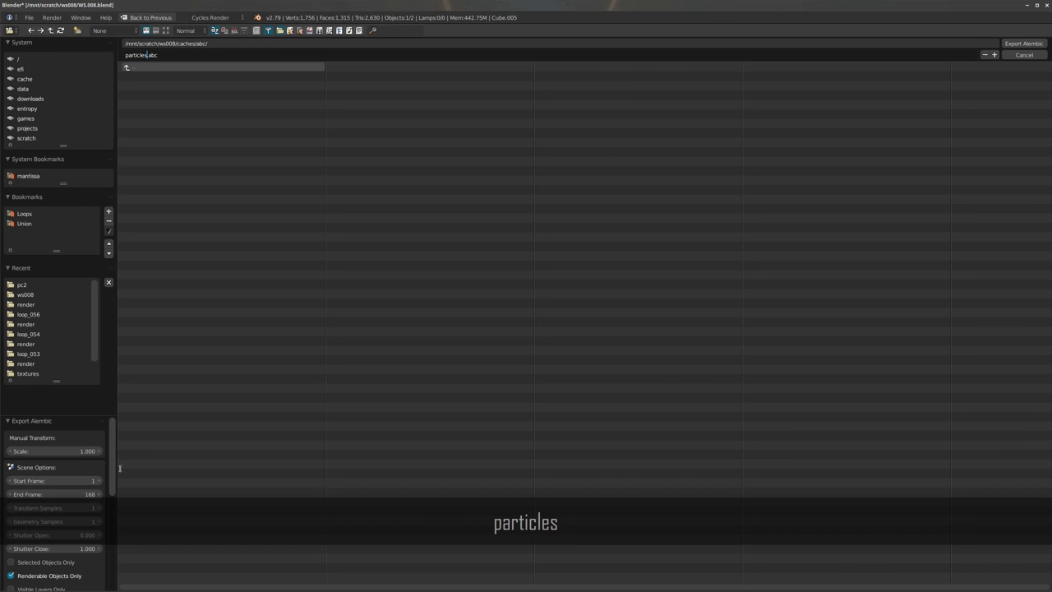
type("articles")
key("Return")
Enable Selected Objects Only, disable UVs in the Alembic options, and export the file
scroll(86, 462, "down", 3)
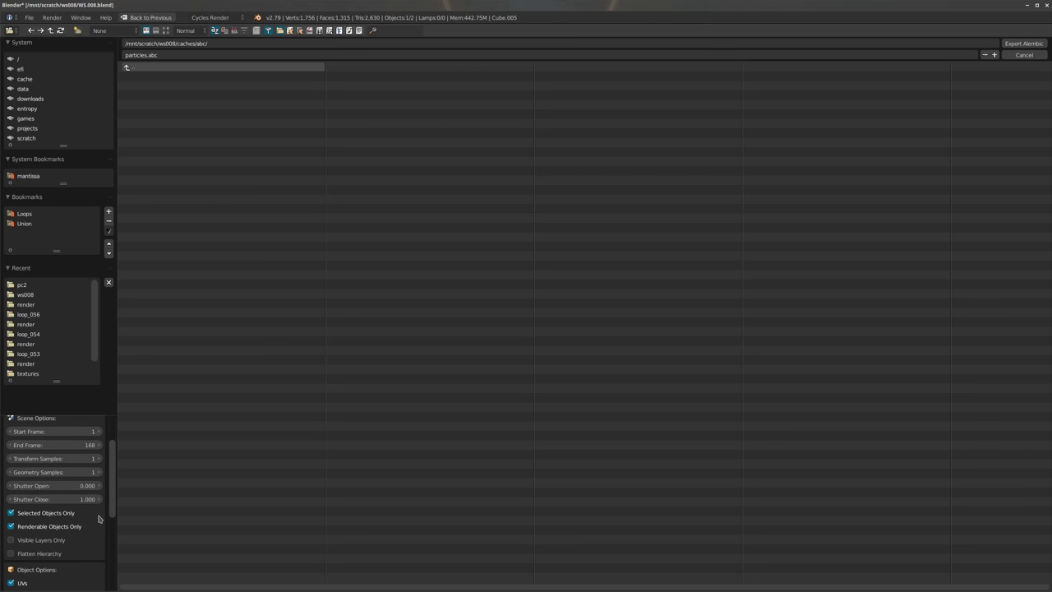
scroll(96, 527, "down", 3)
scroll(92, 526, "down", 1)
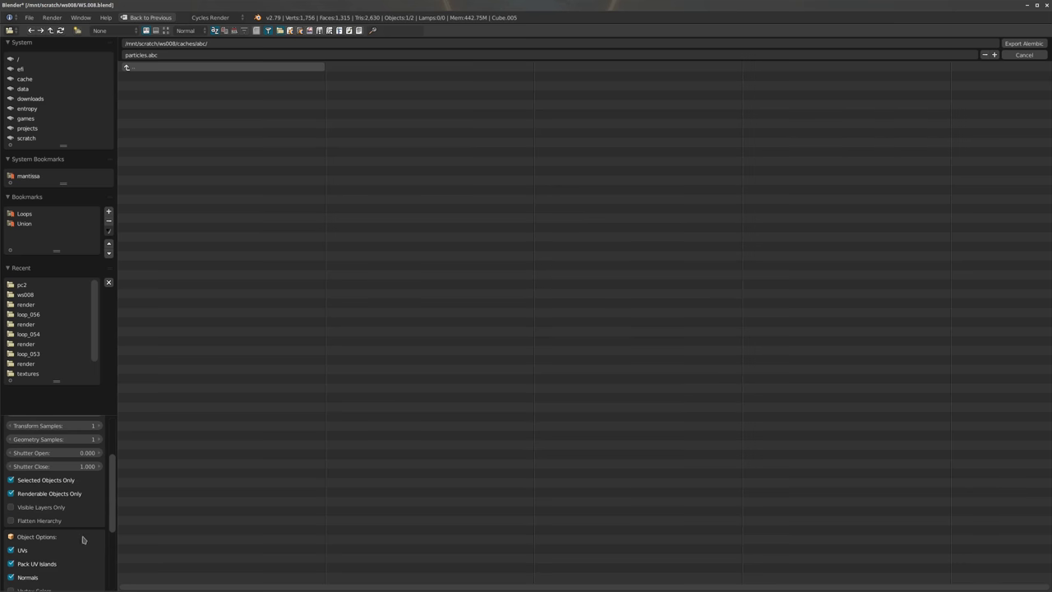
scroll(48, 520, "down", 1)
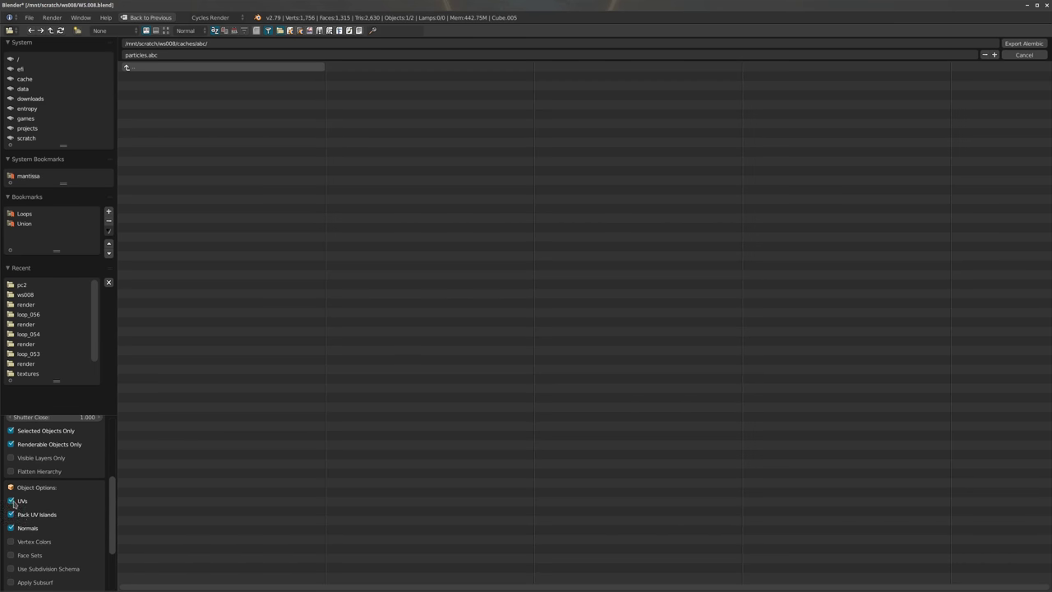
scroll(58, 510, "down", 5)
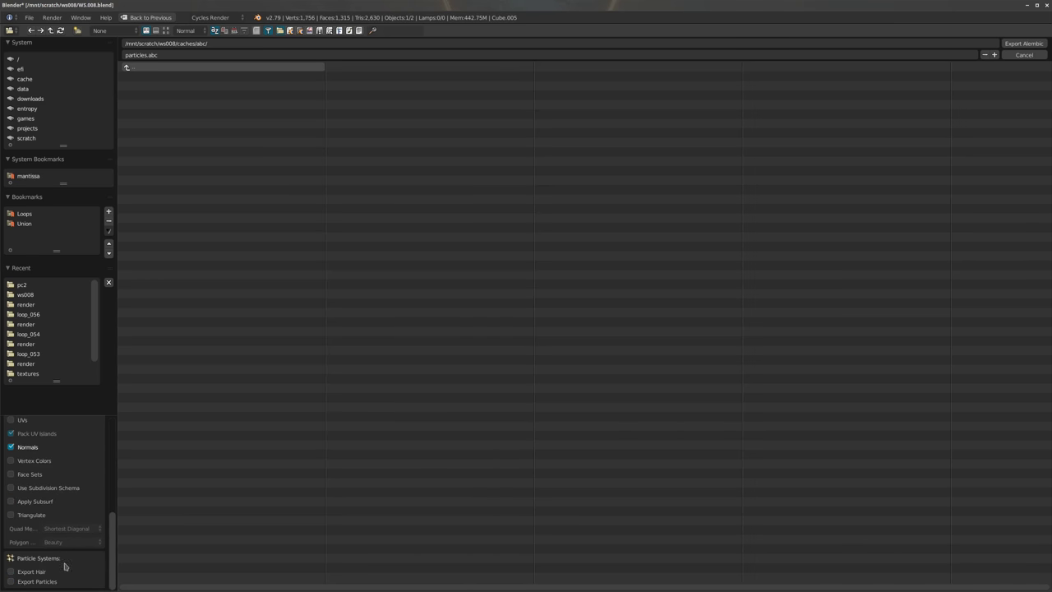
scroll(79, 500, "up", 15)
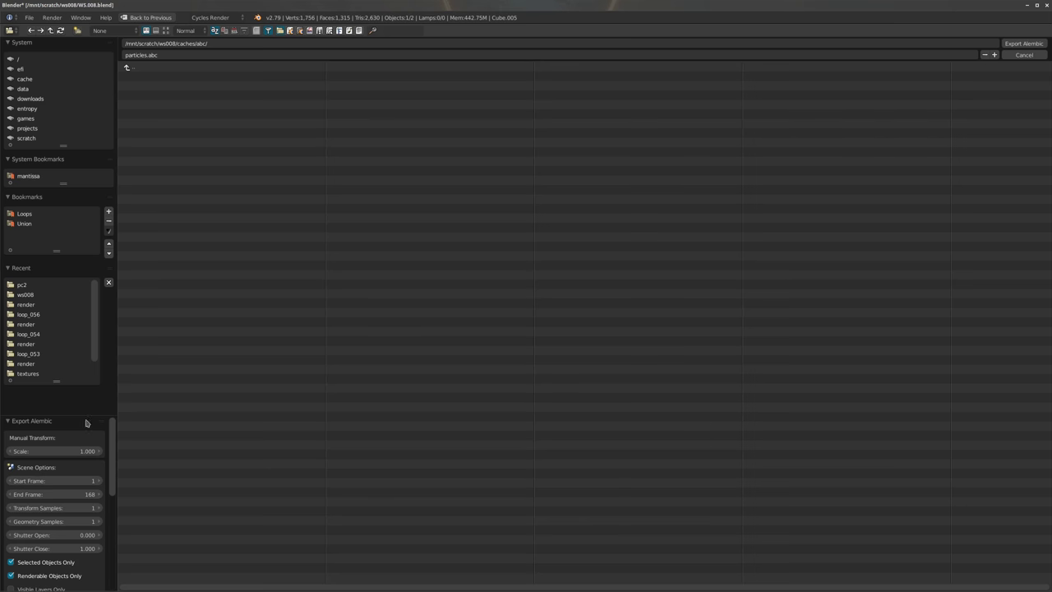
scroll(61, 469, "down", 8)
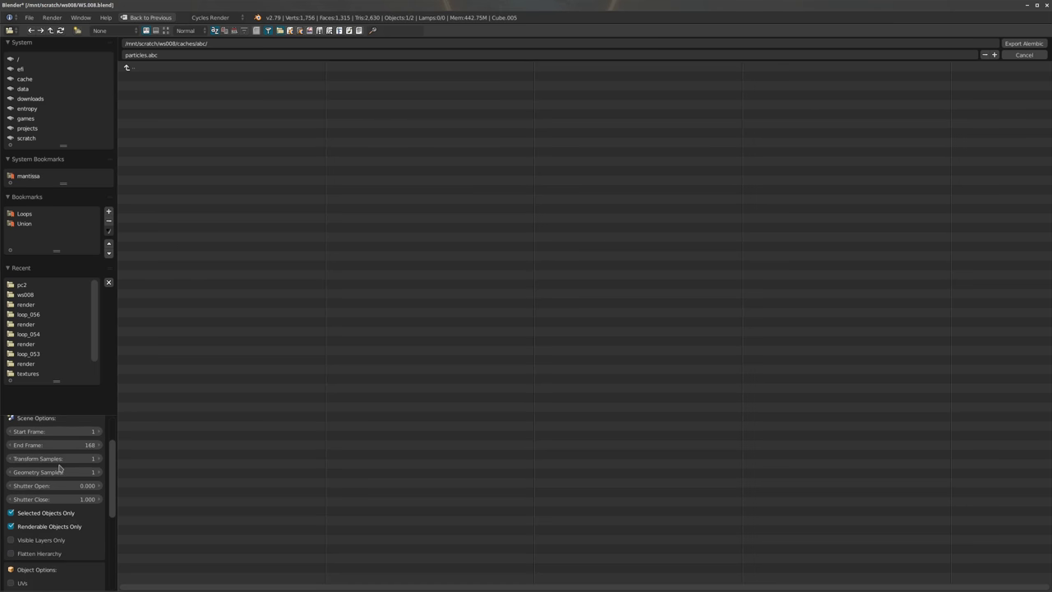
scroll(62, 471, "down", 1)
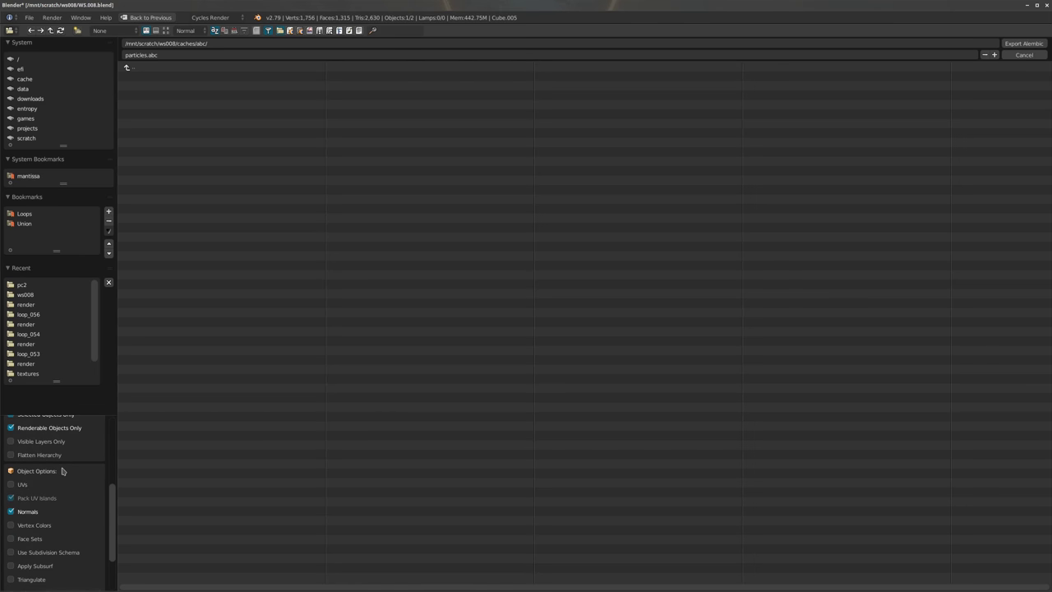
scroll(61, 471, "up", 8)
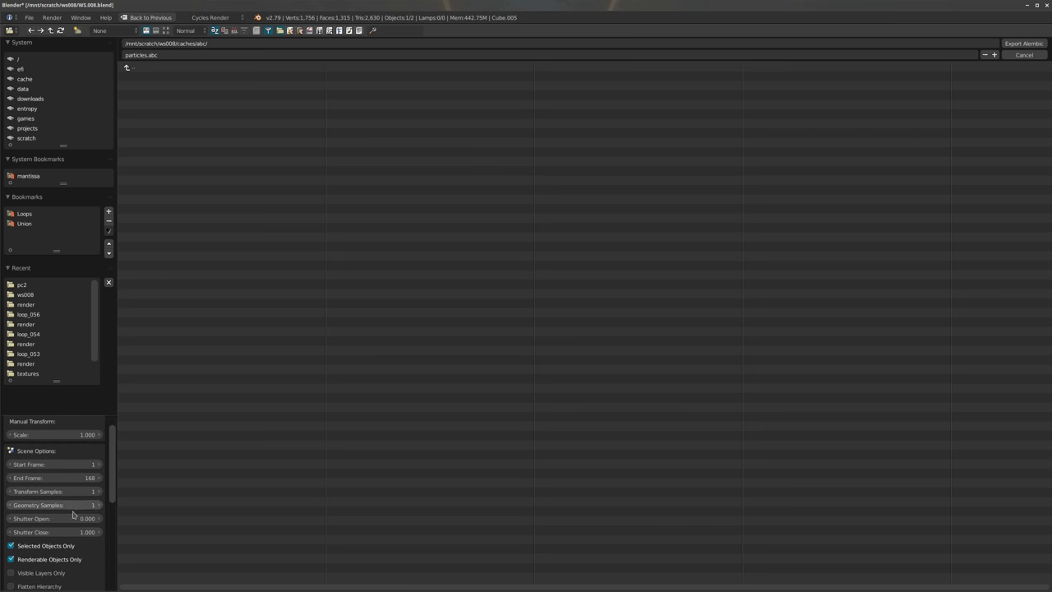
scroll(70, 530, "up", 1)
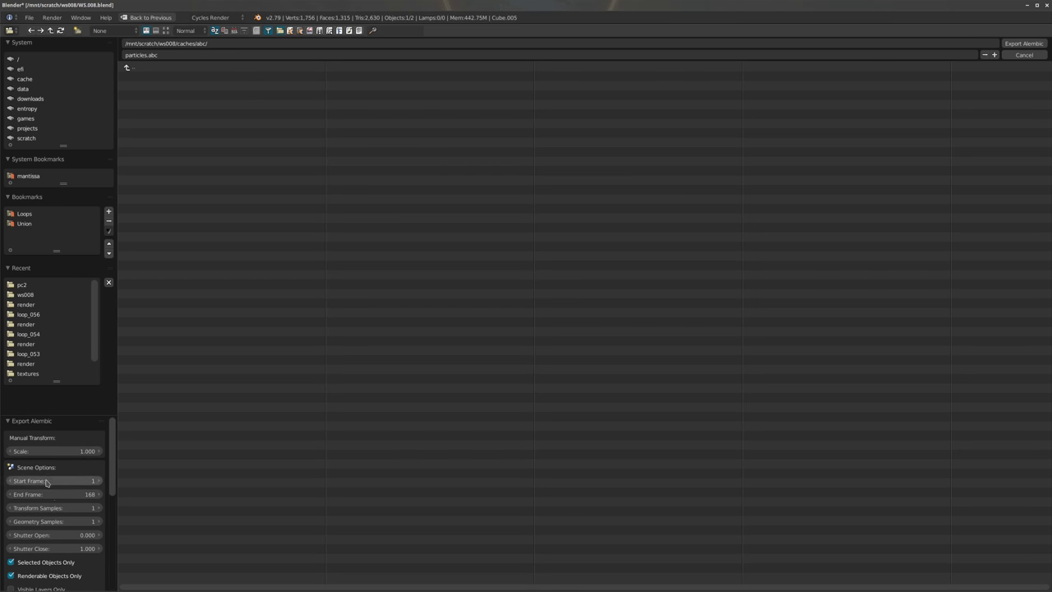
left_click(1020, 45)
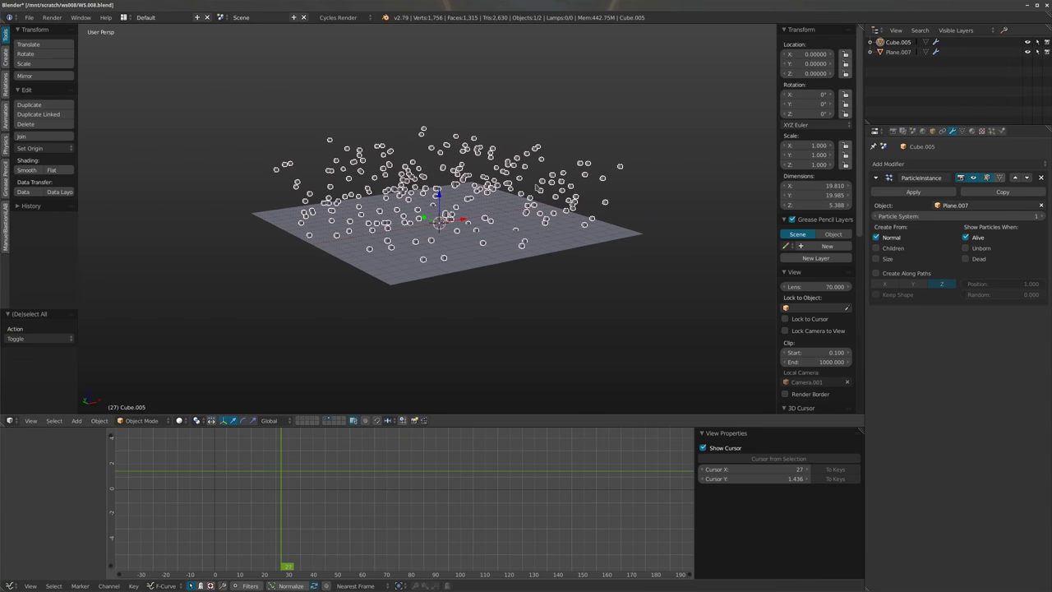
Hide the exported instanced cube object in the viewport
middle_click_drag(471, 168, 460, 210)
scroll(470, 174, "up", 2)
left_click(1027, 42)
key("shift+a")
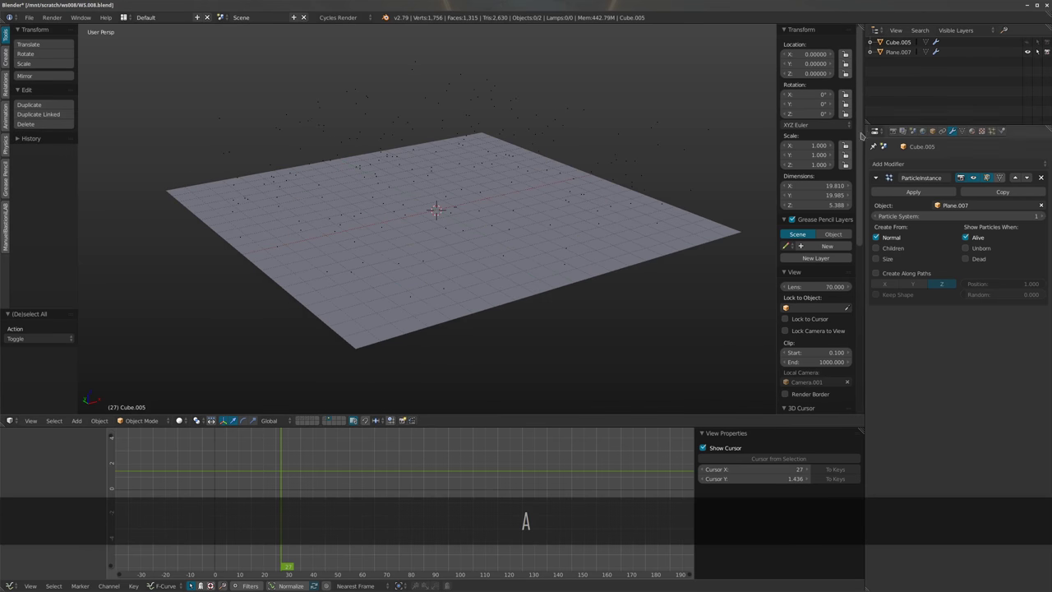
Hide the particle-emitting plane Plane.007 in the viewport
left_click(898, 52)
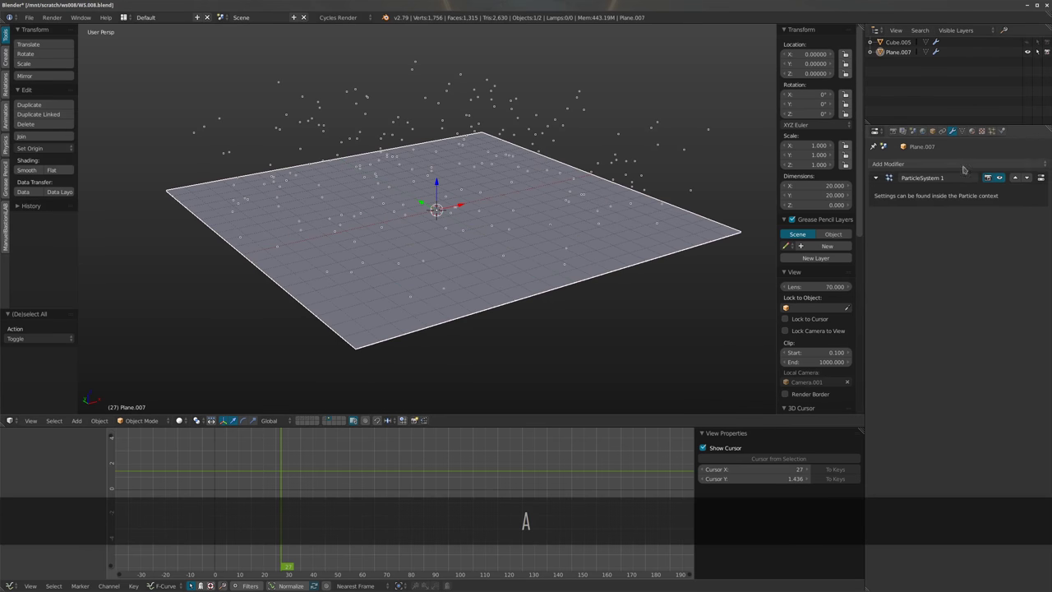
left_click(1027, 52)
key("shift+a")
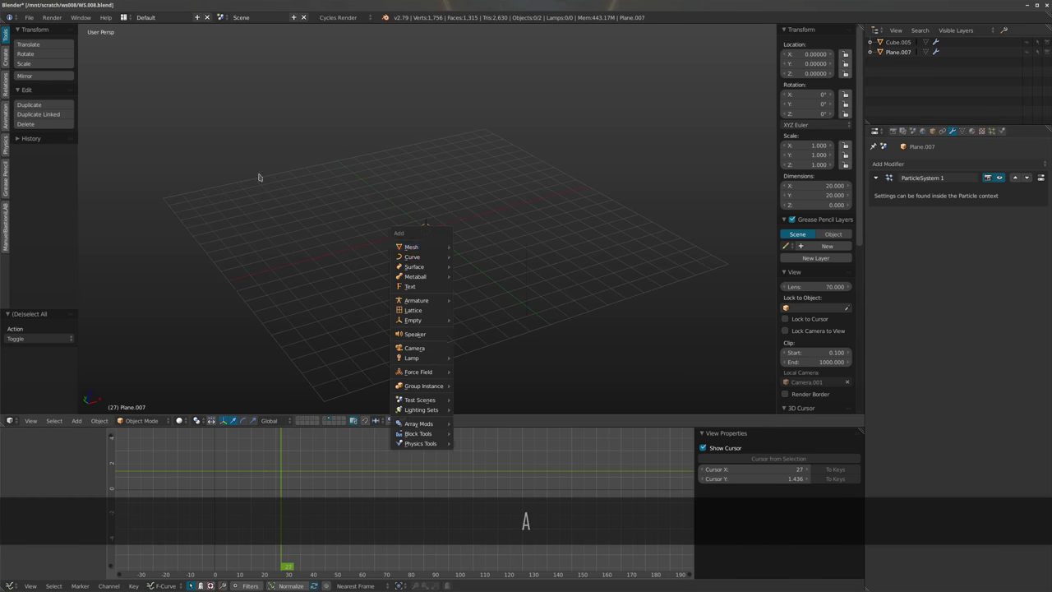
Import the Alembic file particles.abc from the caches/abc folder
left_click(28, 17)
mouse_move(66, 203)
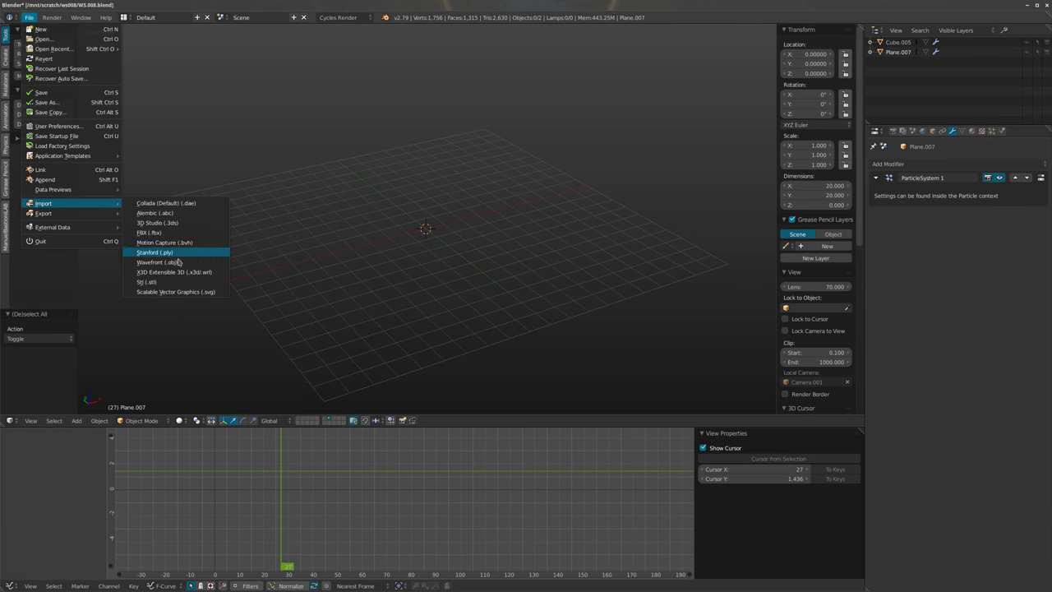
left_click(160, 213)
left_click(148, 76)
left_click(1024, 43)
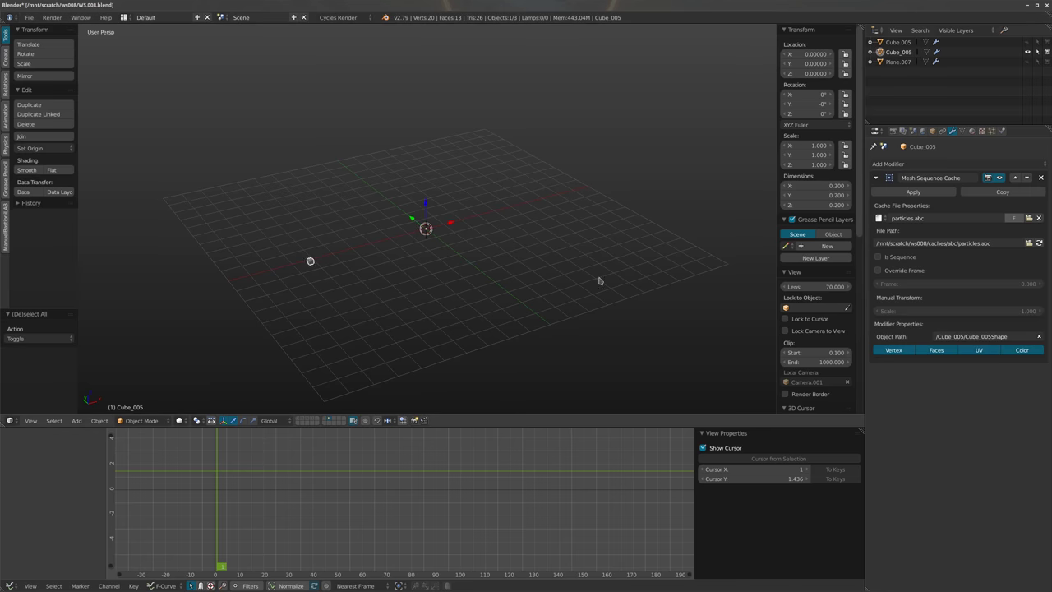
Play the imported Alembic animation and examine the moving cubes from several angles
key("alt+a")
key("a")
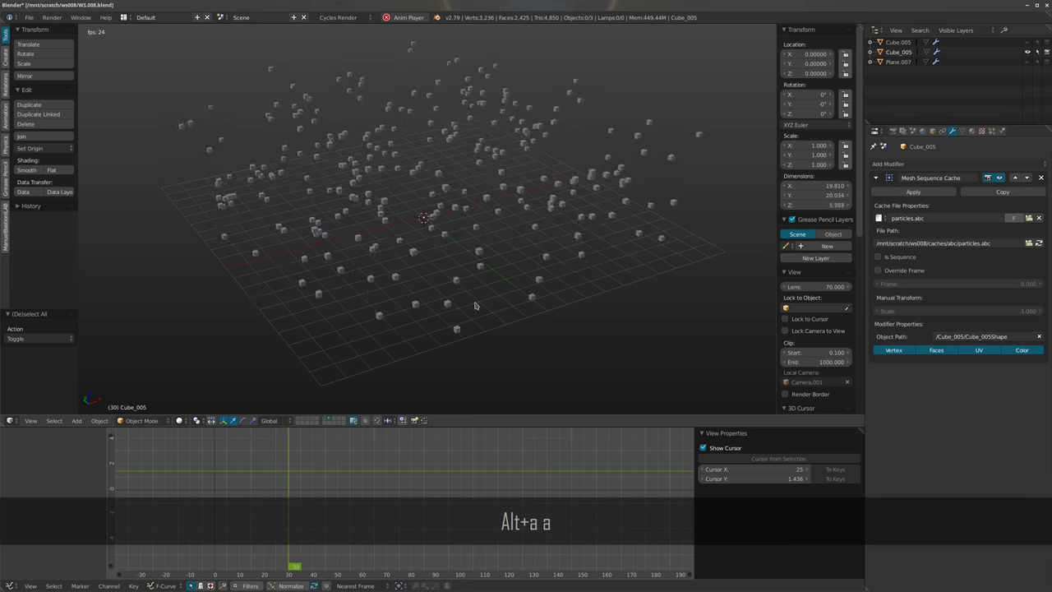
scroll(493, 271, "down", 4)
key("alt+a")
scroll(506, 238, "up", 1)
middle_click_drag(502, 226, 440, 229, "shift")
right_click(441, 219)
middle_click_drag(440, 229, 446, 216, "shift")
key("a")
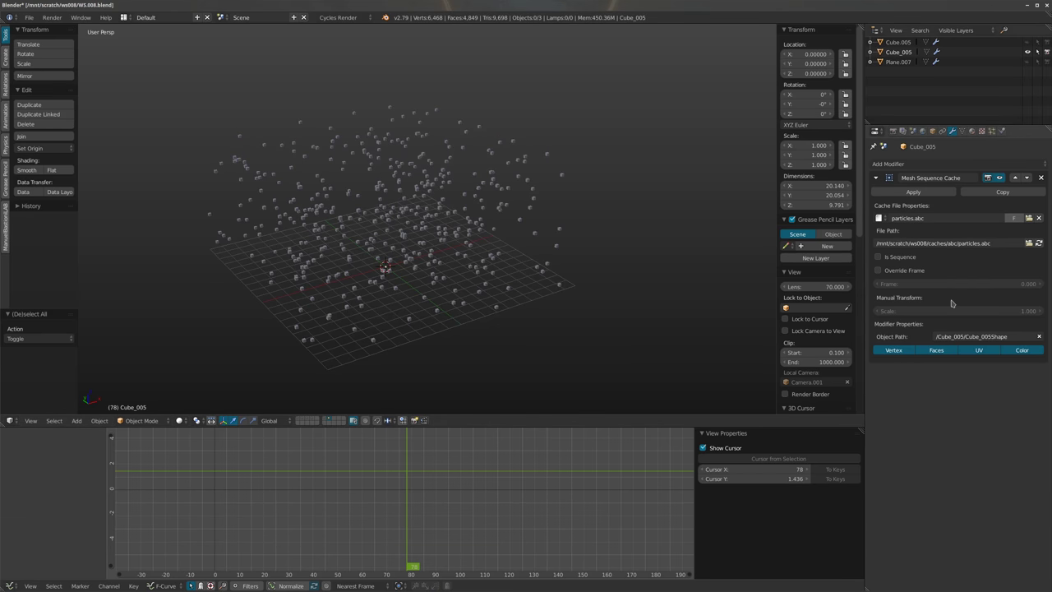
Import particles.abc a second time and enable Override Frame in the new object's Mesh Sequence Cache modifier
left_click(29, 18)
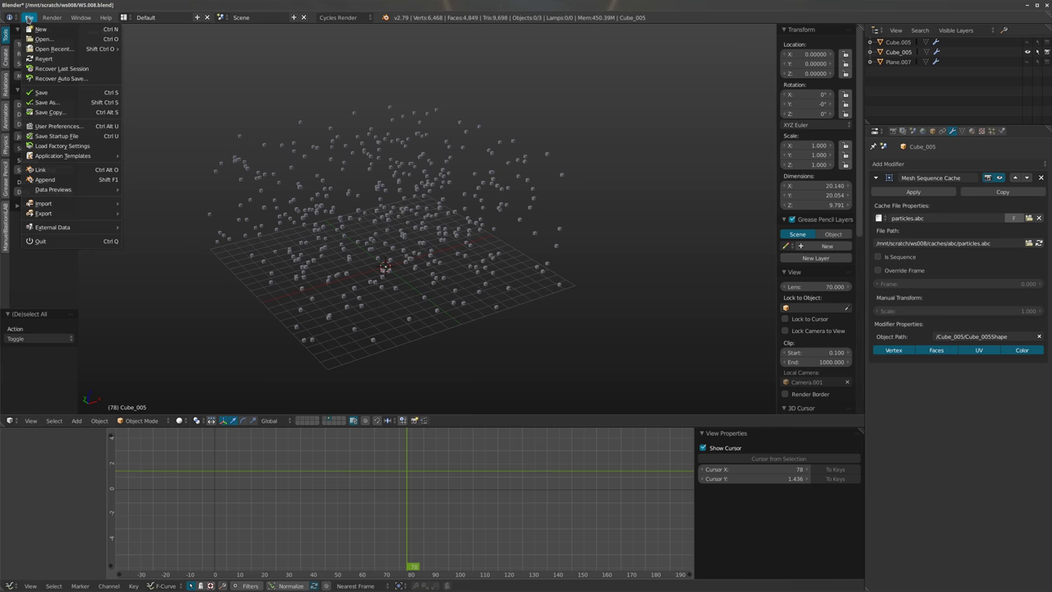
mouse_move(63, 206)
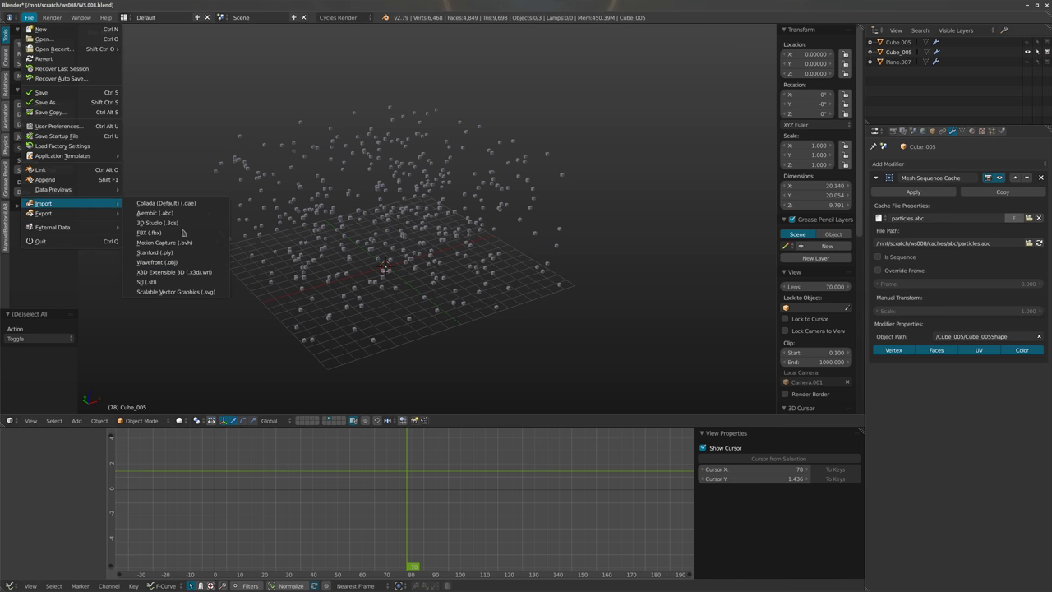
left_click(160, 213)
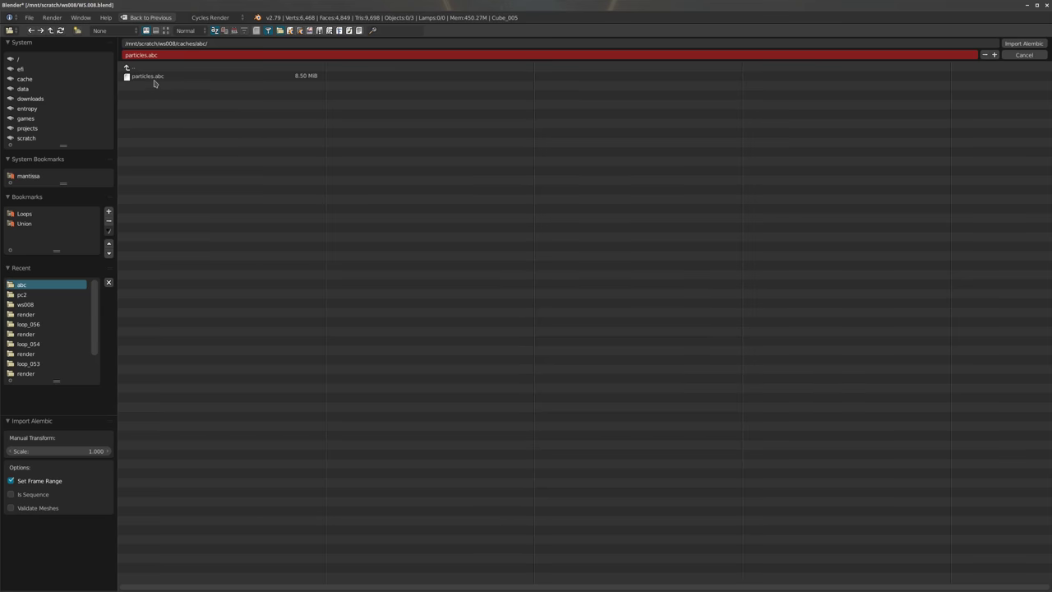
double_click(153, 79)
middle_click_drag(377, 192, 589, 254)
middle_click_drag(507, 234, 500, 239, "shift")
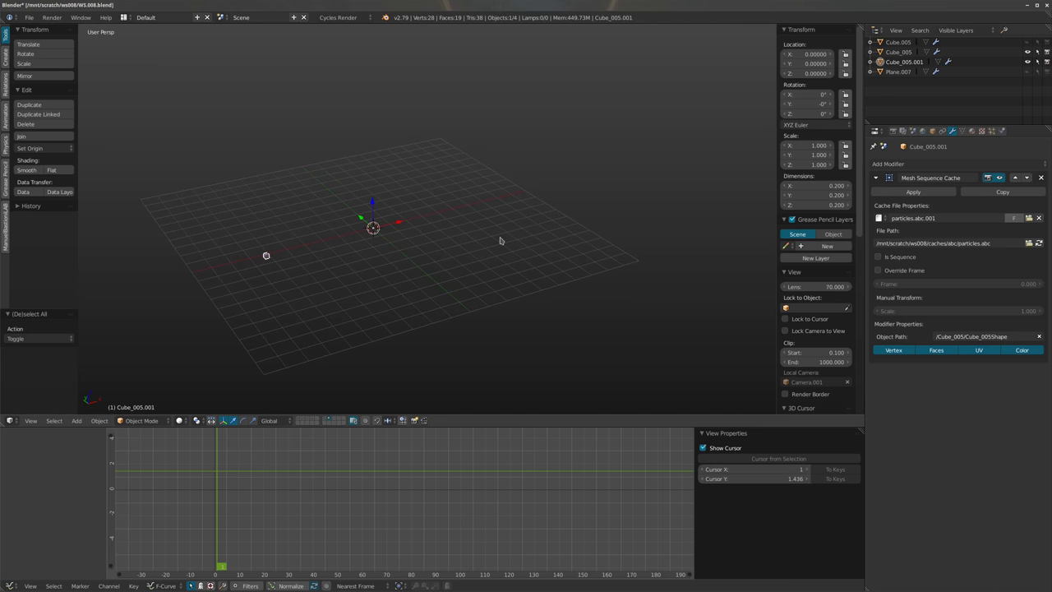
Set the scene's End Frame to 120 and return to the second imported object's modifier settings
left_click(894, 130)
left_click(996, 272)
type("120")
key("Return")
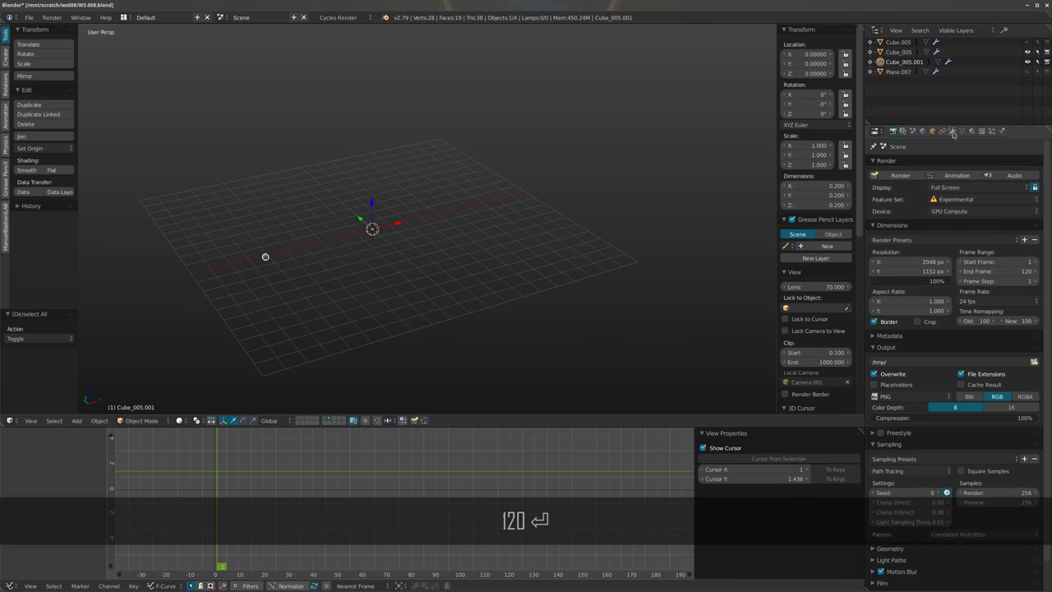
left_click(952, 131)
Examine the second imported object and open the override frame value of its Mesh Sequence Cache modifier
scroll(448, 270, "down", 3)
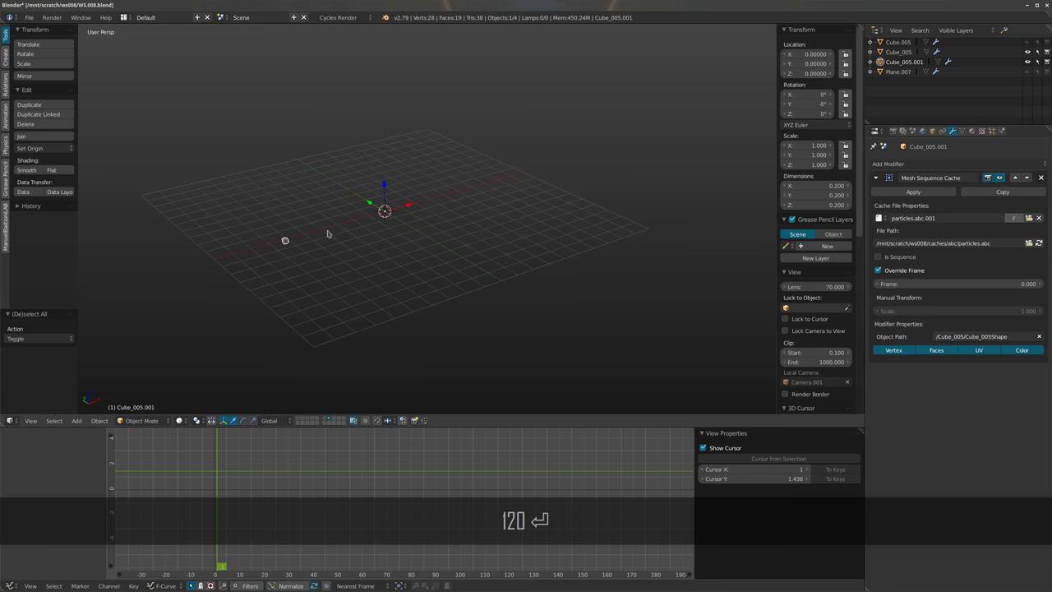
middle_click_drag(389, 282, 351, 270)
scroll(265, 305, "up", 2)
middle_click_drag(318, 328, 372, 270, "shift")
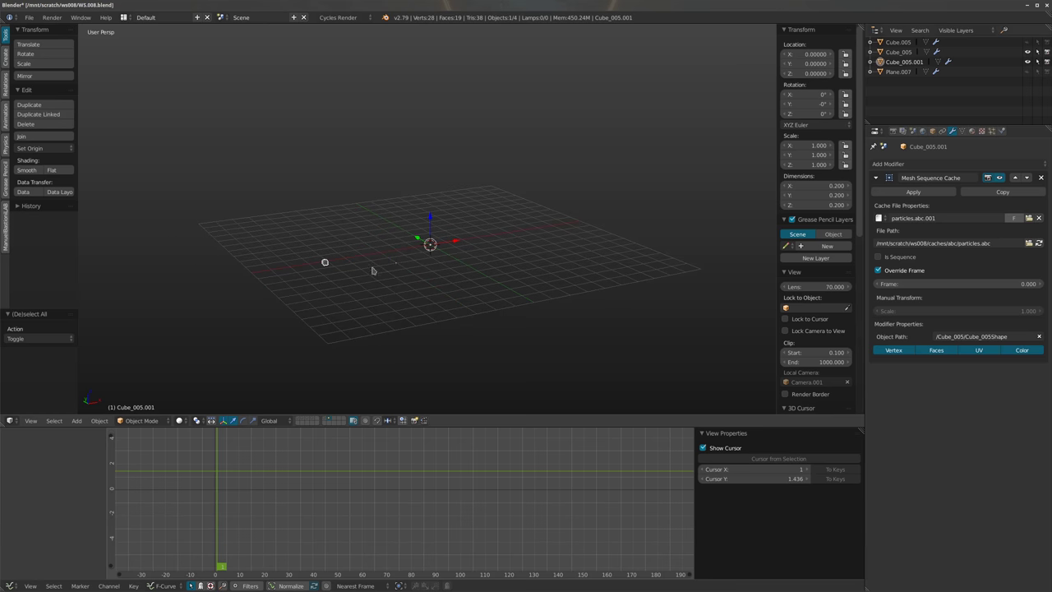
middle_click_drag(416, 243, 415, 247)
left_click(893, 287)
left_click(890, 301)
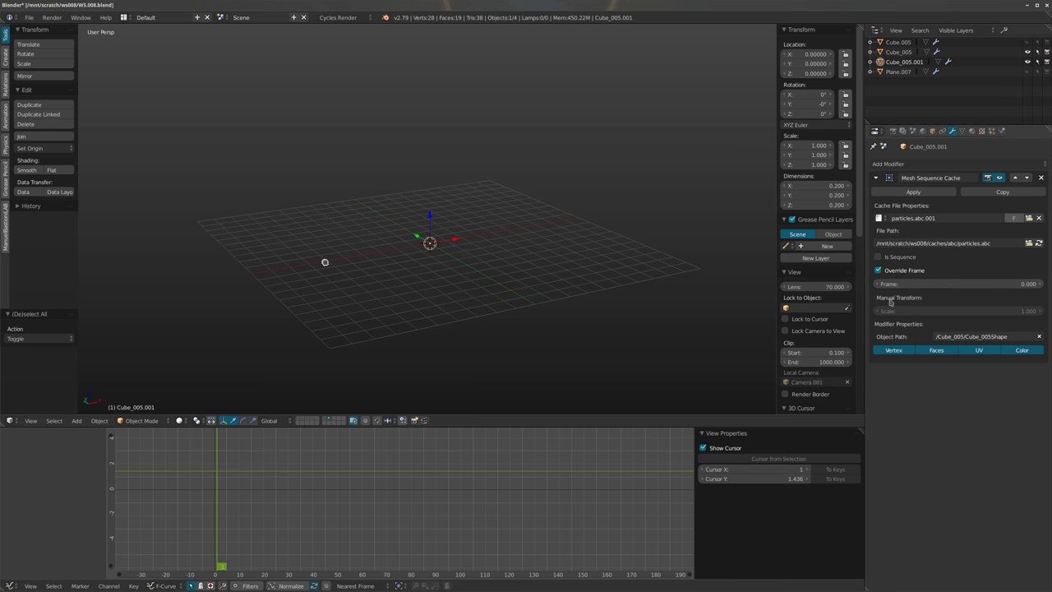
left_click(911, 283)
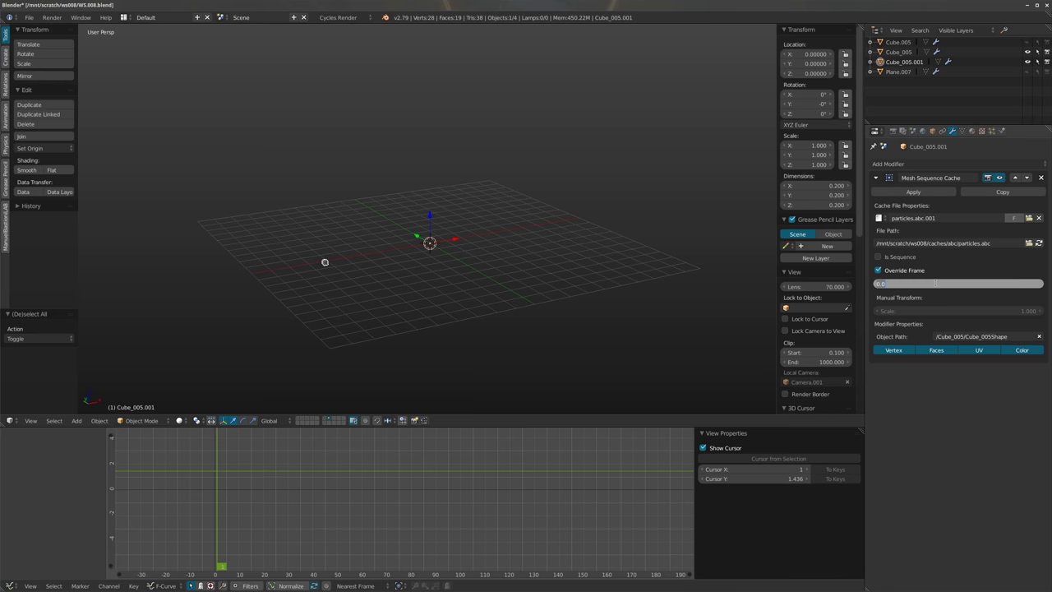
Rename the first imported object Cube_005 as ABC.001 and the second, Cube_005.001, as ABC.002
left_click(893, 52)
double_click(897, 52)
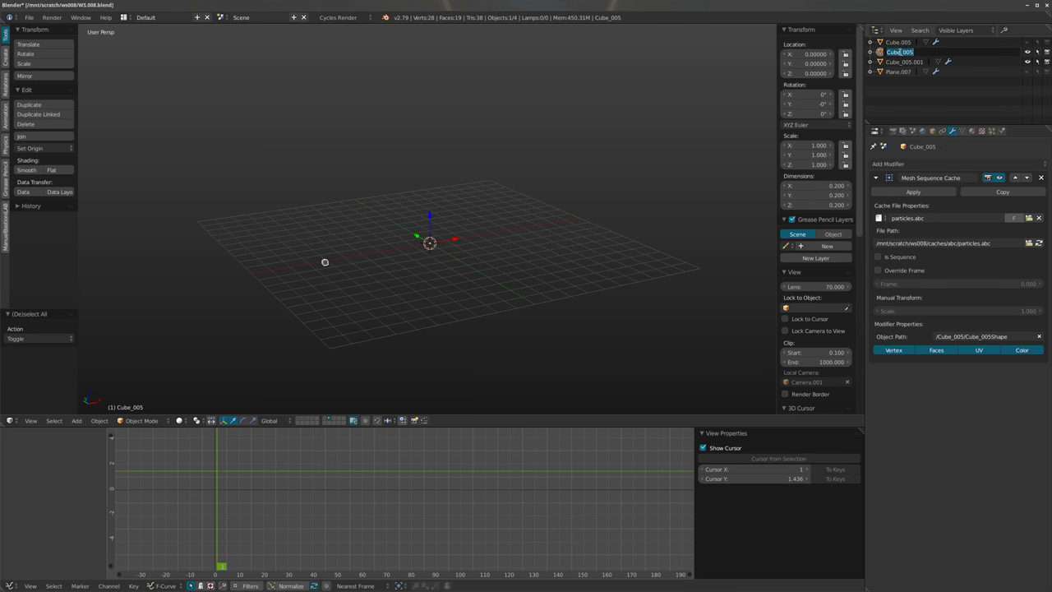
type("ABC.001")
key("Return")
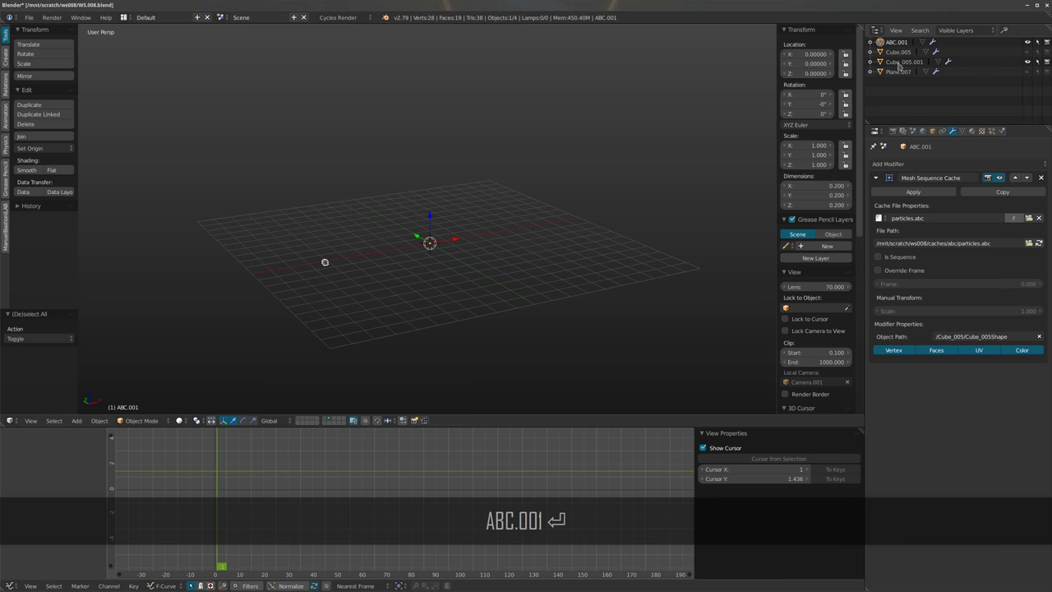
double_click(896, 63)
type("ABC.002")
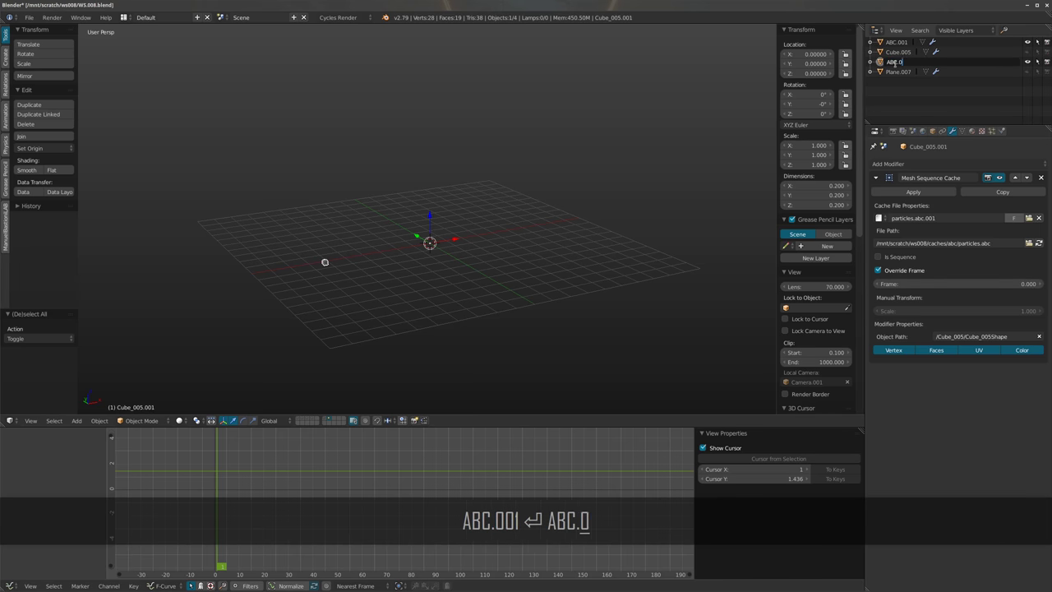
key("Return")
Play the animation to compare ABC.001 with ABC.002, and select ABC.002
left_click(897, 42)
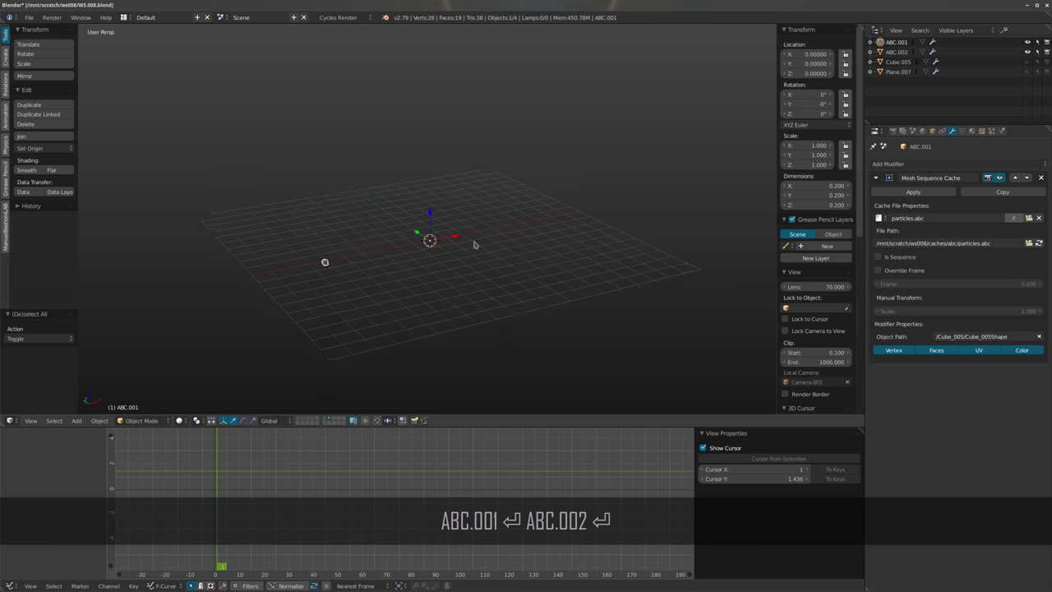
key("alt+a")
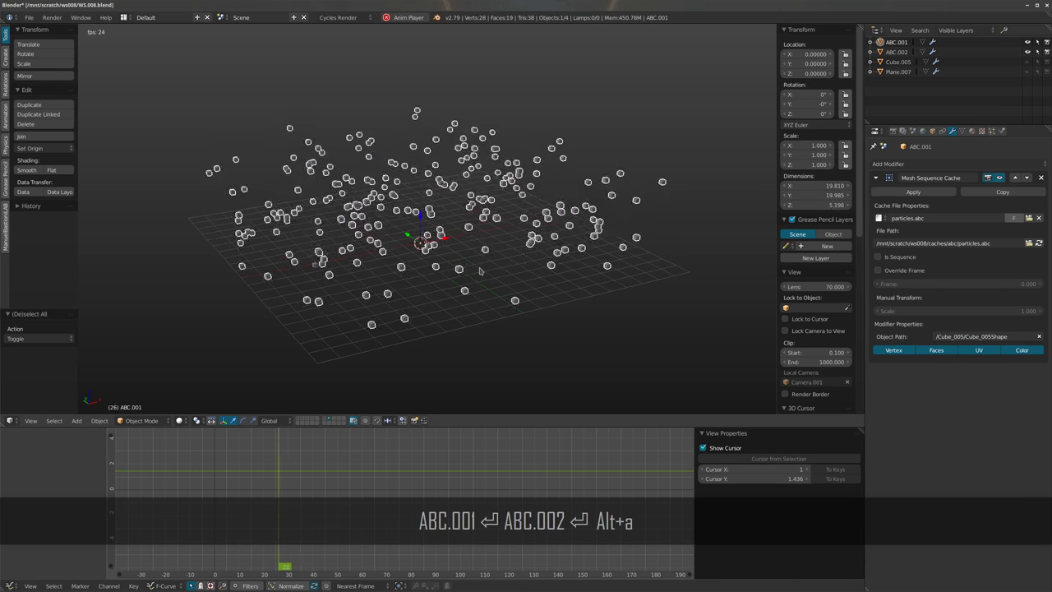
key("alt+a")
right_click(318, 265)
middle_click_drag(447, 305, 362, 198)
middle_click_drag(475, 304, 564, 291)
Set ABC.002's cache override frame to 121 and keyframe it at frame 1
key("shift+Left")
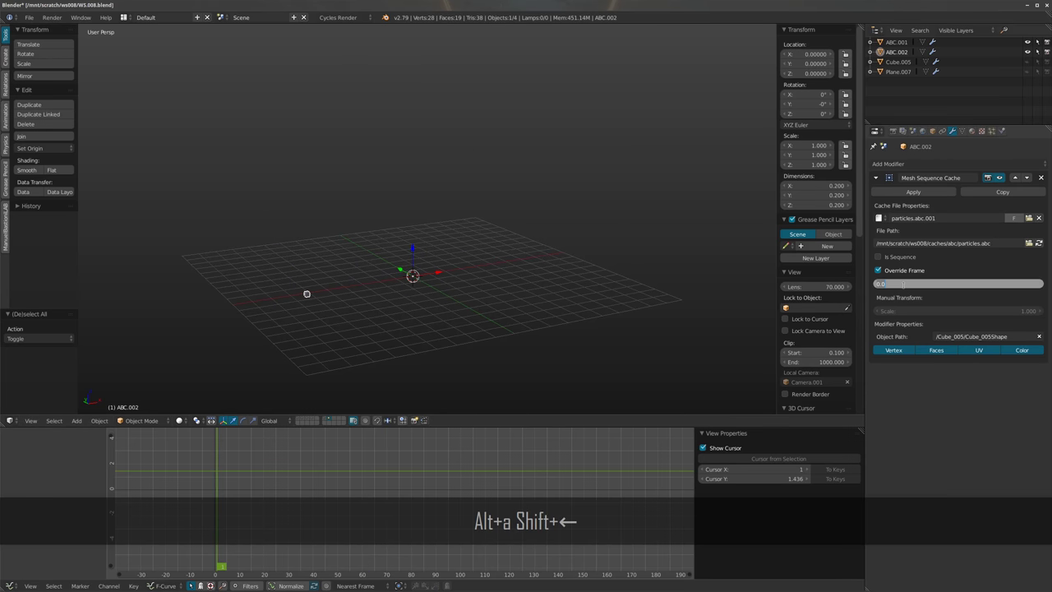
left_click(904, 285)
type("121")
key("Return")
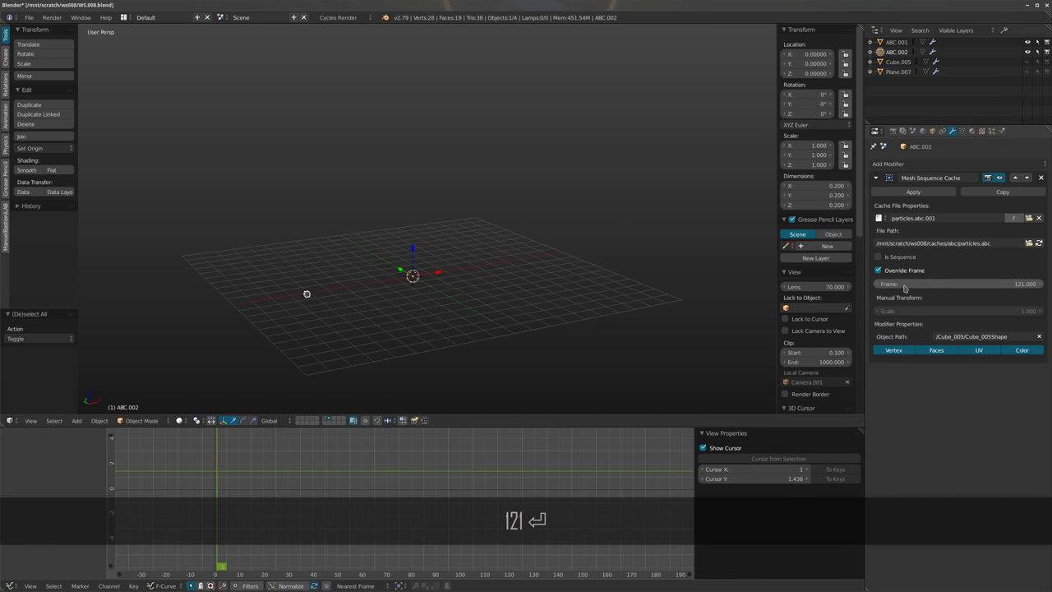
key("i")
Set ABC.002's cache override frame to 121+120 and keyframe it at frame 120
key("shift+Right")
left_click(911, 284)
type("12")
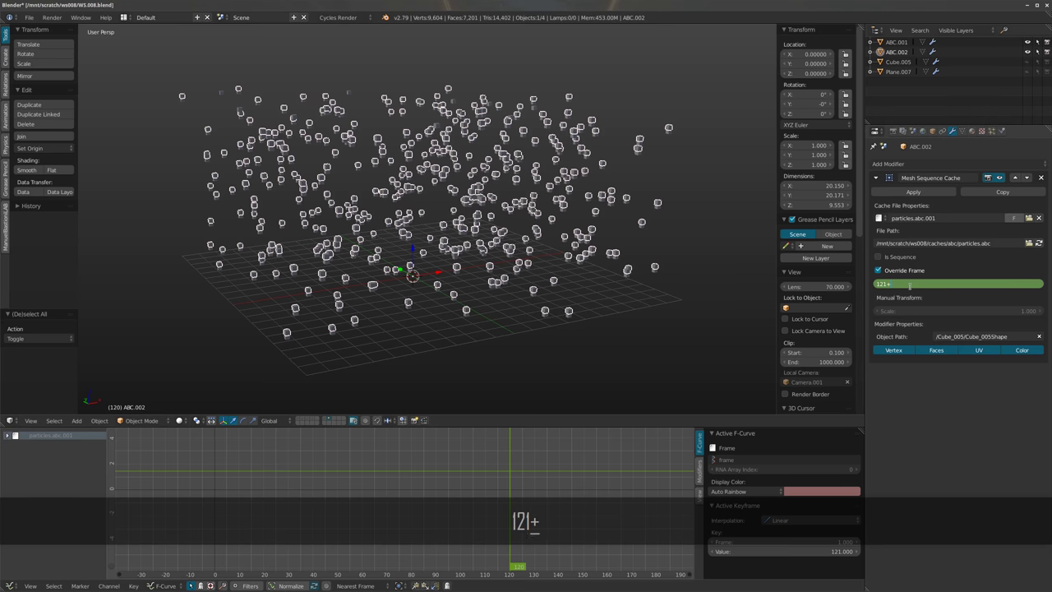
key("Return")
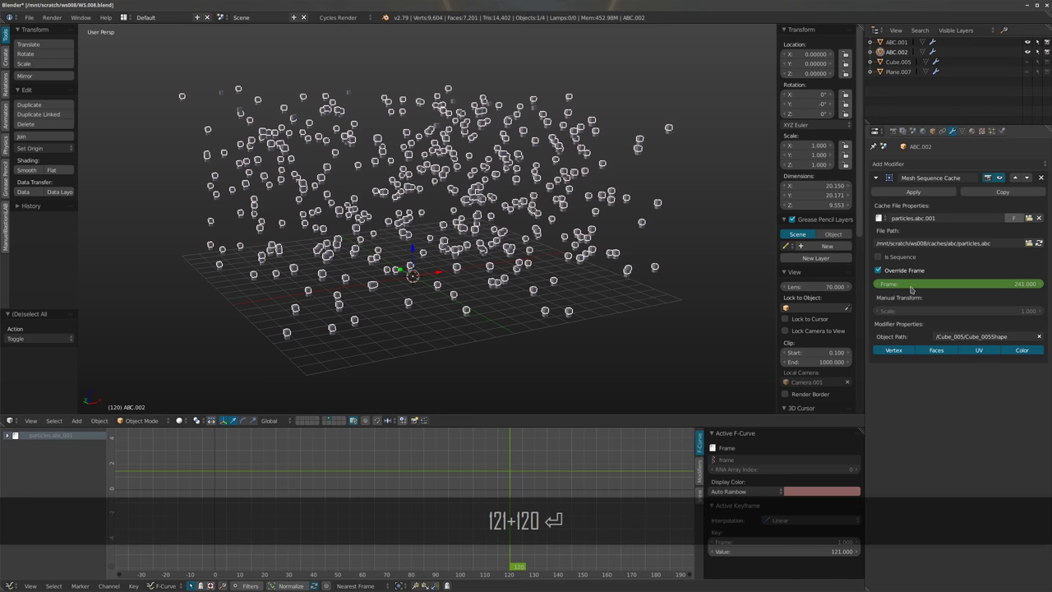
key("i")
Play the animation from the first frame to check both caches running together with the keyframed override
key("shift+Left")
key("alt+a")
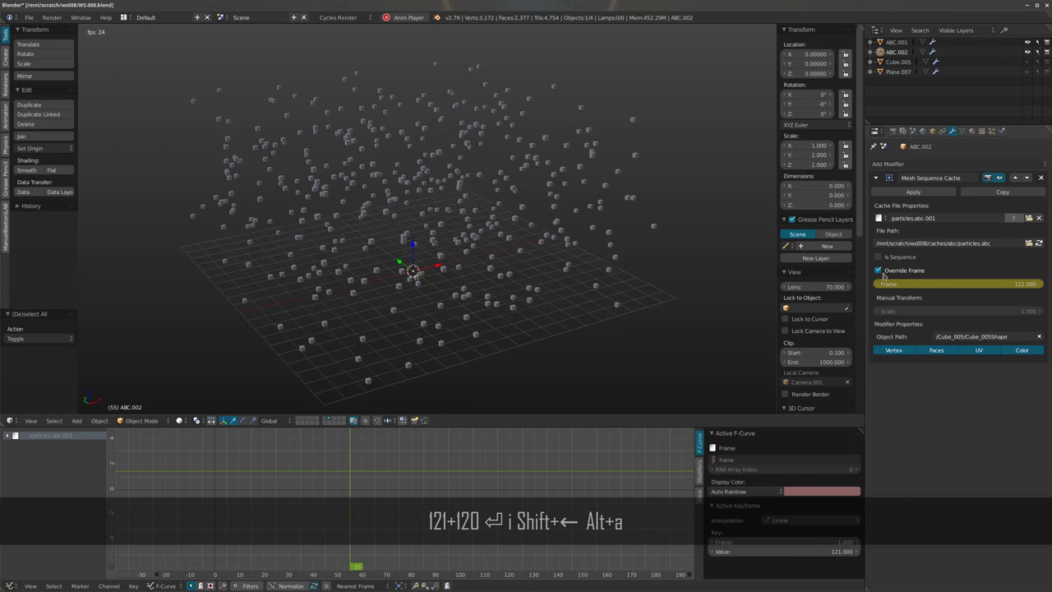
key("a")
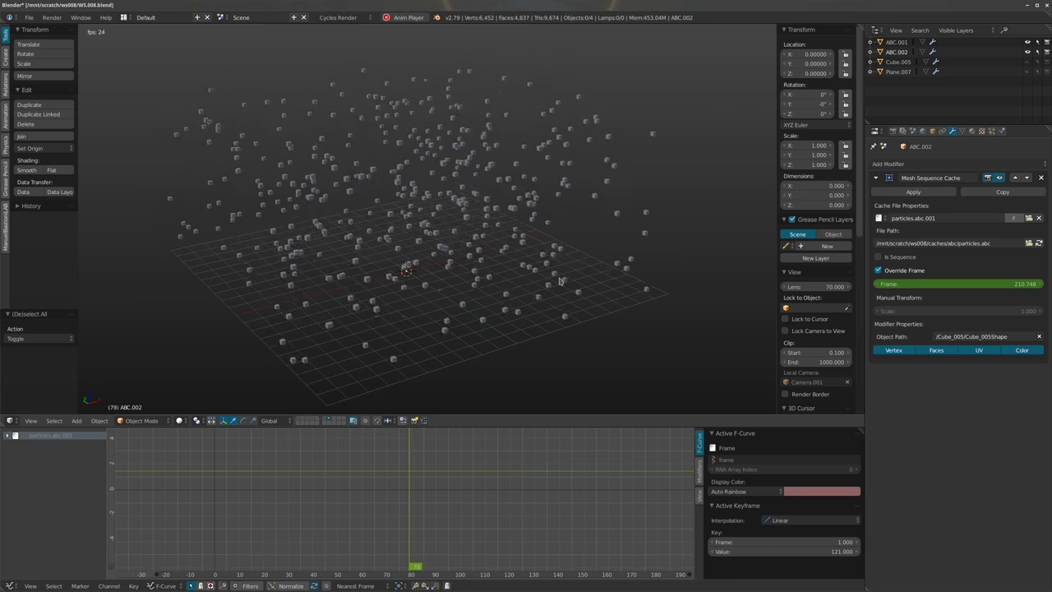
key("alt+a")
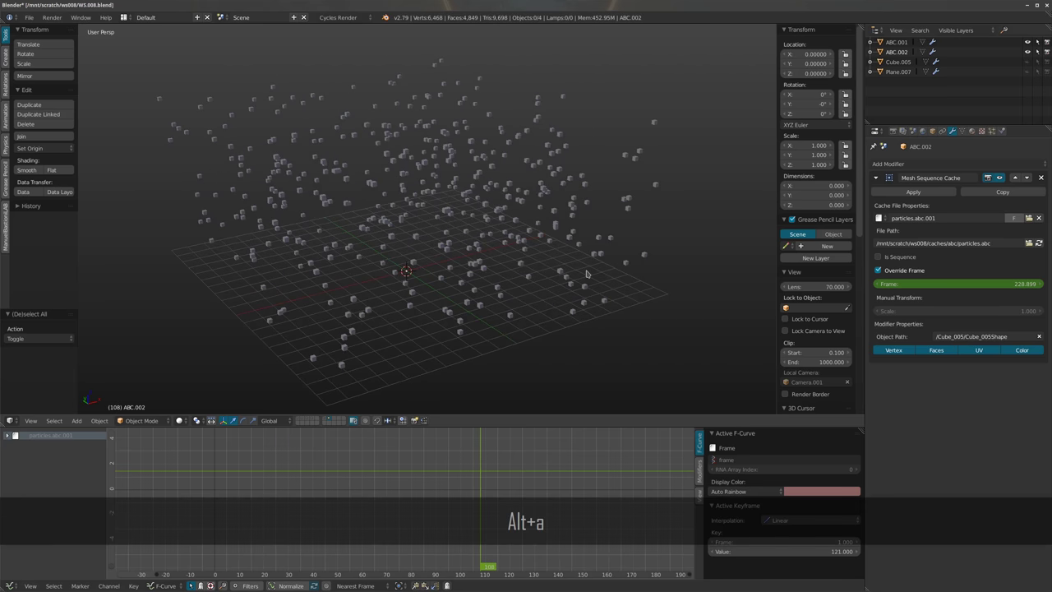
Clear all keyframes from ABC.002's cache override frame
key("shift+Left")
right_click(920, 285)
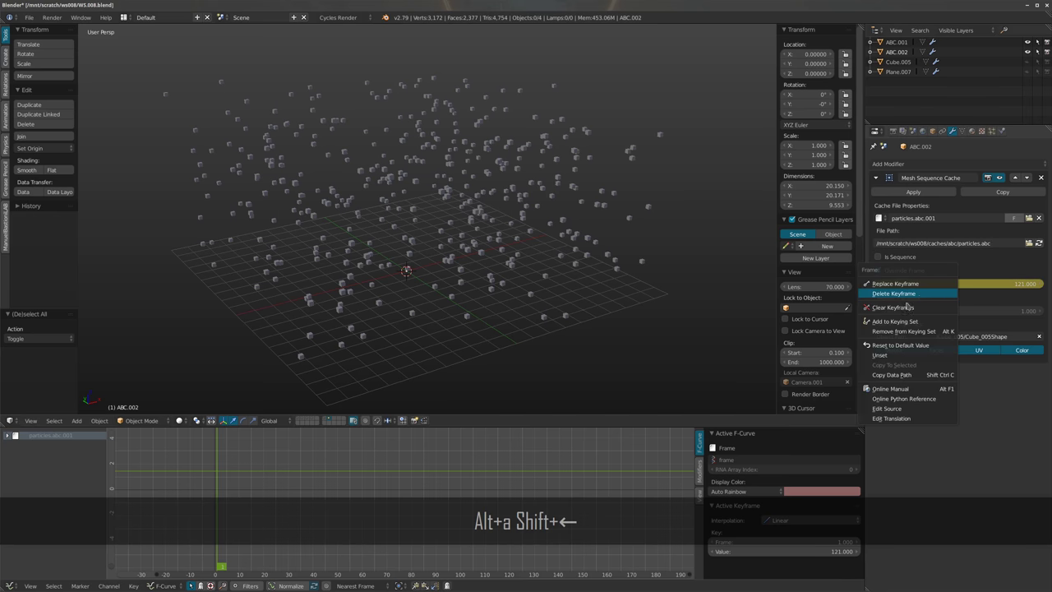
left_click(908, 307)
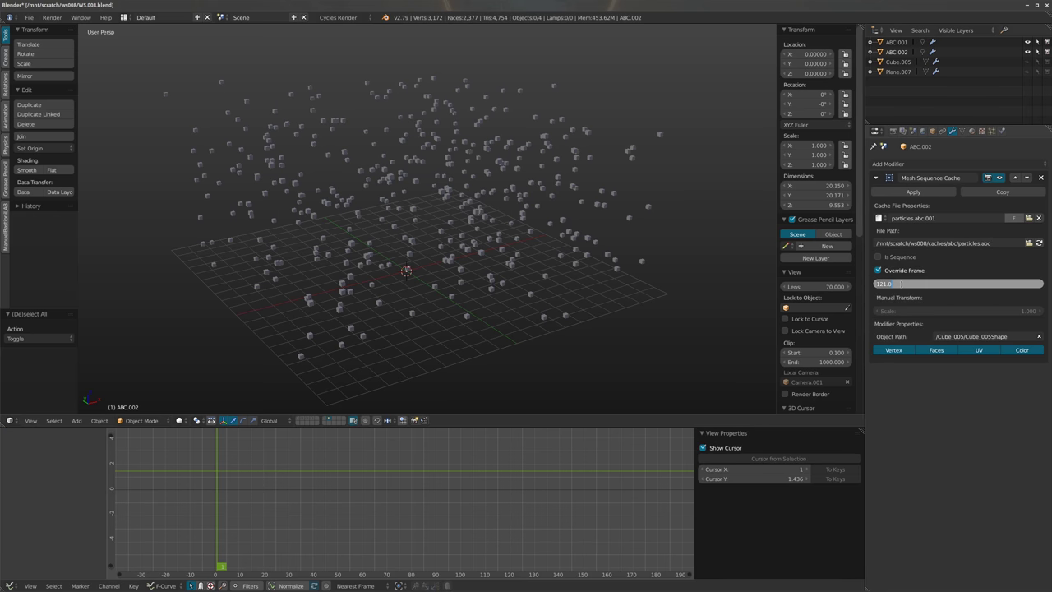
Drive ABC.002's cache override frame with the expression #frame+120
type("#f")
type("rame")
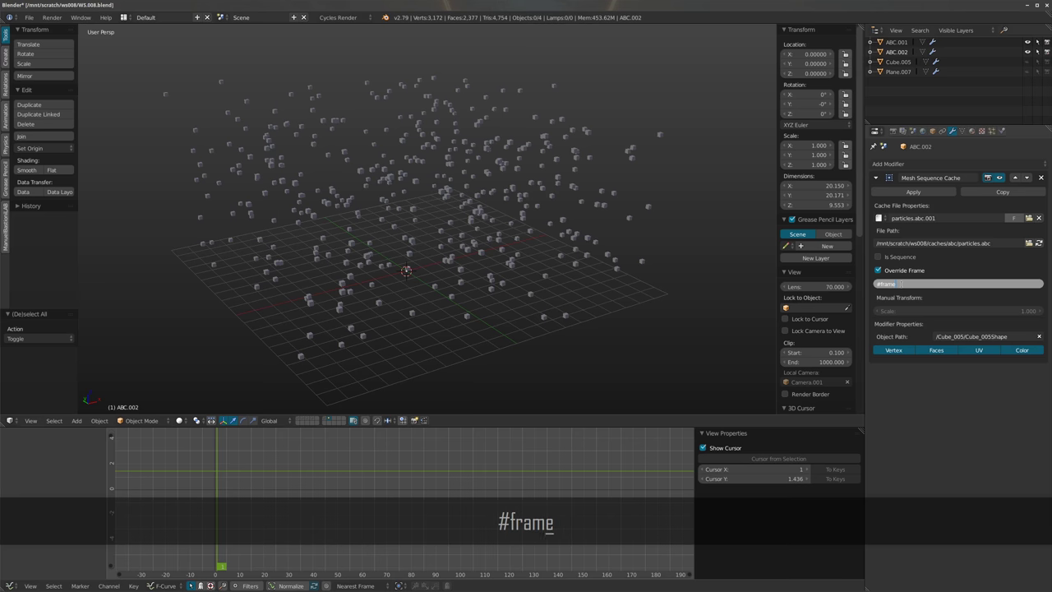
type("+121")
key("BackSpace")
type("0")
key("Return")
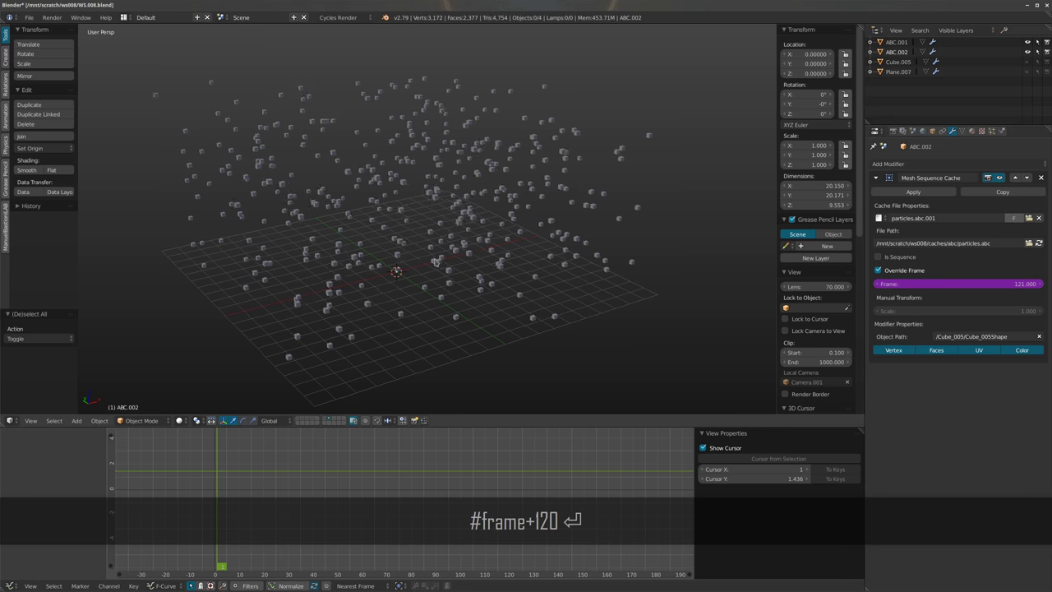
Play the animation and examine the looping particle cubes from different angles
key("alt+a")
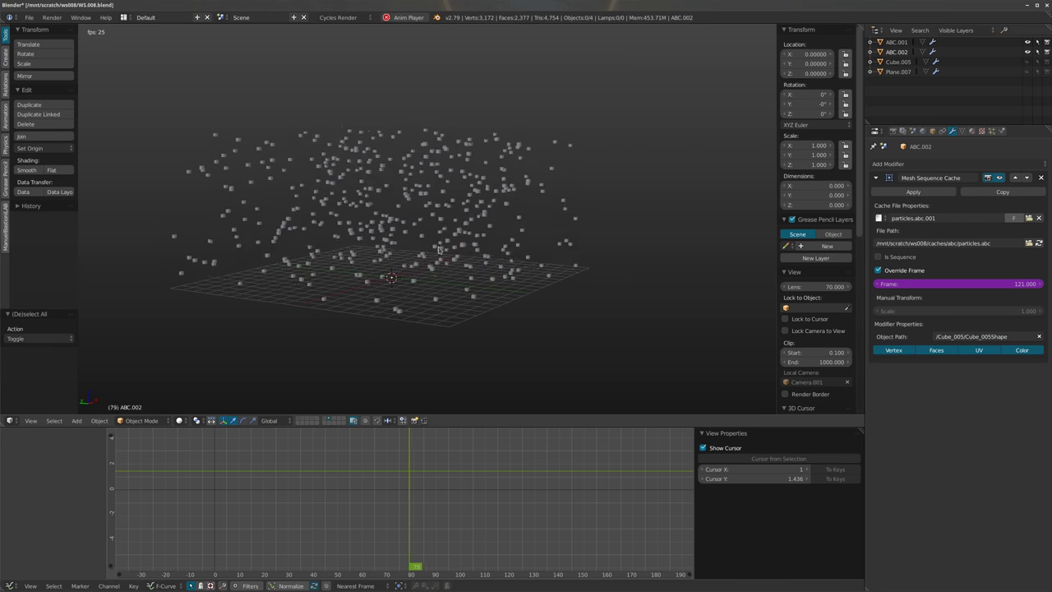
middle_click_drag(498, 250, 411, 299)
scroll(404, 296, "down", 1)
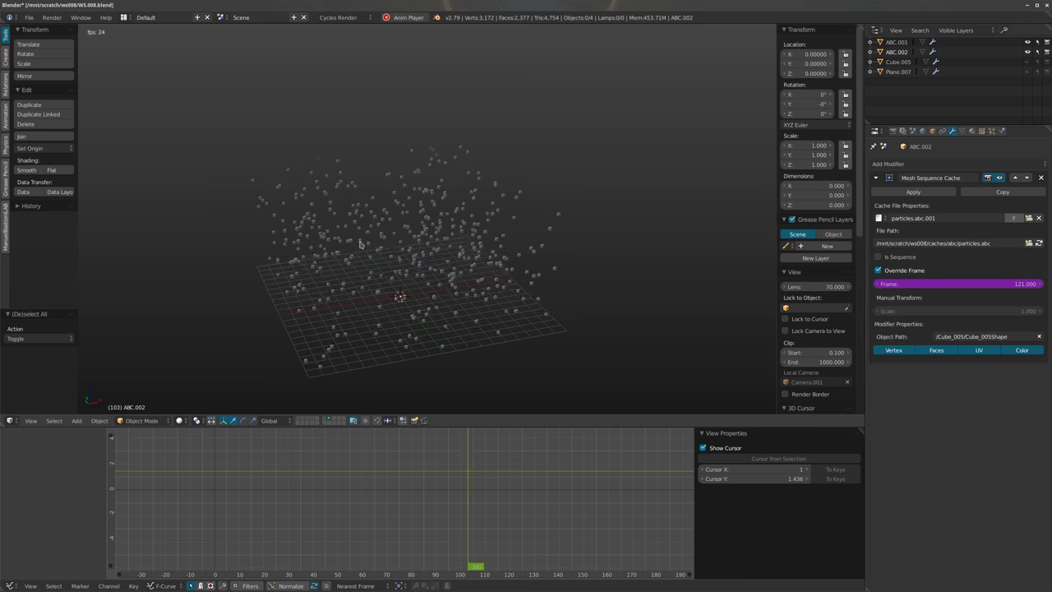
middle_click_drag(360, 245, 374, 254, "shift")
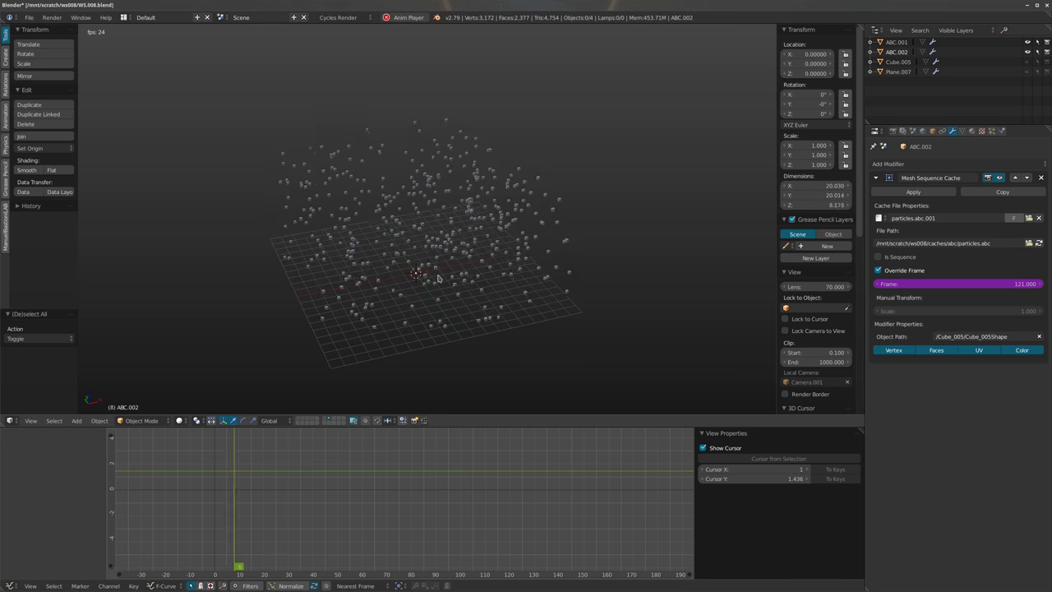
Stop the particle animation and launch GIMP
middle_click_drag(438, 279, 462, 245)
key("alt+a")
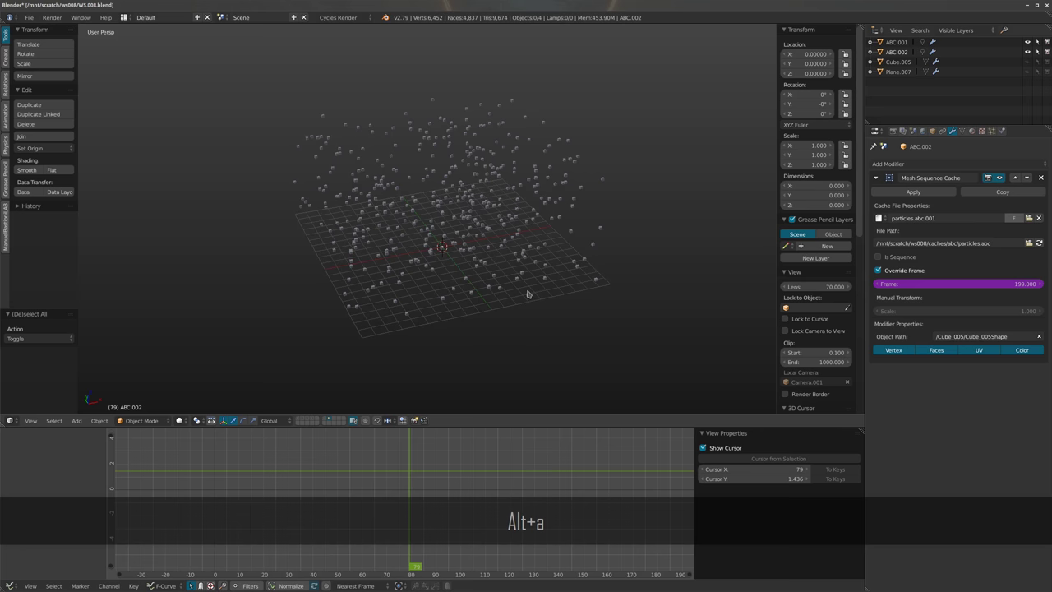
mouse_move(504, 590)
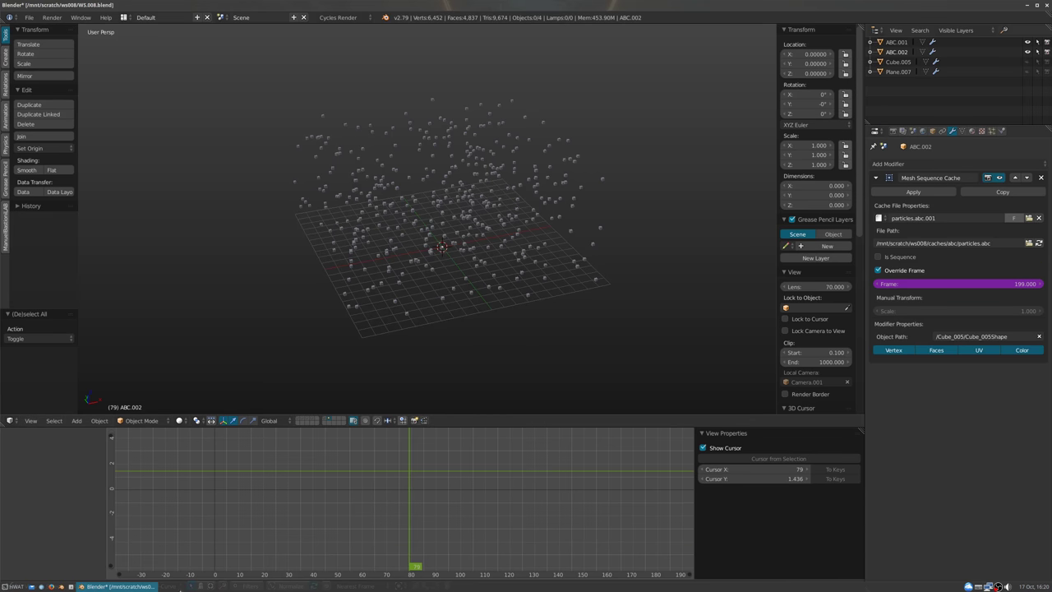
left_click(15, 586)
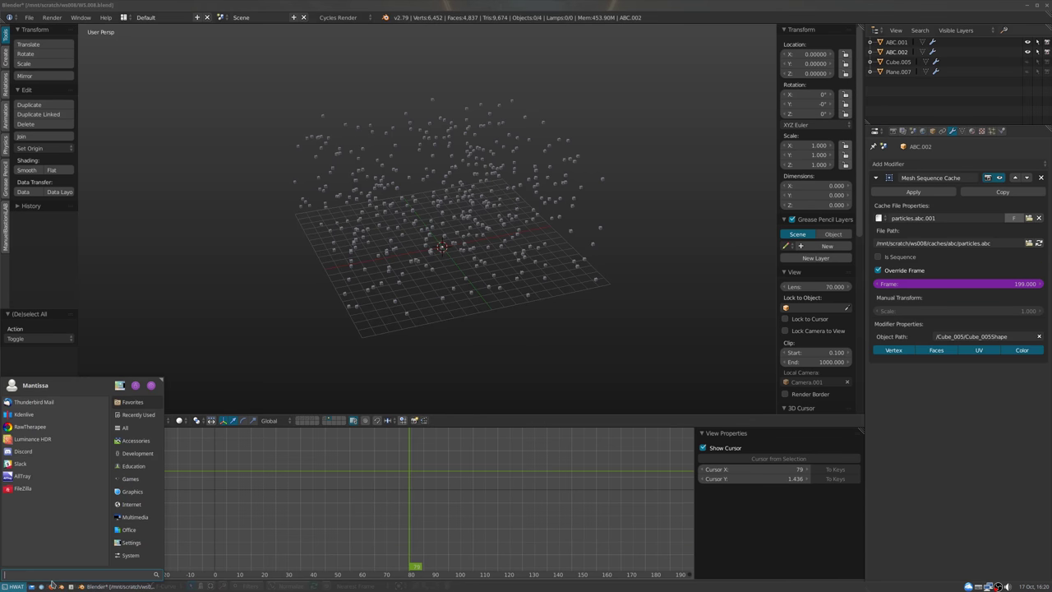
type("gimp")
key("Return")
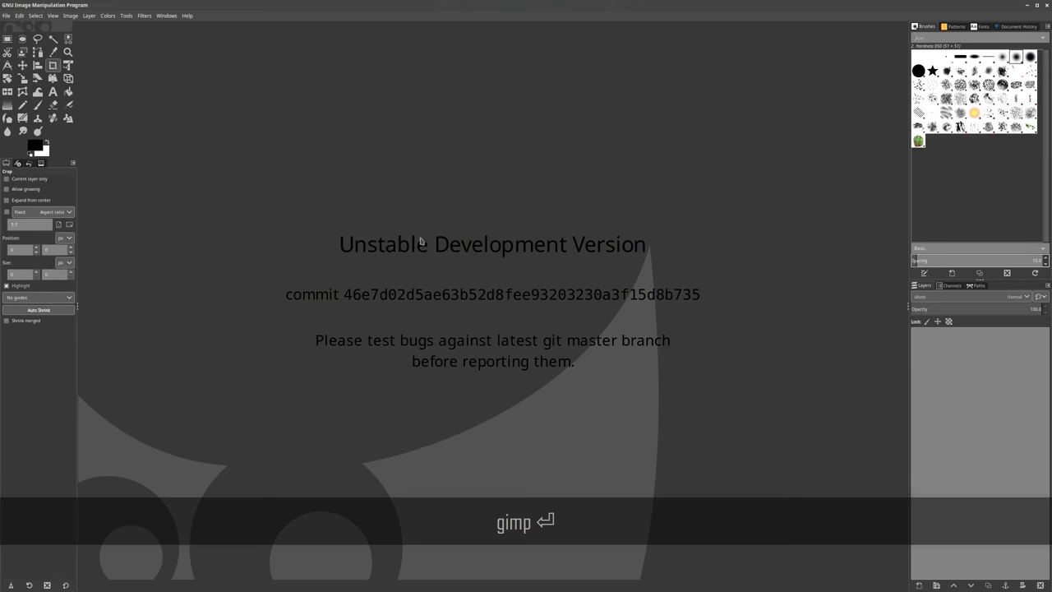
Open the Alpine 02-bump.png height map from the projects folder
left_click(5, 15)
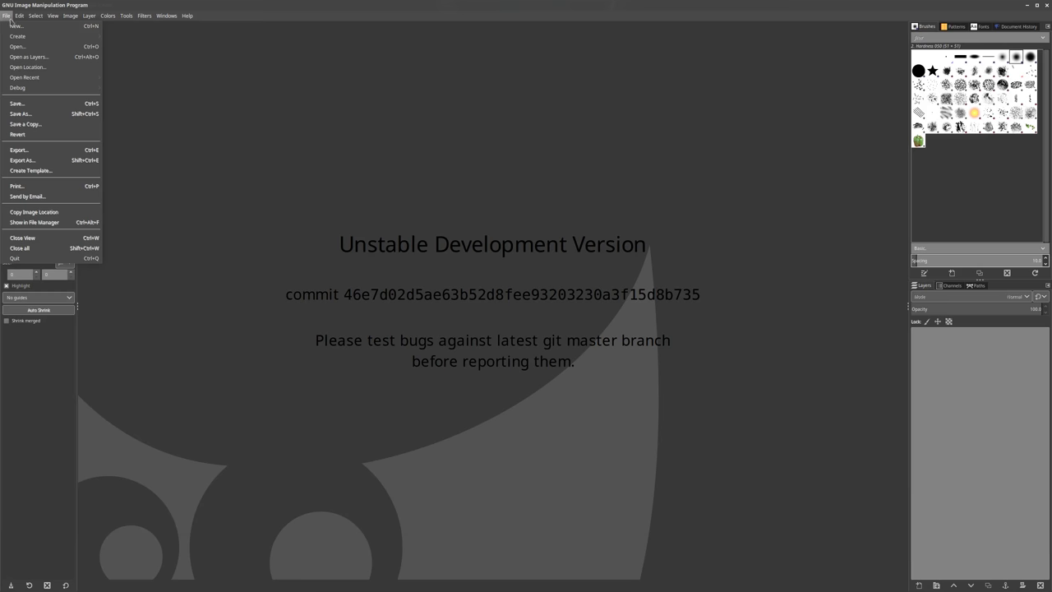
left_click(36, 48)
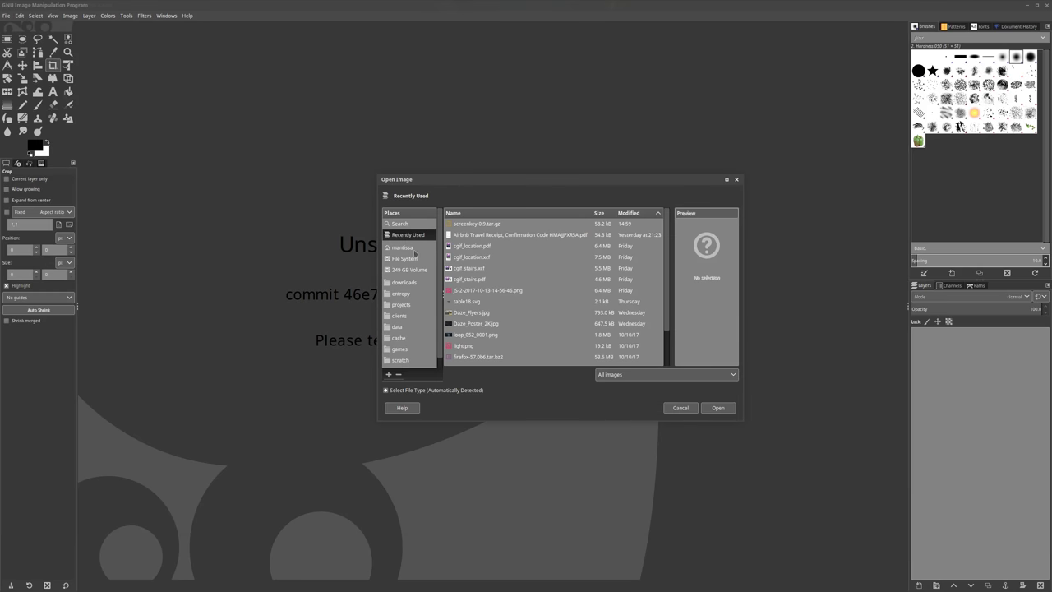
left_click(401, 304)
scroll(525, 305, "down", 3)
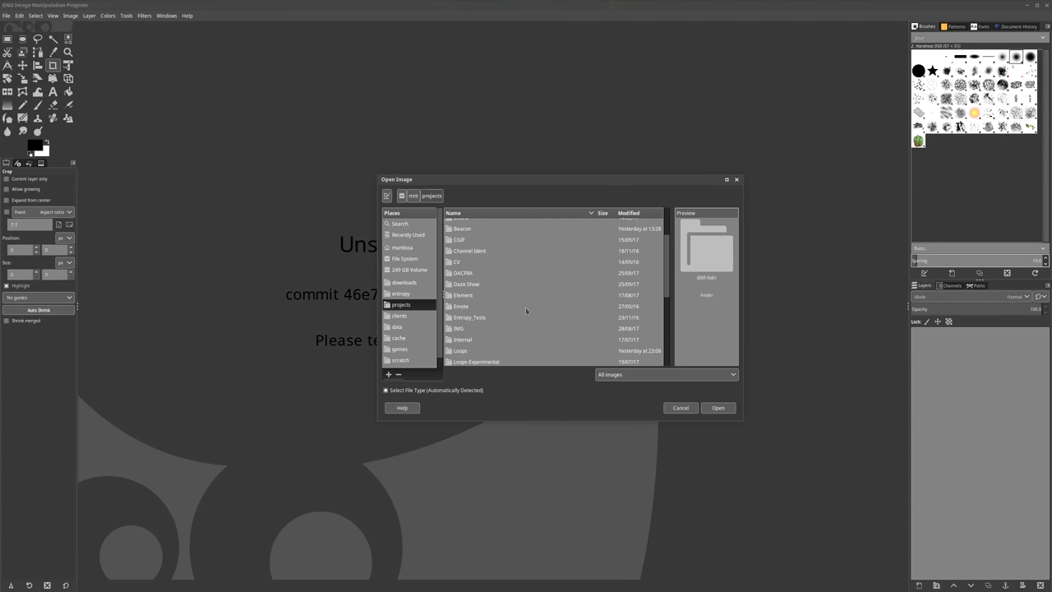
scroll(524, 314, "down", 1)
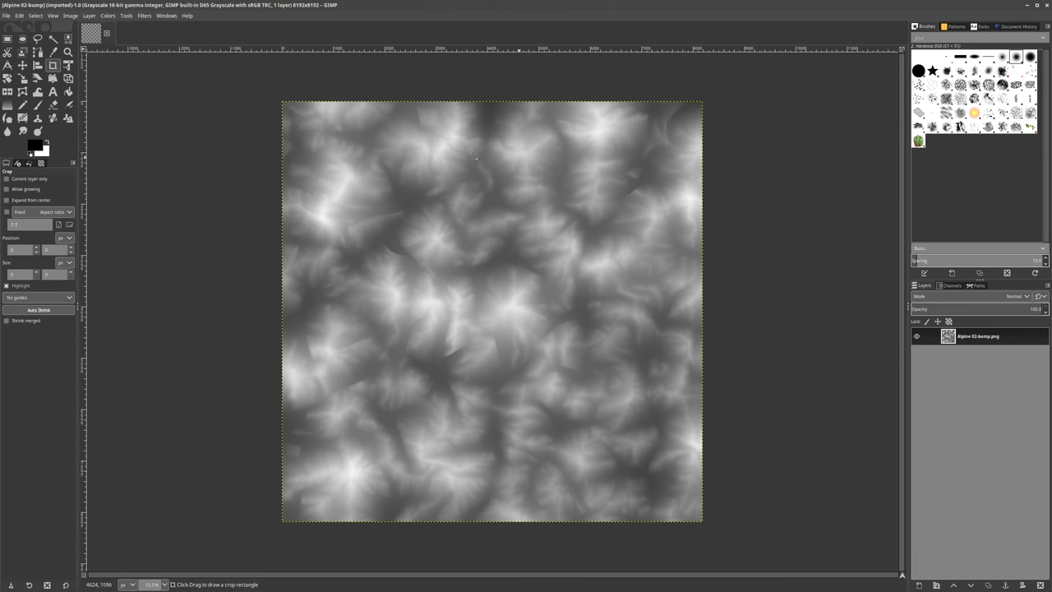
Draw a rectangular selection about 7408 × 7520 px just inside the height map's edges and invert it to select the border
key("r")
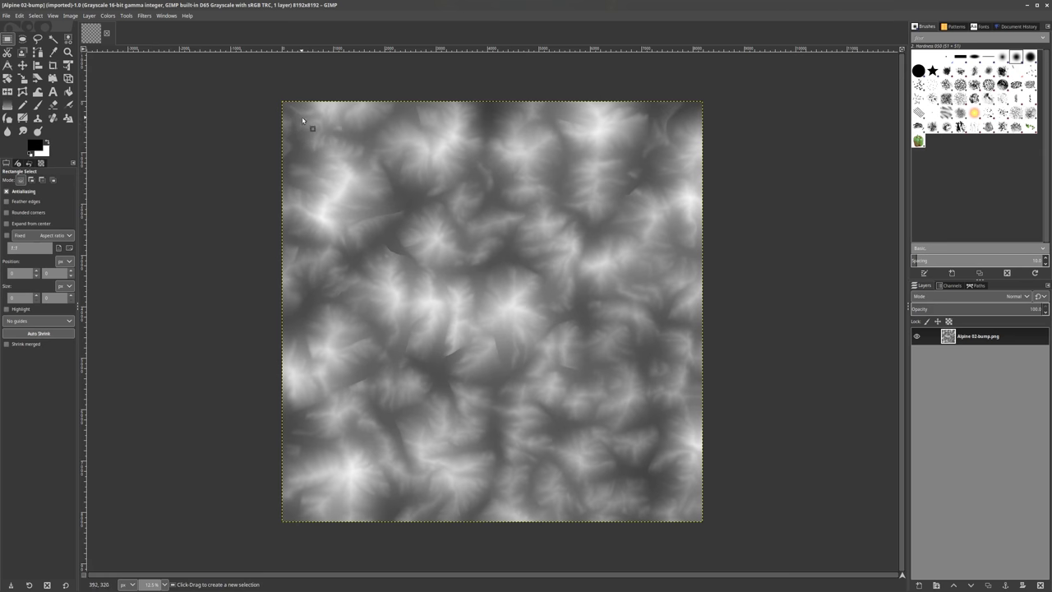
left_click_drag(301, 121, 685, 510)
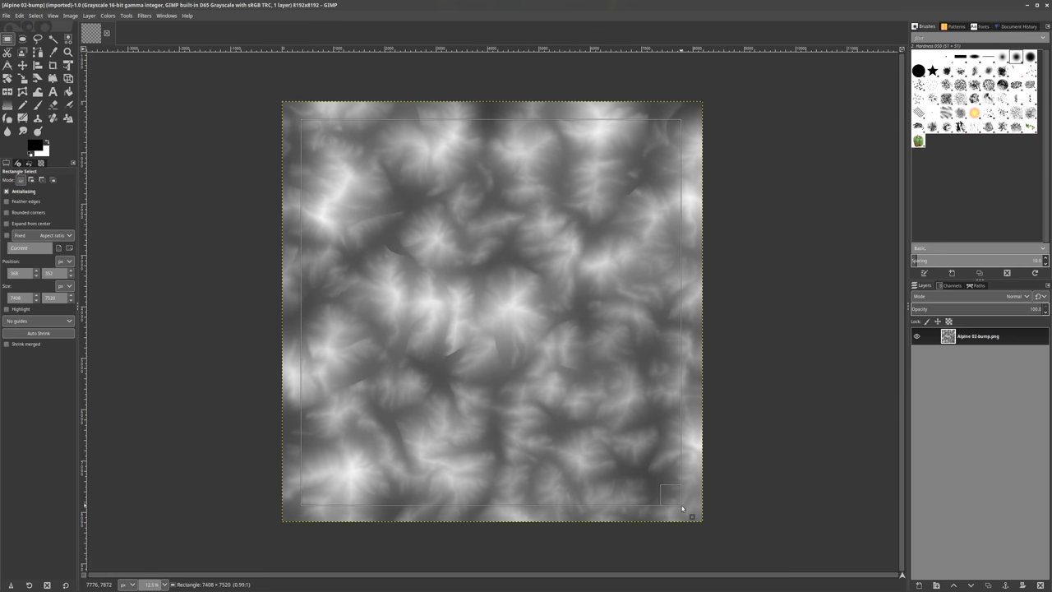
left_click_drag(681, 508, 681, 508)
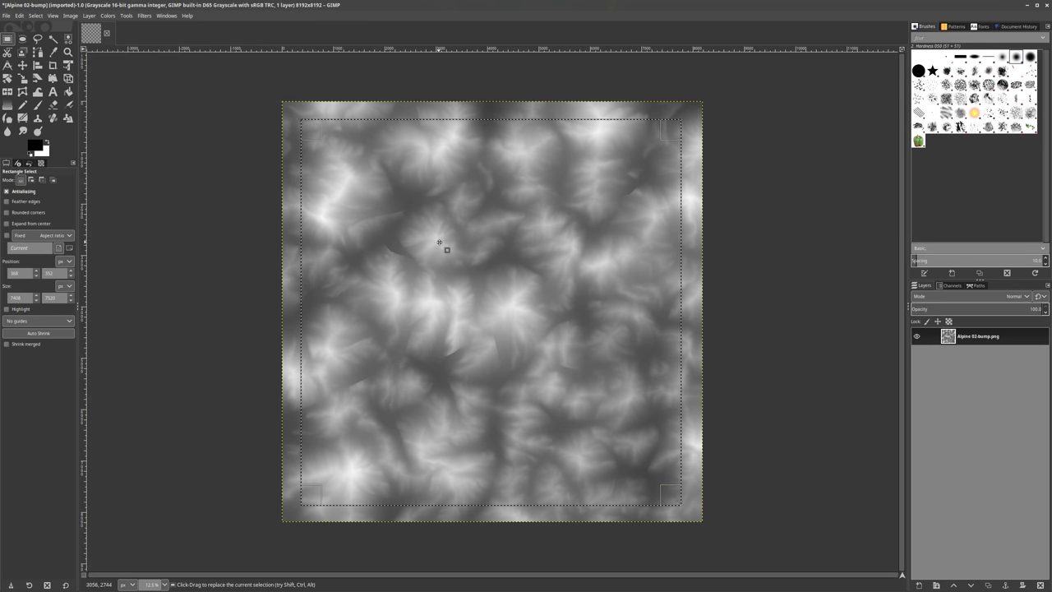
left_click(70, 15)
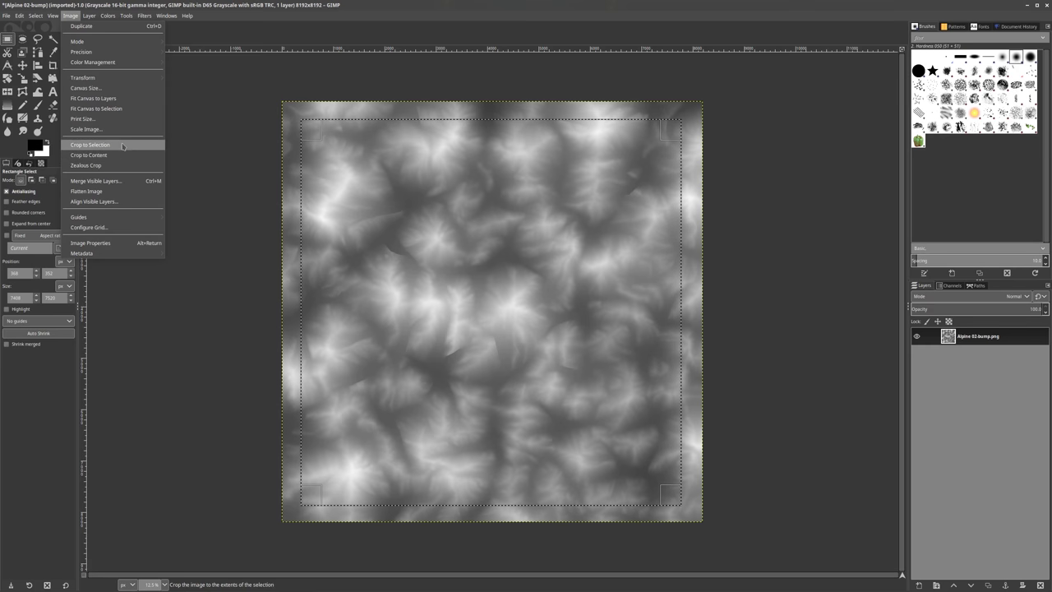
mouse_move(35, 16)
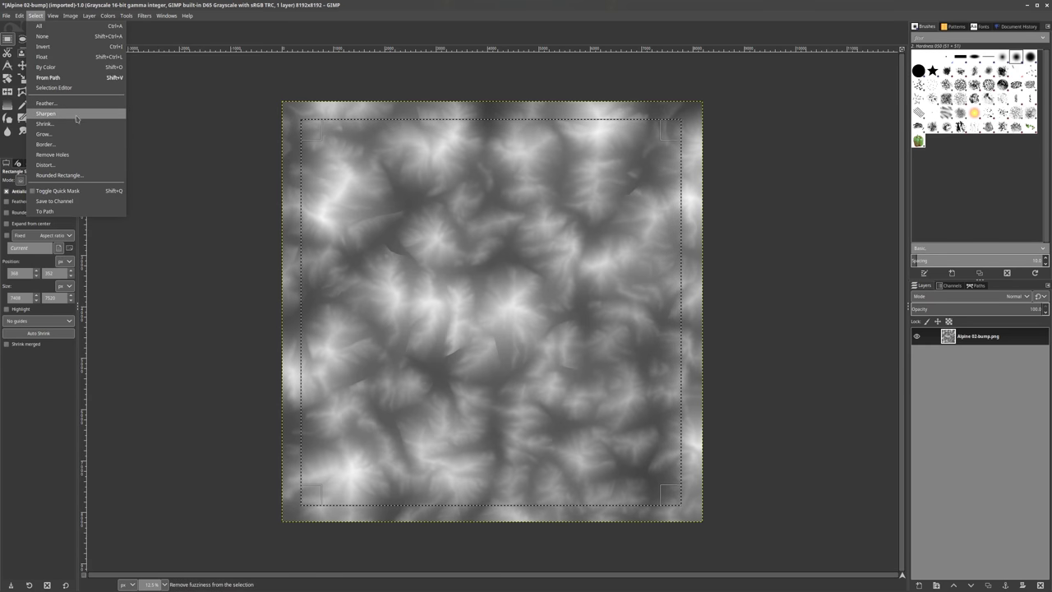
left_click(43, 46)
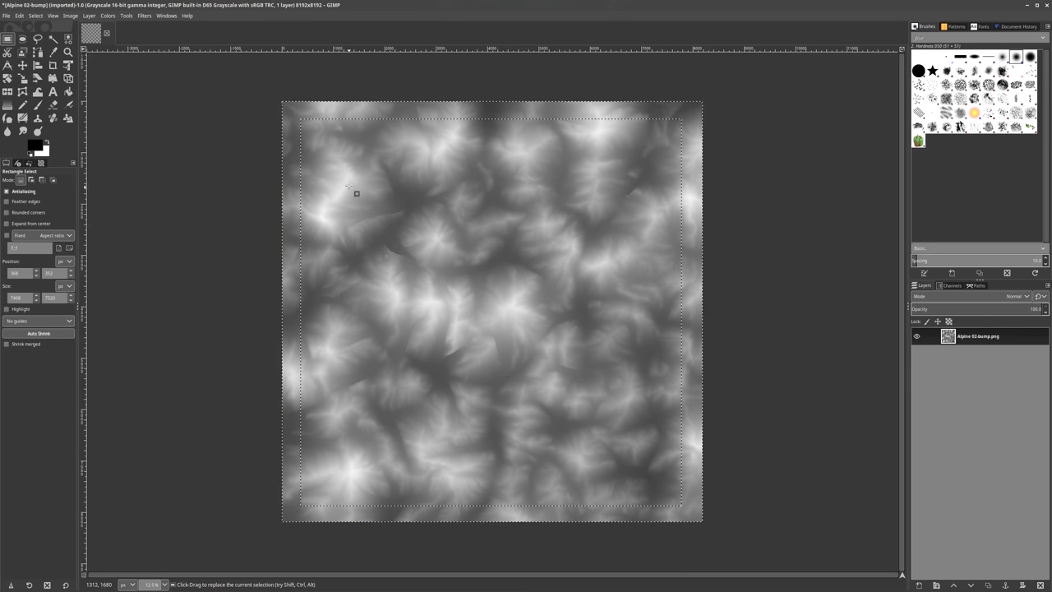
Feather the border selection by 250 px
left_click(70, 16)
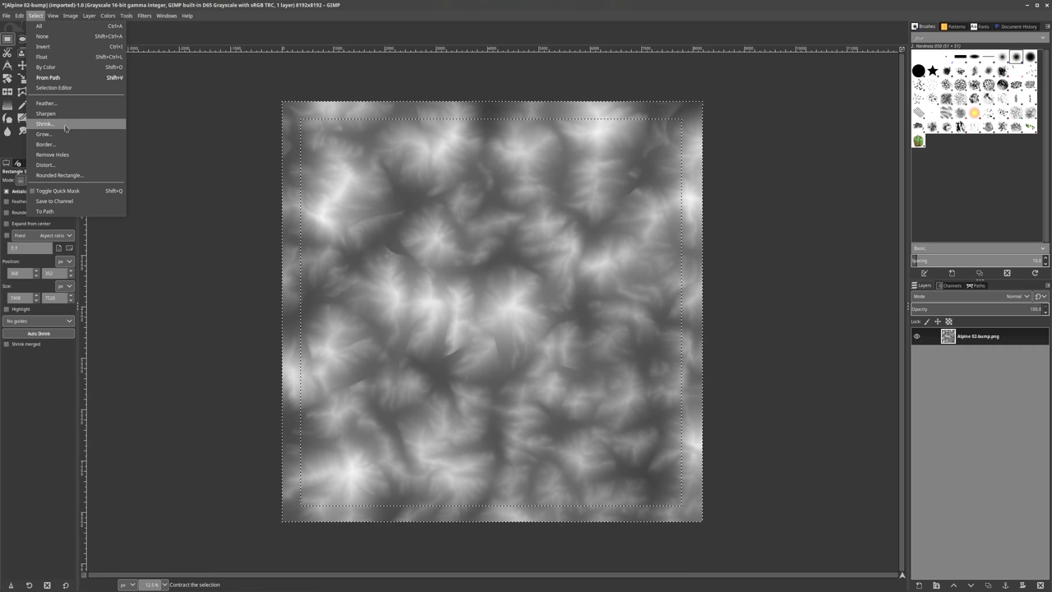
left_click(49, 102)
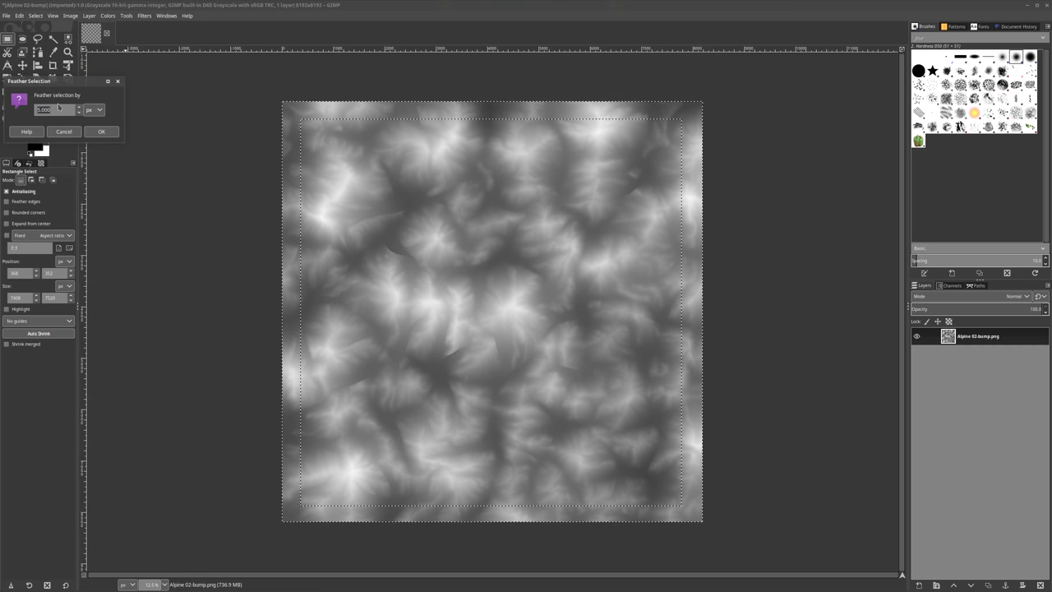
type("250")
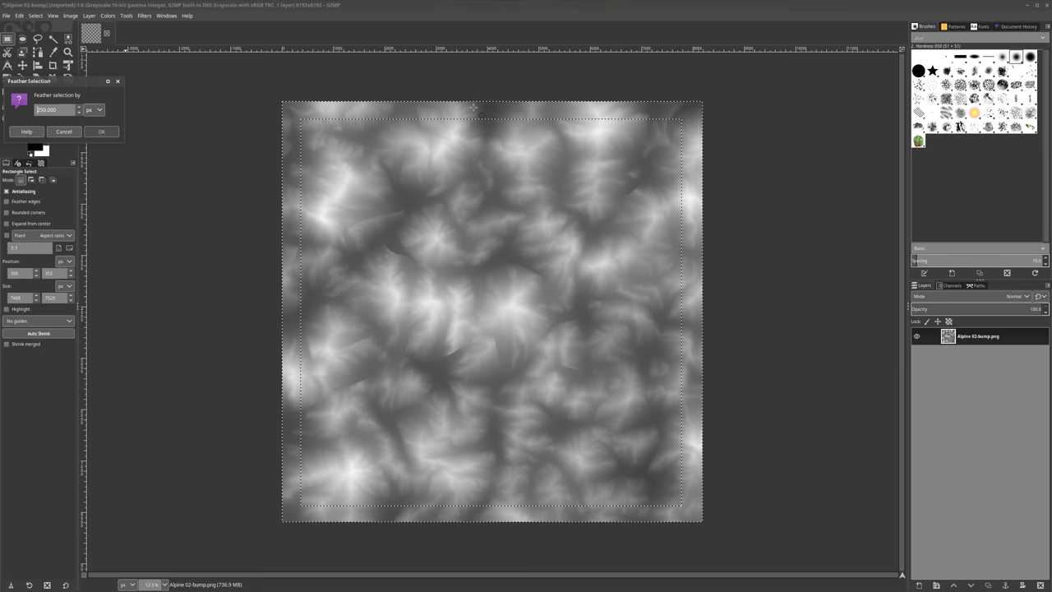
key("Return")
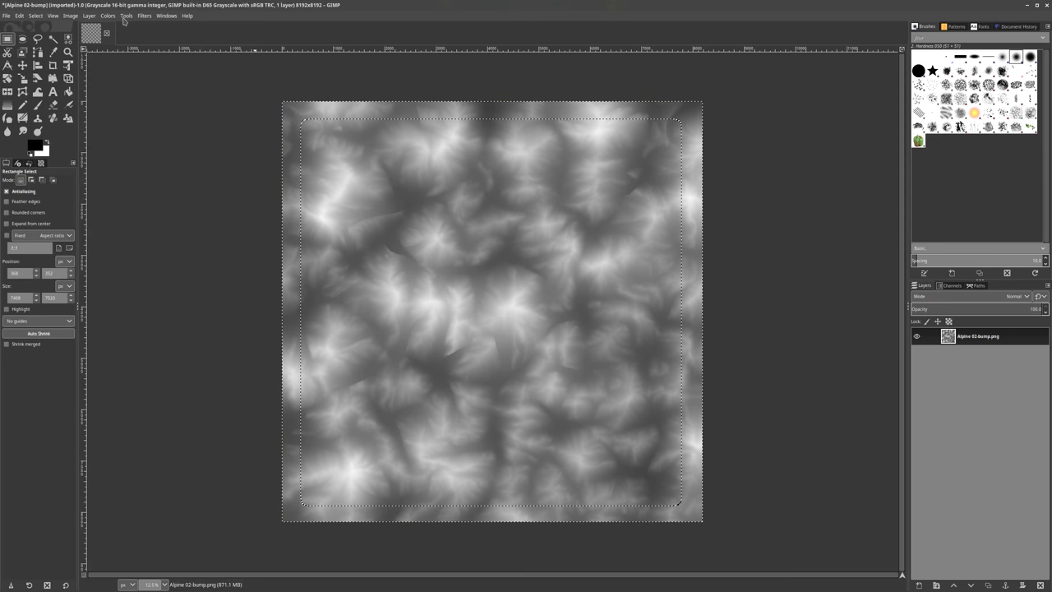
Apply the Tile Seamless filter to the feathered border of the height map and clear the selection
left_click(124, 17)
mouse_move(144, 16)
mouse_move(235, 165)
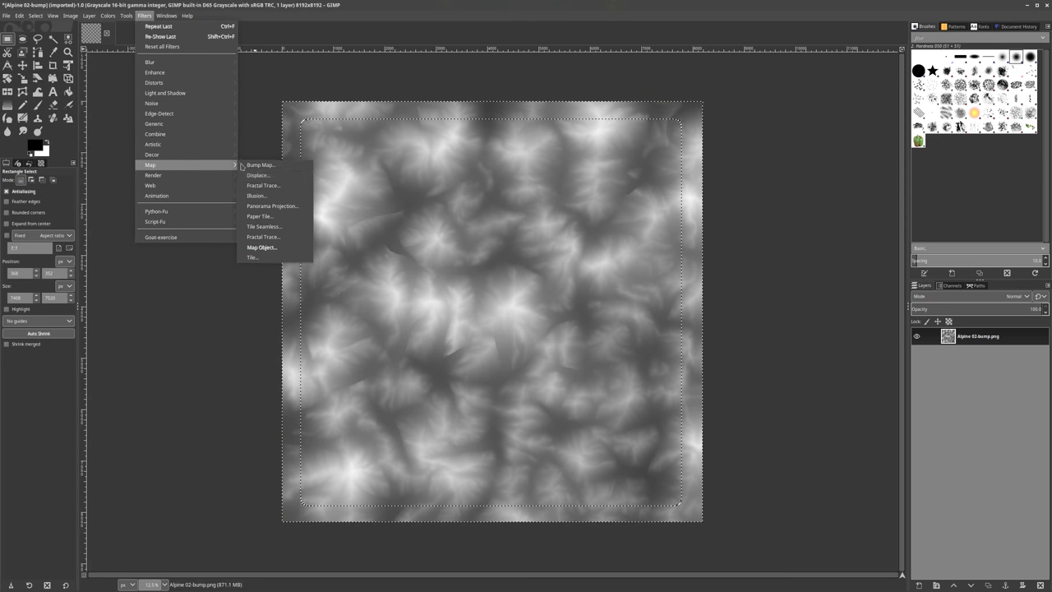
left_click(263, 226)
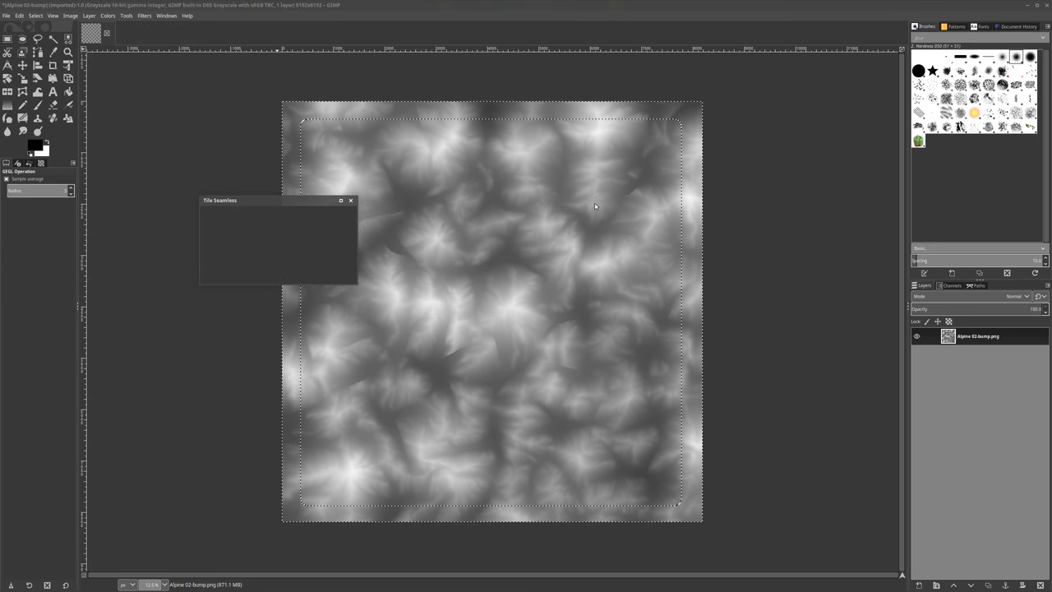
left_click_drag(292, 200, 194, 102)
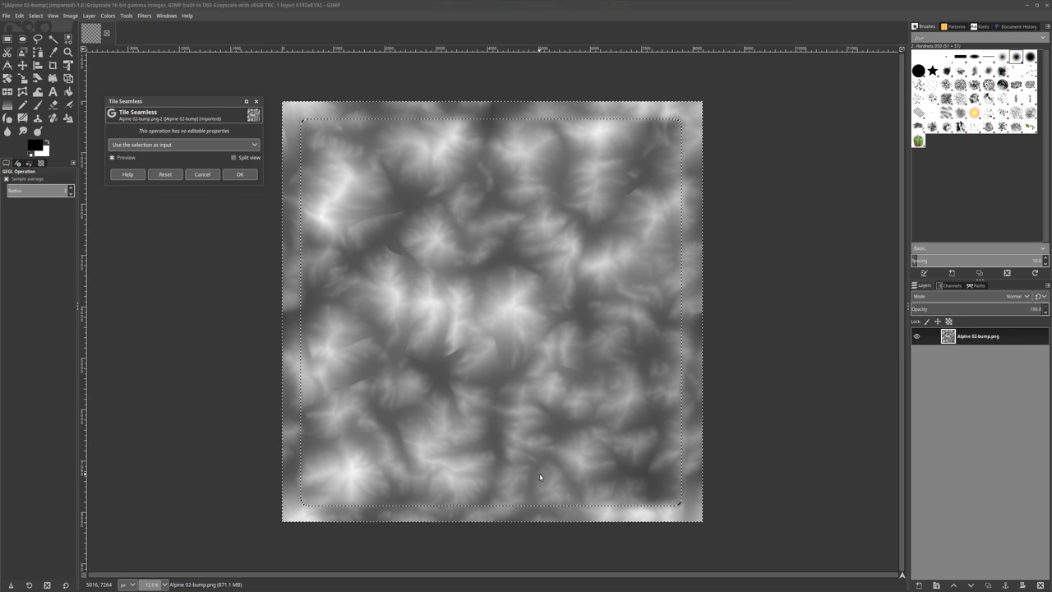
left_click(249, 177)
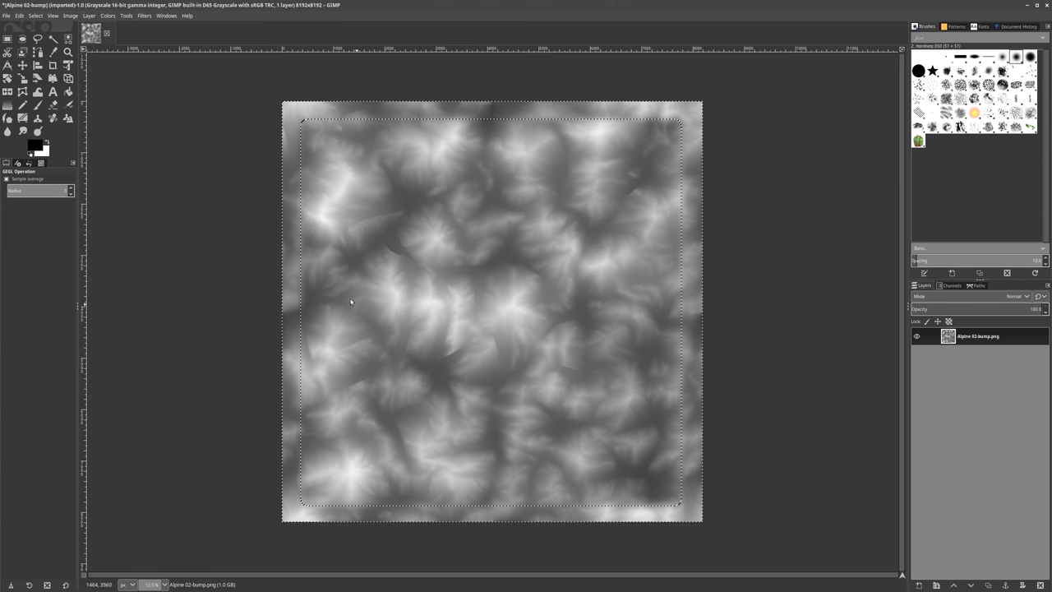
left_click(35, 15)
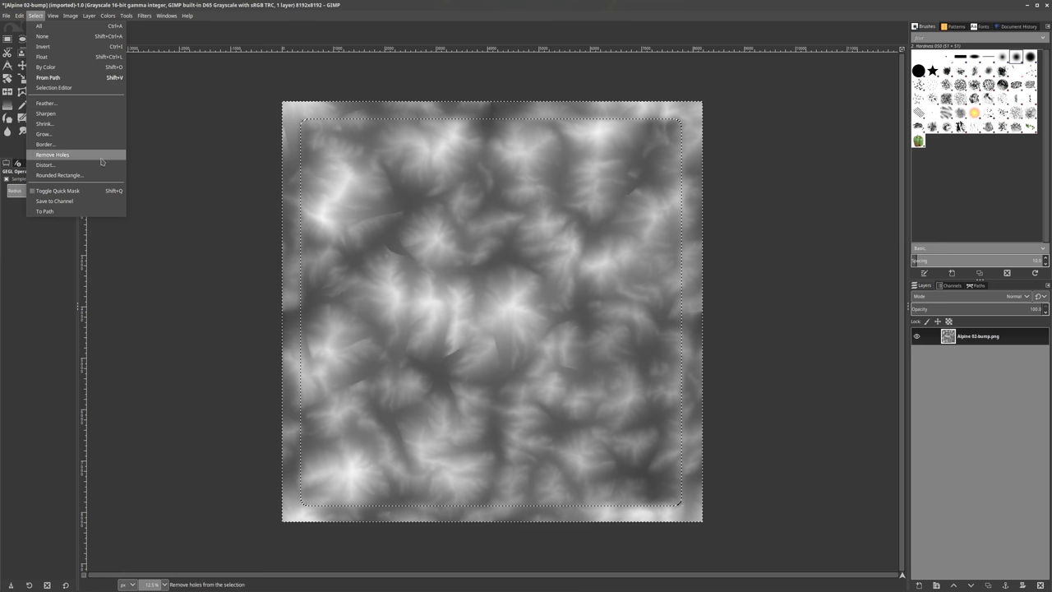
left_click(49, 36)
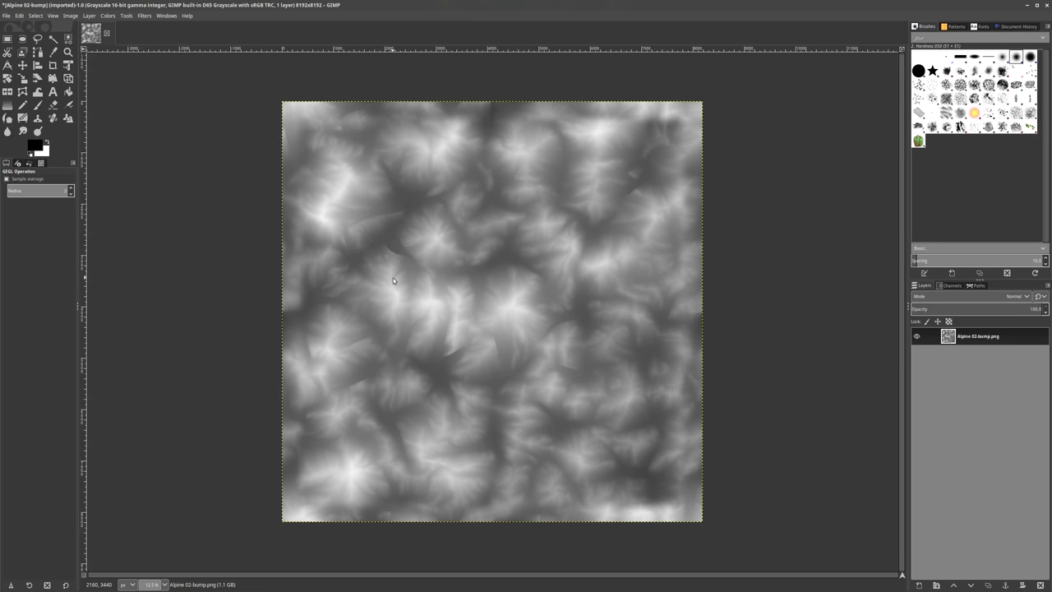
Switch back to Blender, show the long terrain's layer and examine the Plane's Displace, Mirror and Array modifiers
mouse_move(232, 589)
left_click(117, 587)
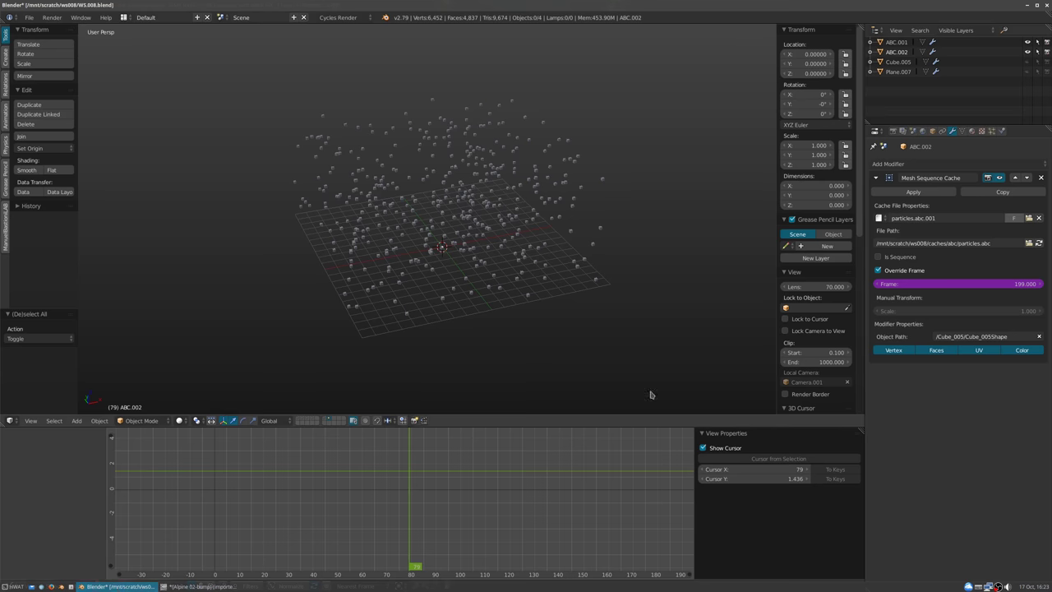
left_click(299, 418)
mouse_move(412, 185)
middle_mouse_down()
mouse_move(464, 266)
mouse_move(550, 269)
middle_mouse_up()
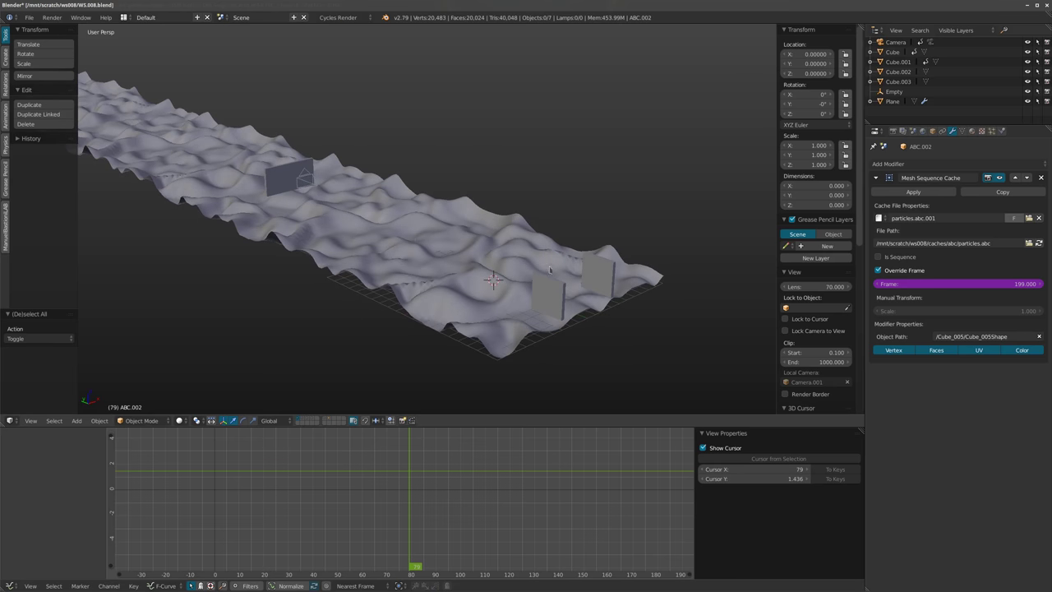
right_click(419, 282)
middle_click_drag(457, 295, 440, 278)
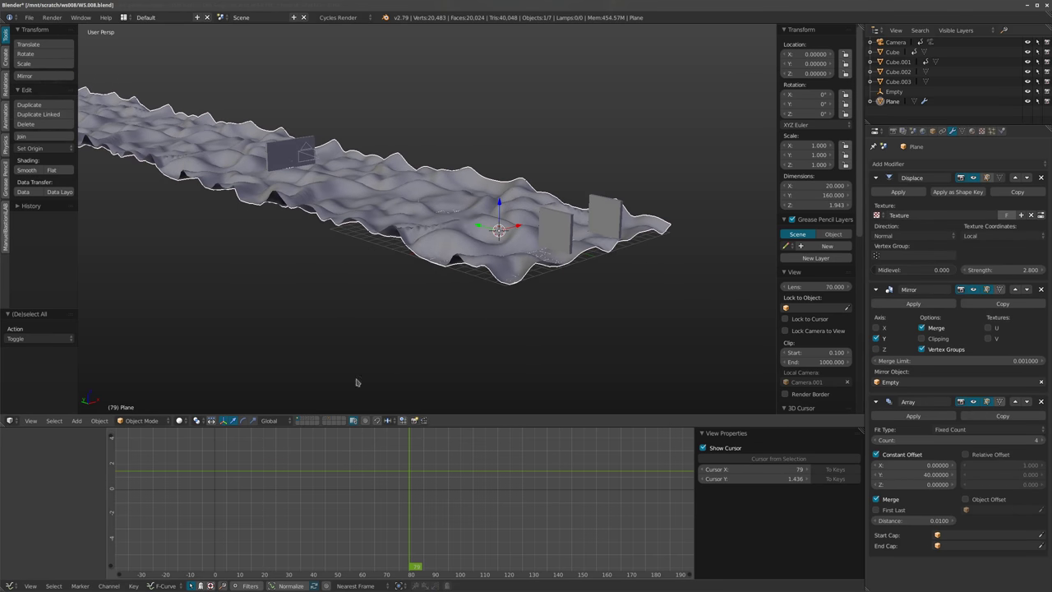
Show the layer with the upright displaced plane and examine Plane.001's Displace modifier and its Empty.001 texture coordinates
left_click(302, 418)
middle_click_drag(574, 321, 499, 293, "shift")
mouse_move(475, 230)
middle_mouse_down()
mouse_move(488, 260)
mouse_move(473, 254)
middle_mouse_up()
middle_click_drag(362, 242, 391, 267)
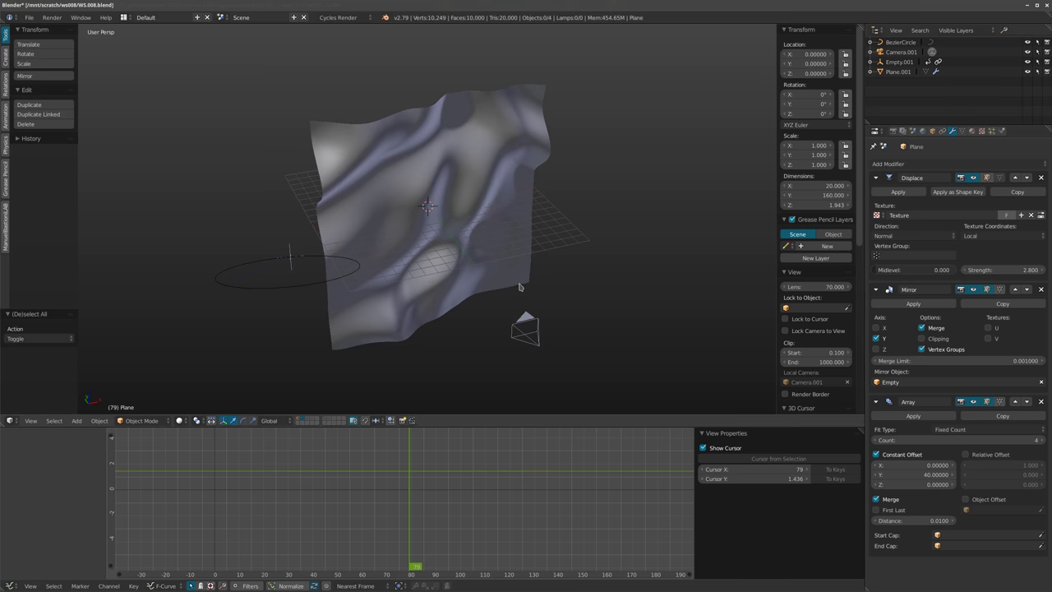
middle_click_drag(519, 283, 527, 287, "shift")
right_click(479, 237)
middle_click_drag(485, 240, 504, 231)
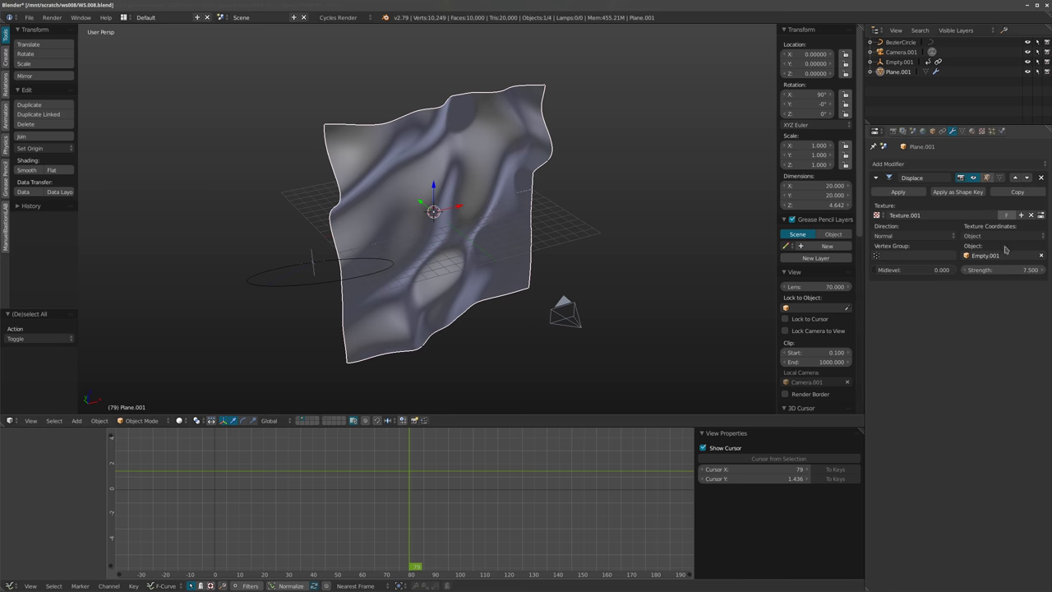
Look over the layer with the coloured displaced mesh, and play the ocean animation of Plane.004 on its own layer
middle_click_drag(491, 272, 493, 282)
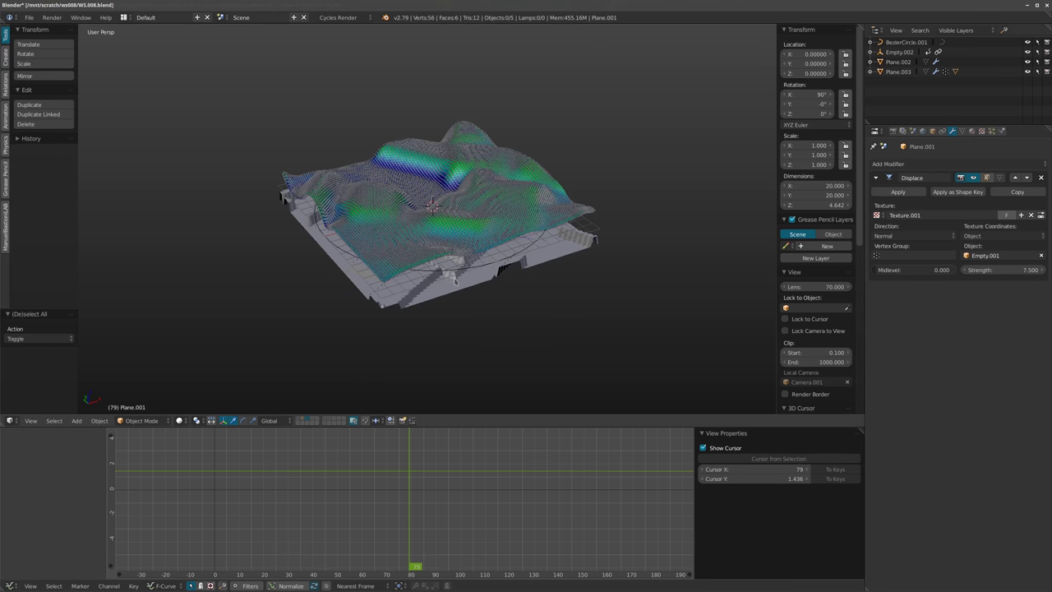
middle_click_drag(464, 258, 402, 285)
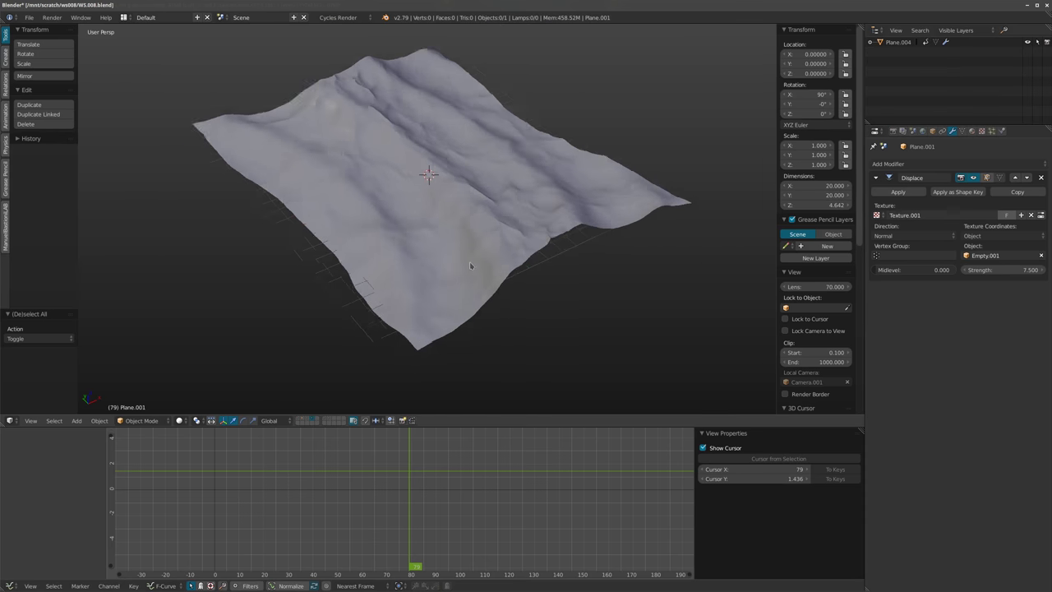
right_click(624, 256)
key("alt+a")
middle_click_drag(624, 256, 531, 293)
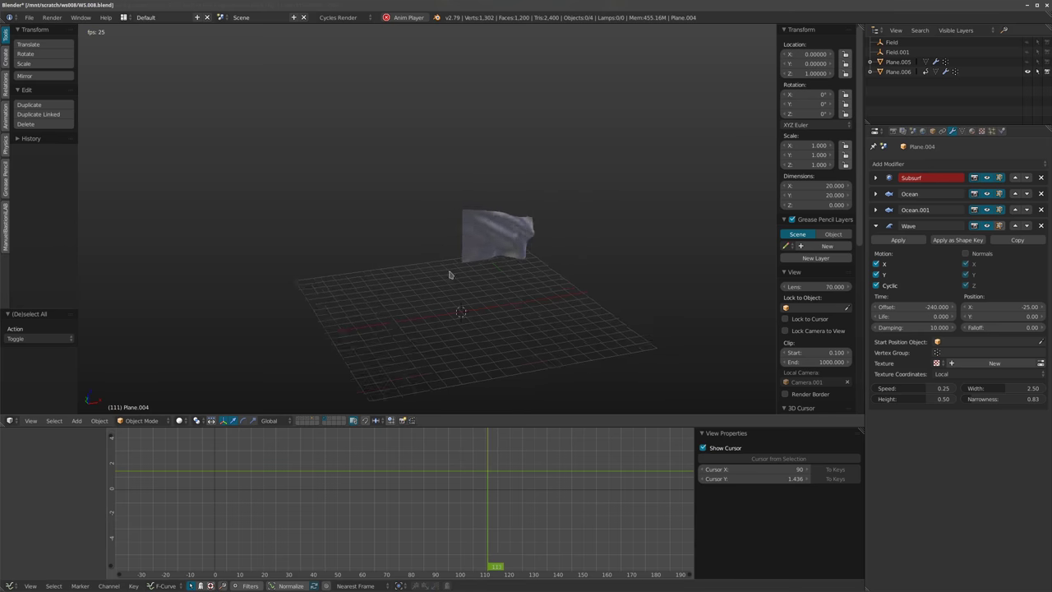
Show the waving flag's layer and examine Plane.006's Mesh Cache modifiers and influence curves during playback
scroll(473, 252, "up", 4)
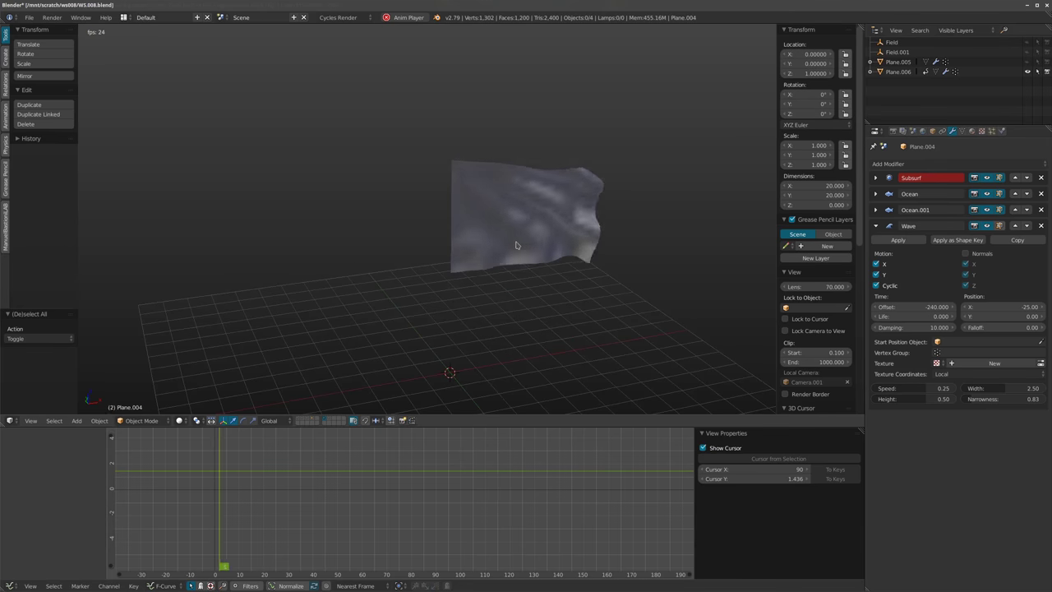
right_click(517, 244)
middle_click_drag(521, 283, 422, 258, "shift")
scroll(431, 263, "up", 2)
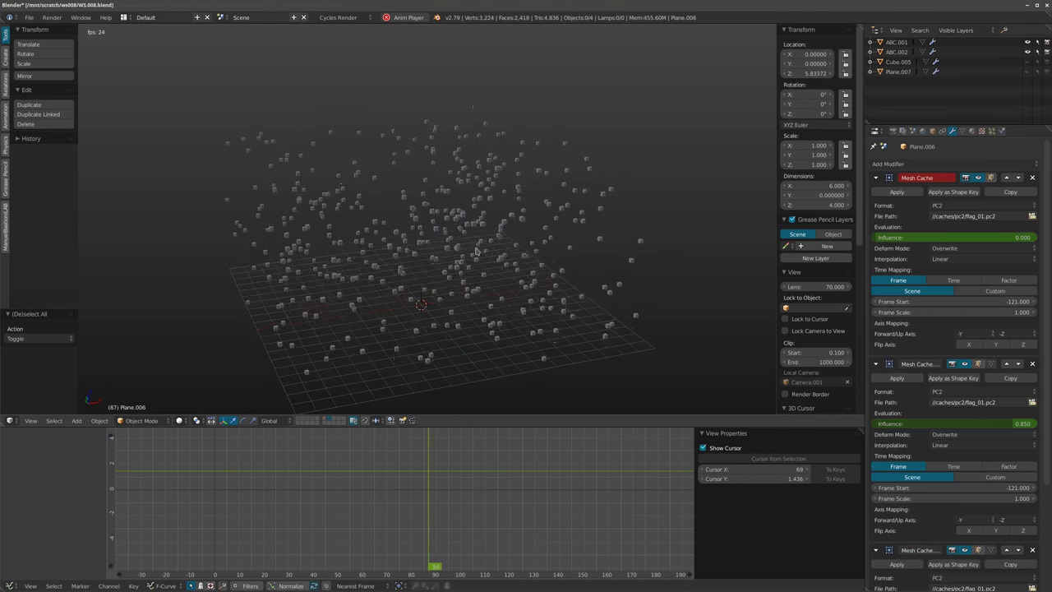
Return to the particle cube layer and inspect ABC.002's cache settings during playback, leaving nothing selected
middle_click_drag(476, 251, 517, 258)
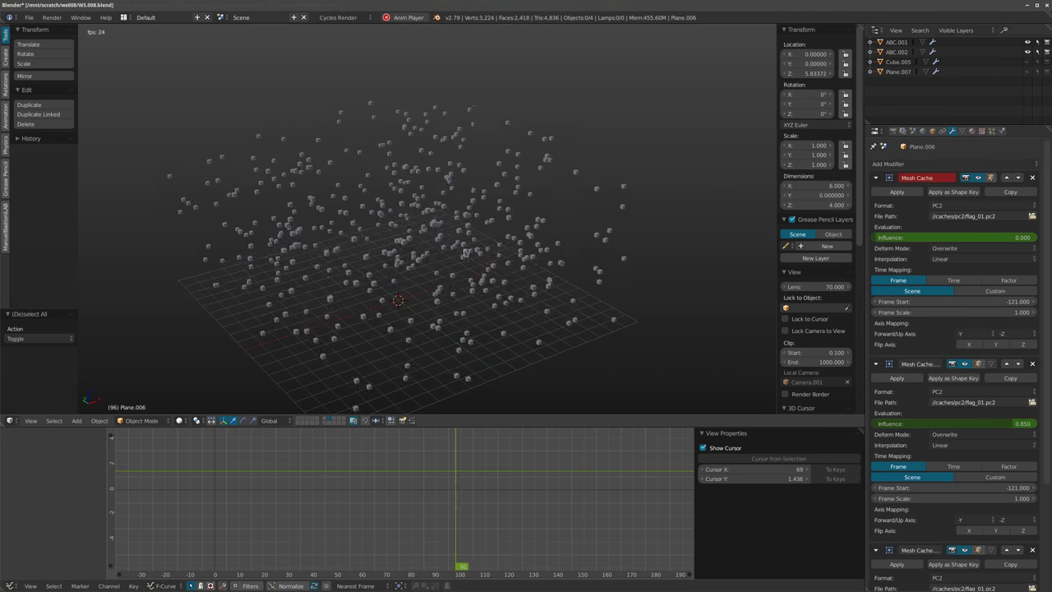
right_click(519, 287)
key("a")
right_click(518, 286)
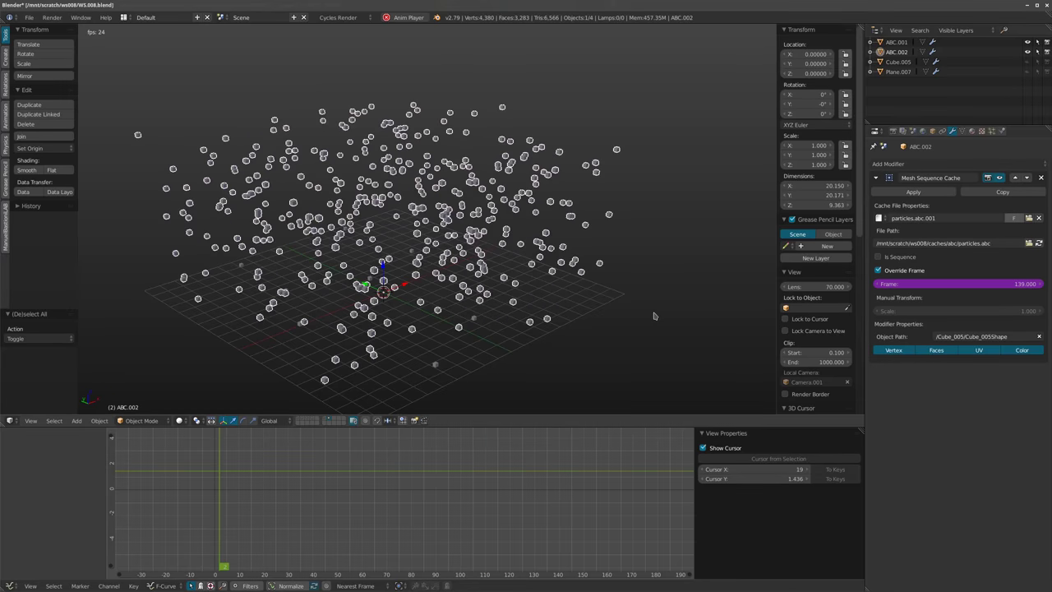
key("a")
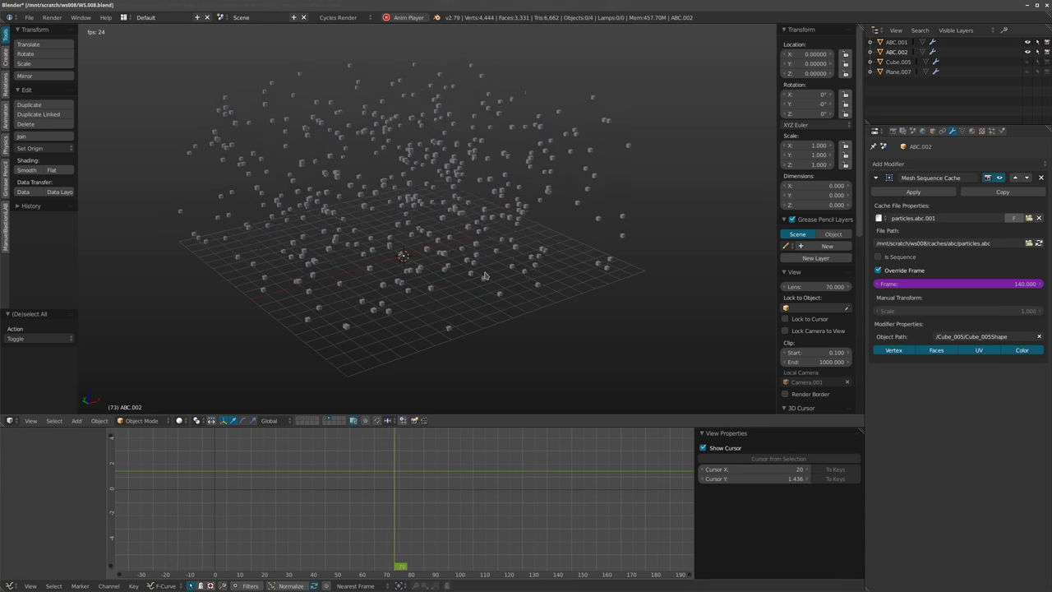
Stop the playback and hide the tool shelf and properties sidebar of the 3D view
key("alt+a")
scroll(485, 276, "down", 3)
key("t")
key("n")
middle_click_drag(456, 278, 470, 273, "shift")
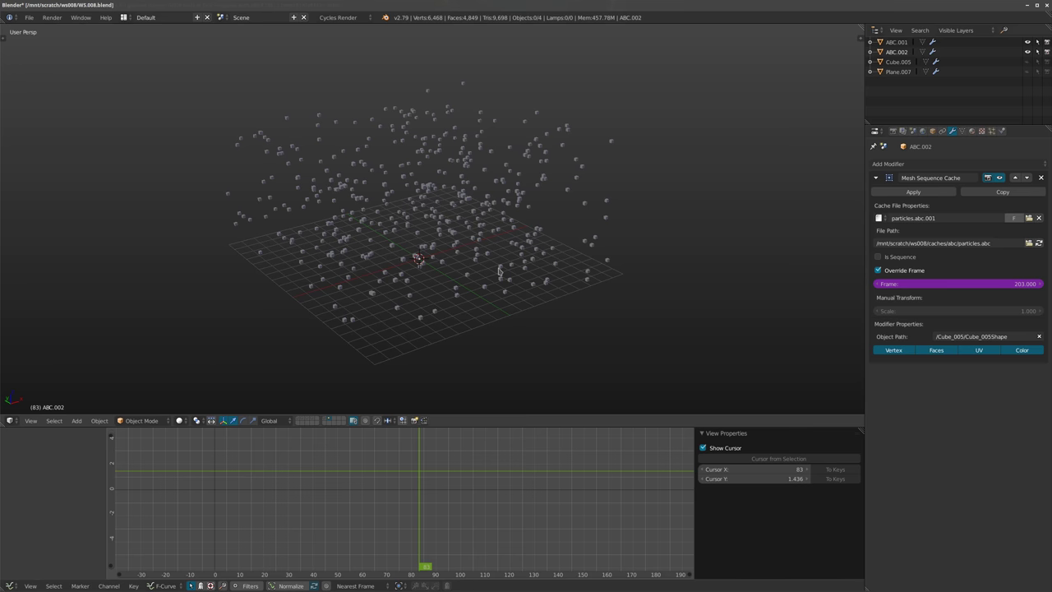
middle_click_drag(471, 266, 471, 279)
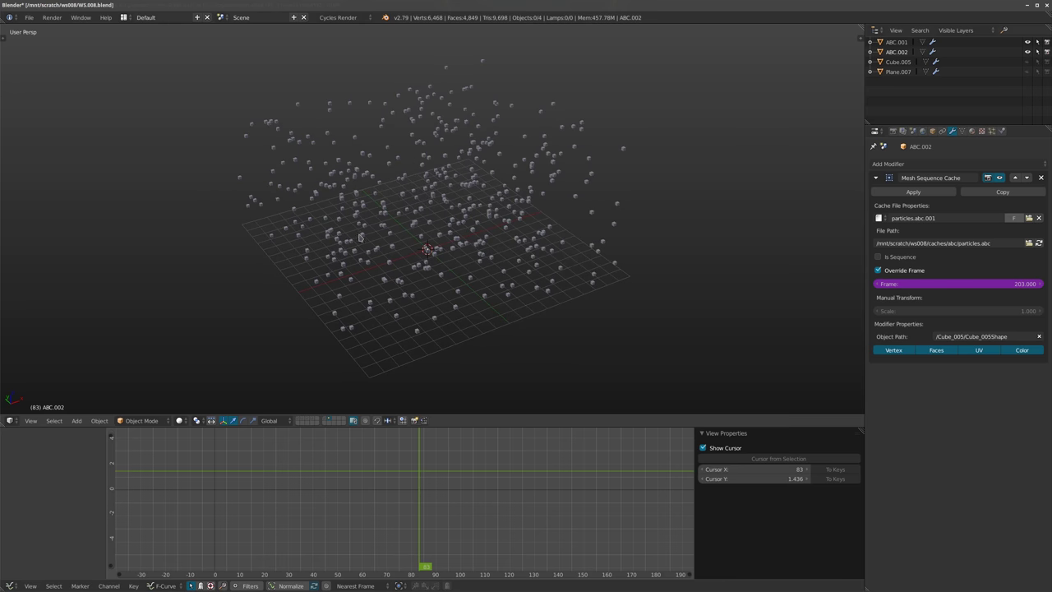